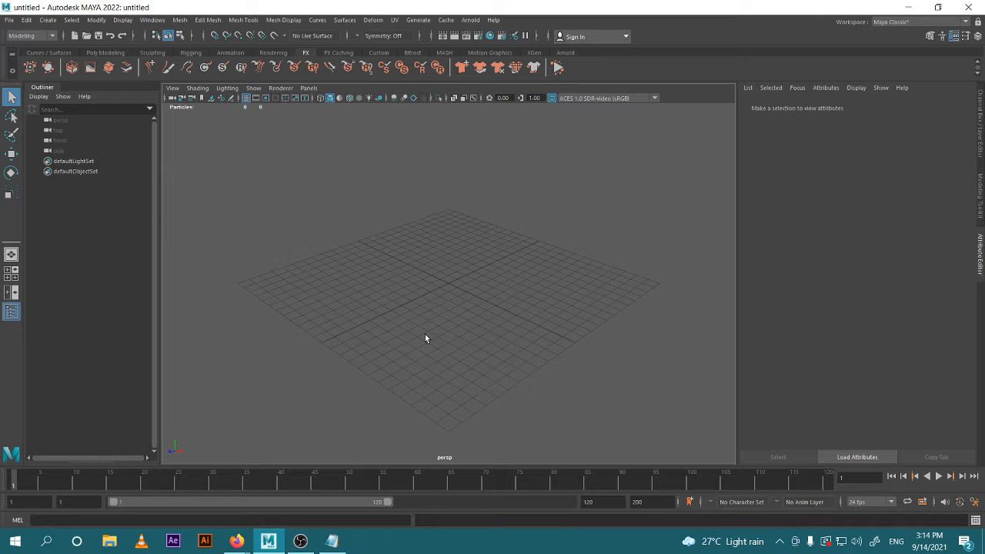
# - Set the timeline's playback range to end at frame 200
pyautogui.click(592, 504)
pyautogui.moveTo(624, 502); pyautogui.dragTo(571, 495)
pyautogui.write('200')
pyautogui.press('Return')
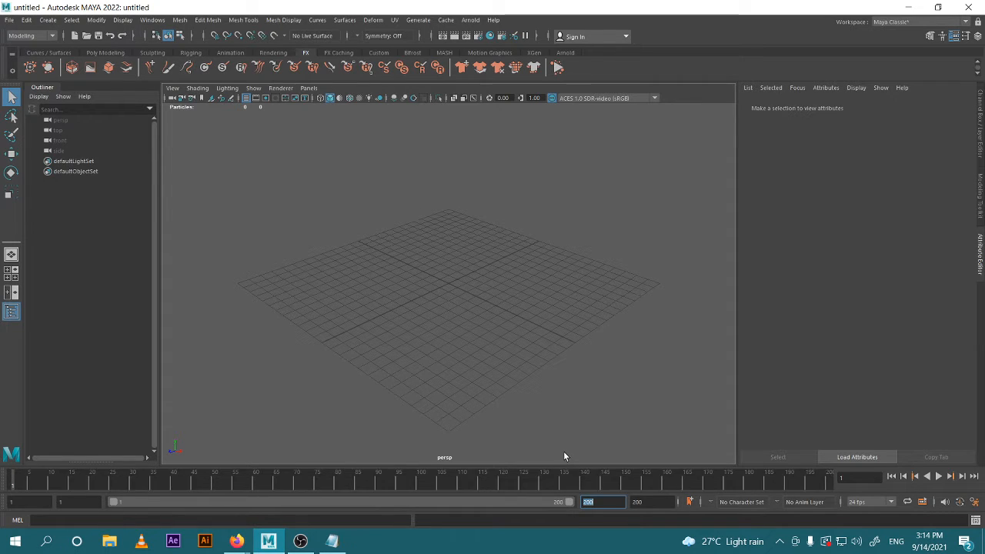
pyautogui.click(459, 201)
# - Create a polygon cube at the grid centre and scale it along Z and X into a wide, flat slab
pyautogui.scroll(2, 478, 284)
pyautogui.scroll(4, 439, 289)
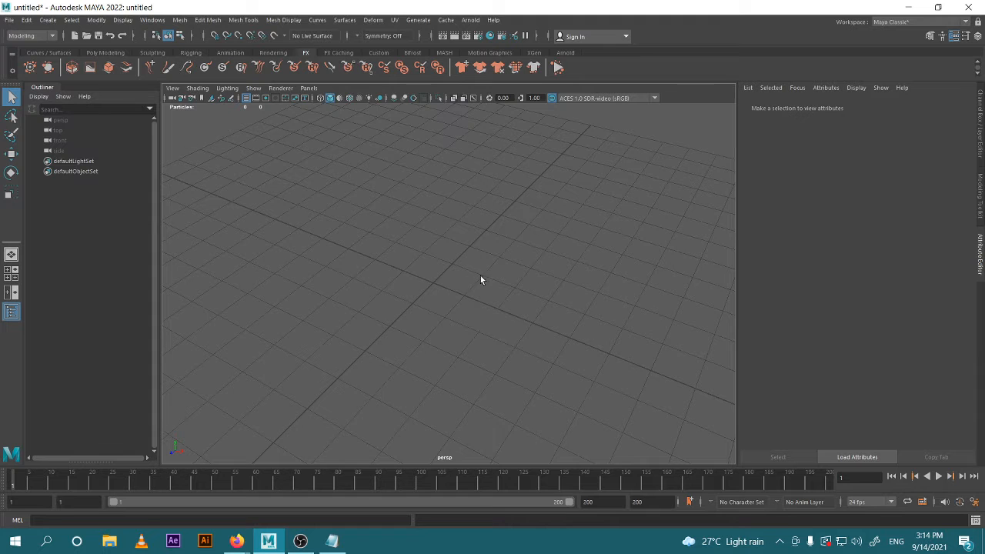
pyautogui.keyDown('alt'); pyautogui.moveTo(481, 275); pyautogui.dragTo(461, 294); pyautogui.keyUp('alt')
pyautogui.keyDown('alt'); pyautogui.moveTo(467, 295); pyautogui.dragTo(504, 264, button='middle'); pyautogui.keyUp('alt')
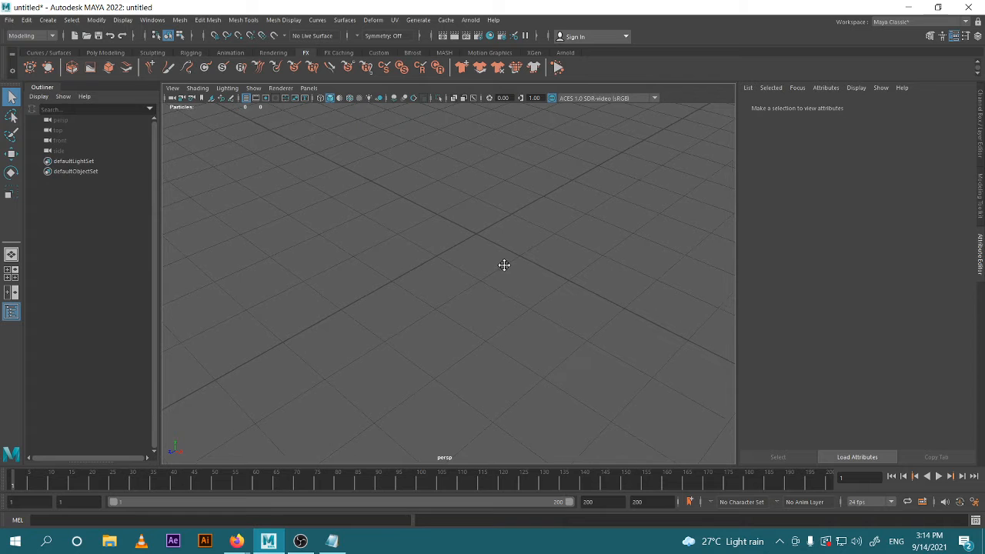
pyautogui.click(108, 53)
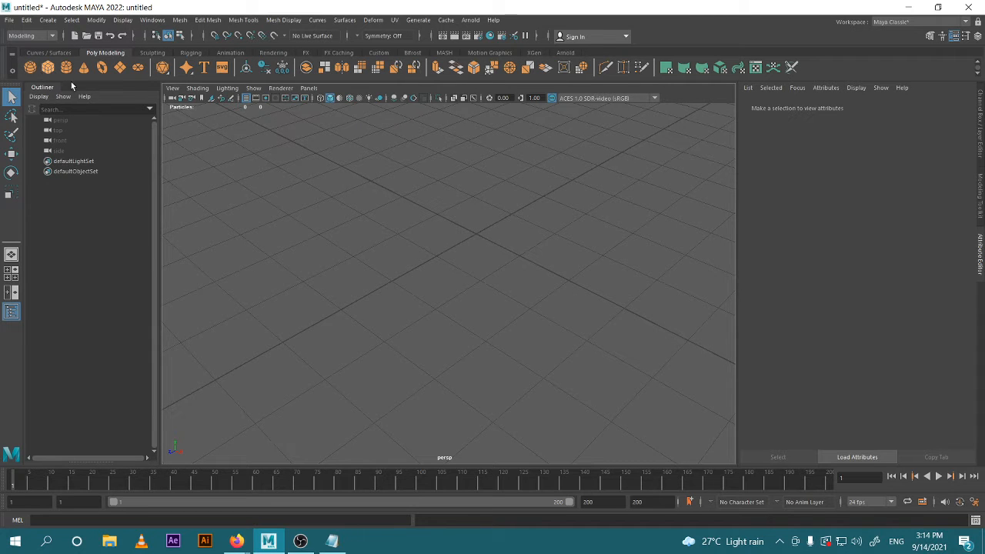
pyautogui.click(48, 67)
pyautogui.keyDown('alt'); pyautogui.moveTo(462, 235); pyautogui.dragTo(405, 323); pyautogui.keyUp('alt')
pyautogui.press('r')
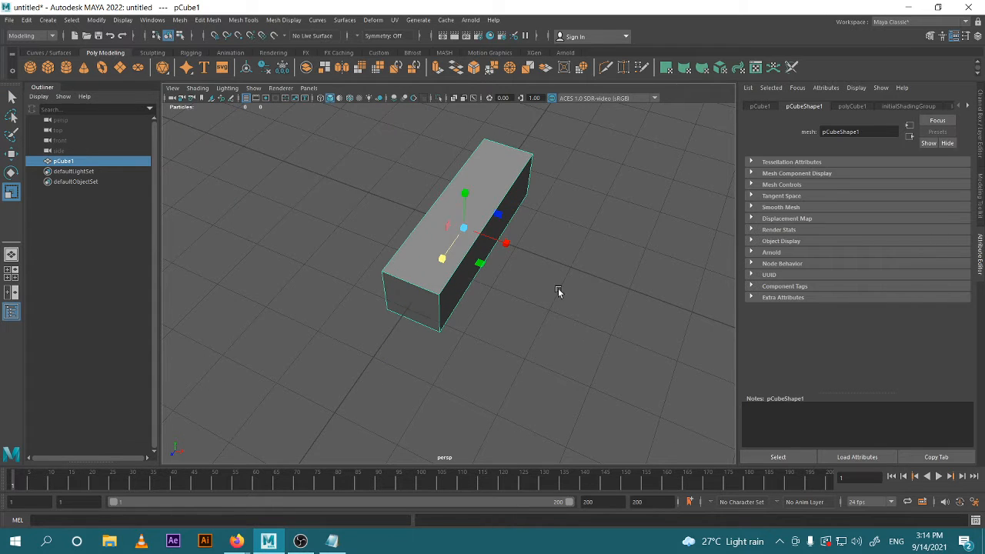
pyautogui.moveTo(505, 244); pyautogui.dragTo(576, 269)
pyautogui.moveTo(444, 269)
pyautogui.mouseDown()
pyautogui.moveTo(418, 291)
pyautogui.moveTo(432, 271)
pyautogui.mouseUp()
pyautogui.moveTo(505, 241); pyautogui.dragTo(536, 255)
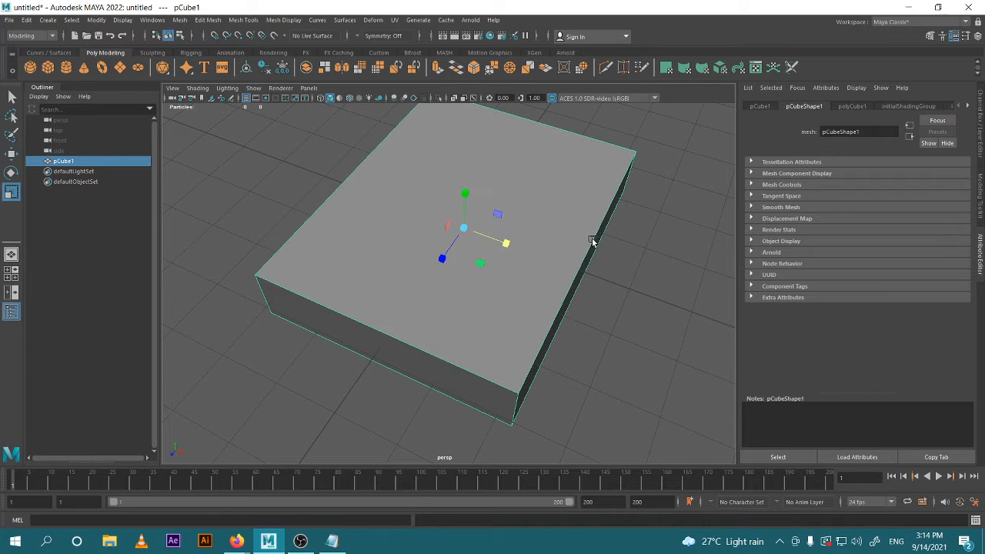
# - Insert three edge loops on the slab, one close to a short end and one close to each long side
pyautogui.keyDown('alt'); pyautogui.moveTo(592, 241); pyautogui.dragTo(557, 231); pyautogui.keyUp('alt')
pyautogui.scroll(-3, 556, 231)
pyautogui.scroll(5, 539, 254)
pyautogui.keyDown('alt'); pyautogui.moveTo(521, 275); pyautogui.dragTo(466, 258); pyautogui.keyUp('alt')
pyautogui.press('w')
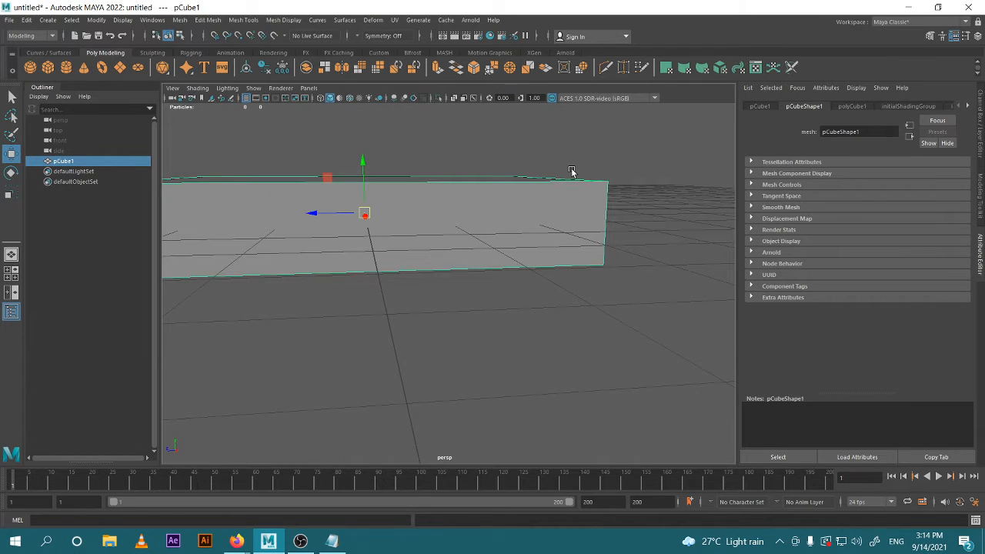
pyautogui.moveTo(571, 171); pyautogui.dragTo(545, 250, button='right')
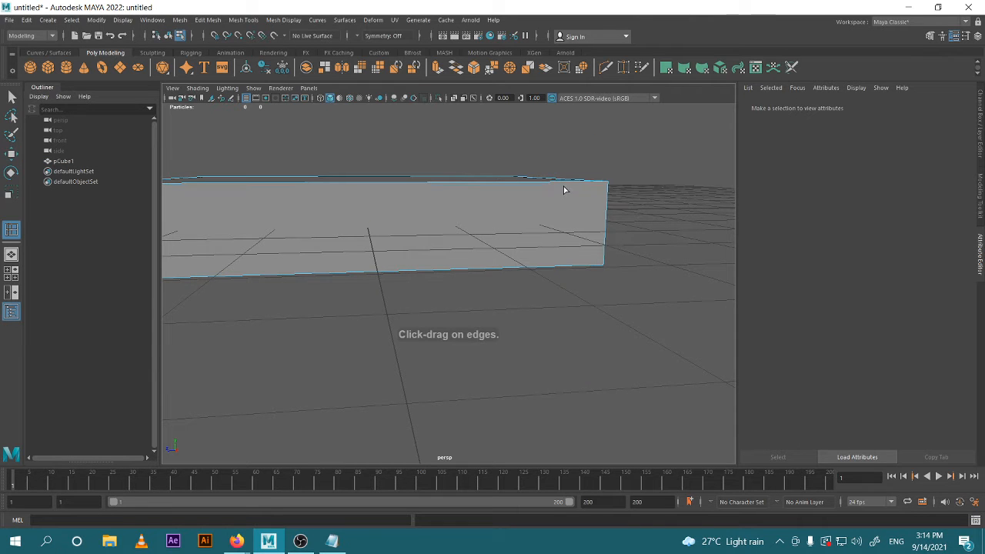
pyautogui.click(567, 185)
pyautogui.scroll(-5, 567, 187)
pyautogui.keyDown('alt'); pyautogui.moveTo(508, 272); pyautogui.dragTo(524, 353); pyautogui.keyUp('alt')
pyautogui.scroll(3, 451, 289)
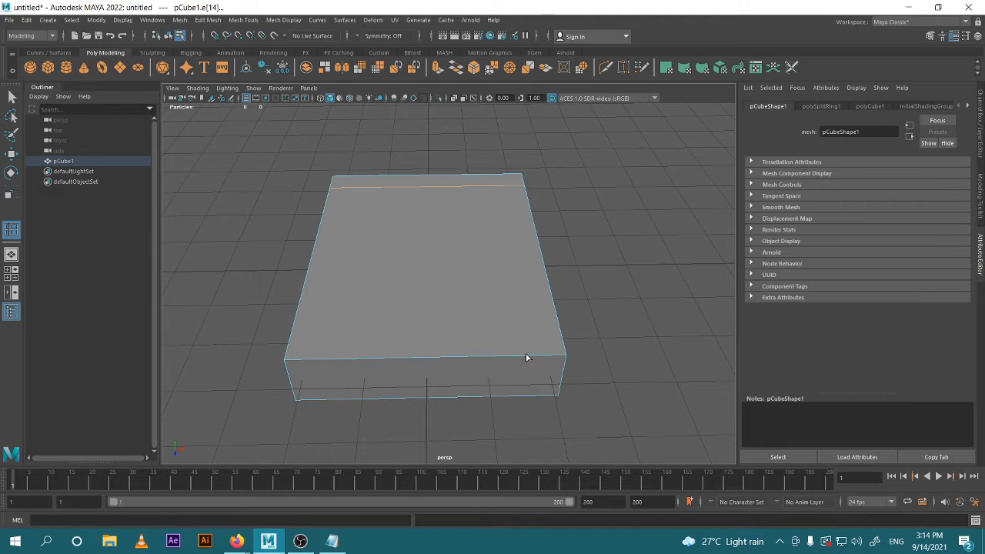
pyautogui.click(546, 358)
pyautogui.click(304, 362)
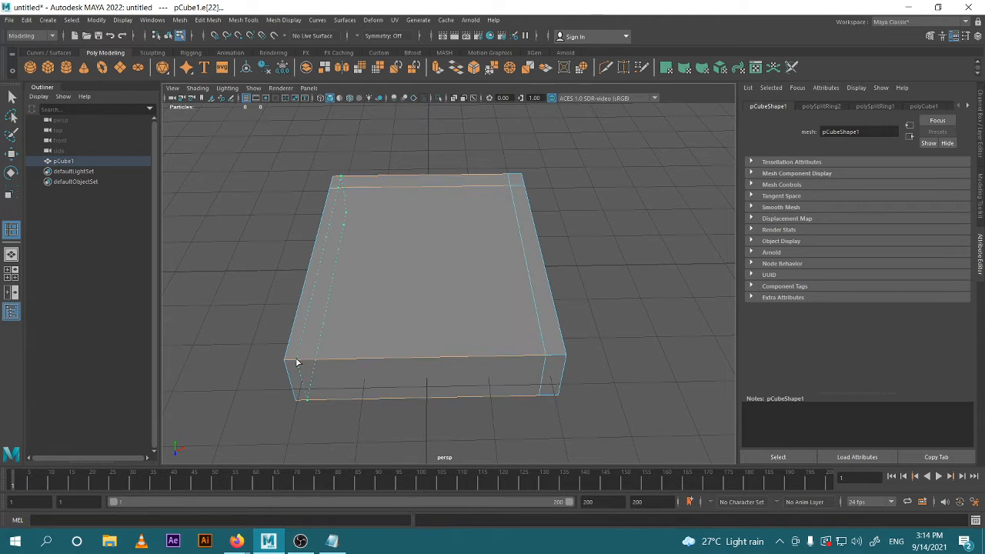
pyautogui.press('w')
# - Return the slab to object mode and check its rounding with the smooth mesh preview switched on and off
pyautogui.scroll(-5, 531, 312)
pyautogui.keyDown('alt'); pyautogui.moveTo(567, 299); pyautogui.dragTo(448, 251); pyautogui.keyUp('alt')
pyautogui.moveTo(449, 250); pyautogui.dragTo(502, 232, button='right')
pyautogui.click(533, 252)
pyautogui.keyDown('alt'); pyautogui.moveTo(532, 251); pyautogui.dragTo(459, 267); pyautogui.keyUp('alt')
pyautogui.click(446, 266)
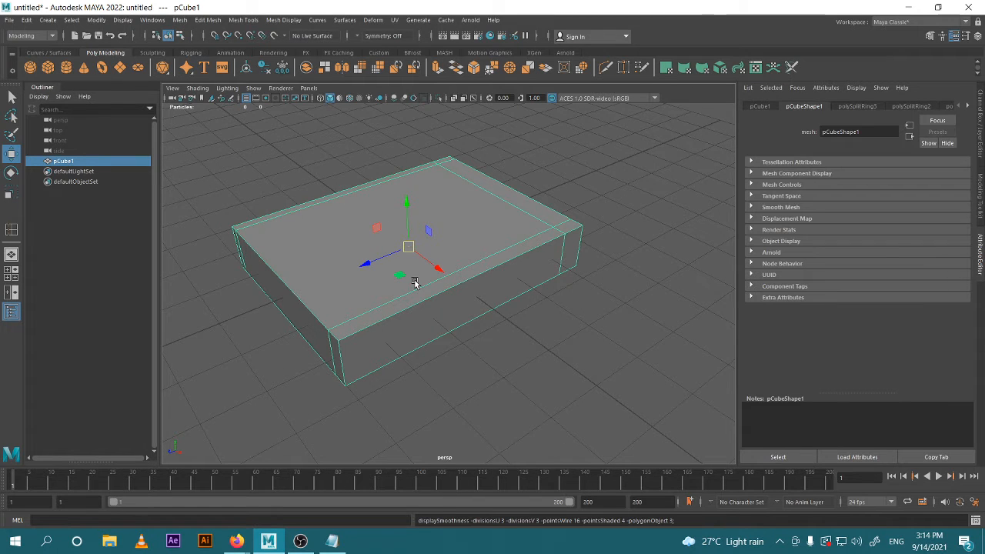
pyautogui.keyDown('alt'); pyautogui.moveTo(460, 328); pyautogui.dragTo(458, 310, button='middle'); pyautogui.keyUp('alt')
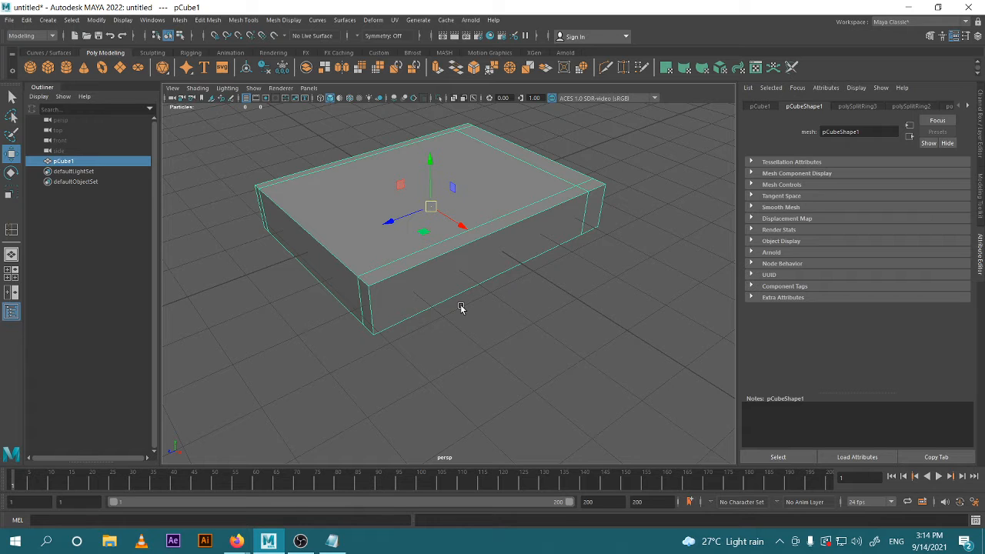
pyautogui.scroll(-5, 461, 322)
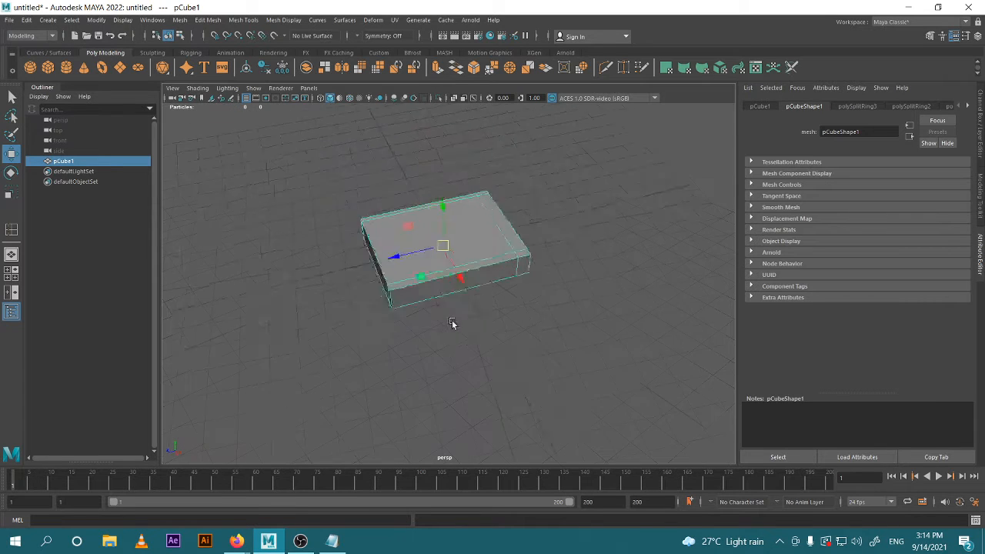
pyautogui.scroll(5, 453, 320)
pyautogui.press('3')
pyautogui.press('1')
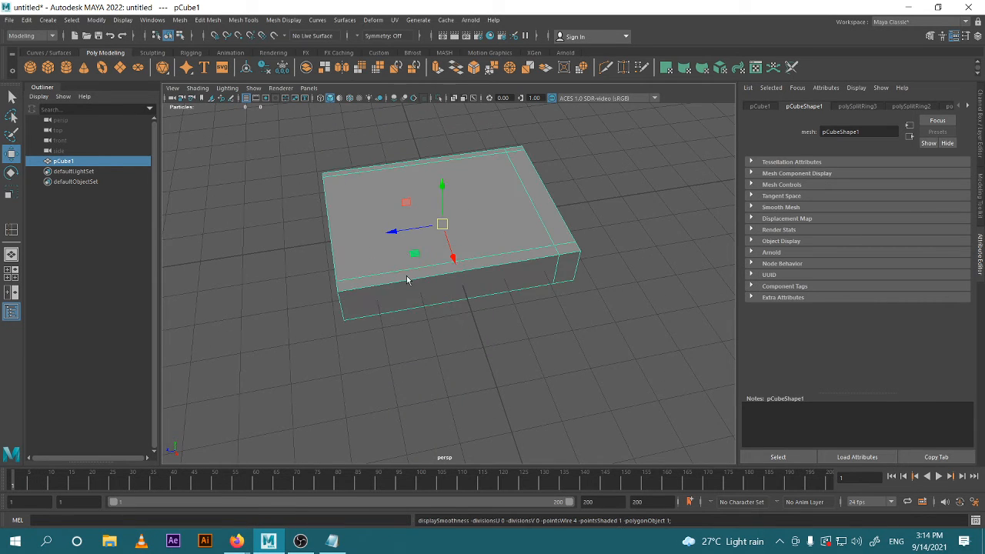
# - Insert more edge loops close to the slab's remaining edges and across the middle of its length and width
pyautogui.moveTo(409, 279); pyautogui.dragTo(392, 343, button='right')
pyautogui.moveTo(346, 293); pyautogui.dragTo(352, 293)
pyautogui.click(576, 254)
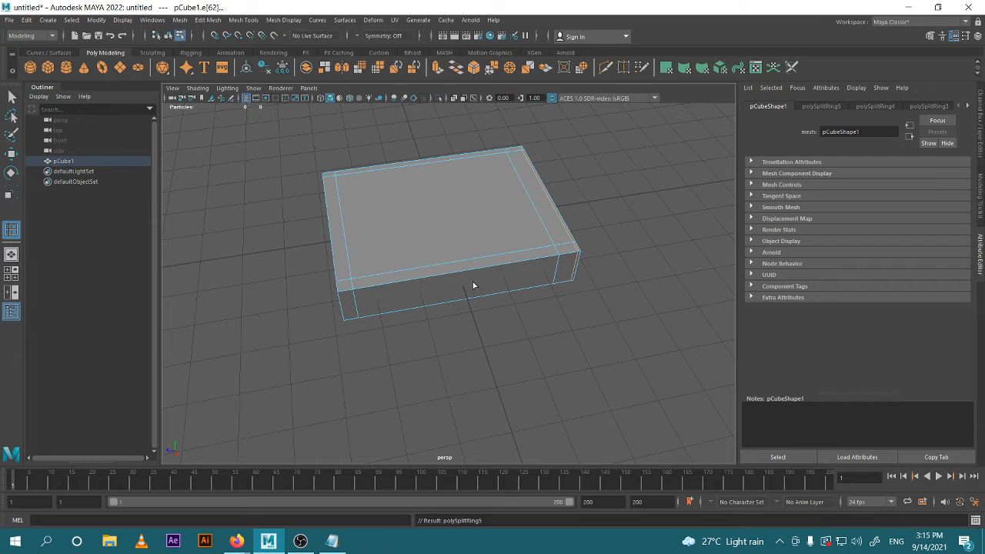
pyautogui.moveTo(329, 224); pyautogui.dragTo(330, 202)
pyautogui.moveTo(331, 245); pyautogui.dragTo(336, 246)
pyautogui.click(341, 249)
pyautogui.click(407, 284)
pyautogui.click(511, 271)
pyautogui.press('w')
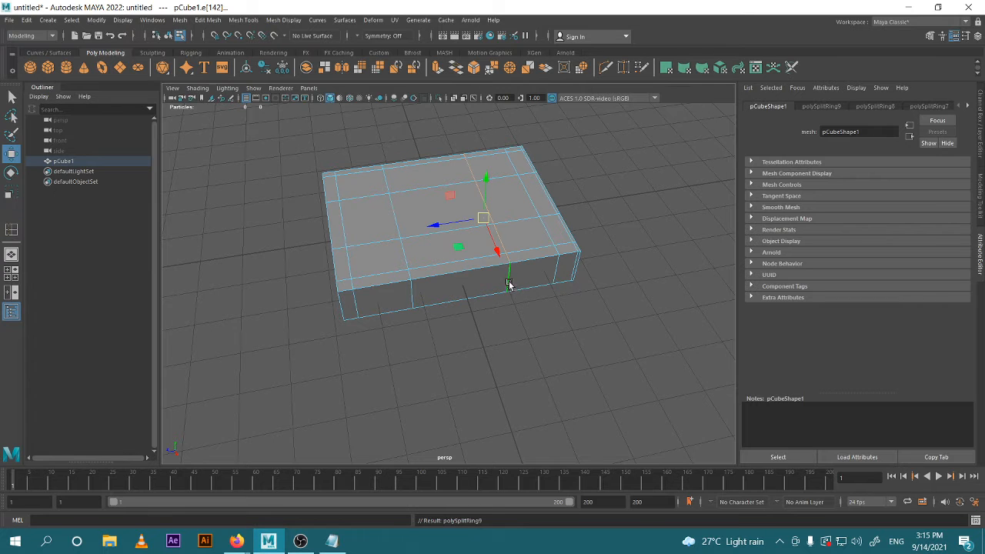
# - Turn on the smooth mesh preview for the slab, return to object mode and deselect it
pyautogui.press('3')
pyautogui.moveTo(452, 207); pyautogui.dragTo(500, 183, button='right')
pyautogui.click(614, 314)
pyautogui.scroll(-5, 616, 321)
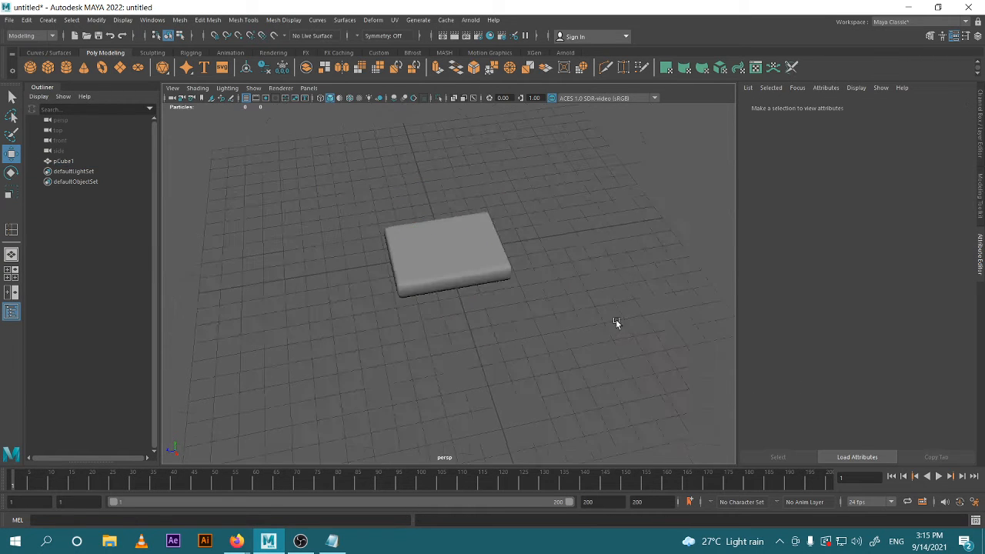
pyautogui.keyDown('alt'); pyautogui.moveTo(617, 322); pyautogui.dragTo(441, 314); pyautogui.keyUp('alt')
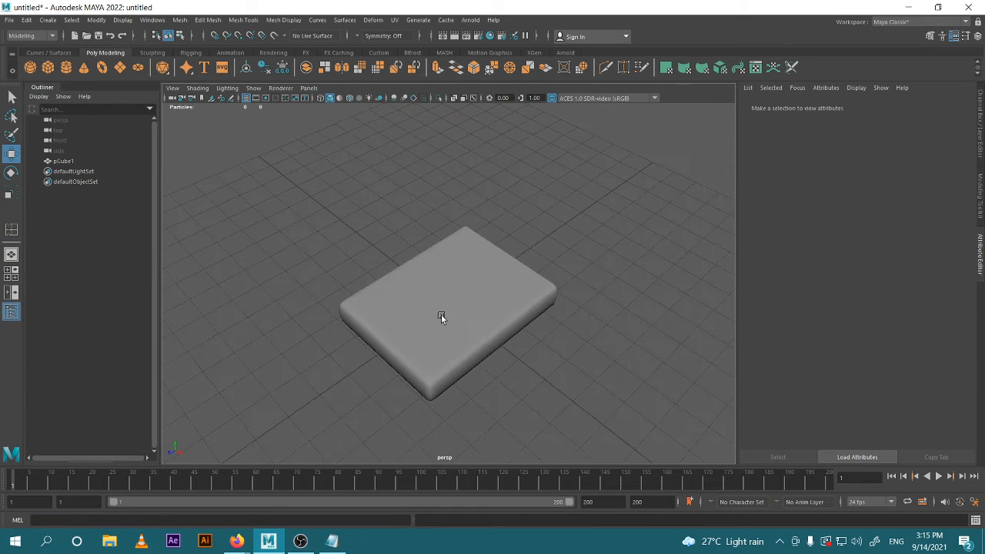
# - Create a polygon plane and scale it uniformly to about 6.9 so it extends beyond the slab on all sides
pyautogui.keyDown('alt'); pyautogui.moveTo(527, 356); pyautogui.dragTo(547, 361, button='right'); pyautogui.keyUp('alt')
pyautogui.keyDown('alt'); pyautogui.moveTo(547, 361); pyautogui.dragTo(490, 345); pyautogui.keyUp('alt')
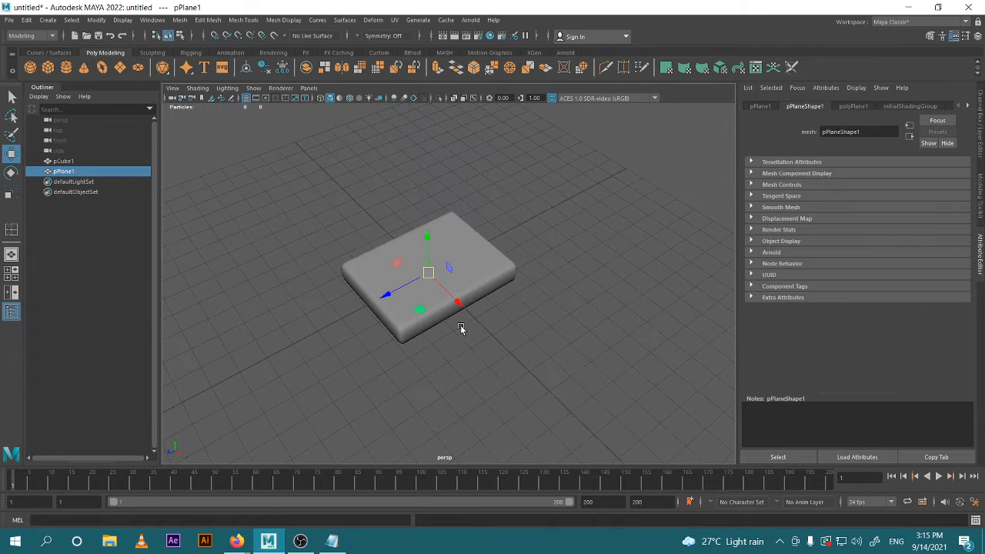
pyautogui.press('r')
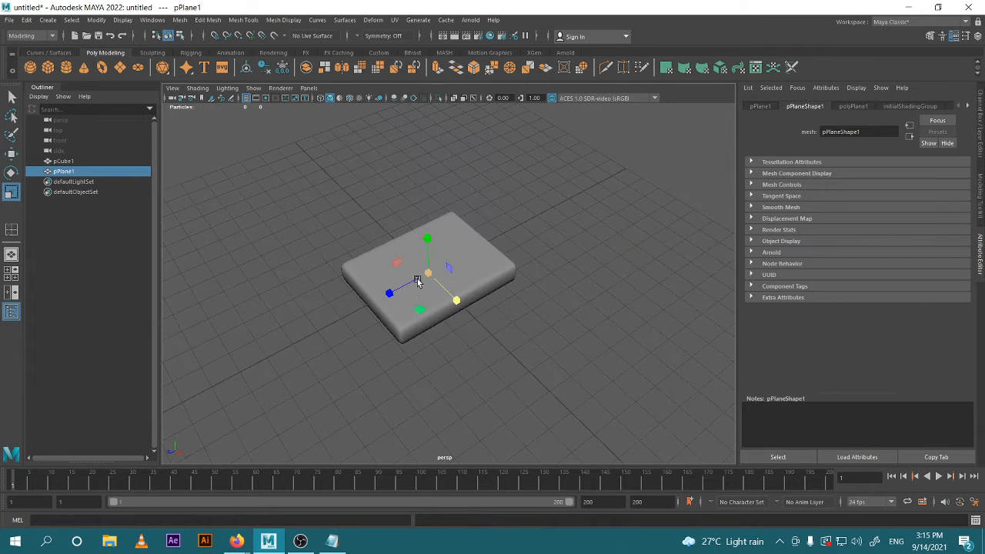
pyautogui.keyDown('alt'); pyautogui.moveTo(419, 282); pyautogui.dragTo(519, 239); pyautogui.keyUp('alt')
pyautogui.keyDown('alt'); pyautogui.moveTo(526, 230); pyautogui.dragTo(509, 261, button='right'); pyautogui.keyUp('alt')
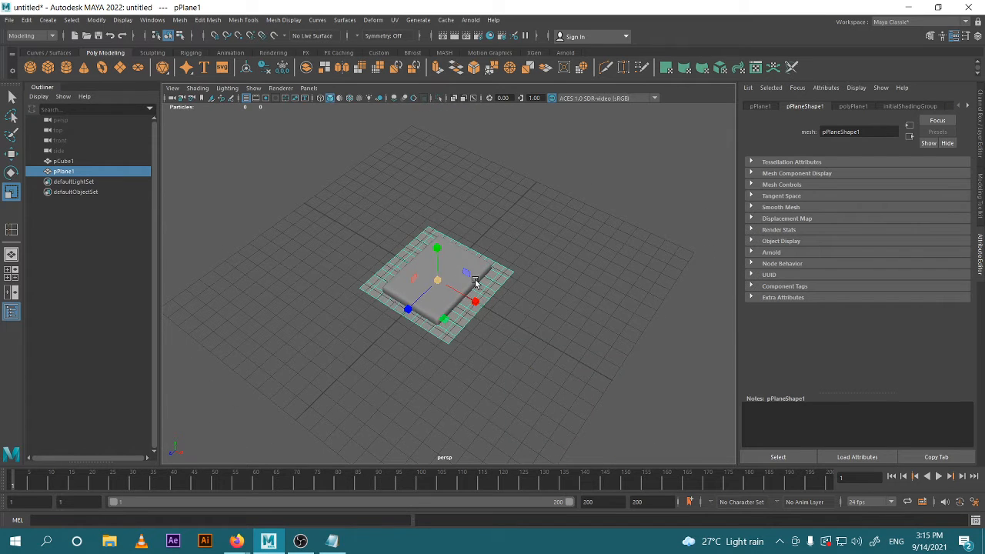
# - Raise the plane above the slab to a Translate Y of about 4.19
pyautogui.keyDown('alt'); pyautogui.moveTo(451, 269); pyautogui.dragTo(476, 291, button='right'); pyautogui.keyUp('alt')
pyautogui.press('w')
pyautogui.moveTo(424, 236); pyautogui.dragTo(429, 131)
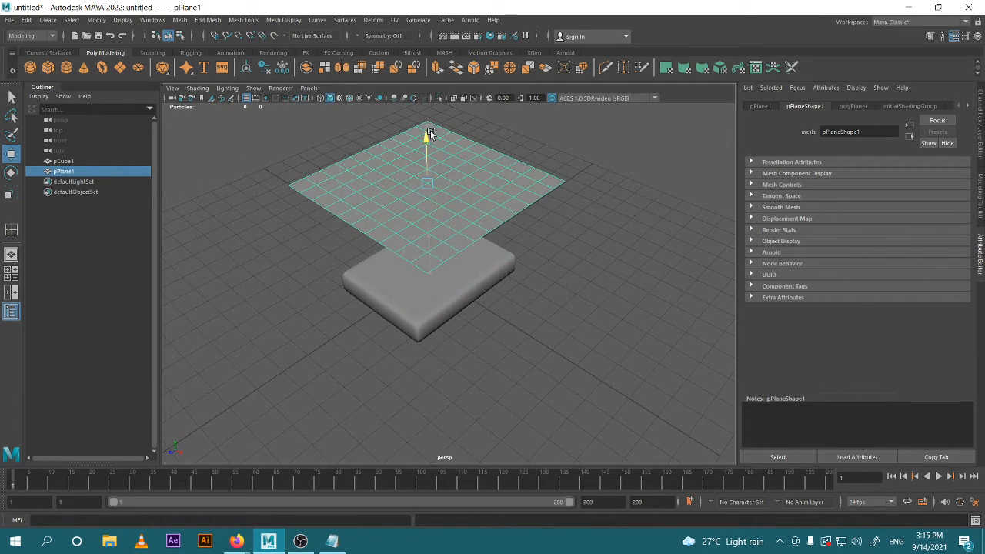
pyautogui.keyDown('alt'); pyautogui.moveTo(431, 135); pyautogui.dragTo(439, 205, button='right'); pyautogui.keyUp('alt')
pyautogui.keyDown('alt'); pyautogui.moveTo(439, 205); pyautogui.dragTo(469, 261); pyautogui.keyUp('alt')
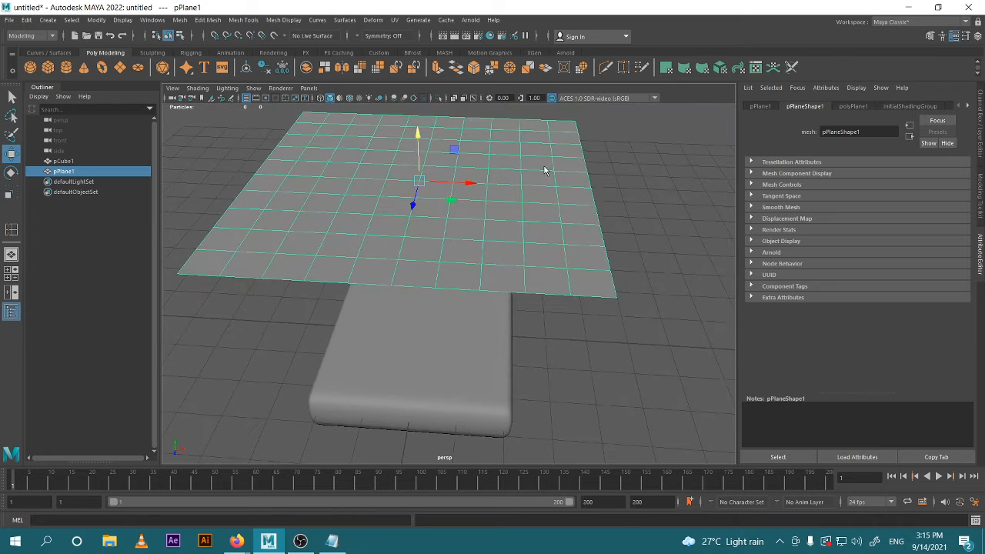
# - Set the plane's Subdivisions Width and Subdivisions Height to 20 and deselect it
pyautogui.moveTo(544, 167); pyautogui.dragTo(605, 165, button='right')
pyautogui.click(982, 191)
pyautogui.click(981, 145)
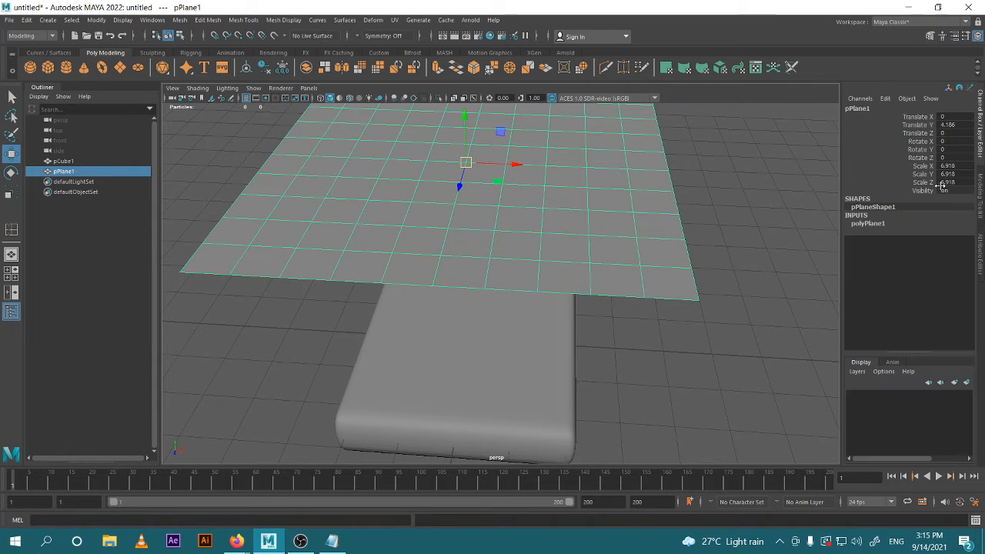
pyautogui.click(869, 227)
pyautogui.moveTo(955, 247); pyautogui.dragTo(953, 257)
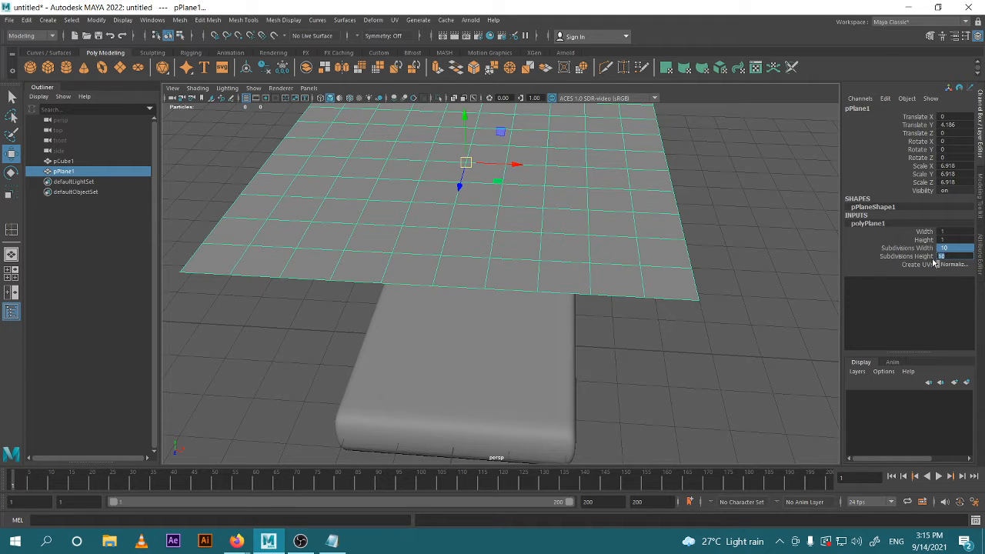
pyautogui.write('20')
pyautogui.press('Return')
pyautogui.click(749, 252)
pyautogui.scroll(-5, 714, 270)
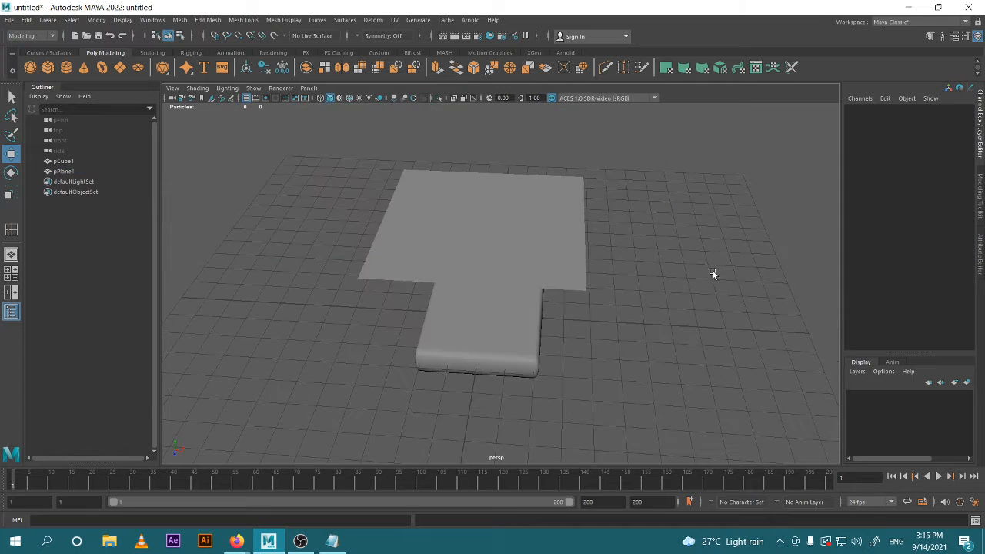
pyautogui.keyDown('alt'); pyautogui.moveTo(713, 270); pyautogui.dragTo(299, 234); pyautogui.keyUp('alt')
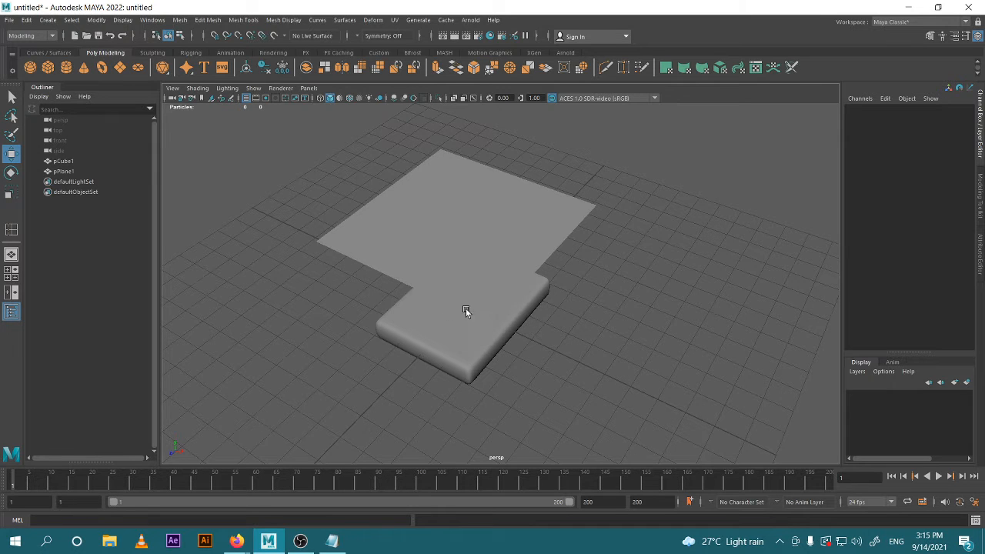
# - Select the plane and examine its subdivided mesh, corners and position above the slab from several angles
pyautogui.keyDown('alt'); pyautogui.moveTo(466, 309); pyautogui.dragTo(523, 253); pyautogui.keyUp('alt')
pyautogui.click(478, 245)
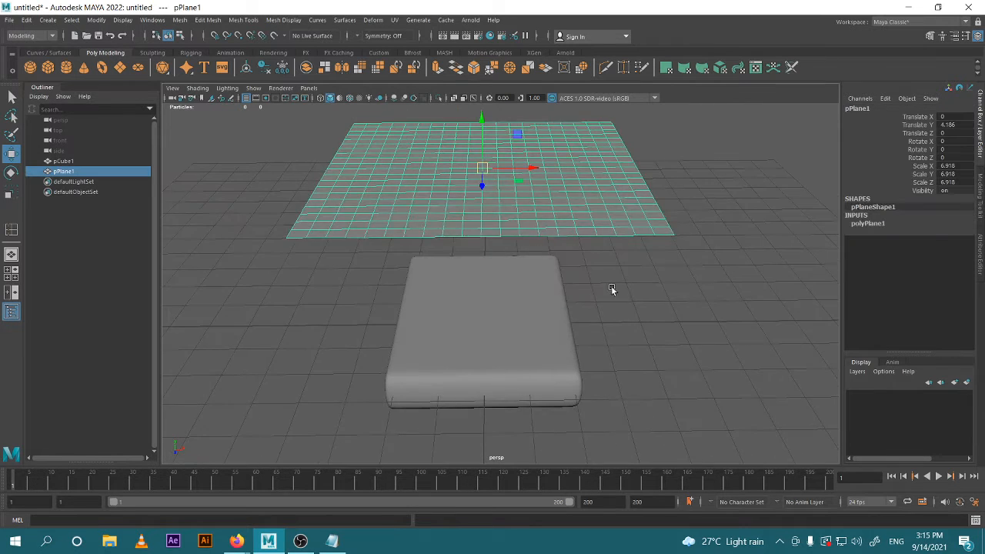
pyautogui.keyDown('alt'); pyautogui.moveTo(611, 290); pyautogui.dragTo(622, 274); pyautogui.keyUp('alt')
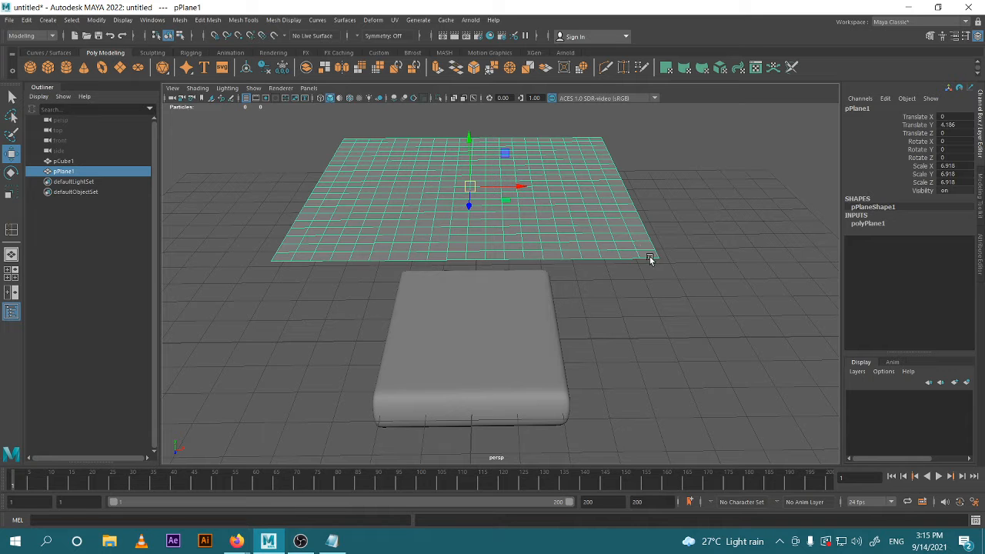
pyautogui.scroll(4, 654, 259)
pyautogui.keyDown('alt'); pyautogui.moveTo(691, 277); pyautogui.dragTo(559, 252, button='middle'); pyautogui.keyUp('alt')
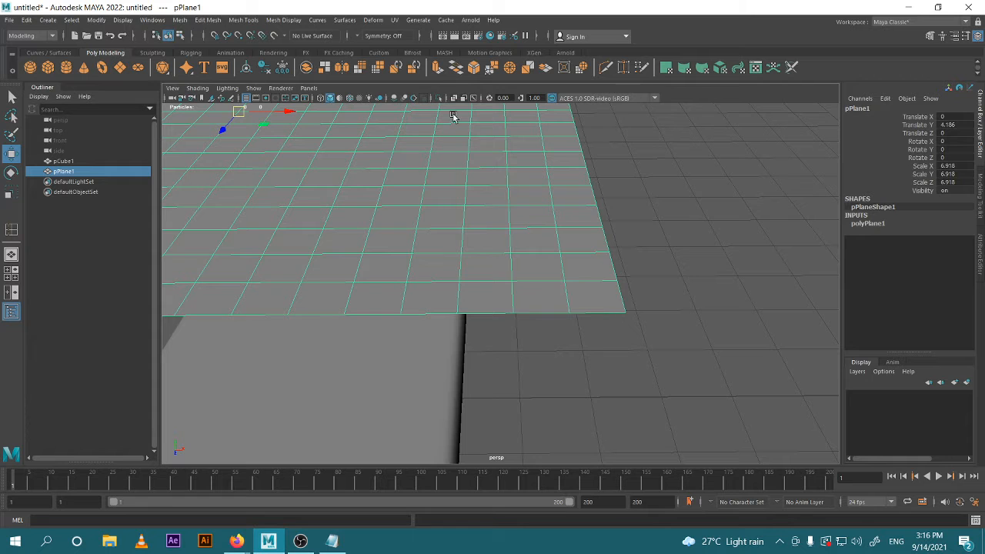
pyautogui.scroll(-4, 597, 288)
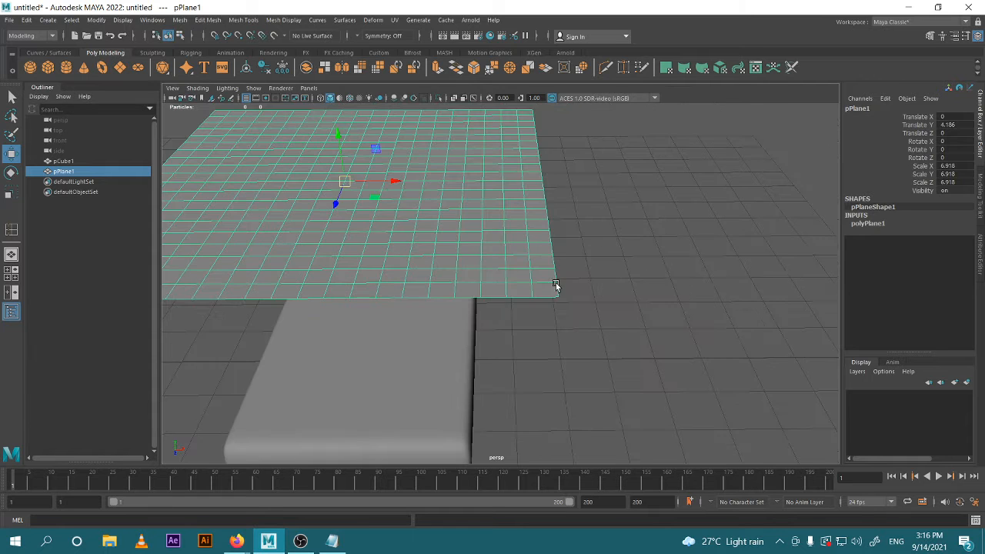
pyautogui.keyDown('alt'); pyautogui.moveTo(557, 285); pyautogui.dragTo(550, 288); pyautogui.keyUp('alt')
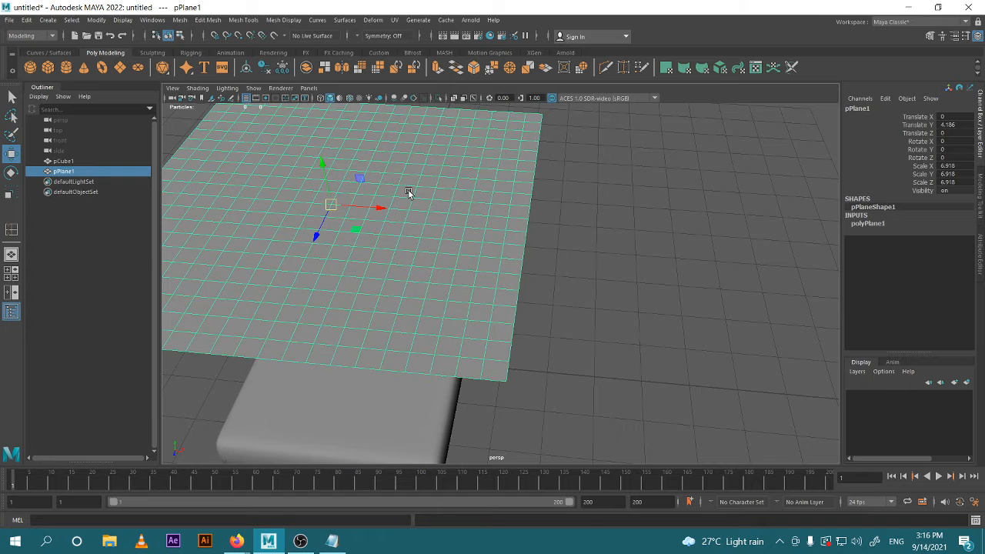
pyautogui.scroll(-3, 583, 327)
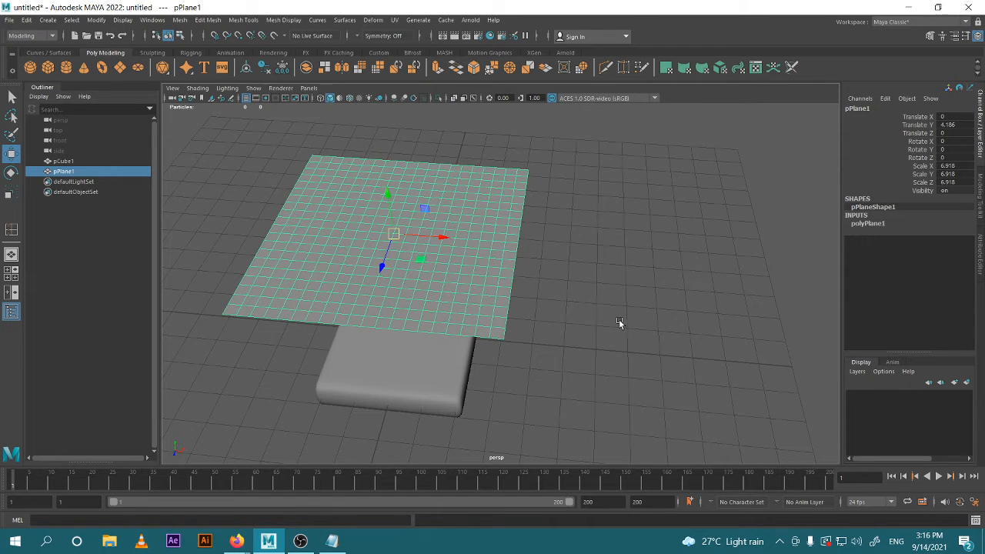
pyautogui.scroll(3, 568, 319)
pyautogui.keyDown('alt'); pyautogui.moveTo(532, 334); pyautogui.dragTo(475, 356); pyautogui.keyUp('alt')
pyautogui.keyDown('alt'); pyautogui.moveTo(476, 355); pyautogui.dragTo(623, 316, button='middle'); pyautogui.keyUp('alt')
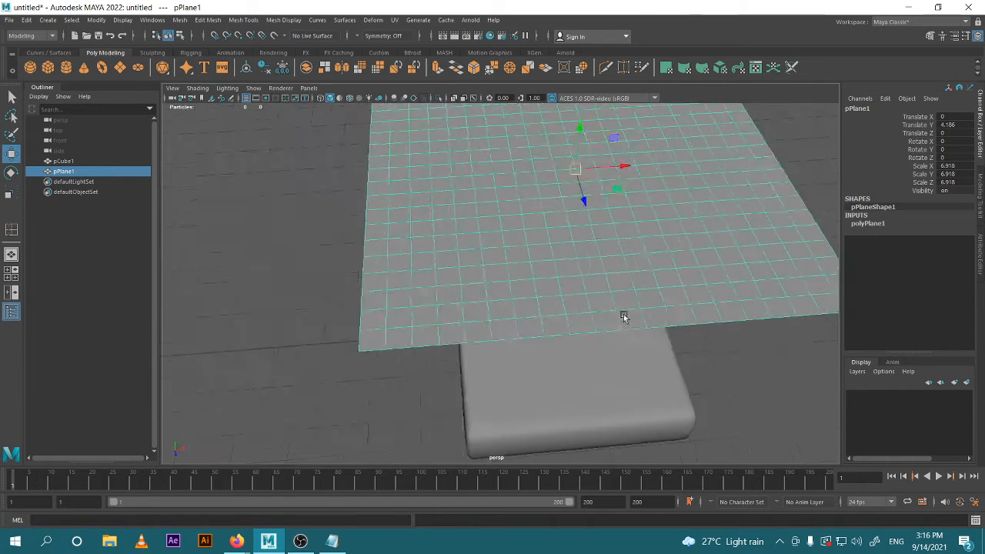
pyautogui.scroll(-3, 585, 318)
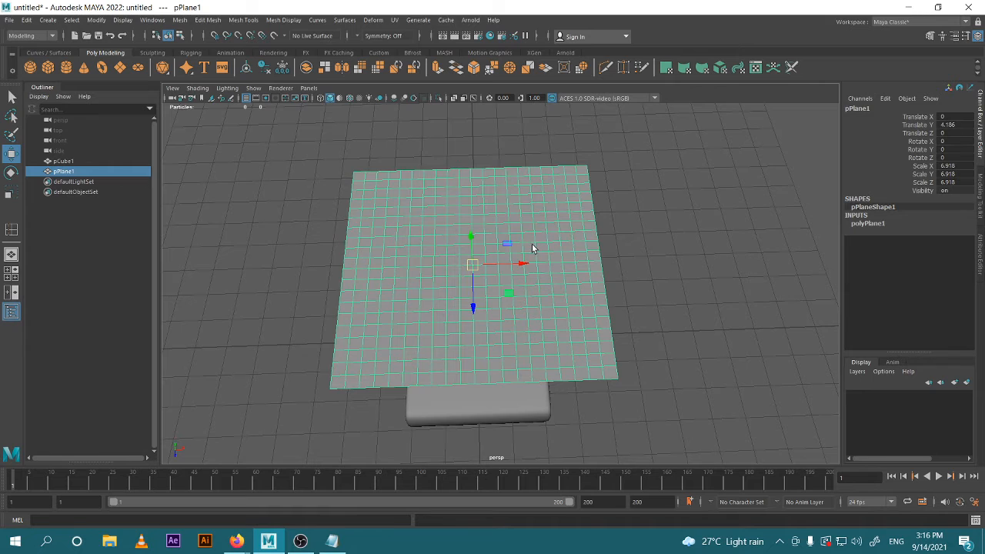
# - Expand the plane's polyPlane1 settings, enter vertex mode and select all of the plane's vertices
pyautogui.keyDown('alt'); pyautogui.moveTo(532, 257); pyautogui.dragTo(556, 275); pyautogui.keyUp('alt')
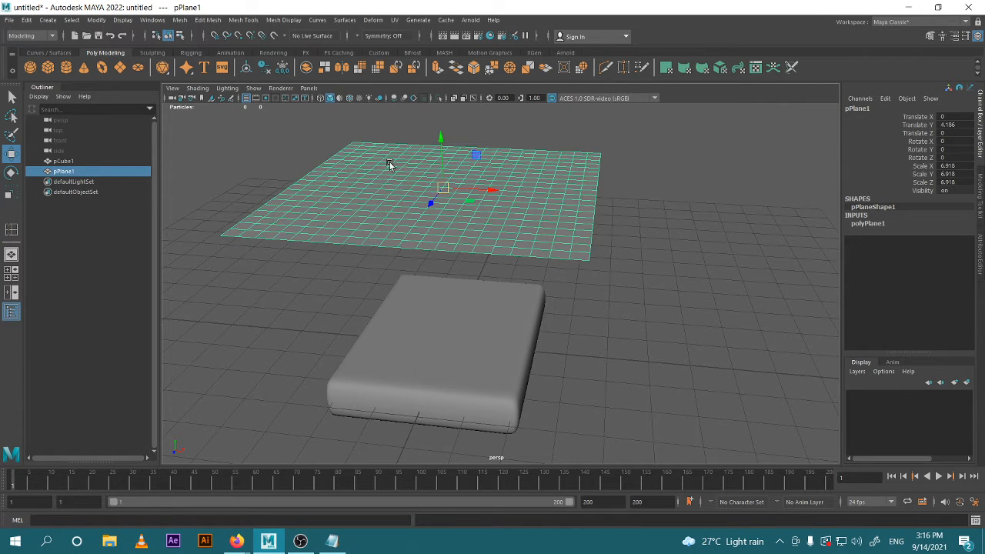
pyautogui.click(885, 225)
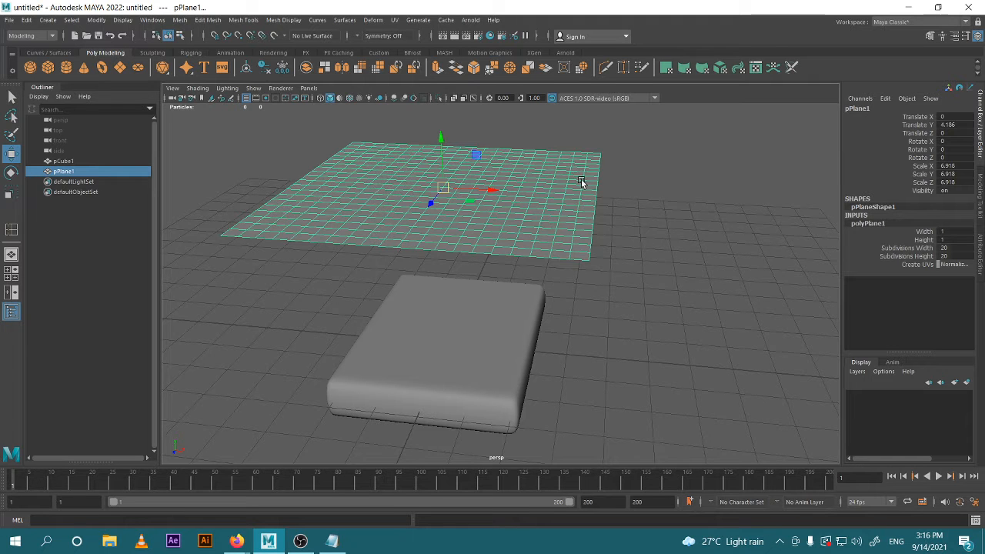
pyautogui.keyDown('alt'); pyautogui.moveTo(619, 290); pyautogui.dragTo(549, 296); pyautogui.keyUp('alt')
pyautogui.moveTo(564, 209); pyautogui.dragTo(519, 208, button='right')
pyautogui.scroll(-3, 540, 213)
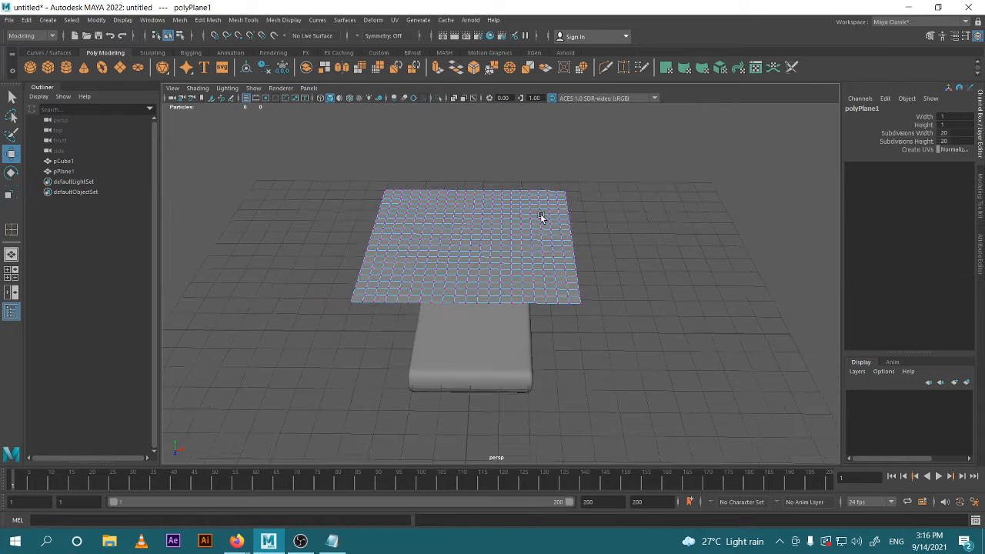
pyautogui.keyDown('alt'); pyautogui.moveTo(541, 213); pyautogui.dragTo(564, 226); pyautogui.keyUp('alt')
pyautogui.moveTo(291, 164); pyautogui.dragTo(575, 335)
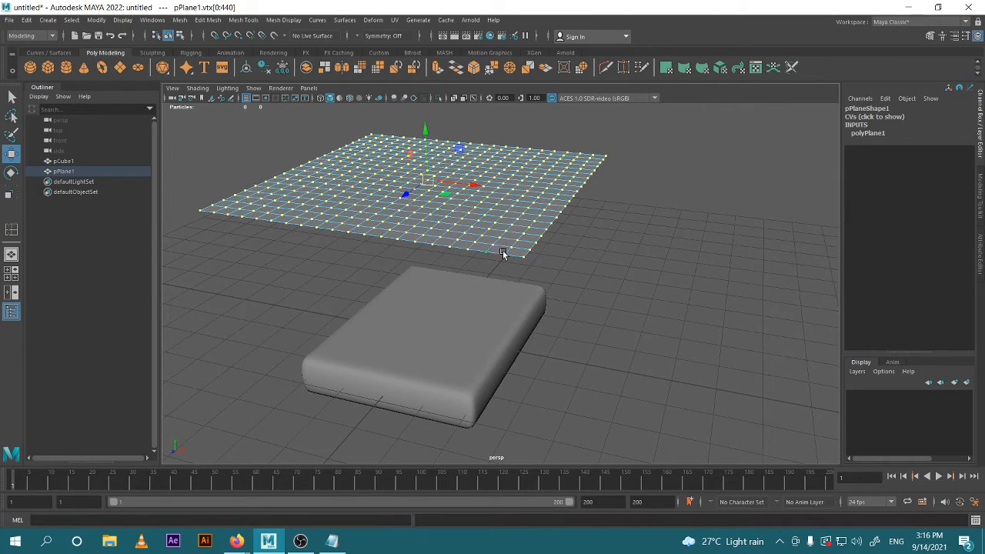
pyautogui.keyDown('alt'); pyautogui.moveTo(501, 253); pyautogui.dragTo(578, 264); pyautogui.keyUp('alt')
pyautogui.moveTo(528, 197); pyautogui.dragTo(583, 189, button='right')
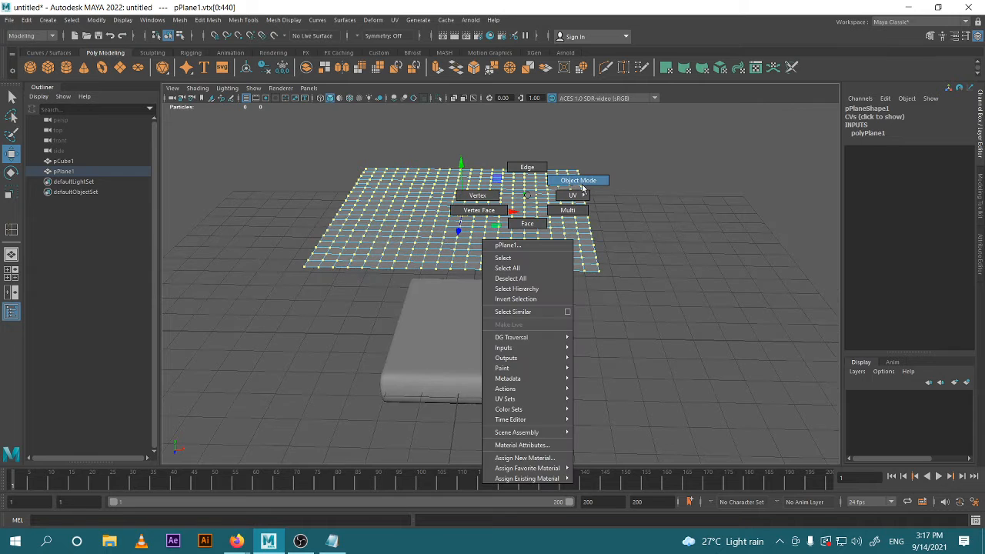
pyautogui.moveTo(531, 197); pyautogui.dragTo(533, 200, button='right')
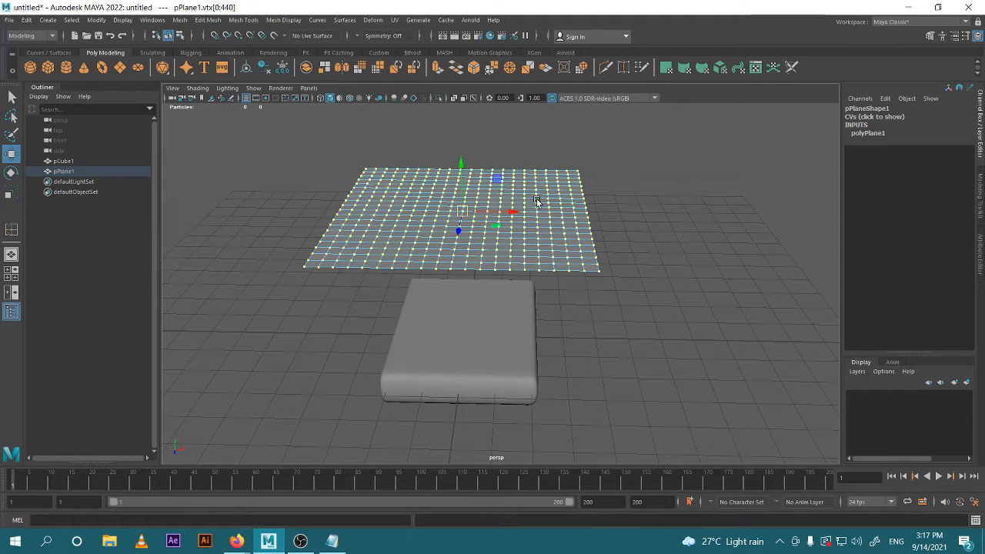
# - Select only the plane's vertices along its two opposite X-side edges, using the front view for the second edge
pyautogui.moveTo(573, 158); pyautogui.dragTo(627, 267)
pyautogui.click(612, 254)
pyautogui.moveTo(576, 160); pyautogui.dragTo(601, 207)
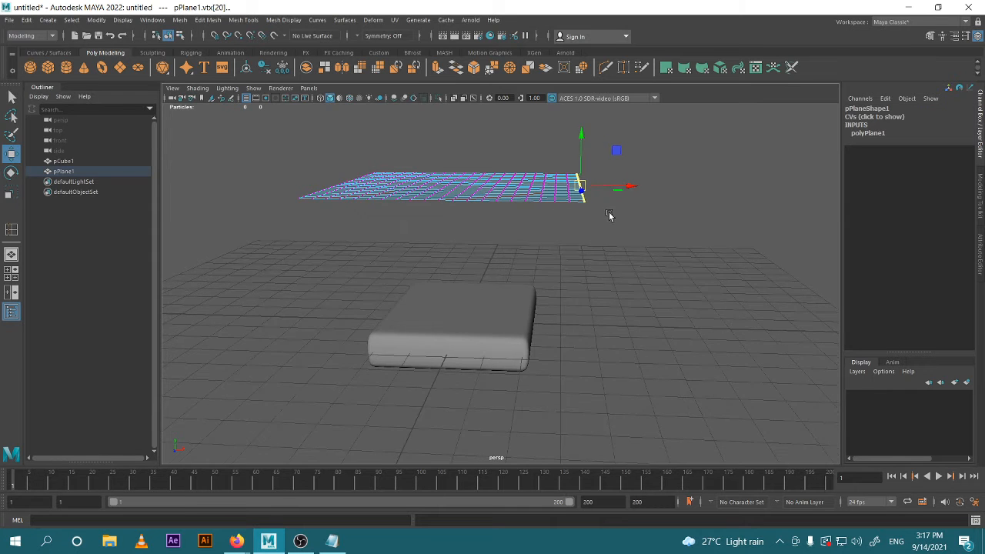
pyautogui.keyDown('alt'); pyautogui.moveTo(460, 224); pyautogui.dragTo(314, 221); pyautogui.keyUp('alt')
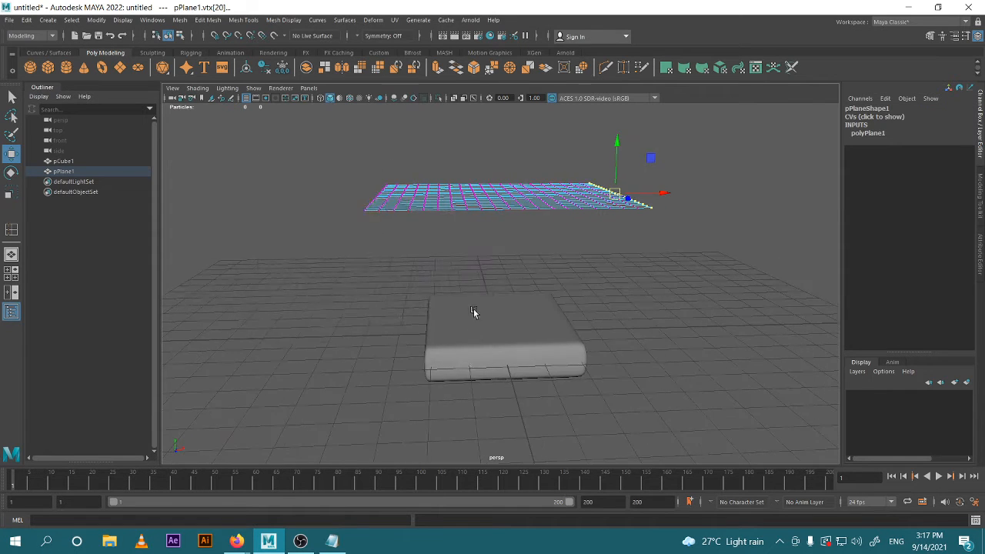
pyautogui.press('space')
pyautogui.press('space')
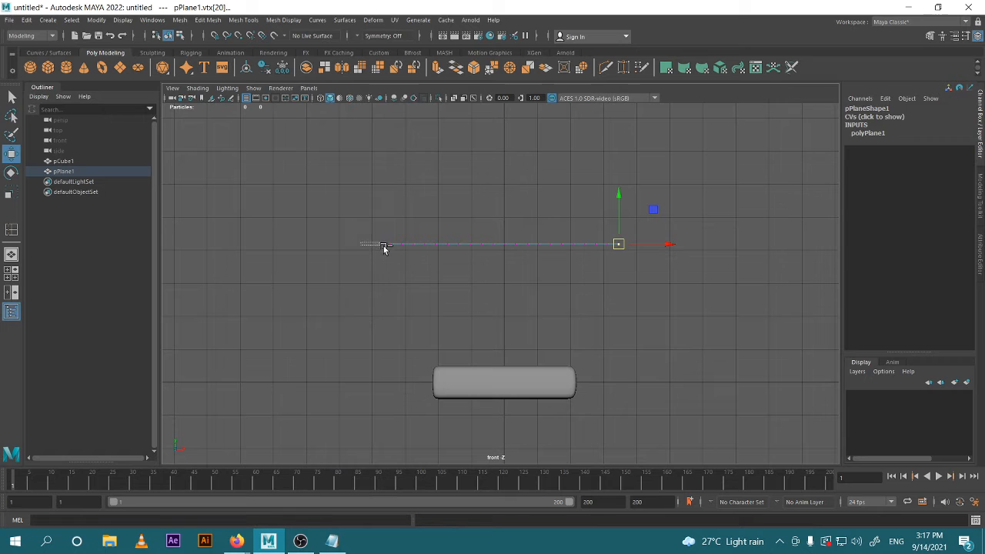
pyautogui.moveTo(390, 253); pyautogui.dragTo(411, 285)
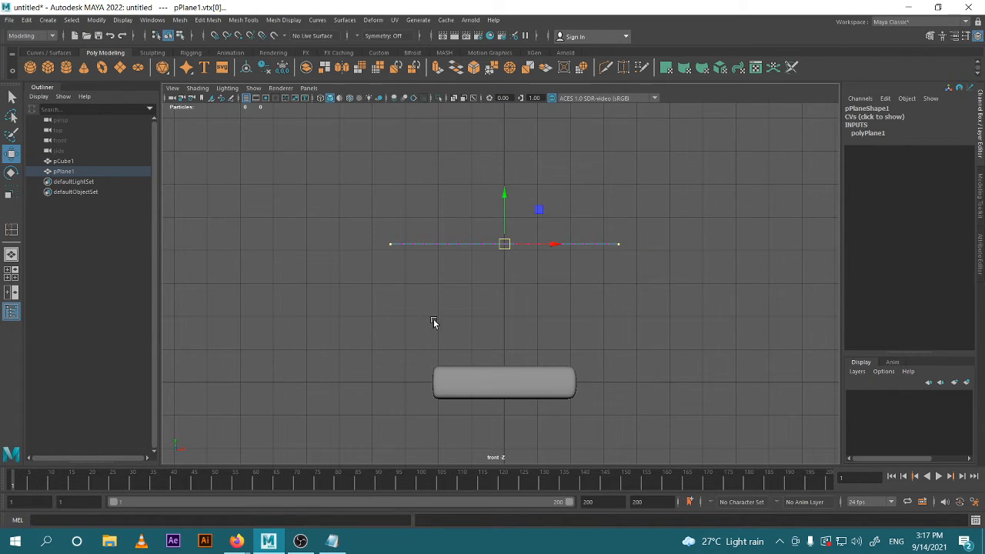
# - In the top view, add the vertices along the plane's two remaining edges to the selection so the whole border is selected
pyautogui.press('space')
pyautogui.press('space')
pyautogui.keyDown('alt'); pyautogui.moveTo(462, 219); pyautogui.dragTo(436, 205, button='middle'); pyautogui.keyUp('alt')
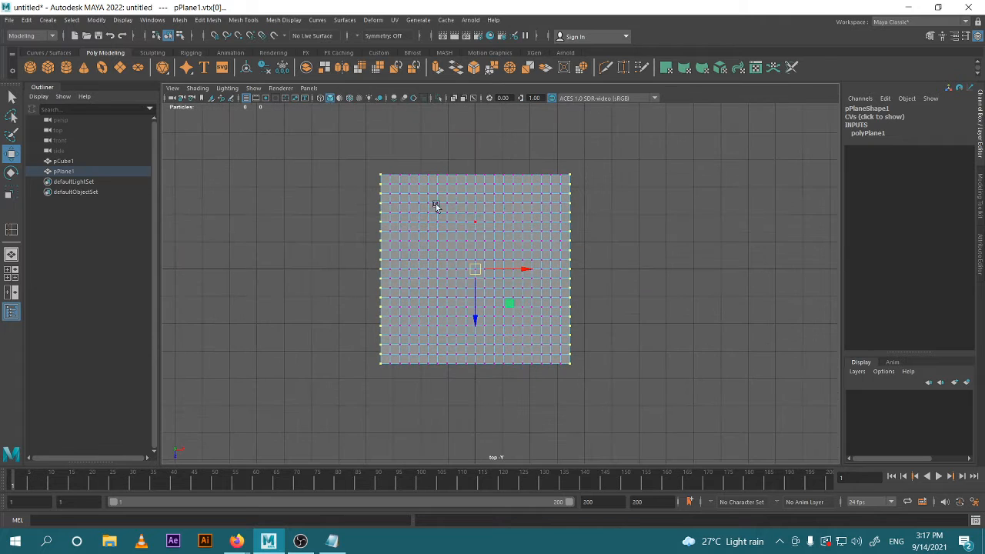
pyautogui.keyDown('shift'); pyautogui.moveTo(372, 157); pyautogui.dragTo(592, 185); pyautogui.keyUp('shift')
pyautogui.keyDown('alt'); pyautogui.moveTo(553, 289); pyautogui.dragTo(549, 257, button='middle'); pyautogui.keyUp('alt')
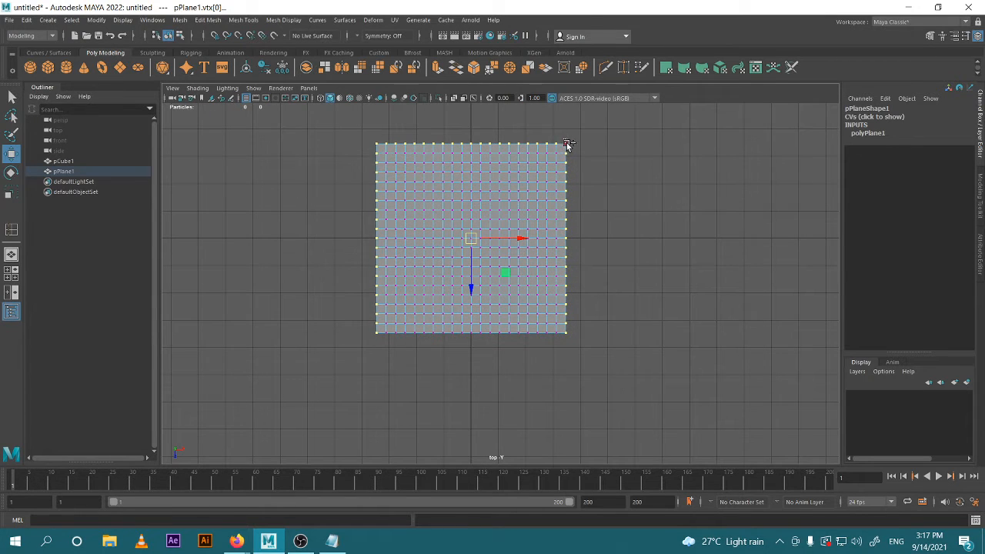
pyautogui.keyDown('shift'); pyautogui.moveTo(380, 328); pyautogui.dragTo(565, 370); pyautogui.keyUp('shift')
pyautogui.keyDown('alt'); pyautogui.moveTo(495, 344); pyautogui.dragTo(493, 330, button='middle'); pyautogui.keyUp('alt')
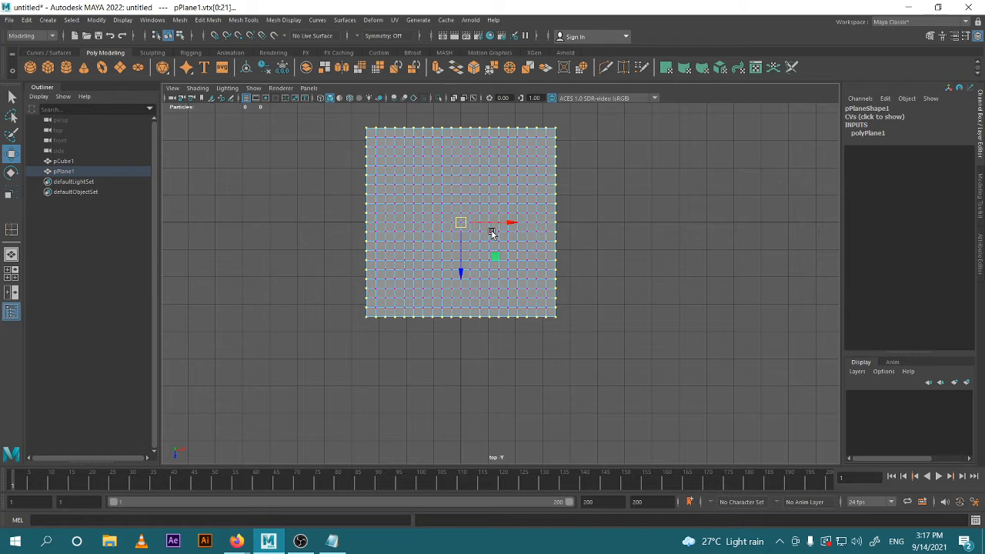
# - In the perspective view, lower the selected border vertices slightly below the rest of the plane to form a downturned rim
pyautogui.scroll(-1, 487, 235)
pyautogui.scroll(1, 487, 236)
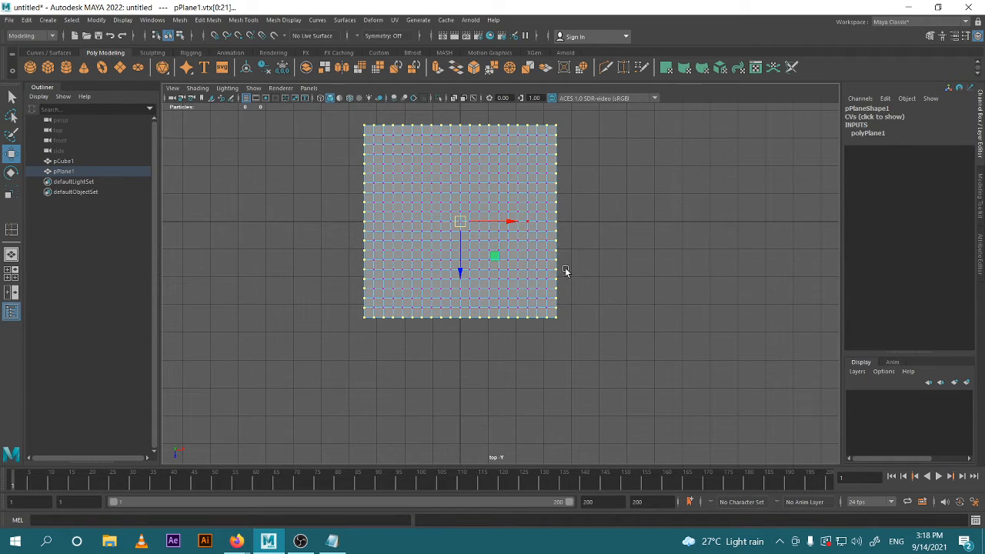
pyautogui.moveTo(611, 287)
pyautogui.mouseDown(button='middle')
pyautogui.moveTo(624, 304)
pyautogui.moveTo(614, 270)
pyautogui.mouseUp(button='middle')
pyautogui.press('space')
pyautogui.press('space')
pyautogui.keyDown('alt'); pyautogui.moveTo(561, 213); pyautogui.dragTo(565, 242); pyautogui.keyUp('alt')
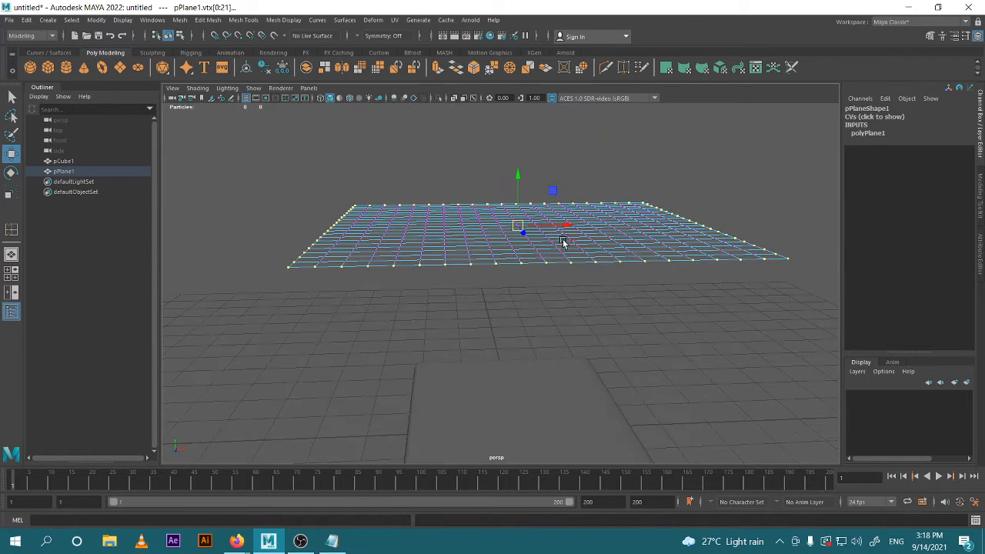
pyautogui.moveTo(516, 176); pyautogui.dragTo(519, 169)
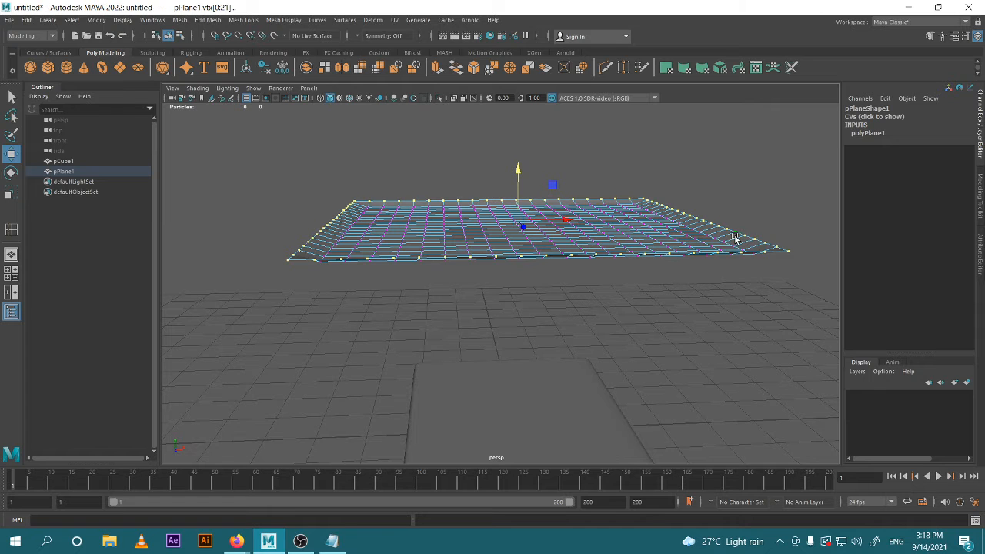
pyautogui.moveTo(519, 170); pyautogui.dragTo(518, 182)
pyautogui.keyDown('alt'); pyautogui.moveTo(604, 263); pyautogui.dragTo(696, 250); pyautogui.keyUp('alt')
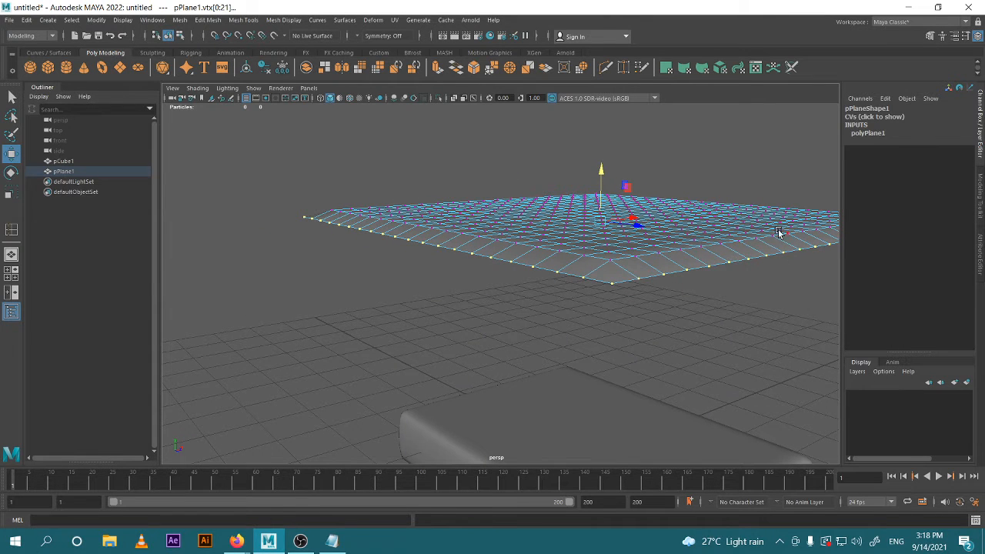
pyautogui.keyDown('alt'); pyautogui.moveTo(789, 222); pyautogui.dragTo(588, 277); pyautogui.keyUp('alt')
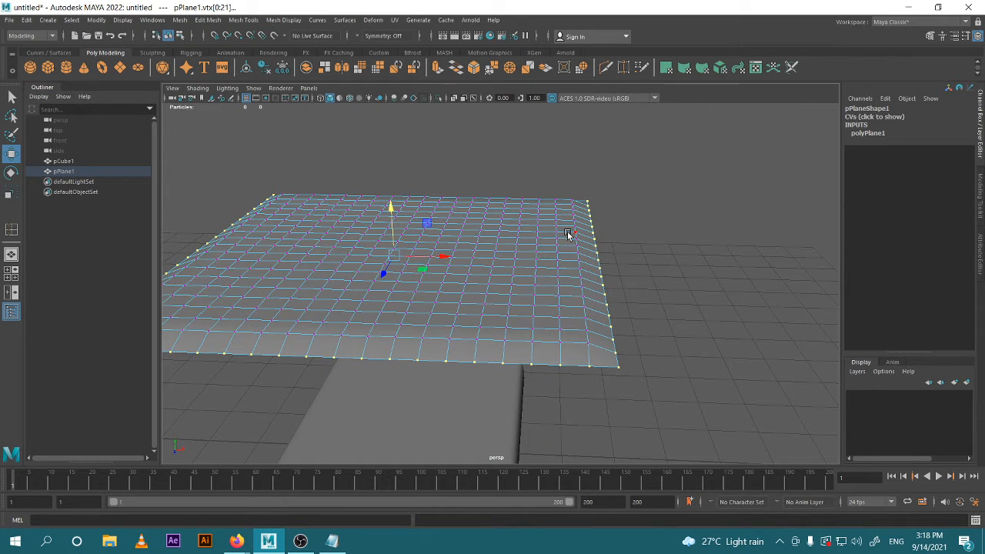
pyautogui.keyDown('alt'); pyautogui.moveTo(633, 275); pyautogui.dragTo(584, 239); pyautogui.keyUp('alt')
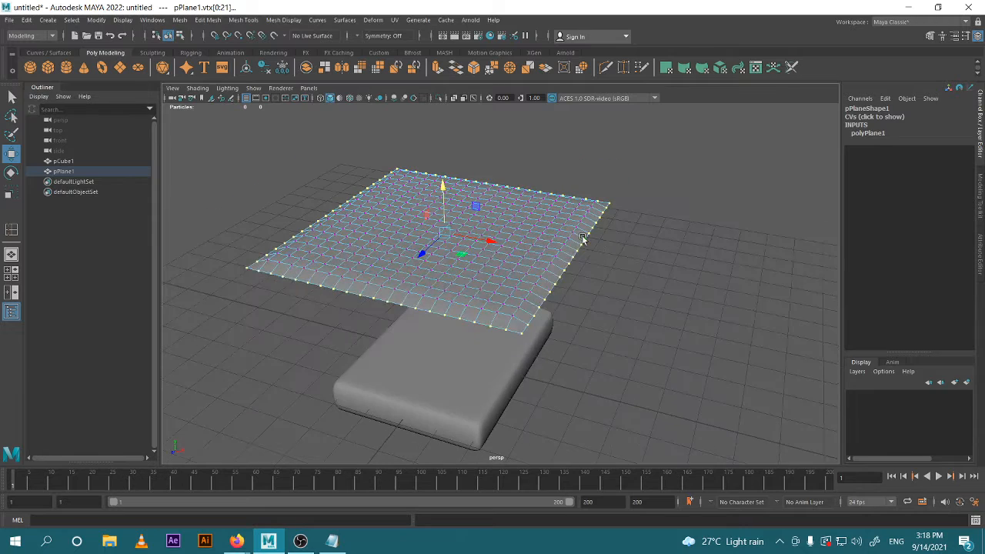
# - Return the plane to object mode and select it as a whole object
pyautogui.moveTo(541, 200); pyautogui.dragTo(586, 185, button='right')
pyautogui.click(656, 283)
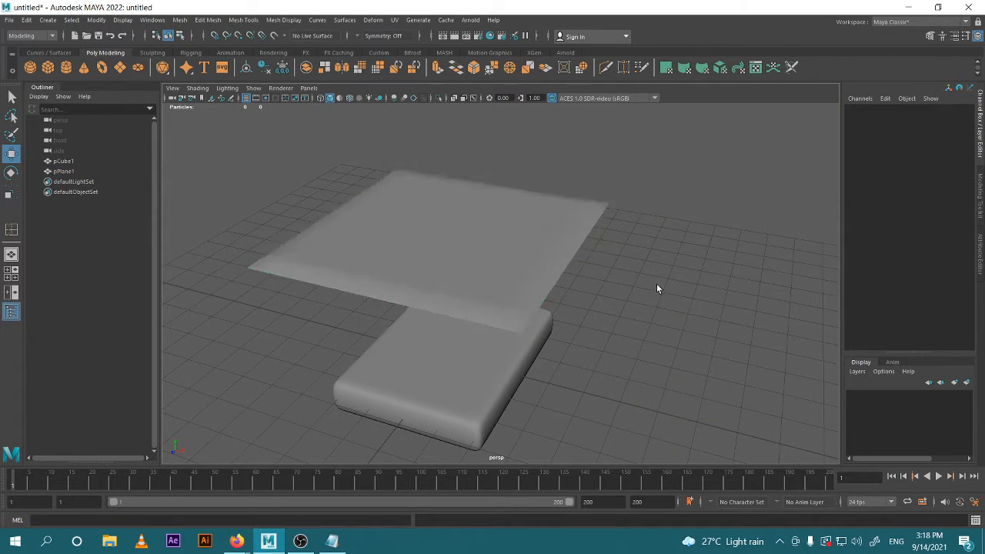
pyautogui.keyDown('alt'); pyautogui.moveTo(657, 283); pyautogui.dragTo(567, 282); pyautogui.keyUp('alt')
pyautogui.click(556, 286)
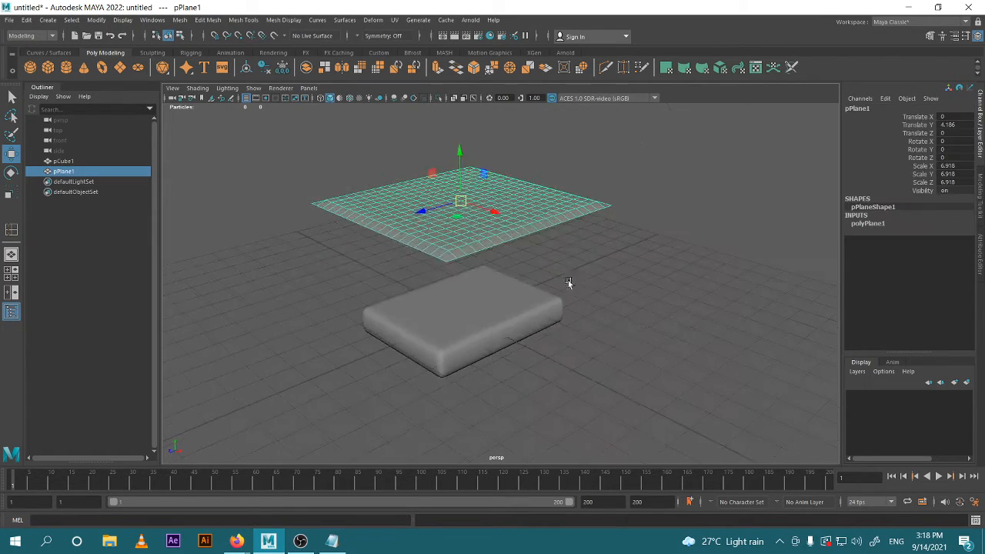
pyautogui.keyDown('alt'); pyautogui.moveTo(383, 215); pyautogui.dragTo(431, 210); pyautogui.keyUp('alt')
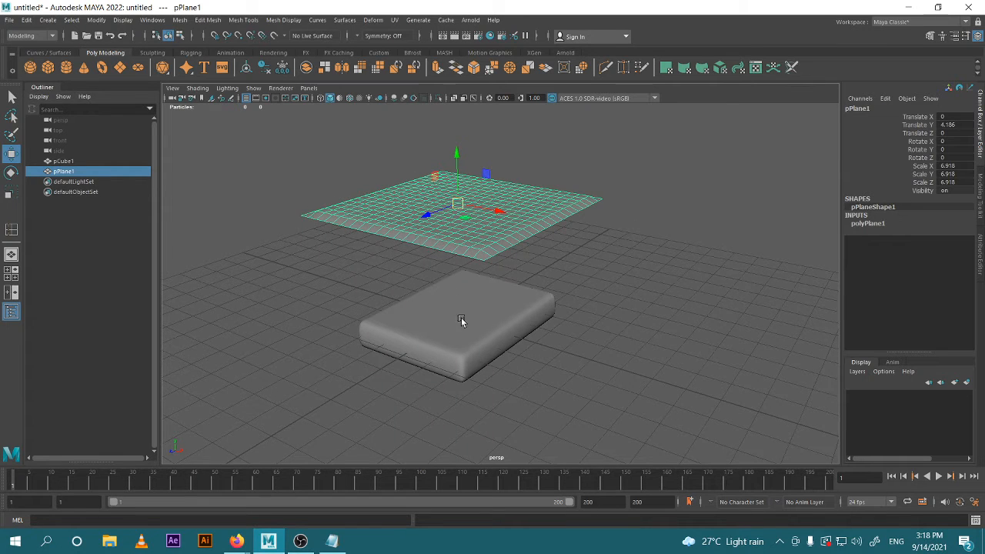
pyautogui.keyDown('alt'); pyautogui.moveTo(462, 417); pyautogui.dragTo(497, 275); pyautogui.keyUp('alt')
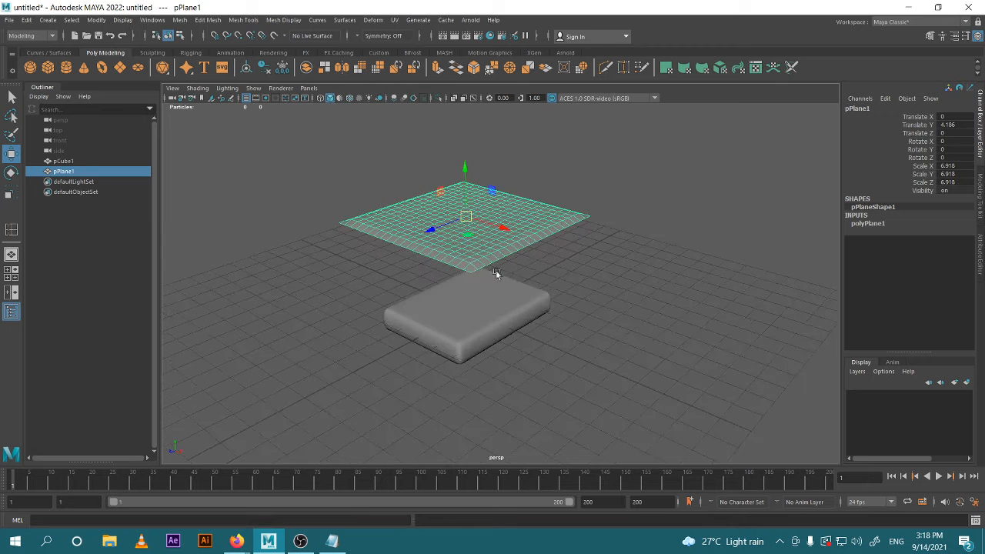
# - Switch to the FX menu set and open the Create nCloth options for the selected plane
pyautogui.click(208, 20)
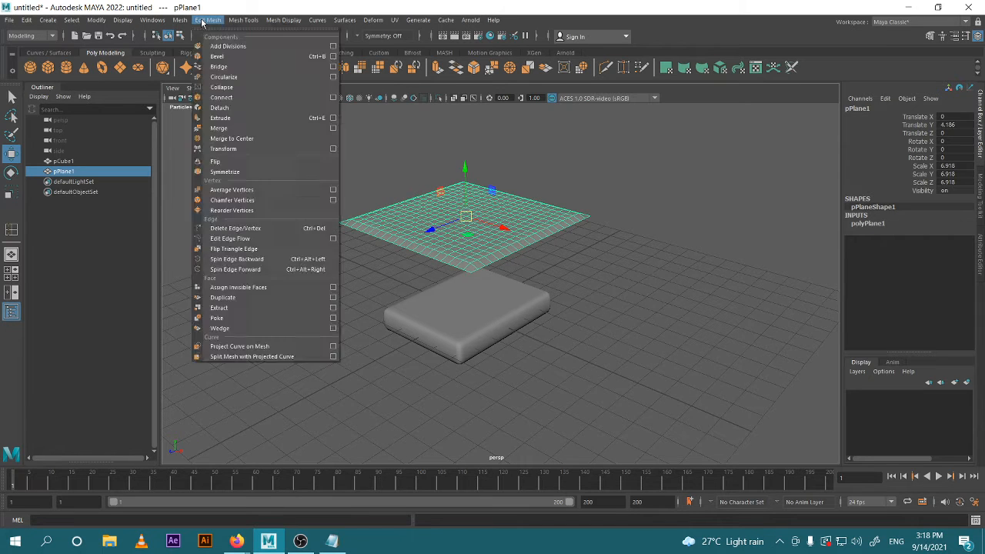
pyautogui.moveTo(246, 22)
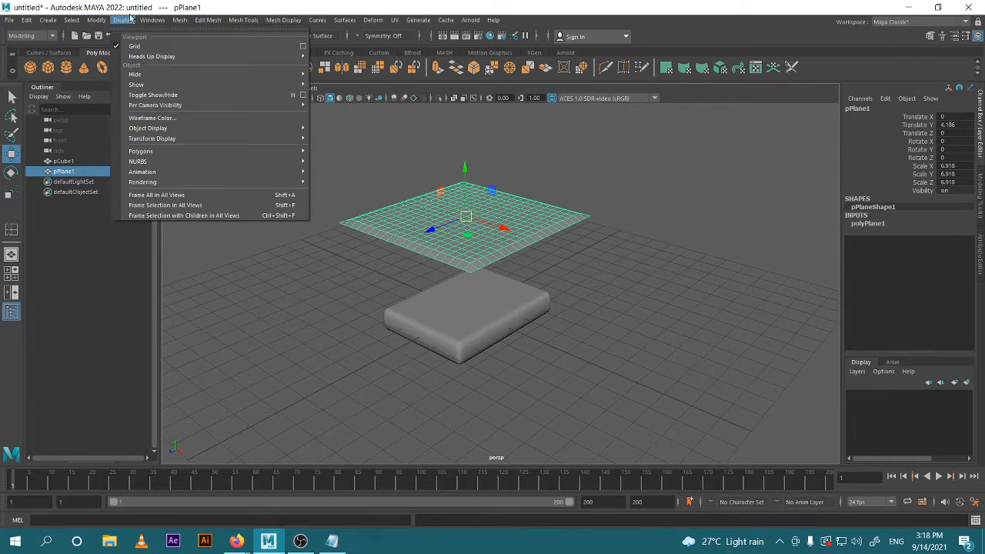
pyautogui.moveTo(98, 25)
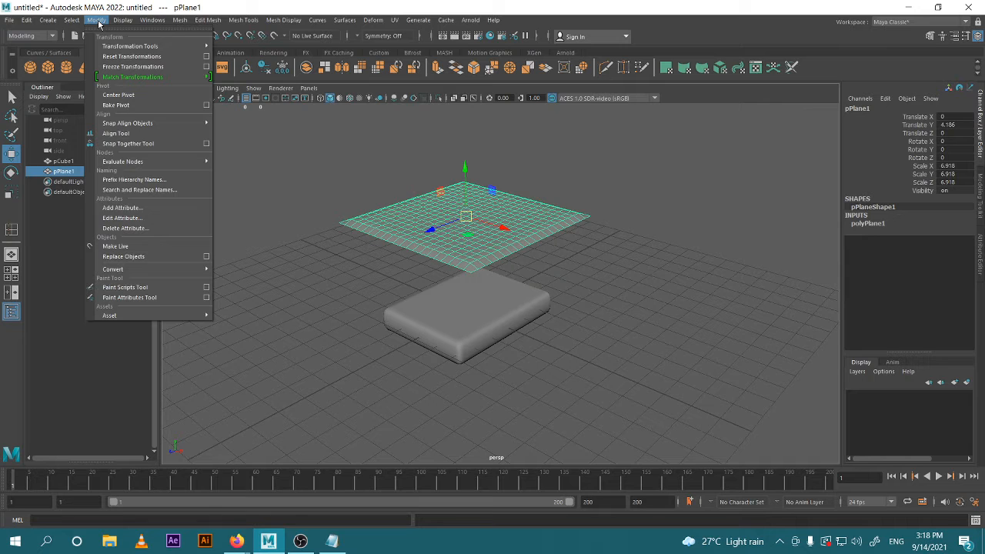
pyautogui.click(19, 37)
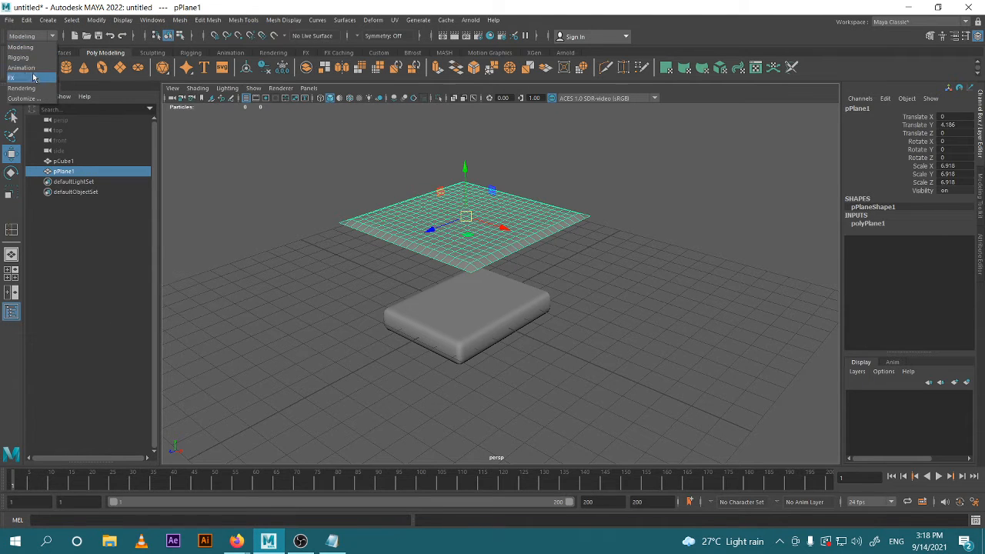
pyautogui.click(31, 78)
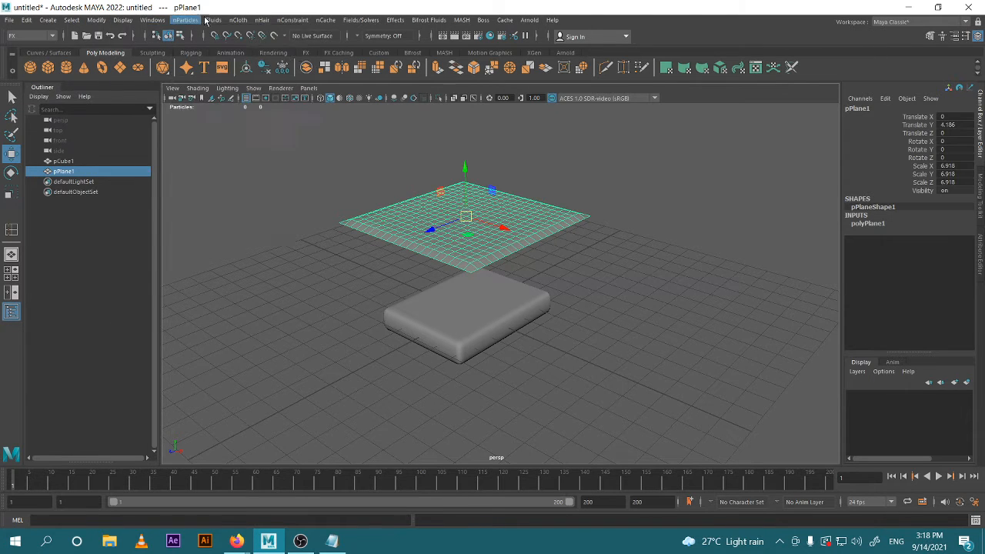
pyautogui.click(237, 20)
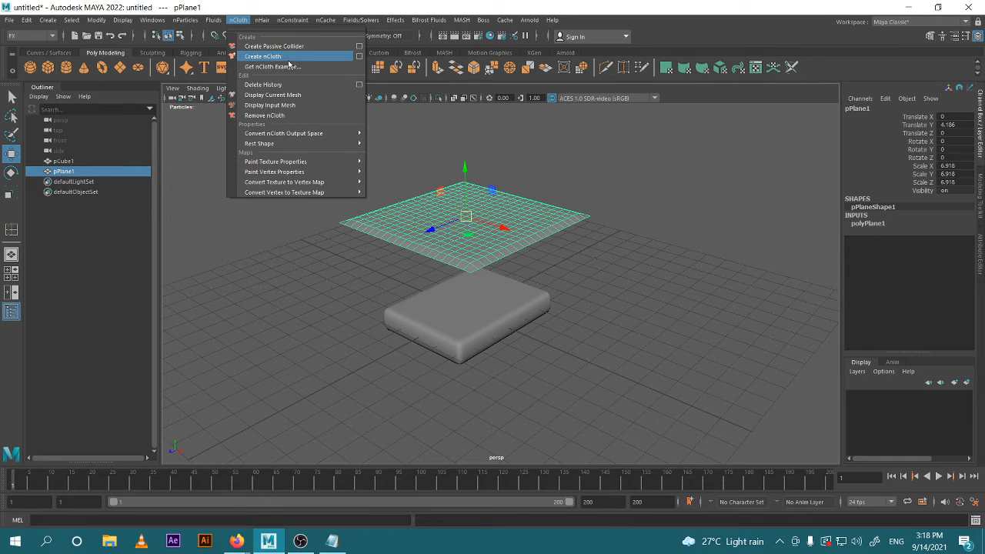
pyautogui.click(362, 59)
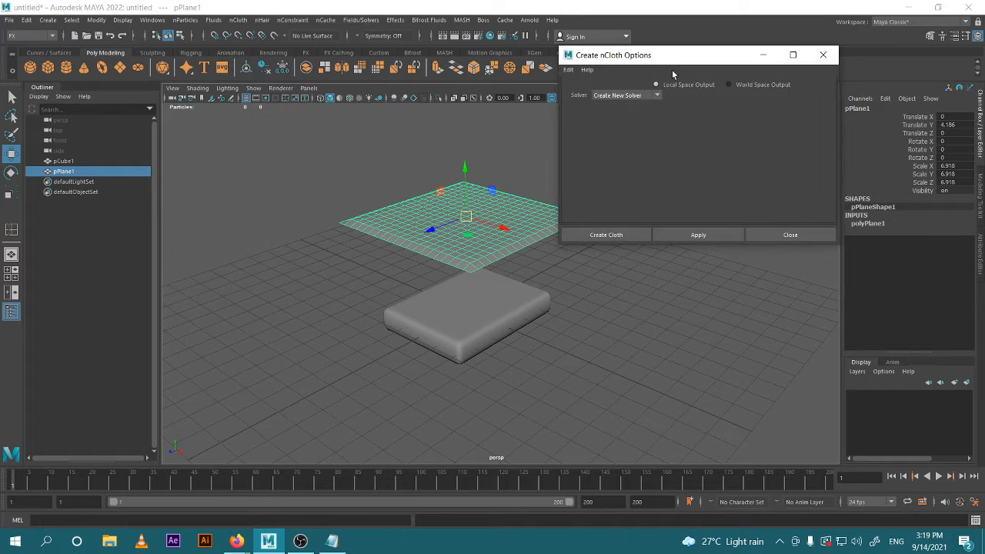
pyautogui.moveTo(672, 49); pyautogui.dragTo(703, 55)
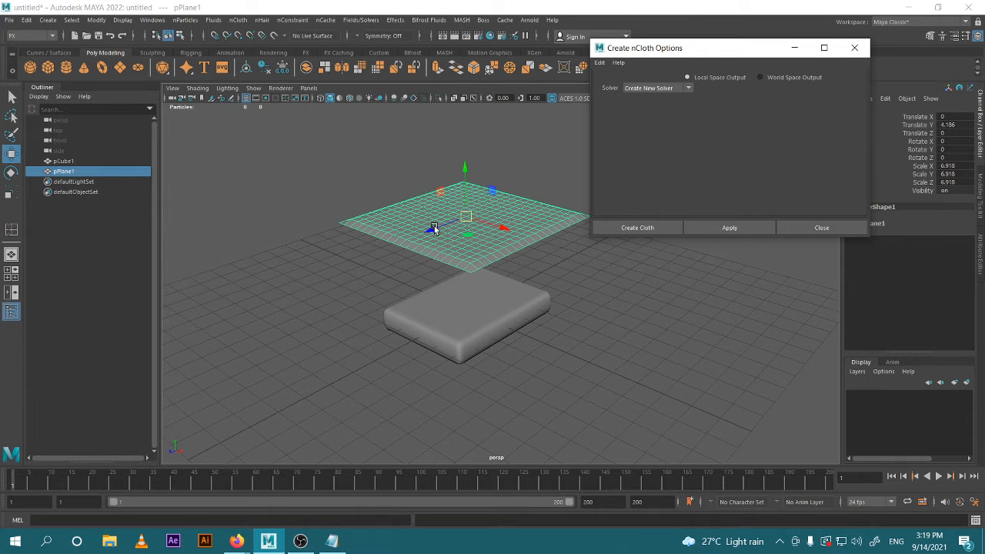
# - Convert the plane to nCloth with Local Space Output and Create New Solver, and close the options
pyautogui.scroll(4, 478, 242)
pyautogui.keyDown('alt'); pyautogui.moveTo(457, 249); pyautogui.dragTo(531, 279); pyautogui.keyUp('alt')
pyautogui.scroll(-3, 498, 245)
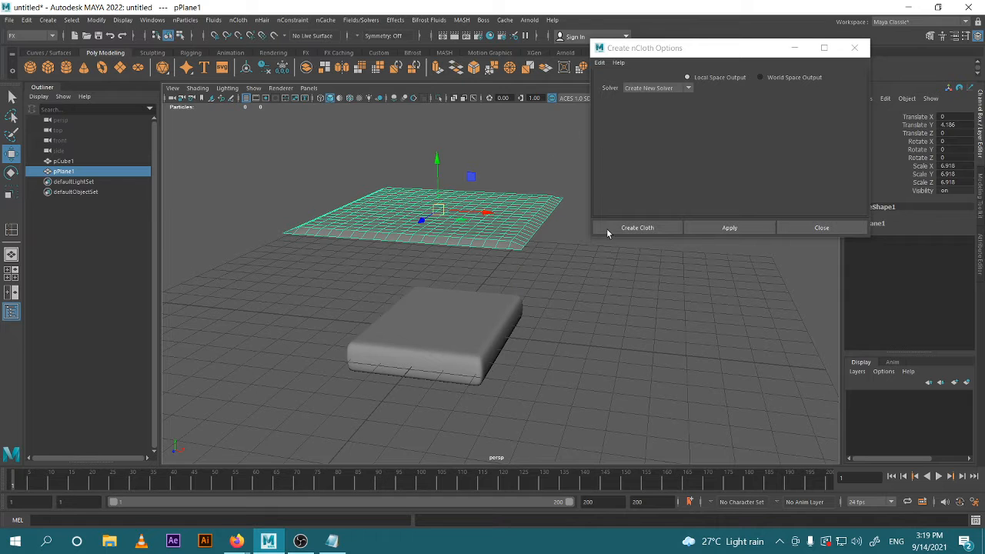
pyautogui.click(728, 229)
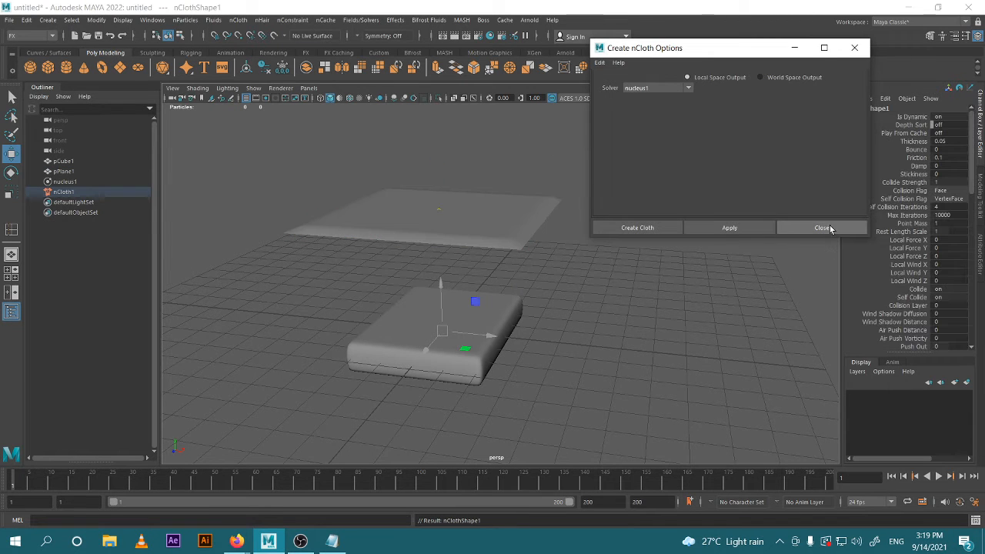
pyautogui.click(822, 228)
# - Play the simulation to check how the cloth plane falls relative to the slab, stopping at frame 49
pyautogui.keyDown('alt'); pyautogui.moveTo(626, 322); pyautogui.dragTo(710, 337); pyautogui.keyUp('alt')
pyautogui.click(938, 477)
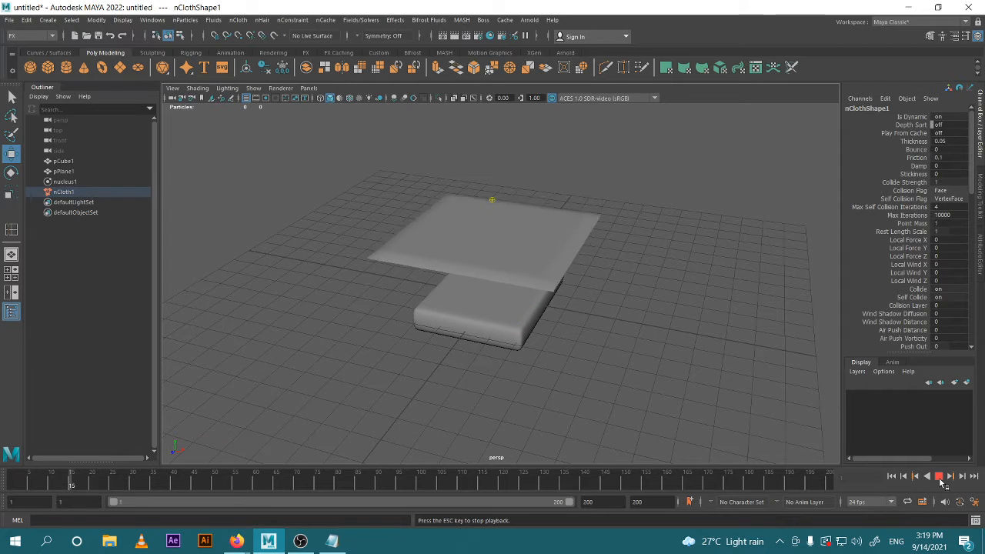
pyautogui.click(938, 476)
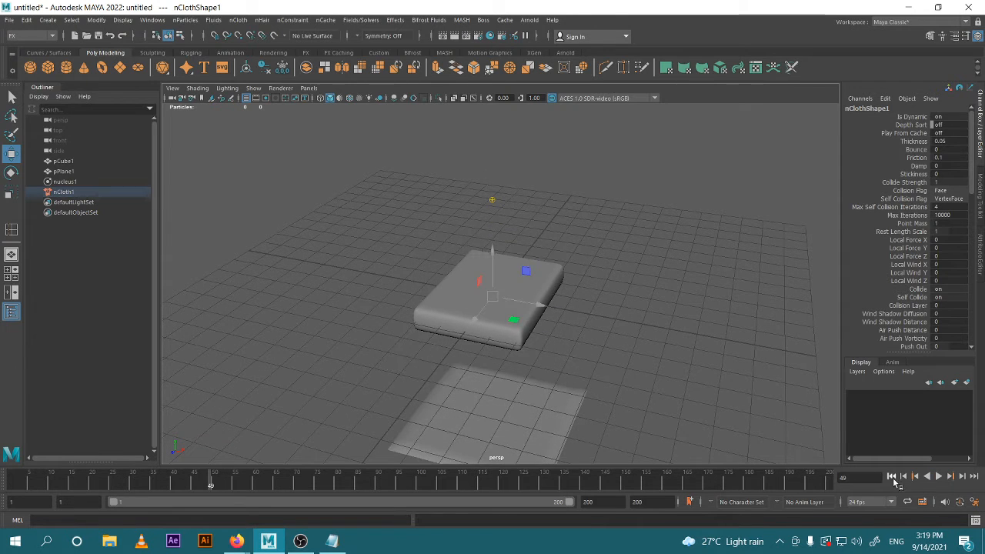
# - Return the simulation to frame 1 and inspect the cloth plane's starting position above the slab
pyautogui.click(892, 476)
pyautogui.keyDown('alt'); pyautogui.moveTo(545, 307); pyautogui.dragTo(571, 349); pyautogui.keyUp('alt')
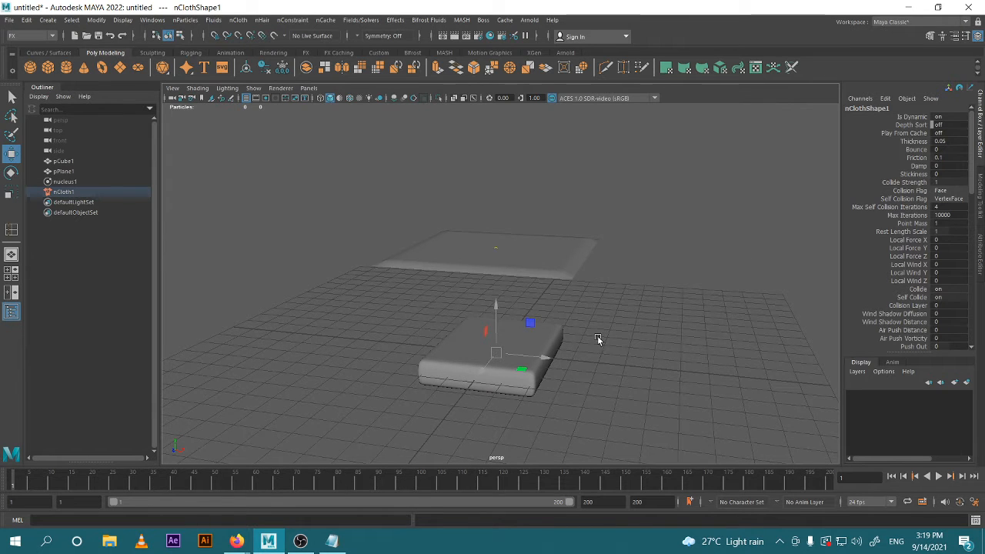
pyautogui.moveTo(598, 338)
pyautogui.keyDown('alt'); pyautogui.mouseDown()
pyautogui.moveTo(576, 340)
pyautogui.moveTo(608, 332)
pyautogui.mouseUp(); pyautogui.keyUp('alt')
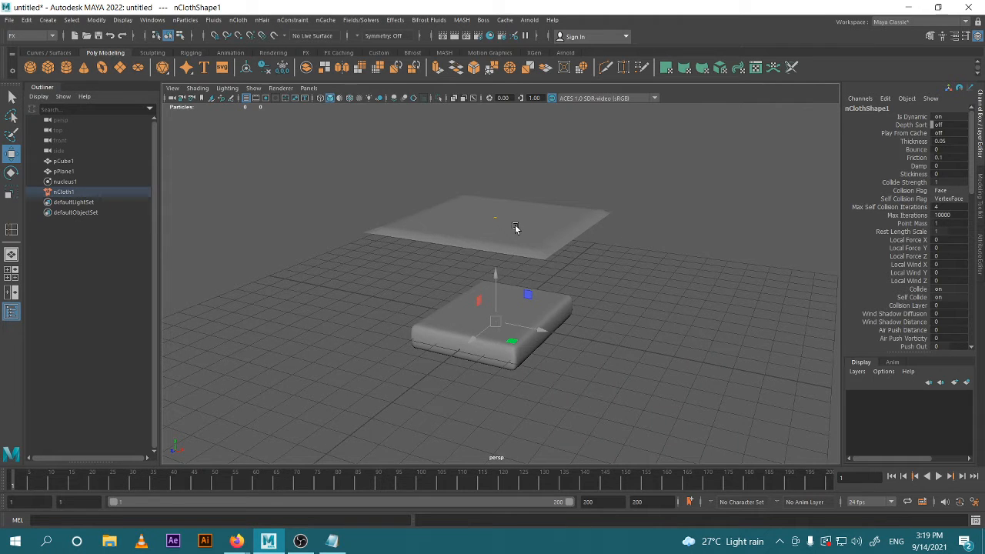
pyautogui.keyDown('alt'); pyautogui.moveTo(514, 227); pyautogui.dragTo(550, 263); pyautogui.keyUp('alt')
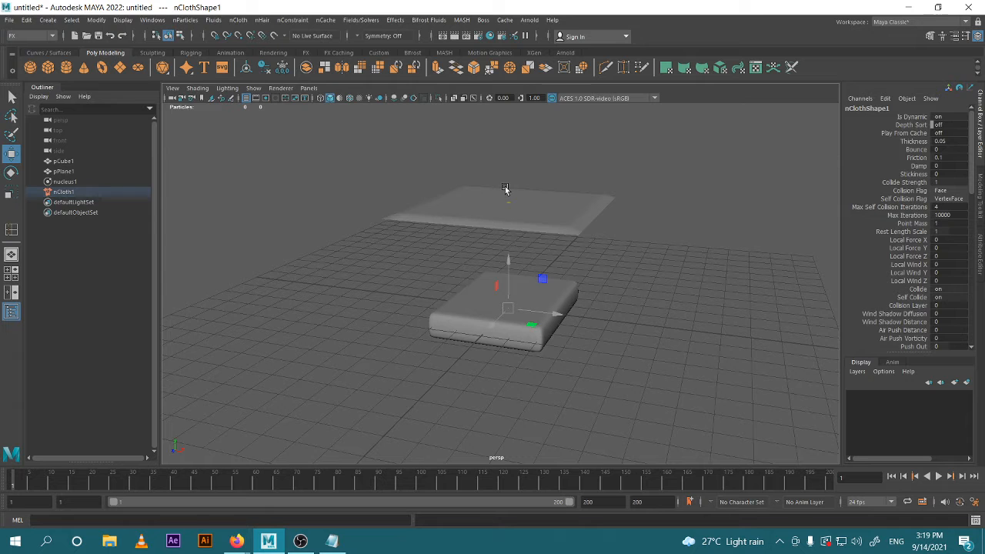
pyautogui.keyDown('alt'); pyautogui.moveTo(505, 189); pyautogui.dragTo(544, 244); pyautogui.keyUp('alt')
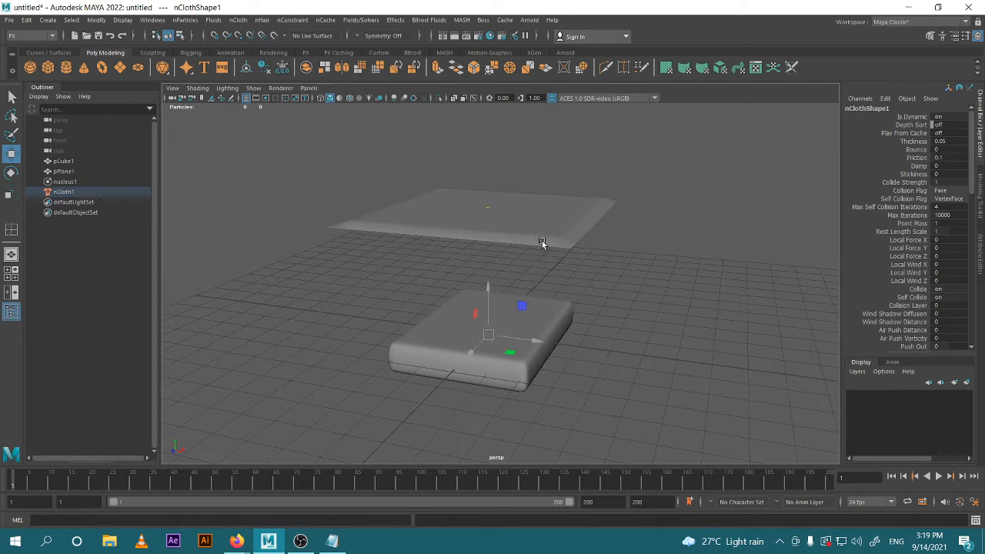
# - Select the nucleus1 solver and enable Use Plane in its Ground Plane attributes
pyautogui.click(66, 182)
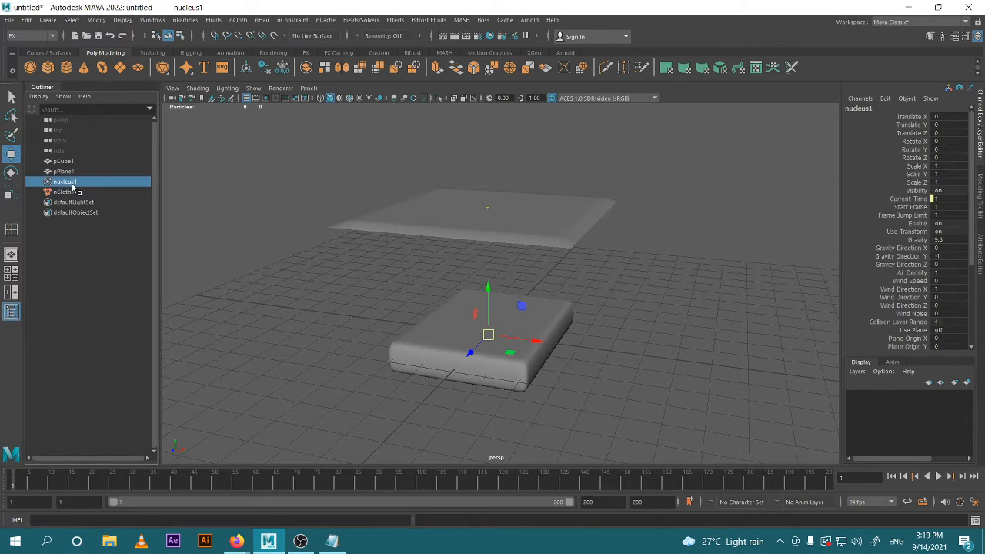
pyautogui.click(981, 254)
pyautogui.scroll(-3, 843, 206)
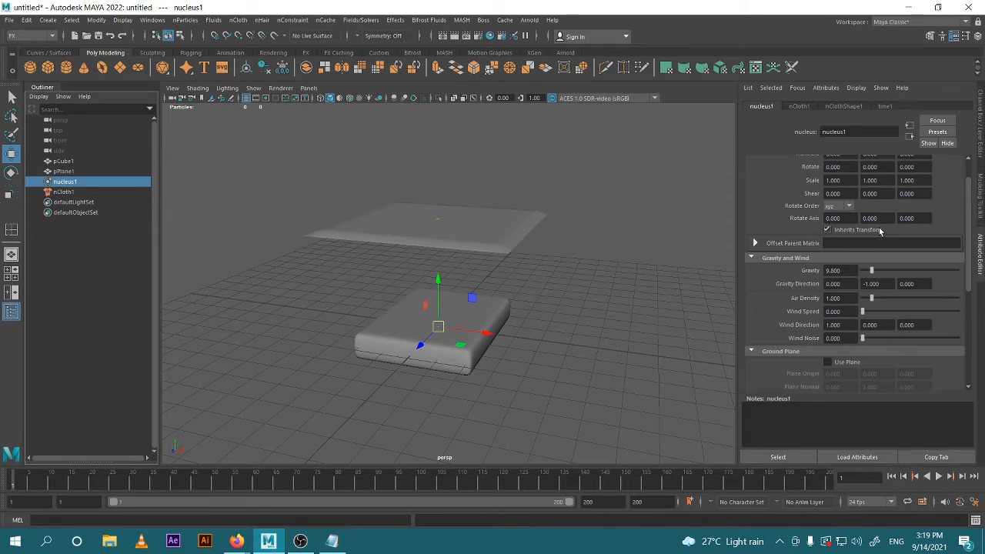
pyautogui.scroll(-1, 834, 220)
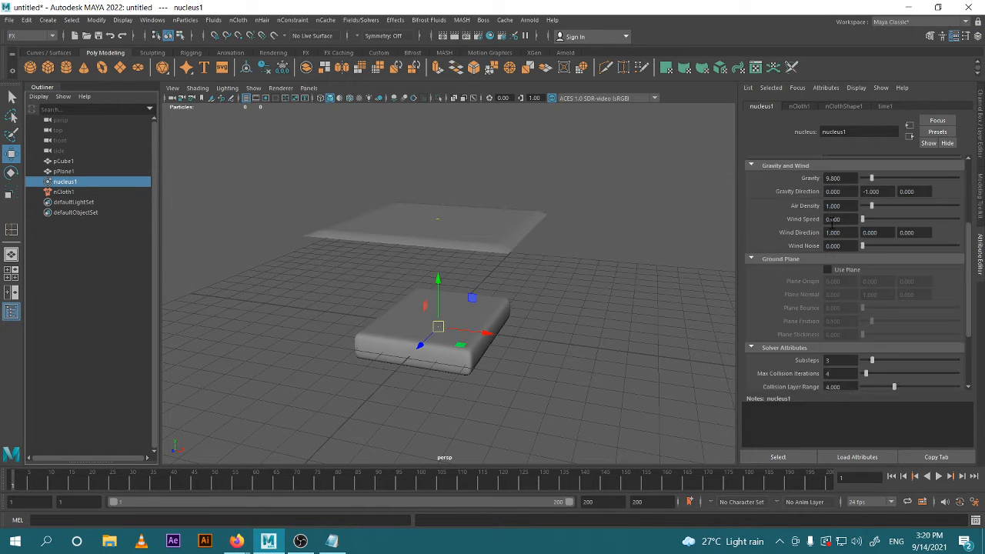
pyautogui.click(827, 270)
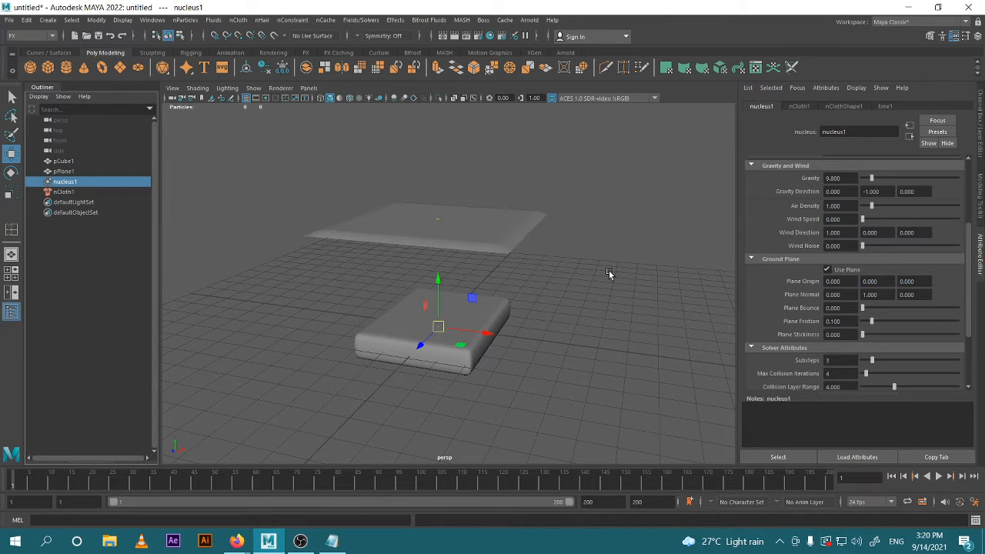
# - Play the simulation to check how the cloth lands on the ground plane, stopping at frame 122, and return to frame 1
pyautogui.click(939, 477)
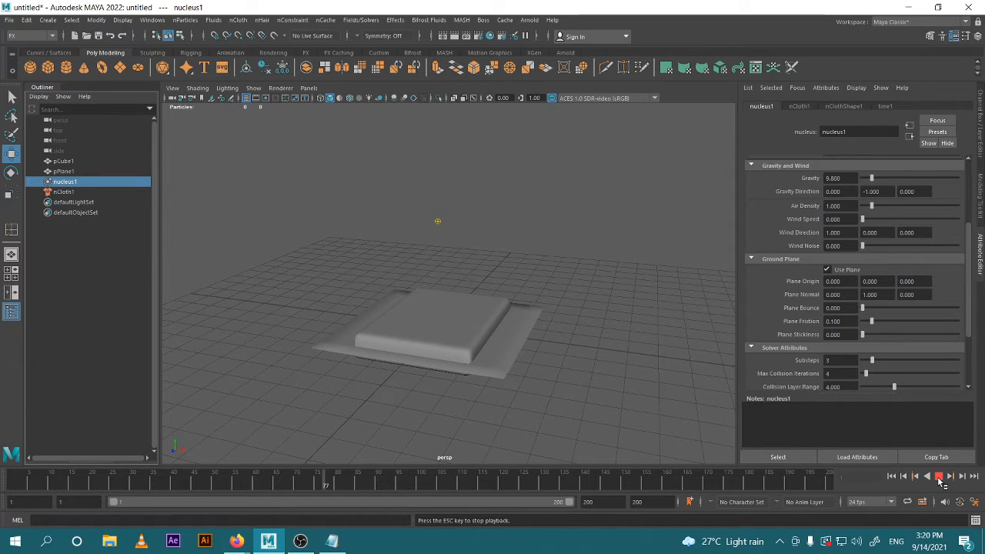
pyautogui.click(939, 477)
pyautogui.keyDown('alt'); pyautogui.moveTo(499, 409); pyautogui.dragTo(505, 377); pyautogui.keyUp('alt')
pyautogui.click(940, 478)
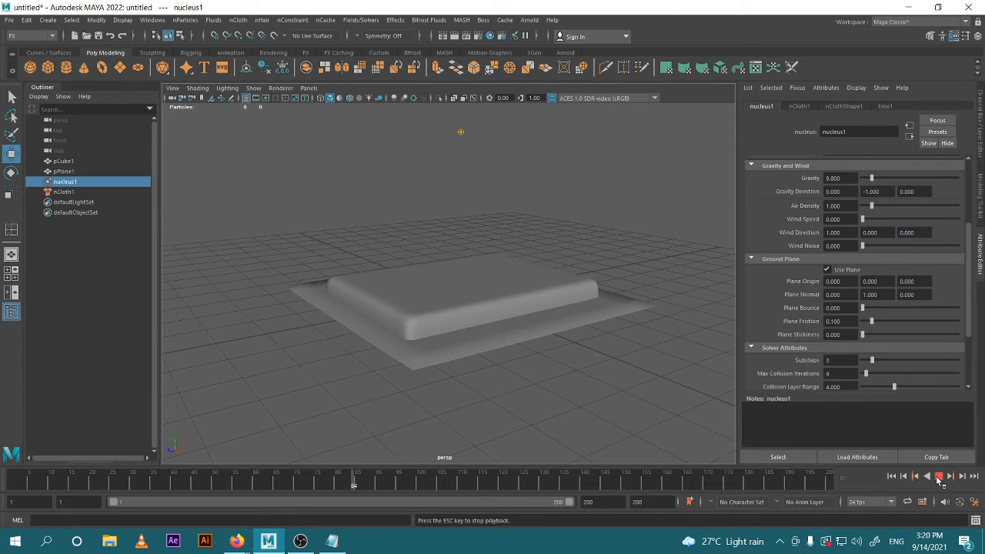
pyautogui.click(939, 476)
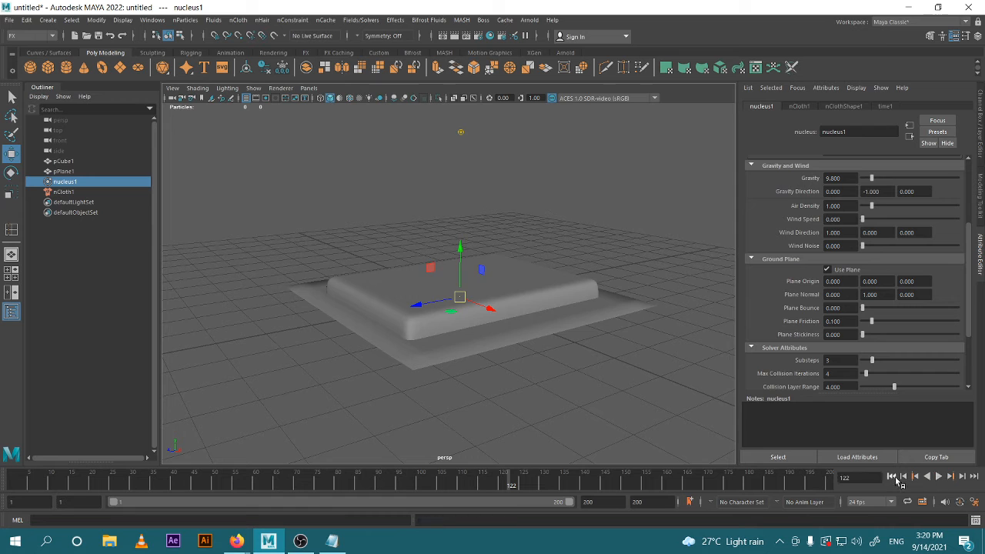
pyautogui.click(892, 476)
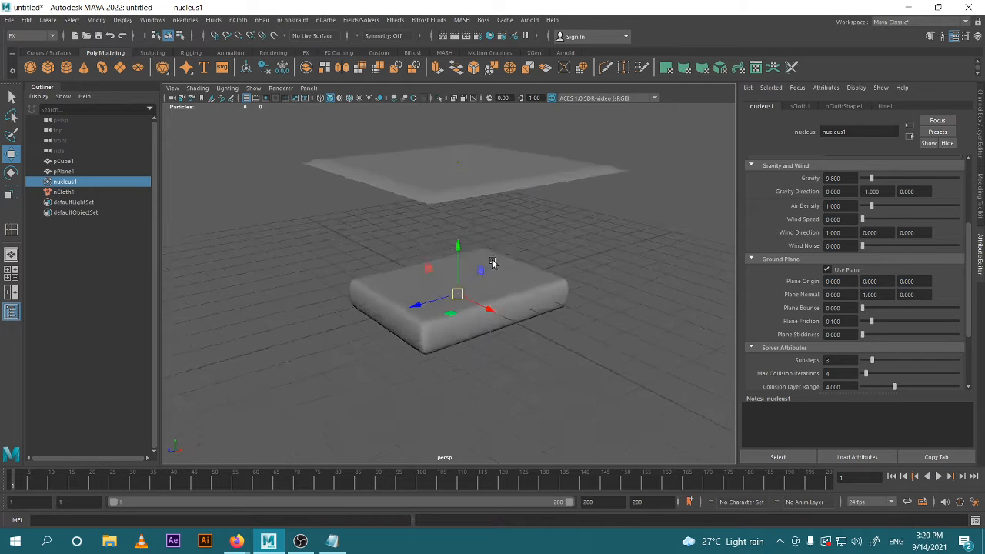
# - Examine the solver's Gravity and Wind, Ground Plane and Solver Attributes settings
pyautogui.keyDown('alt'); pyautogui.moveTo(492, 263); pyautogui.dragTo(521, 221); pyautogui.keyUp('alt')
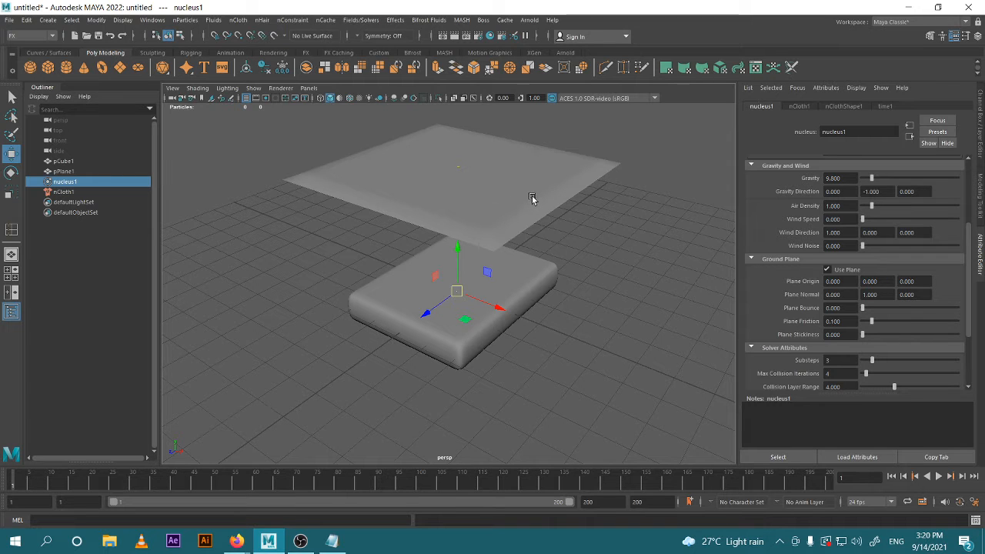
pyautogui.scroll(-3, 861, 238)
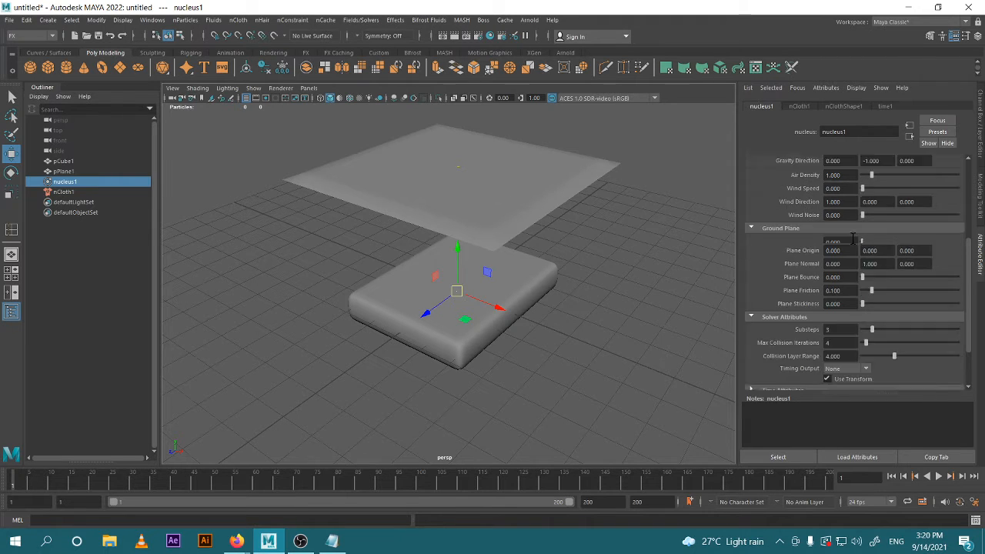
pyautogui.scroll(2, 833, 254)
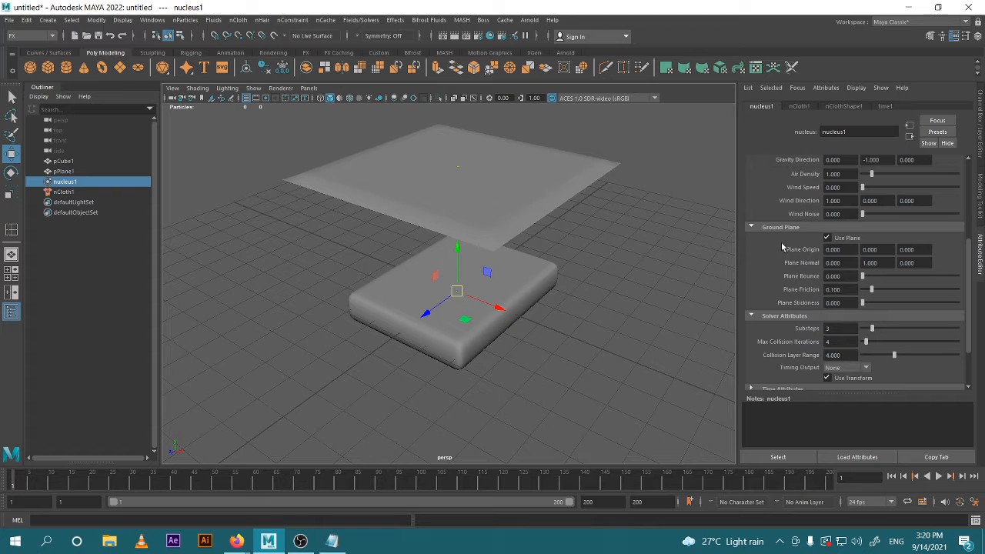
pyautogui.scroll(2, 838, 239)
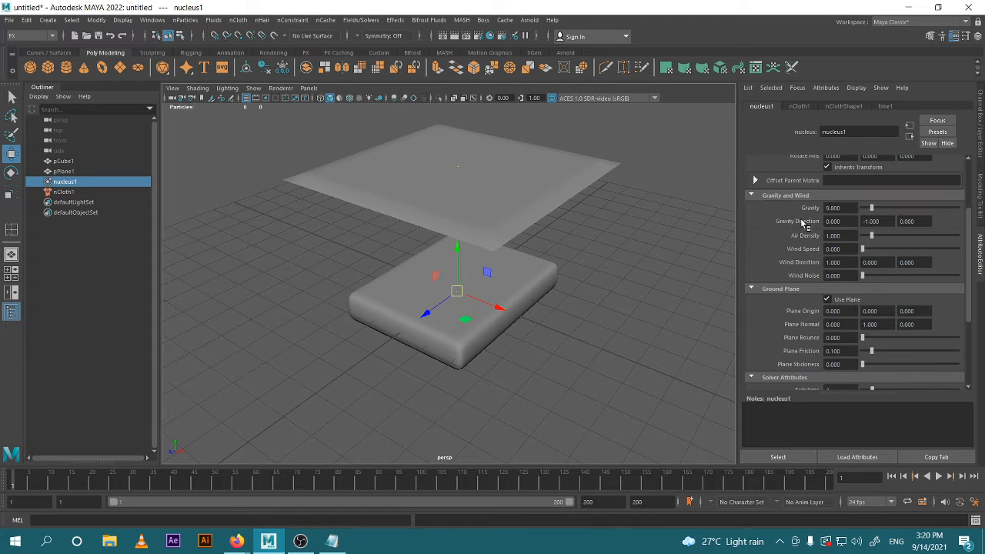
pyautogui.scroll(2, 804, 223)
pyautogui.scroll(-5, 852, 196)
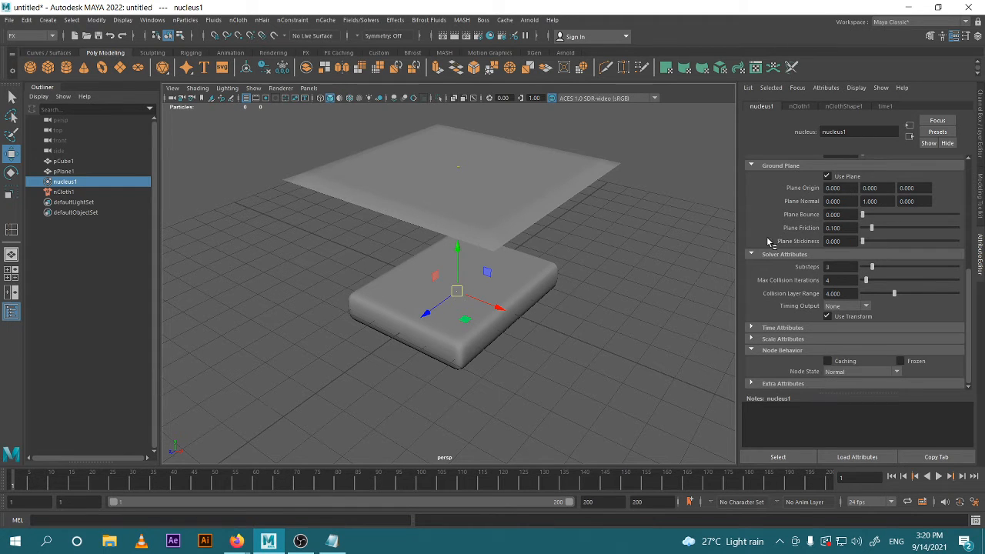
# - Open the nClothShape1 attributes and examine the Collisions settings and Collision Properties Maps
pyautogui.click(798, 107)
pyautogui.click(845, 106)
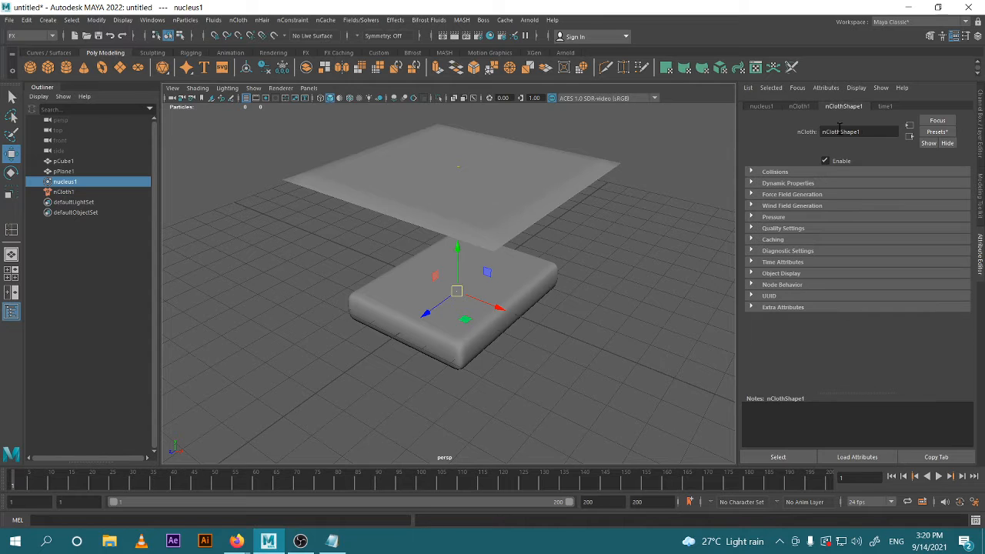
pyautogui.click(778, 172)
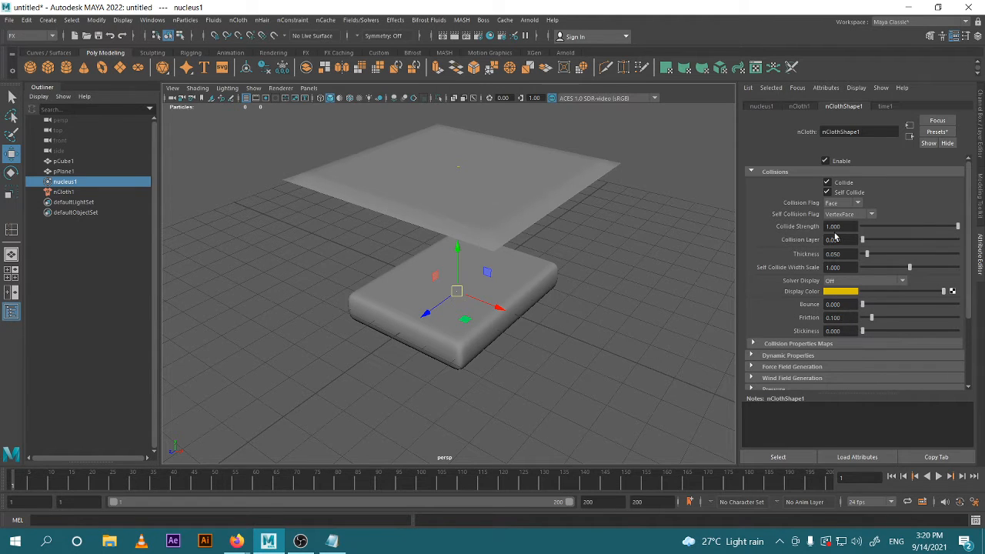
pyautogui.click(775, 346)
pyautogui.scroll(-2, 770, 292)
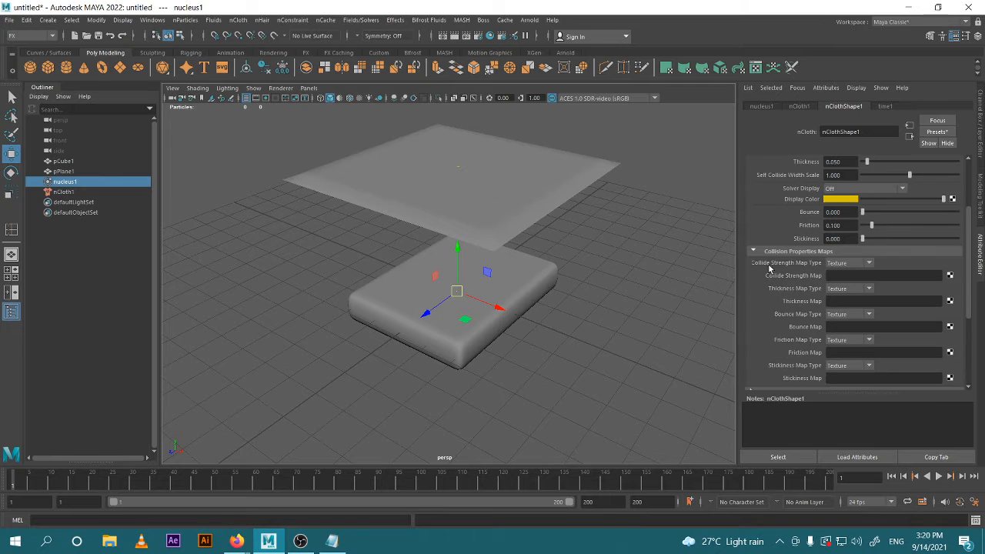
pyautogui.click(777, 251)
pyautogui.scroll(2, 793, 243)
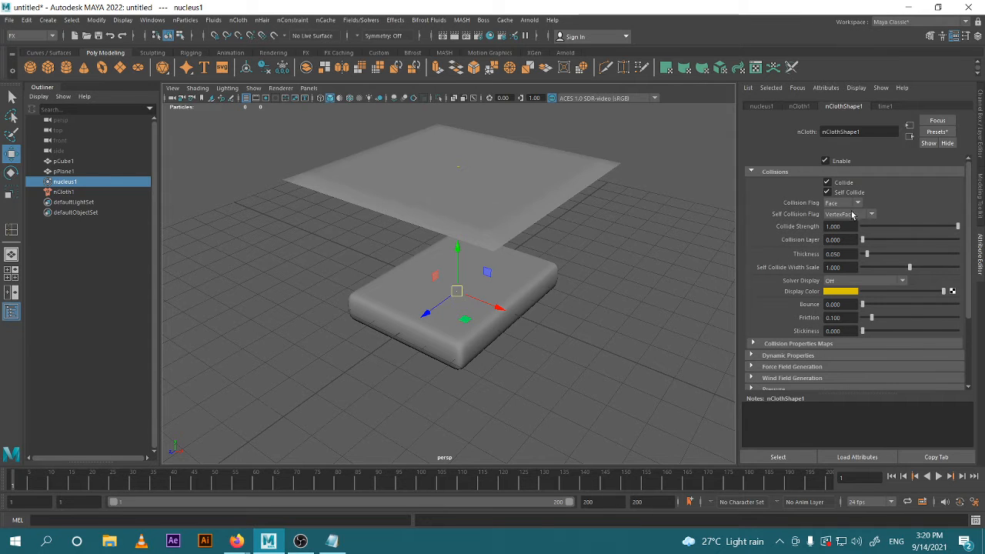
# - Expand the cloth's Dynamic Properties and examine the resistance, restitution and rigidity settings
pyautogui.scroll(-2, 791, 279)
pyautogui.click(779, 293)
pyautogui.scroll(-3, 785, 248)
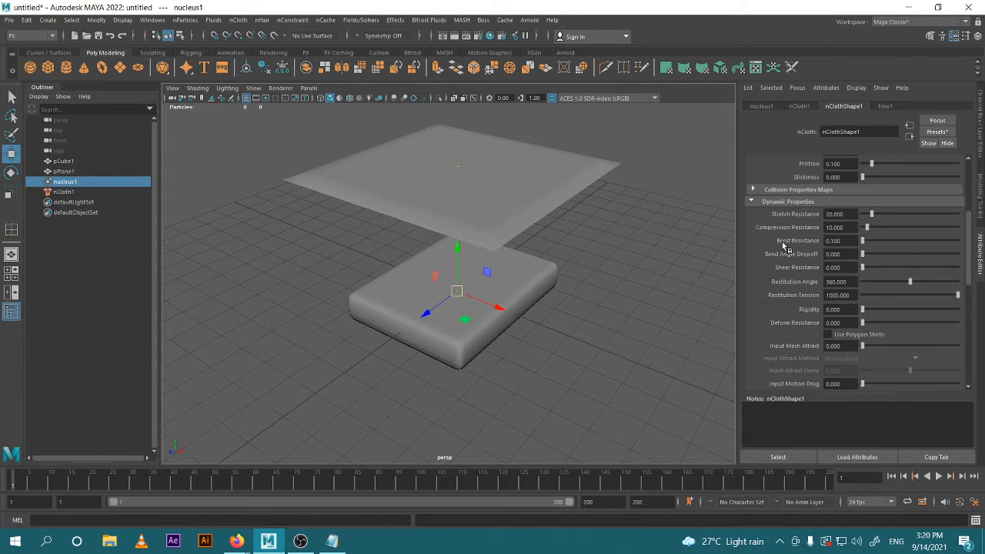
pyautogui.scroll(-1, 784, 245)
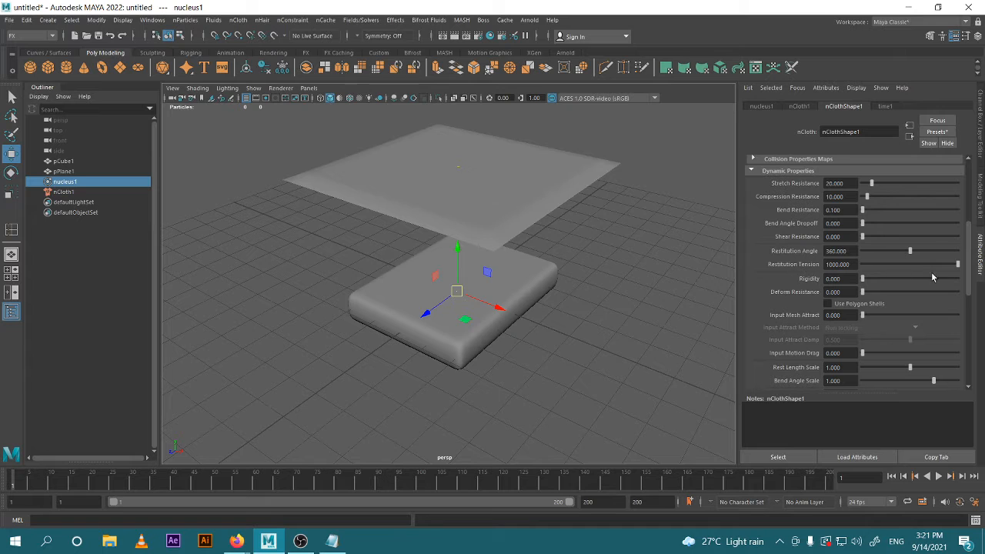
# - Try a Restitution Angle of 121.304 and Restitution Tension of 239.130, play the simulation briefly, and return to frame 1
pyautogui.moveTo(958, 266); pyautogui.dragTo(892, 270)
pyautogui.click(939, 479)
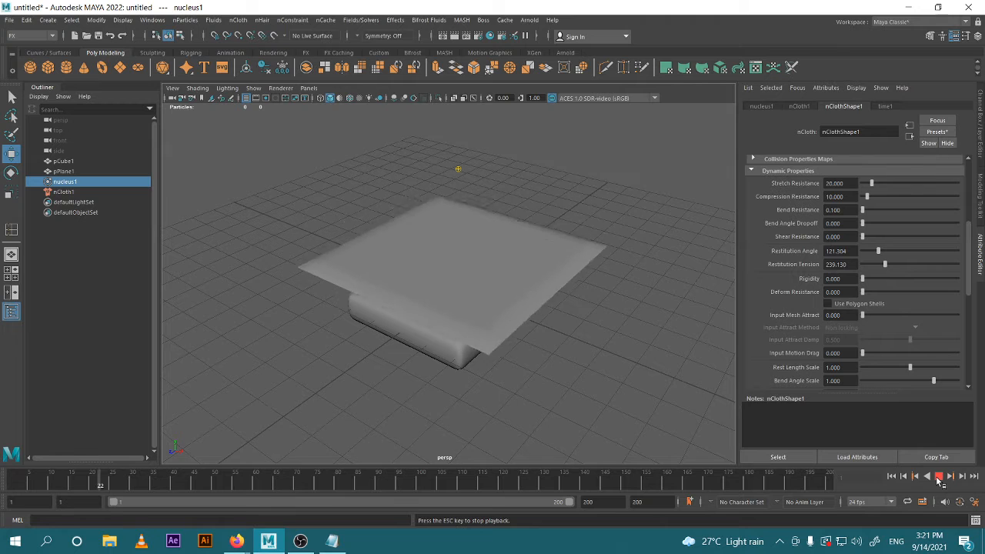
pyautogui.click(939, 479)
pyautogui.click(892, 477)
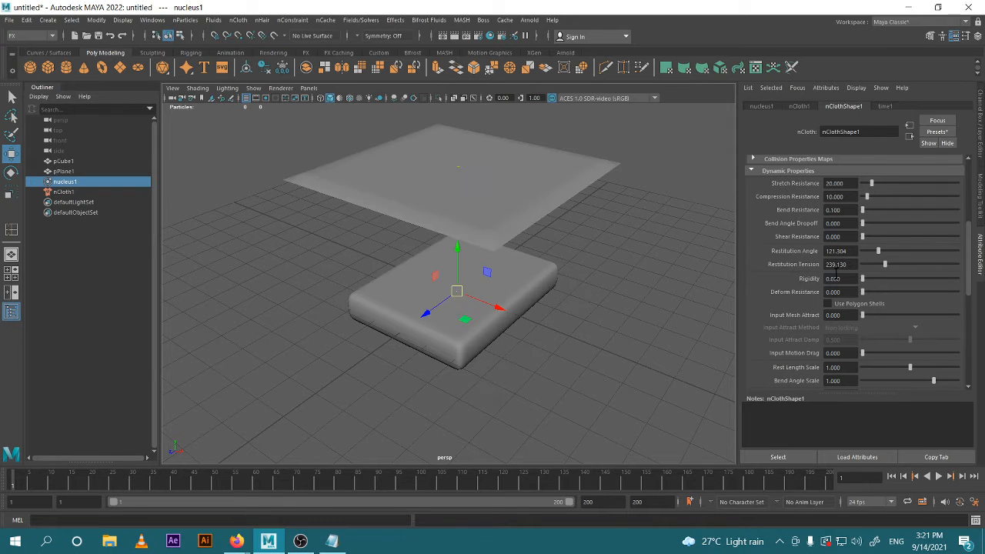
# - Undo the Restitution Angle and Restitution Tension changes
pyautogui.click(843, 252)
pyautogui.hotkey('ctrl', 'z')
pyautogui.hotkey('ctrl', 'z')
pyautogui.hotkey('ctrl', 'z')
# - Select the cloth plane and examine its Dynamic Properties, including restitution, mass, lift, drag and damp
pyautogui.scroll(-1, 789, 301)
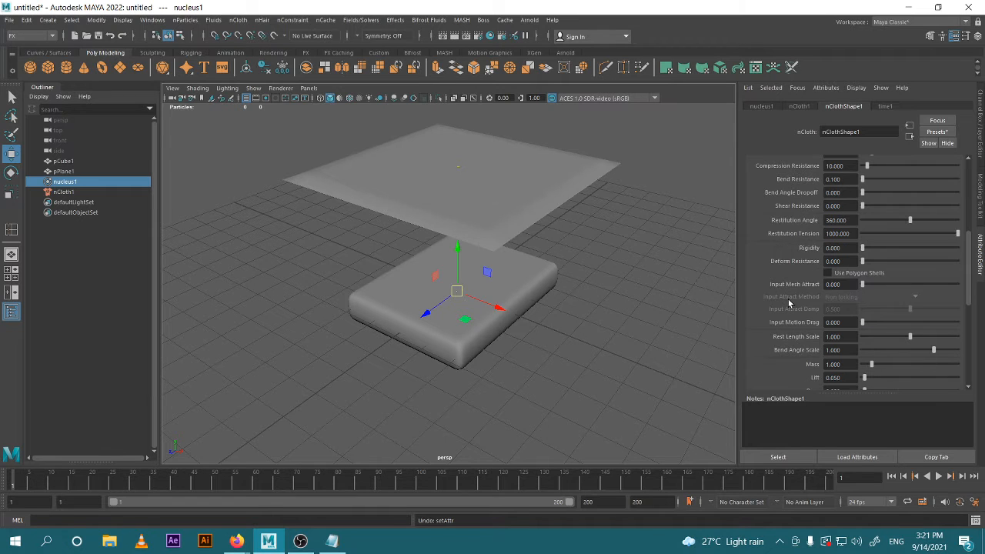
pyautogui.click(568, 163)
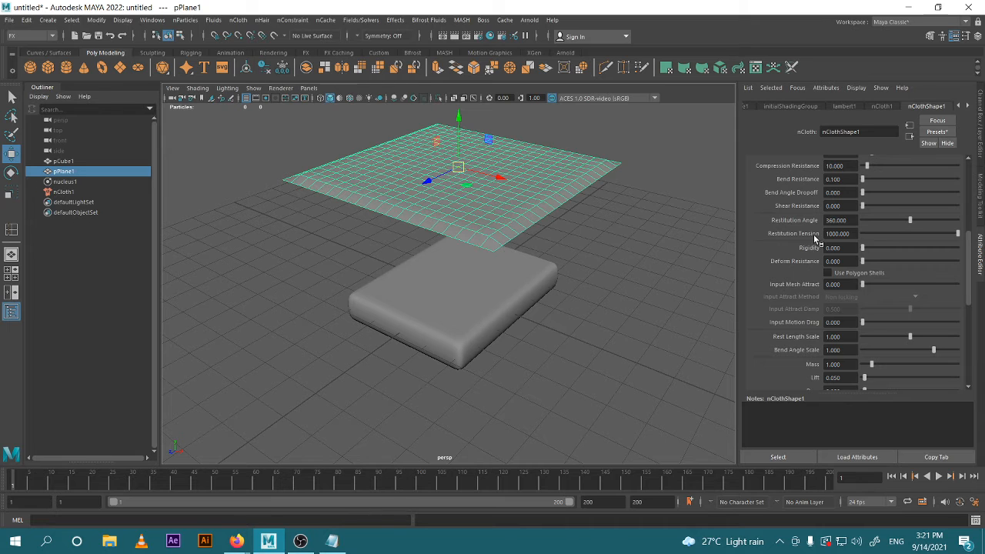
pyautogui.scroll(1, 777, 254)
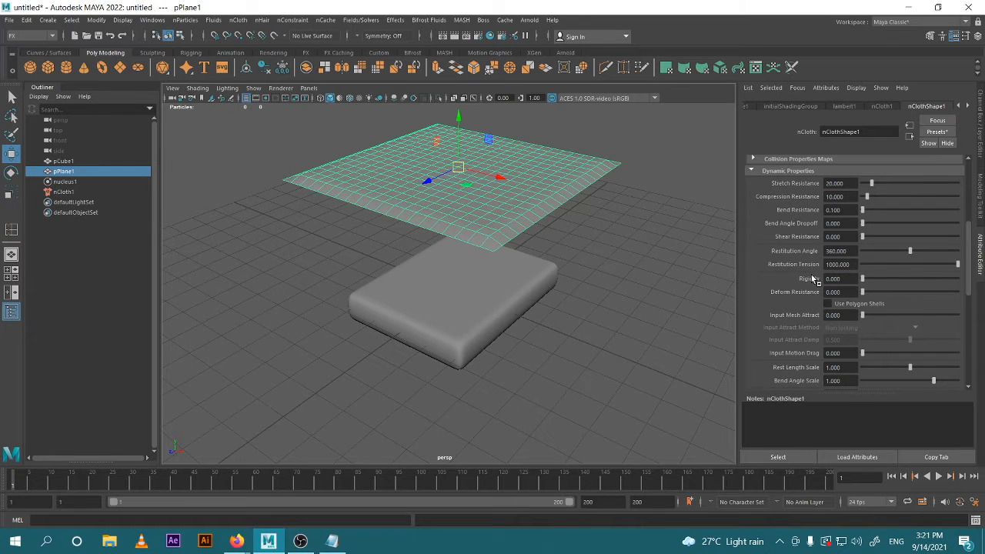
pyautogui.scroll(-3, 780, 262)
pyautogui.scroll(-3, 779, 258)
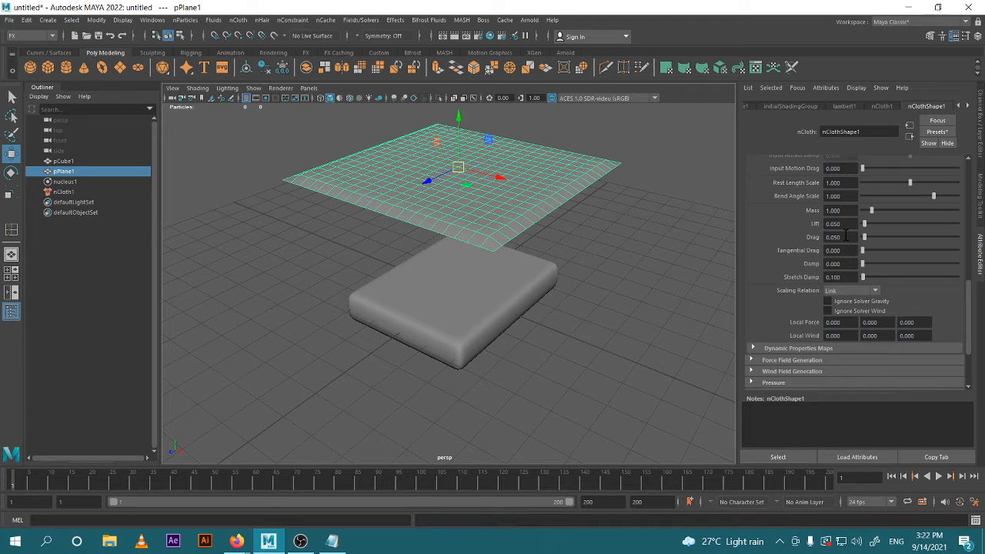
pyautogui.click(844, 209)
pyautogui.scroll(-3, 801, 269)
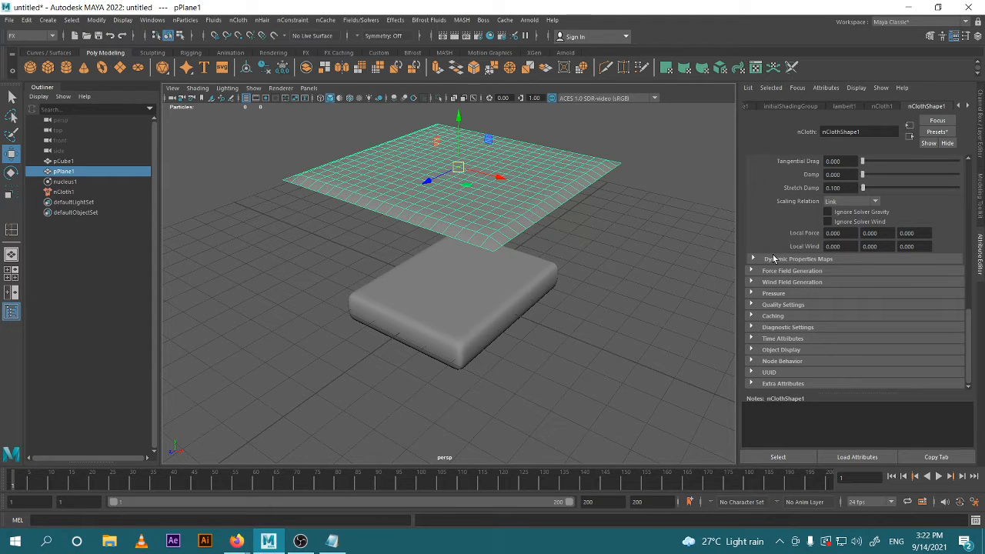
# - Examine the Dynamic Properties Maps, collapse them, and review the remaining dynamic settings and attribute groups of the cloth
pyautogui.click(752, 259)
pyautogui.scroll(-3, 769, 254)
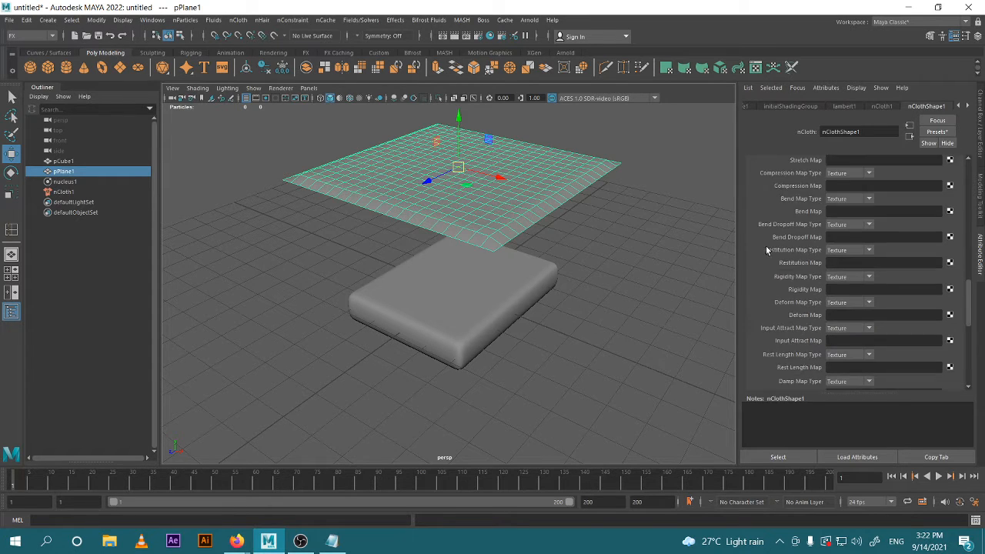
pyautogui.scroll(2, 768, 247)
pyautogui.click(767, 229)
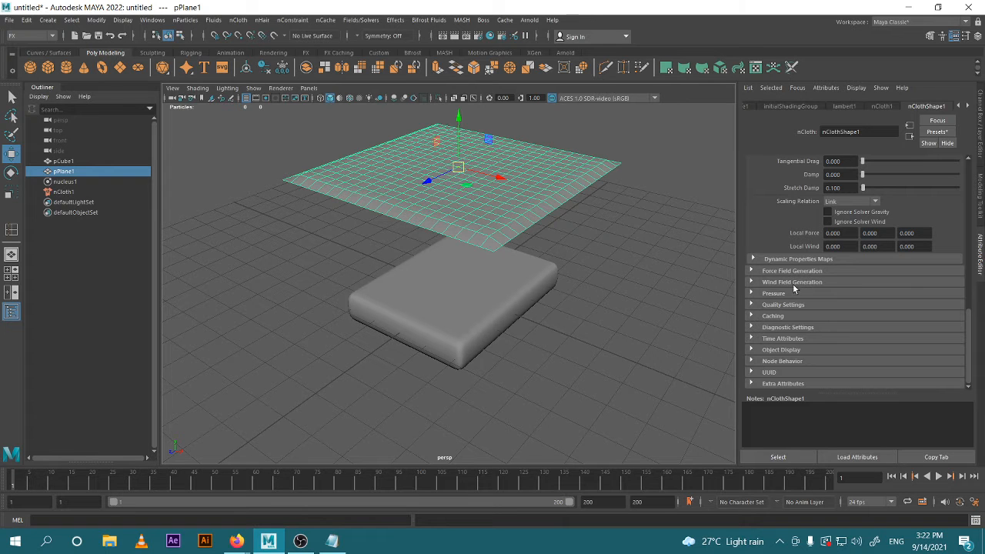
pyautogui.scroll(5, 775, 196)
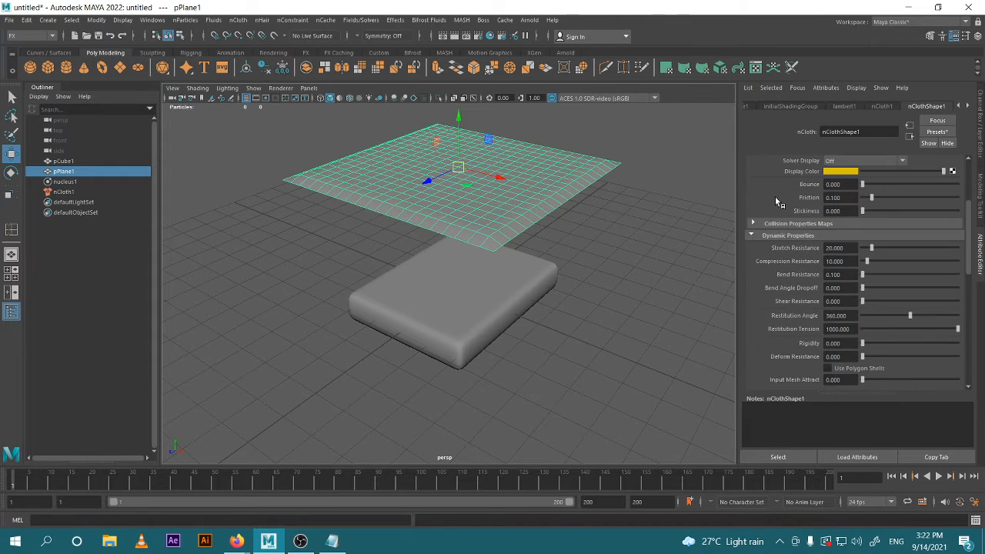
pyautogui.scroll(-5, 775, 196)
pyautogui.scroll(-1, 786, 260)
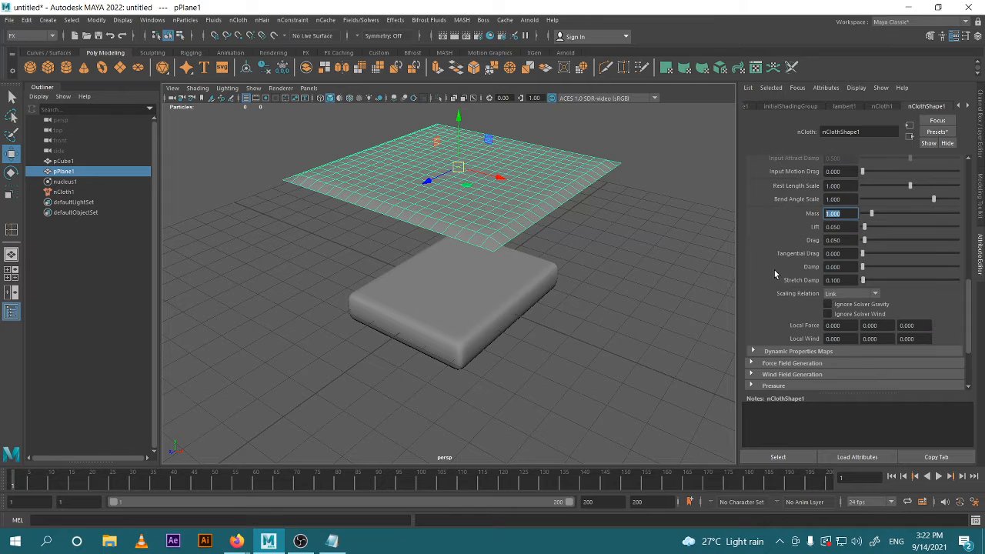
pyautogui.scroll(-2, 766, 243)
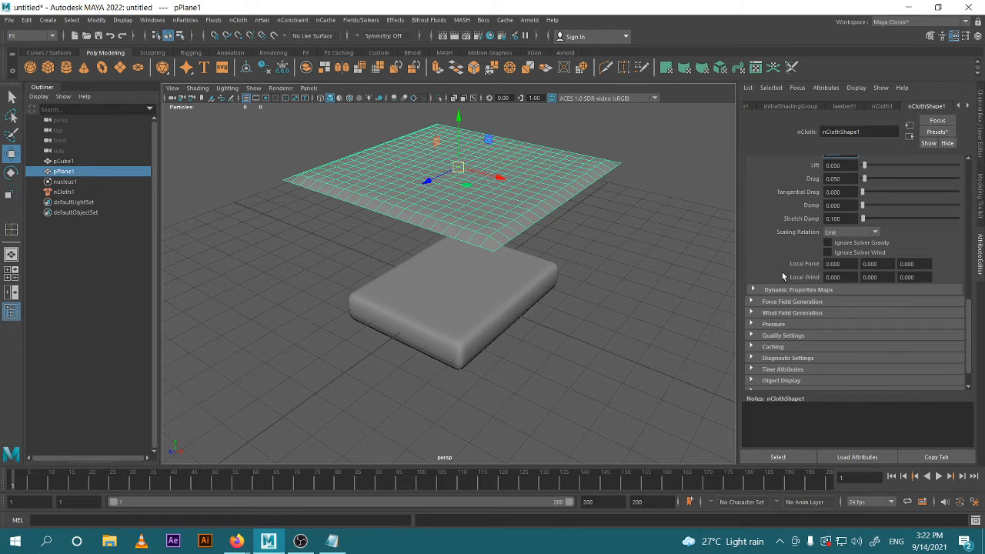
# - Review the cloth's Dynamic Properties from the mass and drag settings back up to Stretch Resistance
pyautogui.scroll(2, 869, 222)
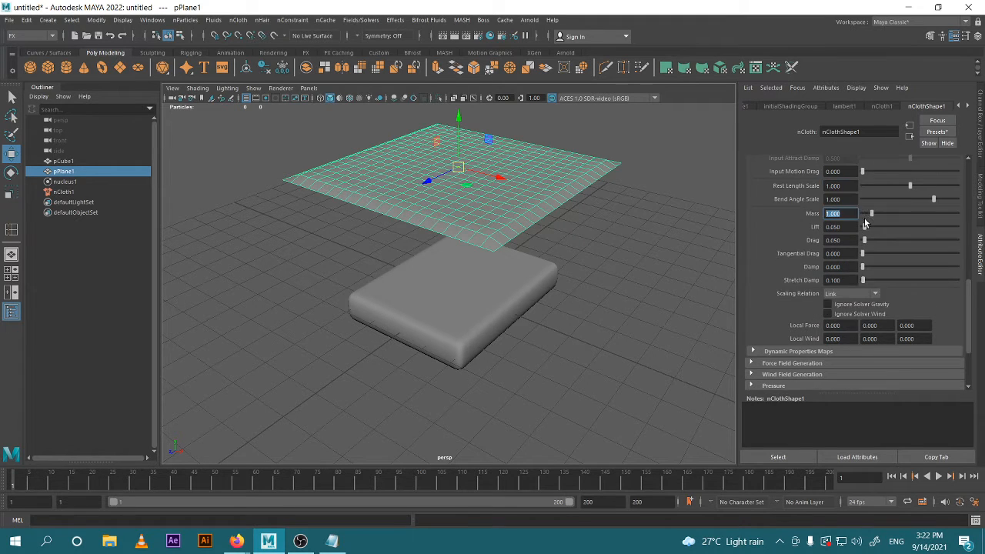
pyautogui.scroll(3, 866, 223)
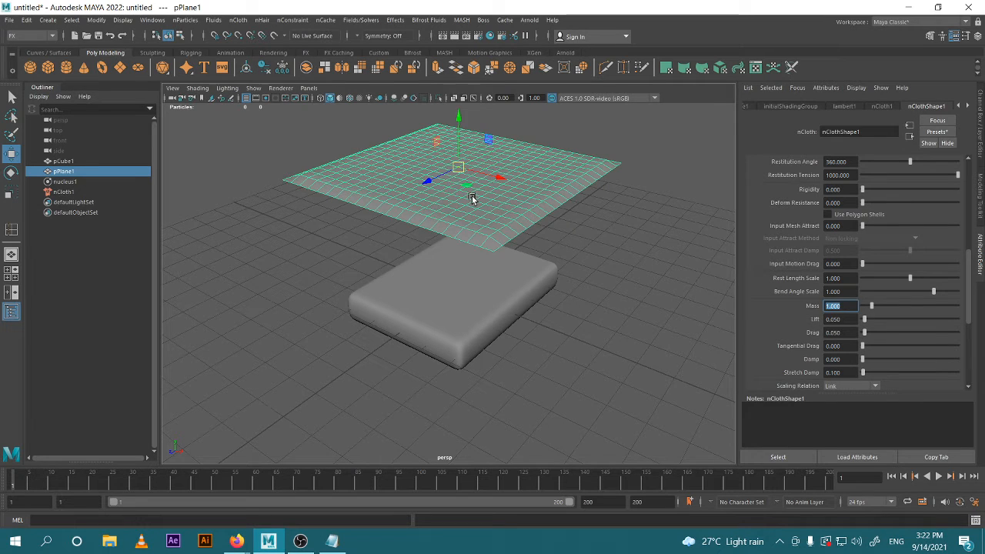
pyautogui.scroll(2, 847, 231)
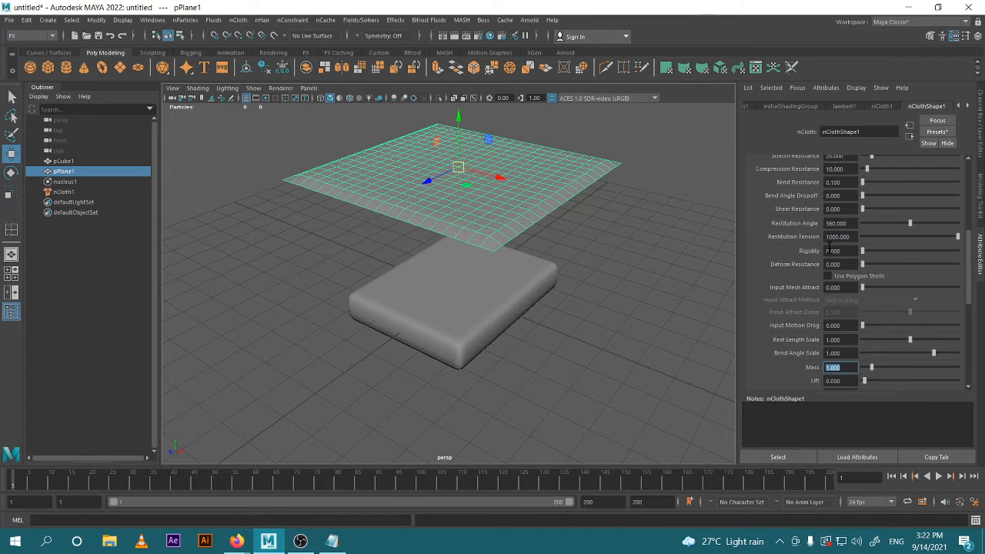
pyautogui.scroll(2, 830, 248)
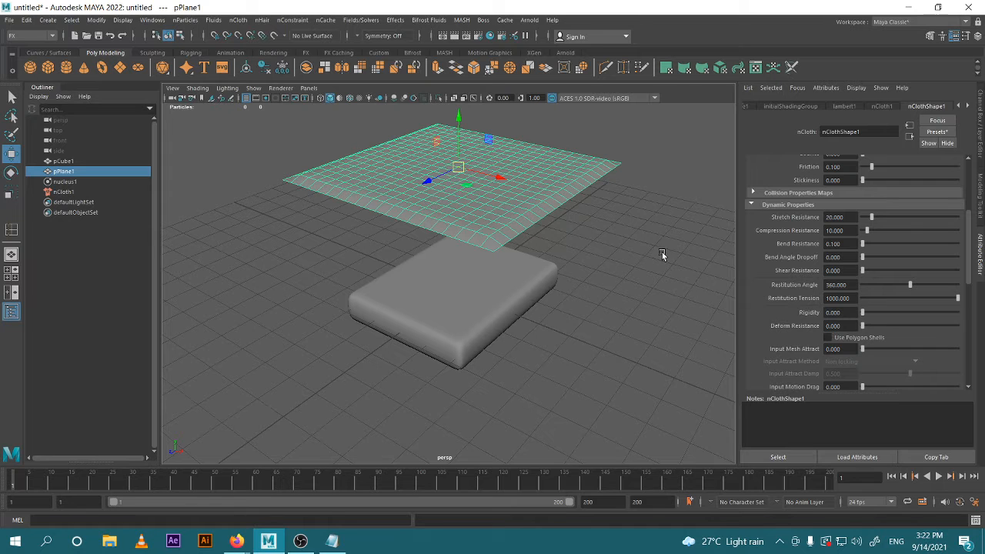
# - Raise the cloth plane above the slab to Translate Y 5.496, then play its fall and return to frame 1
pyautogui.moveTo(459, 139); pyautogui.dragTo(460, 100)
pyautogui.click(938, 476)
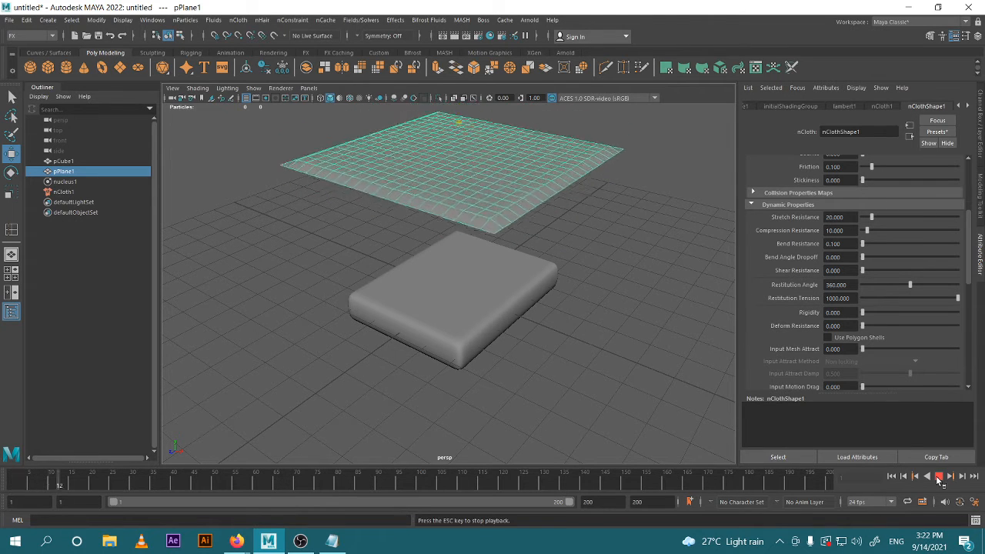
pyautogui.click(939, 477)
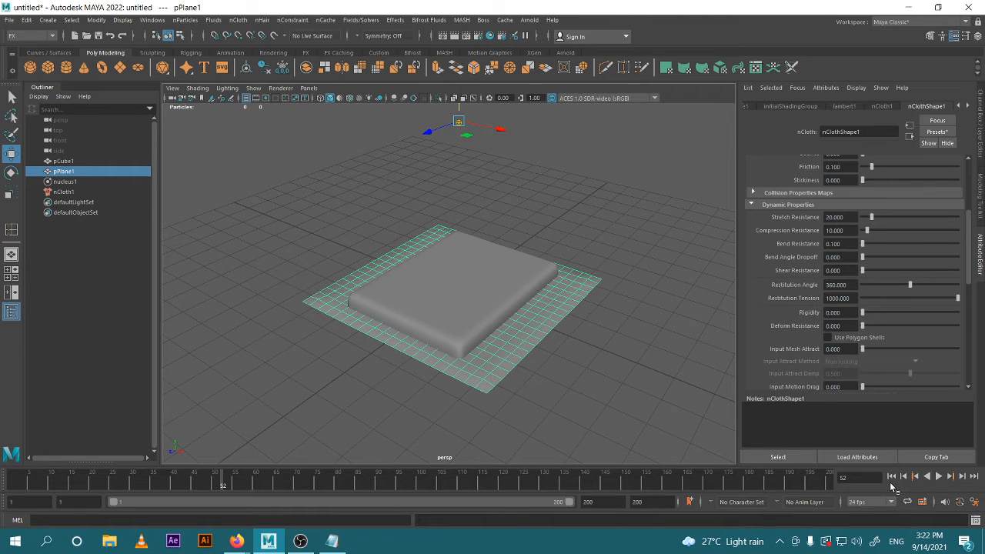
pyautogui.scroll(3, 500, 329)
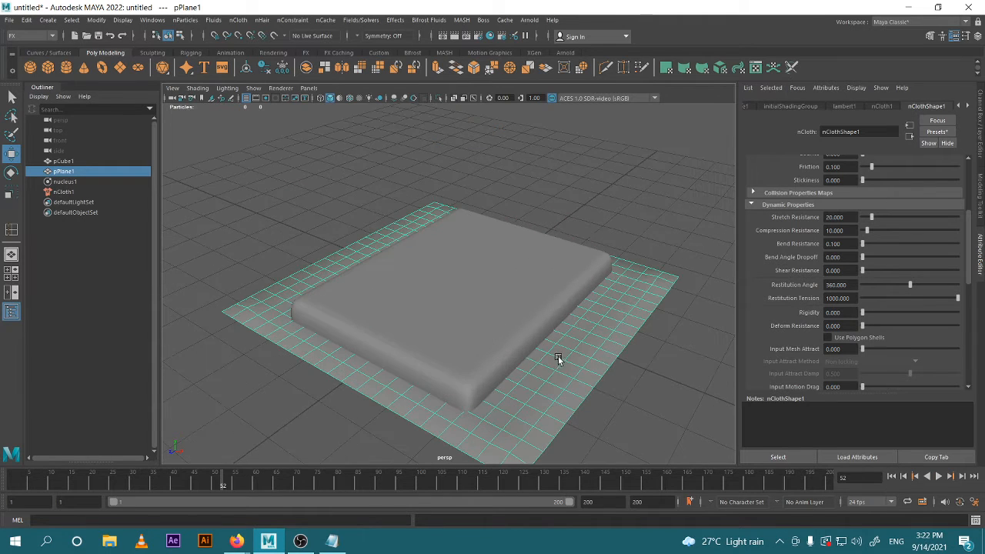
pyautogui.keyDown('alt'); pyautogui.moveTo(558, 355); pyautogui.dragTo(554, 314); pyautogui.keyUp('alt')
pyautogui.click(891, 477)
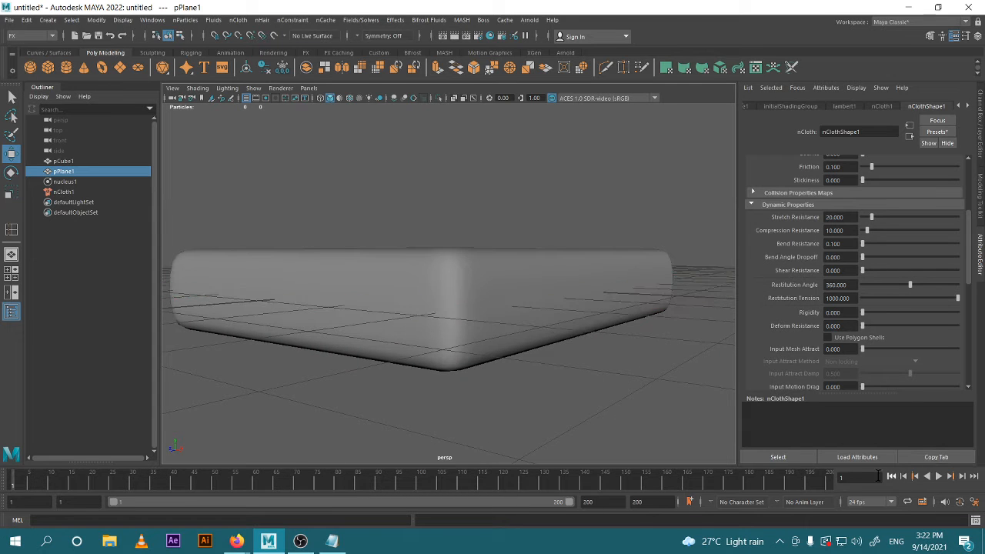
# - Select the rounded slab and raise it in the front view to Translate Y 0.488 so it rests on the grid
pyautogui.click(672, 376)
pyautogui.scroll(-5, 645, 331)
pyautogui.keyDown('alt'); pyautogui.moveTo(643, 328); pyautogui.dragTo(609, 342); pyautogui.keyUp('alt')
pyautogui.click(496, 294)
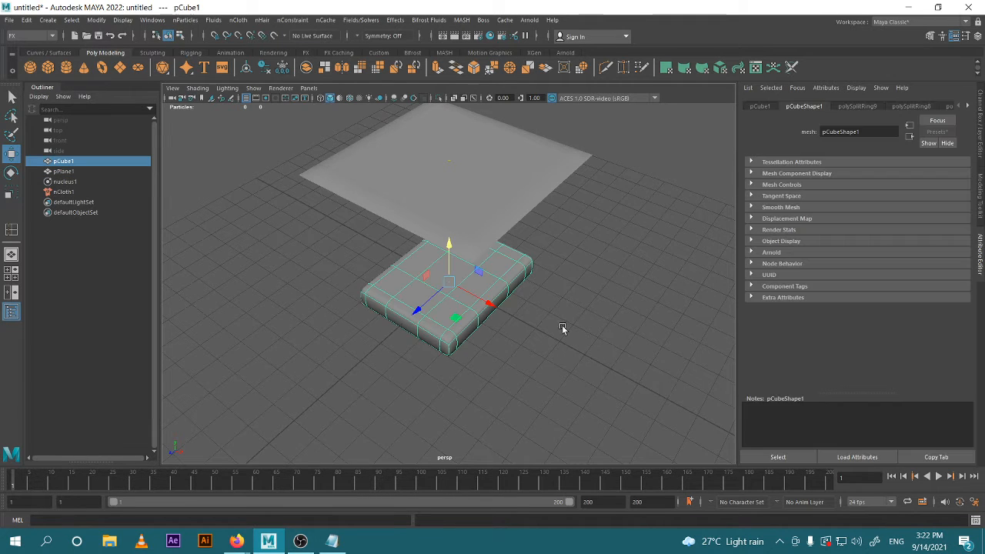
pyautogui.click(980, 133)
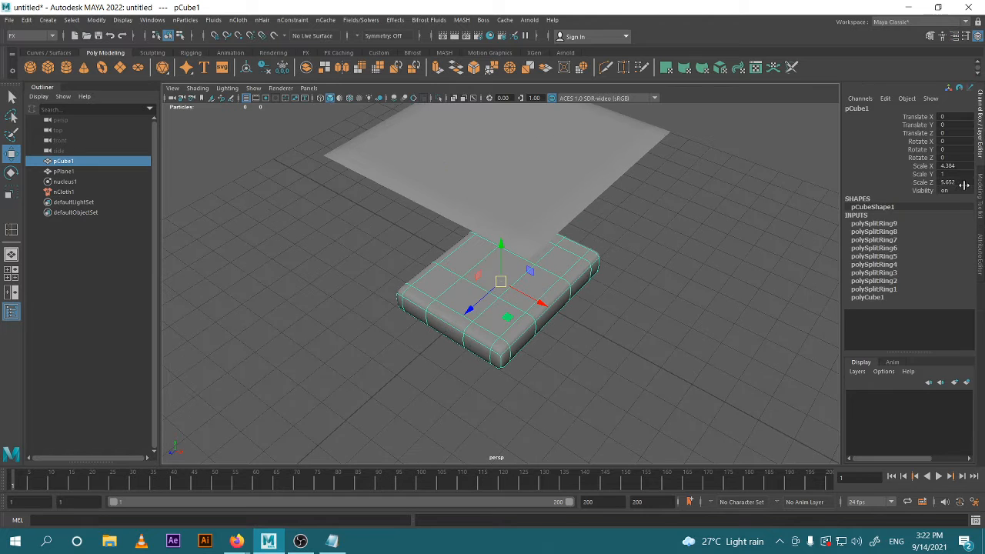
pyautogui.keyDown('alt'); pyautogui.moveTo(671, 288); pyautogui.dragTo(628, 277); pyautogui.keyUp('alt')
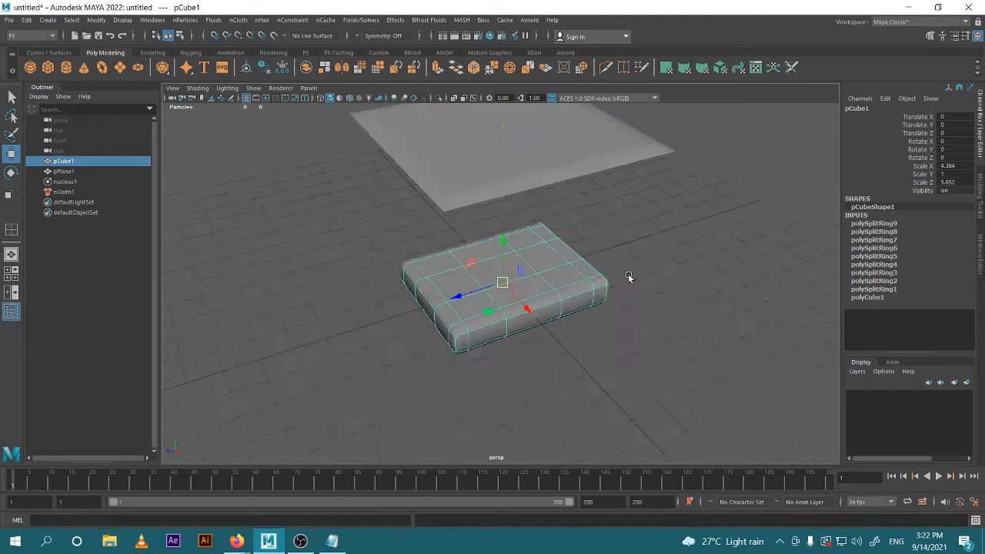
pyautogui.press('space')
pyautogui.press('space')
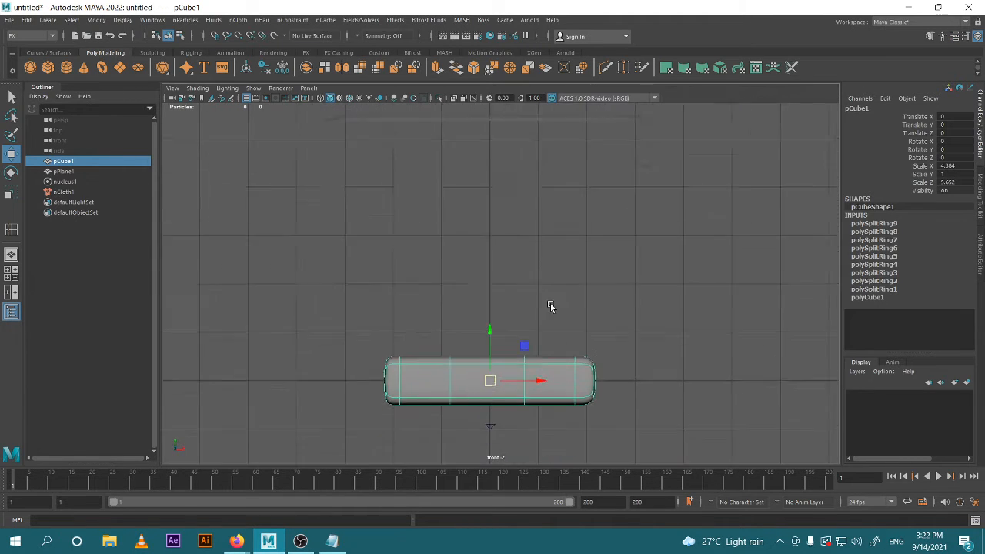
pyautogui.keyDown('alt'); pyautogui.moveTo(549, 307); pyautogui.dragTo(557, 259, button='middle'); pyautogui.keyUp('alt')
pyautogui.moveTo(500, 286); pyautogui.dragTo(496, 264)
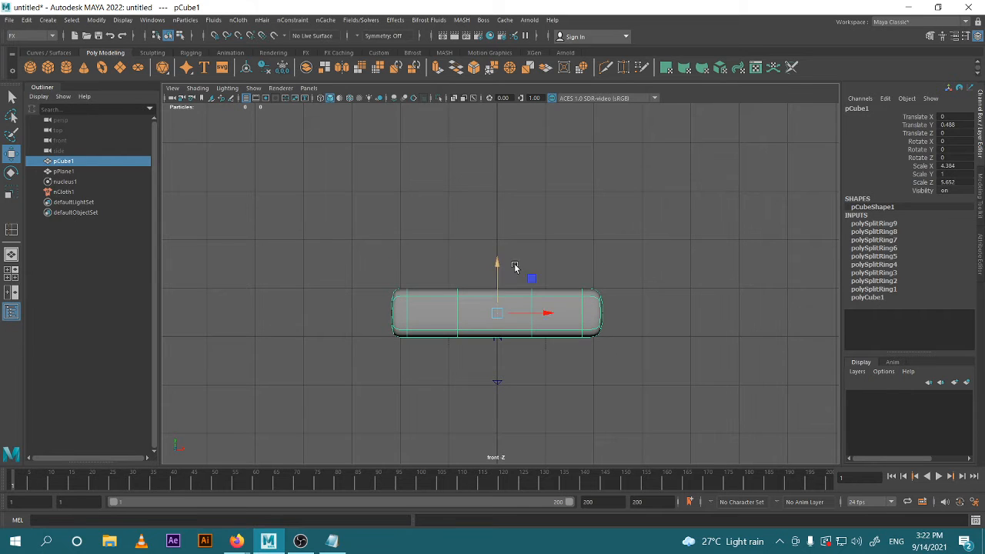
pyautogui.click(662, 258)
pyautogui.press('space')
pyautogui.press('space')
# - Make the rounded slab an nCloth passive collider
pyautogui.keyDown('alt'); pyautogui.moveTo(669, 211); pyautogui.dragTo(538, 240, button='right'); pyautogui.keyUp('alt')
pyautogui.keyDown('alt'); pyautogui.moveTo(538, 240); pyautogui.dragTo(557, 254); pyautogui.keyUp('alt')
pyautogui.click(542, 265)
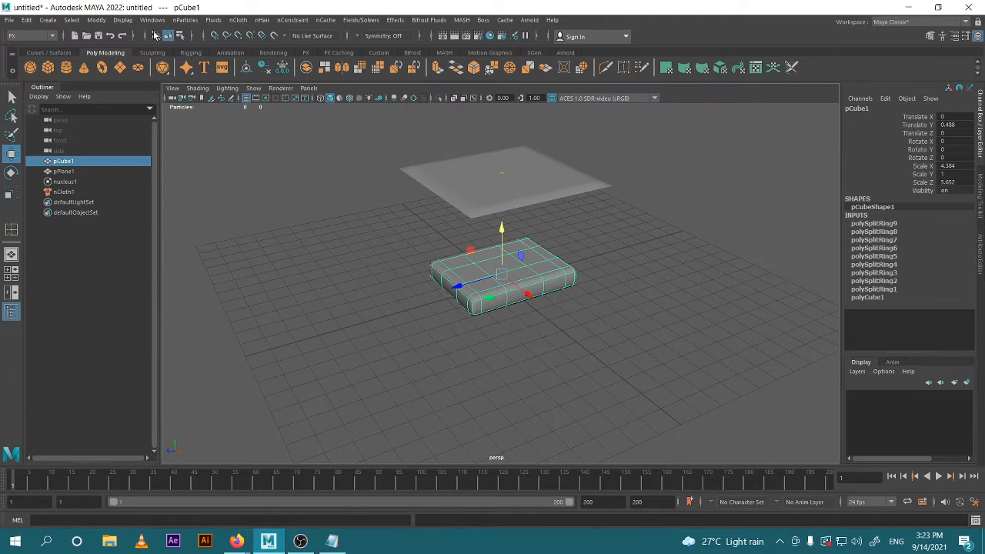
pyautogui.click(188, 21)
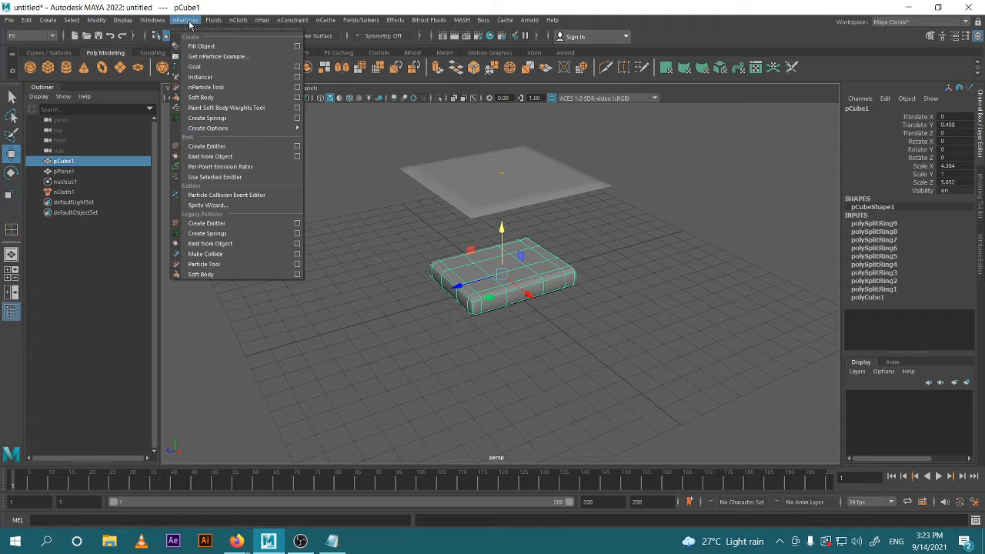
pyautogui.moveTo(274, 22)
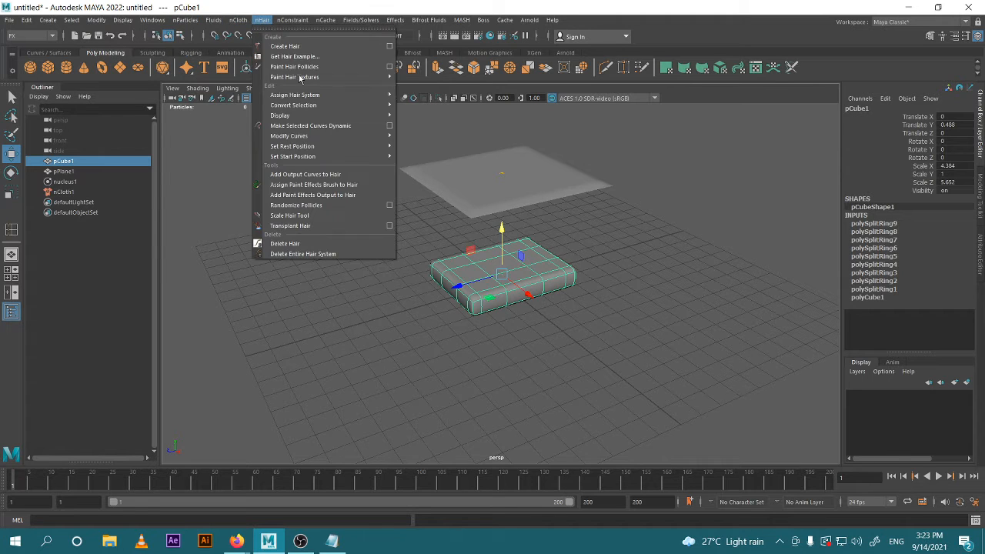
pyautogui.moveTo(331, 150)
pyautogui.click(262, 20)
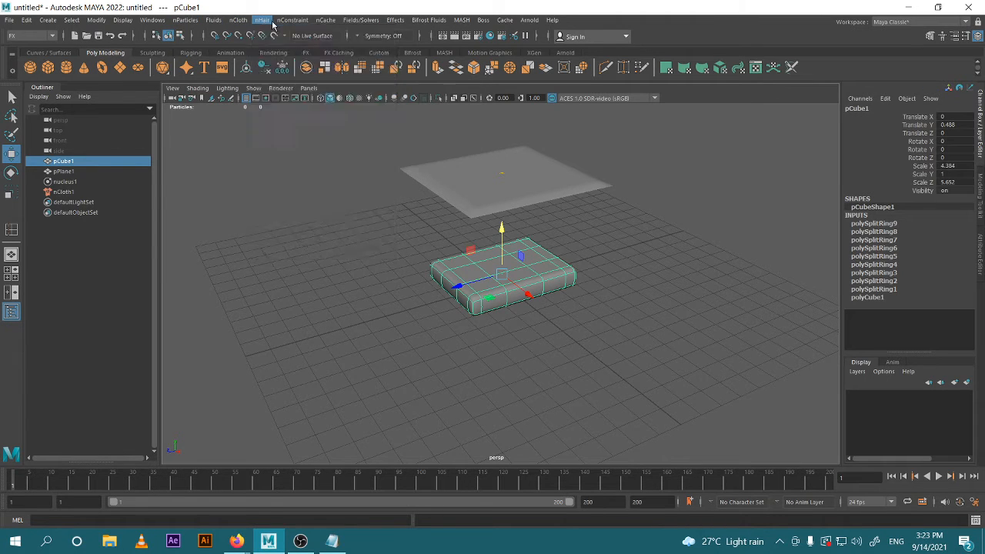
pyautogui.click(238, 20)
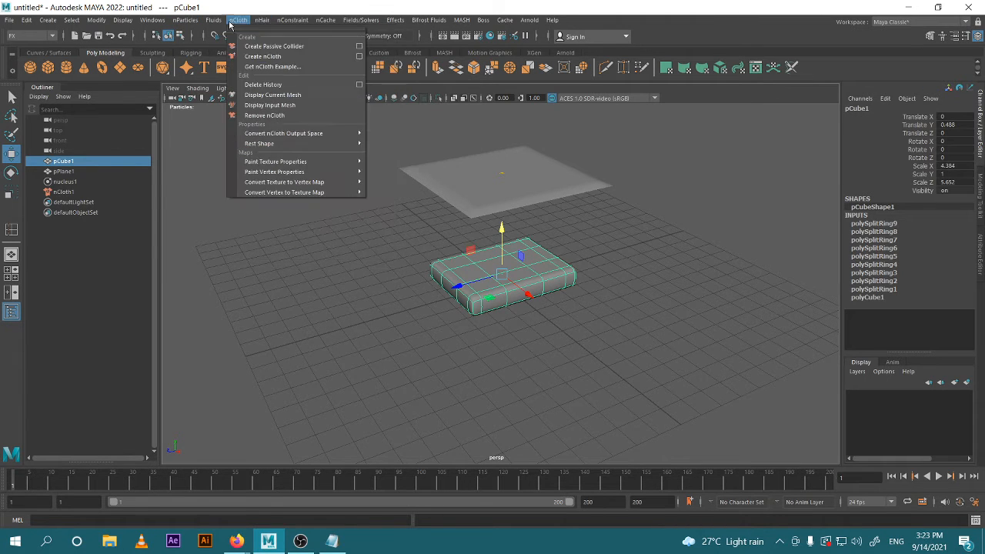
pyautogui.click(283, 46)
pyautogui.click(397, 305)
# - Play the simulation, inspect how the cloth drapes over the slab from a low angle, and return to frame 1
pyautogui.keyDown('alt'); pyautogui.moveTo(396, 304); pyautogui.dragTo(429, 294); pyautogui.keyUp('alt')
pyautogui.scroll(3, 428, 294)
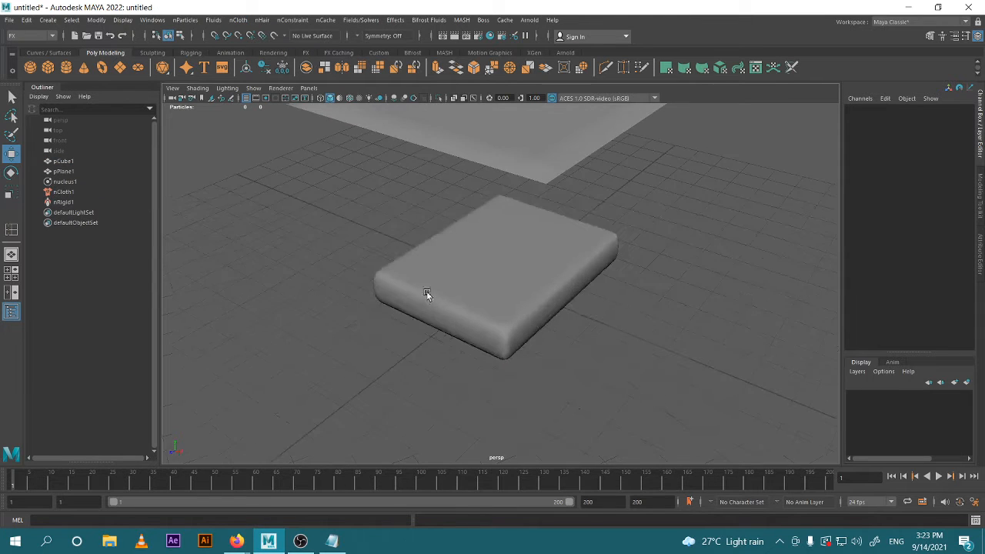
pyautogui.scroll(-1, 591, 316)
pyautogui.click(939, 477)
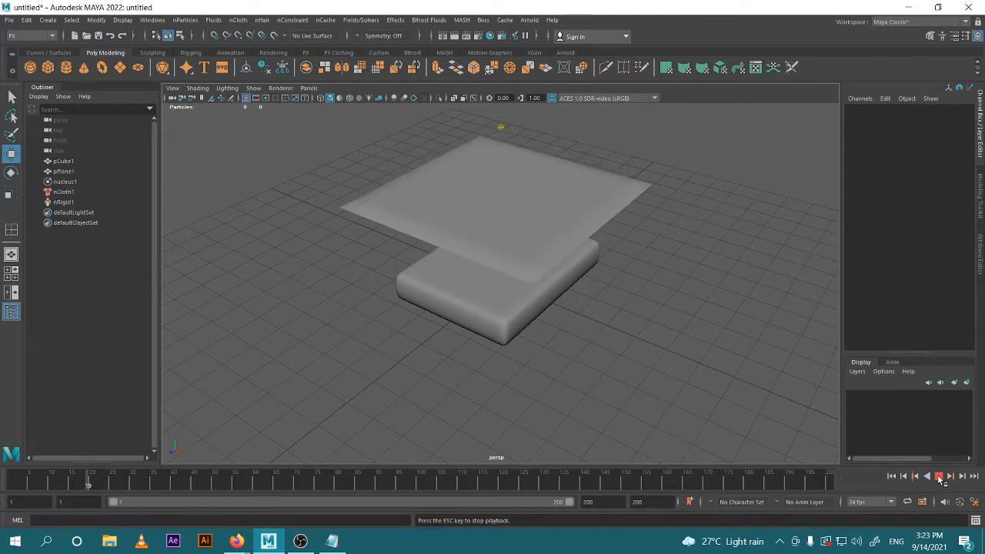
pyautogui.click(939, 477)
pyautogui.keyDown('alt'); pyautogui.moveTo(585, 354); pyautogui.dragTo(548, 261); pyautogui.keyUp('alt')
pyautogui.click(548, 262)
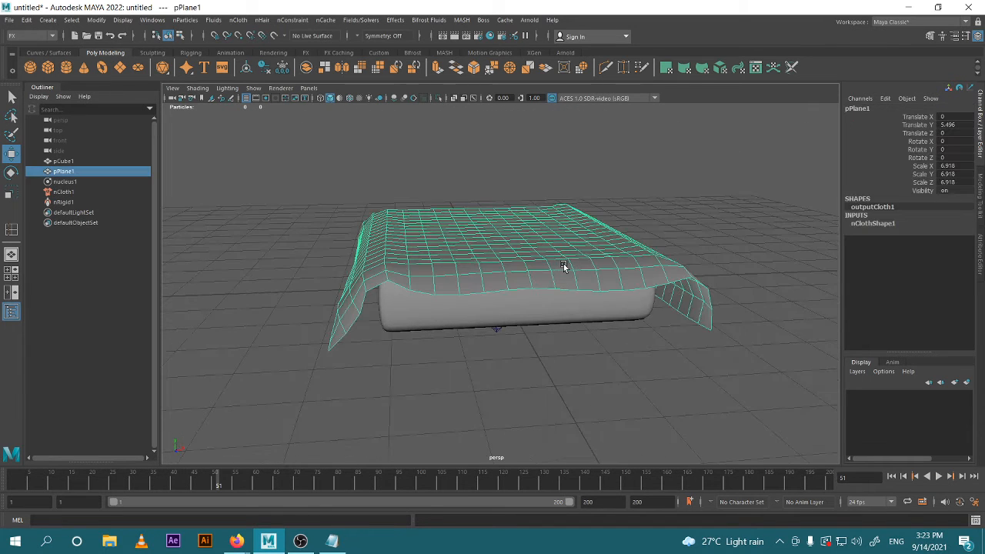
pyautogui.click(722, 221)
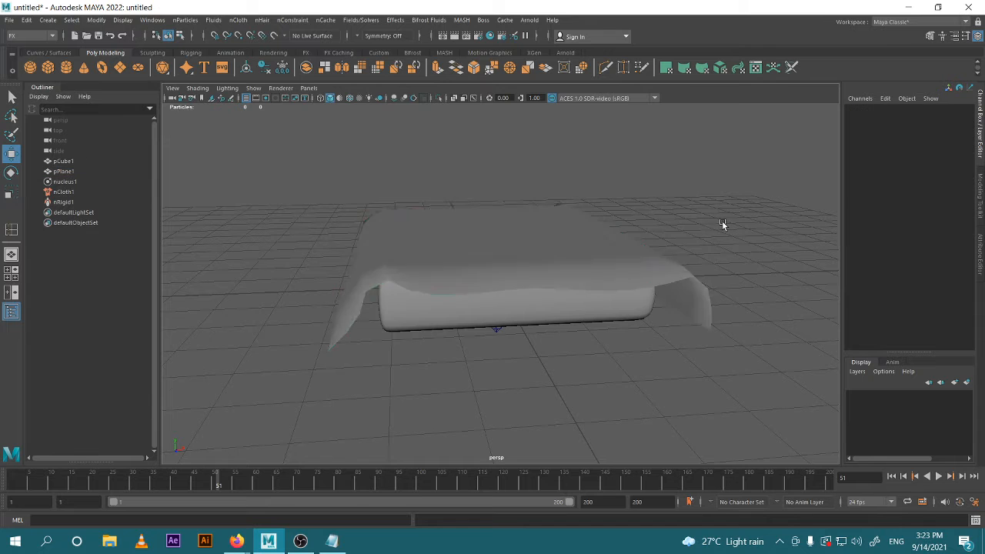
pyautogui.keyDown('alt'); pyautogui.moveTo(722, 221); pyautogui.dragTo(797, 367); pyautogui.keyUp('alt')
pyautogui.click(891, 477)
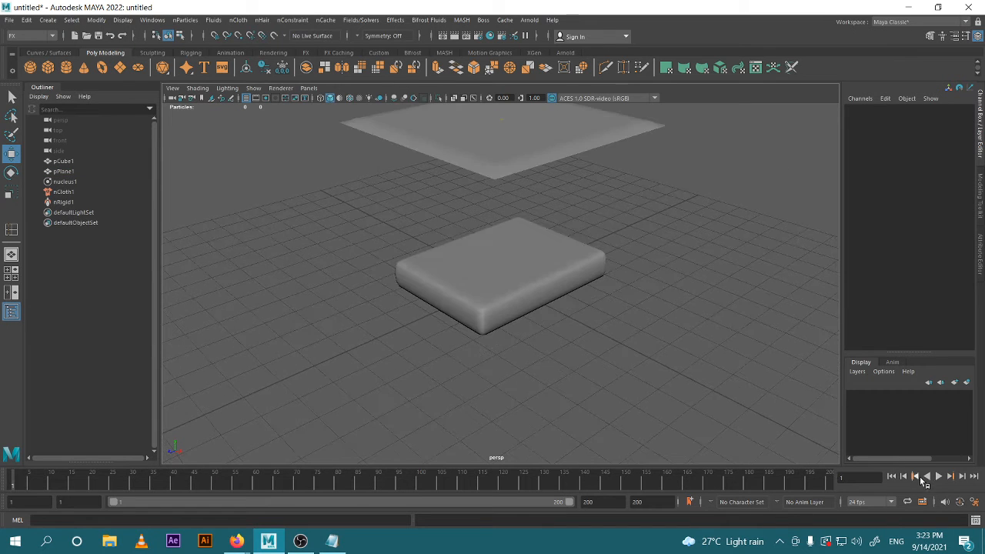
# - Replay the simulation to about frame 72 and examine the draped cloth's corners and edges from several angles
pyautogui.click(939, 477)
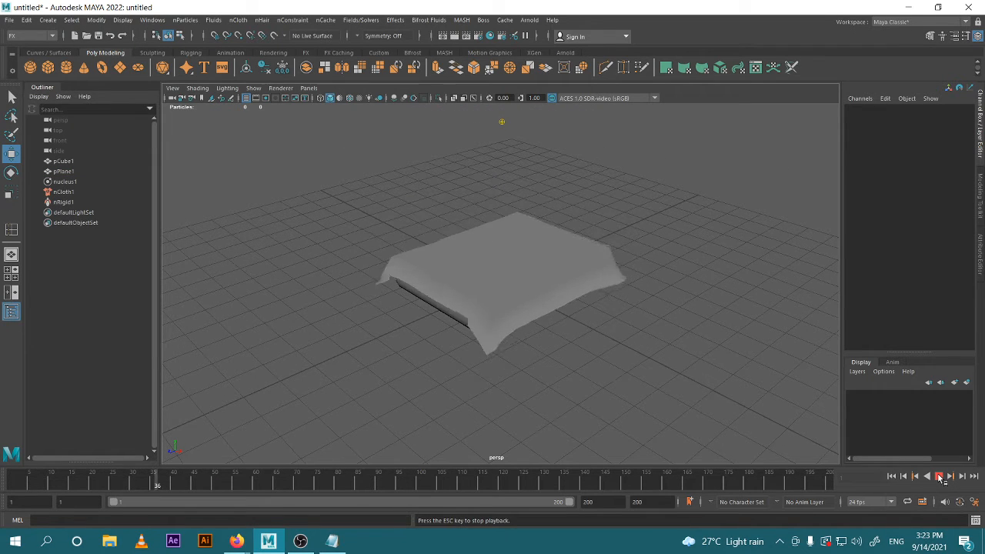
pyautogui.click(939, 477)
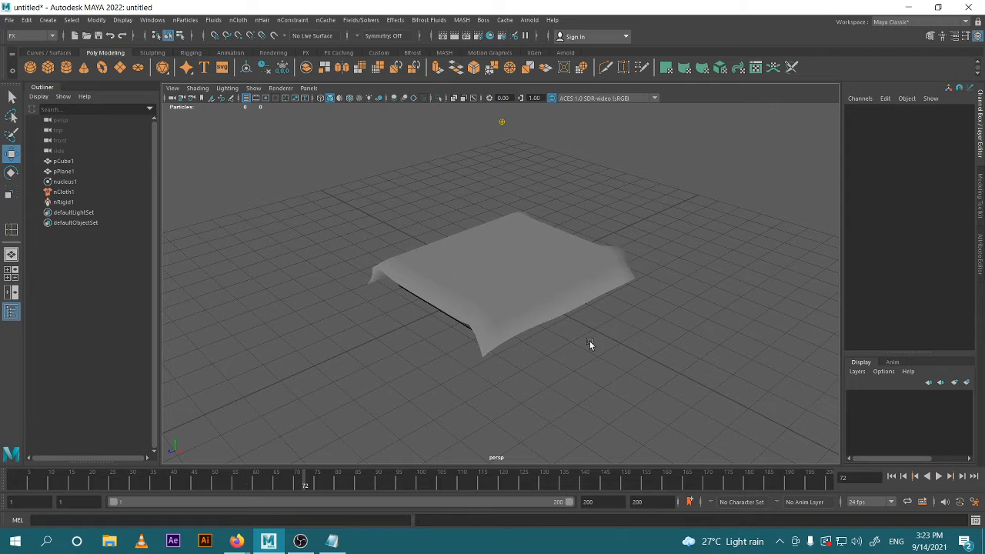
pyautogui.click(541, 304)
pyautogui.scroll(-3, 614, 359)
pyautogui.keyDown('alt'); pyautogui.moveTo(614, 358); pyautogui.dragTo(594, 300); pyautogui.keyUp('alt')
pyautogui.click(567, 348)
pyautogui.scroll(3, 566, 347)
pyautogui.click(581, 278)
pyautogui.click(656, 336)
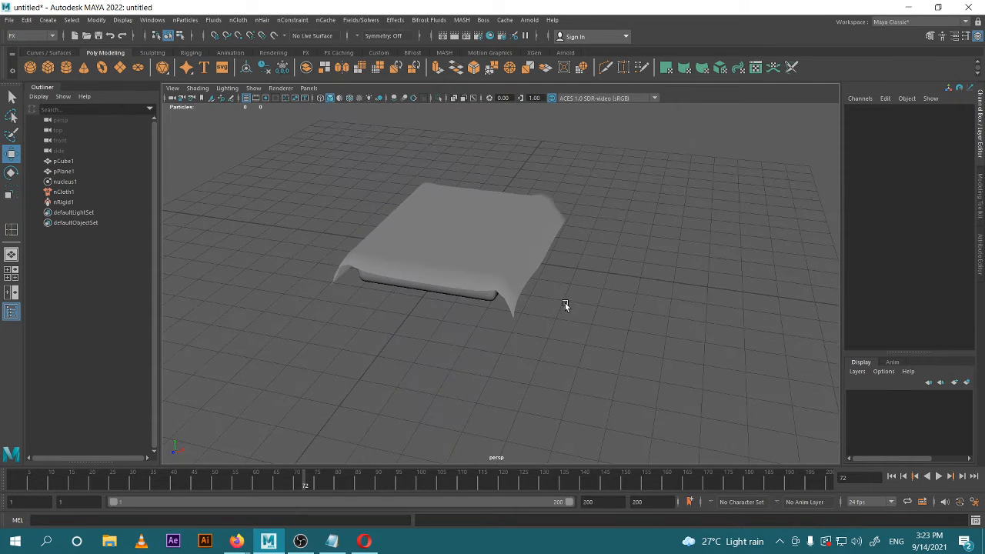
# - Select the draped cloth, glance at its nCloth Dynamic Properties, and deselect it
pyautogui.click(524, 267)
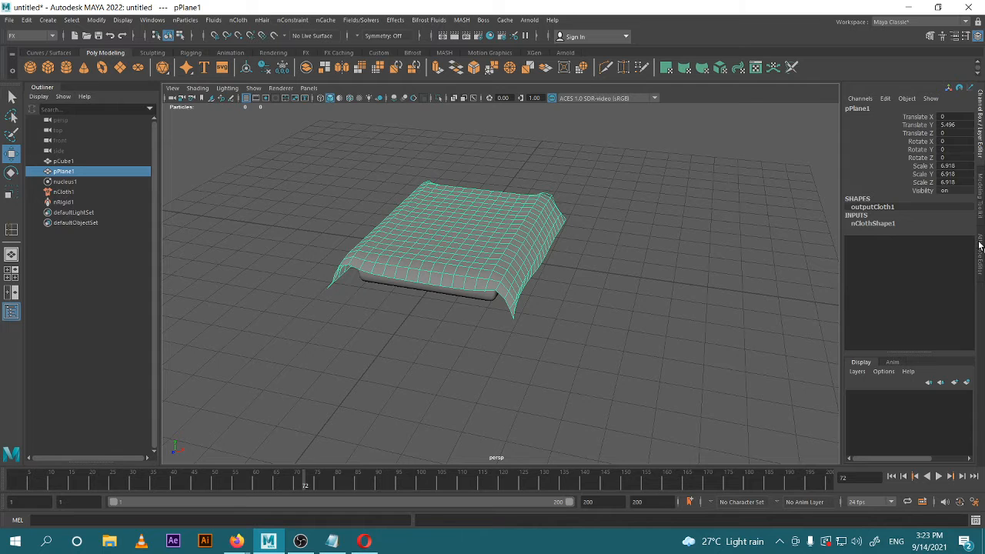
pyautogui.click(980, 245)
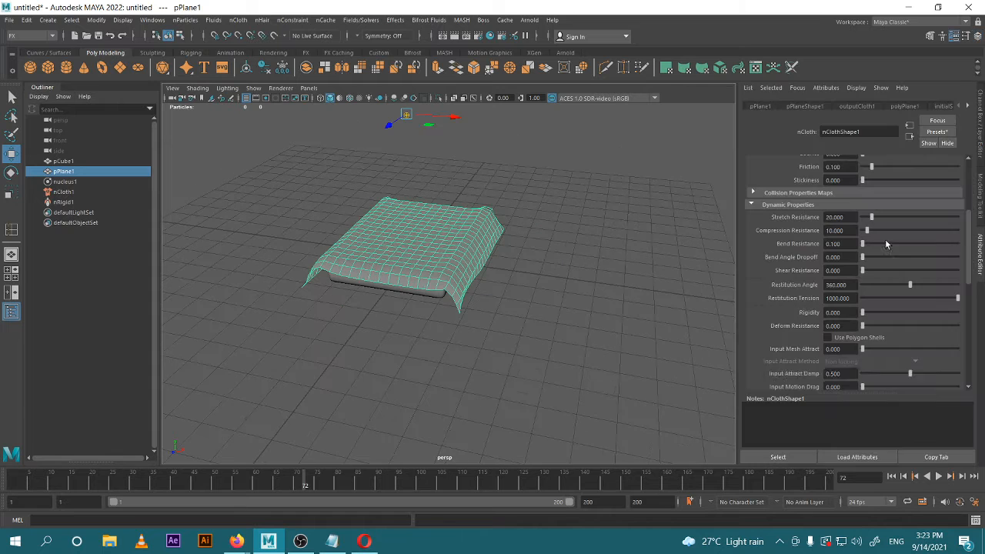
pyautogui.click(981, 123)
pyautogui.click(606, 305)
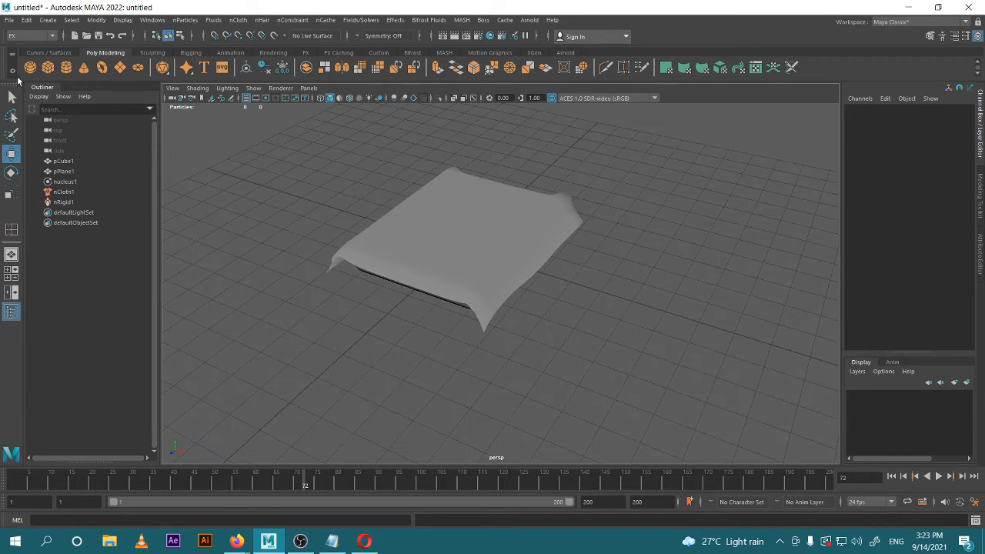
# - Create a polygon cube and move it beside the slab to Translate X 4.613
pyautogui.click(49, 67)
pyautogui.keyDown('alt'); pyautogui.moveTo(635, 302); pyautogui.dragTo(555, 293); pyautogui.keyUp('alt')
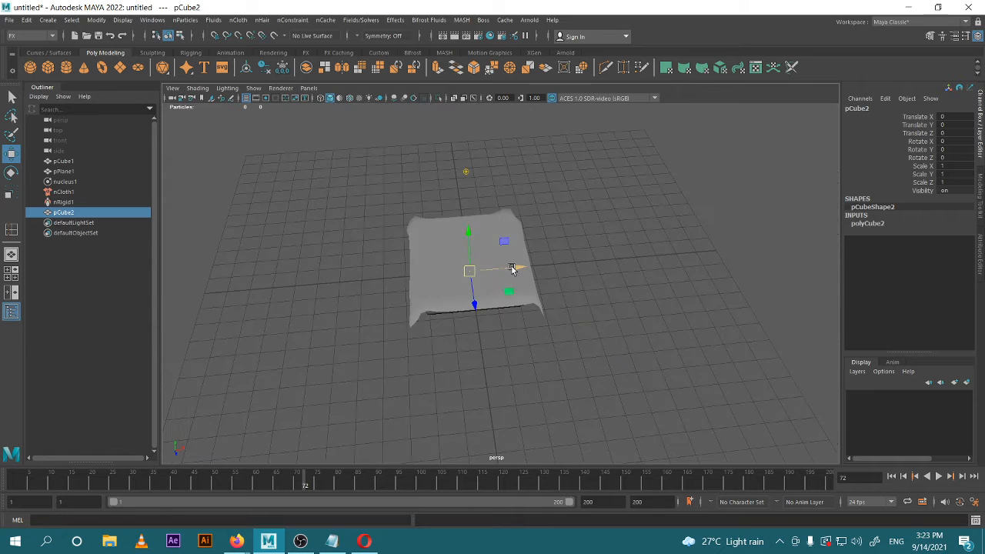
pyautogui.moveTo(514, 267); pyautogui.dragTo(606, 269)
pyautogui.keyDown('alt'); pyautogui.moveTo(583, 292); pyautogui.dragTo(484, 314); pyautogui.keyUp('alt')
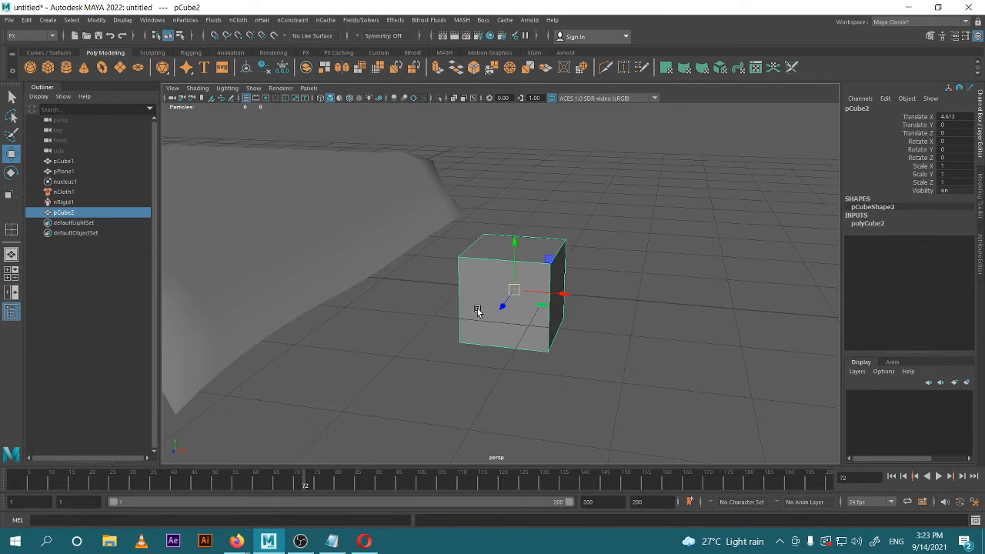
# - Flatten the new cube into a thin slab with Scale X 2.335, Scale Y 0.197 and Scale Z 1.759
pyautogui.press('r')
pyautogui.moveTo(562, 295); pyautogui.dragTo(621, 294)
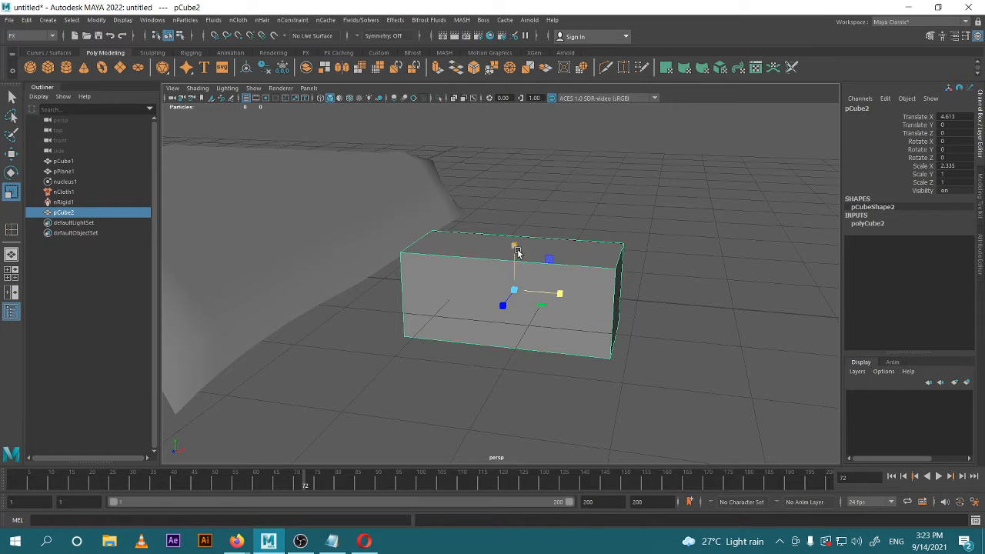
pyautogui.moveTo(516, 249); pyautogui.dragTo(514, 287)
pyautogui.keyDown('alt'); pyautogui.moveTo(515, 288); pyautogui.dragTo(529, 341); pyautogui.keyUp('alt')
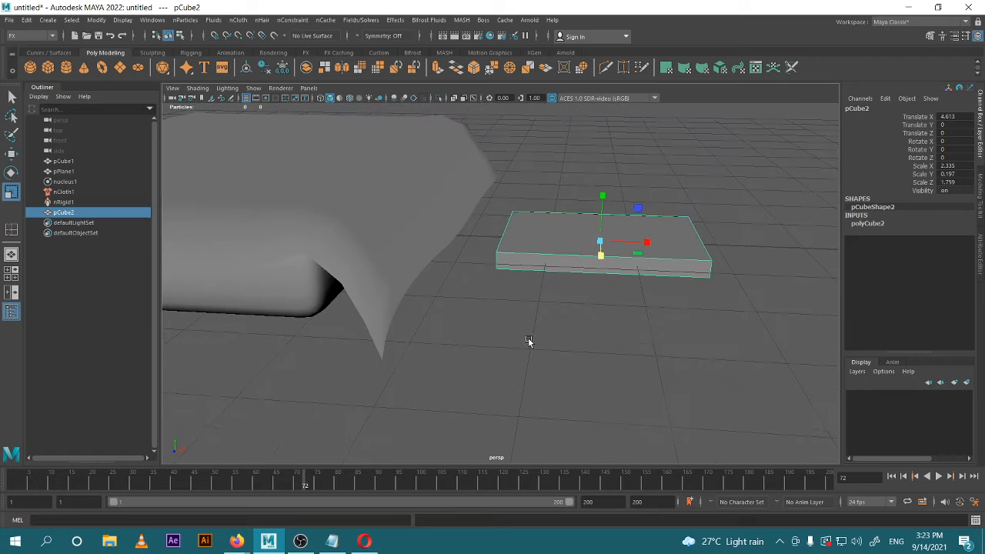
pyautogui.press('w')
pyautogui.press('f')
pyautogui.keyDown('shift'); pyautogui.moveTo(645, 257); pyautogui.dragTo(646, 229, button='right'); pyautogui.keyUp('shift')
pyautogui.moveTo(647, 228); pyautogui.dragTo(648, 199, button='right')
pyautogui.click(653, 253)
pyautogui.keyDown('shift'); pyautogui.moveTo(653, 254); pyautogui.dragTo(639, 324, button='right'); pyautogui.keyUp('shift')
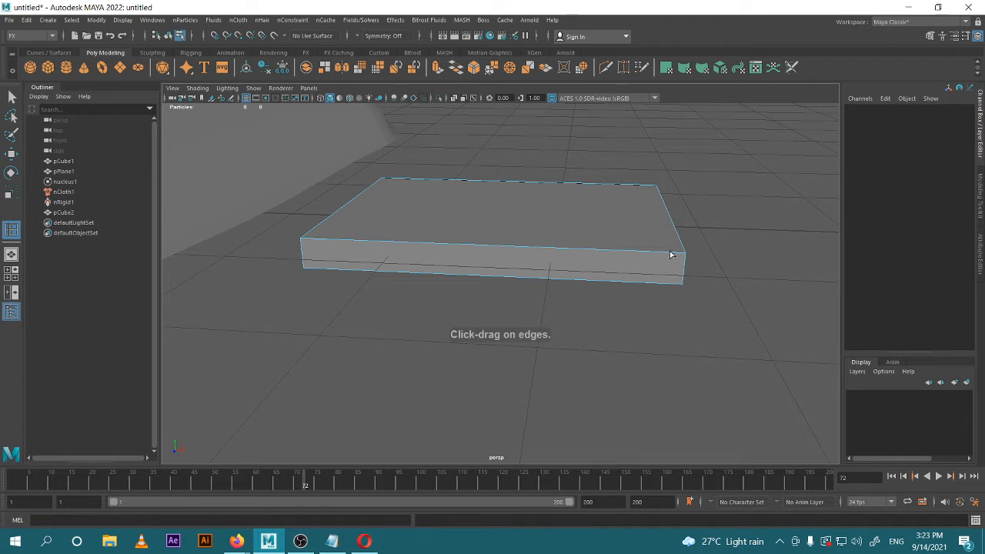
pyautogui.scroll(3, 539, 260)
pyautogui.keyDown('alt'); pyautogui.moveTo(523, 262); pyautogui.dragTo(530, 292, button='middle'); pyautogui.keyUp('alt')
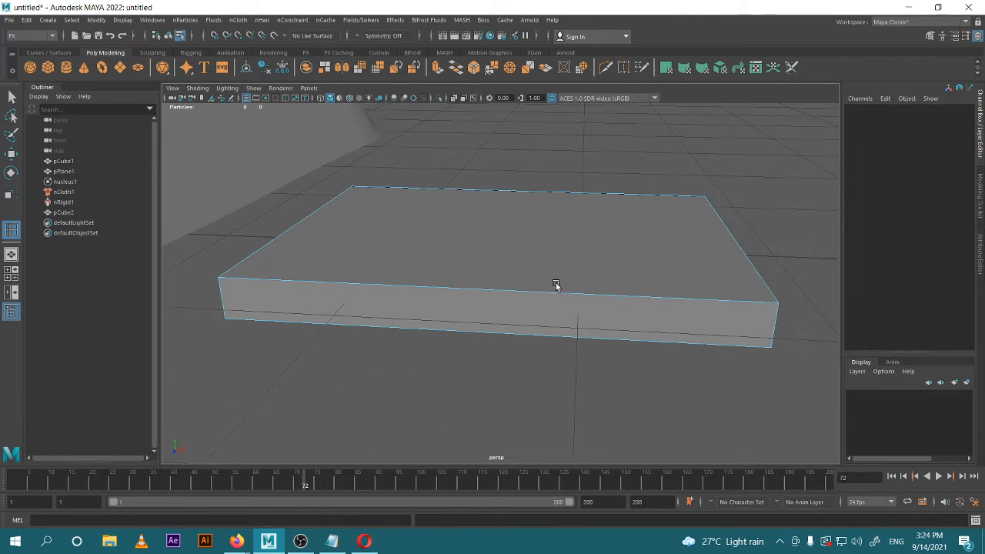
# - Try to extrude the second slab's top face, scaled inward and raised to form a bevelled rim
pyautogui.press('w')
pyautogui.moveTo(579, 228); pyautogui.dragTo(577, 260, button='right')
pyautogui.click(577, 257)
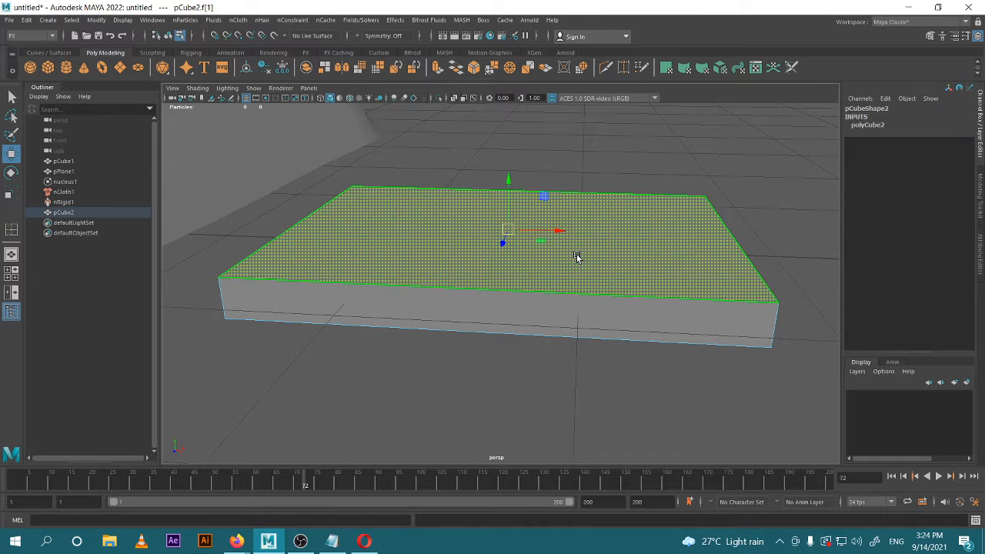
pyautogui.press('r')
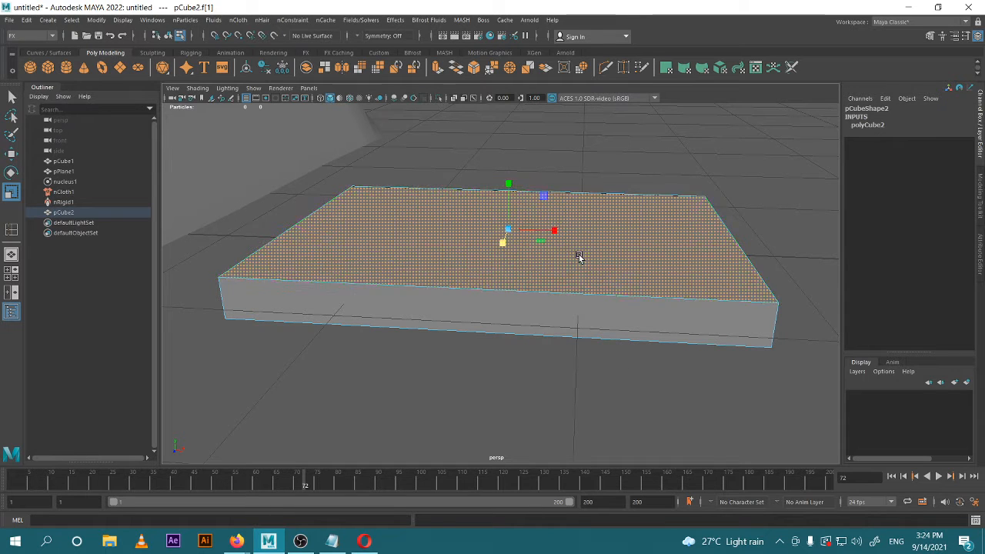
pyautogui.hotkey('ctrl', 'e')
pyautogui.moveTo(495, 226); pyautogui.dragTo(507, 185)
pyautogui.press('w')
# - Try to extrude the second slab's bottom face, scaled inward and moved down to match the top
pyautogui.keyDown('alt'); pyautogui.moveTo(477, 304); pyautogui.dragTo(475, 230); pyautogui.keyUp('alt')
pyautogui.keyDown('alt'); pyautogui.moveTo(474, 230); pyautogui.dragTo(477, 362, button='middle'); pyautogui.keyUp('alt')
pyautogui.click(490, 223)
pyautogui.hotkey('ctrl', 'e')
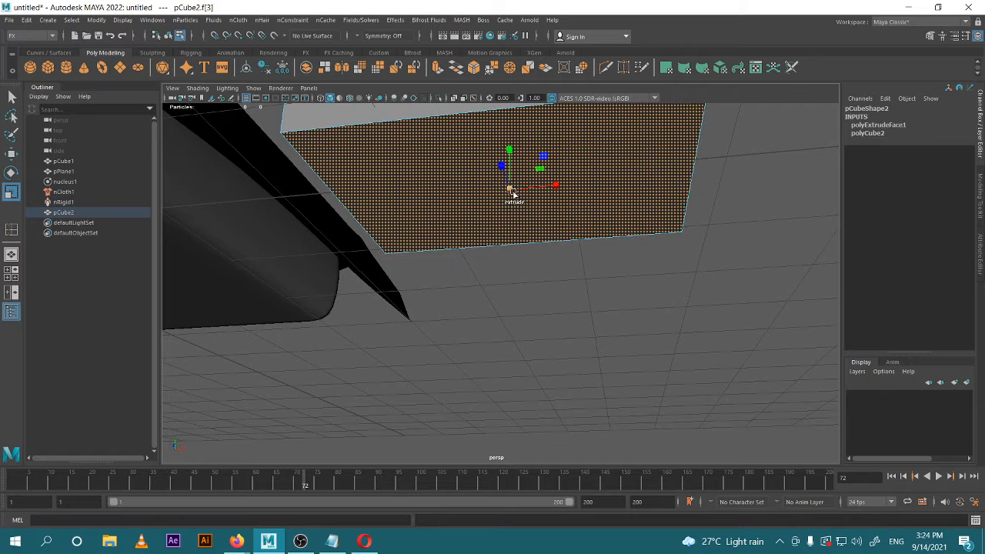
pyautogui.press('w')
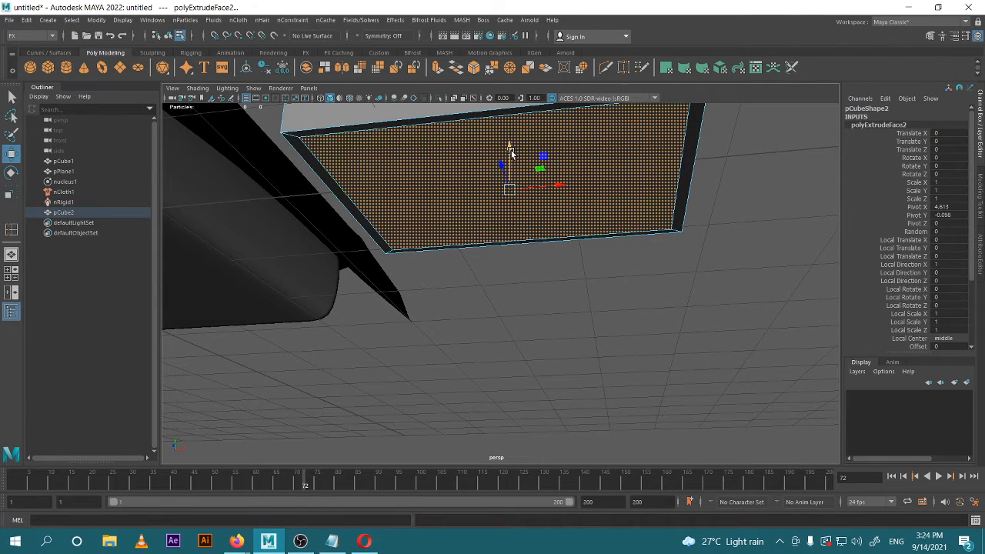
pyautogui.moveTo(509, 148); pyautogui.dragTo(583, 273)
pyautogui.scroll(-3, 537, 177)
pyautogui.scroll(5, 583, 272)
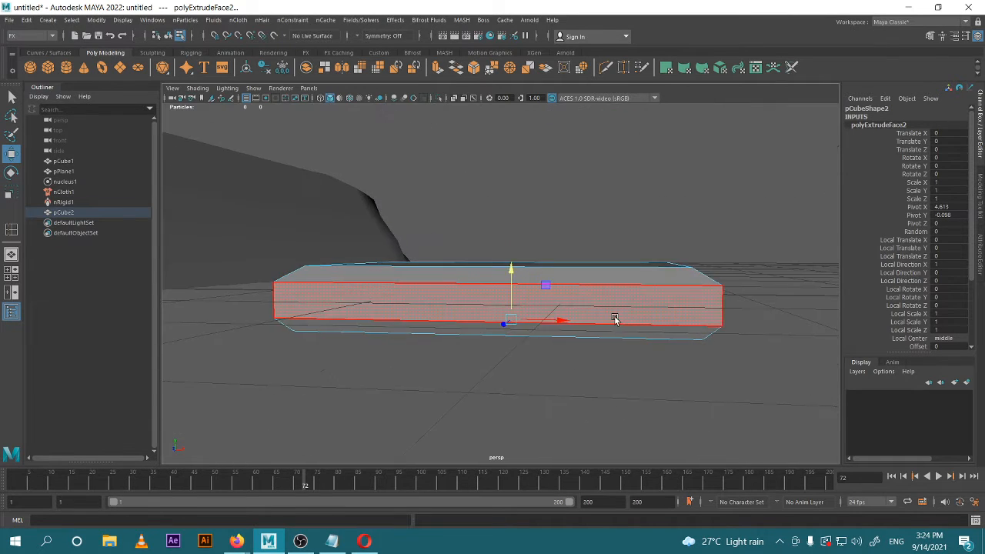
# - Try to flatten the bevelled slab by scaling all its vertices down vertically
pyautogui.keyDown('alt'); pyautogui.moveTo(616, 320); pyautogui.dragTo(590, 298); pyautogui.keyUp('alt')
pyautogui.moveTo(585, 228); pyautogui.dragTo(585, 269, button='right')
pyautogui.click(581, 270)
pyautogui.moveTo(520, 229); pyautogui.dragTo(484, 279)
pyautogui.moveTo(483, 227); pyautogui.dragTo(428, 230, button='right')
pyautogui.moveTo(297, 231); pyautogui.dragTo(838, 286)
pyautogui.moveTo(538, 228); pyautogui.dragTo(482, 245)
pyautogui.moveTo(358, 323); pyautogui.dragTo(710, 367)
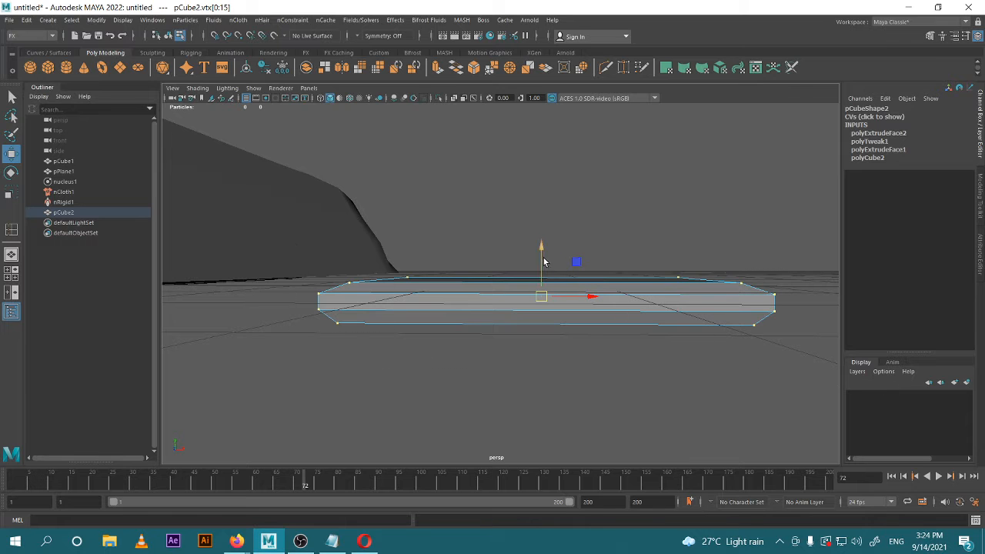
pyautogui.keyDown('alt'); pyautogui.moveTo(544, 262); pyautogui.dragTo(565, 257); pyautogui.keyUp('alt')
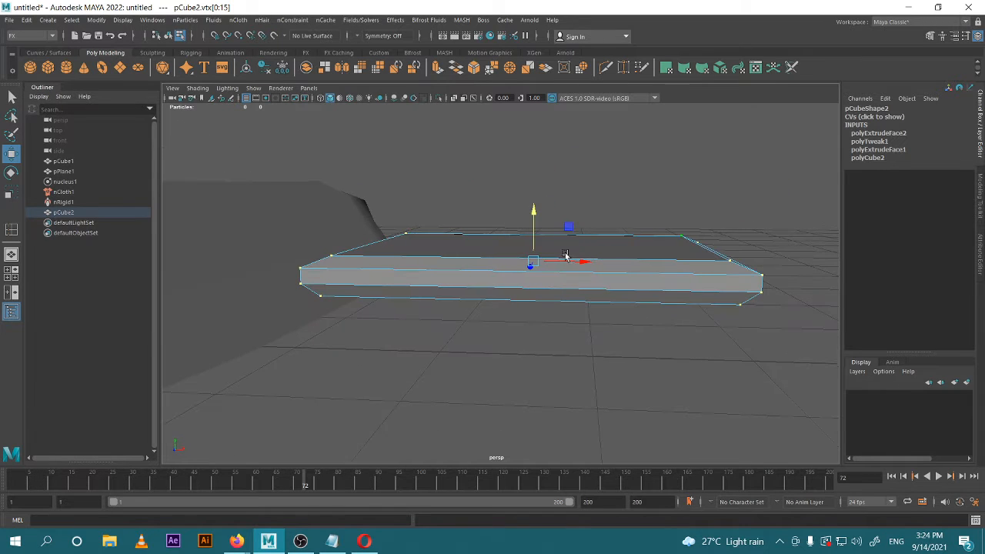
pyautogui.press('r')
pyautogui.moveTo(533, 219); pyautogui.dragTo(532, 225)
pyautogui.moveTo(648, 268)
pyautogui.keyDown('alt'); pyautogui.mouseDown()
pyautogui.moveTo(546, 275)
pyautogui.moveTo(660, 282)
pyautogui.mouseUp(); pyautogui.keyUp('alt')
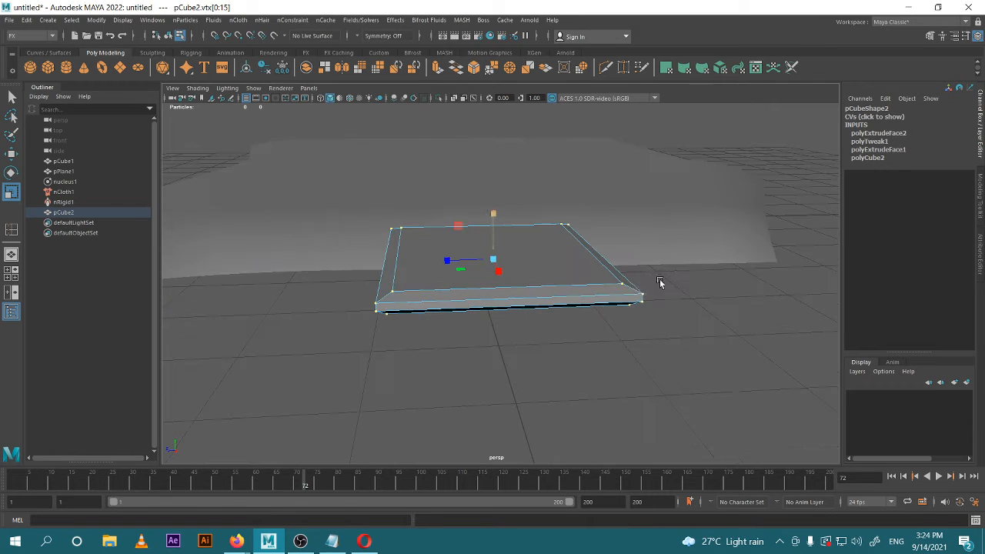
# - Return the slab to object mode and try smoothing it with 1 division
pyautogui.press('w')
pyautogui.keyDown('alt'); pyautogui.moveTo(492, 211); pyautogui.dragTo(639, 285); pyautogui.keyUp('alt')
pyautogui.moveTo(643, 281); pyautogui.dragTo(684, 225, button='right')
pyautogui.moveTo(675, 272)
pyautogui.keyDown('alt'); pyautogui.mouseDown()
pyautogui.moveTo(679, 297)
pyautogui.moveTo(649, 288)
pyautogui.moveTo(658, 268)
pyautogui.mouseUp(); pyautogui.keyUp('alt')
pyautogui.click(671, 277)
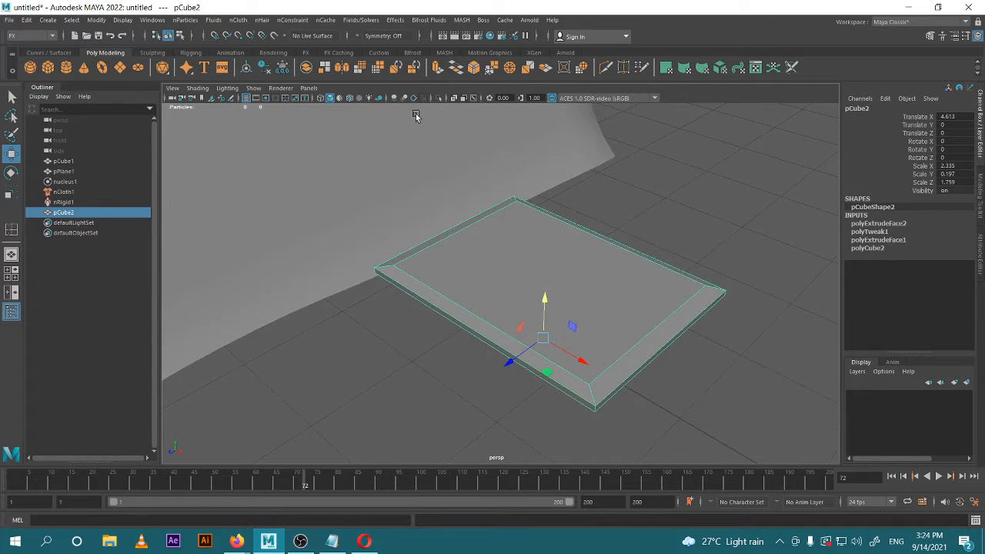
pyautogui.keyDown('shift'); pyautogui.moveTo(542, 254); pyautogui.dragTo(775, 264, button='right'); pyautogui.keyUp('shift')
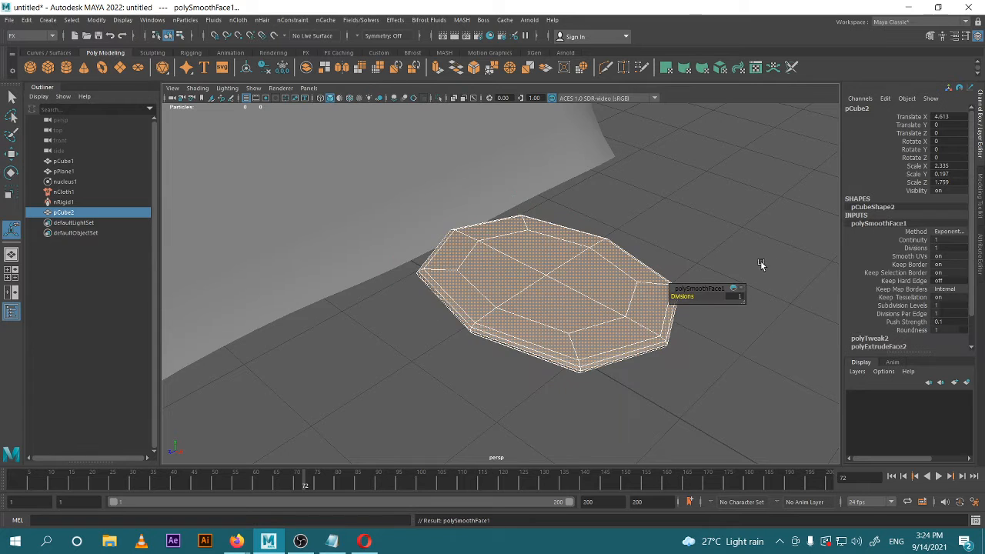
pyautogui.moveTo(633, 260)
pyautogui.keyDown('alt'); pyautogui.mouseDown()
pyautogui.moveTo(703, 246)
pyautogui.moveTo(627, 244)
pyautogui.mouseUp(); pyautogui.keyUp('alt')
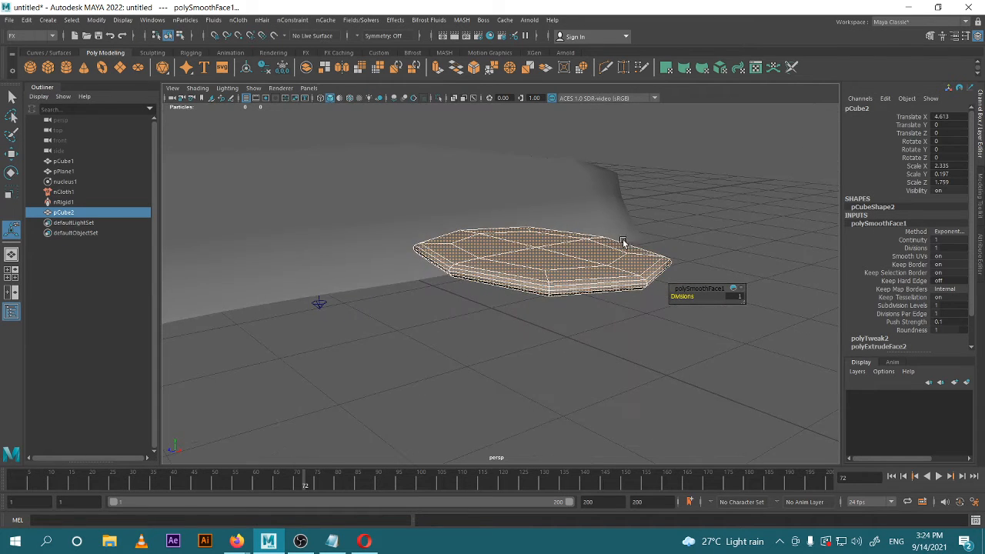
# - Undo the smoothing, vertex scaling and both face extrusions, back to the plain slab
pyautogui.hotkey('ctrl', 'z')
pyautogui.hotkey('ctrl', 'z')
pyautogui.hotkey('ctrl', 'z')
pyautogui.hotkey('ctrl', 'z')
pyautogui.hotkey('ctrl', 'z')
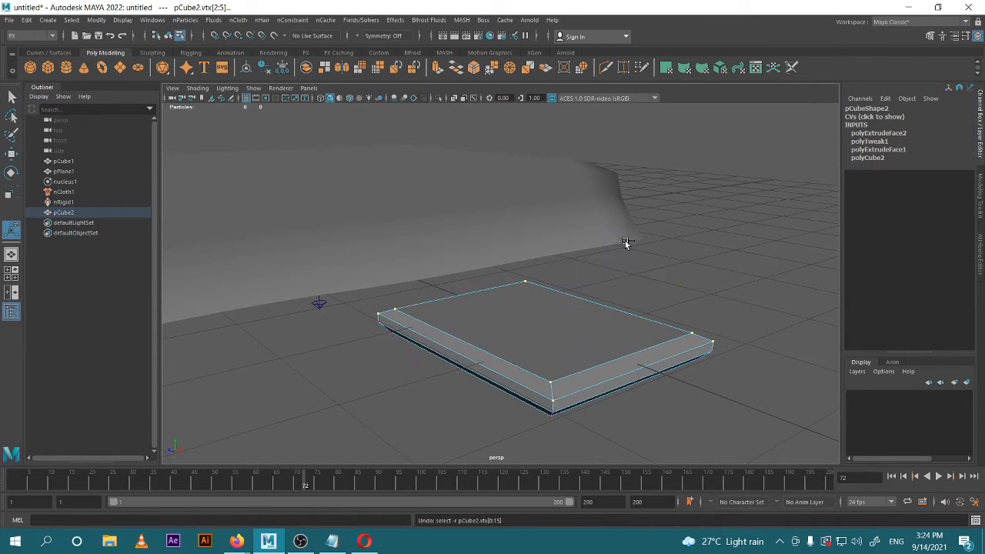
pyautogui.hotkey('ctrl', 'z')
pyautogui.hotkey('ctrl', 'z')
pyautogui.hotkey('ctrl', 'z')
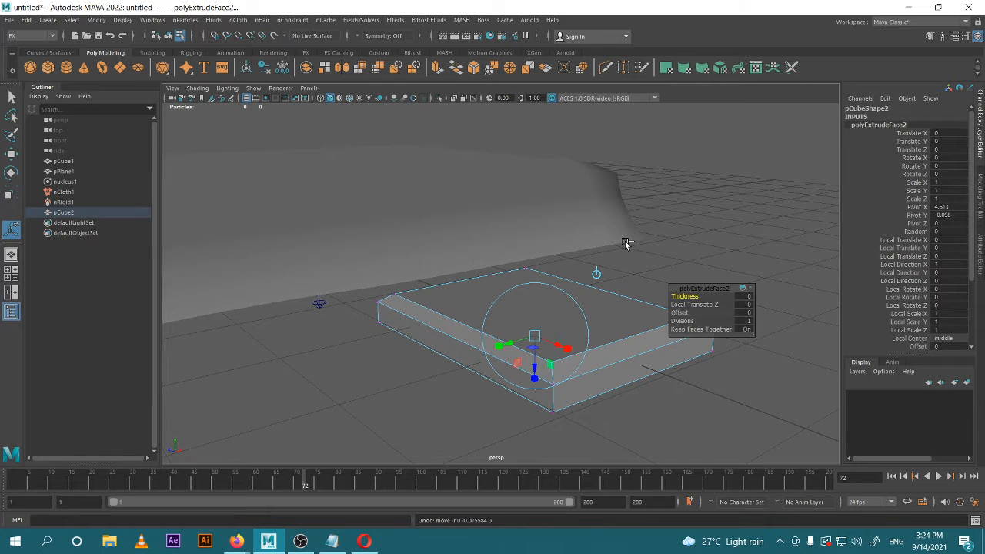
pyautogui.hotkey('ctrl', 'z')
pyautogui.hotkey('ctrl', 'z')
pyautogui.hotkey('ctrl', 'z')
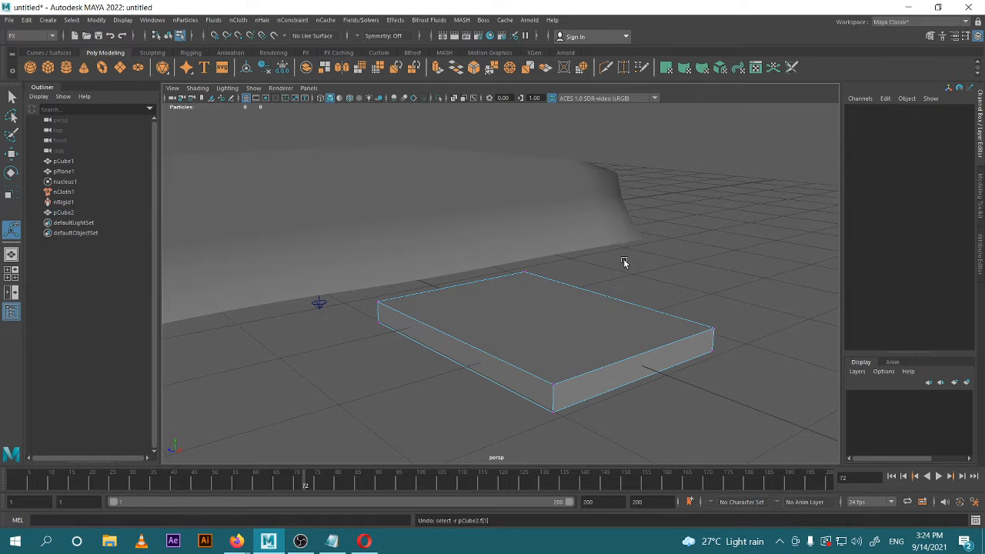
# - Switch the plain slab back to object mode and raise it to Translate Y 1.62
pyautogui.keyDown('alt'); pyautogui.moveTo(624, 260); pyautogui.dragTo(594, 303); pyautogui.keyUp('alt')
pyautogui.moveTo(593, 301); pyautogui.dragTo(633, 215, button='right')
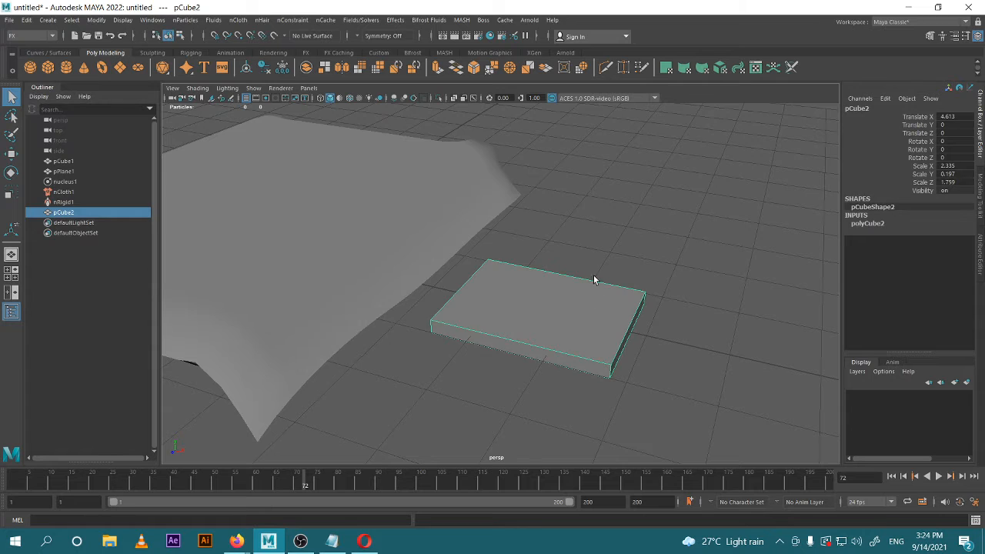
pyautogui.press('w')
pyautogui.moveTo(545, 284); pyautogui.dragTo(545, 171)
# - Set the slab's Subdivisions Depth to 20 and Subdivisions Width to 40
pyautogui.click(867, 223)
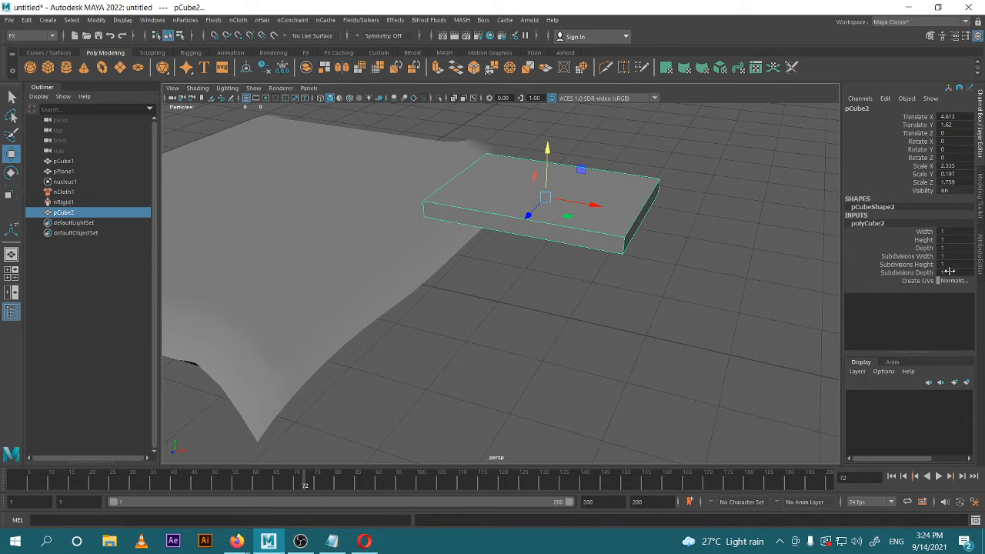
pyautogui.write('20')
pyautogui.press('Return')
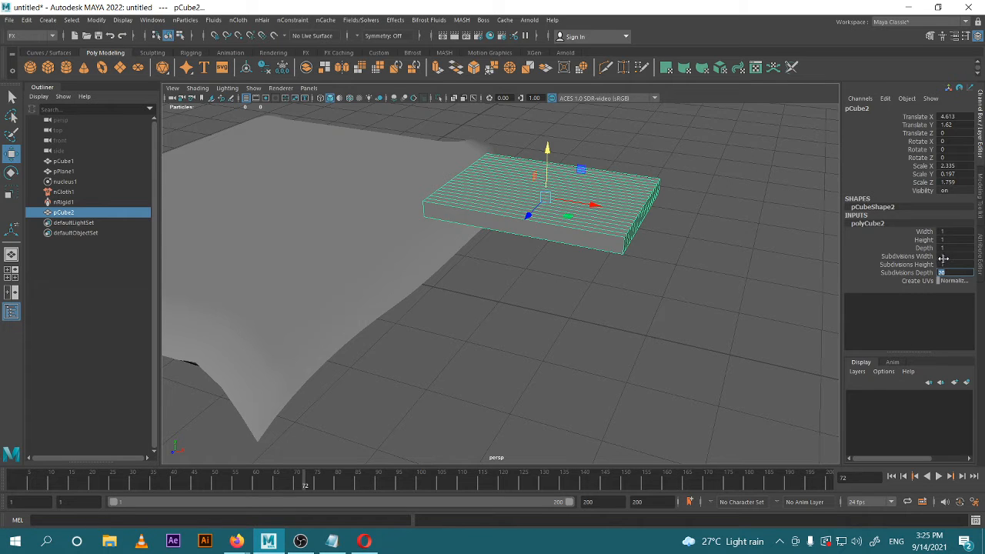
pyautogui.press('Return')
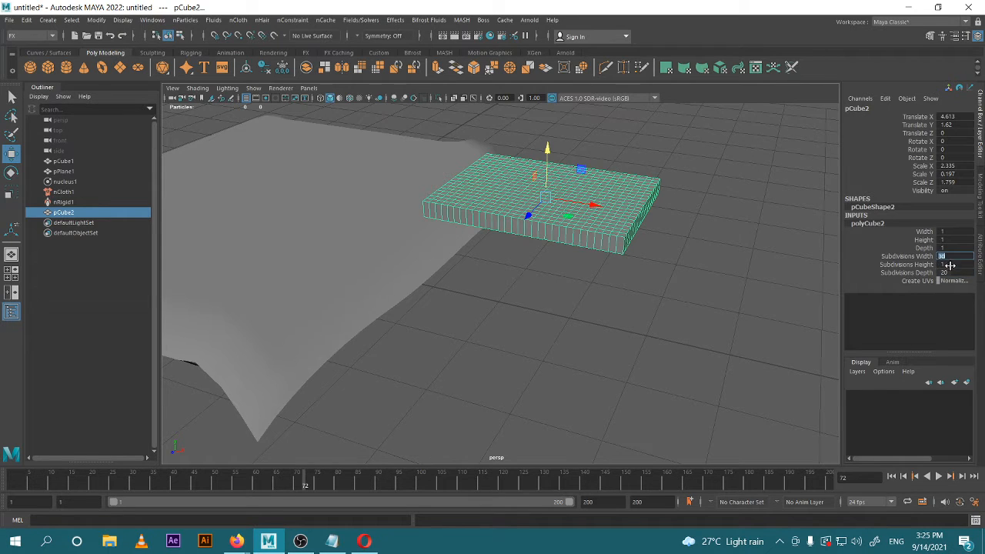
pyautogui.write('40')
pyautogui.press('Return')
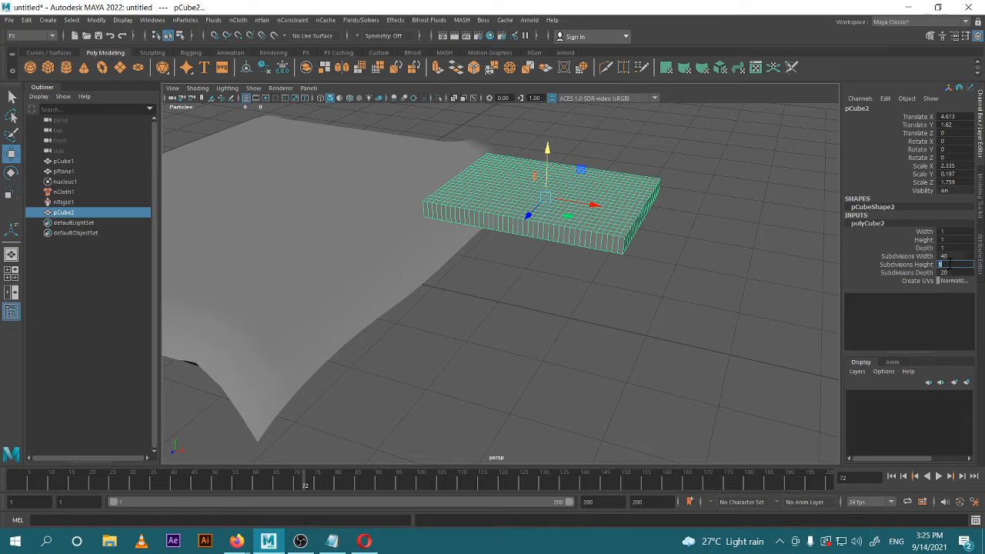
# - Set the slab's Subdivisions Height to 3, reselecting the slab to check the mesh
pyautogui.click(622, 293)
pyautogui.click(595, 233)
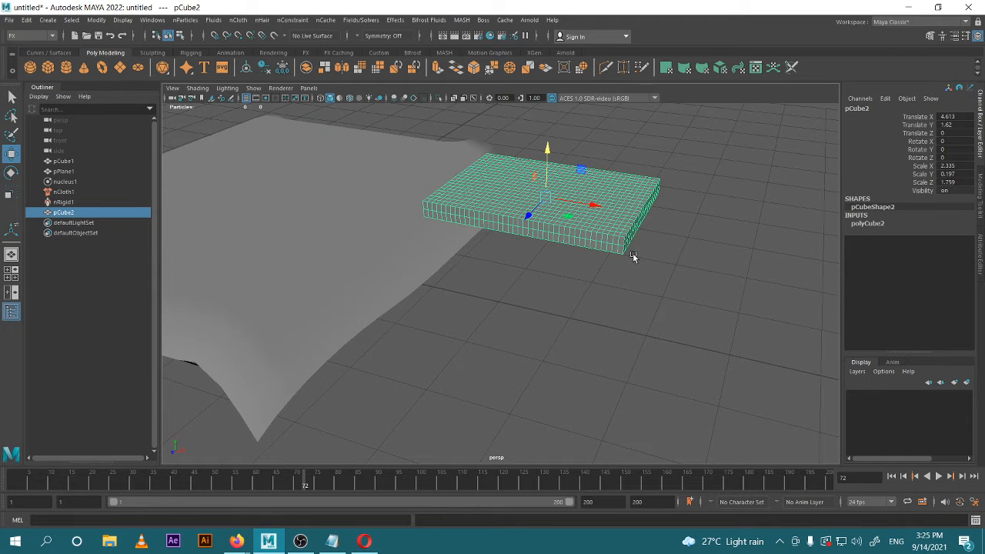
pyautogui.click(869, 224)
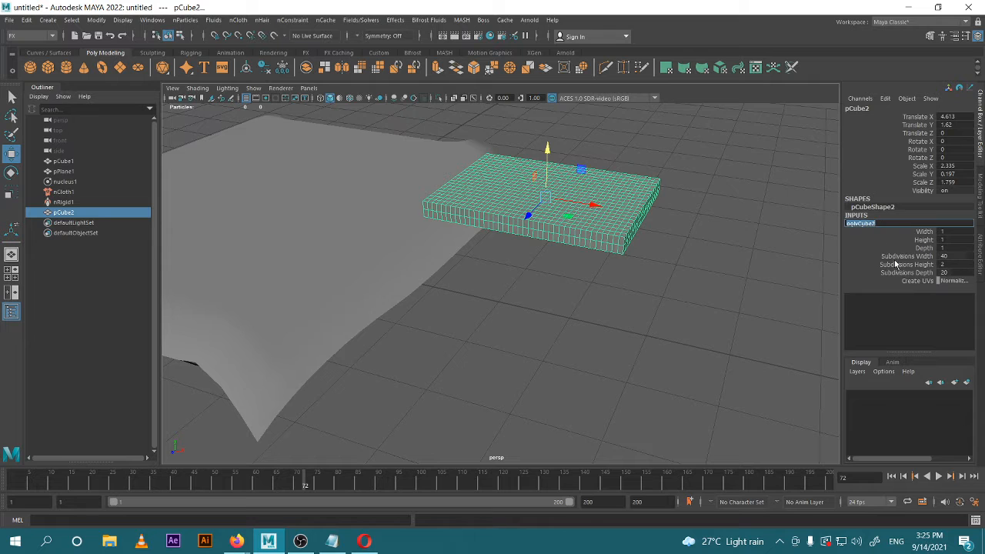
pyautogui.click(947, 265)
pyautogui.press('Return')
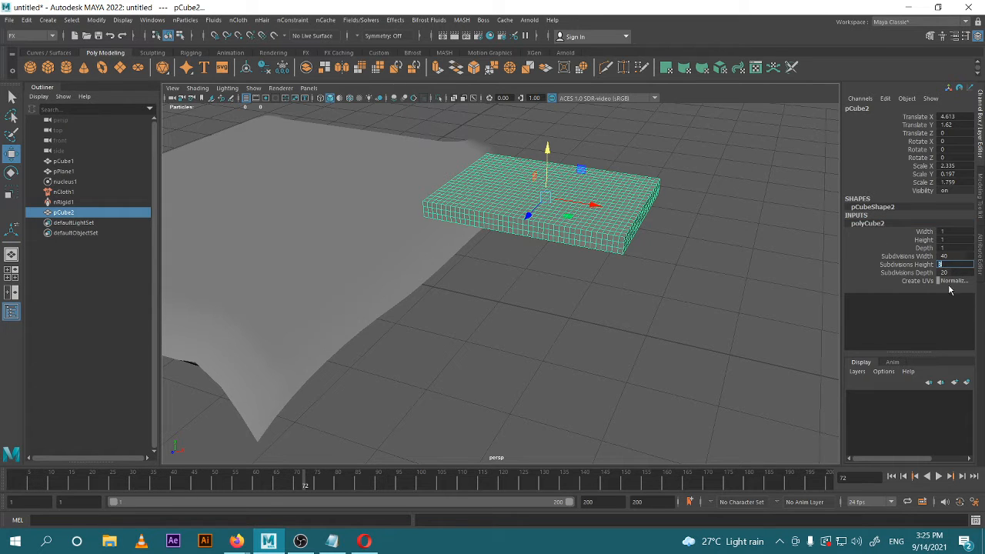
pyautogui.click(624, 259)
pyautogui.click(585, 213)
# - Thin the subdivided slab vertically to Scale Y 0.069
pyautogui.scroll(3, 622, 257)
pyautogui.keyDown('alt'); pyautogui.moveTo(623, 257); pyautogui.dragTo(646, 280); pyautogui.keyUp('alt')
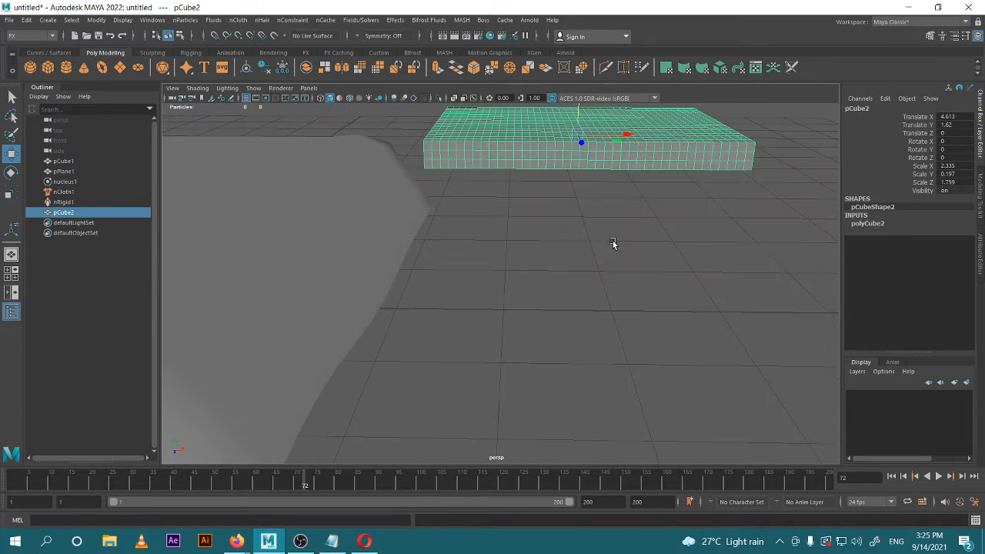
pyautogui.press('r')
pyautogui.press('f')
pyautogui.moveTo(543, 200); pyautogui.dragTo(542, 236)
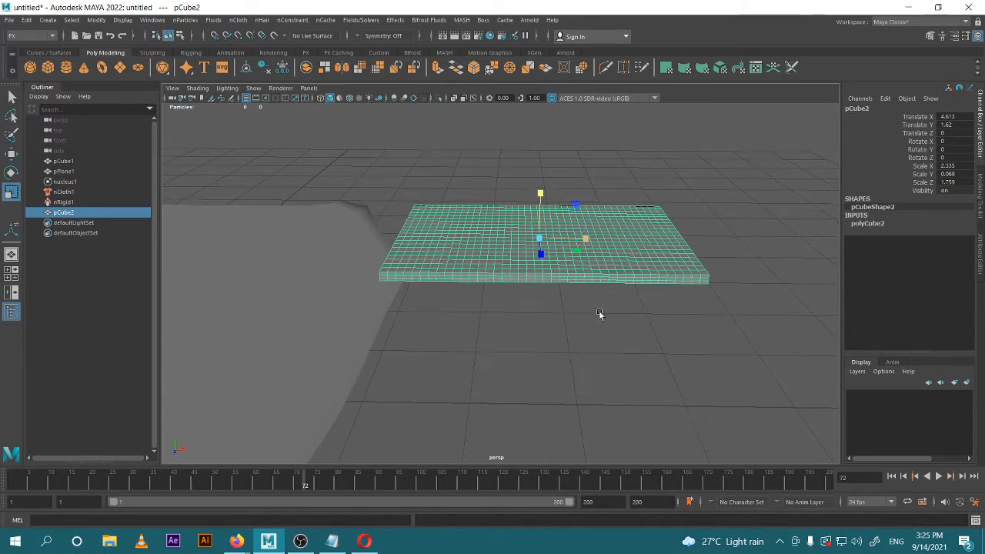
pyautogui.keyDown('alt'); pyautogui.moveTo(599, 314); pyautogui.dragTo(561, 286); pyautogui.keyUp('alt')
pyautogui.press('w')
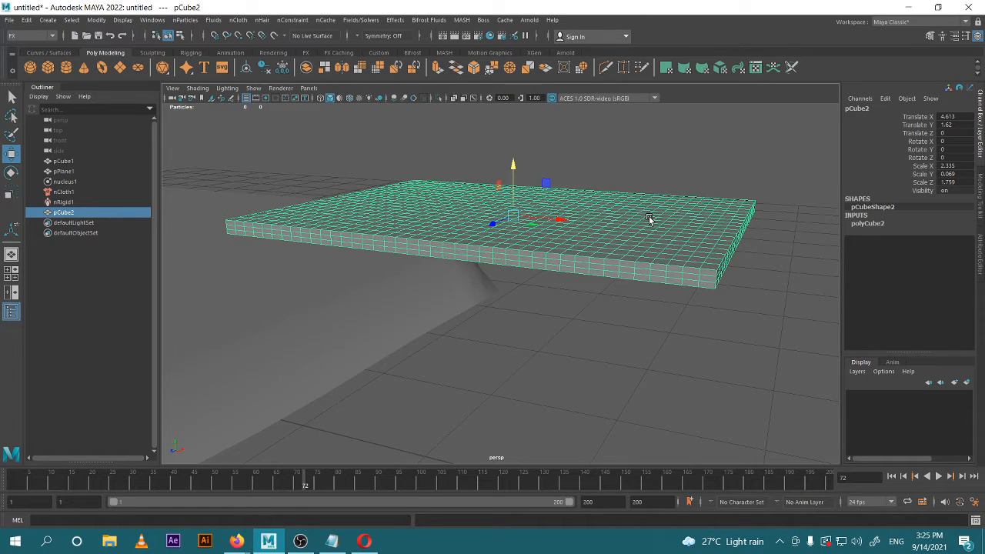
# - In the top view, select the vertices along the slab's four outer sides and check the selection in perspective
pyautogui.press('space')
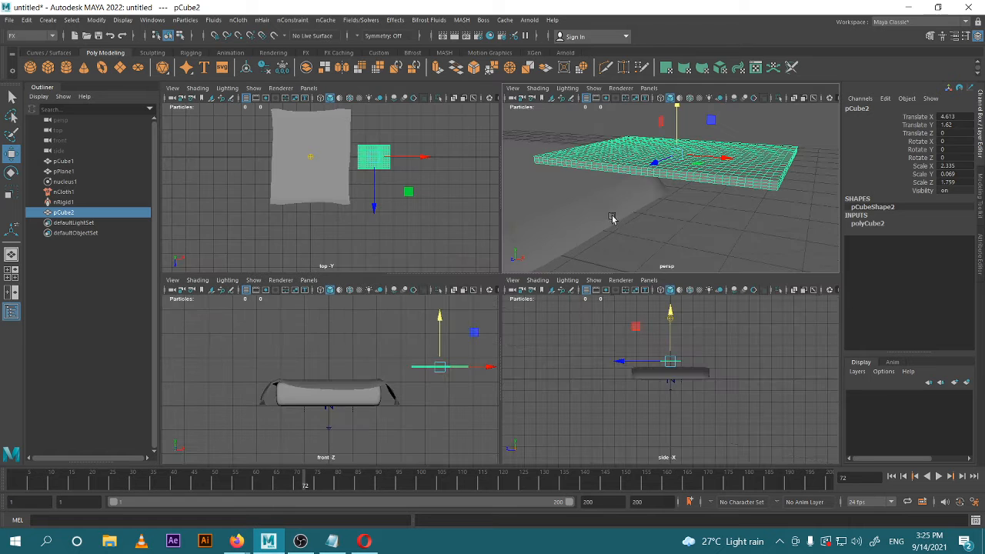
pyautogui.press('space')
pyautogui.keyDown('alt'); pyautogui.moveTo(681, 225); pyautogui.dragTo(543, 291, button='middle'); pyautogui.keyUp('alt')
pyautogui.scroll(4, 545, 290)
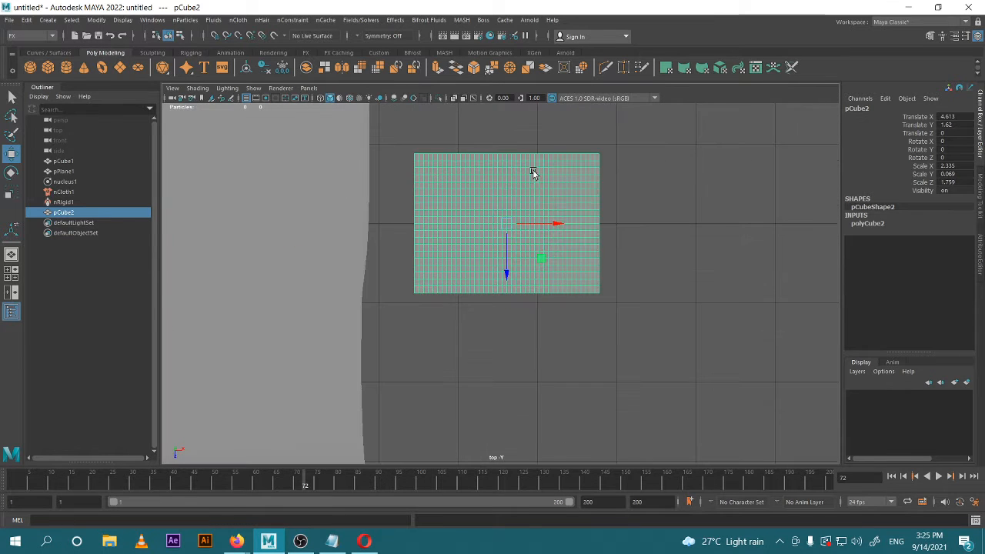
pyautogui.moveTo(533, 172); pyautogui.dragTo(494, 170, button='right')
pyautogui.keyDown('alt'); pyautogui.moveTo(517, 212); pyautogui.dragTo(494, 277, button='middle'); pyautogui.keyUp('alt')
pyautogui.scroll(2, 485, 270)
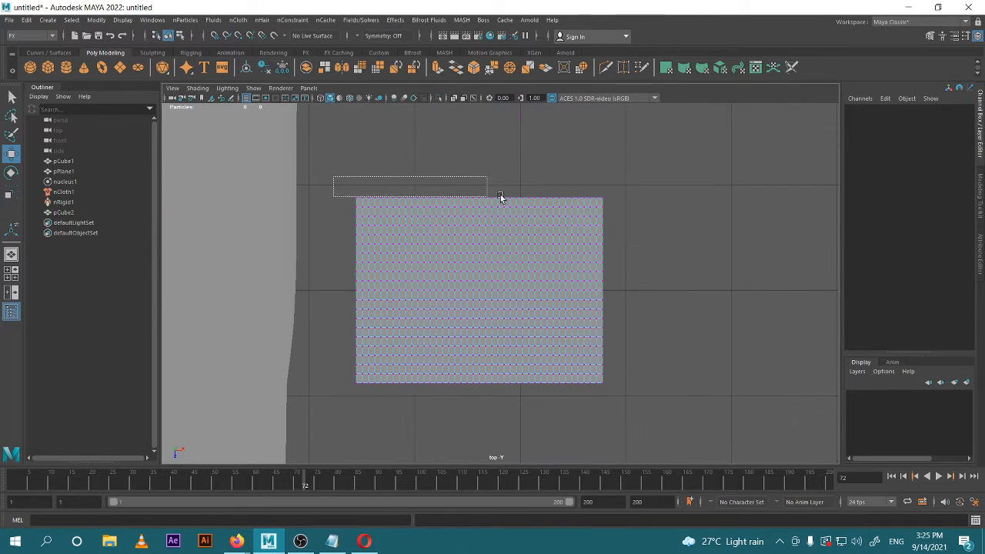
pyautogui.moveTo(500, 197); pyautogui.dragTo(620, 205)
pyautogui.keyDown('alt'); pyautogui.moveTo(632, 265); pyautogui.dragTo(617, 228, button='middle'); pyautogui.keyUp('alt')
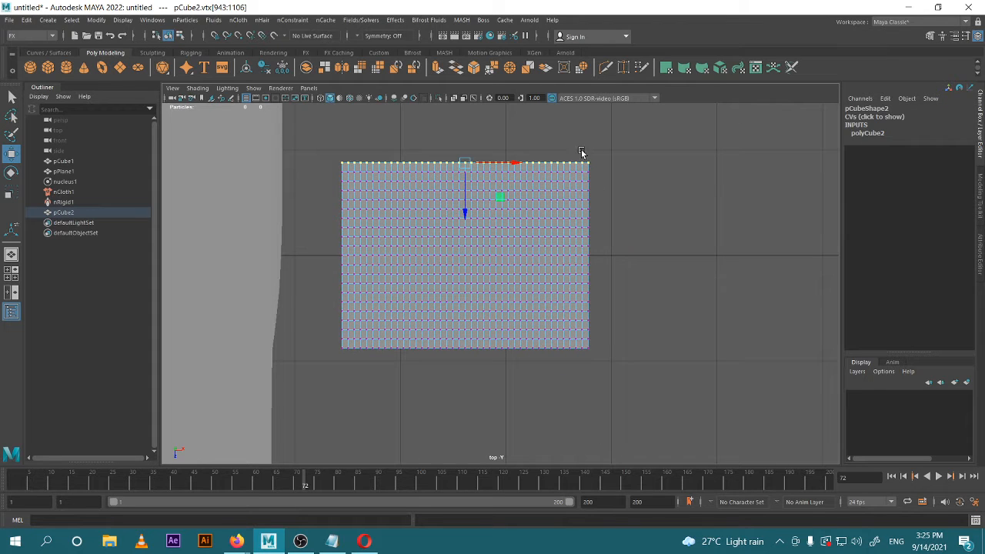
pyautogui.keyDown('shift'); pyautogui.moveTo(602, 225); pyautogui.dragTo(629, 376); pyautogui.keyUp('shift')
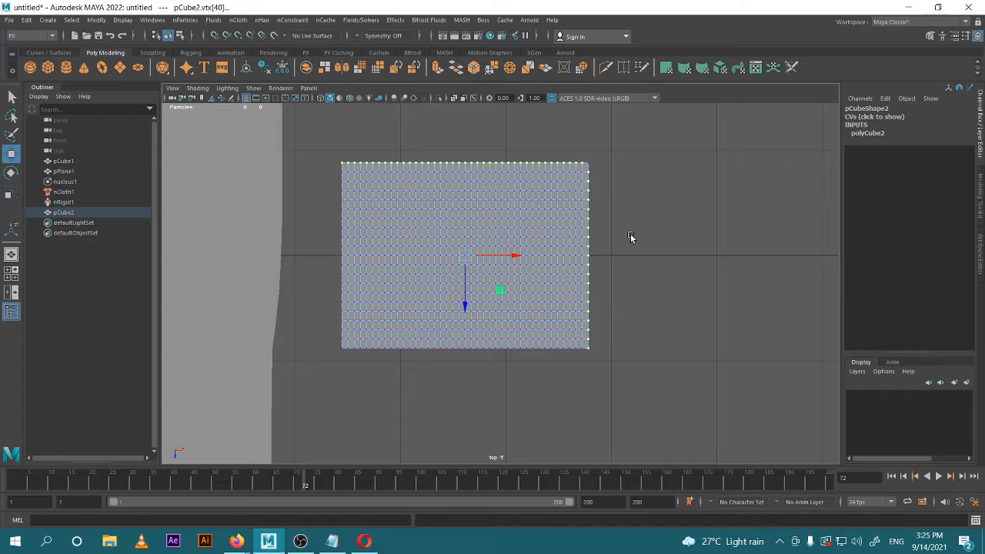
pyautogui.moveTo(324, 142); pyautogui.dragTo(678, 388)
pyautogui.moveTo(460, 325); pyautogui.dragTo(587, 348)
pyautogui.press('space')
pyautogui.press('space')
pyautogui.keyDown('alt'); pyautogui.moveTo(658, 275); pyautogui.dragTo(631, 278); pyautogui.keyUp('alt')
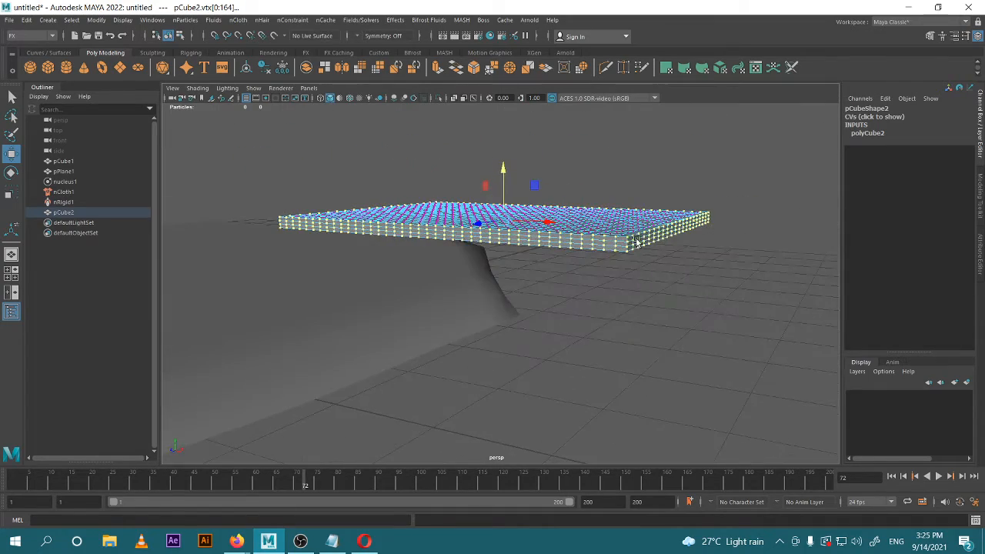
# - In the side view, deselect the middle rows of vertices across the slab's thickness and check the result in perspective
pyautogui.press('space')
pyautogui.scroll(3, 711, 358)
pyautogui.press('space')
pyautogui.scroll(5, 585, 296)
pyautogui.keyDown('alt'); pyautogui.moveTo(514, 196); pyautogui.dragTo(552, 261, button='middle'); pyautogui.keyUp('alt')
pyautogui.scroll(5, 537, 277)
pyautogui.scroll(2, 582, 237)
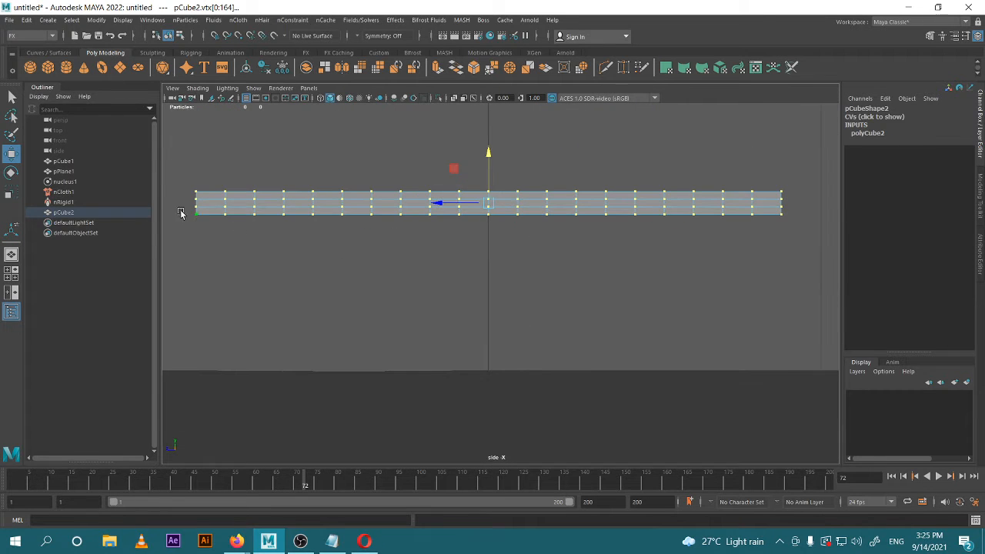
pyautogui.moveTo(254, 206); pyautogui.dragTo(795, 214)
pyautogui.press('space')
pyautogui.press('space')
pyautogui.scroll(3, 459, 251)
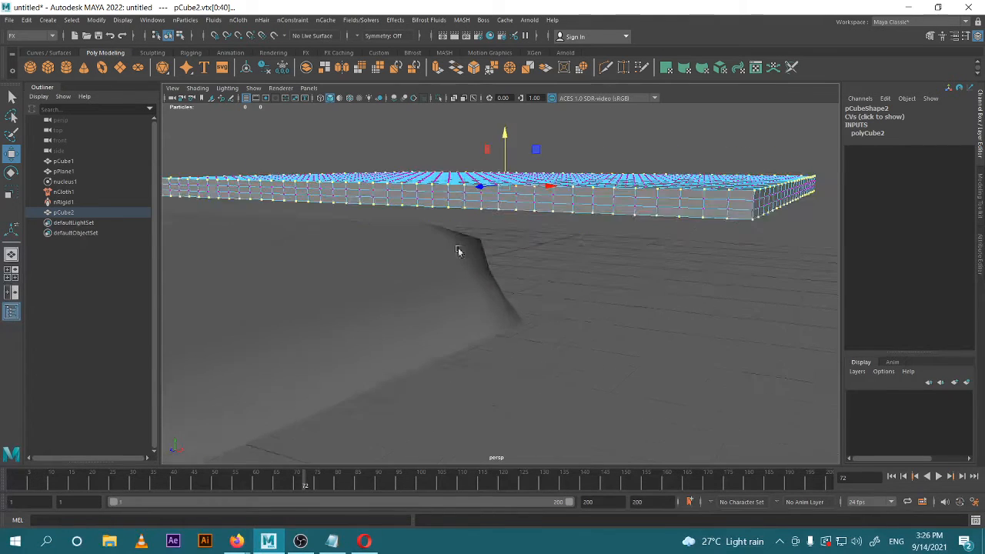
# - Scale the selected rim vertices vertically inward to taper the thin slab's edges, and return to object mode
pyautogui.scroll(-3, 459, 250)
pyautogui.keyDown('alt'); pyautogui.moveTo(460, 250); pyautogui.dragTo(543, 238); pyautogui.keyUp('alt')
pyautogui.press('r')
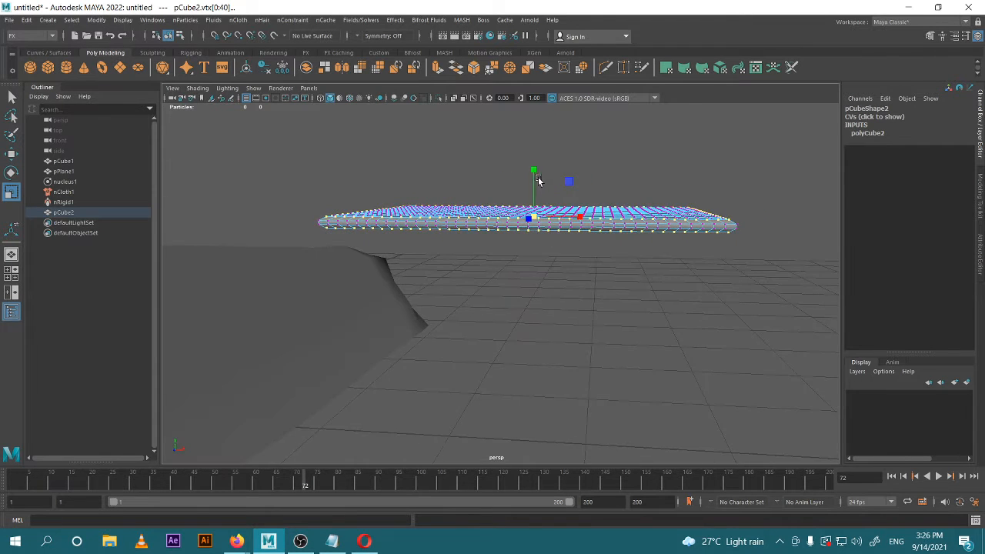
pyautogui.press('w')
pyautogui.rightClick(613, 217)
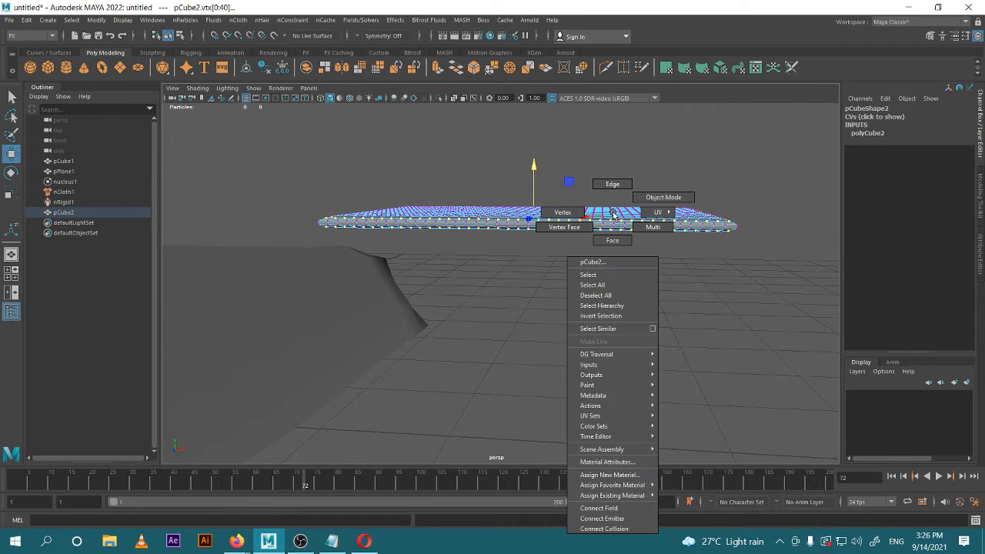
pyautogui.click(639, 194)
pyautogui.keyDown('alt'); pyautogui.moveTo(639, 195); pyautogui.dragTo(558, 265); pyautogui.keyUp('alt')
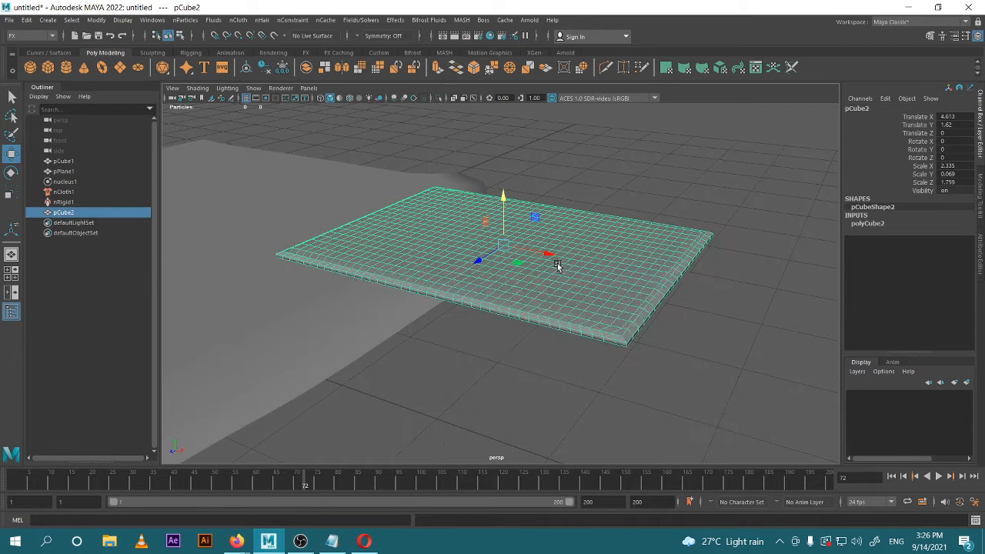
# - Move the thin slab over the draped cloth's rear end, at Translate X 1.096 and Translate Z -1.98
pyautogui.click(731, 329)
pyautogui.keyDown('alt'); pyautogui.moveTo(731, 329); pyautogui.dragTo(692, 282); pyautogui.keyUp('alt')
pyautogui.click(578, 268)
pyautogui.keyDown('alt'); pyautogui.moveTo(578, 268); pyautogui.dragTo(469, 211); pyautogui.keyUp('alt')
pyautogui.press('space')
pyautogui.press('space')
pyautogui.scroll(2, 599, 283)
pyautogui.press('space')
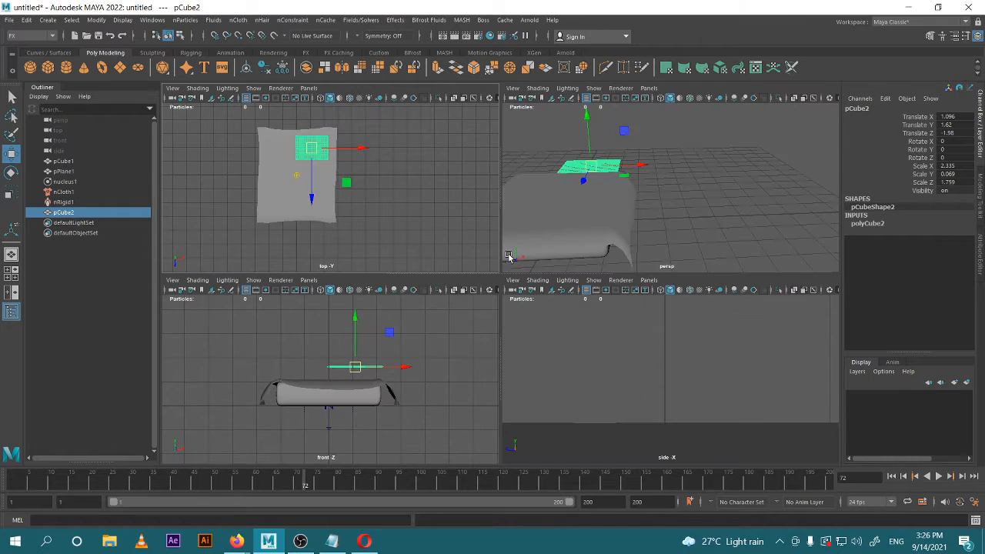
# - In the front view, raise the thin slab well above the draped cloth to Translate Y 4.791
pyautogui.press('space')
pyautogui.moveTo(543, 235); pyautogui.dragTo(539, 102)
pyautogui.keyDown('alt'); pyautogui.moveTo(528, 185); pyautogui.dragTo(536, 275, button='middle'); pyautogui.keyUp('alt')
pyautogui.moveTo(538, 194); pyautogui.dragTo(536, 164)
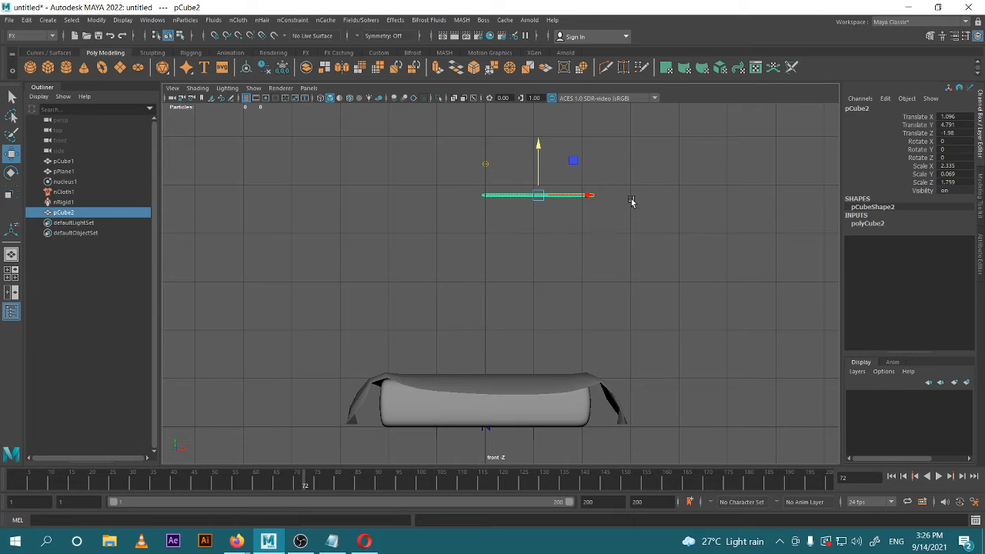
# - Convert the raised thin slab to an nCloth in the perspective view and show its full attributes
pyautogui.press('space')
pyautogui.press('space')
pyautogui.scroll(-3, 628, 223)
pyautogui.keyDown('alt'); pyautogui.moveTo(618, 234); pyautogui.dragTo(541, 333); pyautogui.keyUp('alt')
pyautogui.scroll(3, 559, 259)
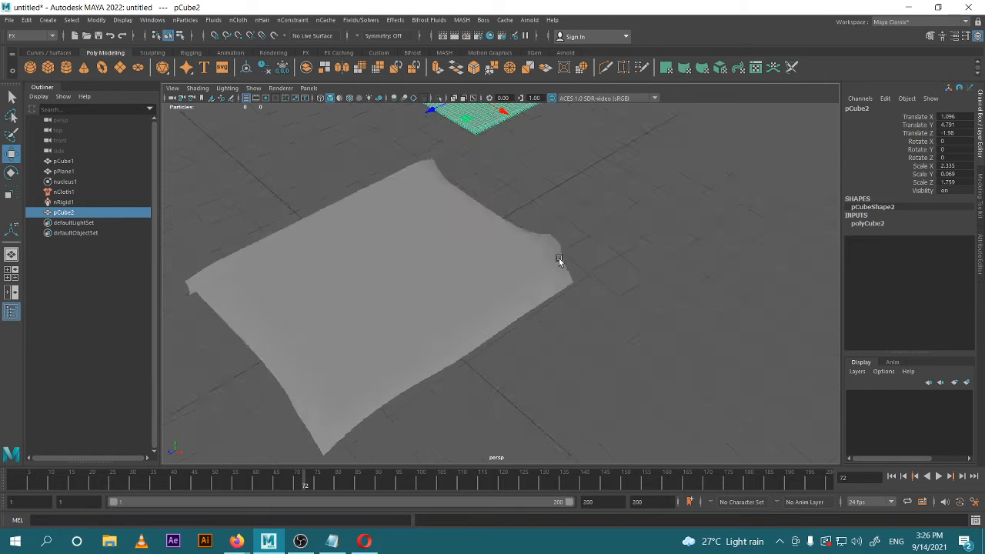
pyautogui.scroll(-3, 559, 258)
pyautogui.scroll(1, 527, 243)
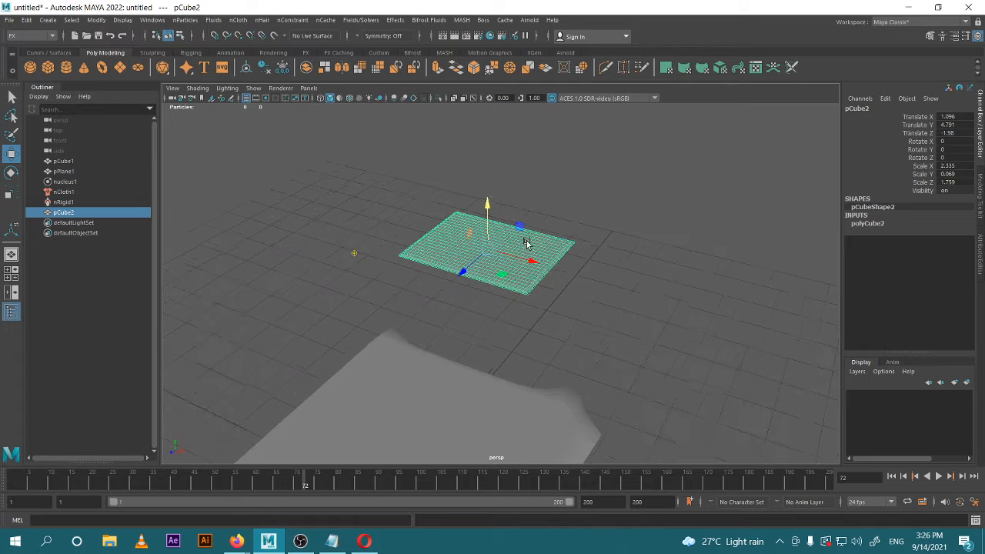
pyautogui.scroll(2, 527, 243)
pyautogui.click(180, 21)
pyautogui.moveTo(161, 24)
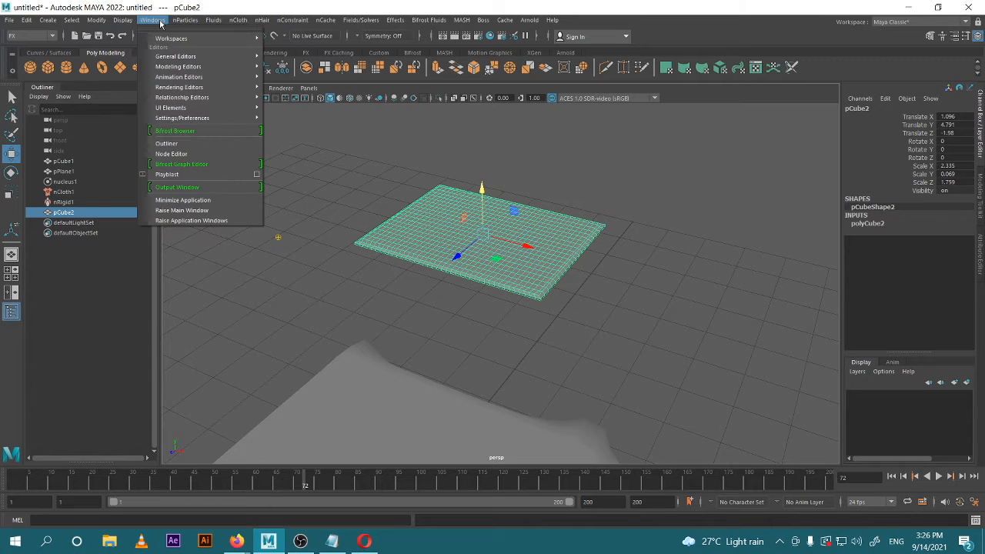
pyautogui.click(270, 55)
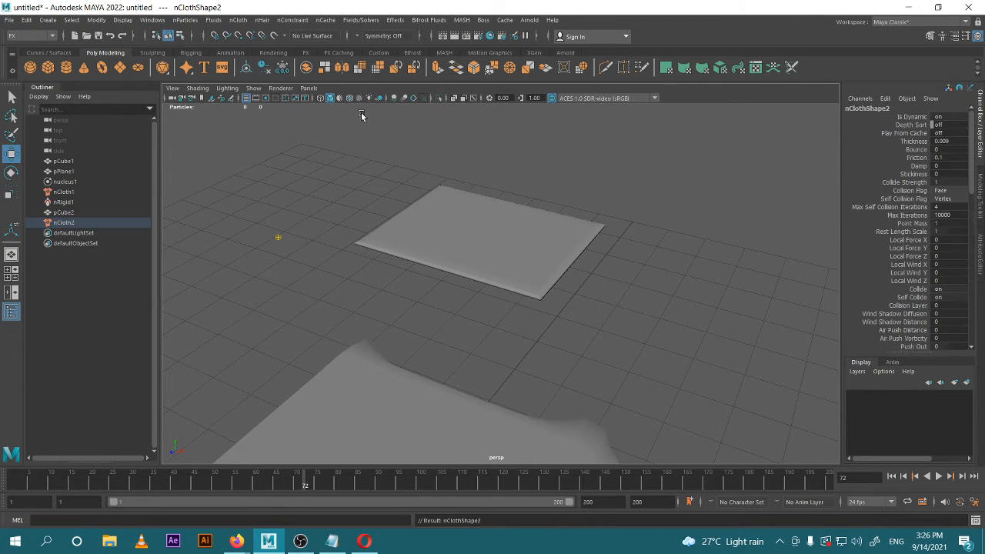
pyautogui.click(981, 246)
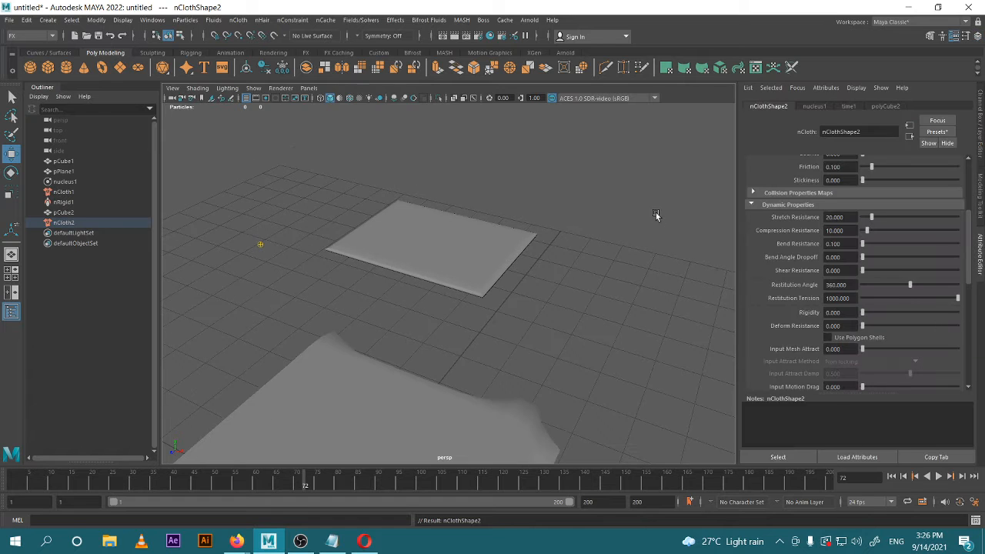
# - Play the cloth simulation onward from frame 72 and stop it to check the thin slab's motion
pyautogui.scroll(-2, 636, 222)
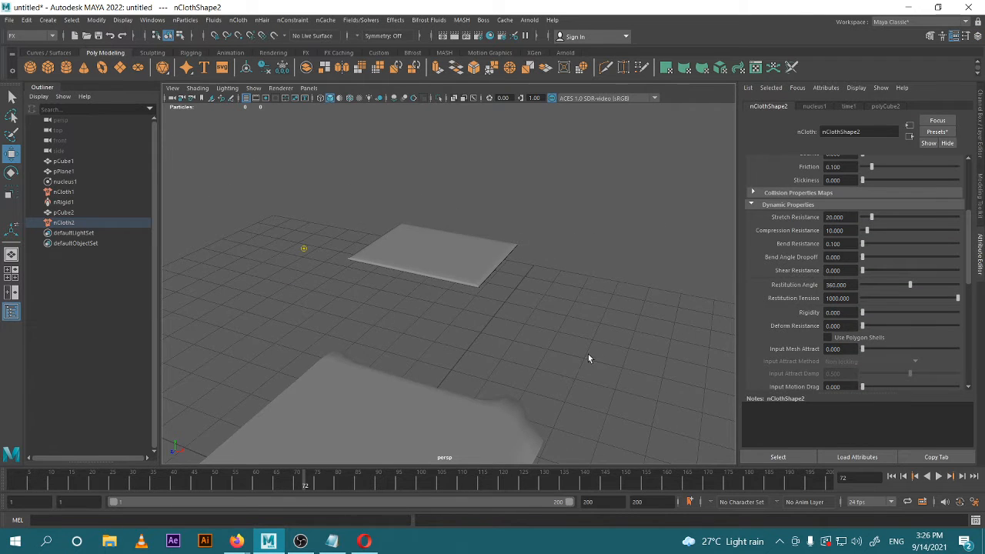
pyautogui.keyDown('alt'); pyautogui.moveTo(589, 354); pyautogui.dragTo(616, 279, button='middle'); pyautogui.keyUp('alt')
pyautogui.scroll(-2, 591, 316)
pyautogui.keyDown('alt'); pyautogui.moveTo(590, 318); pyautogui.dragTo(605, 257, button='middle'); pyautogui.keyUp('alt')
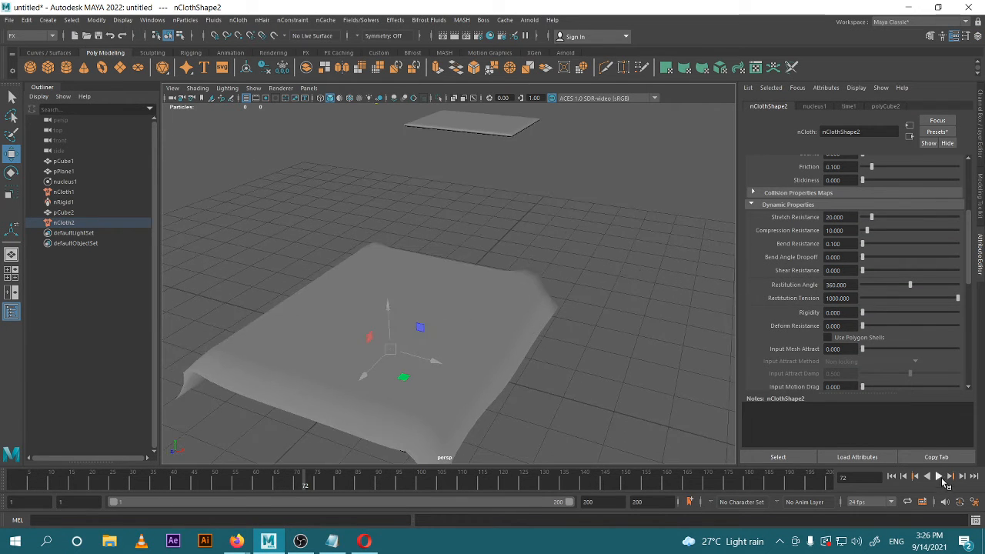
pyautogui.click(940, 476)
pyautogui.click(940, 476)
# - Select the thin nCloth slab and run the simulation again from frame 102 before stopping it
pyautogui.moveTo(612, 326)
pyautogui.keyDown('alt'); pyautogui.mouseDown()
pyautogui.moveTo(595, 308)
pyautogui.moveTo(618, 311)
pyautogui.mouseUp(); pyautogui.keyUp('alt')
pyautogui.click(530, 231)
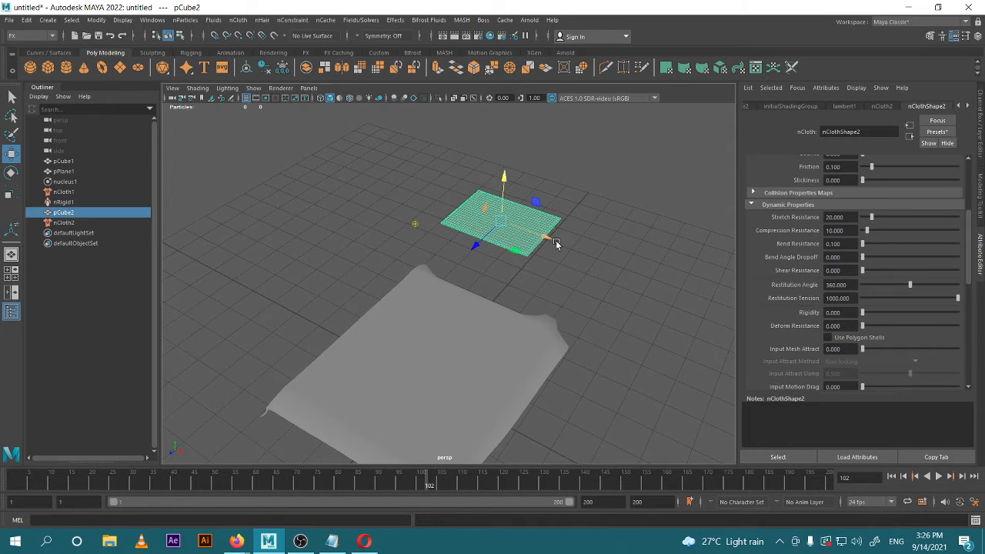
pyautogui.moveTo(571, 257)
pyautogui.keyDown('alt'); pyautogui.mouseDown()
pyautogui.moveTo(581, 266)
pyautogui.moveTo(579, 252)
pyautogui.mouseUp(); pyautogui.keyUp('alt')
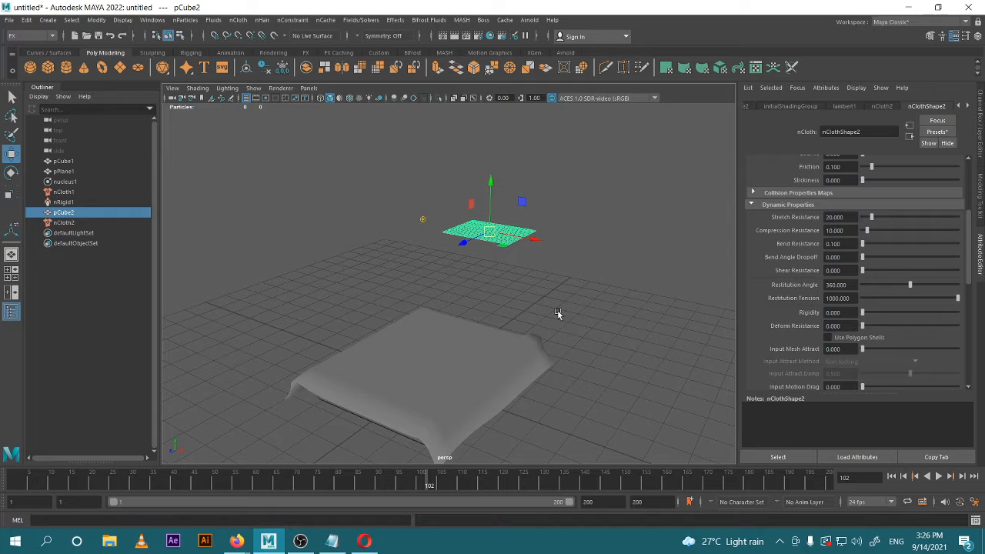
pyautogui.click(938, 476)
pyautogui.click(939, 477)
# - Replay the simulation from frame 1, stop it, and examine the underside and sides of the draped cloth
pyautogui.click(891, 476)
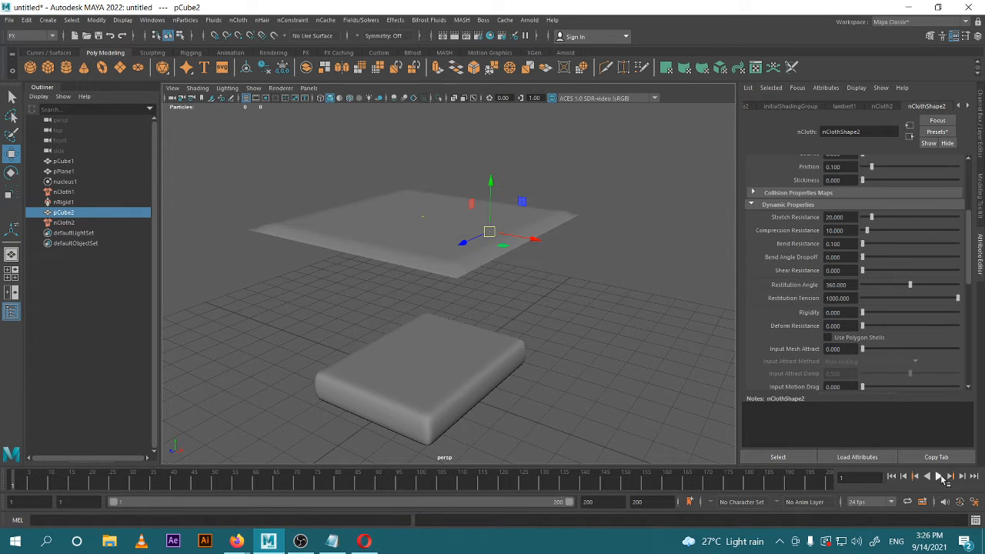
pyautogui.click(940, 476)
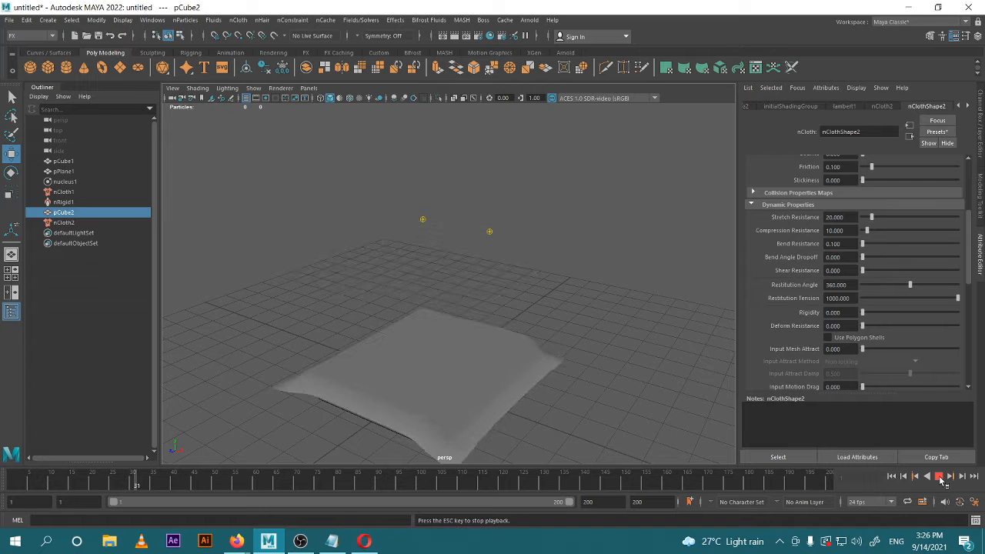
pyautogui.click(941, 478)
pyautogui.scroll(5, 447, 330)
pyautogui.keyDown('alt'); pyautogui.moveTo(490, 369); pyautogui.dragTo(523, 344); pyautogui.keyUp('alt')
pyautogui.keyDown('alt'); pyautogui.moveTo(524, 377); pyautogui.dragTo(529, 245, button='middle'); pyautogui.keyUp('alt')
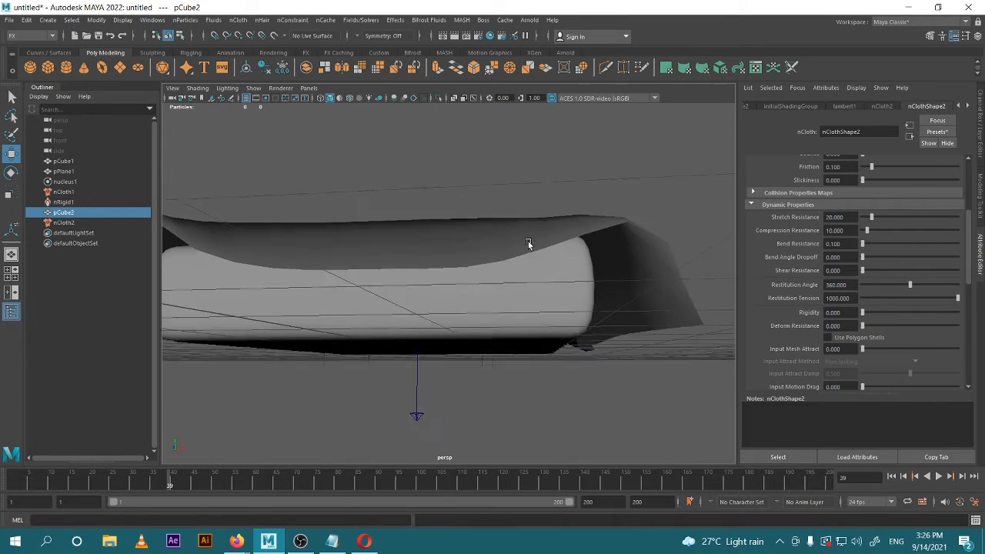
pyautogui.keyDown('alt'); pyautogui.moveTo(528, 244); pyautogui.dragTo(508, 277); pyautogui.keyUp('alt')
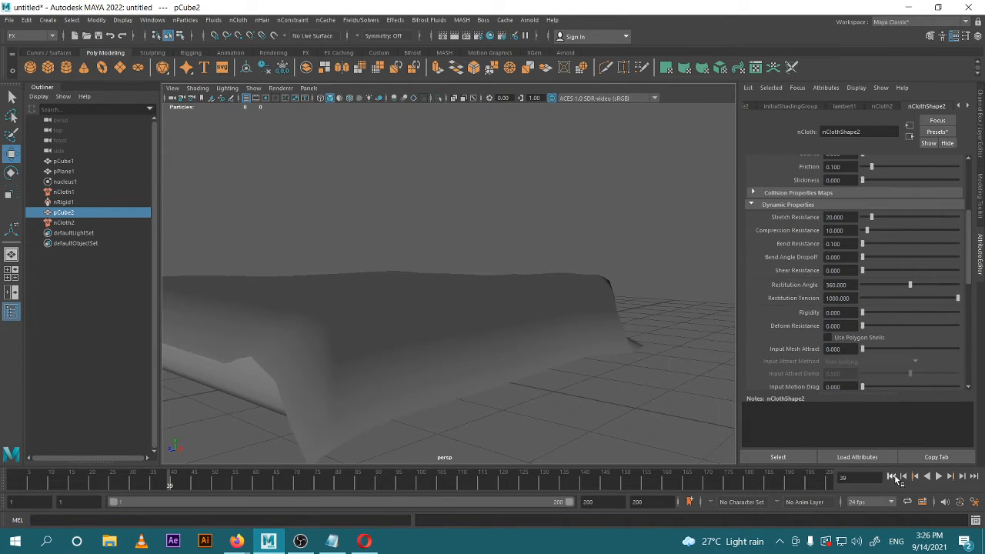
# - Return to frame 1, raise the thin slab above the undraped cloth plane, and deselect it
pyautogui.click(891, 477)
pyautogui.scroll(-5, 552, 220)
pyautogui.keyDown('alt'); pyautogui.moveTo(552, 220); pyautogui.dragTo(601, 262); pyautogui.keyUp('alt')
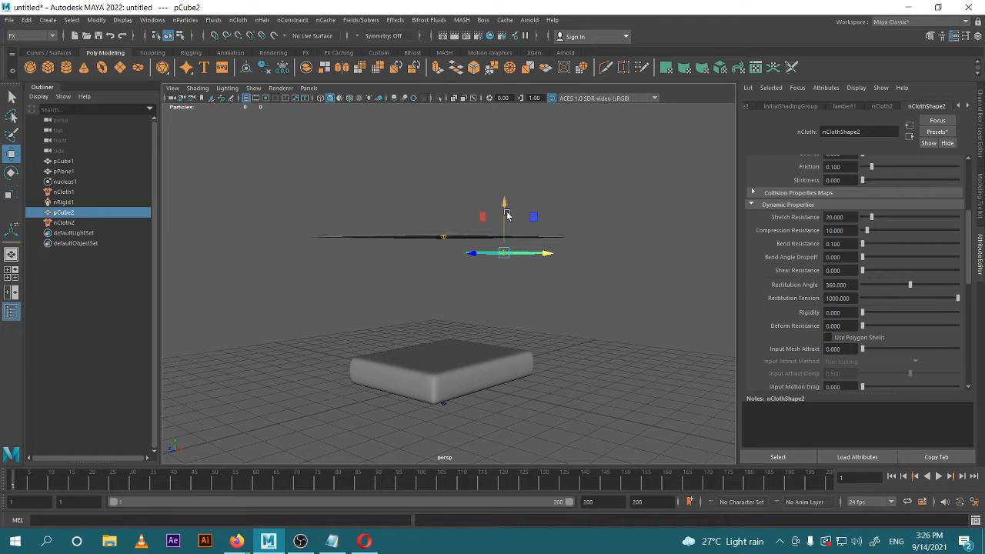
pyautogui.moveTo(507, 216); pyautogui.dragTo(506, 176)
pyautogui.click(576, 295)
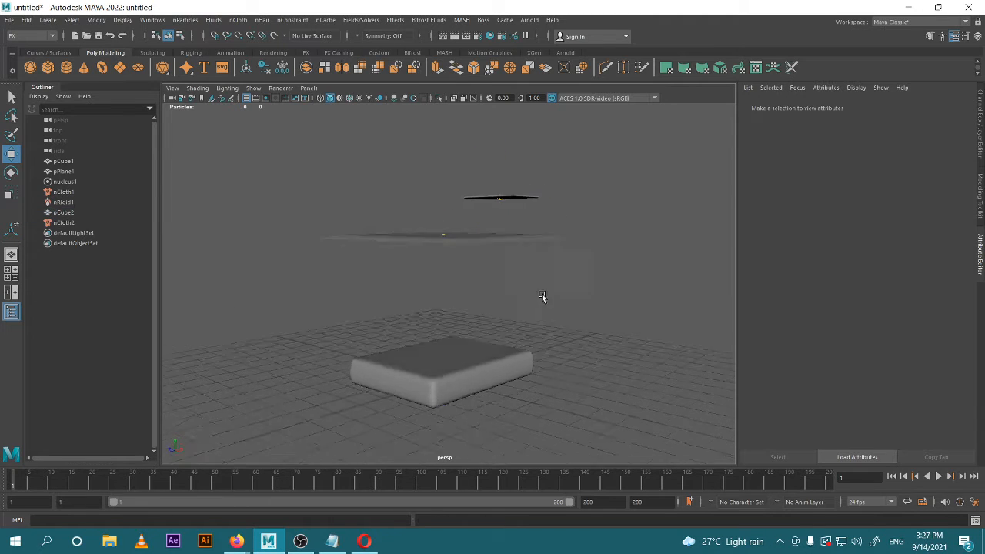
# - Play the simulation to inspect how the thin slab lands on the draped cloth, and return to frame 1
pyautogui.keyDown('alt'); pyautogui.moveTo(543, 297); pyautogui.dragTo(558, 299); pyautogui.keyUp('alt')
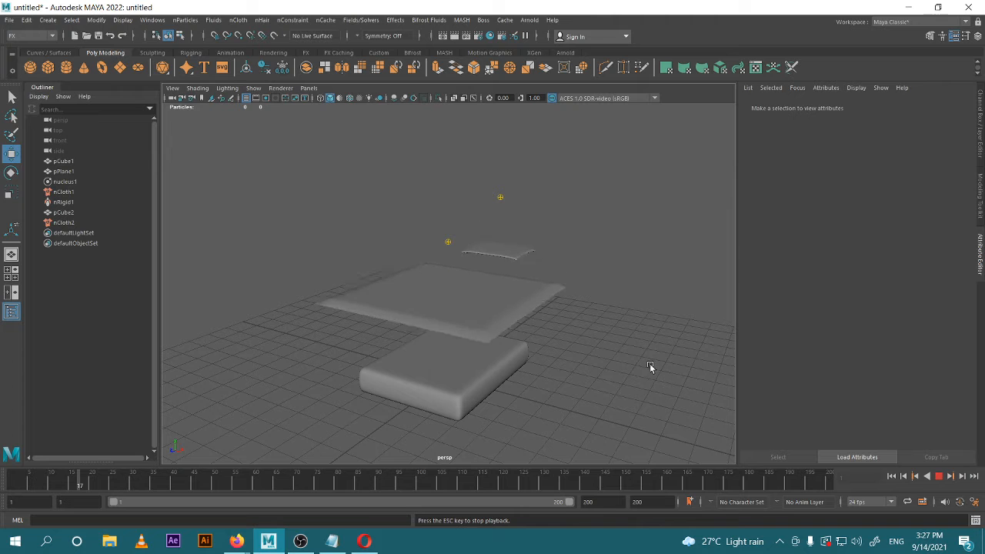
pyautogui.scroll(5, 628, 364)
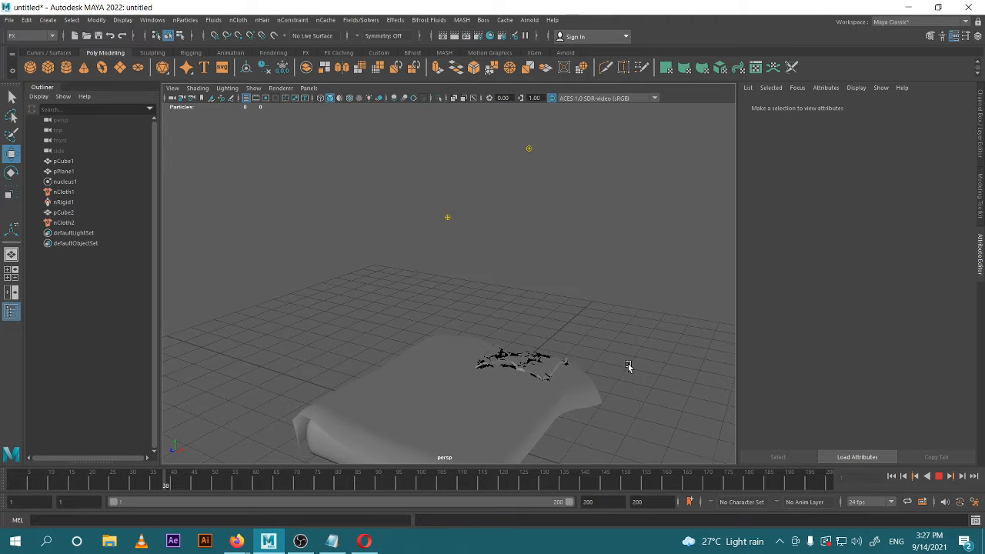
pyautogui.keyDown('alt'); pyautogui.moveTo(628, 364); pyautogui.dragTo(587, 312, button='middle'); pyautogui.keyUp('alt')
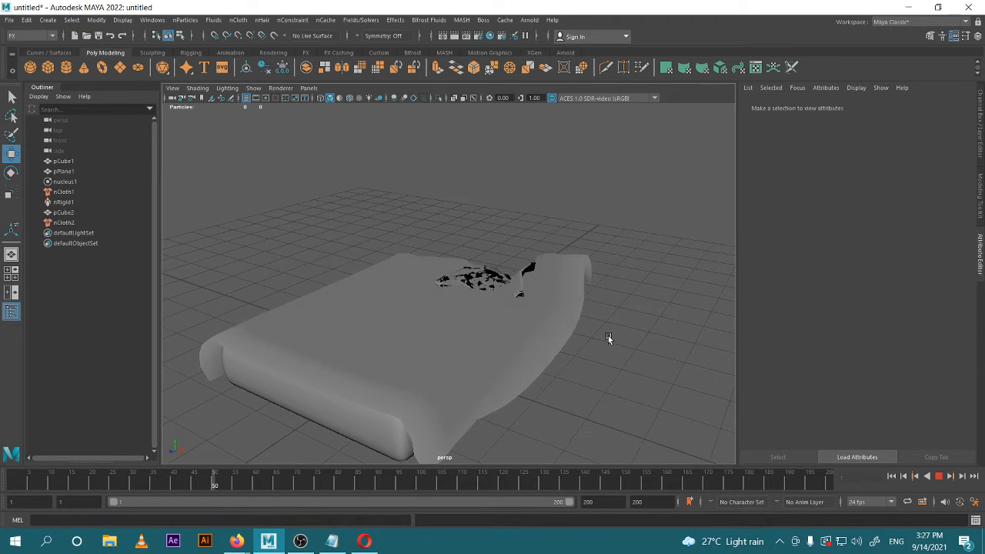
pyautogui.click(939, 476)
pyautogui.click(891, 476)
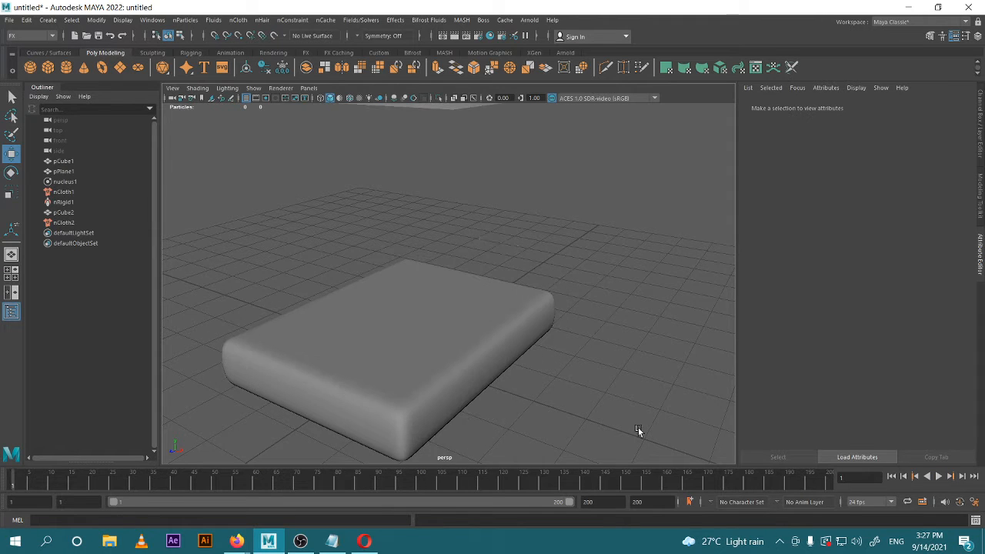
# - Set the thin slab nCloth's Compression Resistance to 85.870, test it in the simulation, and return to frame 1
pyautogui.scroll(-3, 532, 301)
pyautogui.keyDown('alt'); pyautogui.moveTo(532, 300); pyautogui.dragTo(575, 340, button='middle'); pyautogui.keyUp('alt')
pyautogui.click(521, 176)
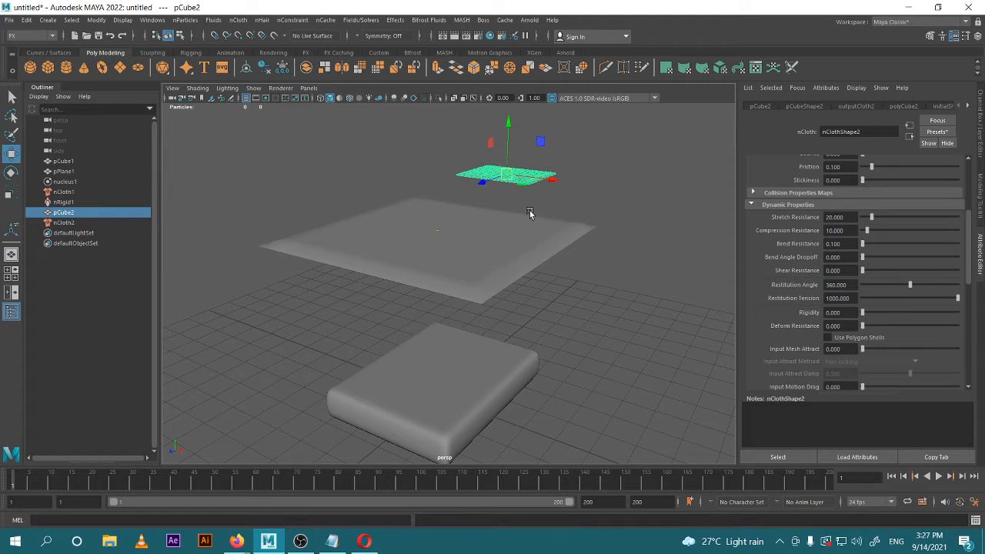
pyautogui.keyDown('alt'); pyautogui.moveTo(593, 227); pyautogui.dragTo(563, 277); pyautogui.keyUp('alt')
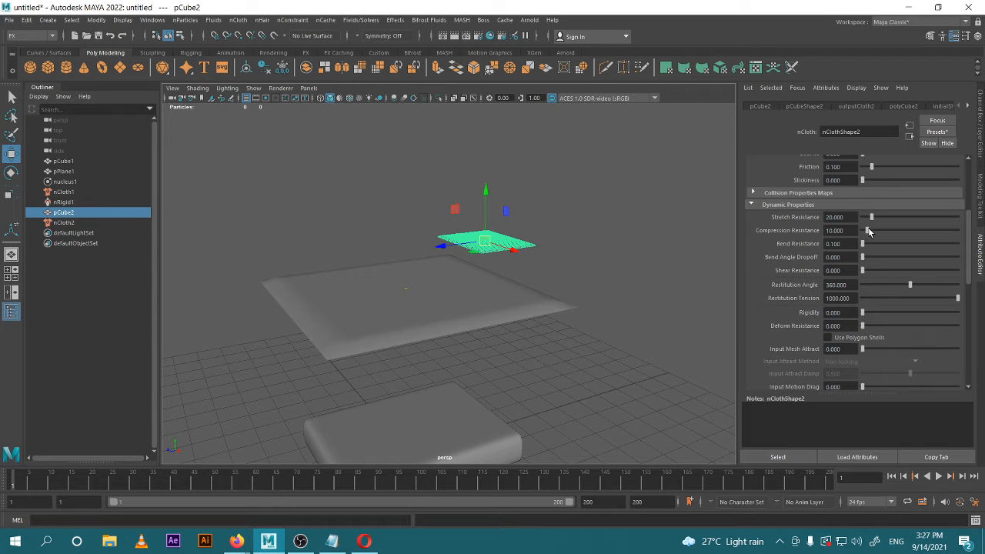
pyautogui.moveTo(868, 230); pyautogui.dragTo(903, 231)
pyautogui.click(939, 477)
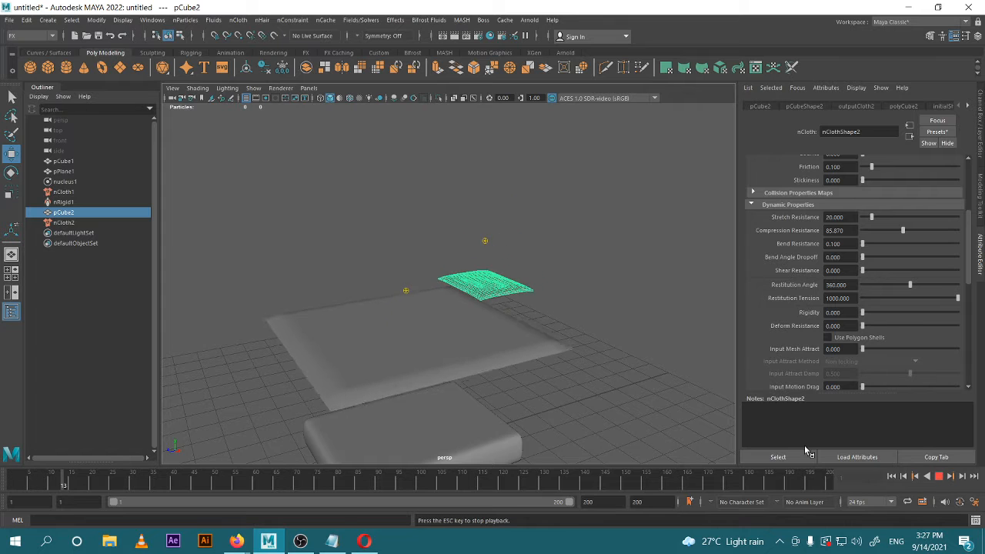
pyautogui.keyDown('alt'); pyautogui.moveTo(668, 341); pyautogui.dragTo(679, 298, button='middle'); pyautogui.keyUp('alt')
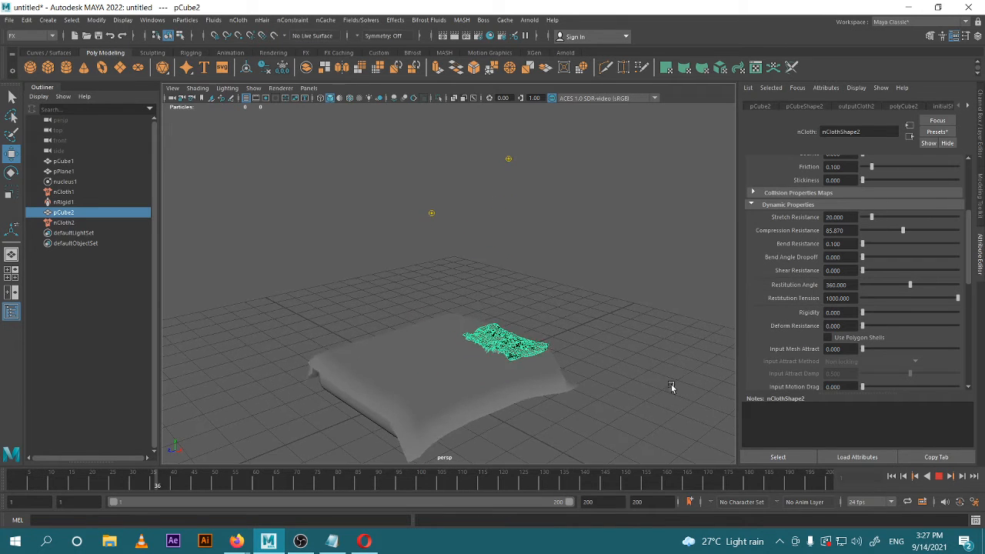
pyautogui.click(939, 477)
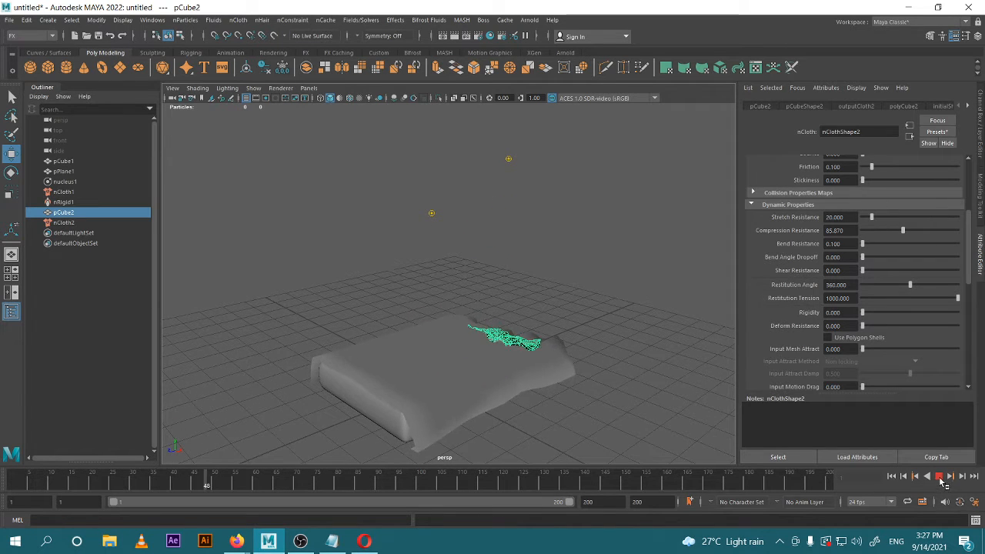
pyautogui.click(891, 476)
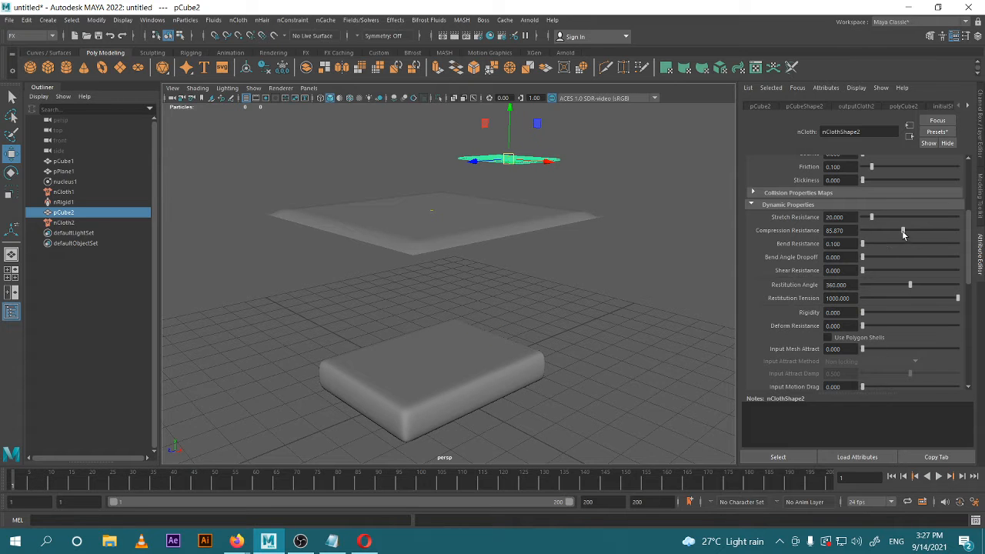
# - Lower the thin slab nCloth's Compression Resistance to 0, test the simulation, and return to frame 1
pyautogui.moveTo(903, 234); pyautogui.dragTo(866, 233)
pyautogui.click(939, 476)
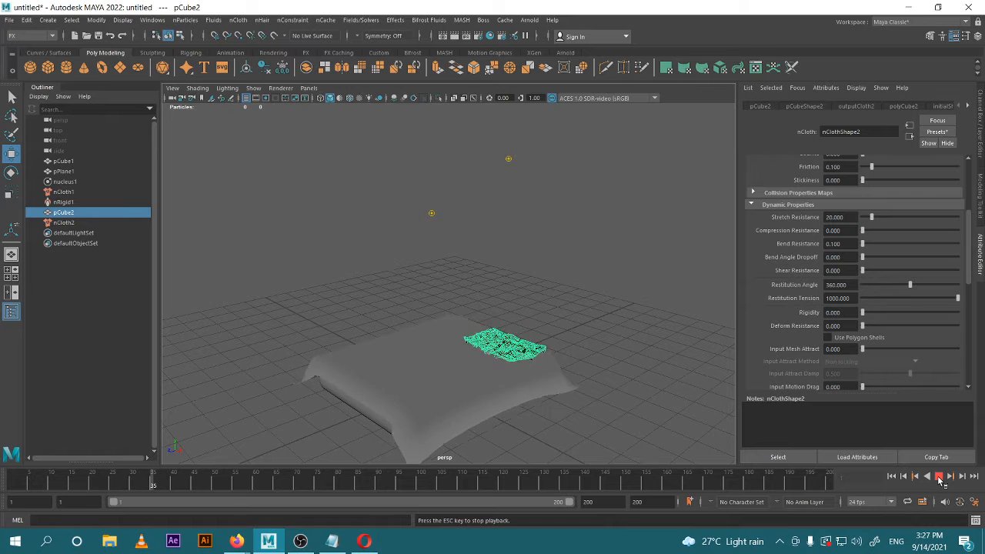
pyautogui.click(939, 478)
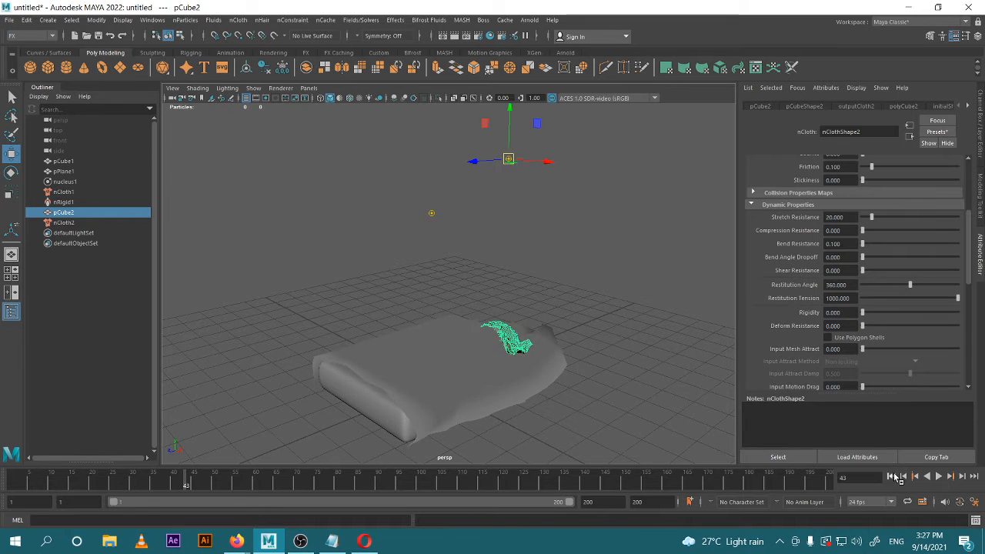
pyautogui.click(892, 477)
# - Set the thin slab nCloth's Compression Resistance to 10 and its Rigidity to 10
pyautogui.click(838, 230)
pyautogui.moveTo(839, 230); pyautogui.dragTo(758, 239)
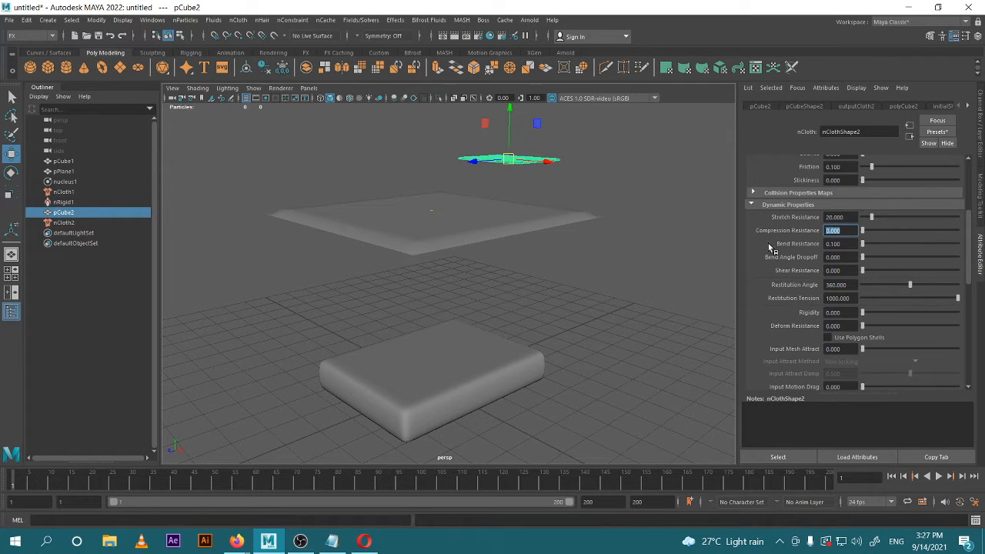
pyautogui.write('10')
pyautogui.press('Return')
pyautogui.moveTo(842, 314); pyautogui.dragTo(793, 308)
pyautogui.write('10')
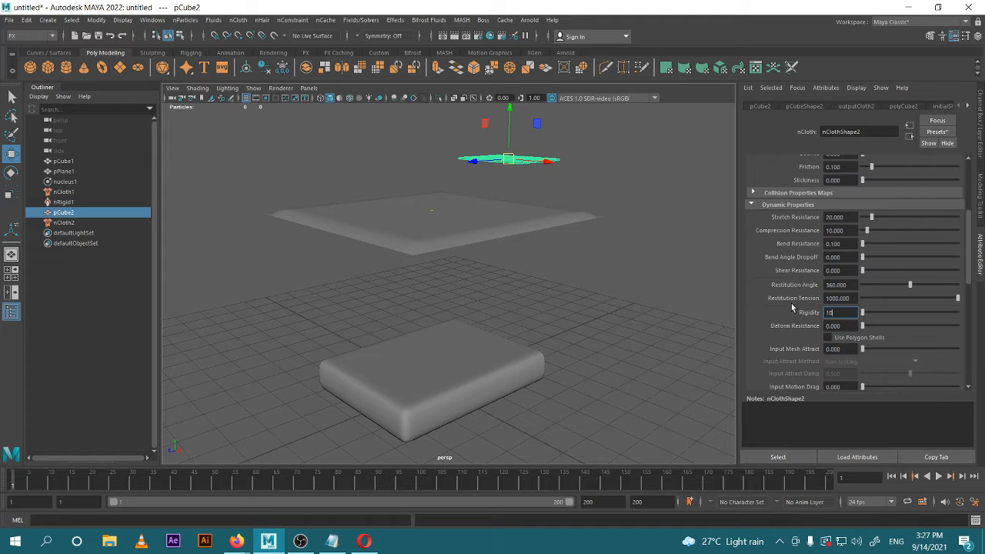
pyautogui.press('Return')
pyautogui.scroll(-4, 639, 292)
pyautogui.keyDown('alt'); pyautogui.moveTo(626, 292); pyautogui.dragTo(639, 301); pyautogui.keyUp('alt')
pyautogui.scroll(3, 621, 318)
pyautogui.scroll(2, 617, 320)
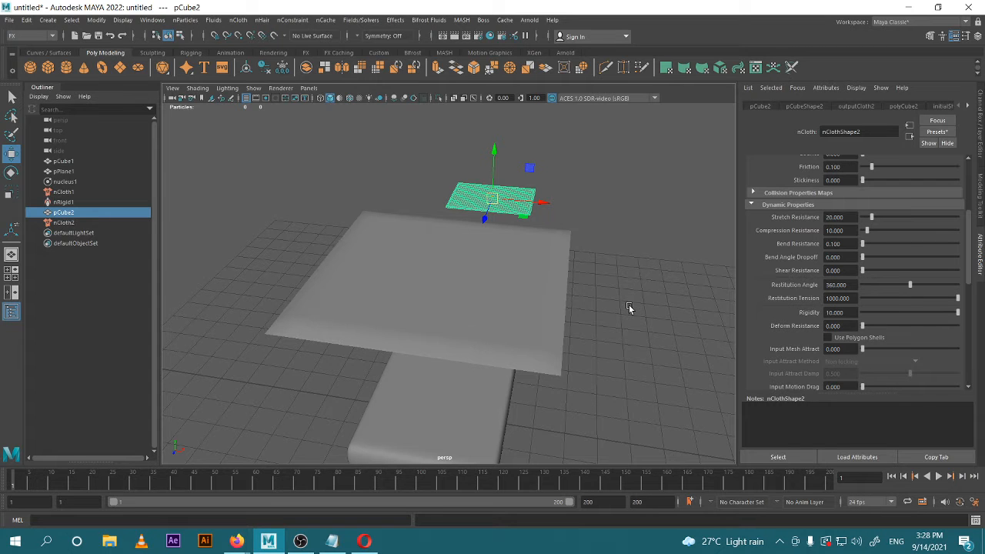
# - Play the simulation and stop it once the thin slab has landed to inspect its shape on the draped cloth
pyautogui.keyDown('alt'); pyautogui.moveTo(629, 305); pyautogui.dragTo(608, 302); pyautogui.keyUp('alt')
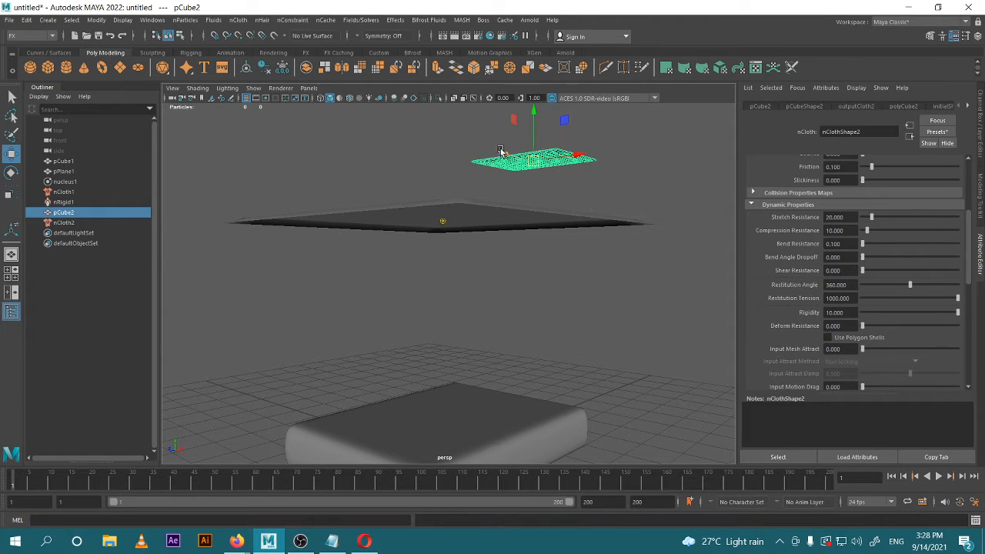
pyautogui.moveTo(664, 275)
pyautogui.keyDown('alt'); pyautogui.mouseDown()
pyautogui.moveTo(642, 286)
pyautogui.moveTo(660, 292)
pyautogui.mouseUp(); pyautogui.keyUp('alt')
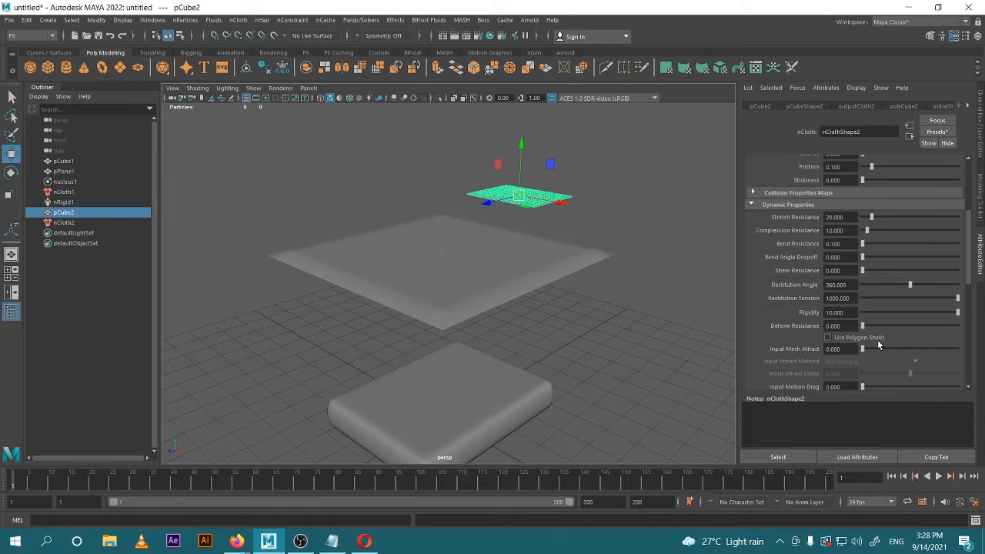
pyautogui.click(939, 477)
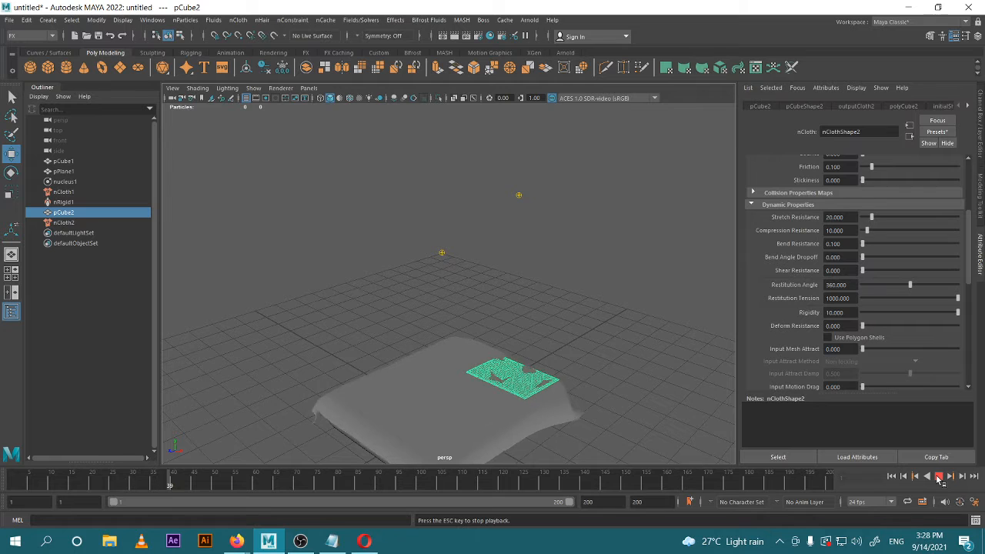
pyautogui.click(939, 477)
pyautogui.scroll(5, 577, 349)
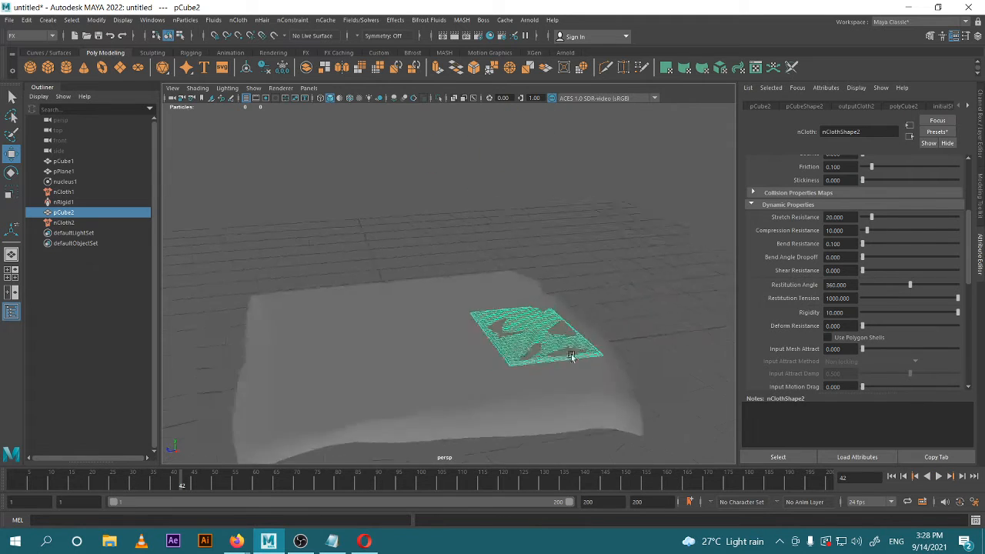
pyautogui.keyDown('alt'); pyautogui.moveTo(571, 356); pyautogui.dragTo(519, 315); pyautogui.keyUp('alt')
pyautogui.keyDown('alt'); pyautogui.moveTo(429, 314); pyautogui.dragTo(575, 332); pyautogui.keyUp('alt')
# - Lower the thin slab nCloth's Rigidity to 4.402, test it in the simulation, and return to frame 1
pyautogui.moveTo(959, 314); pyautogui.dragTo(905, 313)
pyautogui.click(891, 476)
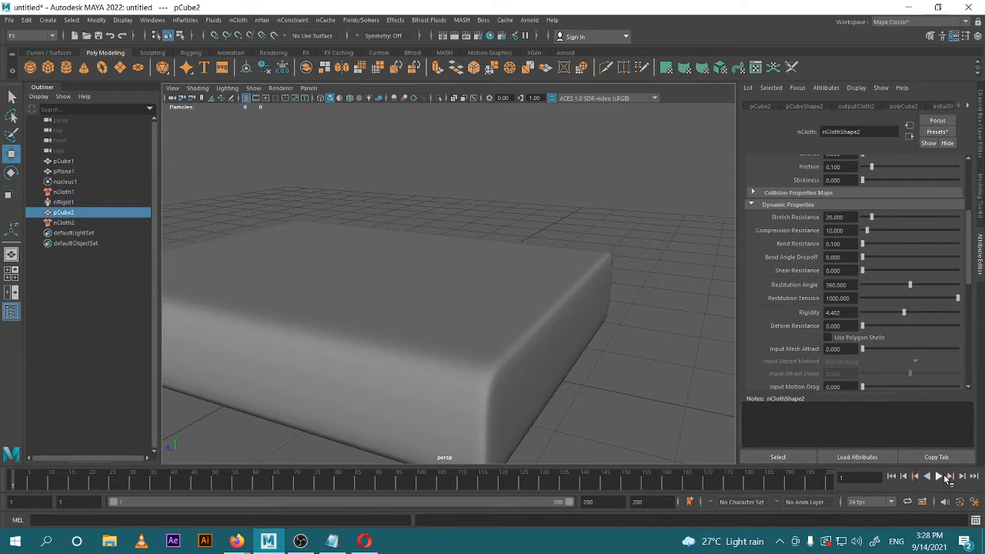
pyautogui.click(942, 475)
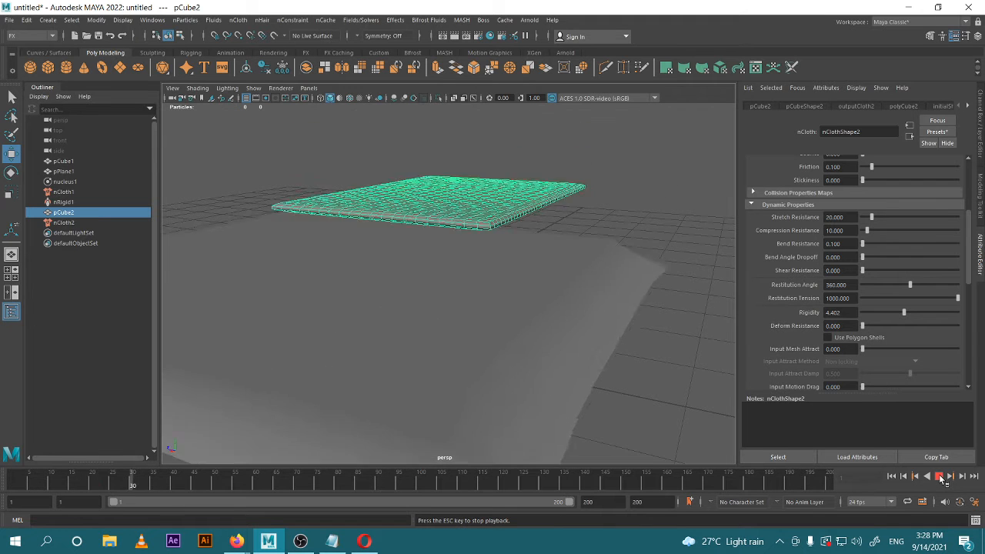
pyautogui.click(941, 476)
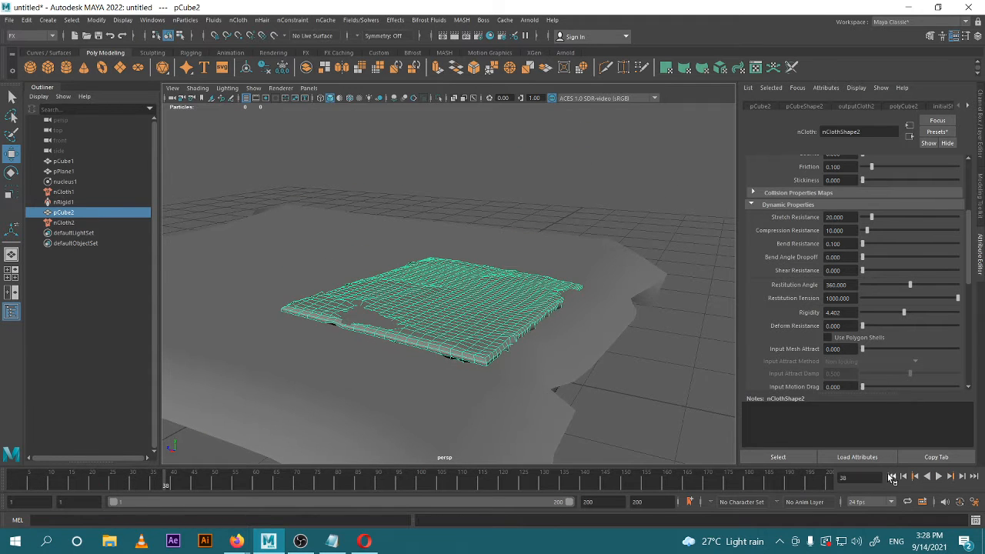
pyautogui.click(891, 476)
# - Reduce the thin slab nCloth's Rigidity to 2.5 and bring the slab, cloth plane and rounded base into view
pyautogui.moveTo(905, 313); pyautogui.dragTo(886, 313)
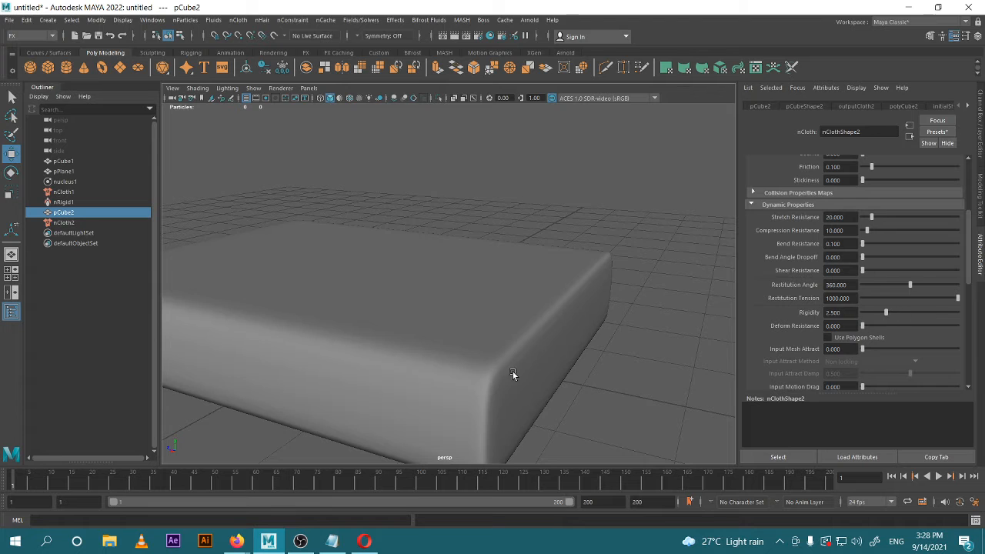
pyautogui.keyDown('alt'); pyautogui.moveTo(513, 375); pyautogui.dragTo(602, 336); pyautogui.keyUp('alt')
pyautogui.keyDown('alt'); pyautogui.moveTo(602, 336); pyautogui.dragTo(552, 336, button='right'); pyautogui.keyUp('alt')
pyautogui.keyDown('alt'); pyautogui.moveTo(552, 337); pyautogui.dragTo(605, 339); pyautogui.keyUp('alt')
pyautogui.scroll(3, 587, 352)
pyautogui.scroll(-2, 571, 328)
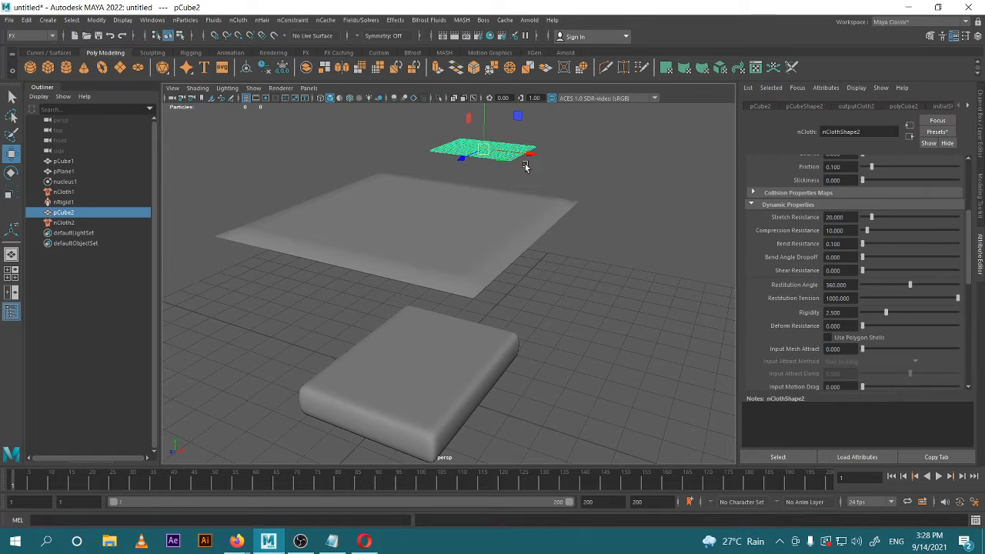
# - Browse the nCloth presets offered for the thin slab, including beachBall, burlap and chainMail, without applying one
pyautogui.click(943, 136)
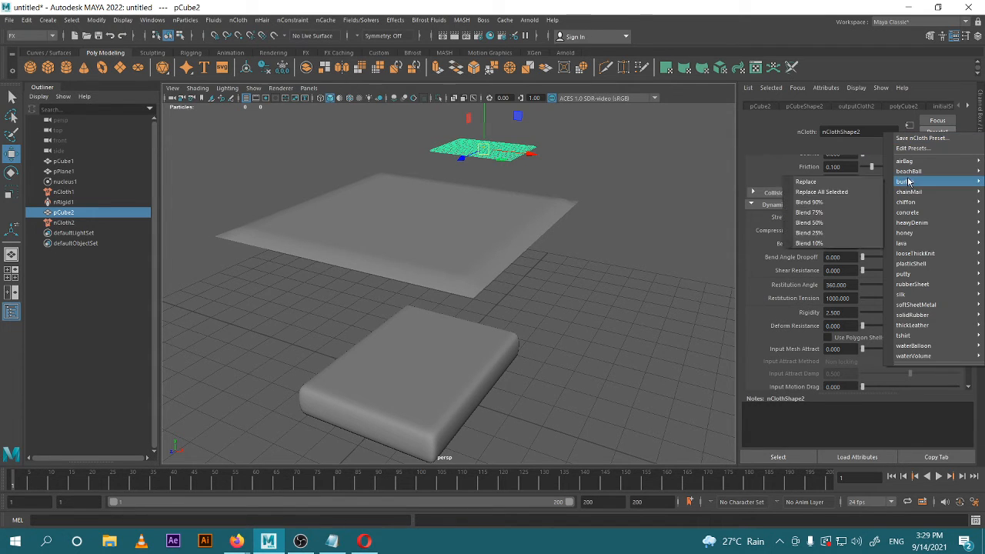
pyautogui.moveTo(917, 173)
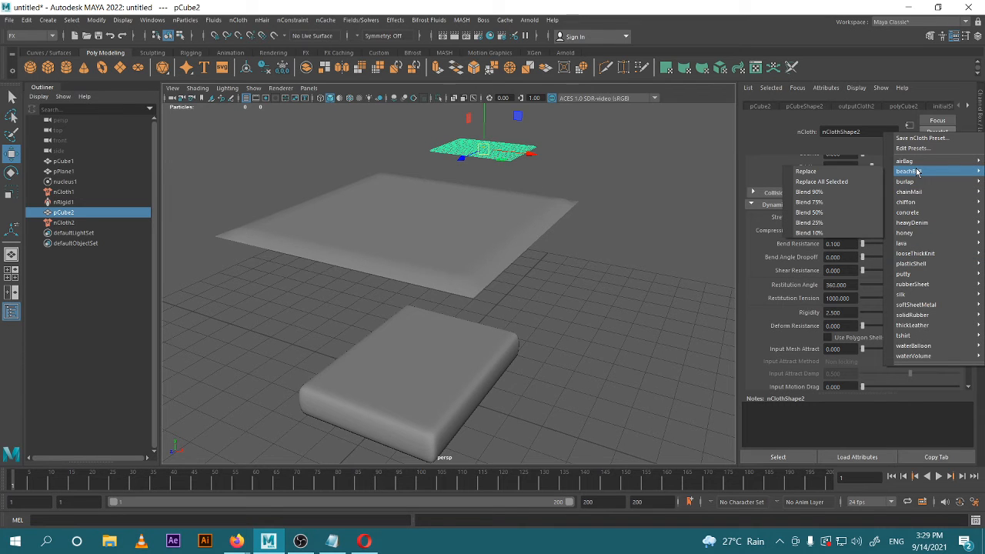
pyautogui.moveTo(915, 267)
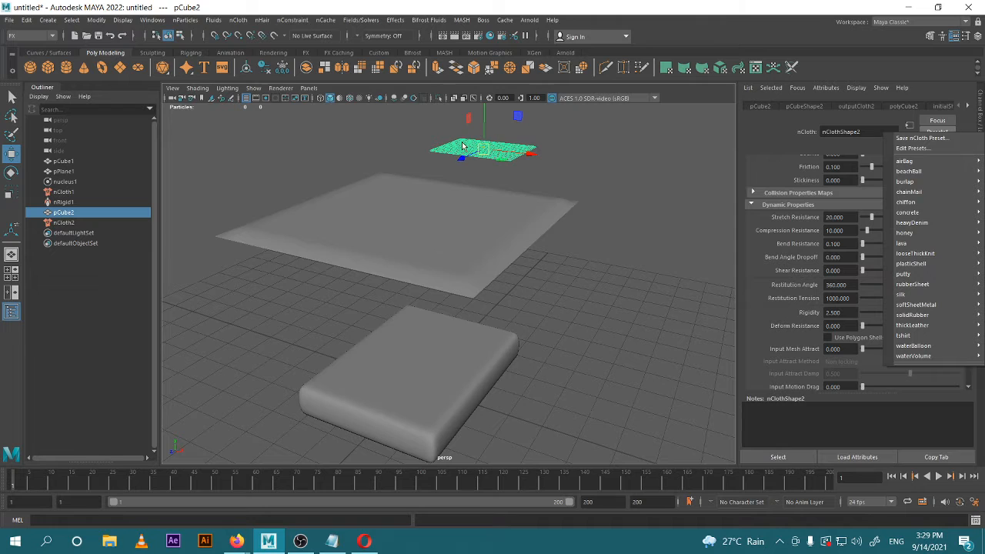
pyautogui.moveTo(947, 163)
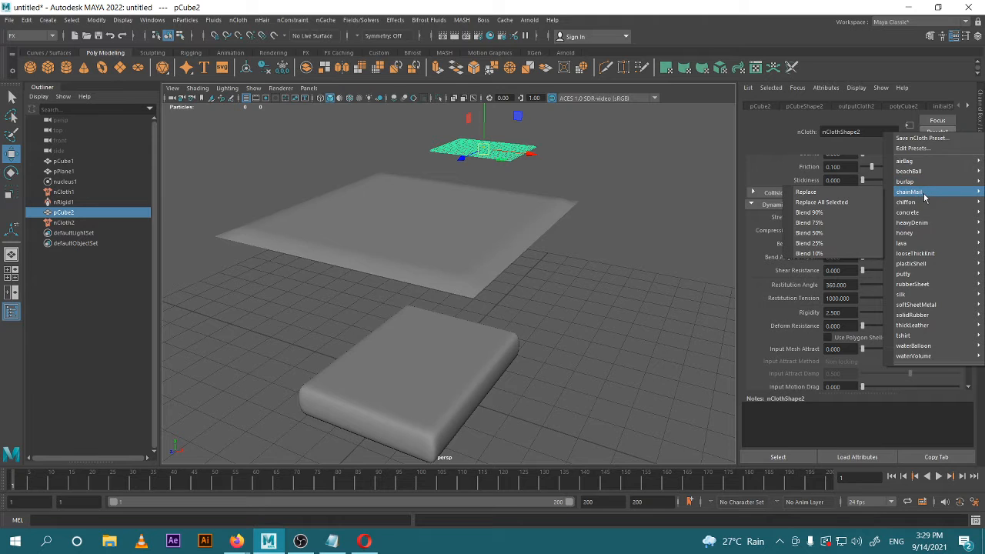
pyautogui.moveTo(920, 211)
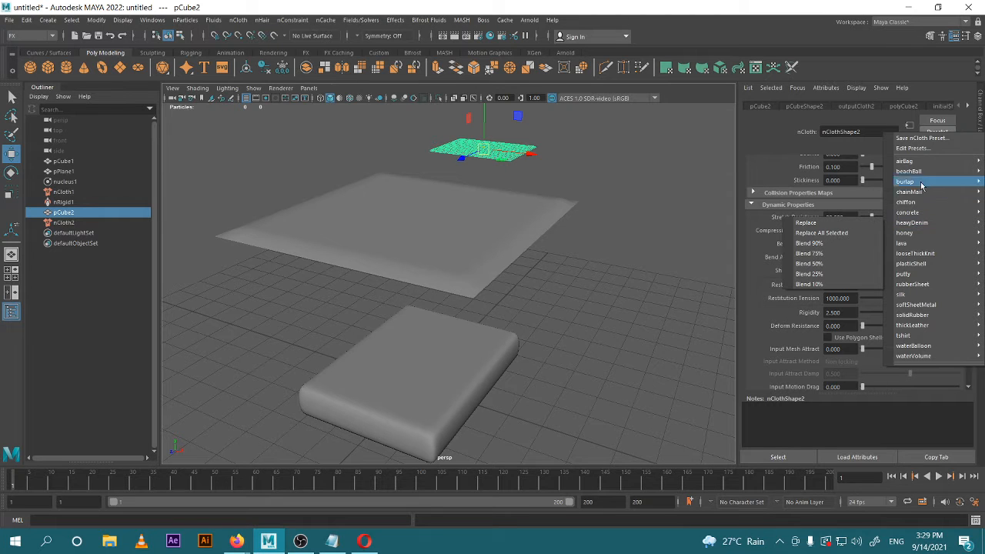
pyautogui.click(756, 137)
pyautogui.click(608, 154)
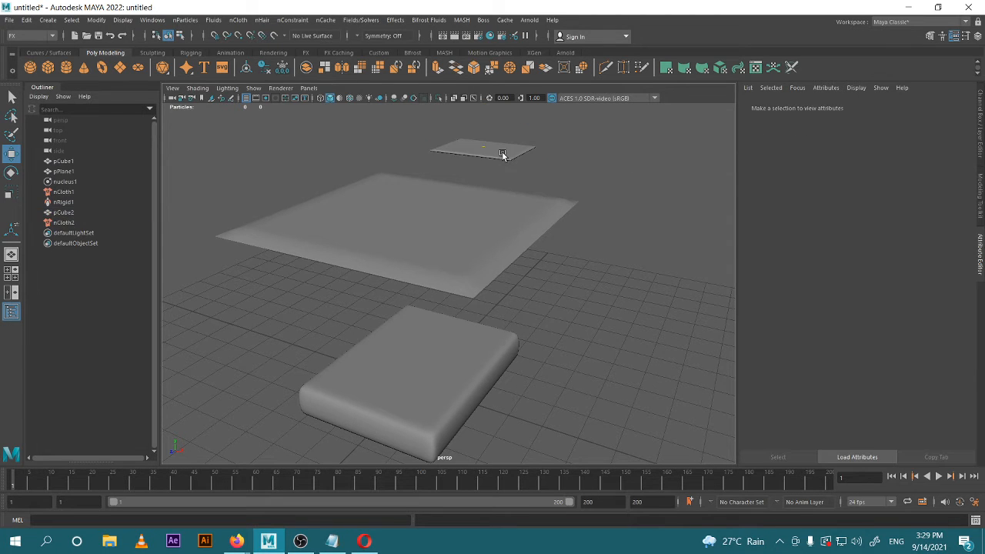
# - Reselect the thin slab and review its Collisions and Dynamic Properties attributes along with the putty and silk presets
pyautogui.click(502, 152)
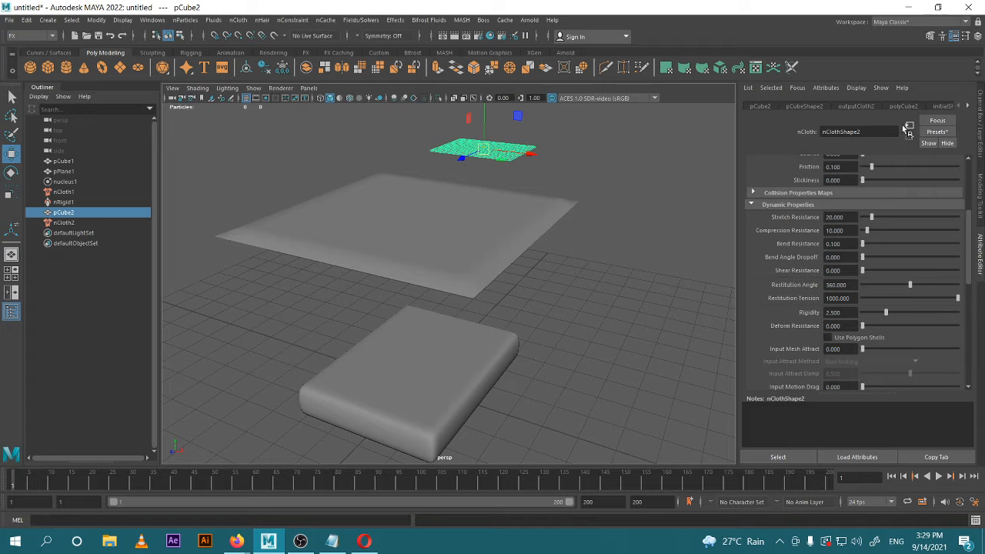
pyautogui.scroll(3, 791, 160)
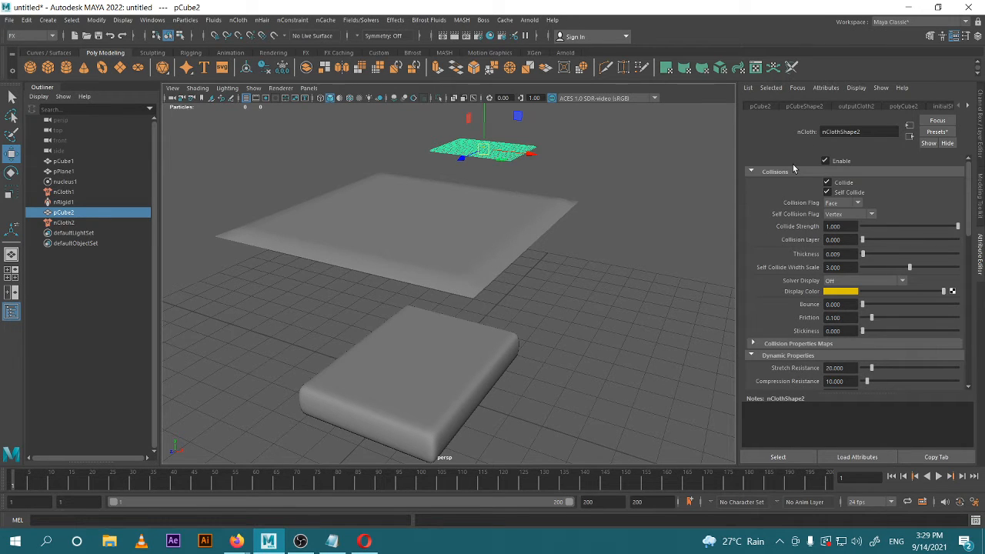
pyautogui.scroll(-5, 794, 169)
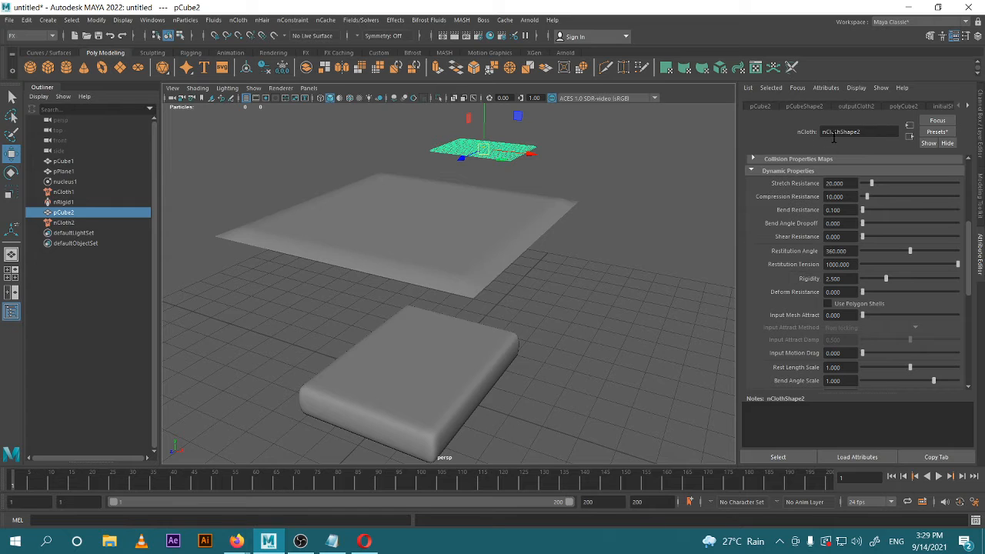
pyautogui.click(938, 134)
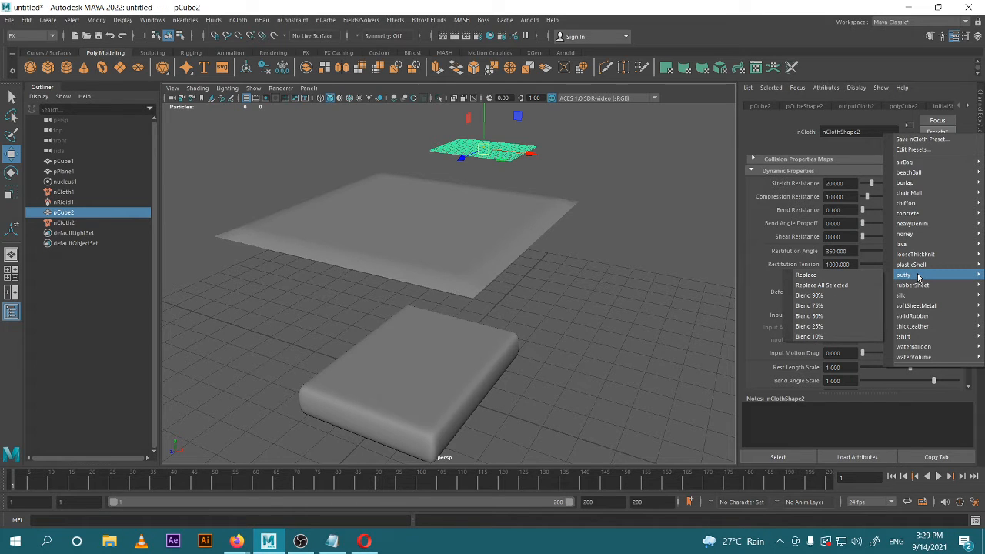
pyautogui.moveTo(918, 297)
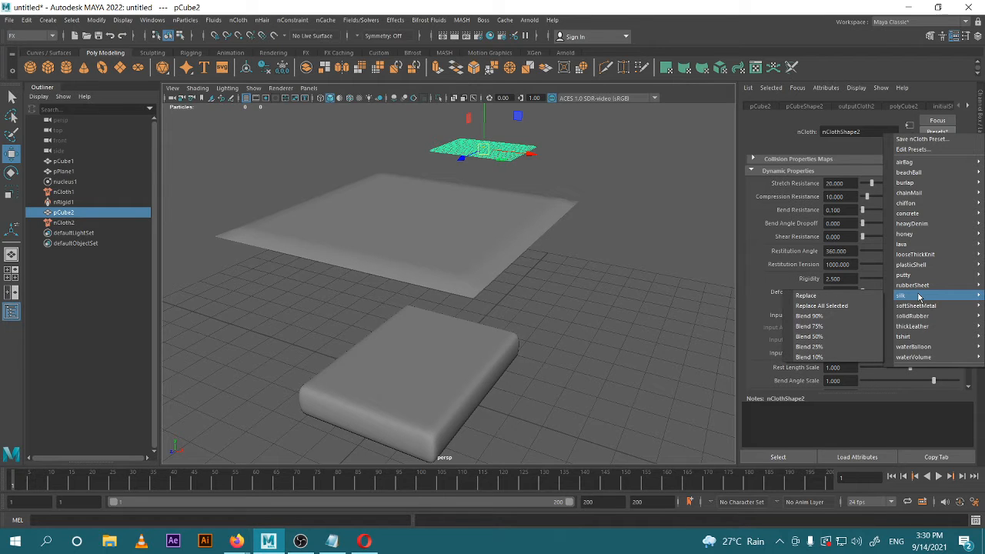
pyautogui.click(773, 221)
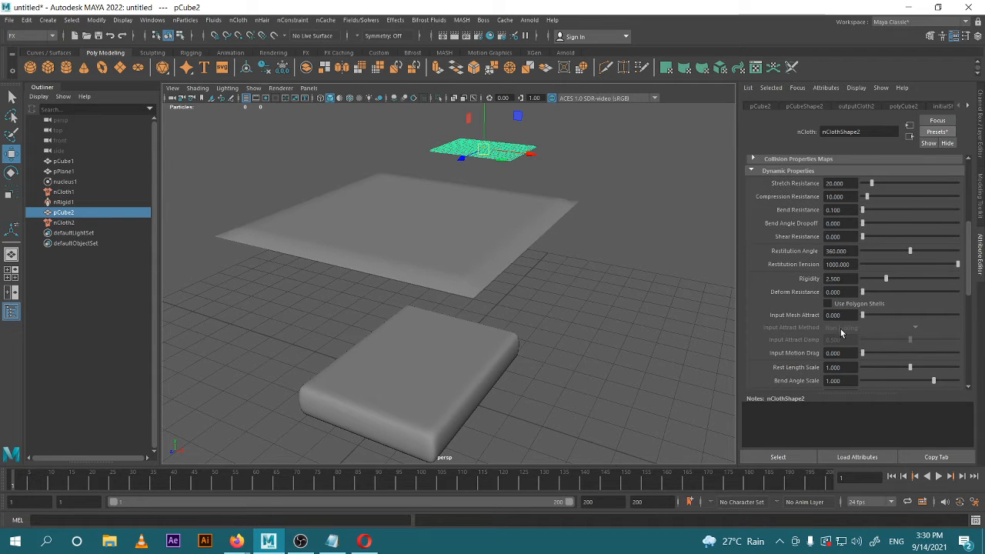
pyautogui.scroll(-5, 841, 333)
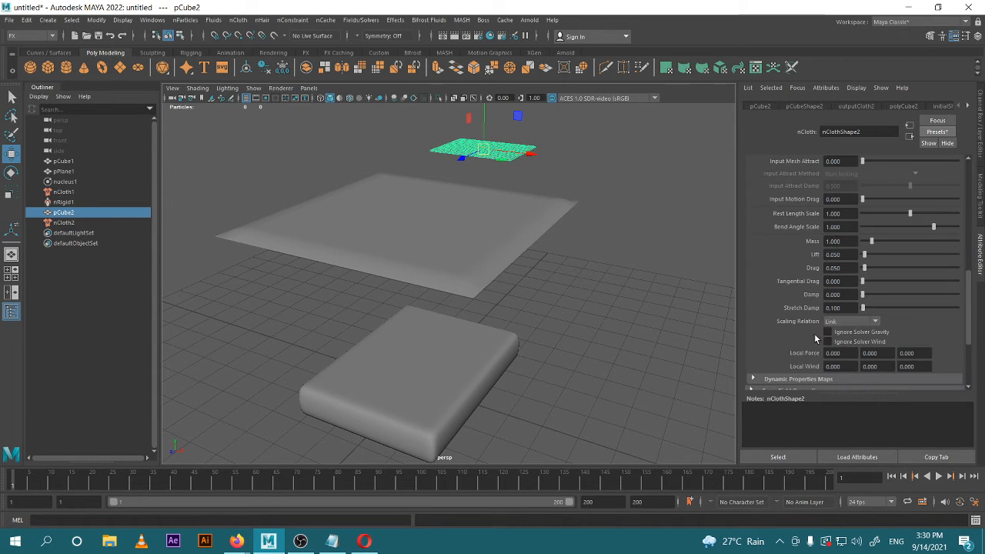
pyautogui.scroll(3, 838, 295)
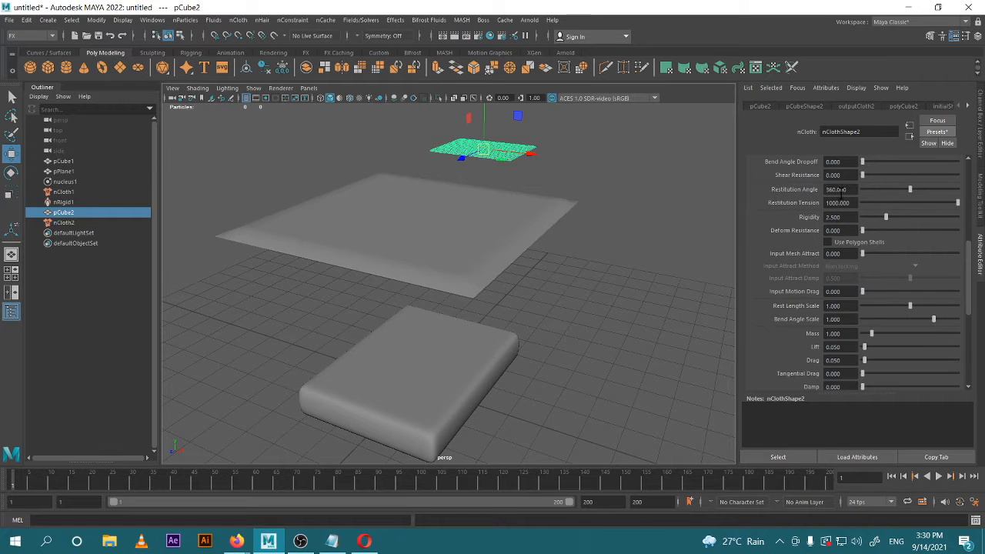
pyautogui.scroll(3, 854, 229)
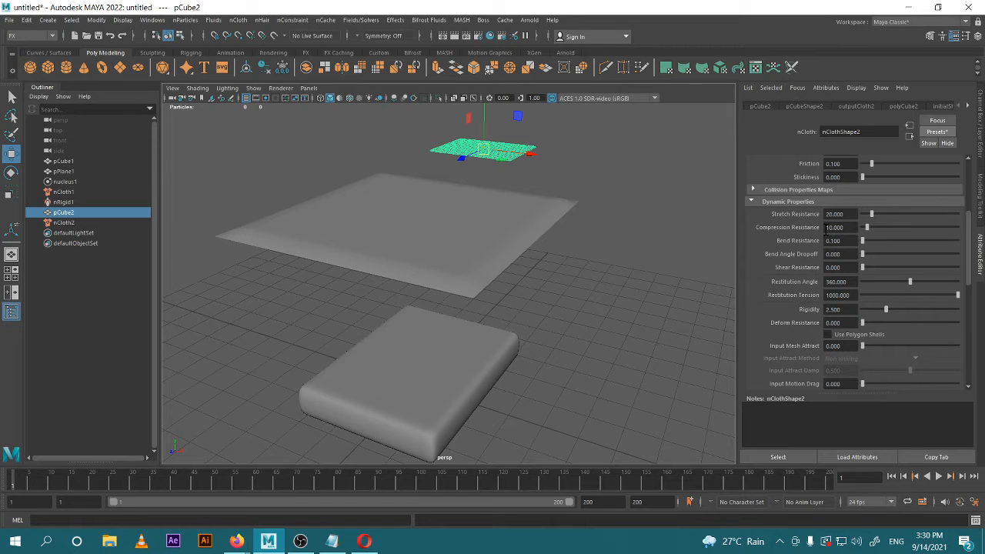
# - Replace the thin slab nCloth's attributes with the silk preset and review the resulting dynamic properties
pyautogui.click(931, 132)
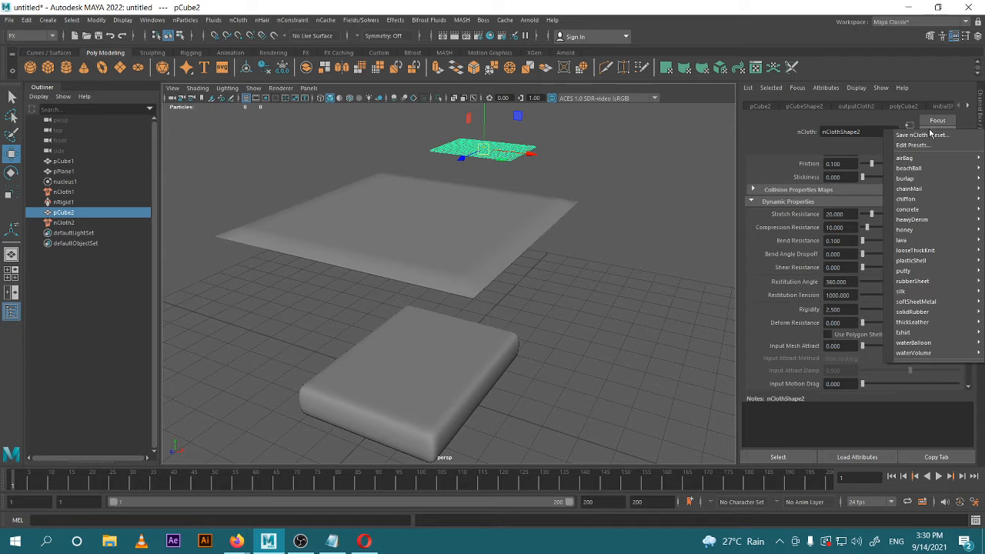
pyautogui.moveTo(927, 294)
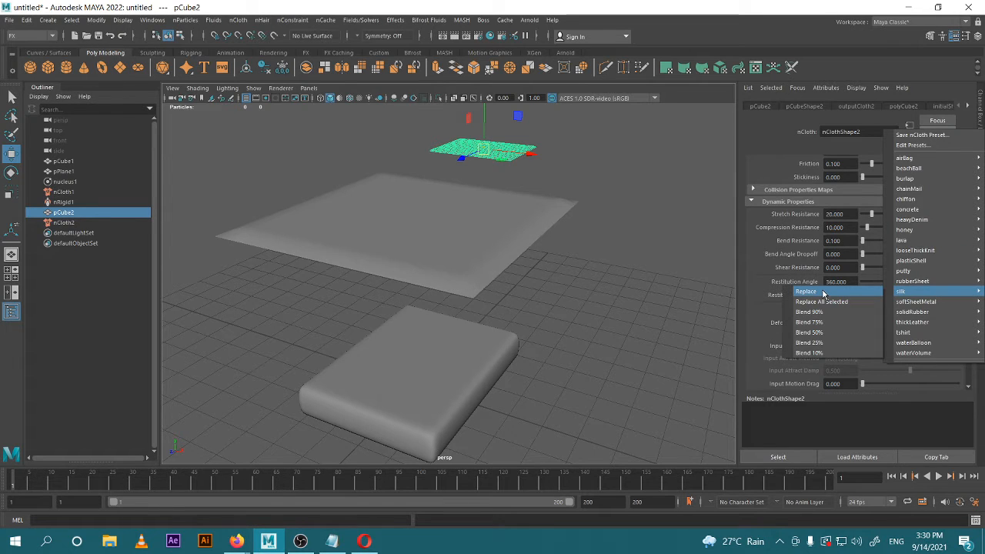
pyautogui.click(823, 293)
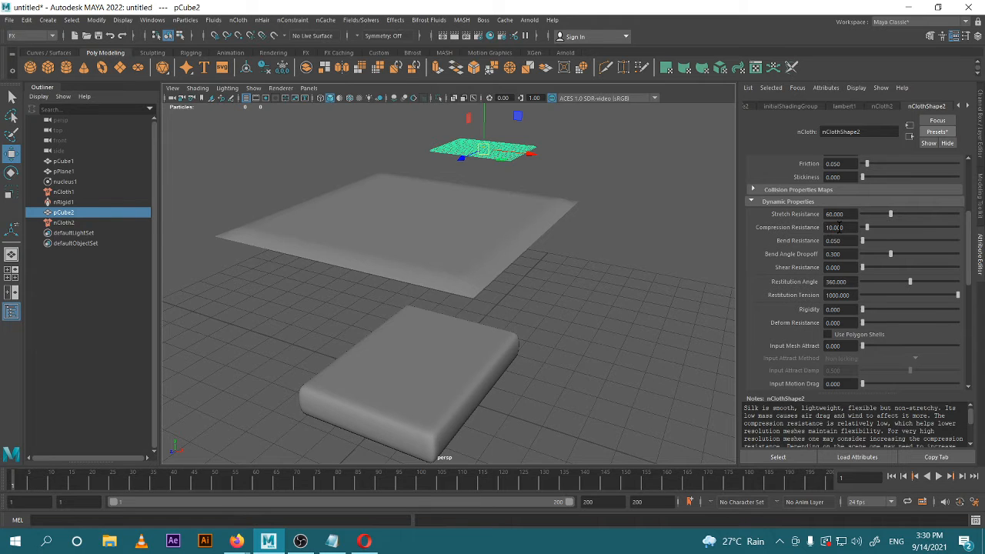
pyautogui.scroll(-3, 847, 280)
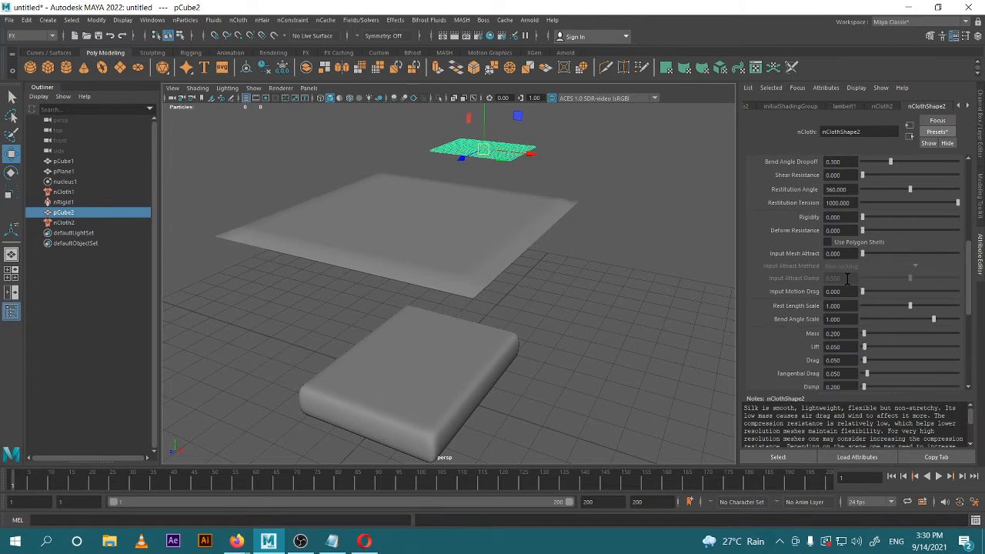
pyautogui.scroll(-2, 823, 295)
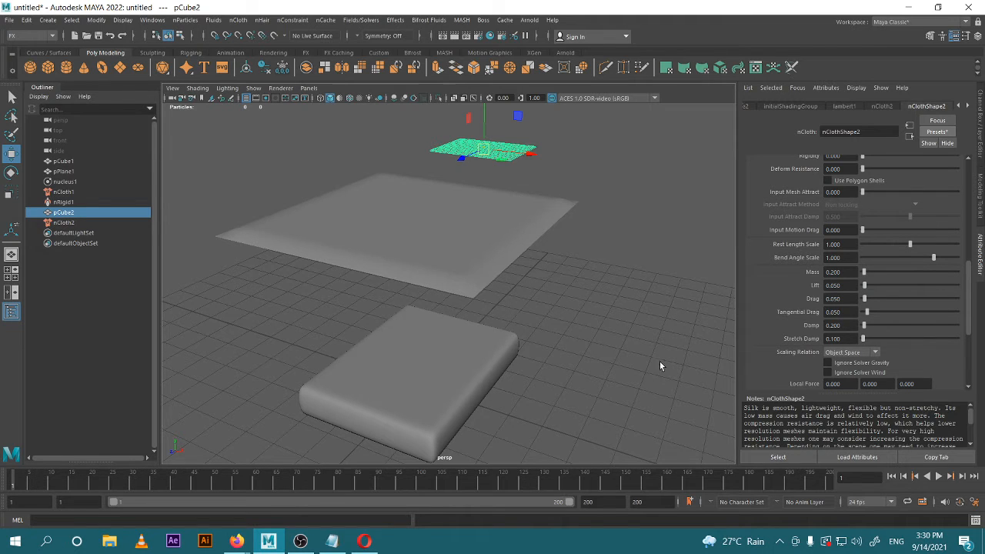
# - Play the simulation to inspect how the silk slab settles on the draped cloth, and return to frame 1
pyautogui.click(939, 477)
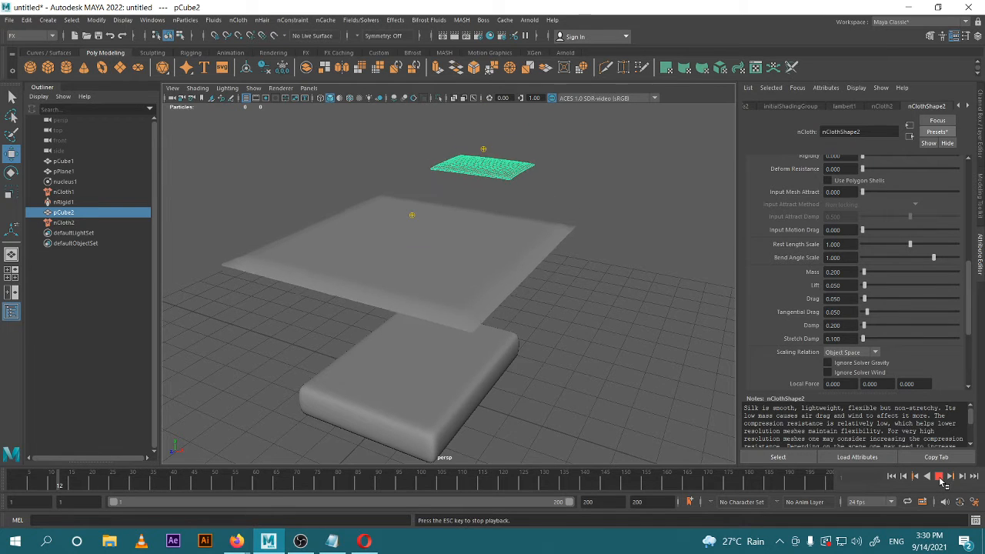
pyautogui.click(641, 389)
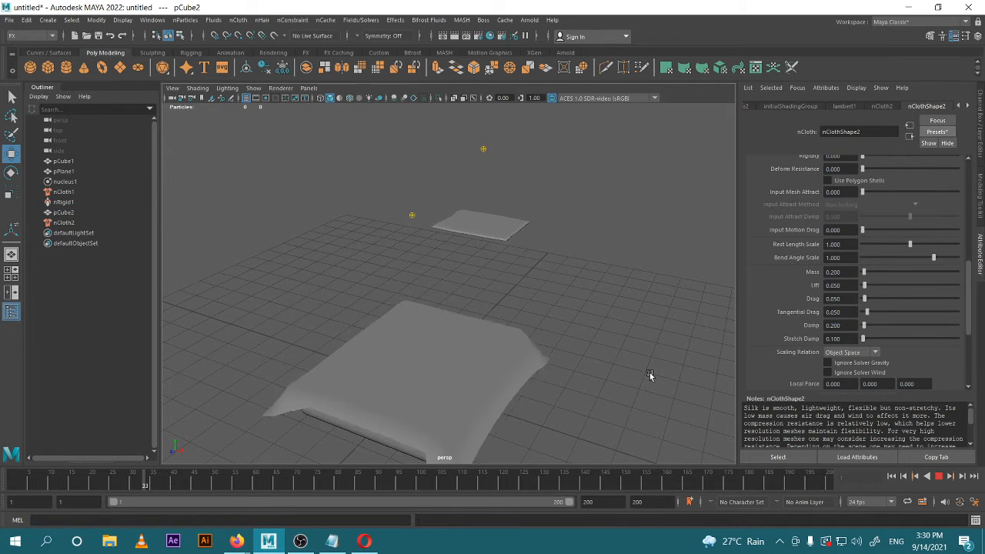
pyautogui.keyDown('alt'); pyautogui.moveTo(635, 352); pyautogui.dragTo(649, 337); pyautogui.keyUp('alt')
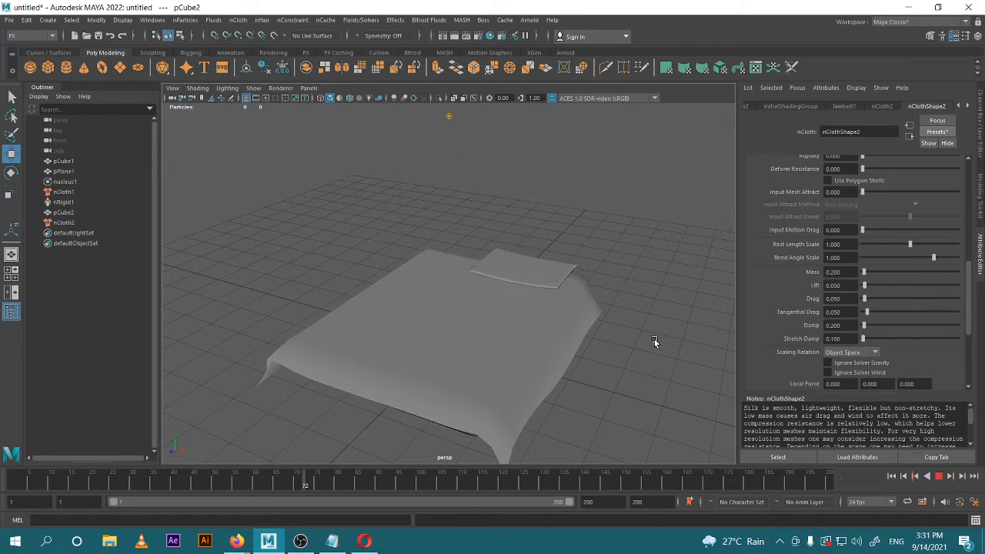
pyautogui.scroll(4, 638, 334)
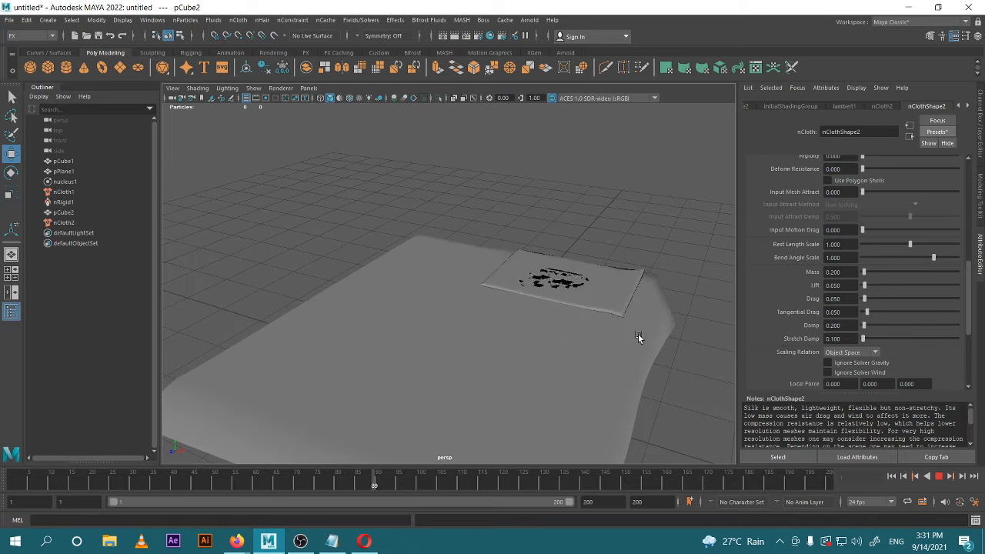
pyautogui.keyDown('alt'); pyautogui.moveTo(601, 331); pyautogui.dragTo(576, 321); pyautogui.keyUp('alt')
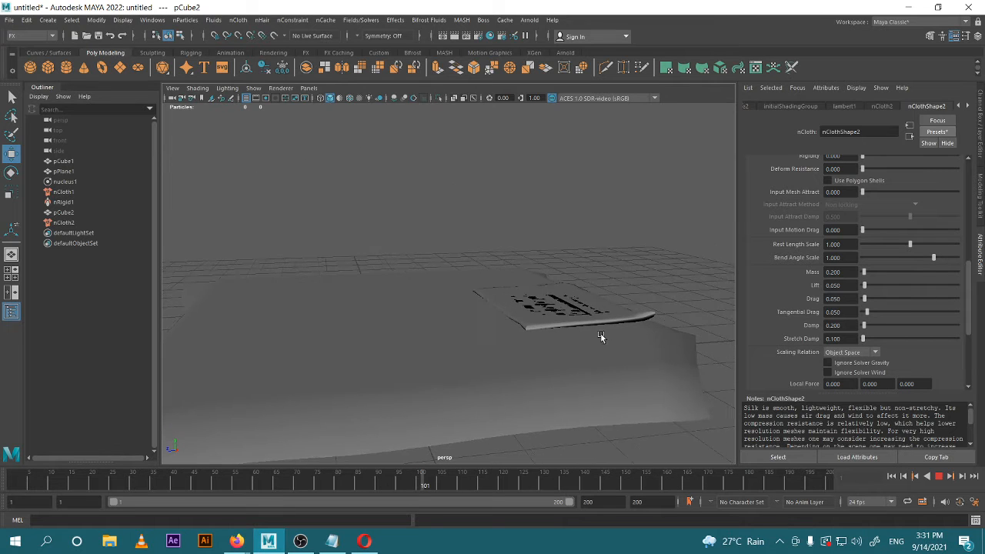
pyautogui.click(939, 477)
pyautogui.click(893, 477)
# - Select the thin slab and set its nCloth pressure to 0.2, keeping the Manual Pressure Setting method
pyautogui.scroll(-5, 648, 344)
pyautogui.keyDown('alt'); pyautogui.moveTo(648, 344); pyautogui.dragTo(600, 350); pyautogui.keyUp('alt')
pyautogui.click(528, 213)
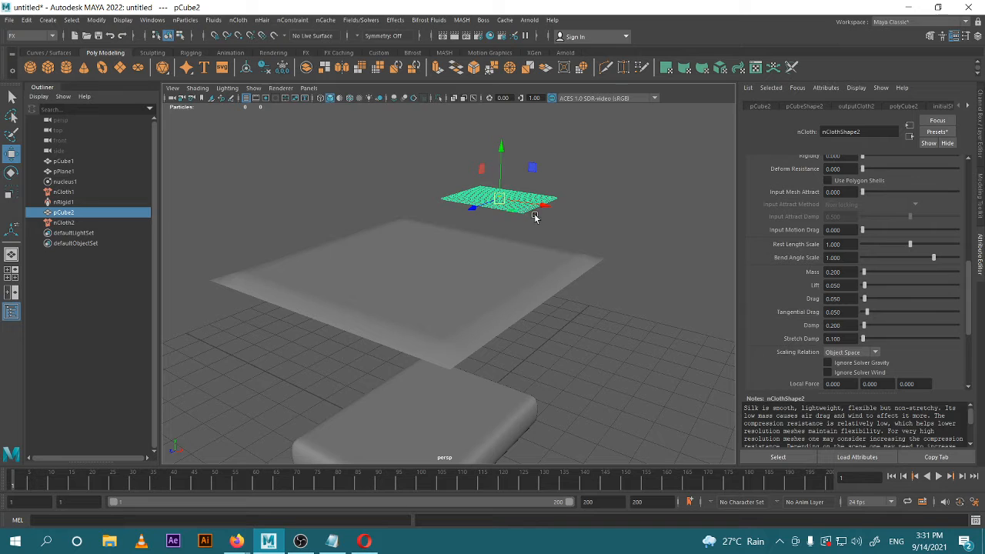
pyautogui.scroll(-5, 786, 321)
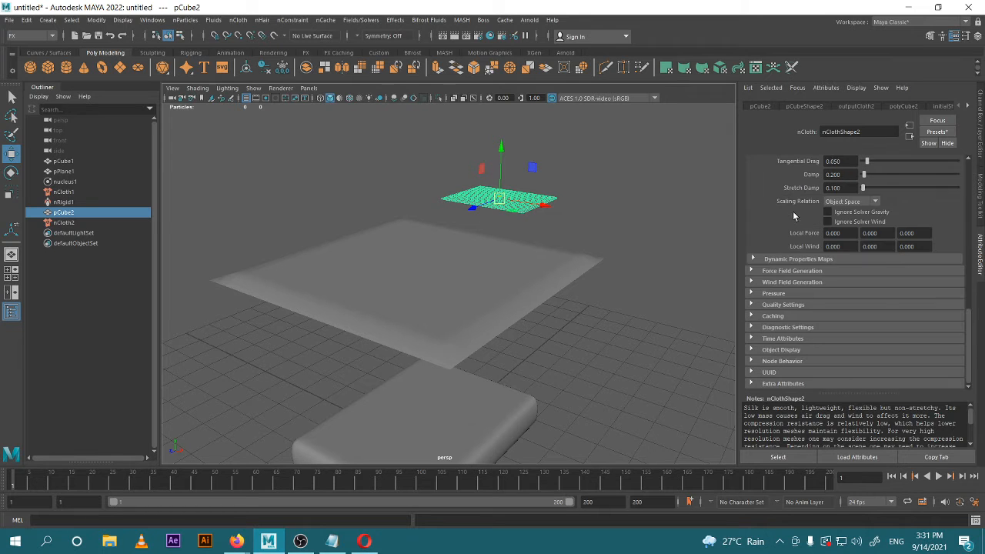
pyautogui.click(772, 293)
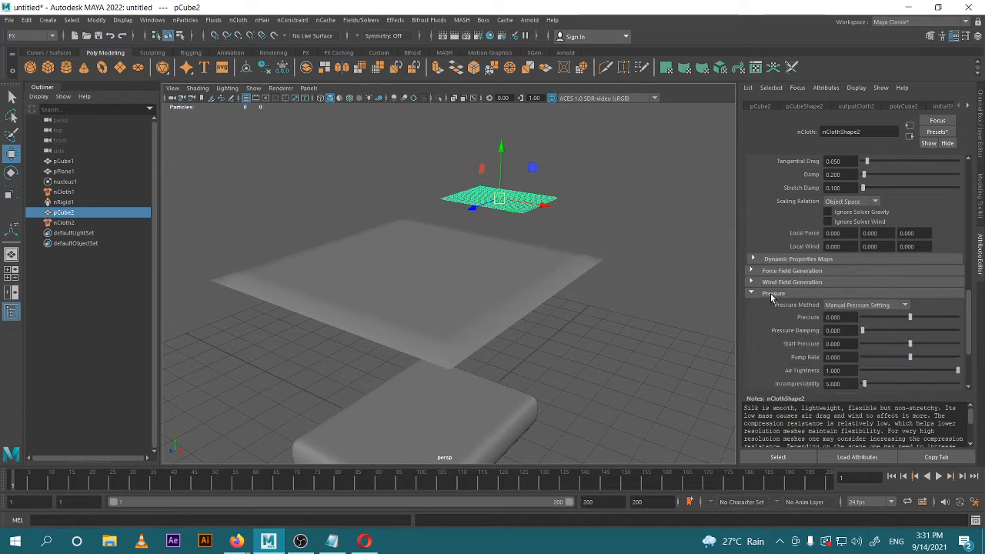
pyautogui.scroll(-2, 791, 296)
pyautogui.scroll(-1, 791, 294)
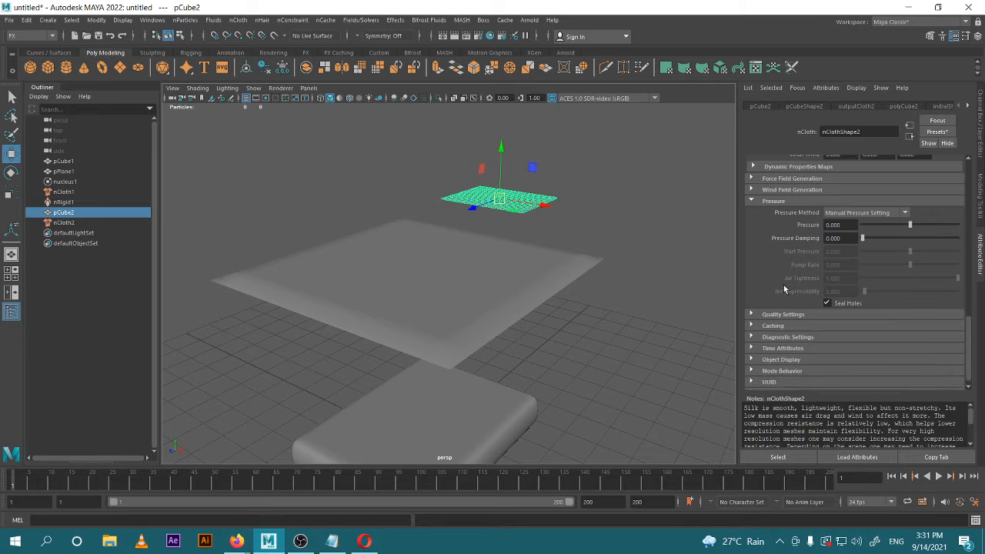
pyautogui.click(893, 213)
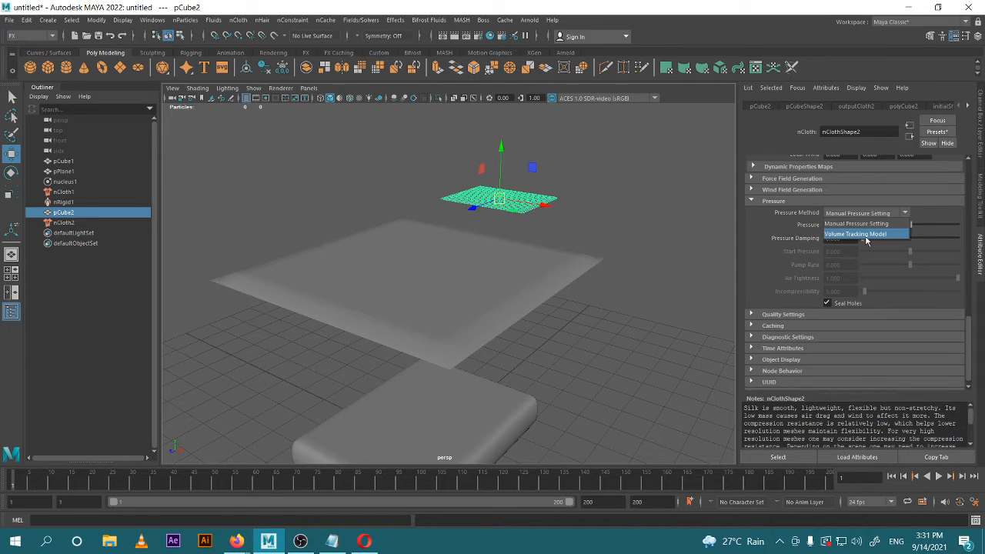
pyautogui.click(905, 223)
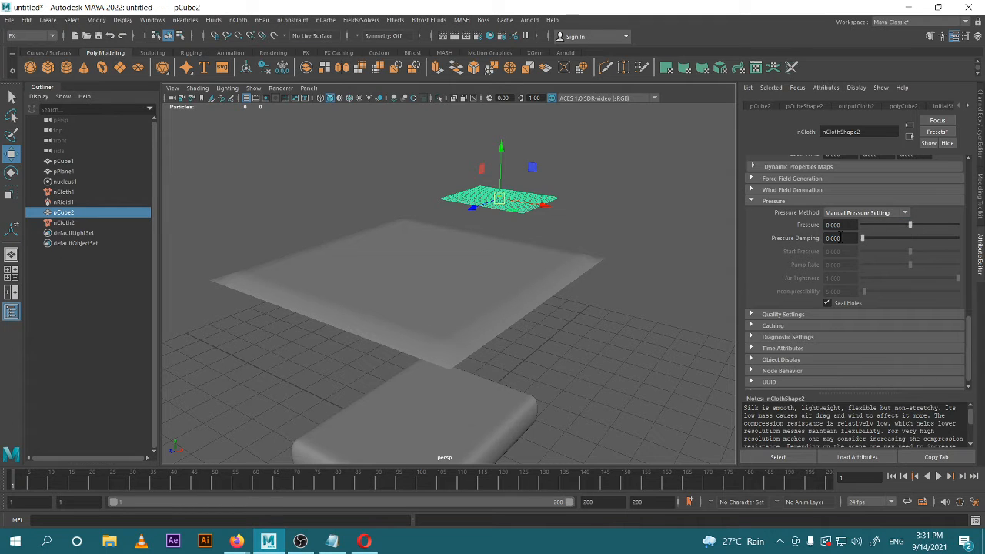
pyautogui.click(845, 225)
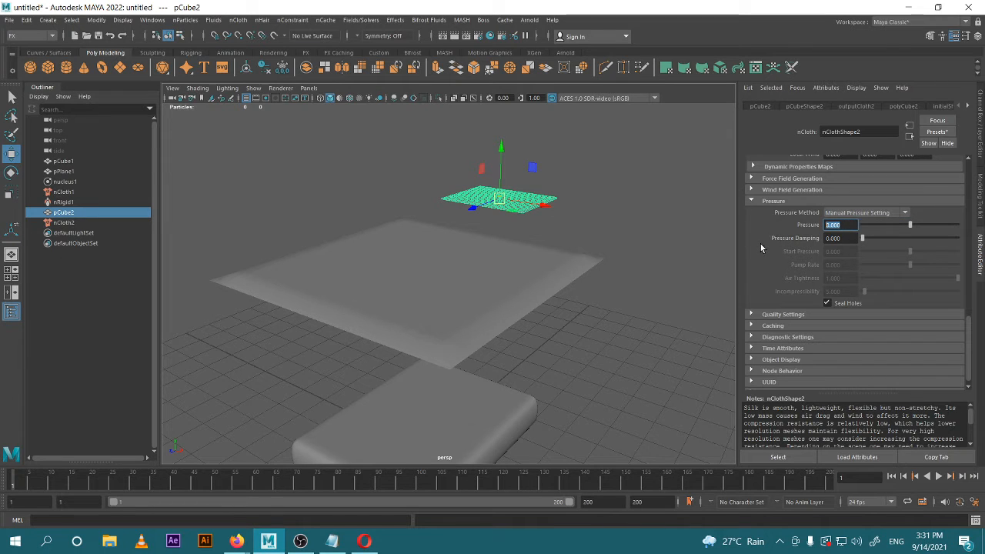
pyautogui.write('0.2')
pyautogui.press('Return')
# - Play the simulation to inspect the pressurised slab landing on the draped cloth, and return to frame 1
pyautogui.click(939, 477)
pyautogui.click(687, 345)
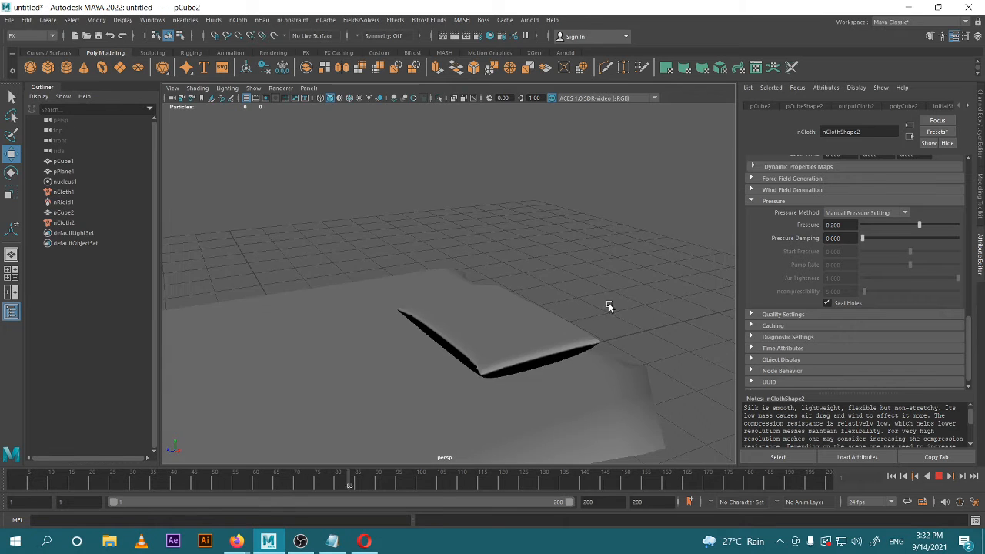
pyautogui.click(939, 477)
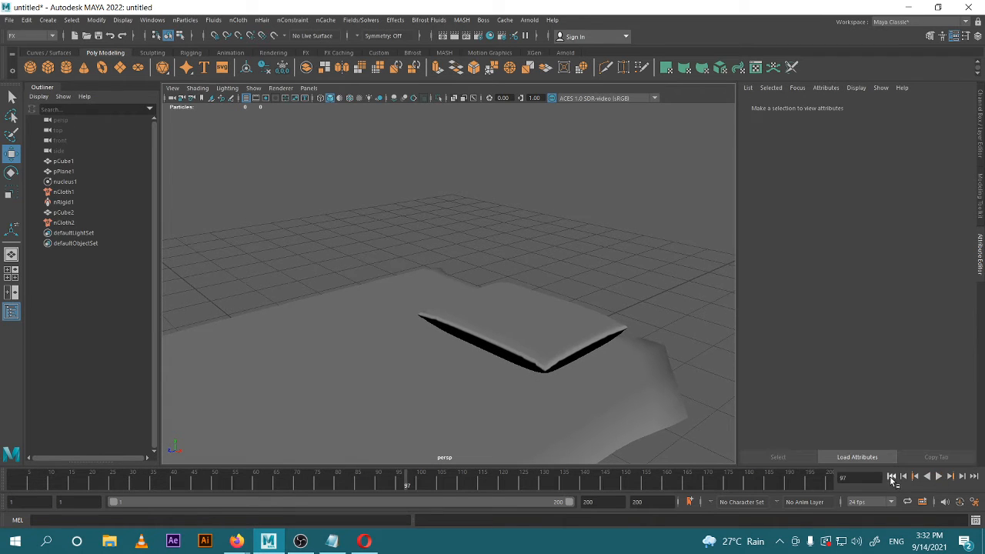
pyautogui.click(891, 476)
# - Reselect the thin slab, replay the simulation to inspect its inflated shape from the side, and rewind to frame 1
pyautogui.keyDown('alt'); pyautogui.moveTo(555, 271); pyautogui.dragTo(616, 323, button='middle'); pyautogui.keyUp('alt')
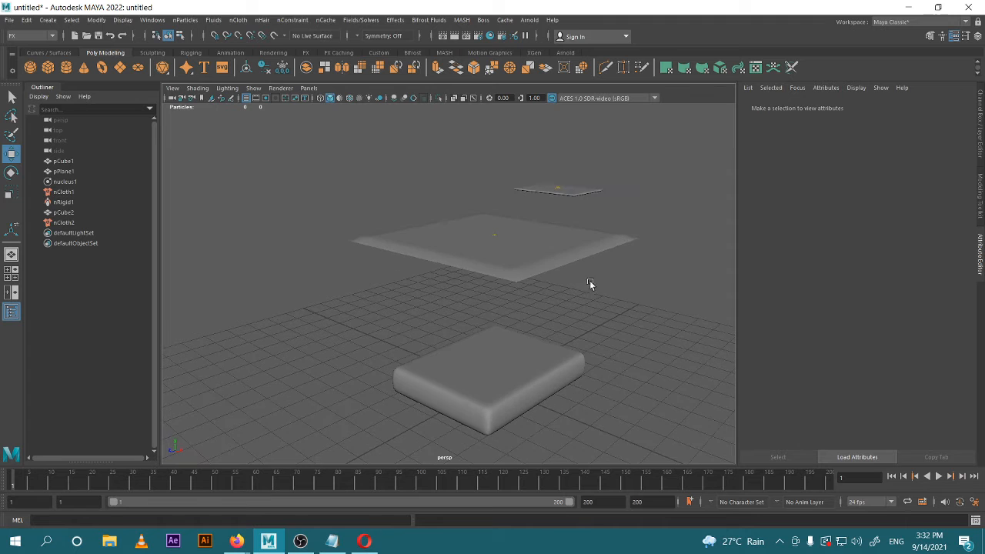
pyautogui.click(594, 196)
pyautogui.keyDown('alt'); pyautogui.moveTo(593, 195); pyautogui.dragTo(547, 304); pyautogui.keyUp('alt')
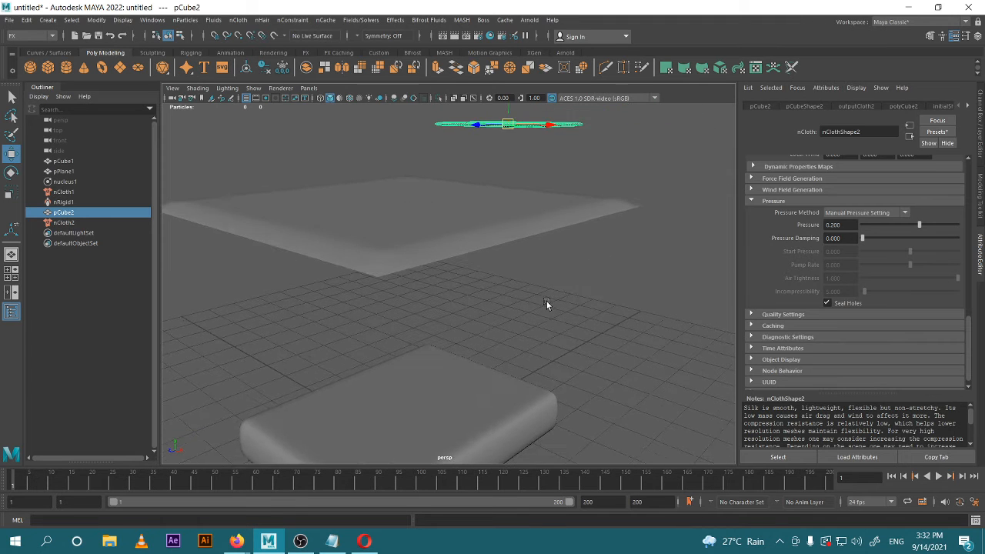
pyautogui.click(938, 476)
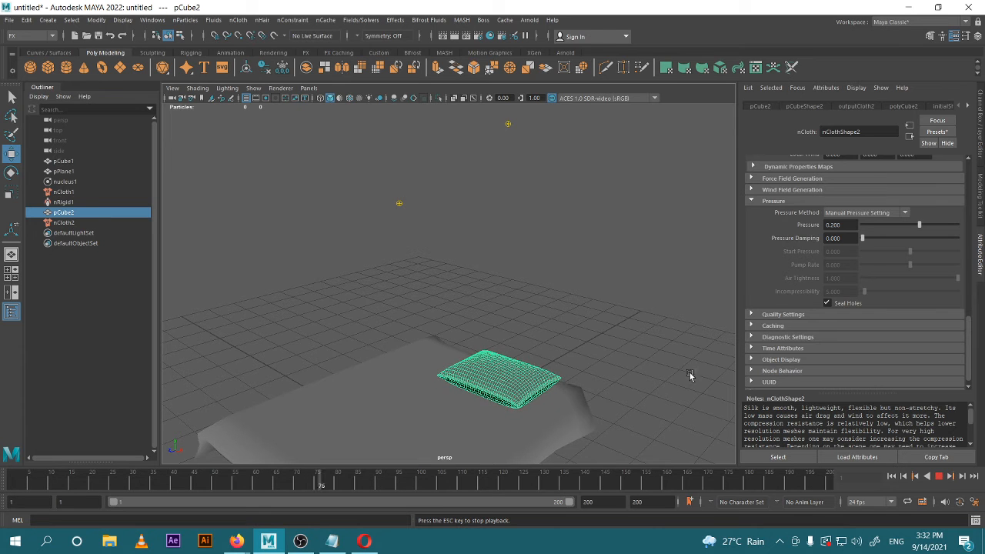
pyautogui.click(656, 378)
pyautogui.moveTo(652, 317)
pyautogui.keyDown('alt'); pyautogui.mouseDown(button='middle')
pyautogui.moveTo(642, 305)
pyautogui.moveTo(650, 315)
pyautogui.mouseUp(button='middle'); pyautogui.keyUp('alt')
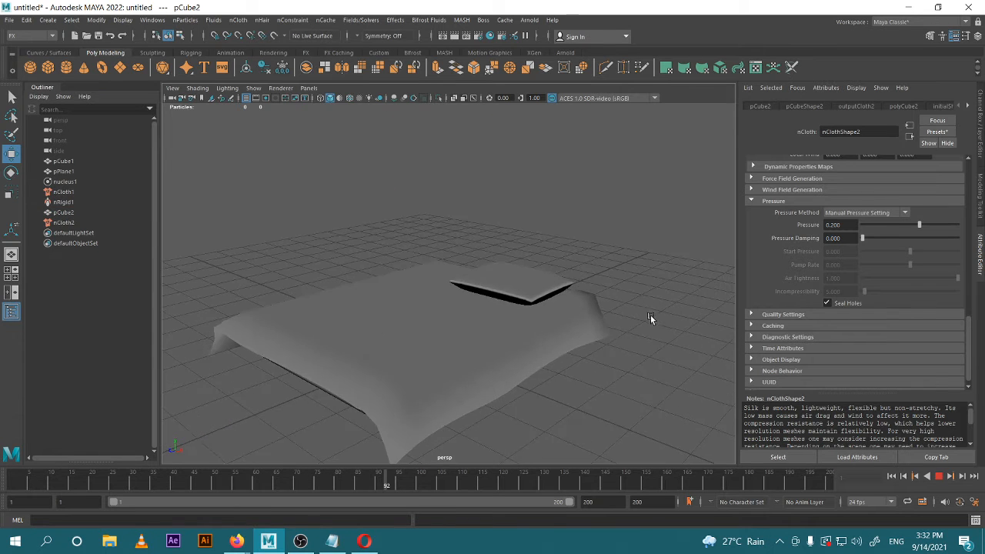
pyautogui.keyDown('alt'); pyautogui.moveTo(650, 316); pyautogui.dragTo(580, 305); pyautogui.keyUp('alt')
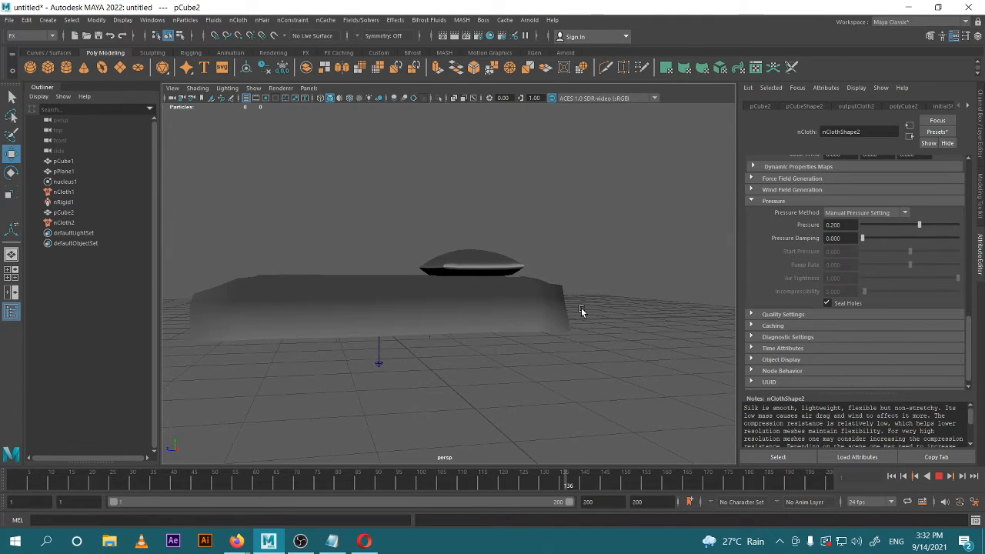
pyautogui.scroll(2, 582, 309)
pyautogui.click(939, 479)
pyautogui.click(892, 477)
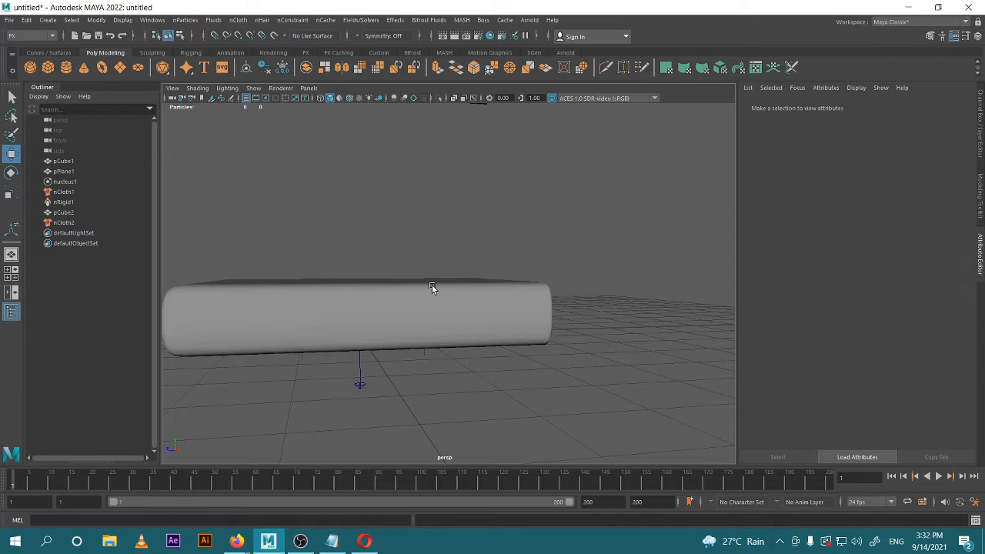
# - Duplicate the thin slab, place the copy beside the original, and play the simulation briefly to test it
pyautogui.moveTo(433, 285)
pyautogui.keyDown('alt'); pyautogui.mouseDown()
pyautogui.moveTo(433, 251)
pyautogui.moveTo(499, 288)
pyautogui.moveTo(568, 240)
pyautogui.moveTo(585, 244)
pyautogui.moveTo(488, 244)
pyautogui.moveTo(437, 217)
pyautogui.moveTo(554, 236)
pyautogui.moveTo(481, 218)
pyautogui.mouseUp(); pyautogui.keyUp('alt')
pyautogui.click(589, 197)
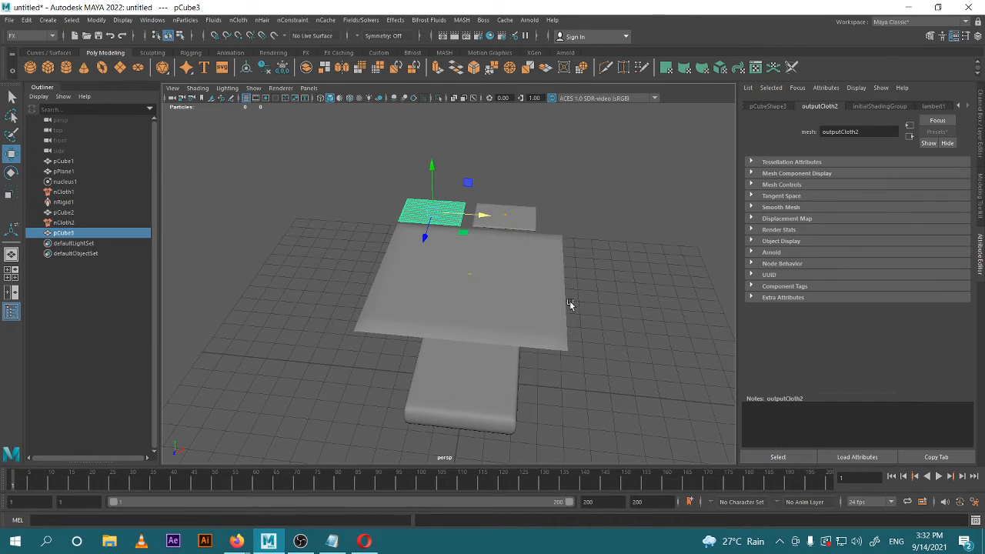
pyautogui.click(938, 477)
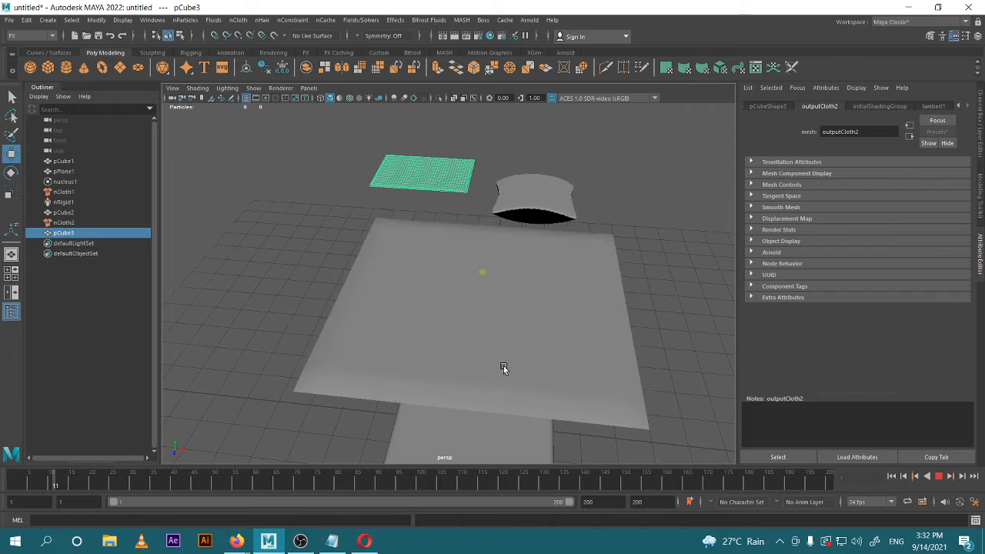
pyautogui.click(891, 476)
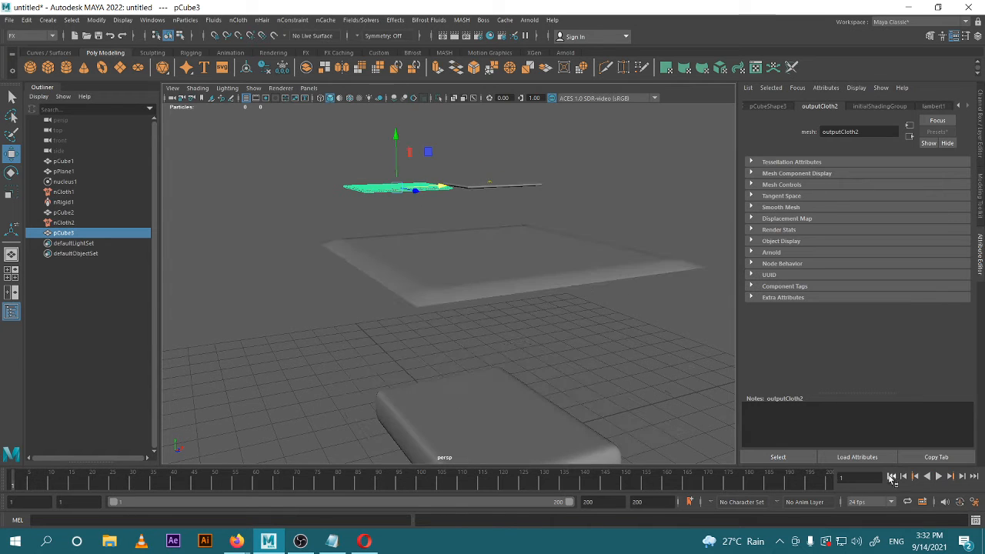
# - Select the duplicated slab and convert it to an nCloth object
pyautogui.click(534, 177)
pyautogui.click(413, 194)
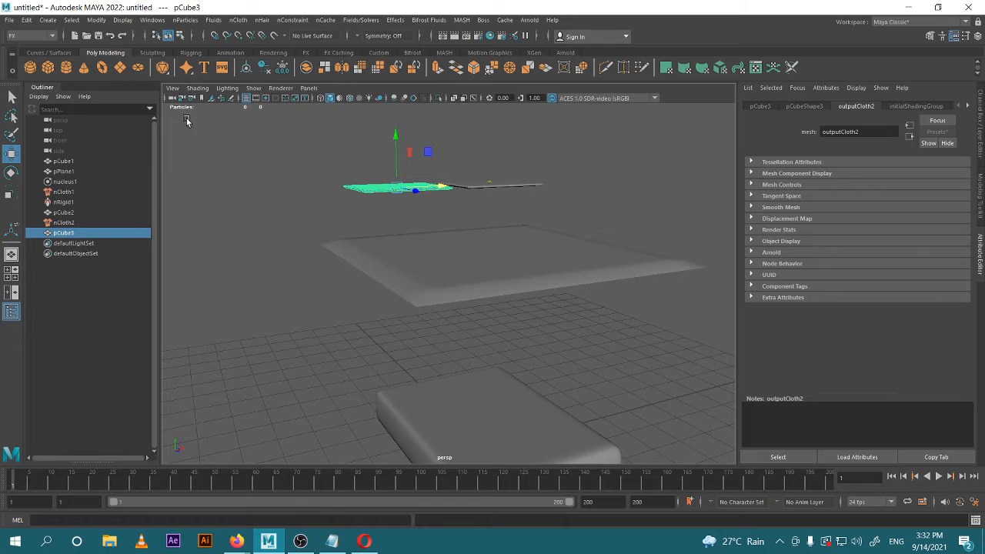
pyautogui.click(238, 20)
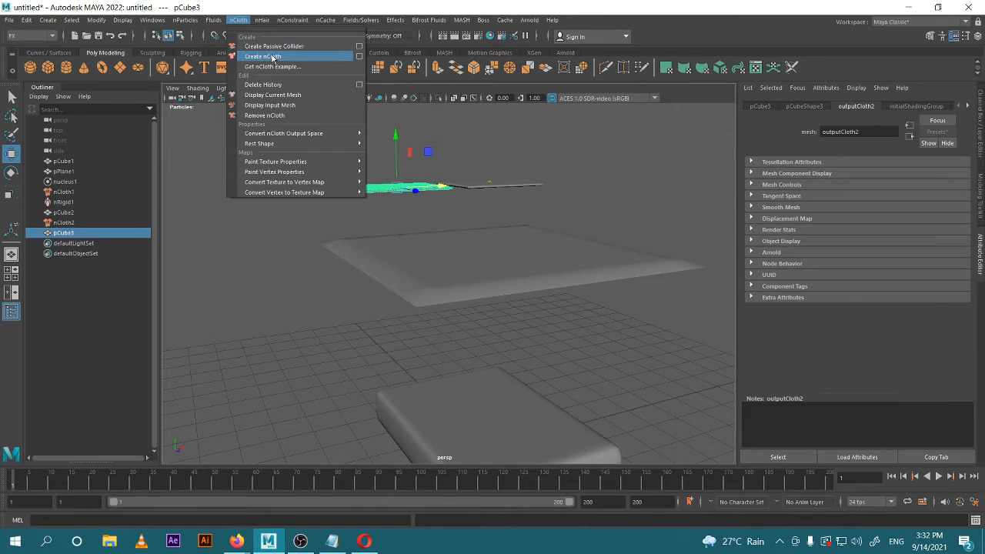
pyautogui.click(270, 57)
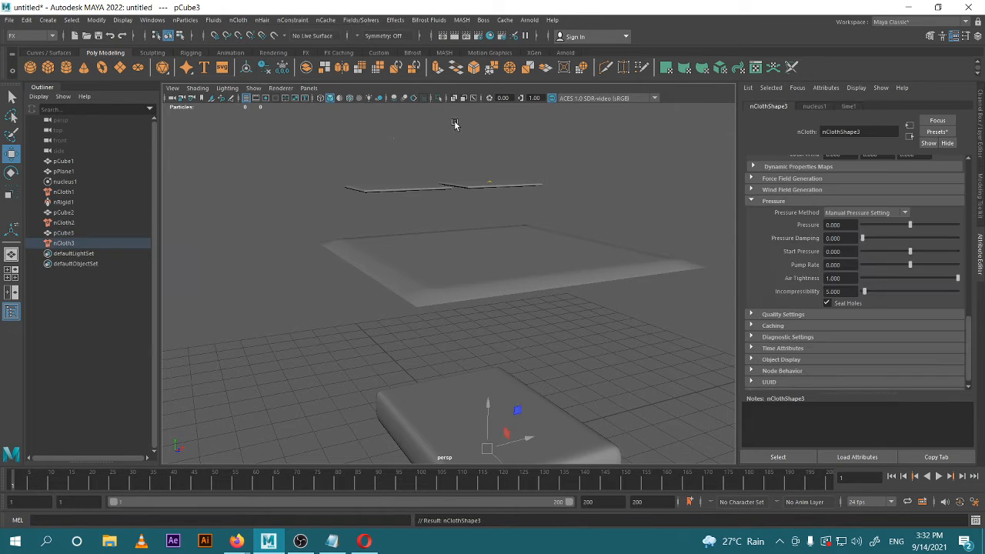
# - Enter a pressure of 0.2 for the duplicated slab's nCloth and replace its attributes with the silk preset
pyautogui.click(854, 224)
pyautogui.write('0')
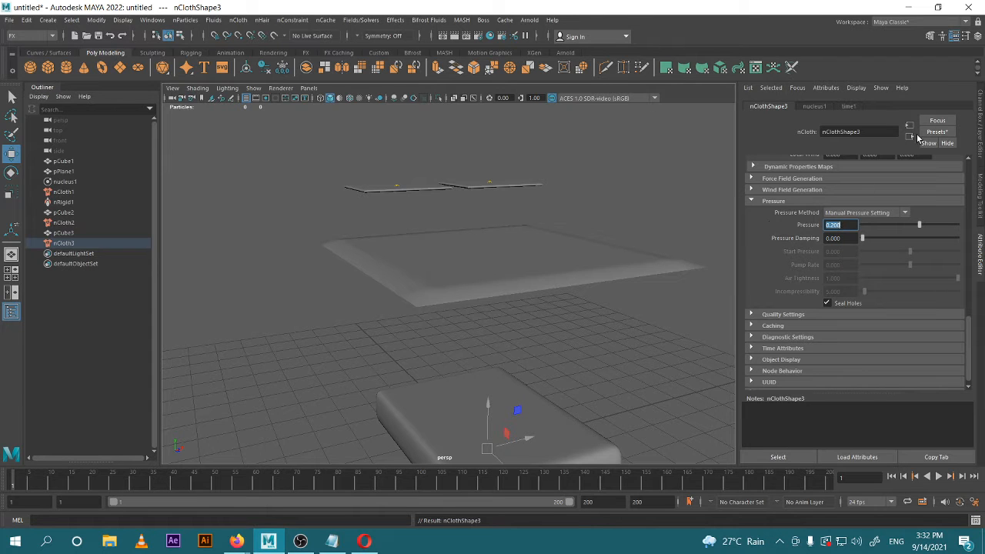
pyautogui.click(937, 132)
pyautogui.moveTo(913, 294)
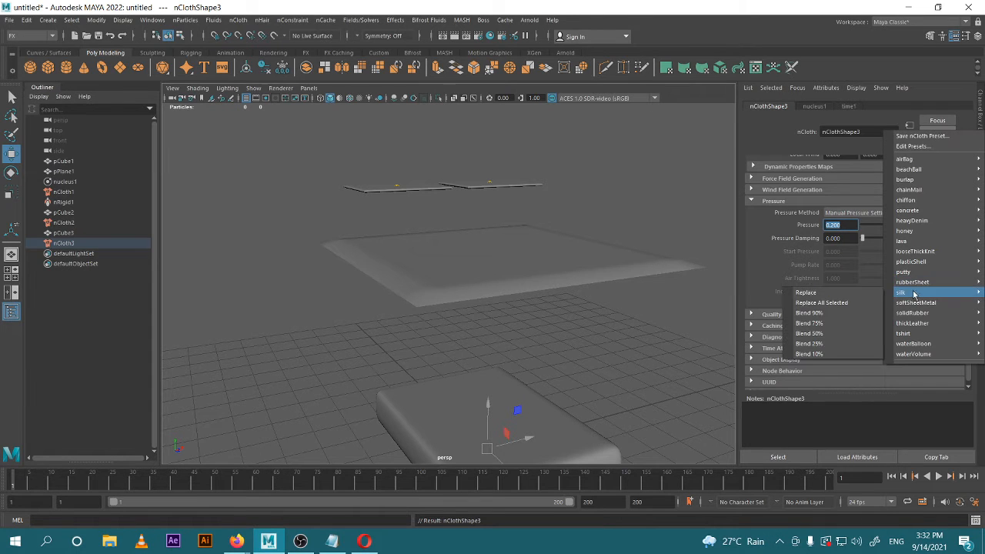
pyautogui.click(800, 293)
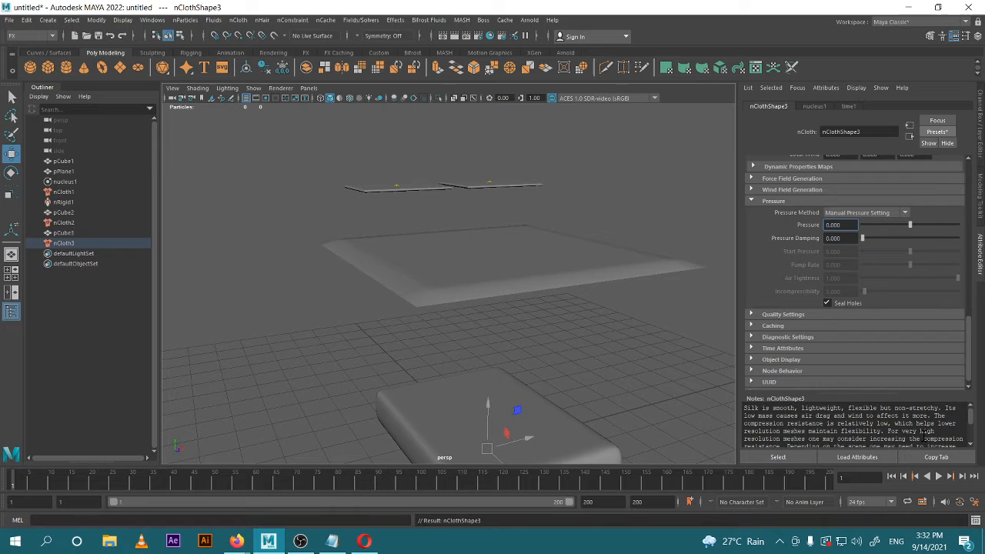
# - Play the simulation briefly, rewind to frame 1, and set the duplicated slab's nCloth pressure to 0.2
pyautogui.click(938, 476)
pyautogui.click(939, 478)
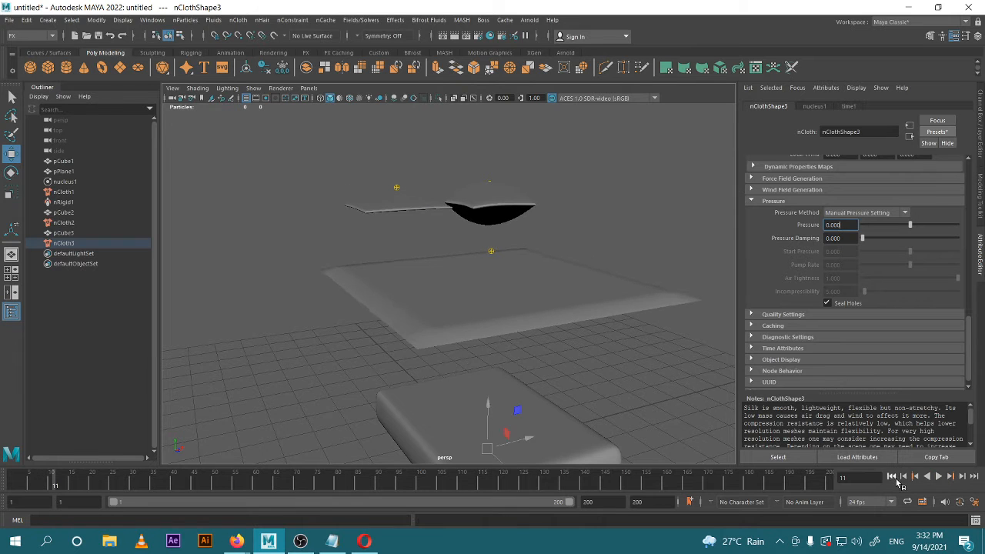
pyautogui.click(894, 477)
pyautogui.write('0.2')
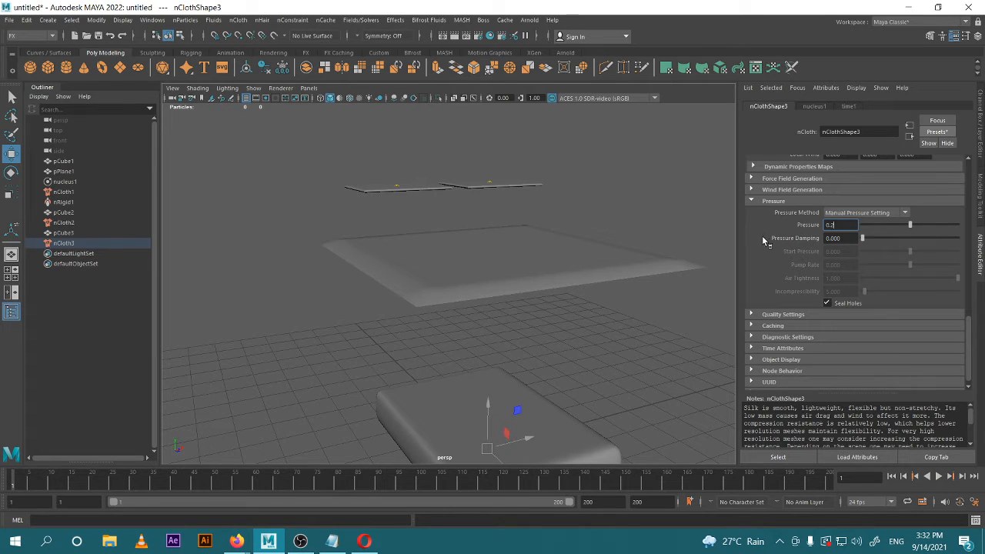
pyautogui.press('Return')
# - Look through the nCloth presets without applying one and review the duplicated slab's dynamic properties
pyautogui.click(938, 132)
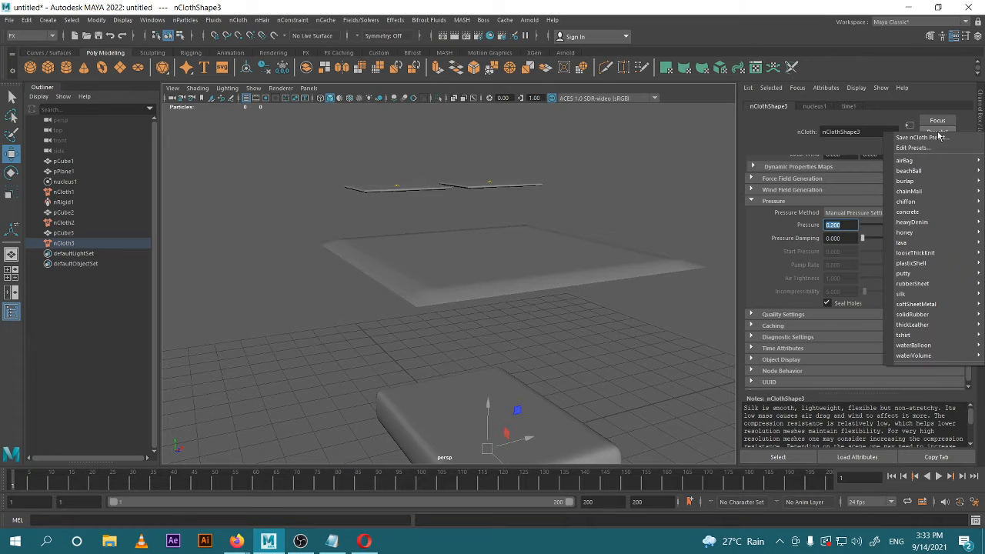
pyautogui.moveTo(932, 300)
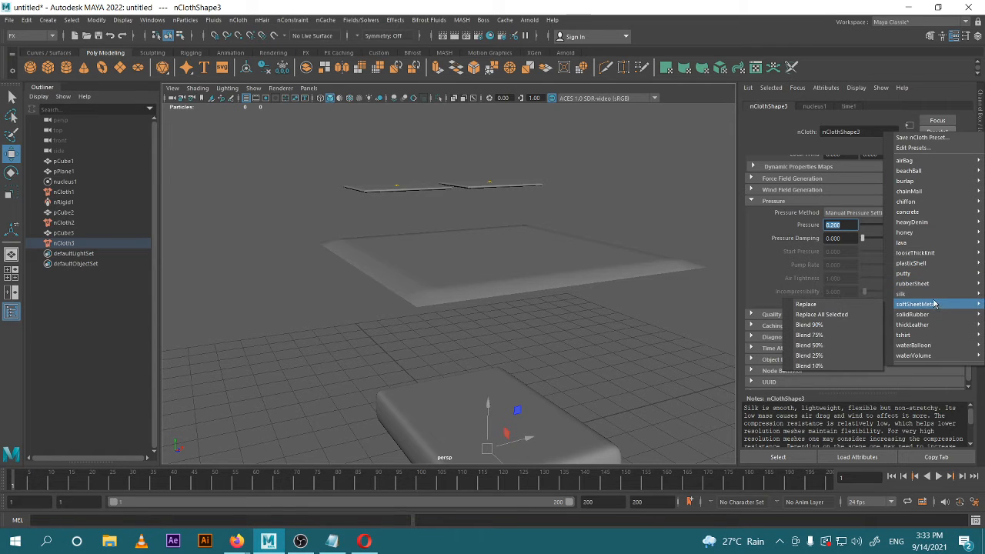
pyautogui.click(760, 137)
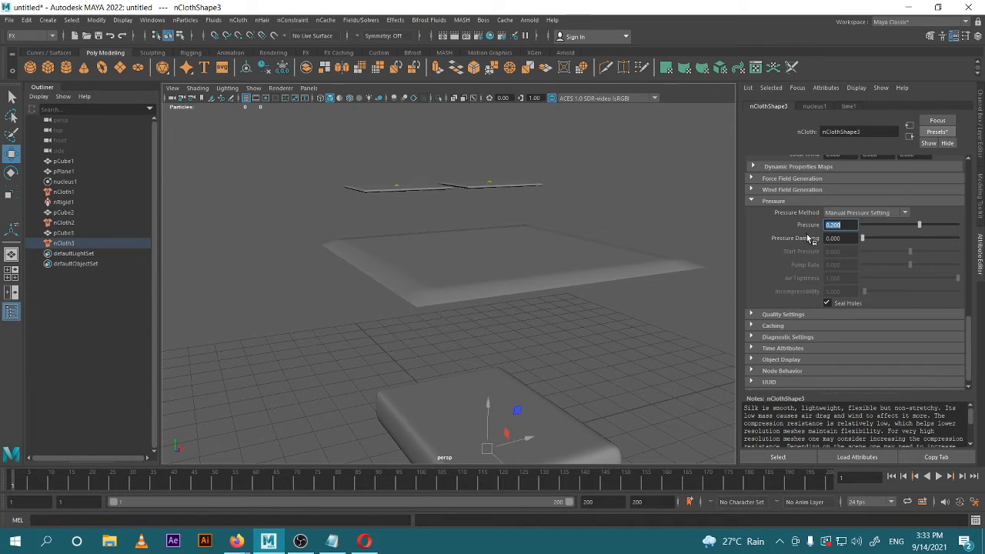
pyautogui.scroll(5, 805, 241)
pyautogui.scroll(4, 802, 247)
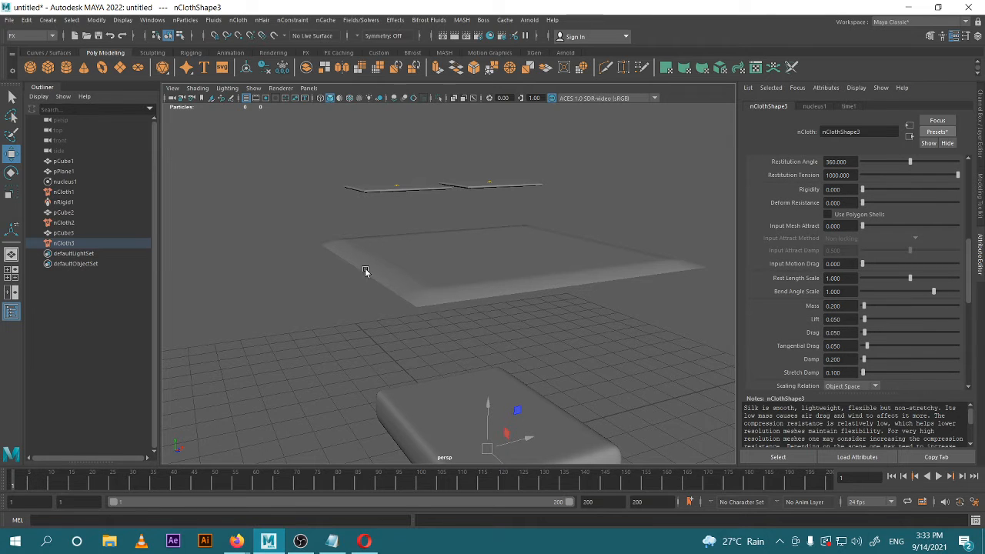
# - Play the simulation to inspect how both inflated slabs land on the draped cloth, and return to frame 1
pyautogui.click(938, 477)
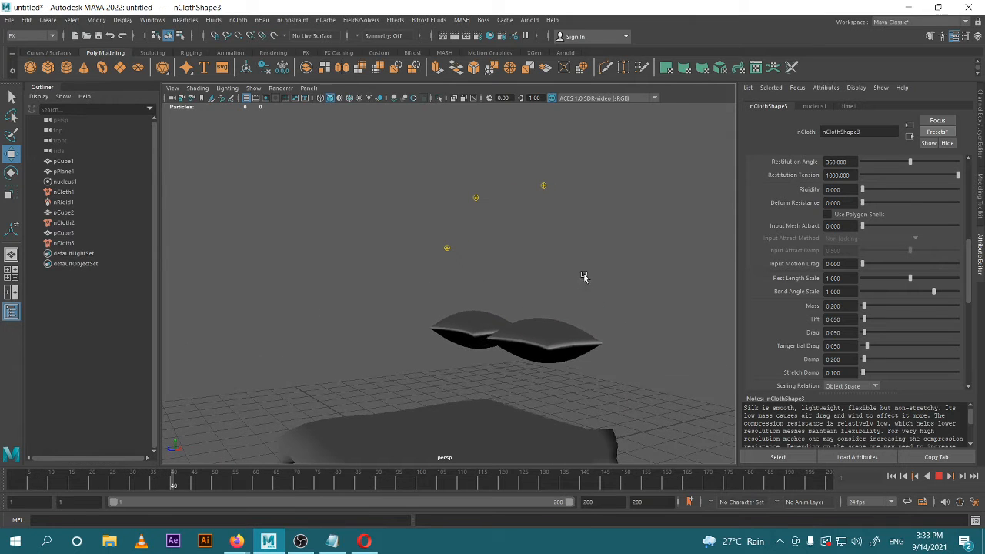
pyautogui.keyDown('alt'); pyautogui.moveTo(622, 354); pyautogui.dragTo(604, 282); pyautogui.keyUp('alt')
pyautogui.scroll(4, 604, 285)
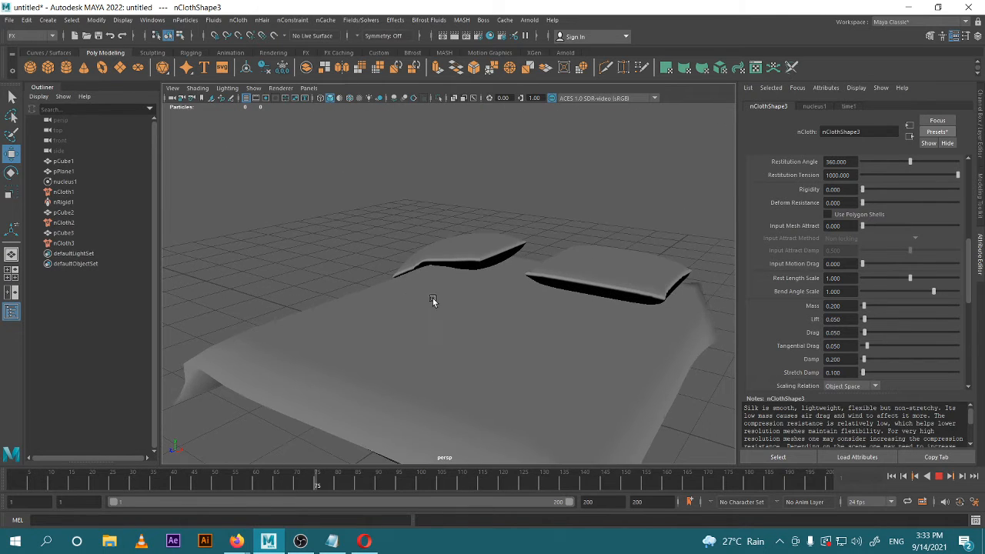
pyautogui.keyDown('alt'); pyautogui.moveTo(434, 300); pyautogui.dragTo(496, 289); pyautogui.keyUp('alt')
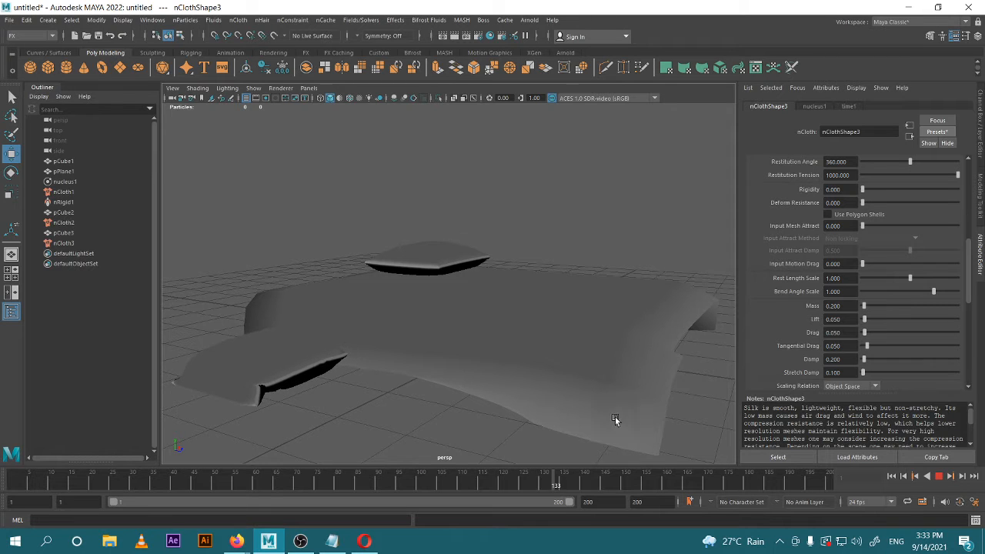
pyautogui.click(939, 478)
pyautogui.click(893, 477)
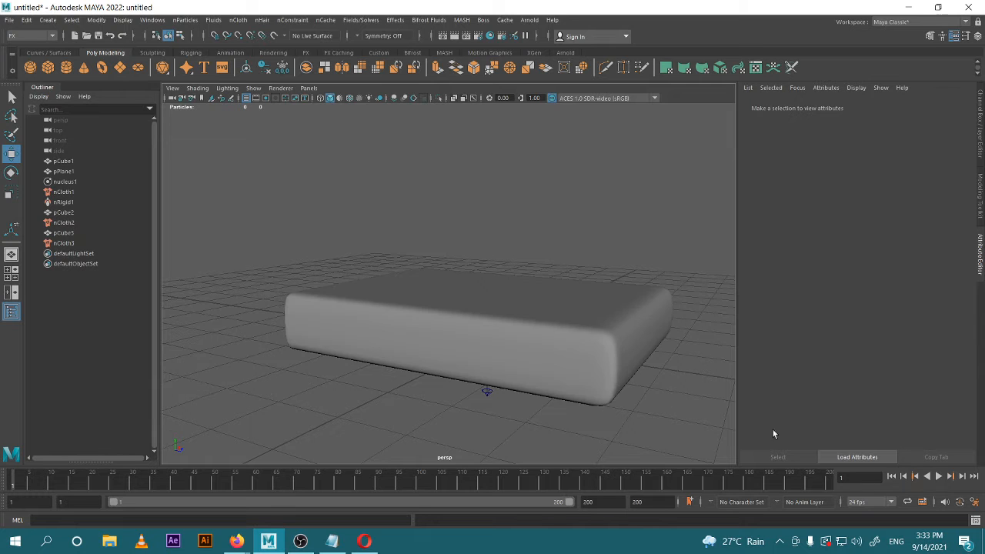
# - Select the duplicated slab above the sheet and set its nCloth collision stickiness to 0.5
pyautogui.scroll(-3, 542, 259)
pyautogui.keyDown('alt'); pyautogui.moveTo(542, 258); pyautogui.dragTo(613, 328, button='middle'); pyautogui.keyUp('alt')
pyautogui.keyDown('alt'); pyautogui.moveTo(644, 294); pyautogui.dragTo(574, 339); pyautogui.keyUp('alt')
pyautogui.click(479, 144)
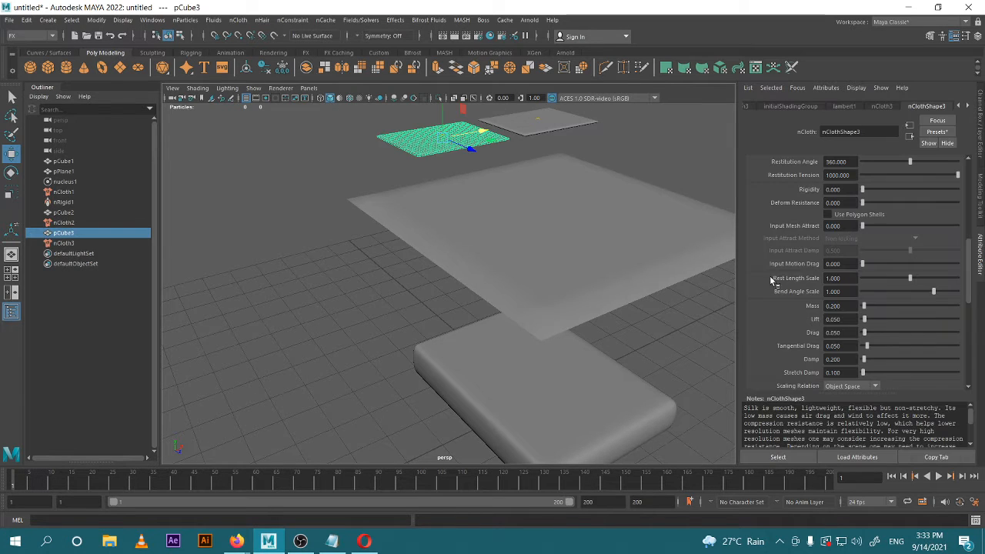
pyautogui.click(834, 333)
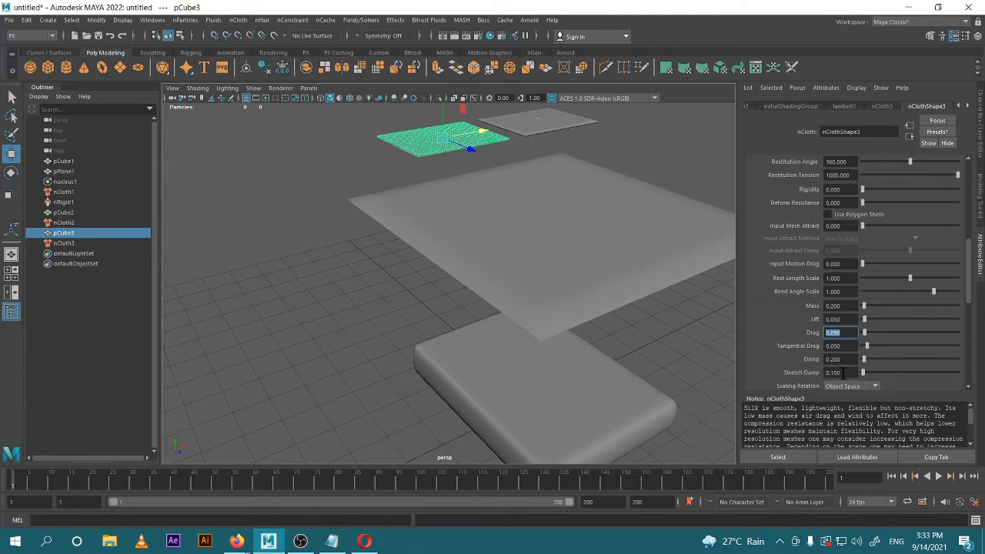
pyautogui.scroll(5, 844, 373)
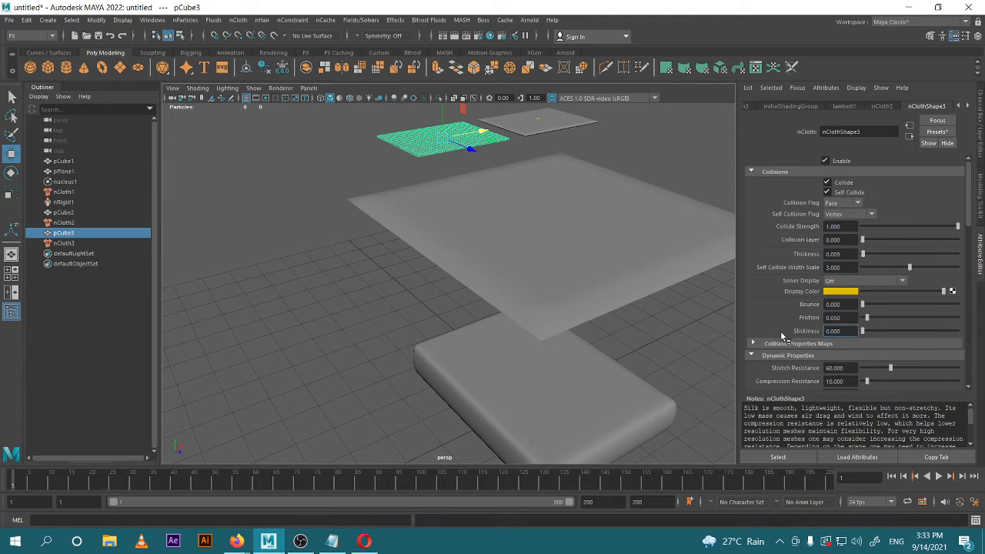
pyautogui.moveTo(844, 330); pyautogui.dragTo(807, 341)
# - Play the simulation to check how the stickier slab lands, and return to frame 1
pyautogui.click(940, 476)
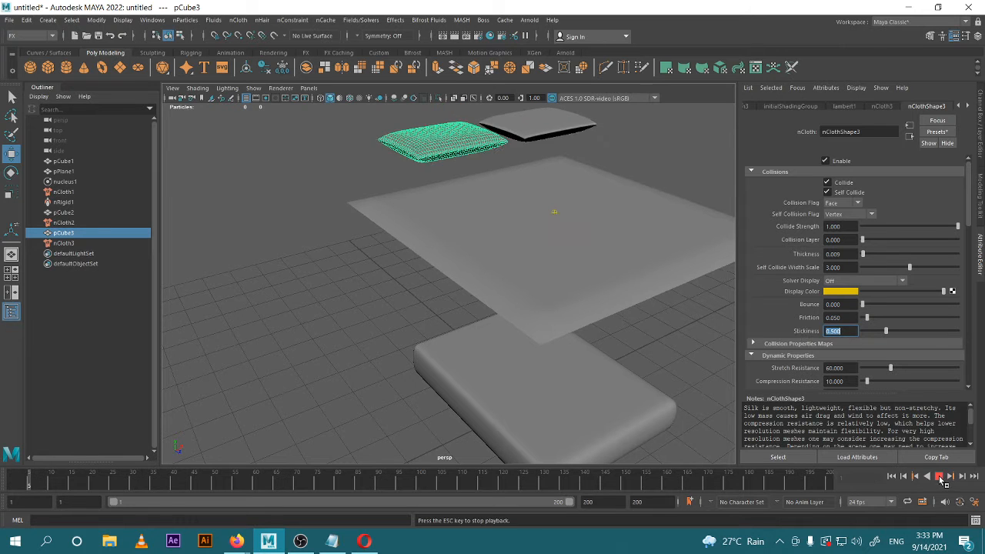
pyautogui.click(261, 363)
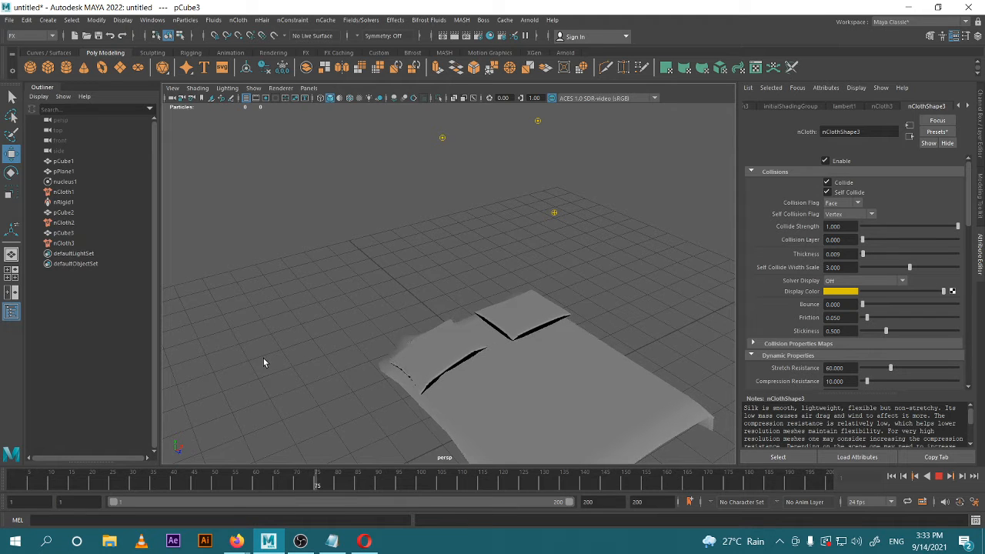
pyautogui.click(940, 478)
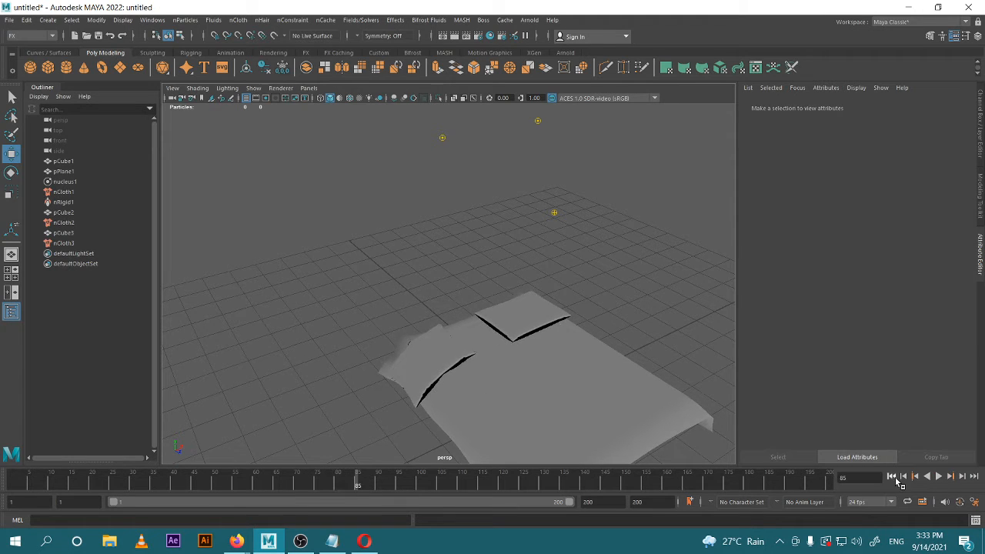
pyautogui.click(892, 476)
# - Check the collision settings of both pillow slabs and set the base slab's nRigid stickiness to 0.5
pyautogui.click(479, 144)
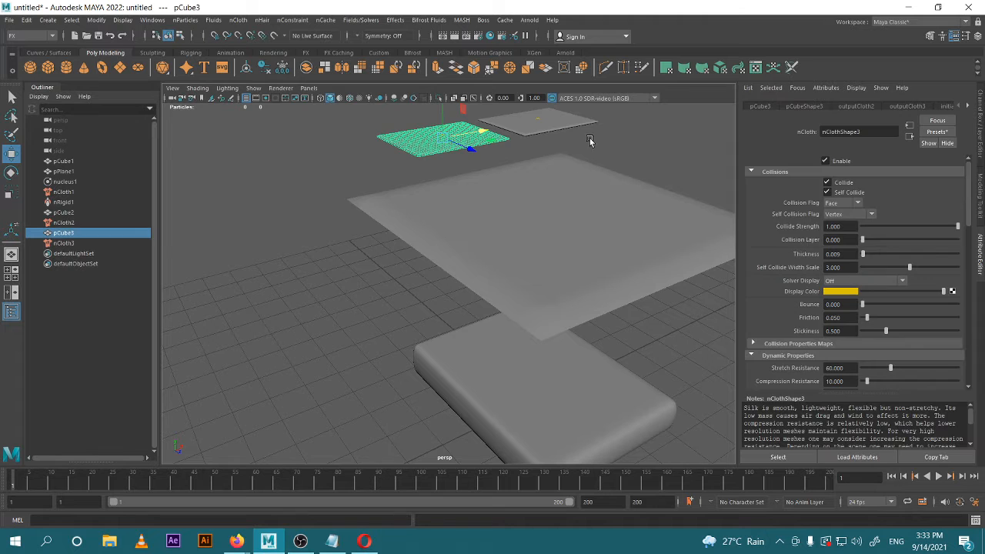
pyautogui.keyDown('alt'); pyautogui.moveTo(560, 133); pyautogui.dragTo(511, 151); pyautogui.keyUp('alt')
pyautogui.click(592, 148)
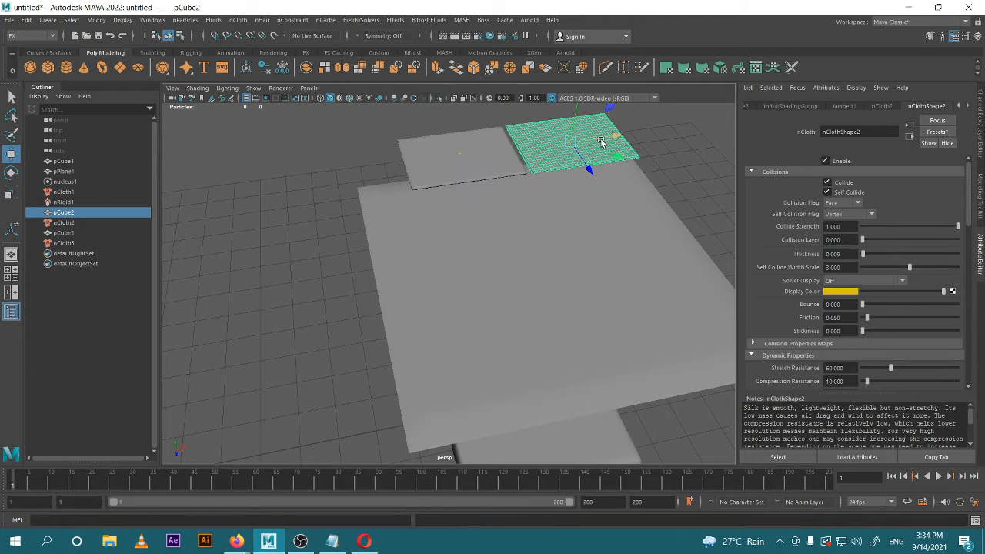
pyautogui.keyDown('alt'); pyautogui.moveTo(620, 229); pyautogui.dragTo(571, 320); pyautogui.keyUp('alt')
pyautogui.scroll(-4, 577, 241)
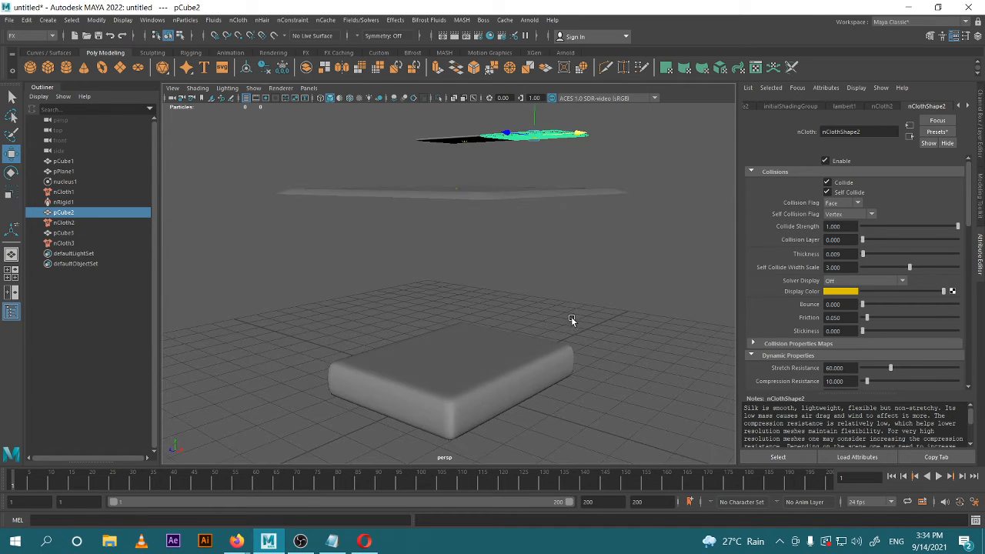
pyautogui.click(518, 180)
pyautogui.click(515, 193)
pyautogui.click(545, 135)
pyautogui.click(465, 140)
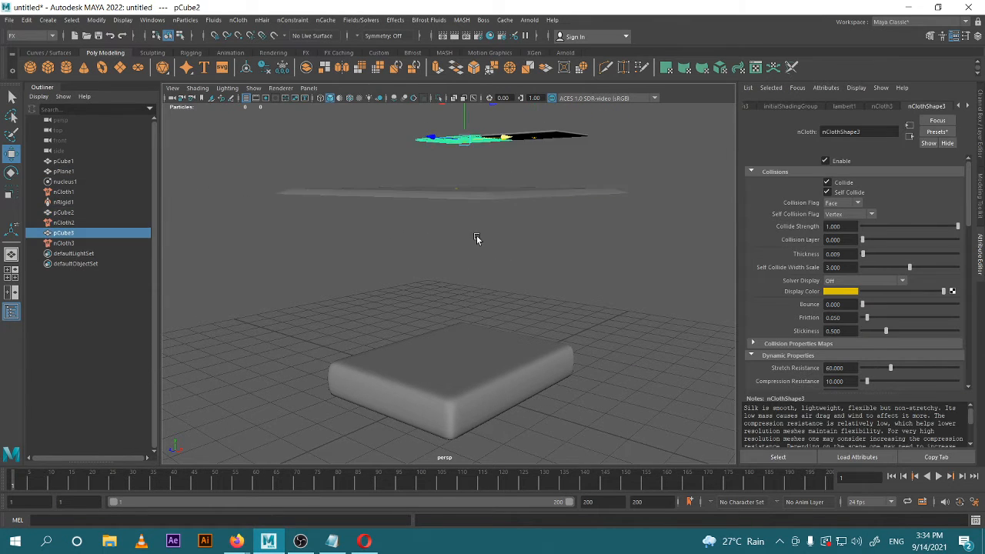
pyautogui.click(518, 365)
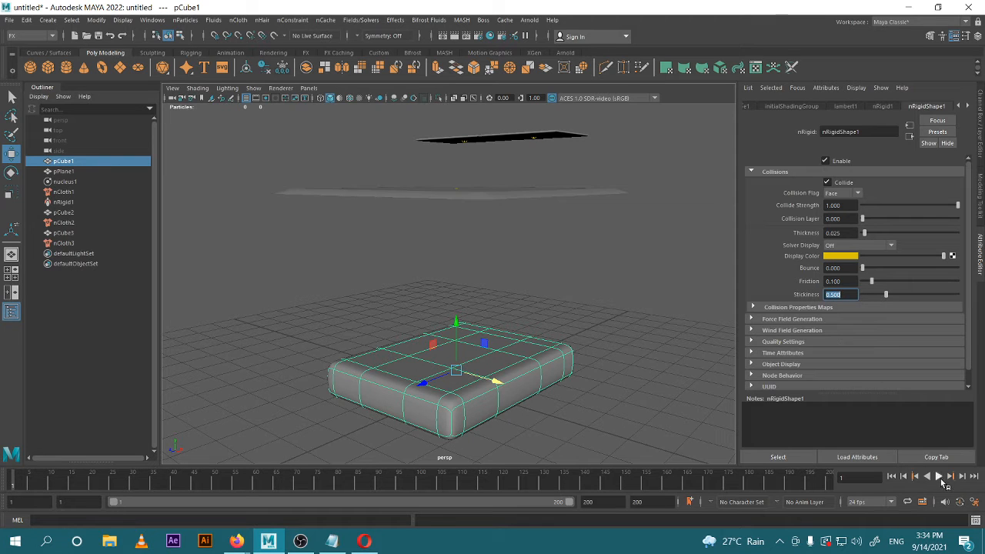
# - Play the simulation to inspect the pillows landing on the sheet over the sticky base, and rewind to frame 1
pyautogui.click(941, 478)
pyautogui.click(642, 379)
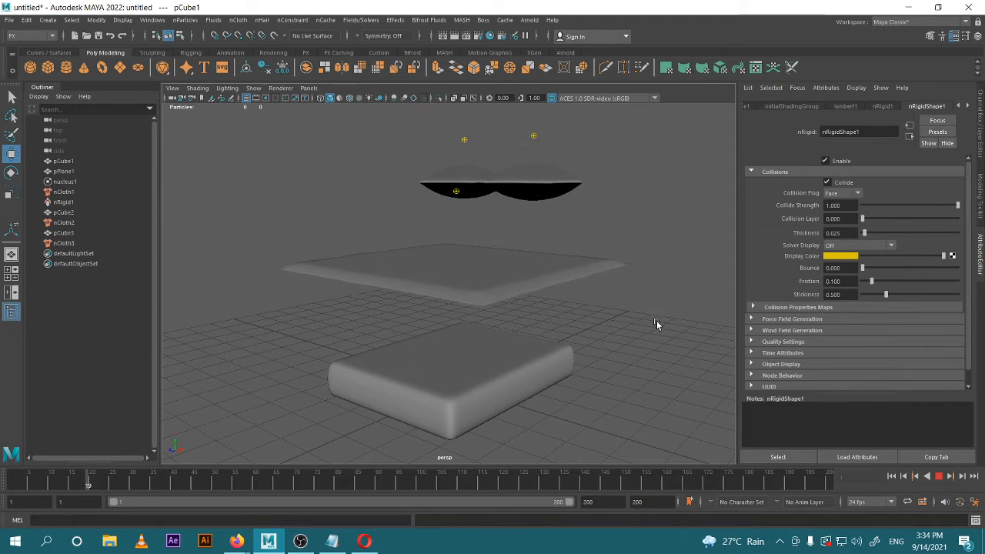
pyautogui.keyDown('alt'); pyautogui.moveTo(638, 333); pyautogui.dragTo(635, 364); pyautogui.keyUp('alt')
pyautogui.keyDown('alt'); pyautogui.moveTo(630, 301); pyautogui.dragTo(629, 313); pyautogui.keyUp('alt')
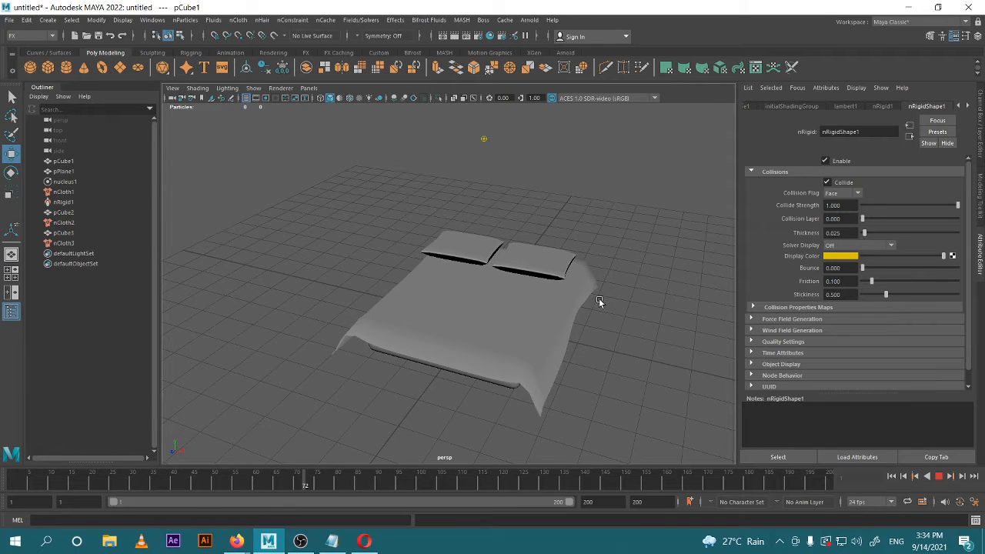
pyautogui.scroll(-5, 608, 299)
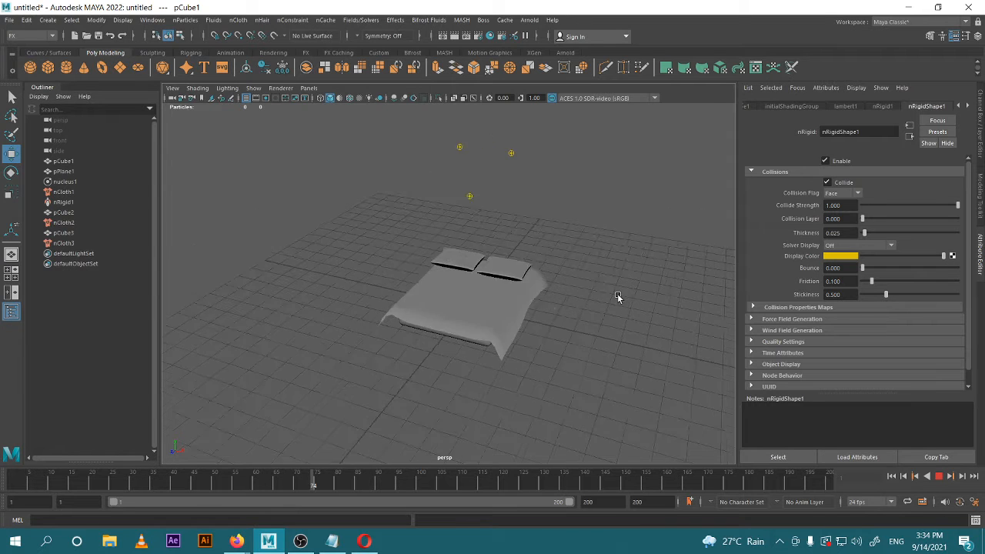
pyautogui.click(940, 480)
pyautogui.click(892, 476)
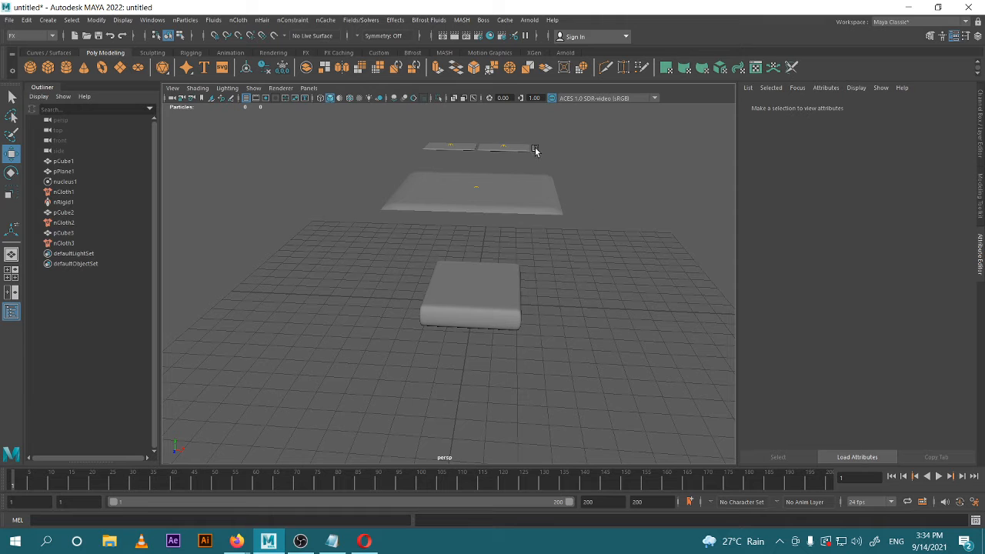
# - Review the duplicated slab's nCloth attributes and set its pressure method to Volume Tracking Model
pyautogui.click(463, 143)
pyautogui.scroll(-4, 800, 298)
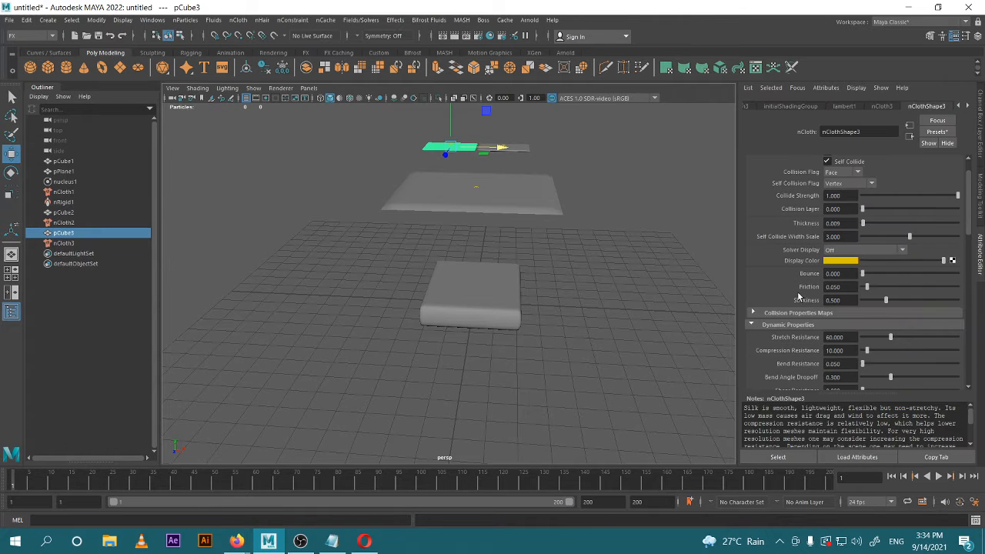
pyautogui.scroll(-5, 723, 282)
pyautogui.scroll(-1, 813, 278)
pyautogui.scroll(3, 608, 275)
pyautogui.scroll(3, 607, 271)
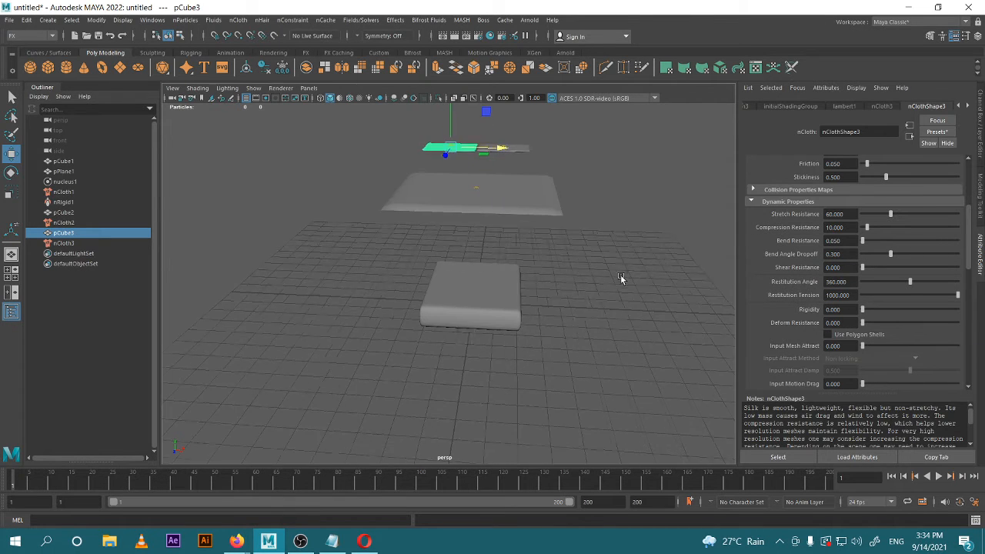
pyautogui.scroll(-6, 846, 323)
pyautogui.scroll(-3, 858, 323)
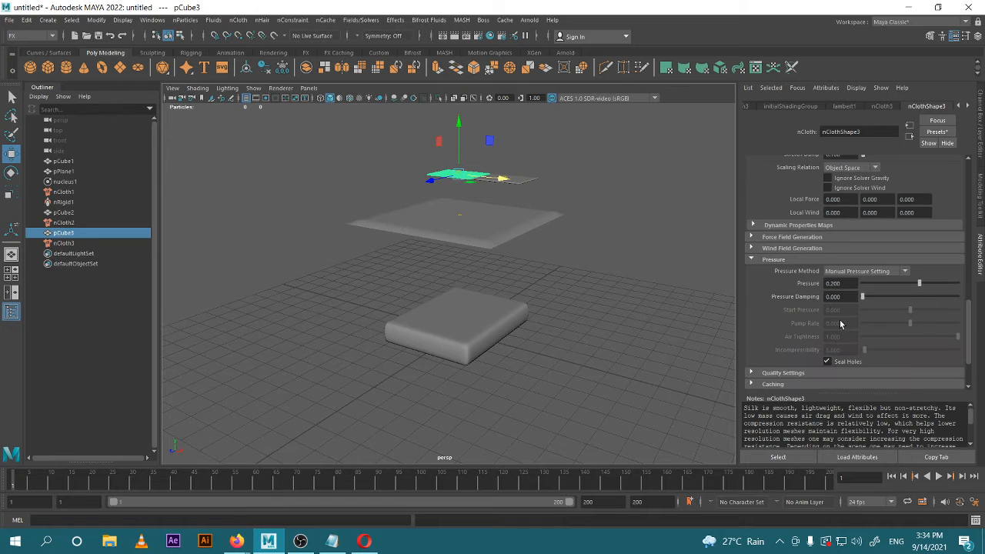
pyautogui.click(862, 271)
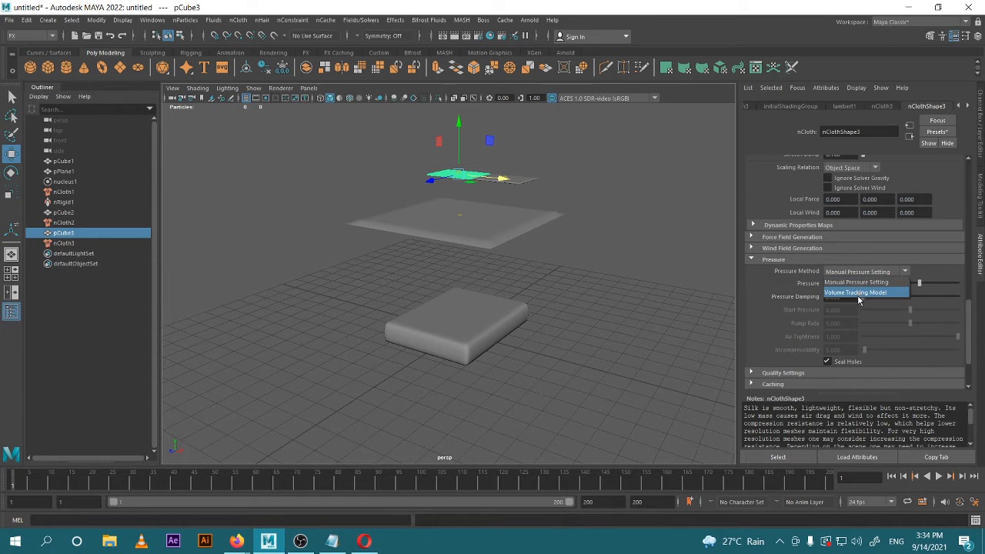
pyautogui.click(858, 283)
# - Play the simulation with volume tracking, examine the duplicated pillow closely where it lands on the sheet's edge, and rewind to frame 1
pyautogui.keyDown('alt'); pyautogui.moveTo(662, 328); pyautogui.dragTo(639, 313); pyautogui.keyUp('alt')
pyautogui.click(639, 314)
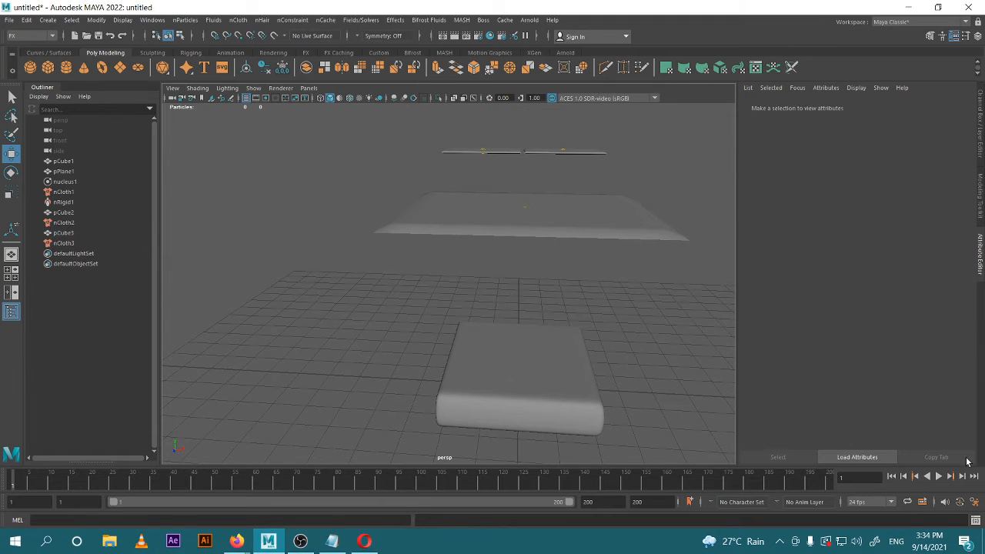
pyautogui.click(947, 476)
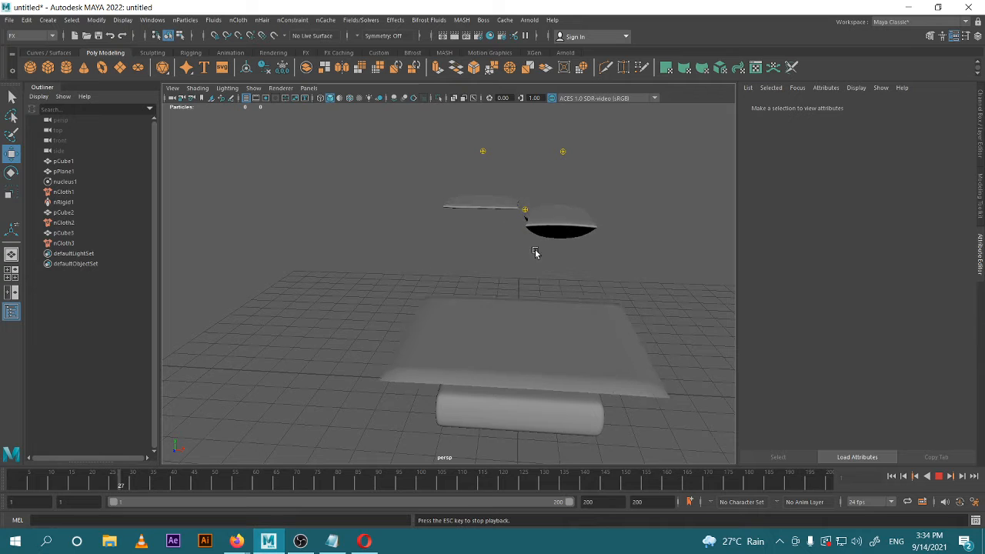
pyautogui.keyDown('alt'); pyautogui.moveTo(653, 308); pyautogui.dragTo(668, 299); pyautogui.keyUp('alt')
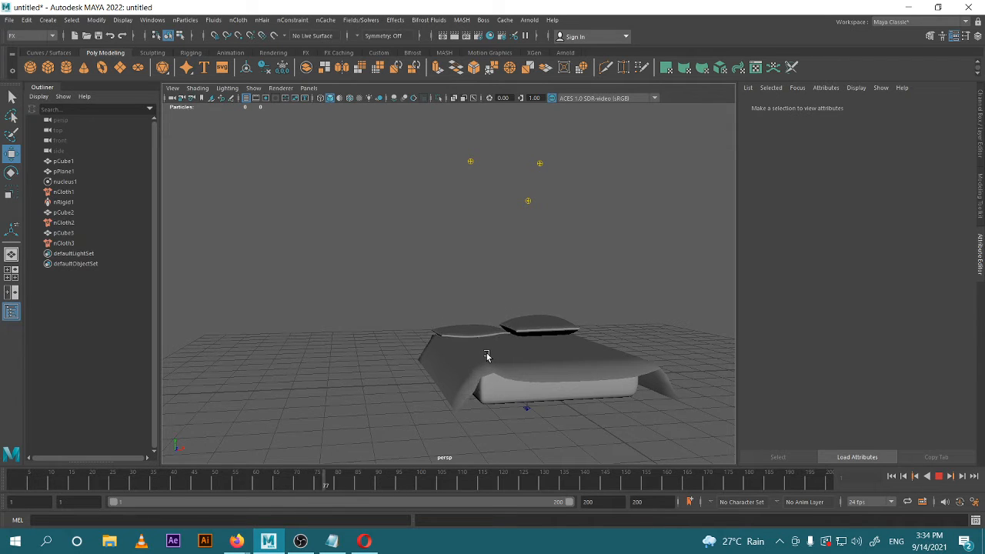
pyautogui.scroll(5, 420, 377)
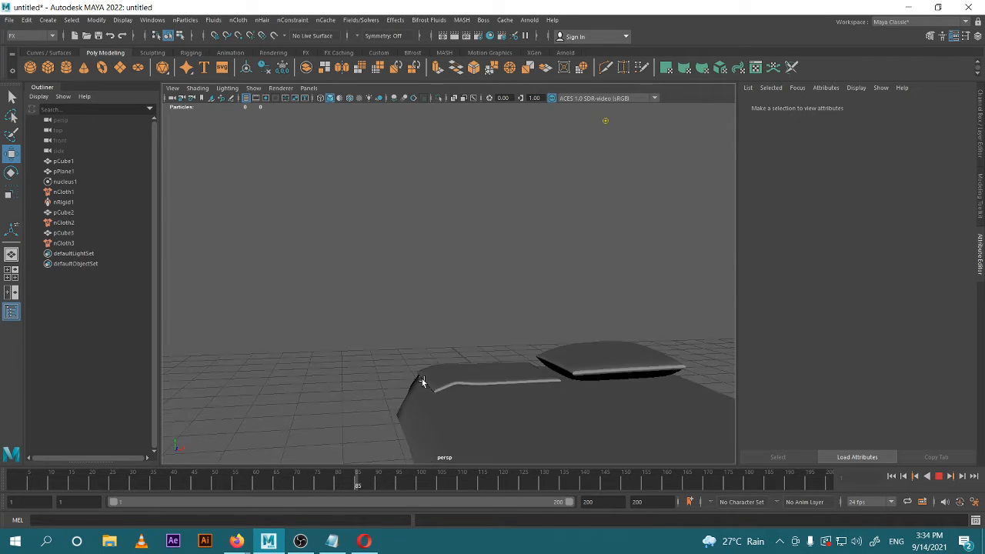
pyautogui.moveTo(449, 387)
pyautogui.keyDown('alt'); pyautogui.mouseDown()
pyautogui.moveTo(515, 387)
pyautogui.moveTo(490, 375)
pyautogui.moveTo(655, 345)
pyautogui.moveTo(686, 350)
pyautogui.moveTo(587, 350)
pyautogui.mouseUp(); pyautogui.keyUp('alt')
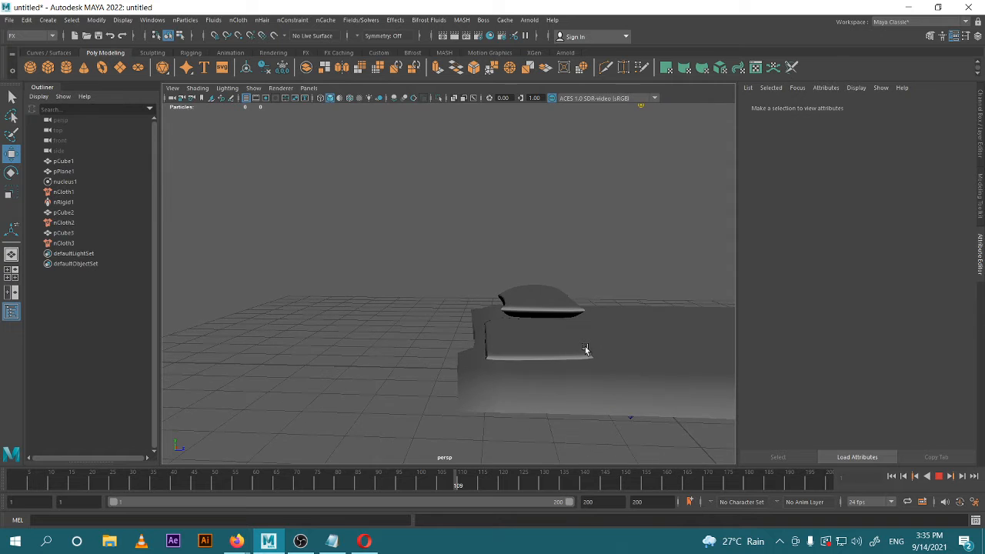
pyautogui.keyDown('alt'); pyautogui.moveTo(603, 387); pyautogui.dragTo(582, 369, button='middle'); pyautogui.keyUp('alt')
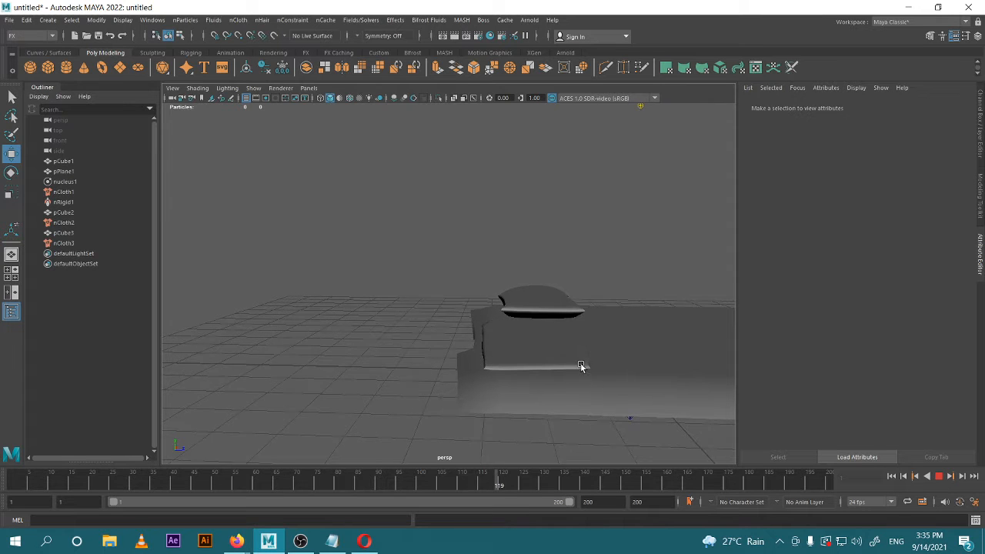
pyautogui.keyDown('alt'); pyautogui.moveTo(556, 377); pyautogui.dragTo(477, 381); pyautogui.keyUp('alt')
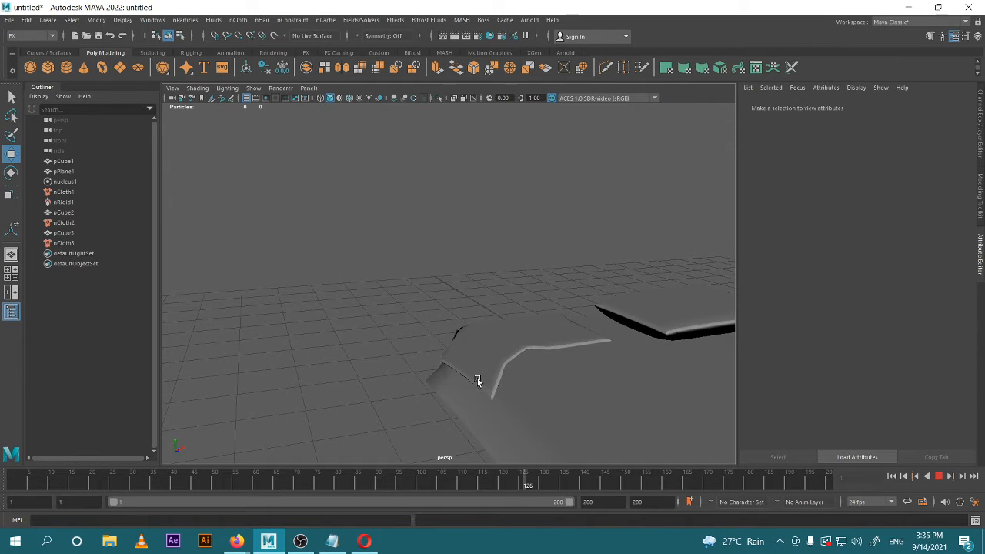
pyautogui.keyDown('alt'); pyautogui.moveTo(535, 367); pyautogui.dragTo(524, 351); pyautogui.keyUp('alt')
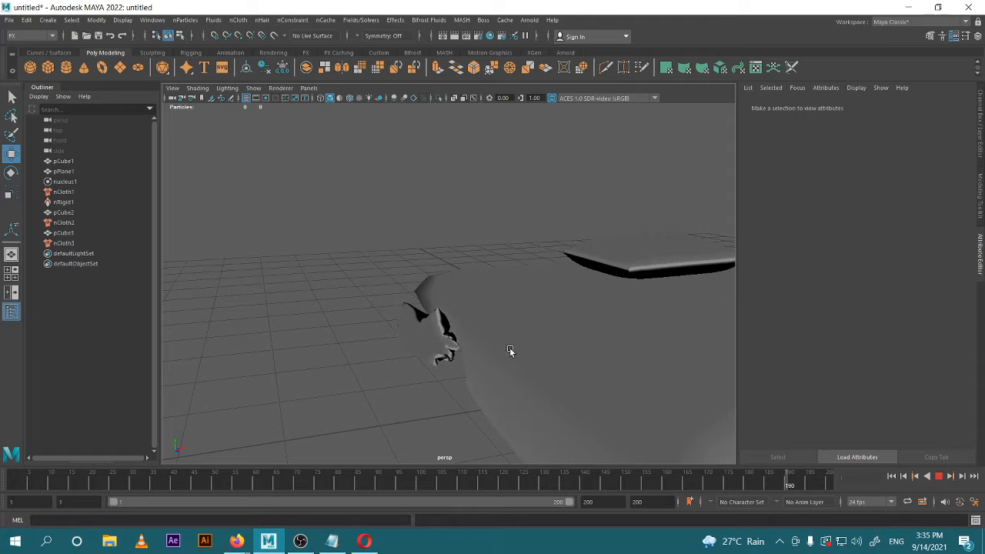
pyautogui.keyDown('alt'); pyautogui.moveTo(509, 349); pyautogui.dragTo(563, 358); pyautogui.keyUp('alt')
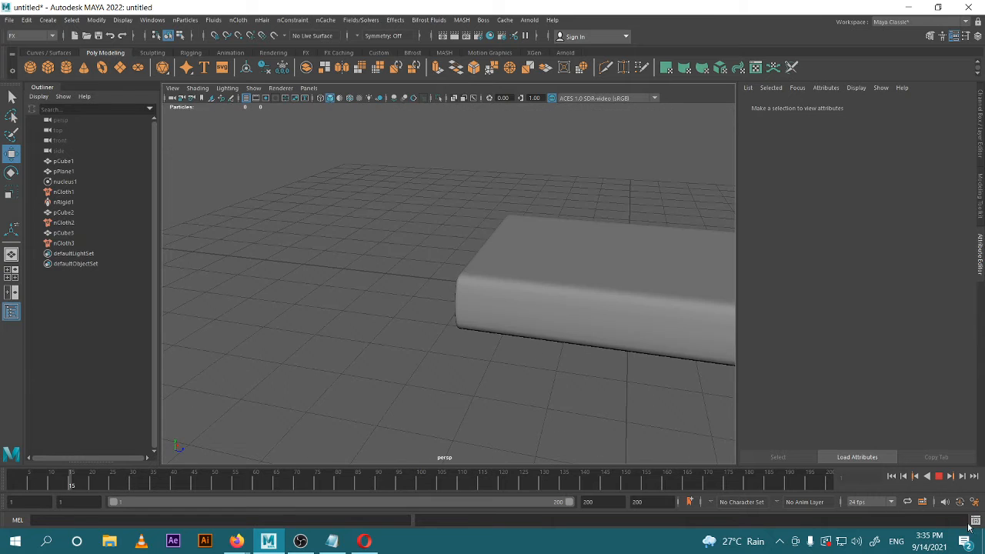
pyautogui.click(941, 477)
pyautogui.click(892, 479)
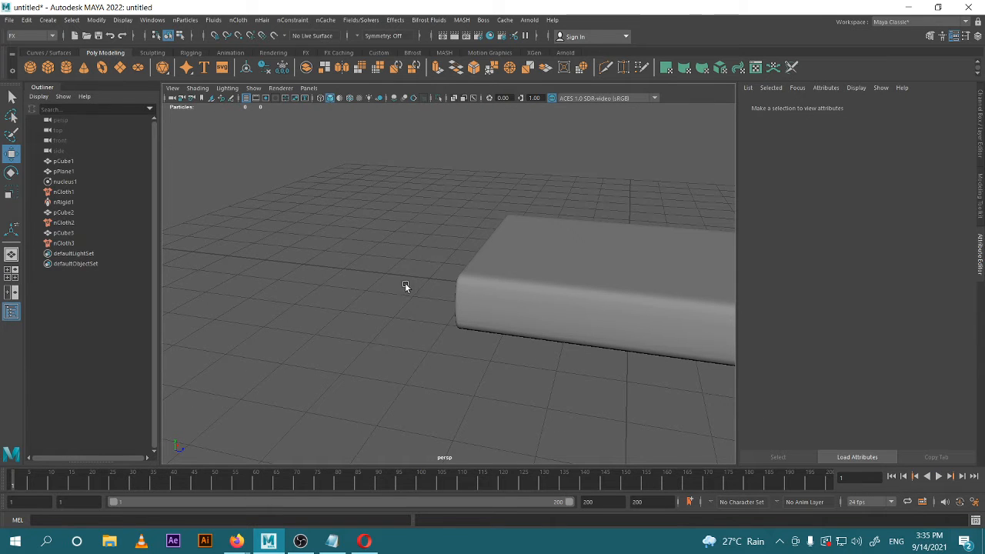
# - Select the duplicated slab and lower its nCloth pump rate to about -0.6
pyautogui.scroll(-4, 460, 243)
pyautogui.keyDown('alt'); pyautogui.moveTo(461, 241); pyautogui.dragTo(474, 324, button='middle'); pyautogui.keyUp('alt')
pyautogui.click(479, 237)
pyautogui.scroll(5, 512, 260)
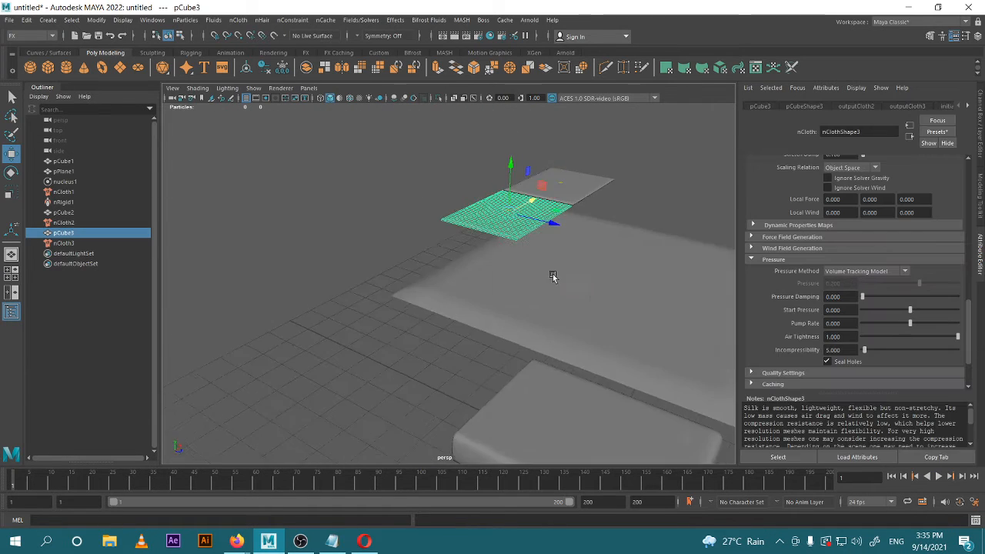
pyautogui.scroll(-3, 891, 282)
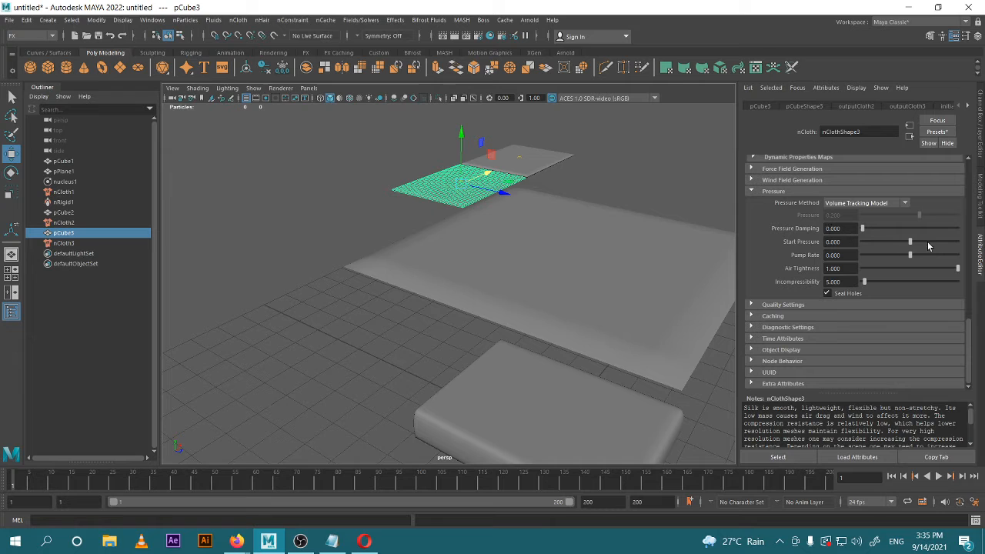
pyautogui.moveTo(910, 255); pyautogui.dragTo(912, 255)
# - Switch the duplicated slab's pressure method back to Manual Pressure Setting and set its pressure damping to 0.446
pyautogui.click(862, 202)
pyautogui.click(862, 203)
pyautogui.click(862, 202)
pyautogui.click(855, 214)
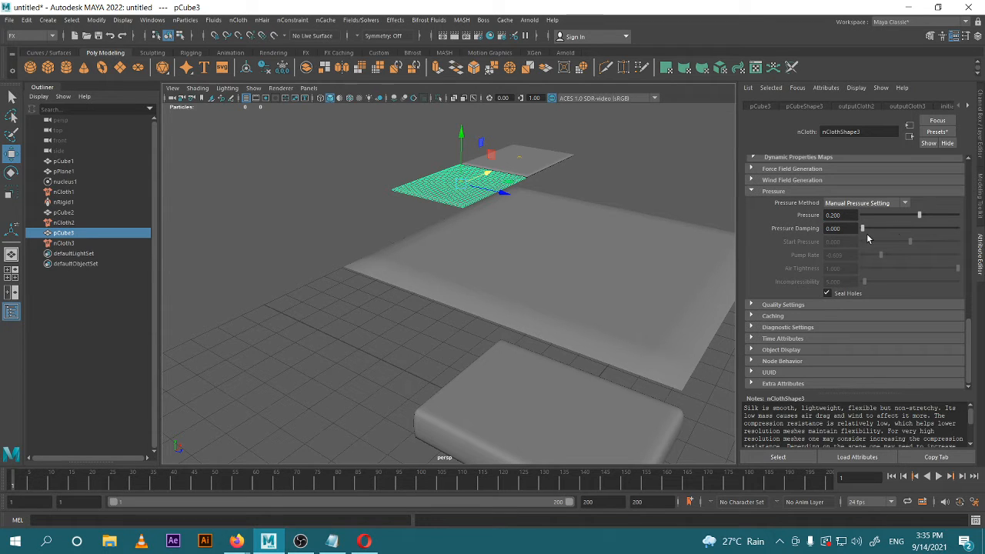
pyautogui.moveTo(864, 228); pyautogui.dragTo(896, 230)
# - Play the simulation with the new pressure damping, examine both pillows on the draped sheet from several angles, and rewind to frame 1
pyautogui.click(938, 477)
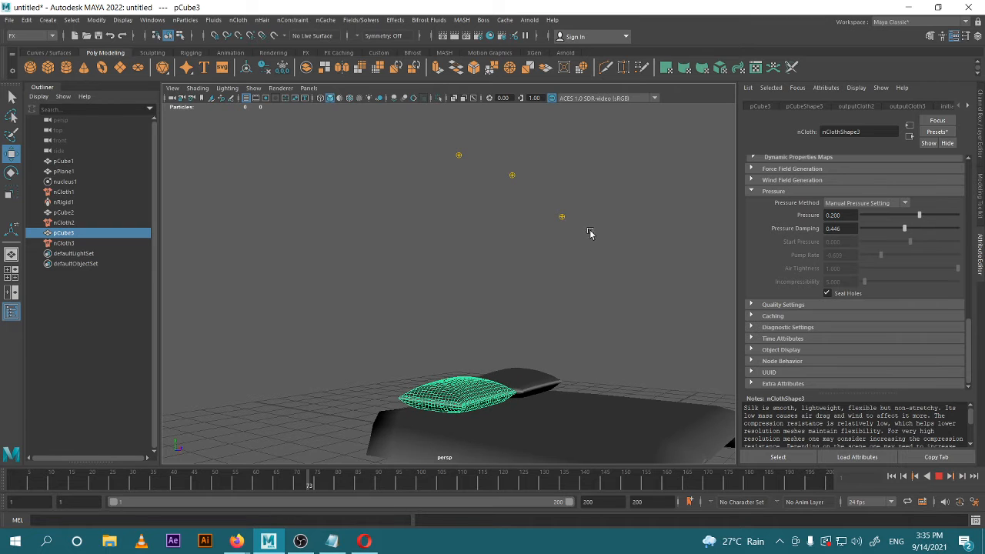
pyautogui.click(614, 323)
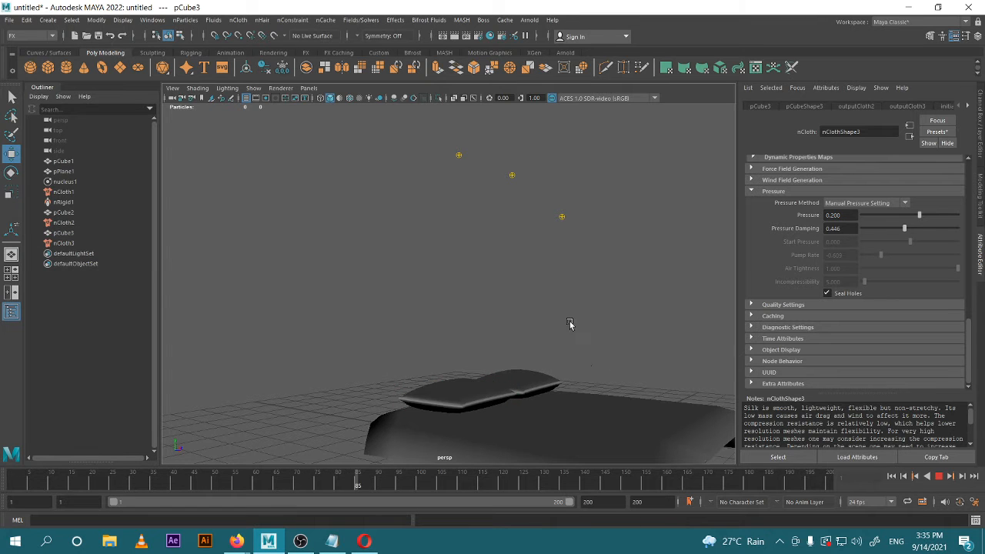
pyautogui.keyDown('alt'); pyautogui.moveTo(569, 326); pyautogui.dragTo(531, 363); pyautogui.keyUp('alt')
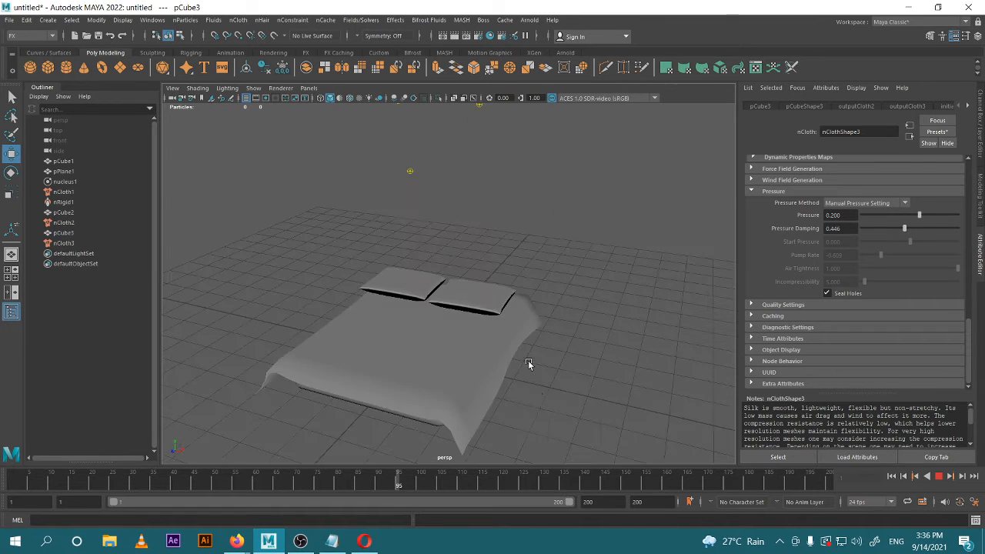
pyautogui.keyDown('alt'); pyautogui.moveTo(627, 334); pyautogui.dragTo(576, 287); pyautogui.keyUp('alt')
pyautogui.keyDown('alt'); pyautogui.moveTo(674, 299); pyautogui.dragTo(565, 318); pyautogui.keyUp('alt')
pyautogui.keyDown('alt'); pyautogui.moveTo(605, 297); pyautogui.dragTo(625, 267, button='right'); pyautogui.keyUp('alt')
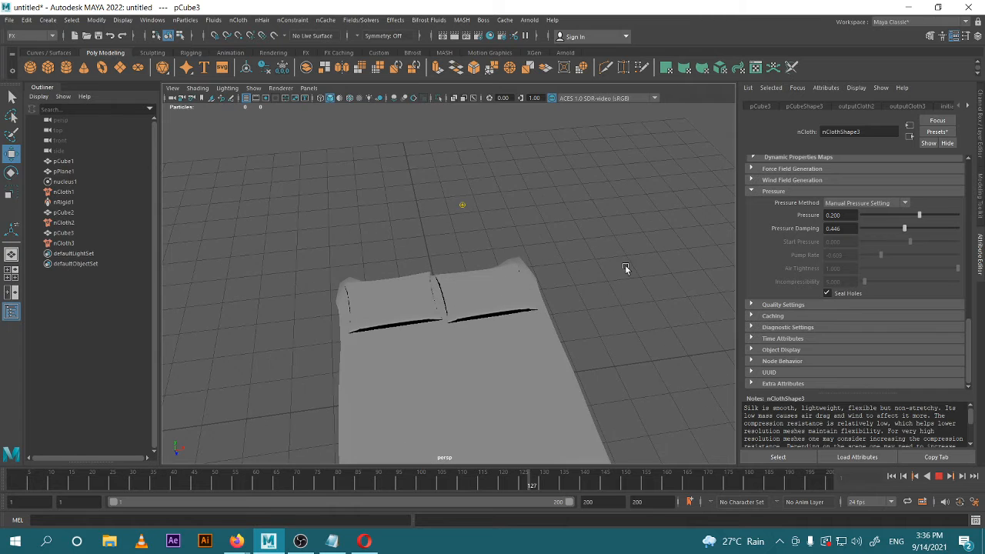
pyautogui.moveTo(625, 267)
pyautogui.keyDown('alt'); pyautogui.mouseDown(button='middle')
pyautogui.moveTo(632, 271)
pyautogui.moveTo(613, 280)
pyautogui.mouseUp(button='middle'); pyautogui.keyUp('alt')
pyautogui.keyDown('alt'); pyautogui.moveTo(614, 280); pyautogui.dragTo(601, 283); pyautogui.keyUp('alt')
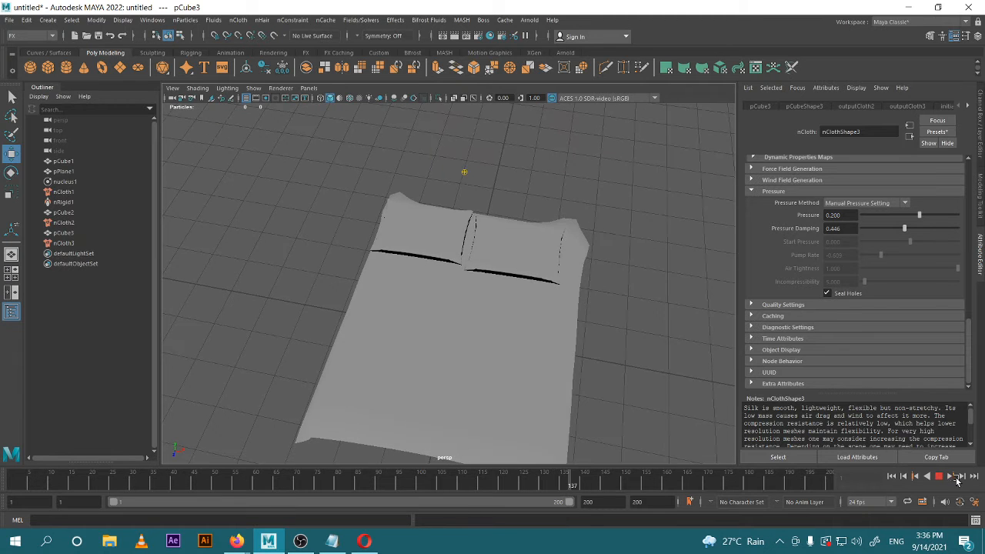
pyautogui.click(940, 476)
pyautogui.click(892, 477)
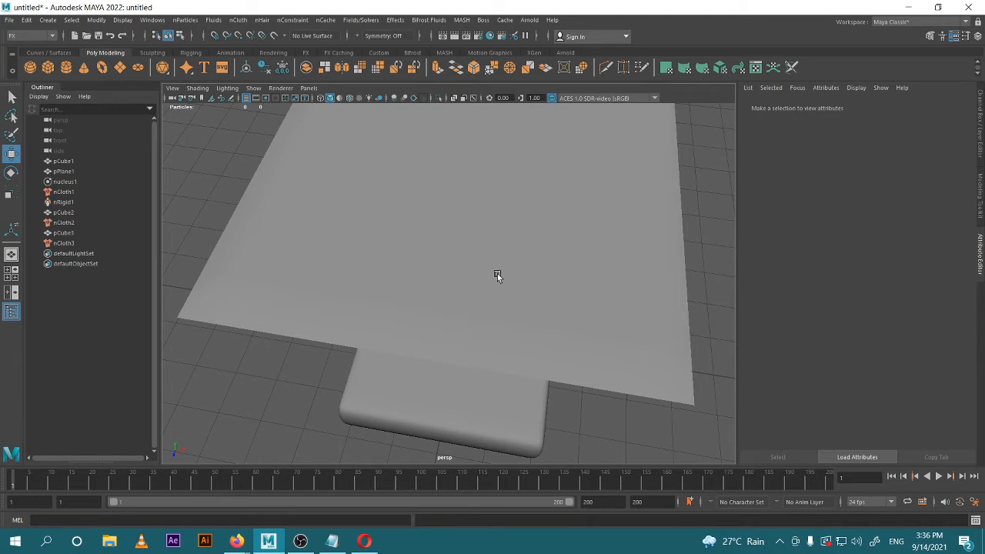
# - Select the original pillow slab and review its nCloth force field generation options
pyautogui.scroll(-10, 497, 275)
pyautogui.keyDown('alt'); pyautogui.moveTo(461, 323); pyautogui.dragTo(456, 265); pyautogui.keyUp('alt')
pyautogui.scroll(6, 456, 266)
pyautogui.keyDown('alt'); pyautogui.moveTo(456, 266); pyautogui.dragTo(472, 296, button='middle'); pyautogui.keyUp('alt')
pyautogui.scroll(-4, 472, 296)
pyautogui.keyDown('alt'); pyautogui.moveTo(472, 296); pyautogui.dragTo(429, 283); pyautogui.keyUp('alt')
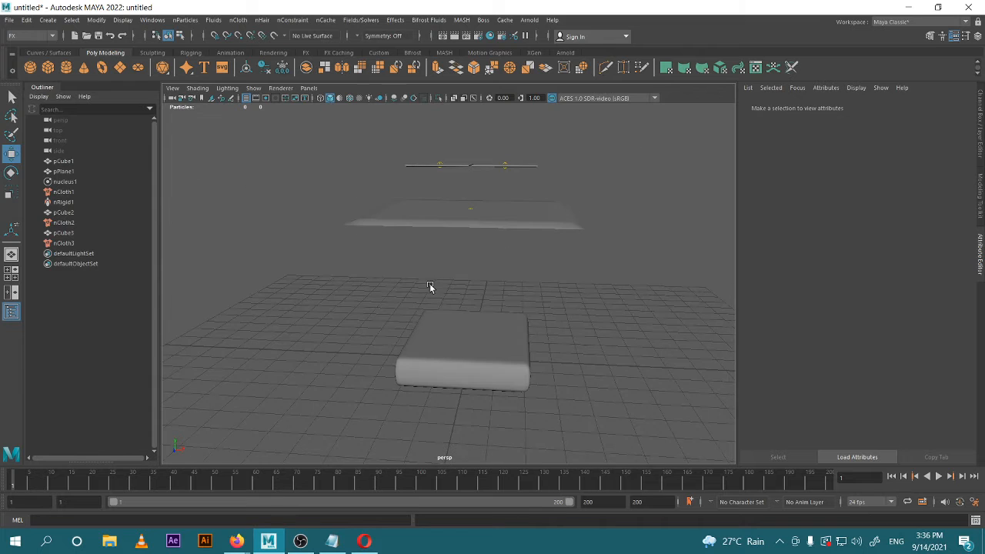
pyautogui.click(523, 177)
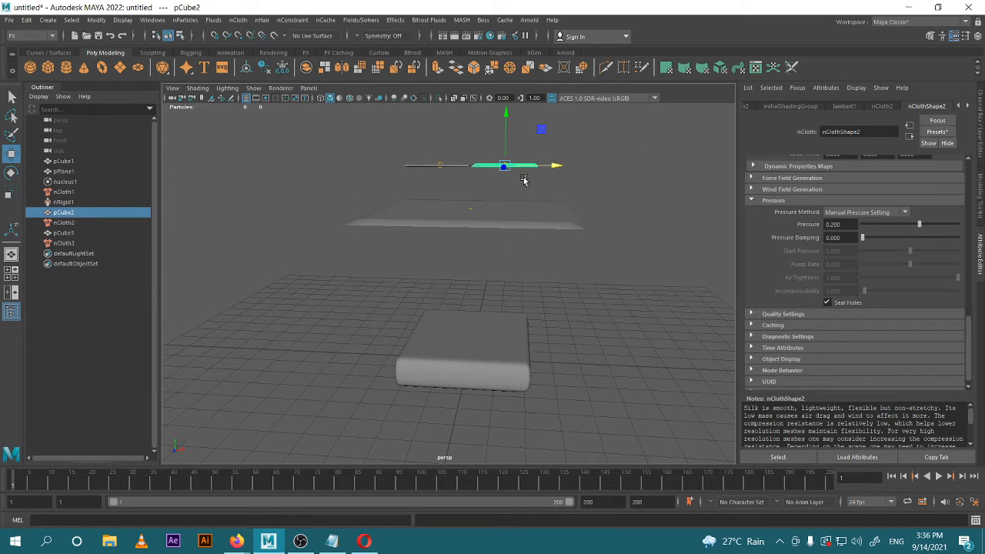
pyautogui.scroll(4, 853, 271)
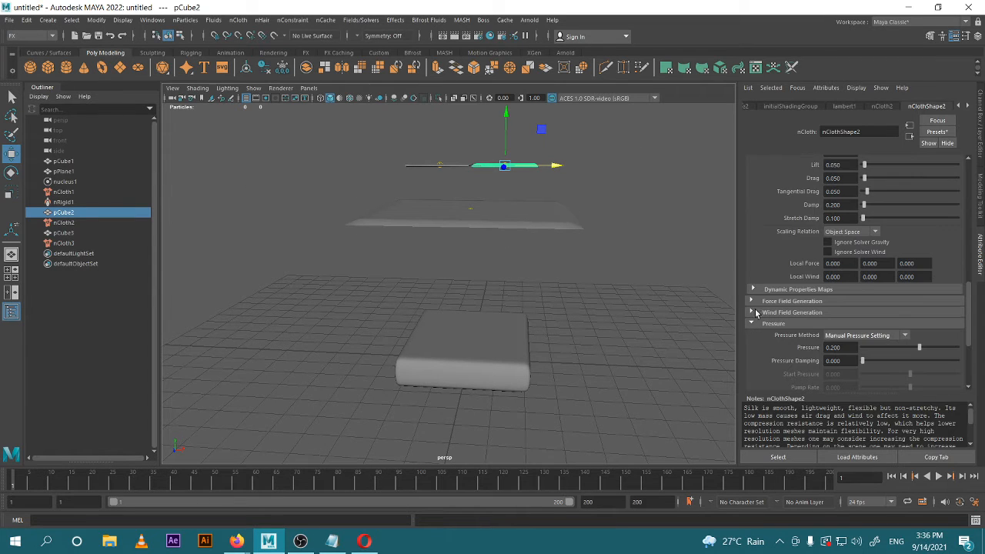
pyautogui.click(753, 302)
pyautogui.click(850, 314)
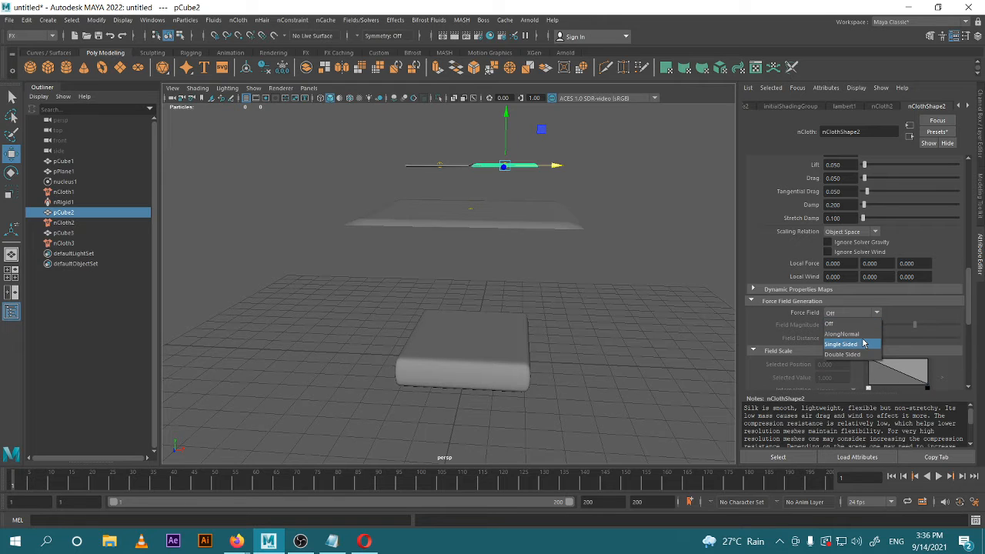
pyautogui.click(770, 305)
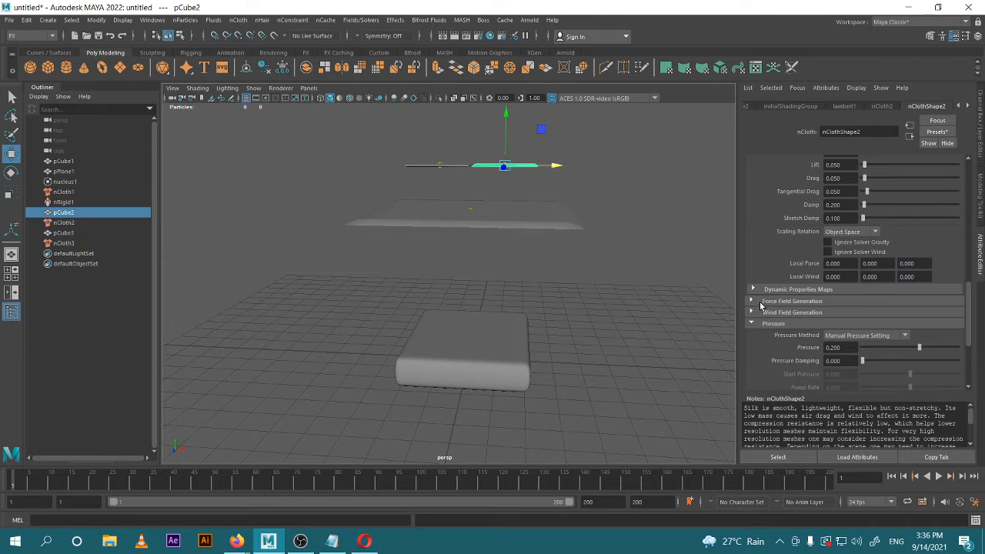
# - Set the original slab's air push distance to 1 in its wind field generation settings and play the simulation
pyautogui.click(787, 313)
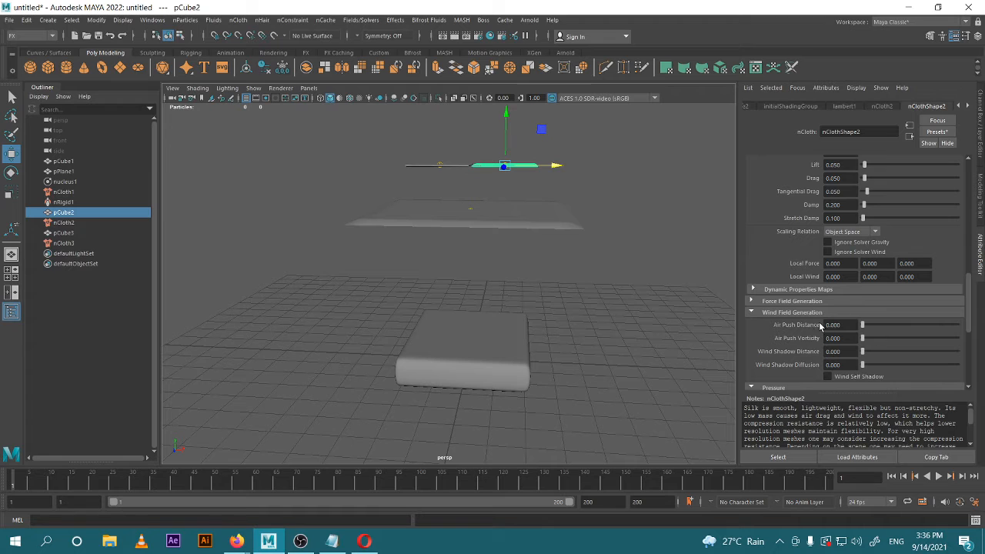
pyautogui.write('1')
pyautogui.press('Return')
pyautogui.click(939, 476)
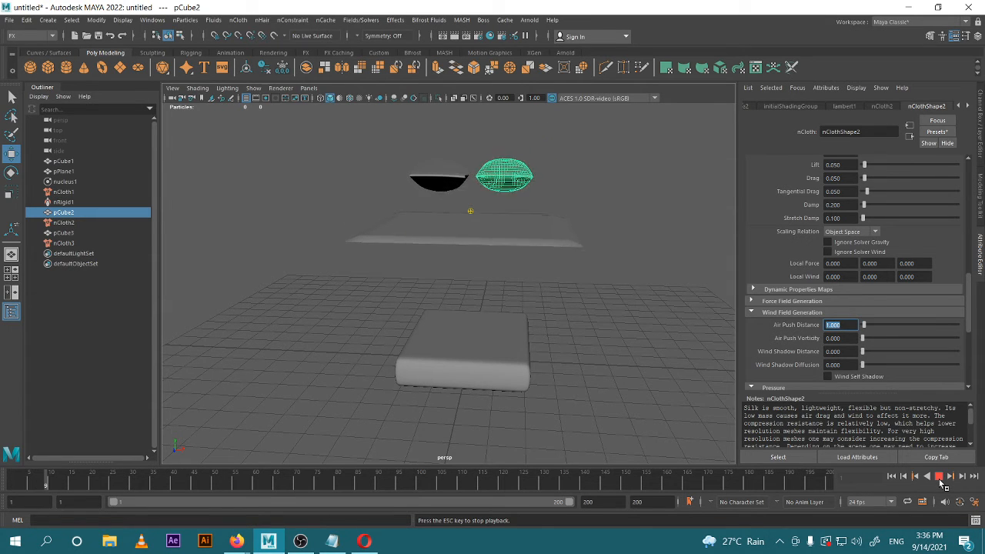
pyautogui.keyDown('alt'); pyautogui.moveTo(602, 397); pyautogui.dragTo(535, 395); pyautogui.keyUp('alt')
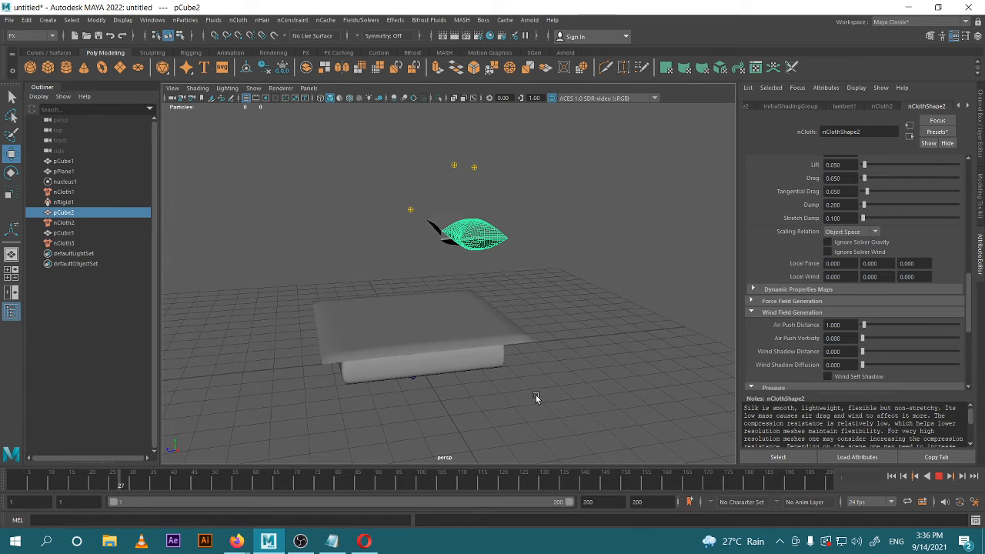
# - Enable wind self shadow for the original slab during playback, examine the landed pillows closely, and rewind to frame 1
pyautogui.click(827, 375)
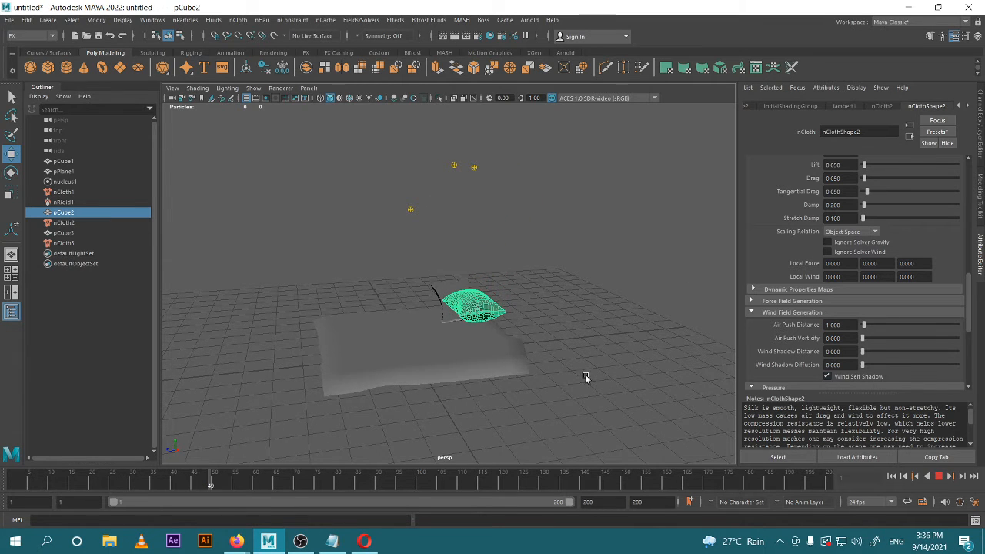
pyautogui.keyDown('alt'); pyautogui.moveTo(585, 374); pyautogui.dragTo(593, 386); pyautogui.keyUp('alt')
pyautogui.keyDown('alt'); pyautogui.moveTo(654, 387); pyautogui.dragTo(574, 392); pyautogui.keyUp('alt')
pyautogui.scroll(5, 527, 370)
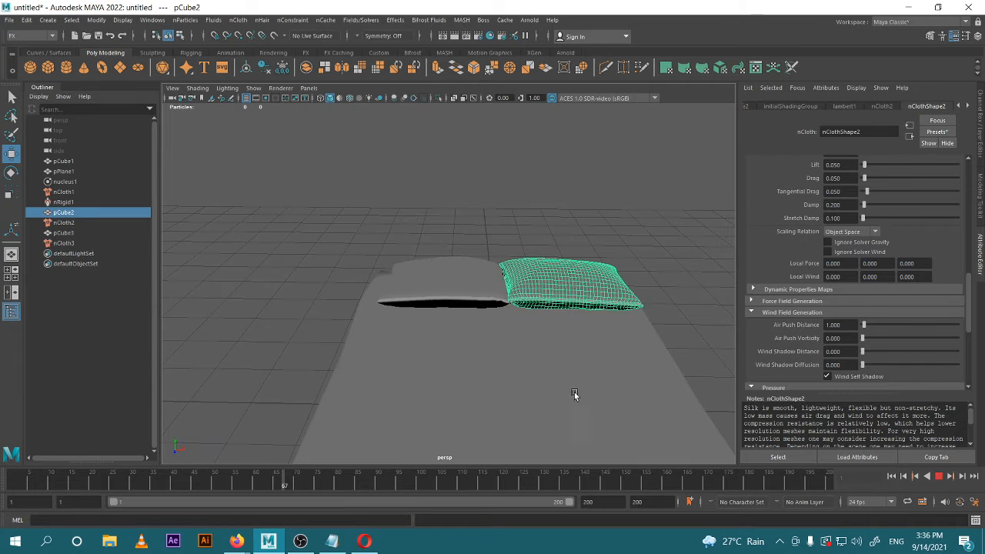
pyautogui.click(915, 477)
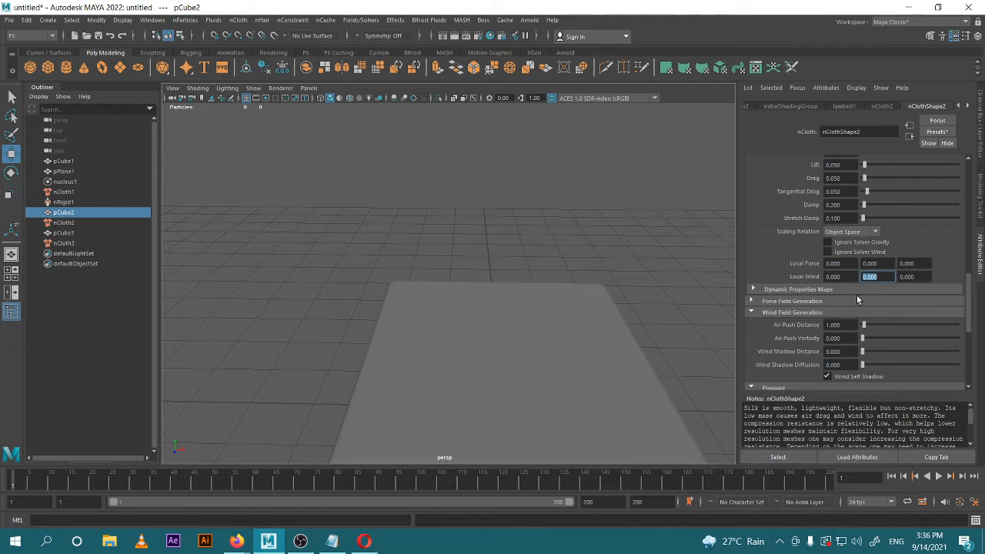
# - Try a local wind Y value of 1 on the original slab, play the simulation, and rewind to frame 1
pyautogui.click(940, 476)
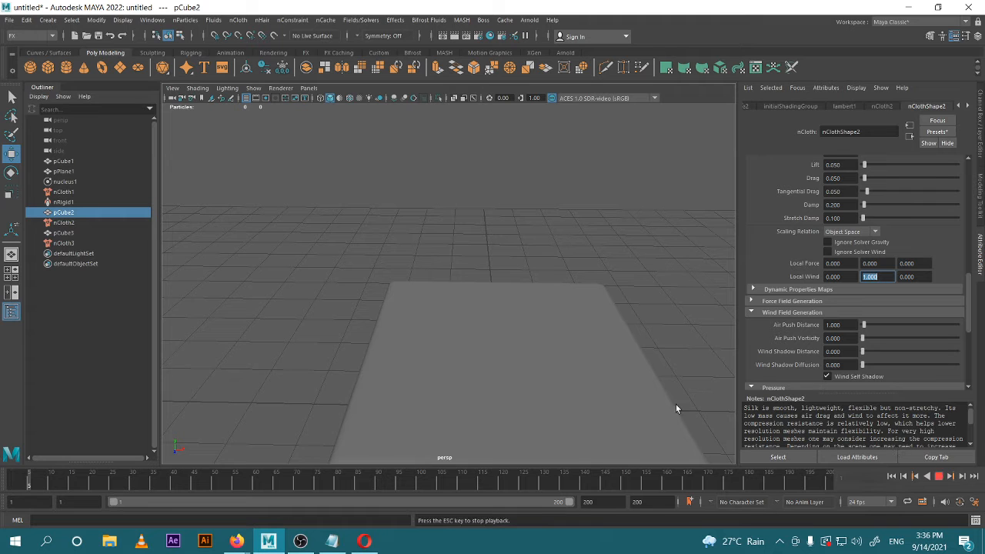
pyautogui.keyDown('alt'); pyautogui.moveTo(480, 291); pyautogui.dragTo(599, 323); pyautogui.keyUp('alt')
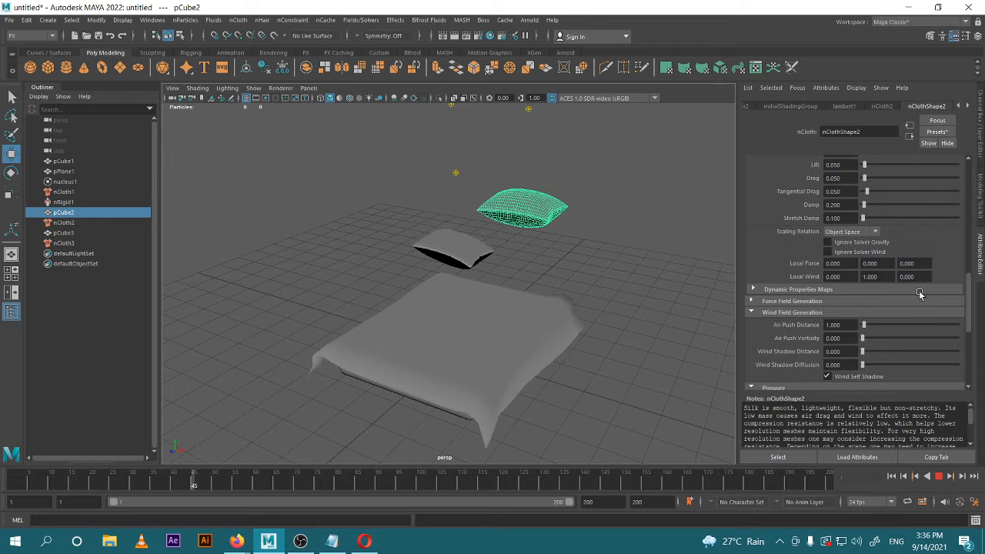
pyautogui.click(892, 477)
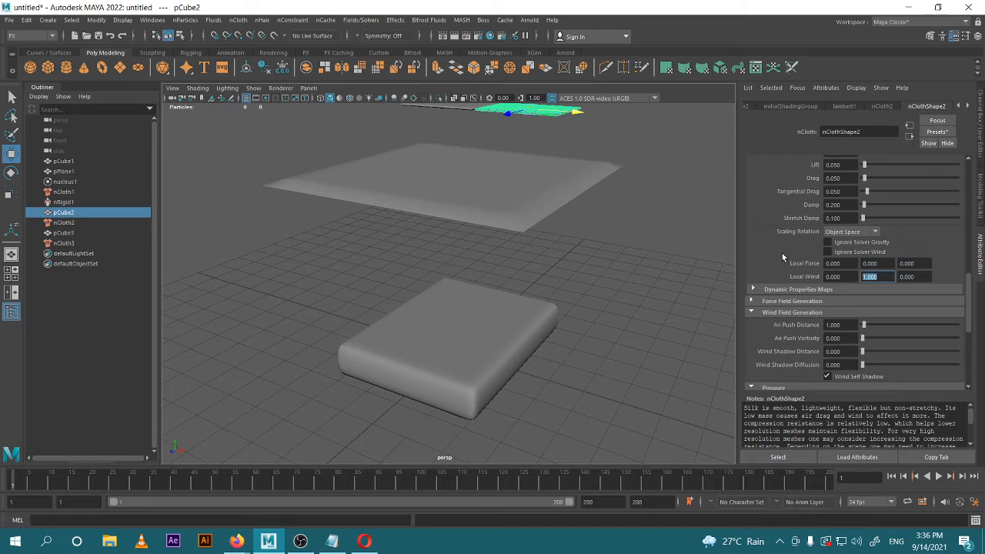
# - Set the original slab's local wind Y to -1, play the simulation to examine how the pillows land, and rewind to frame 1
pyautogui.write('-1')
pyautogui.press('Return')
pyautogui.click(938, 477)
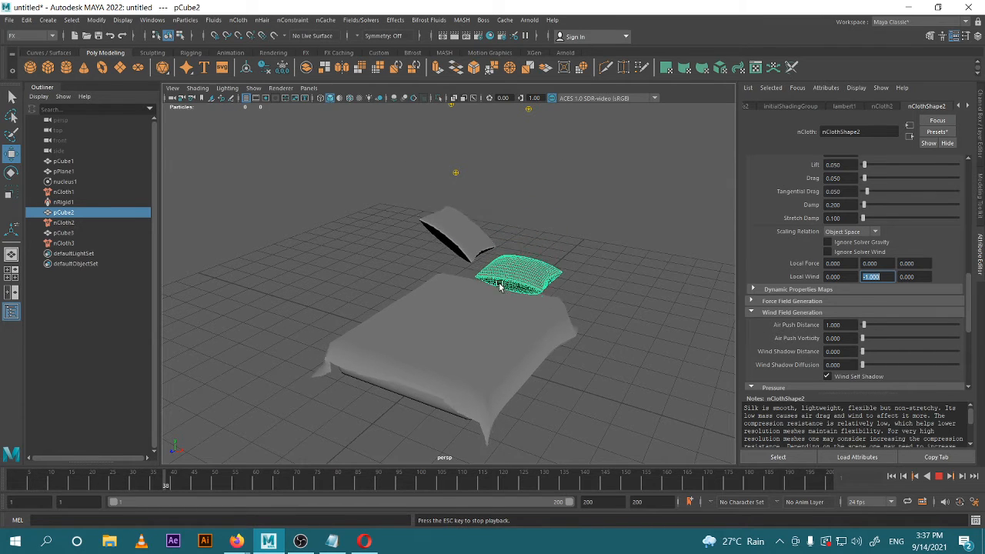
pyautogui.scroll(3, 480, 259)
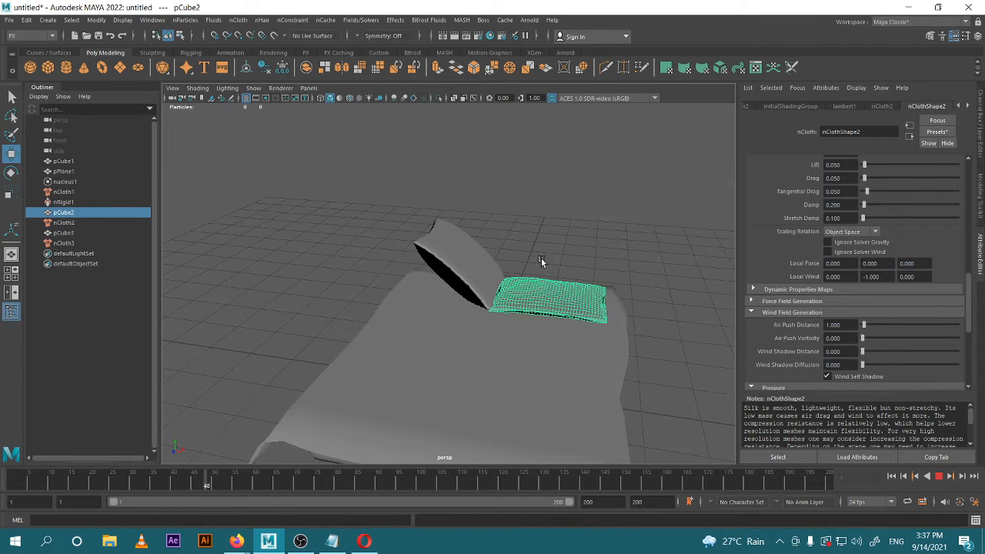
pyautogui.scroll(-3, 542, 260)
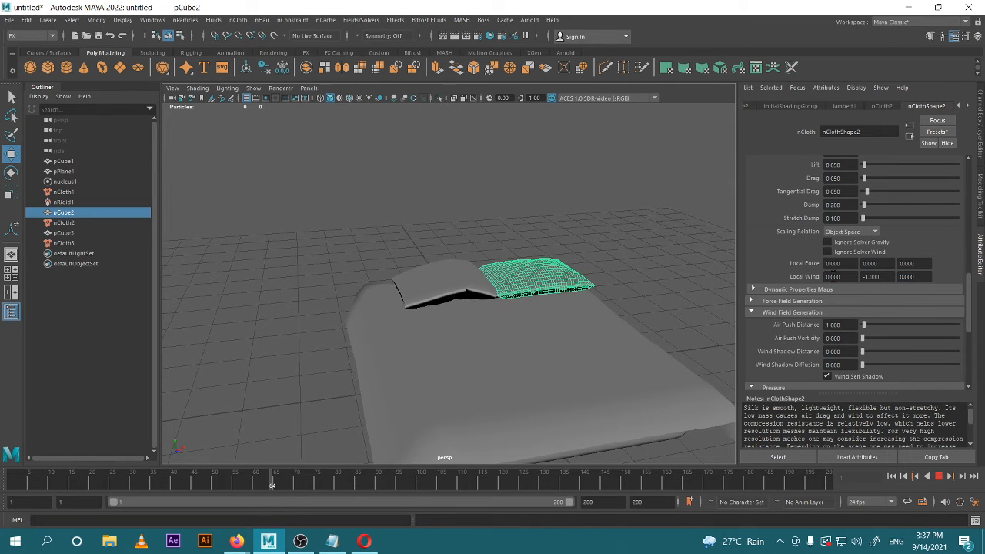
pyautogui.keyDown('alt'); pyautogui.moveTo(571, 331); pyautogui.dragTo(487, 312); pyautogui.keyUp('alt')
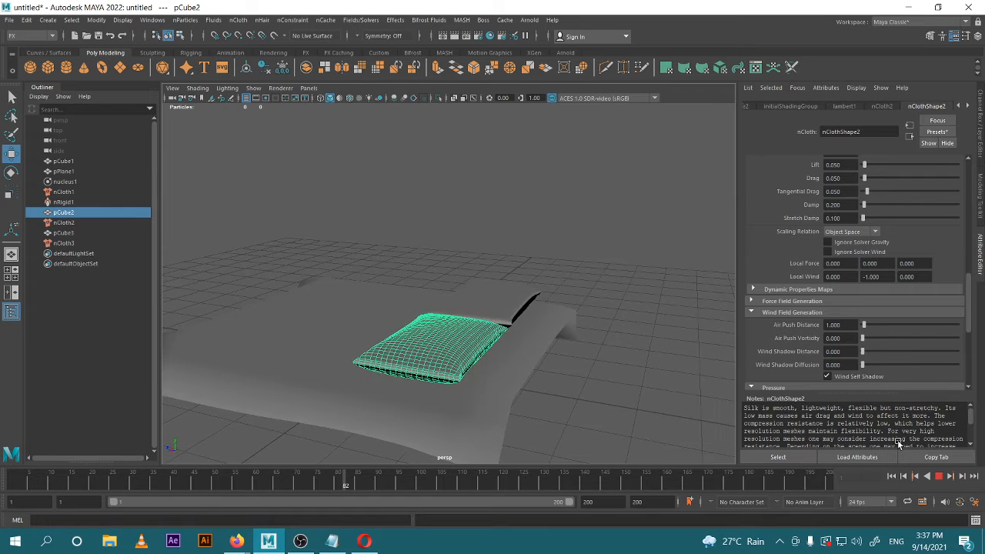
pyautogui.click(939, 476)
pyautogui.click(891, 476)
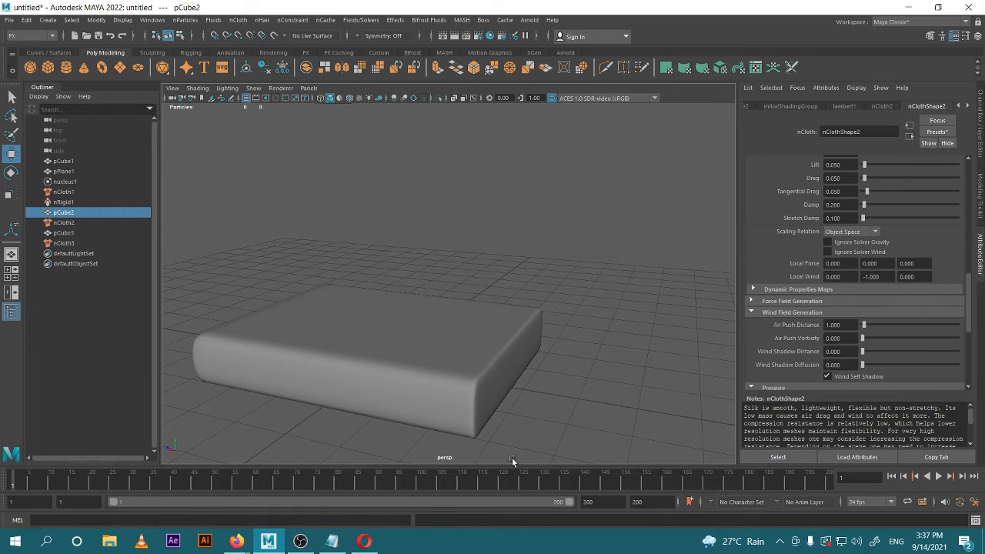
# - Inspect the original slab's position above the sheet up close and from overhead, and look over its nCloth collision attributes
pyautogui.keyDown('alt'); pyautogui.moveTo(511, 460); pyautogui.dragTo(493, 332, button='right'); pyautogui.keyUp('alt')
pyautogui.moveTo(494, 333)
pyautogui.keyDown('alt'); pyautogui.mouseDown()
pyautogui.moveTo(510, 345)
pyautogui.moveTo(483, 325)
pyautogui.moveTo(500, 320)
pyautogui.mouseUp(); pyautogui.keyUp('alt')
pyautogui.scroll(5, 475, 370)
pyautogui.scroll(-5, 935, 291)
pyautogui.scroll(10, 881, 343)
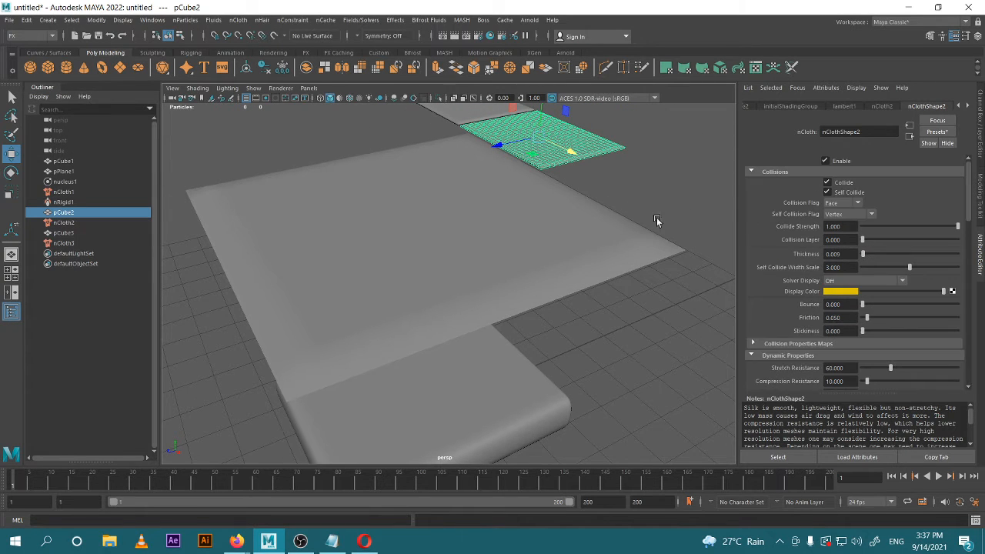
pyautogui.scroll(4, 493, 254)
pyautogui.scroll(-6, 597, 255)
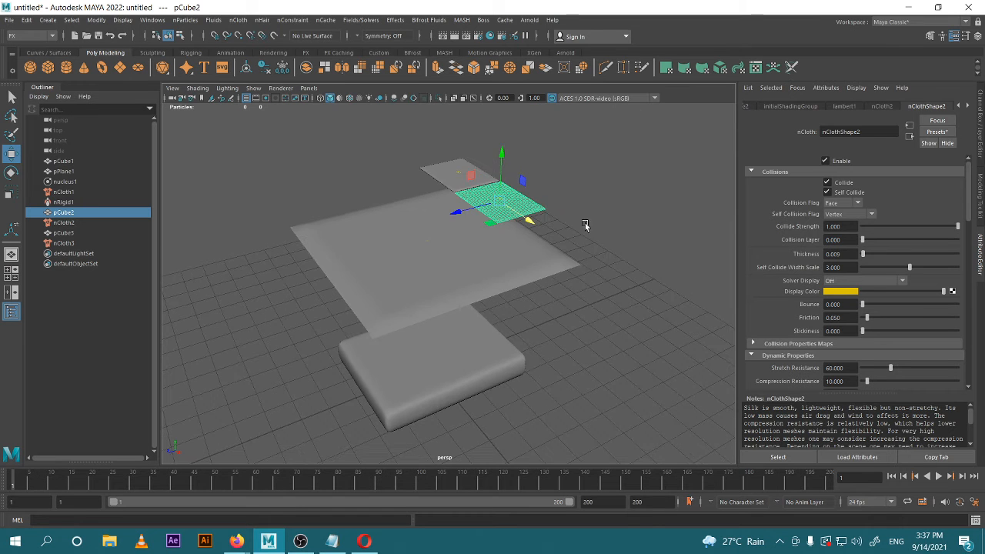
pyautogui.click(585, 224)
pyautogui.scroll(2, 568, 205)
pyautogui.click(584, 159)
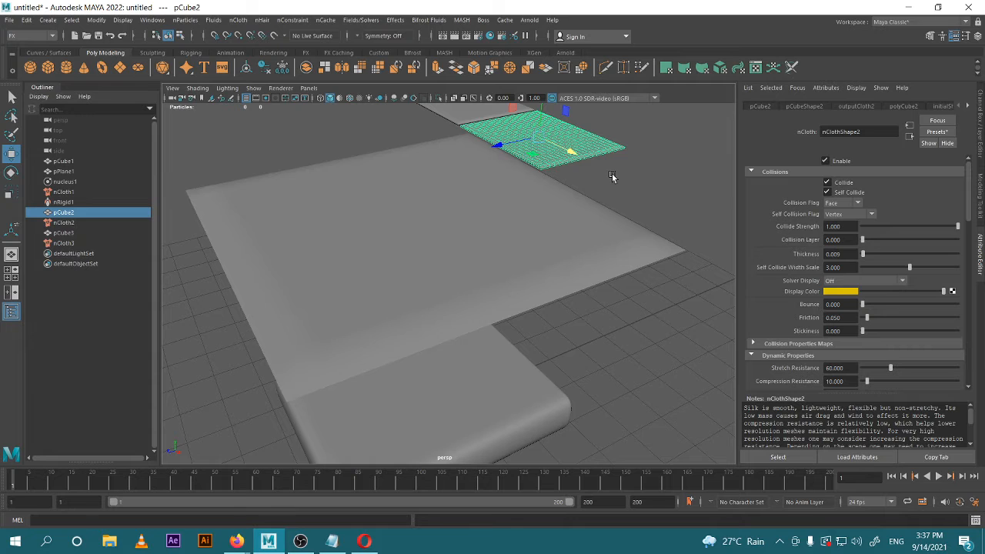
pyautogui.scroll(-4, 612, 182)
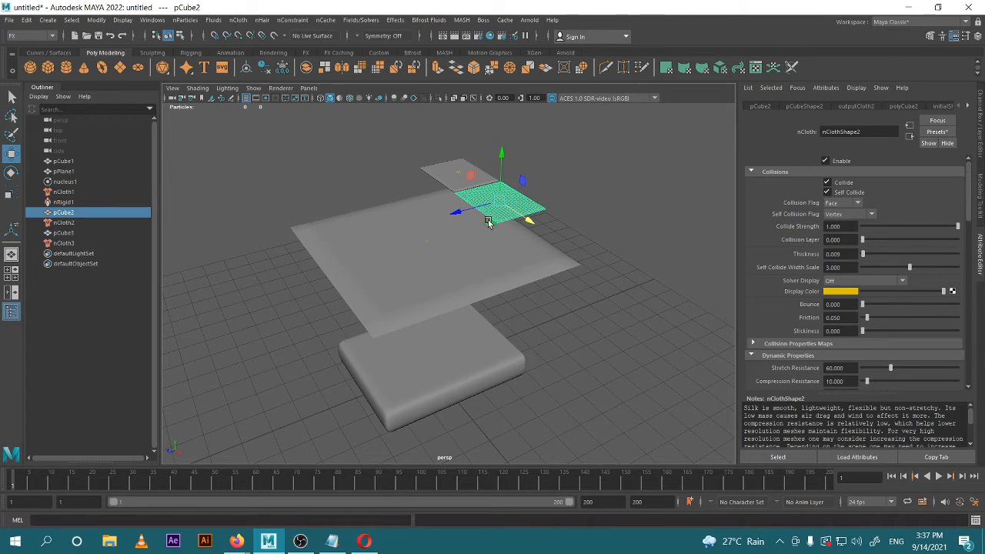
pyautogui.scroll(5, 482, 215)
pyautogui.scroll(-9, 480, 222)
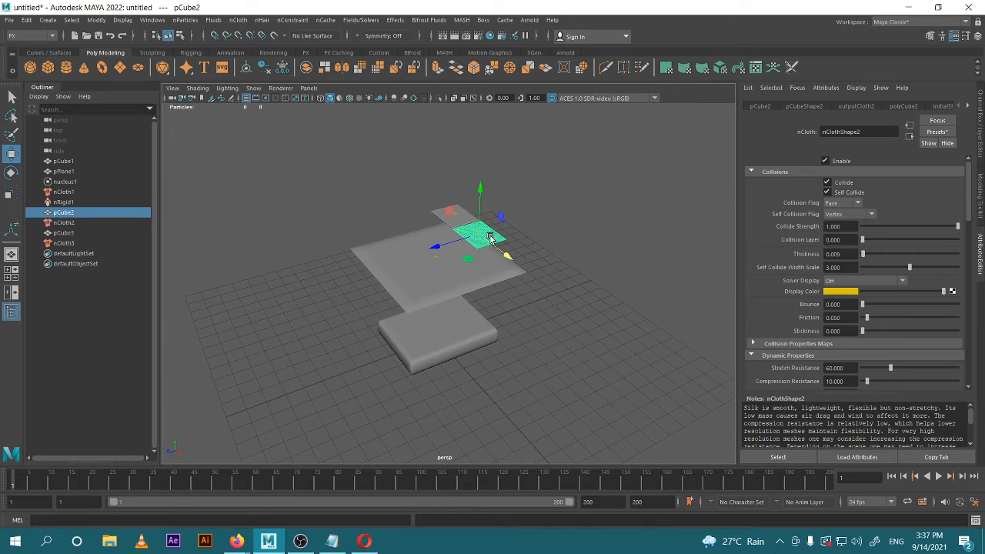
pyautogui.keyDown('alt'); pyautogui.moveTo(490, 236); pyautogui.dragTo(525, 269); pyautogui.keyUp('alt')
pyautogui.scroll(5, 515, 272)
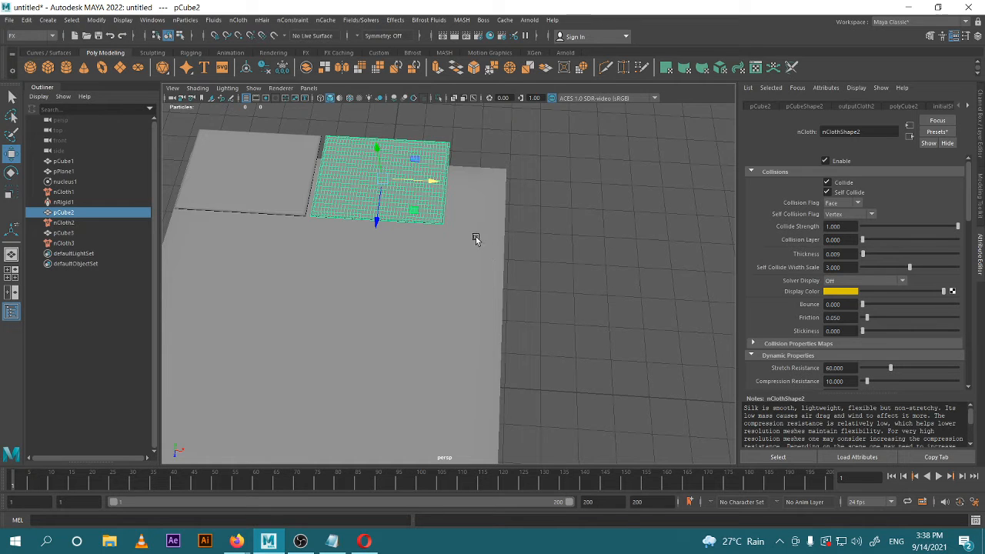
# - Set the original slab's bend resistance to 1 and play the simulation, examining the pillow's shape from the side
pyautogui.scroll(-2, 860, 317)
pyautogui.scroll(-3, 853, 308)
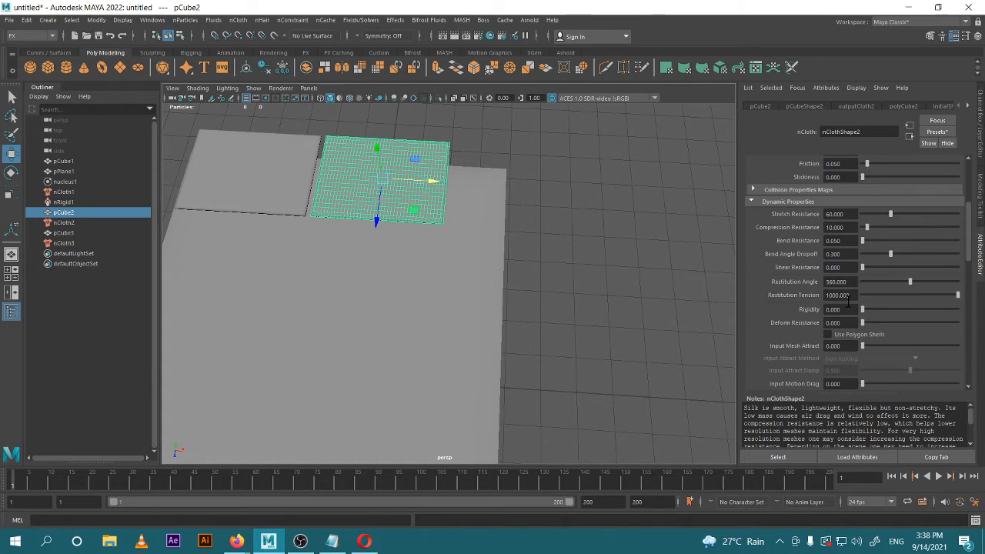
pyautogui.click(846, 242)
pyautogui.write('1')
pyautogui.press('Return')
pyautogui.click(945, 478)
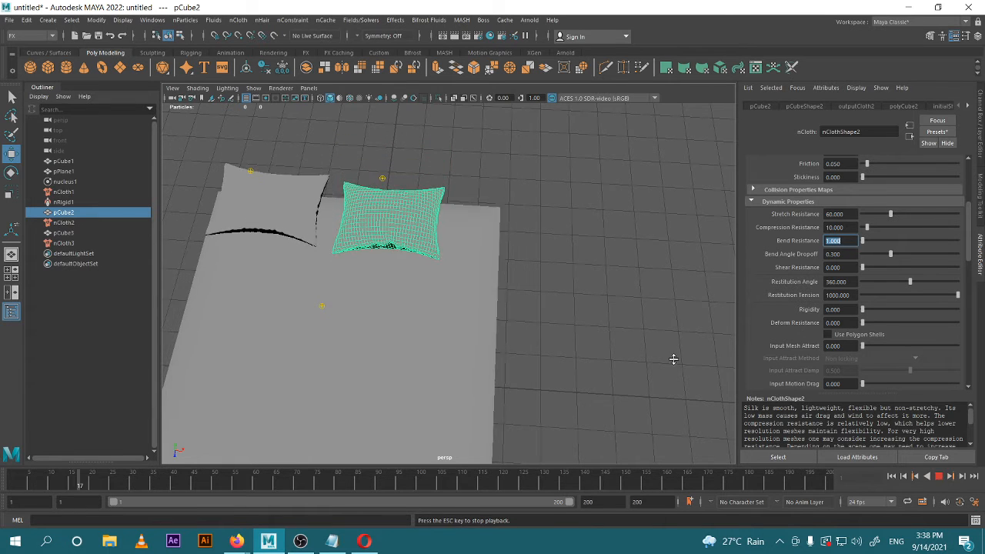
pyautogui.moveTo(650, 302)
pyautogui.keyDown('alt'); pyautogui.mouseDown()
pyautogui.moveTo(651, 287)
pyautogui.moveTo(644, 301)
pyautogui.mouseUp(); pyautogui.keyUp('alt')
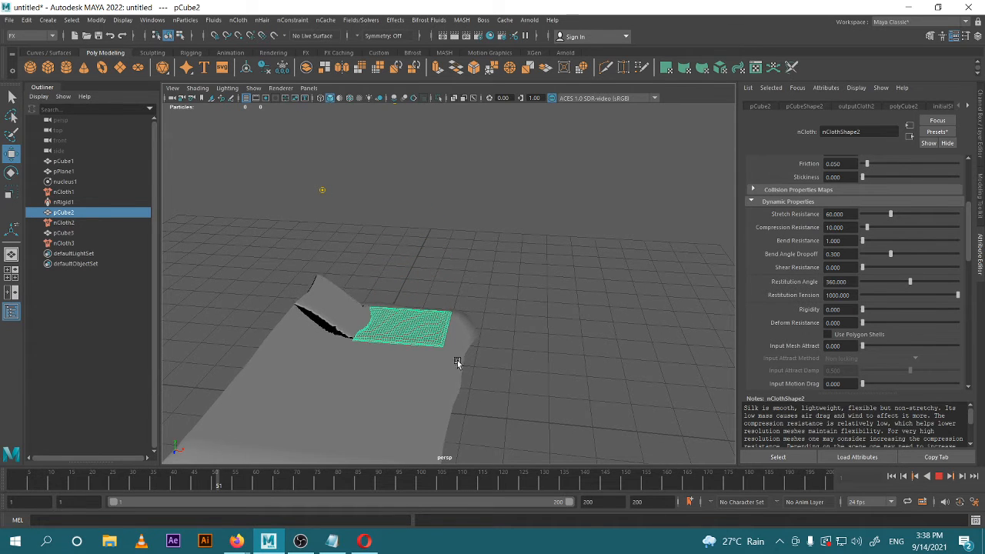
pyautogui.keyDown('alt'); pyautogui.moveTo(458, 356); pyautogui.dragTo(533, 362); pyautogui.keyUp('alt')
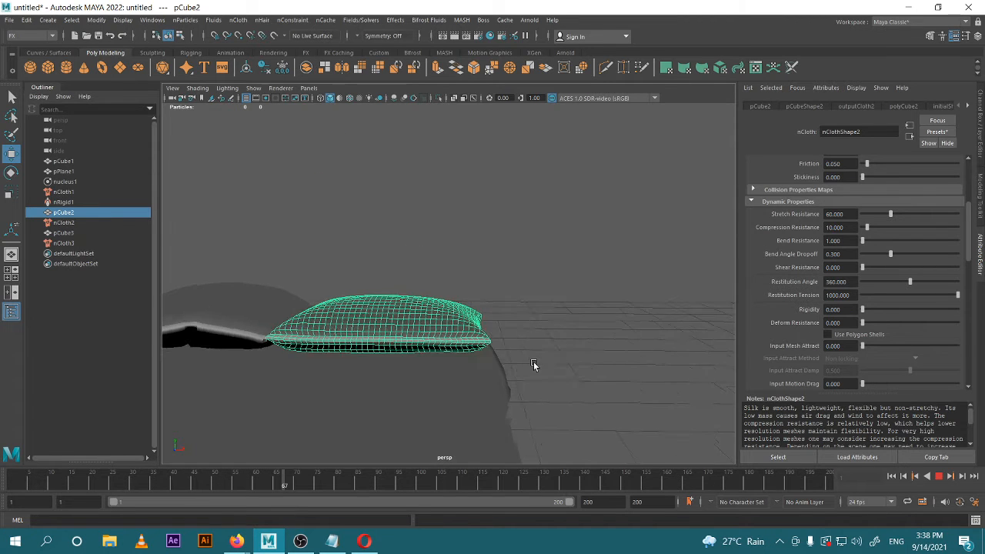
# - View the whole draped bed with both pillows from farther away, stop the simulation and rewind to frame 1
pyautogui.scroll(-5, 534, 362)
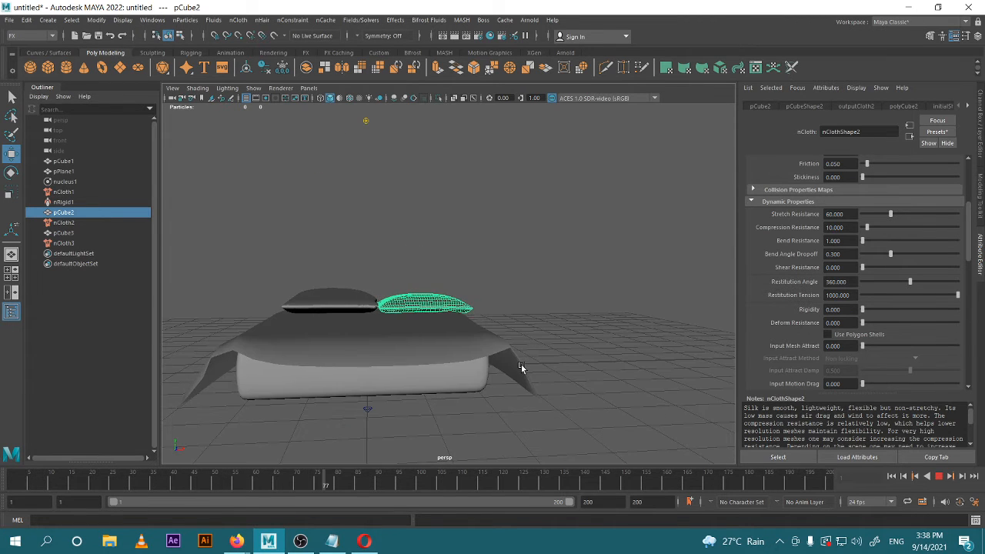
pyautogui.click(939, 476)
pyautogui.click(893, 477)
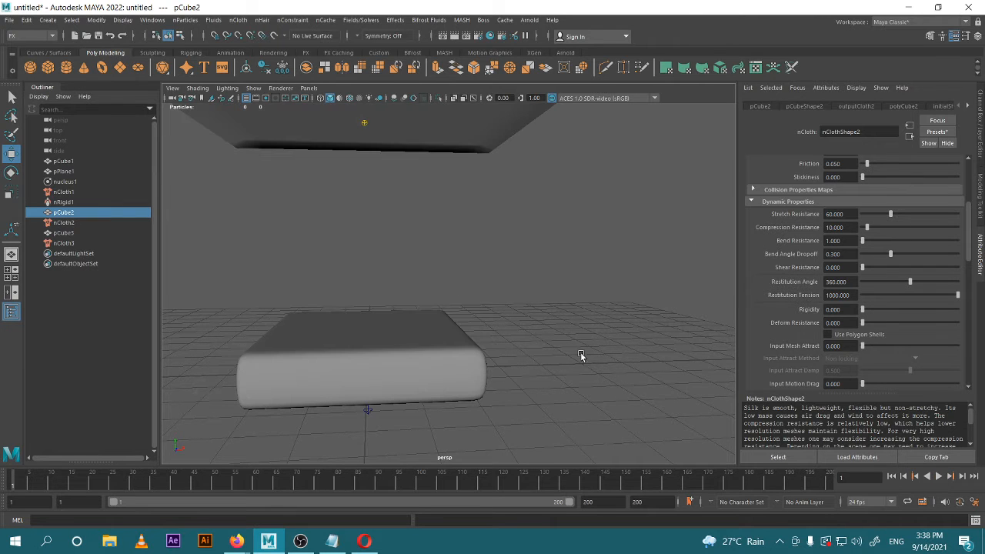
# - Create a new polygon cube and raise it above the sheet to a Translate Y of 6.7
pyautogui.click(581, 356)
pyautogui.scroll(-5, 567, 337)
pyautogui.keyDown('alt'); pyautogui.moveTo(567, 337); pyautogui.dragTo(581, 384); pyautogui.keyUp('alt')
pyautogui.scroll(3, 582, 384)
pyautogui.keyDown('alt'); pyautogui.moveTo(582, 385); pyautogui.dragTo(428, 345, button='middle'); pyautogui.keyUp('alt')
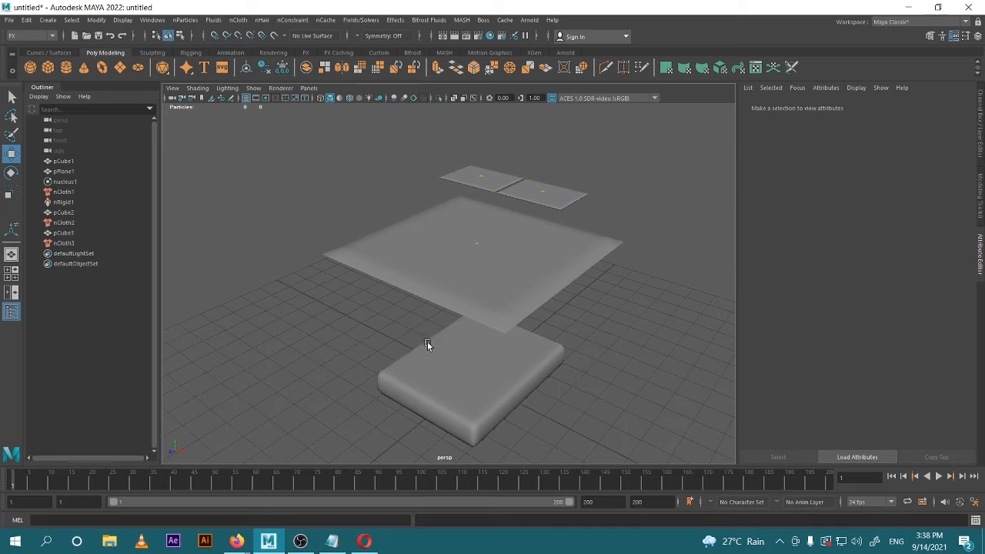
pyautogui.click(51, 69)
pyautogui.moveTo(476, 343); pyautogui.dragTo(476, 161)
# - Scale the new cube into a flat block of about 2.742 in X, 0.458 in Y and 2.028 in Z
pyautogui.press('r')
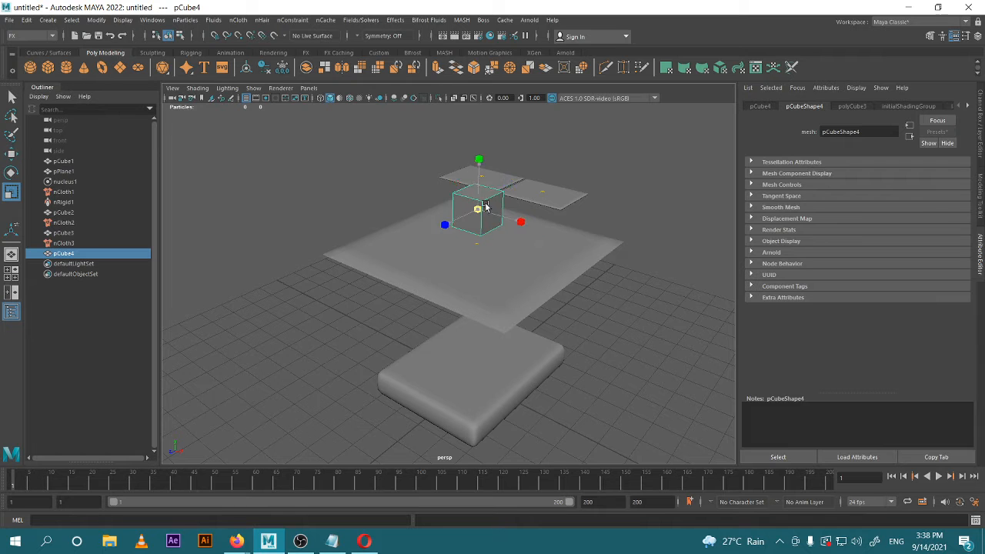
pyautogui.moveTo(485, 206)
pyautogui.mouseDown()
pyautogui.moveTo(483, 153)
pyautogui.moveTo(477, 195)
pyautogui.mouseUp()
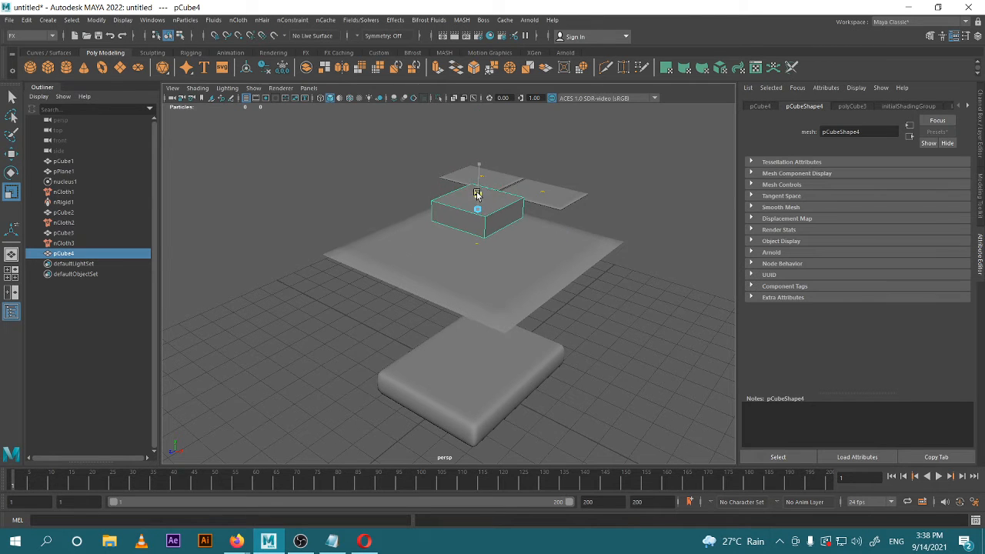
pyautogui.scroll(5, 589, 250)
pyautogui.keyDown('alt'); pyautogui.moveTo(419, 312); pyautogui.dragTo(495, 344); pyautogui.keyUp('alt')
pyautogui.scroll(5, 504, 311)
pyautogui.keyDown('alt'); pyautogui.moveTo(503, 310); pyautogui.dragTo(420, 251); pyautogui.keyUp('alt')
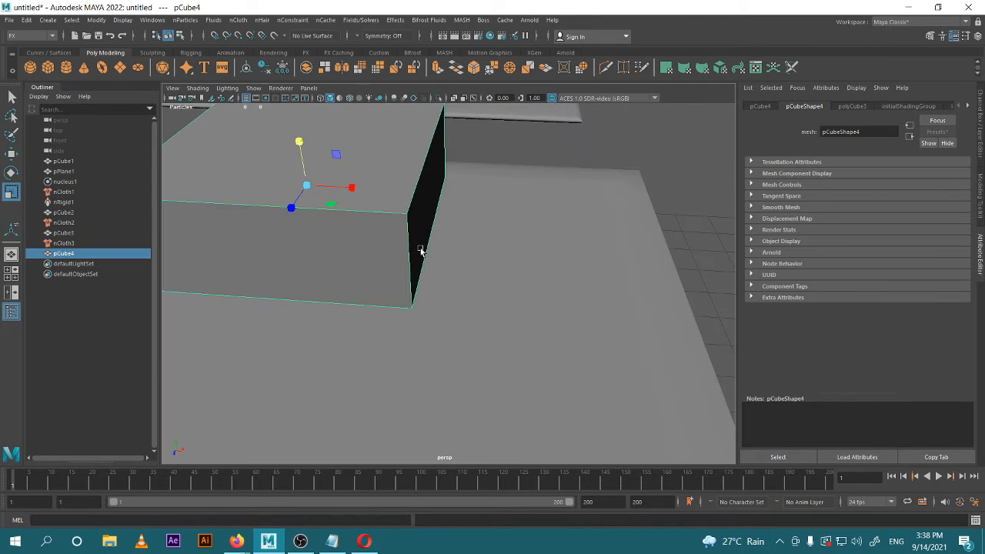
pyautogui.moveTo(359, 190); pyautogui.dragTo(362, 190)
pyautogui.moveTo(299, 144); pyautogui.dragTo(304, 160)
pyautogui.keyDown('alt'); pyautogui.moveTo(374, 204); pyautogui.dragTo(403, 235); pyautogui.keyUp('alt')
pyautogui.press('w')
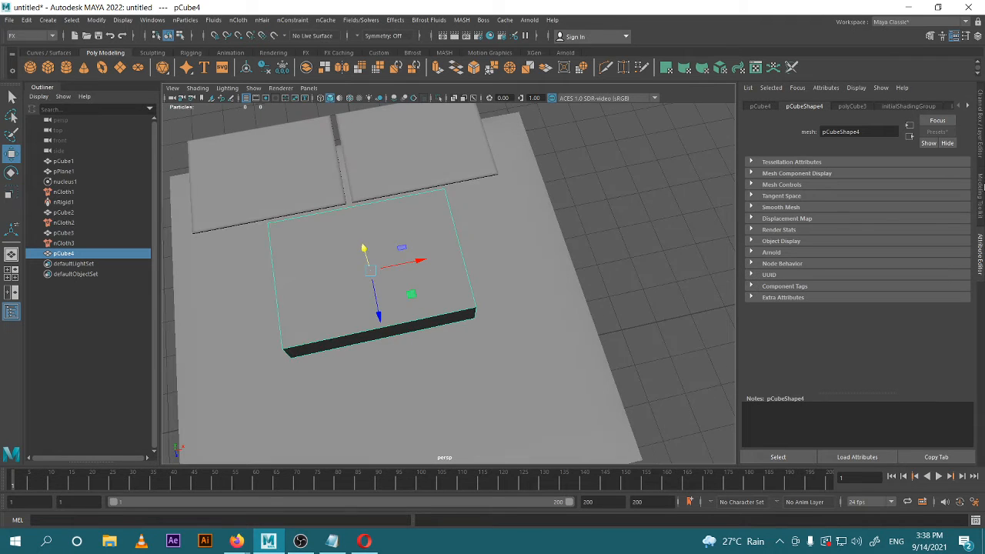
# - Set the new cube's width and depth subdivisions to 20
pyautogui.click(980, 208)
pyautogui.click(982, 139)
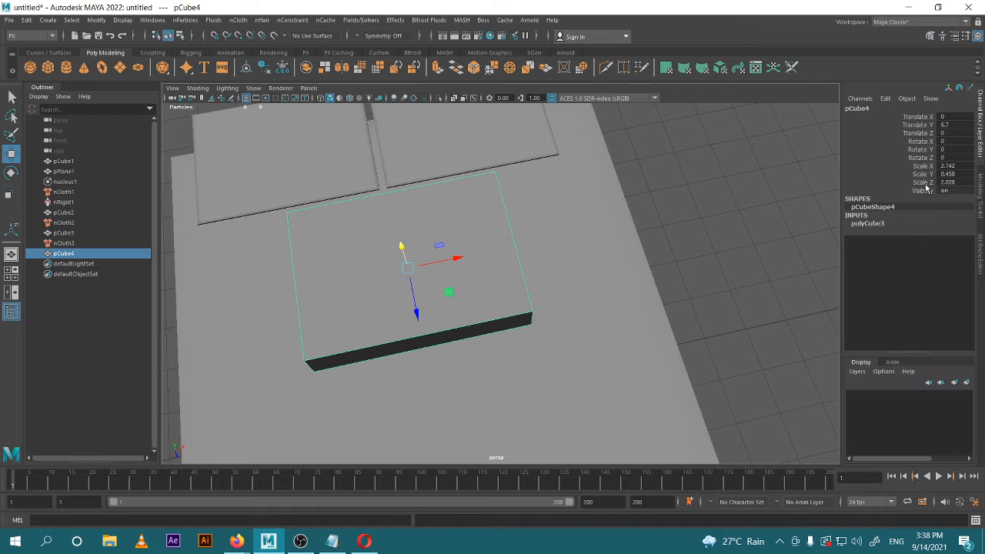
pyautogui.click(868, 223)
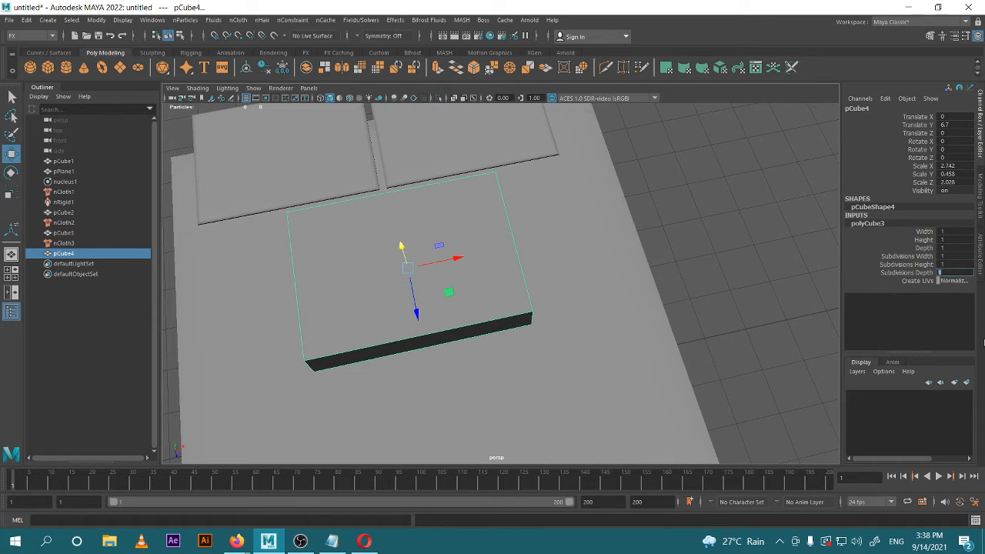
pyautogui.click(945, 255)
pyautogui.write('20')
pyautogui.press('Return')
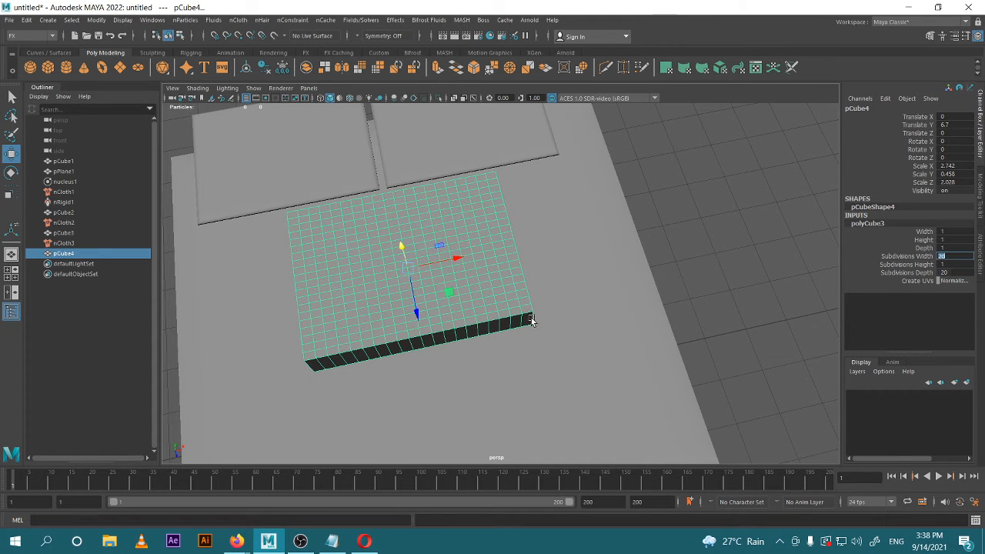
# - Set the new cube's height subdivisions to 2
pyautogui.keyDown('alt'); pyautogui.moveTo(532, 320); pyautogui.dragTo(569, 277); pyautogui.keyUp('alt')
pyautogui.scroll(4, 531, 291)
pyautogui.keyDown('alt'); pyautogui.moveTo(496, 302); pyautogui.dragTo(545, 273, button='middle'); pyautogui.keyUp('alt')
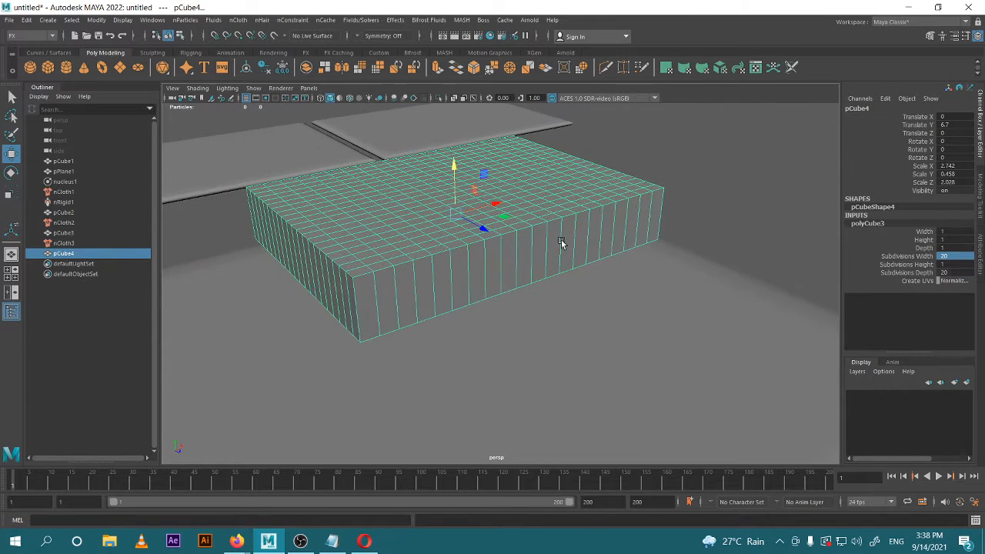
pyautogui.click(948, 264)
pyautogui.write('2')
pyautogui.press('Return')
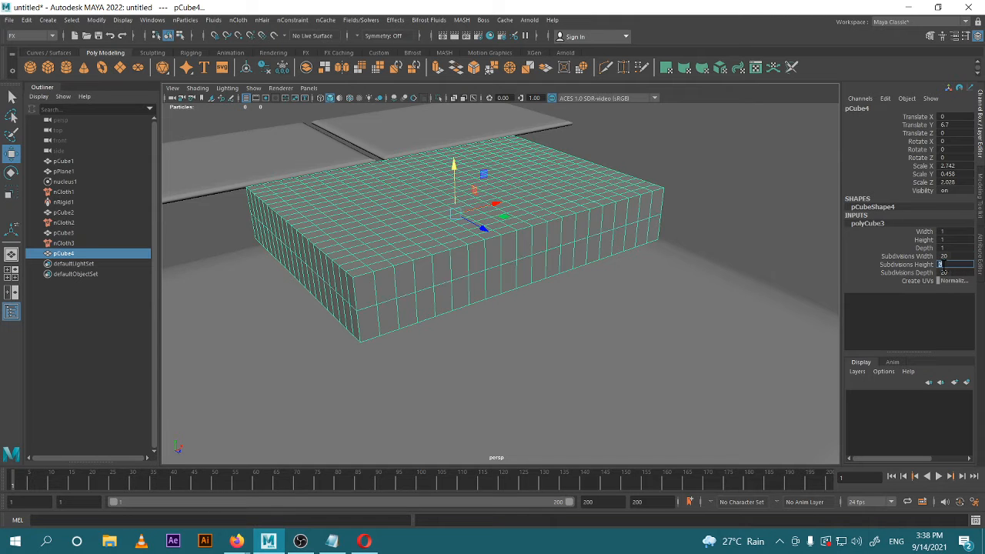
# - In the front view, select all of the new cube's vertices except the middle horizontal row
pyautogui.click(785, 235)
pyautogui.click(589, 214)
pyautogui.keyDown('alt'); pyautogui.moveTo(597, 235); pyautogui.dragTo(549, 228); pyautogui.keyUp('alt')
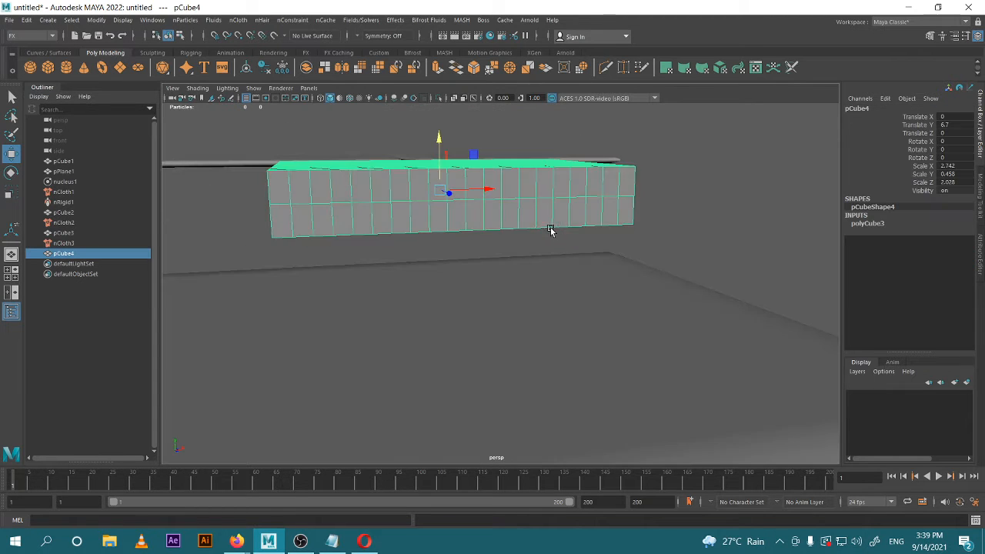
pyautogui.press('space')
pyautogui.press('space')
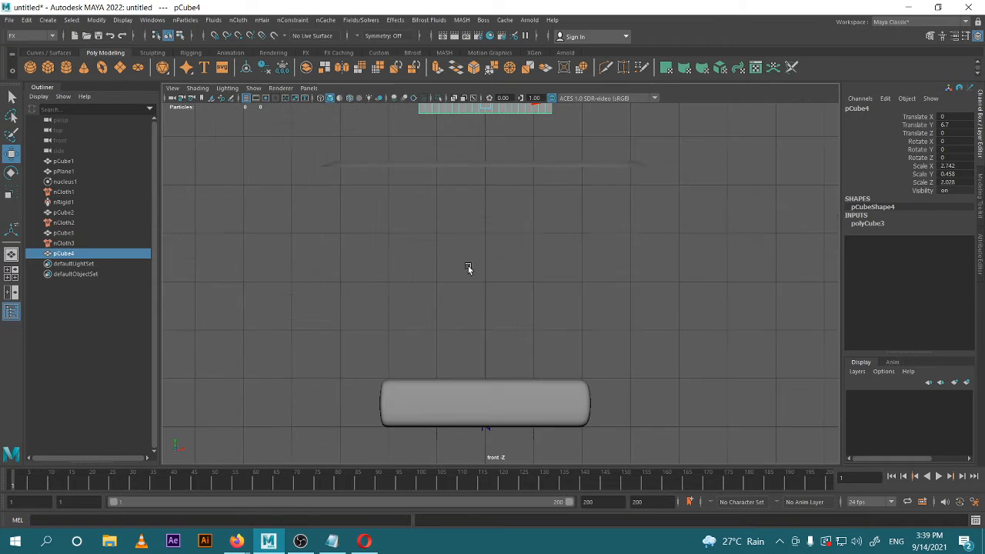
pyautogui.keyDown('alt'); pyautogui.moveTo(553, 223); pyautogui.dragTo(531, 346, button='middle'); pyautogui.keyUp('alt')
pyautogui.scroll(4, 455, 240)
pyautogui.keyDown('alt'); pyautogui.moveTo(458, 239); pyautogui.dragTo(500, 324, button='middle'); pyautogui.keyUp('alt')
pyautogui.scroll(3, 498, 270)
pyautogui.moveTo(505, 282); pyautogui.dragTo(456, 227, button='right')
pyautogui.moveTo(266, 261); pyautogui.dragTo(755, 407)
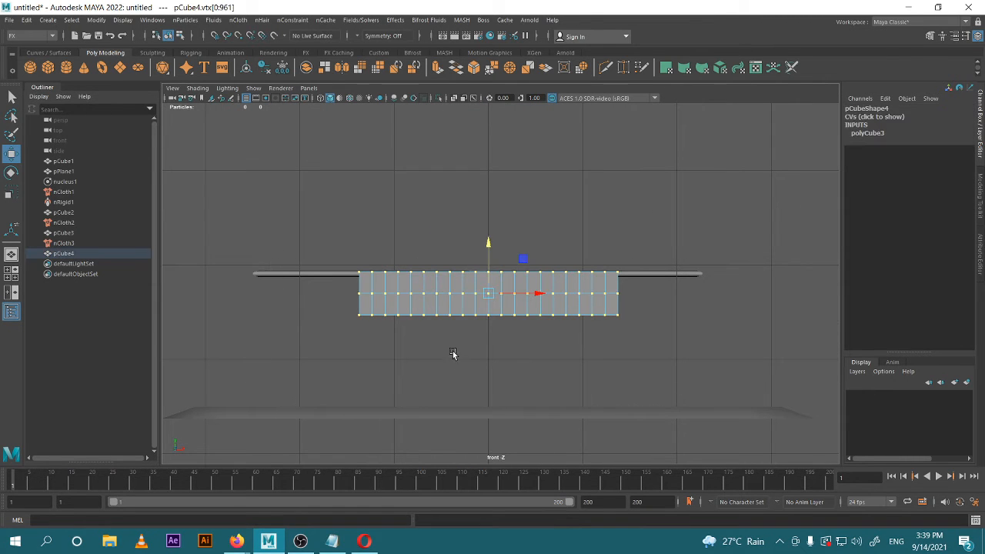
pyautogui.keyDown('ctrl'); pyautogui.moveTo(347, 294); pyautogui.dragTo(638, 308); pyautogui.keyUp('ctrl')
# - Remove the interior vertices from the selection in the top view and scale the remaining rim vertices vertically together to taper the block's edges
pyautogui.press('r')
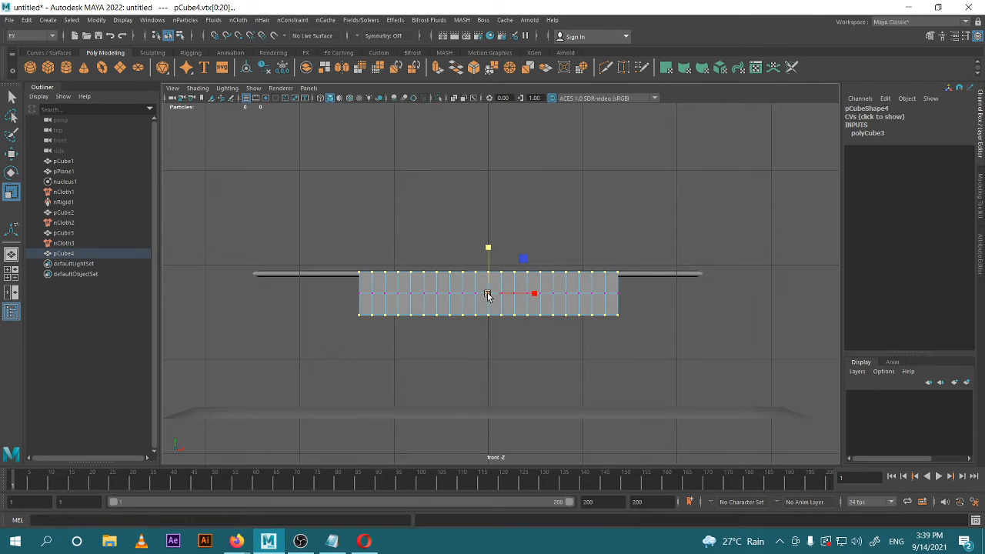
pyautogui.press('space')
pyautogui.press('space')
pyautogui.scroll(8, 440, 213)
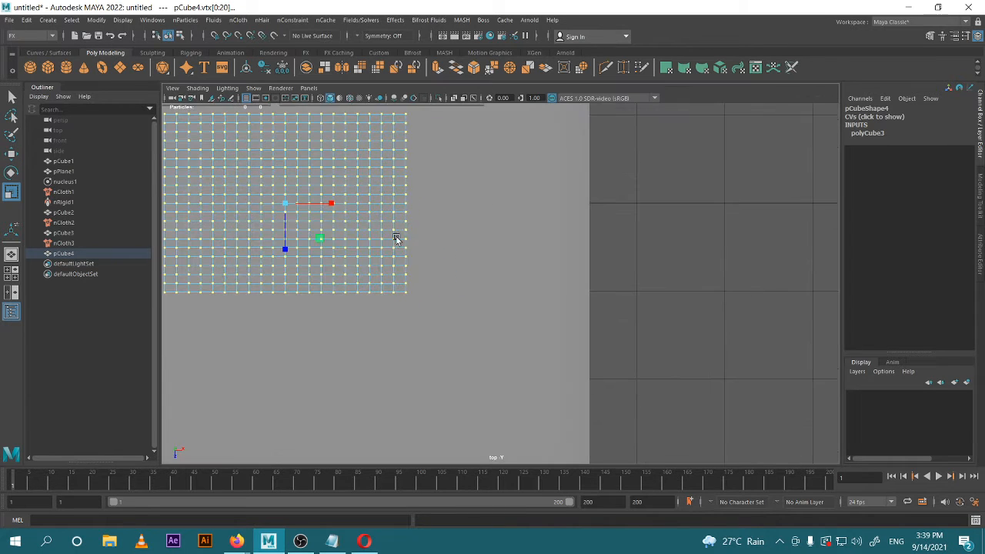
pyautogui.keyDown('alt'); pyautogui.moveTo(395, 236); pyautogui.dragTo(621, 305, button='middle'); pyautogui.keyUp('alt')
pyautogui.scroll(2, 530, 266)
pyautogui.moveTo(375, 176); pyautogui.dragTo(684, 397)
pyautogui.press('space')
pyautogui.press('space')
pyautogui.keyDown('alt'); pyautogui.moveTo(554, 242); pyautogui.dragTo(488, 286); pyautogui.keyUp('alt')
pyautogui.scroll(3, 488, 285)
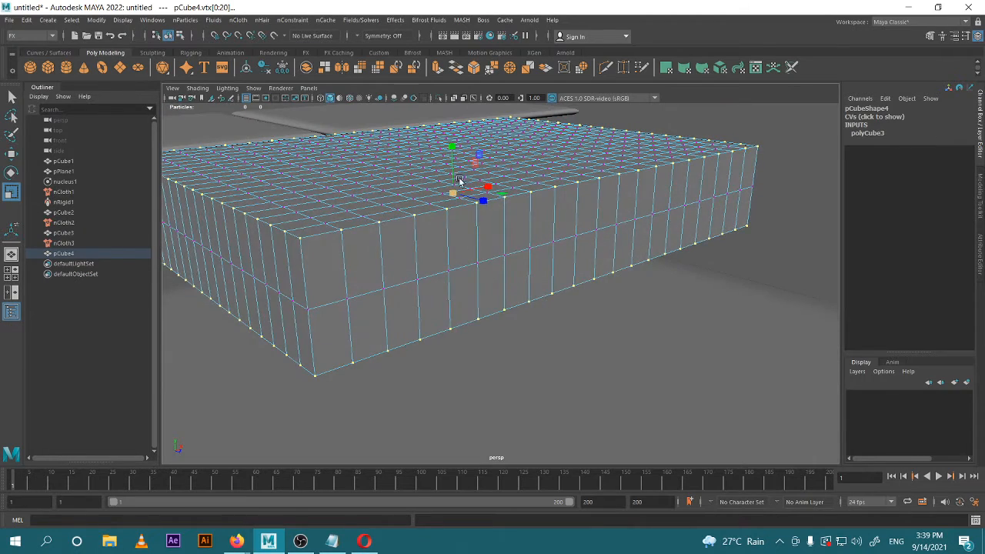
pyautogui.moveTo(451, 149); pyautogui.dragTo(397, 171)
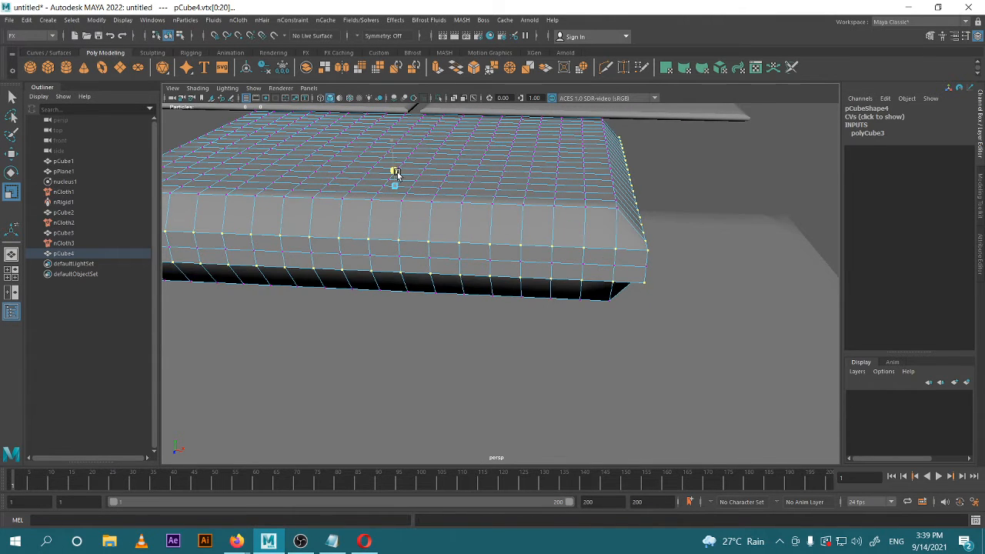
# - Scale all of the tapered block's vertices vertically into a thin cushion shape and return to object mode
pyautogui.press('space')
pyautogui.press('space')
pyautogui.scroll(2, 433, 289)
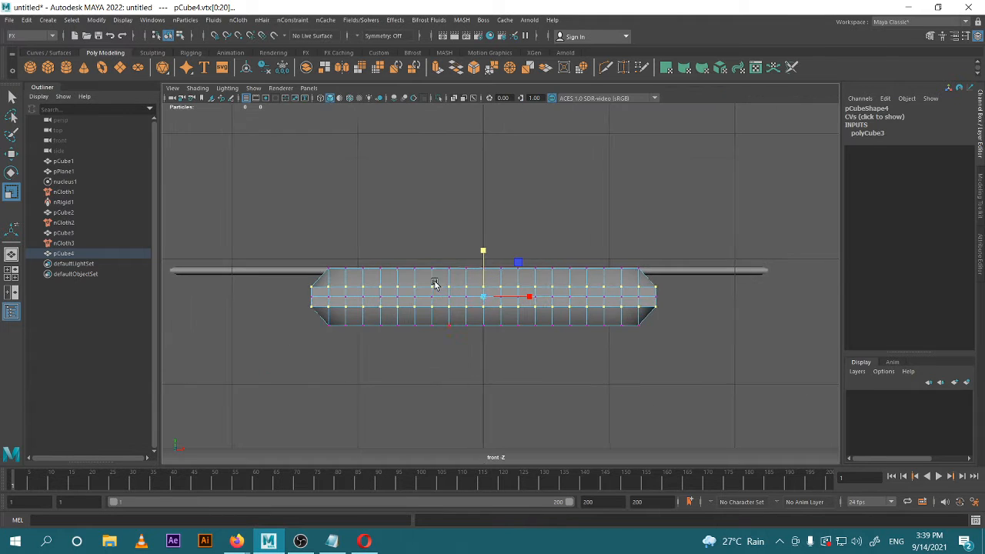
pyautogui.keyDown('alt'); pyautogui.moveTo(436, 285); pyautogui.dragTo(453, 311, button='middle'); pyautogui.keyUp('alt')
pyautogui.moveTo(357, 251); pyautogui.dragTo(525, 283)
pyautogui.moveTo(283, 271); pyautogui.dragTo(807, 414)
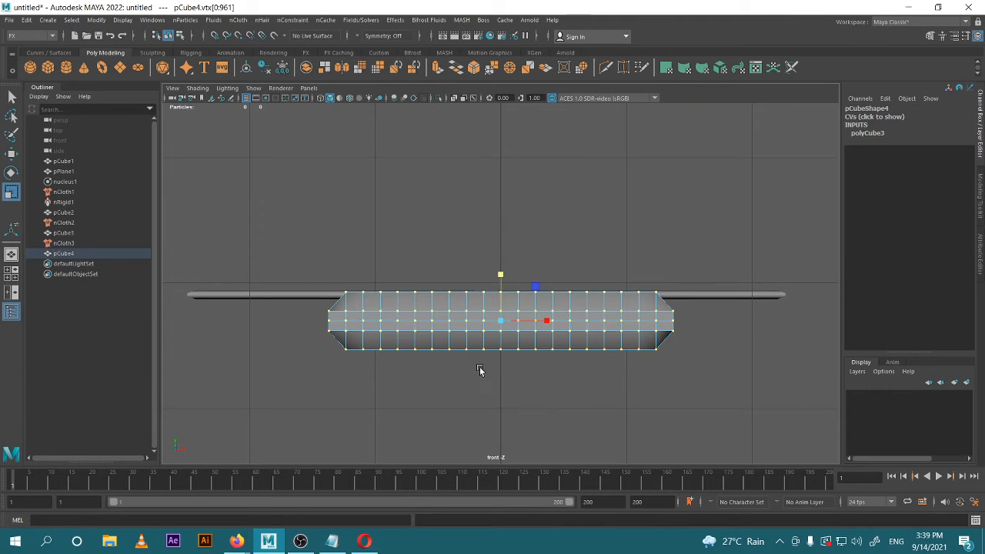
pyautogui.moveTo(499, 274); pyautogui.dragTo(501, 306)
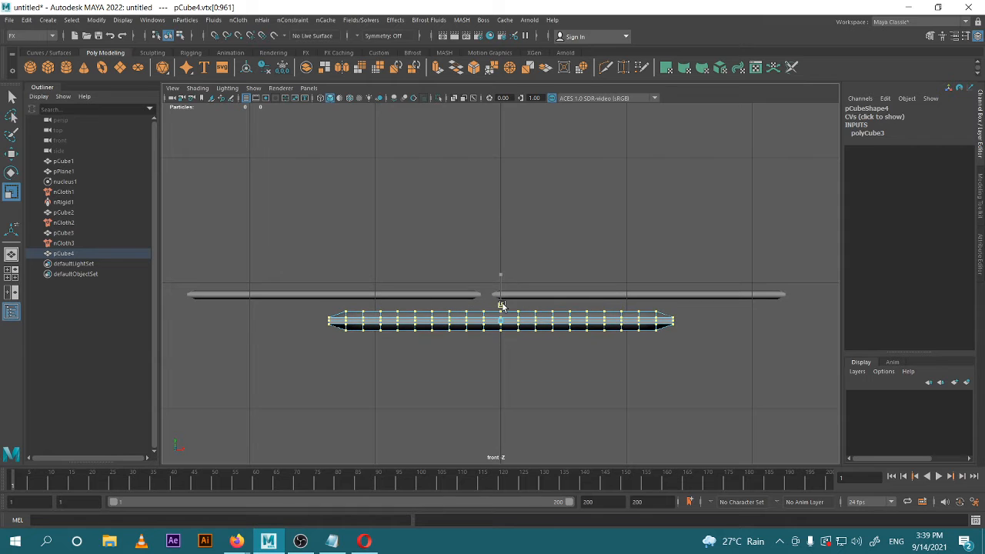
pyautogui.press('w')
pyautogui.press('space')
pyautogui.press('space')
pyautogui.scroll(3, 608, 246)
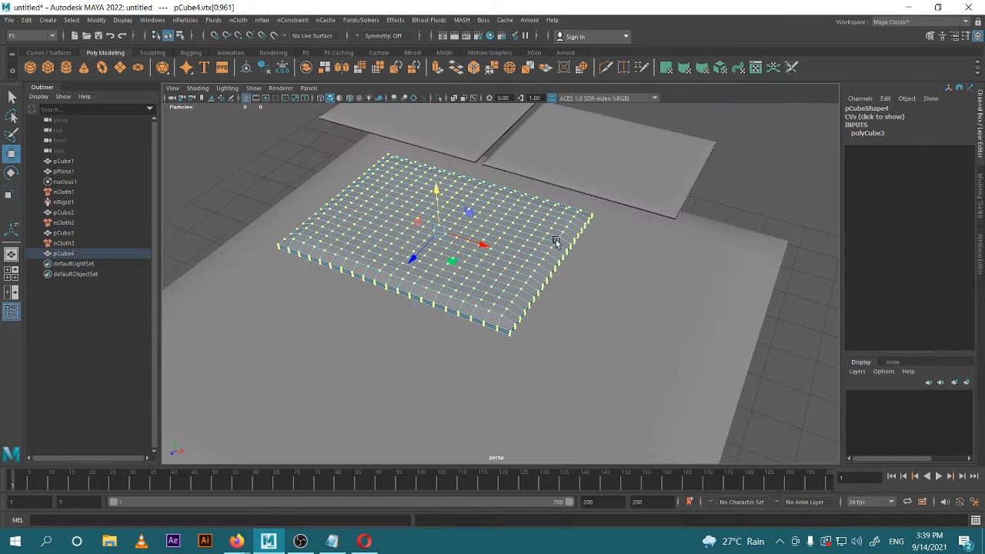
pyautogui.moveTo(524, 235); pyautogui.dragTo(665, 236, button='right')
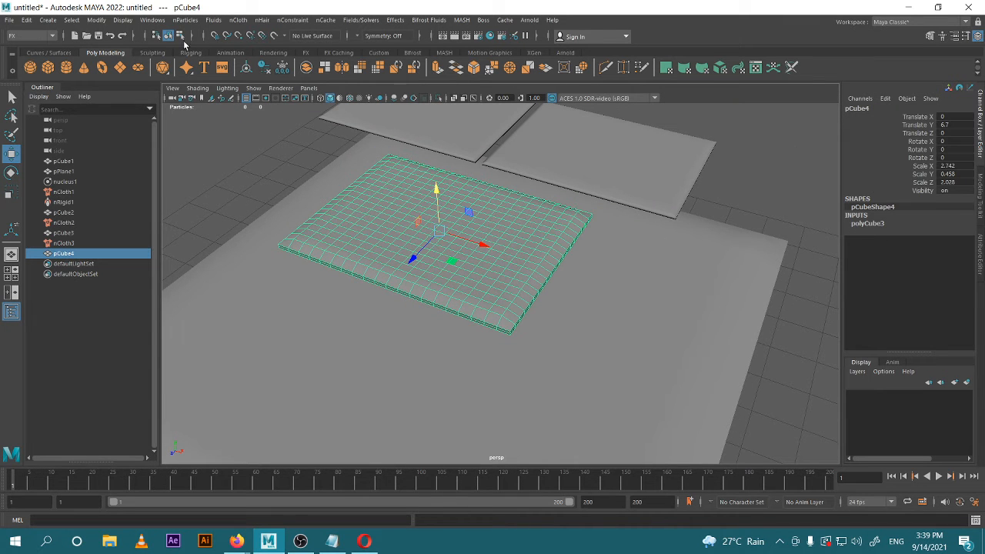
# - Make the thin cushion an nCloth object and apply the tshirt preset to it
pyautogui.click(238, 20)
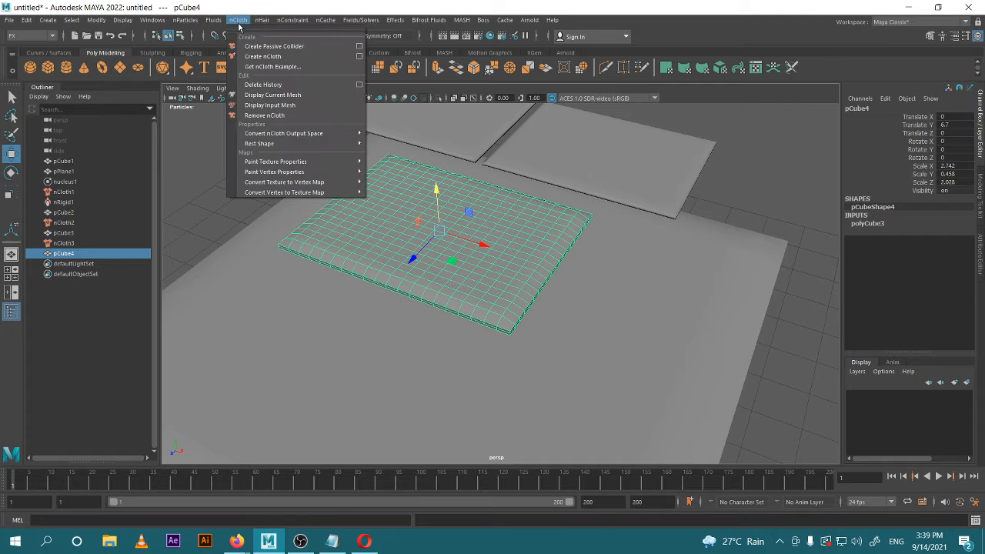
pyautogui.click(262, 56)
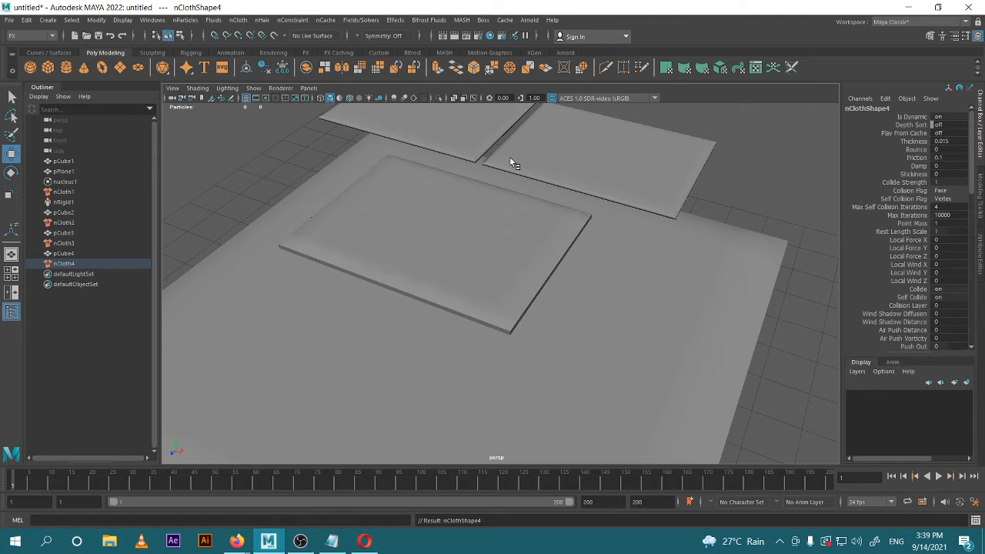
pyautogui.click(981, 245)
pyautogui.click(937, 131)
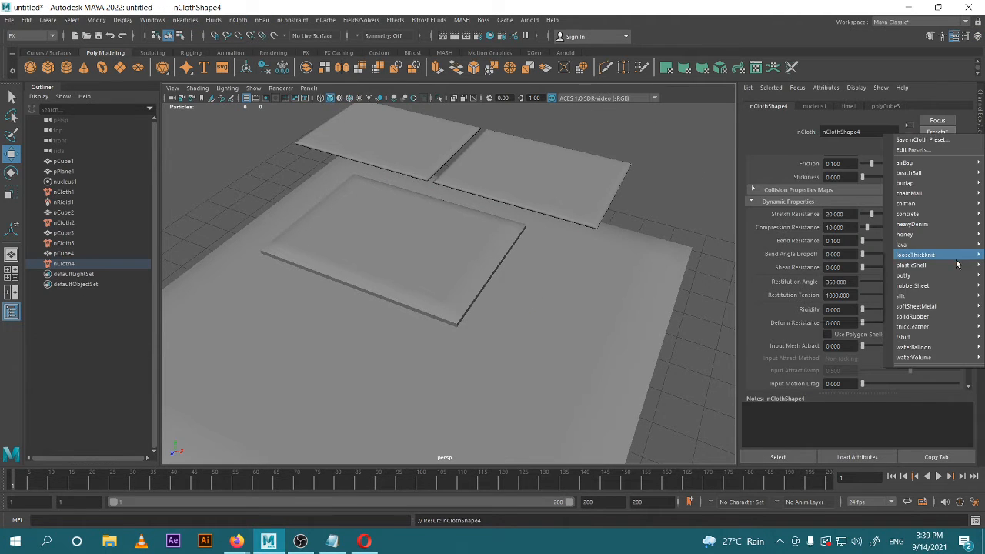
pyautogui.moveTo(941, 337)
pyautogui.click(806, 337)
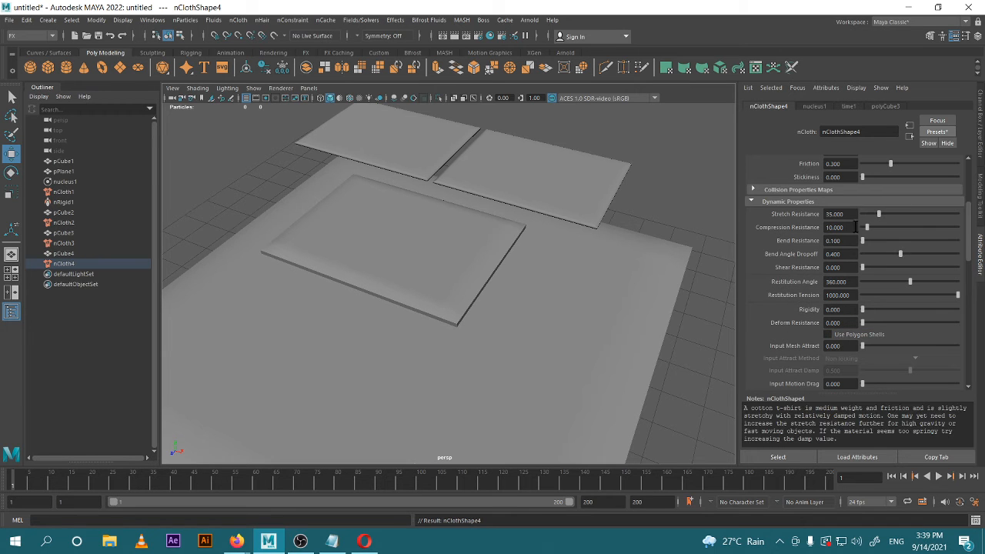
# - Play the simulation to examine how the new cushion lands between the pillows and sheet, and rewind to frame 1
pyautogui.click(939, 477)
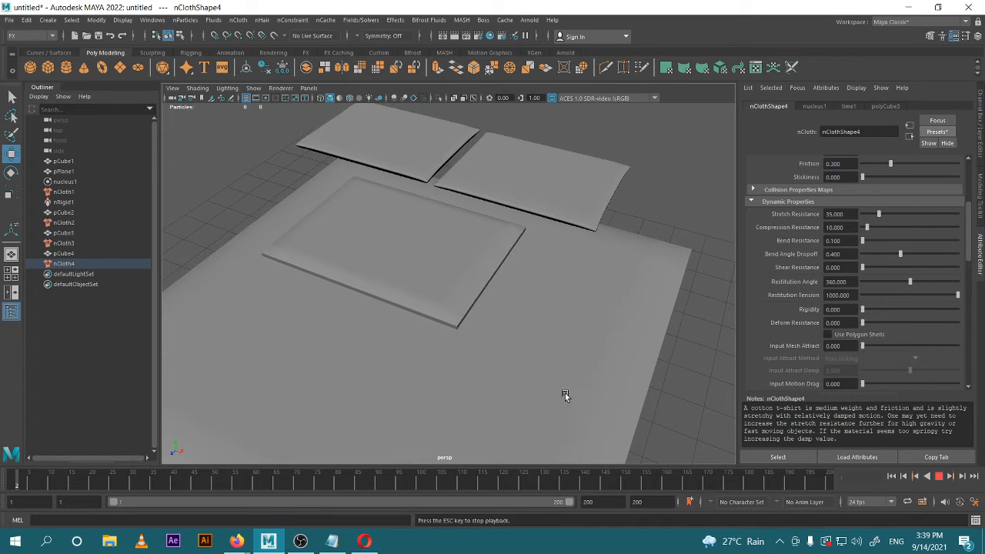
pyautogui.scroll(-4, 541, 361)
pyautogui.keyDown('alt'); pyautogui.moveTo(528, 325); pyautogui.dragTo(561, 331); pyautogui.keyUp('alt')
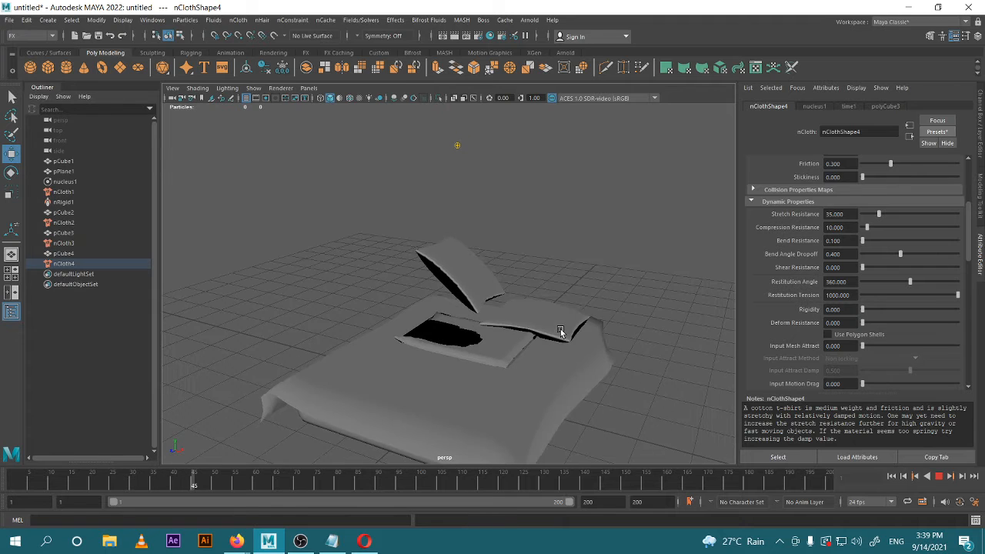
pyautogui.click(892, 477)
# - Set the new cushion's nCloth pressure to 0.4, play the simulation briefly, and rewind to frame 1
pyautogui.scroll(-10, 849, 335)
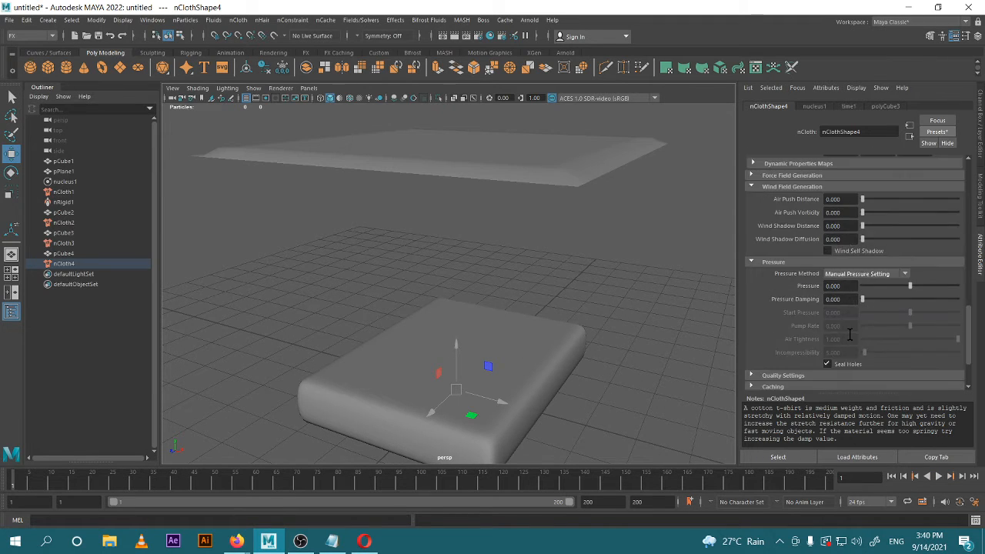
pyautogui.scroll(-3, 873, 261)
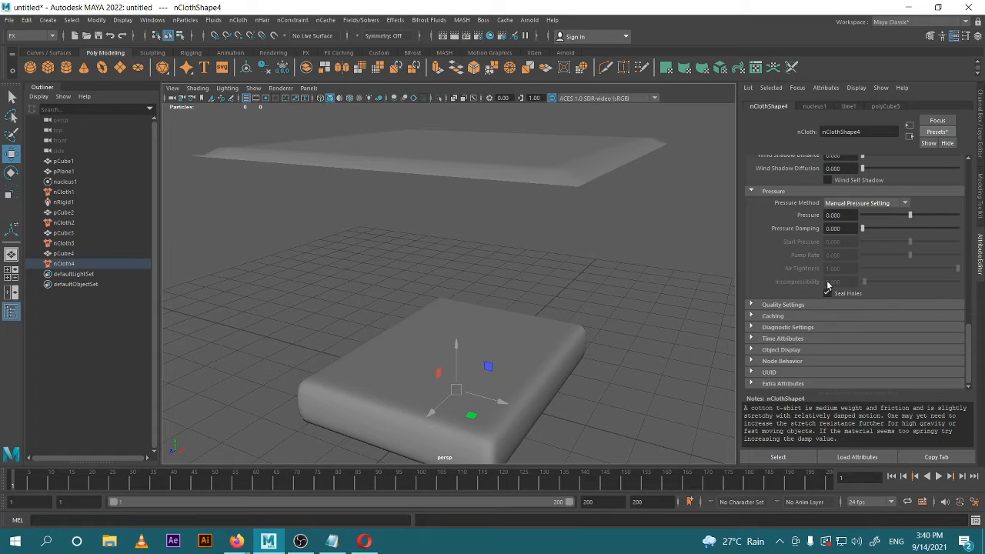
pyautogui.scroll(5, 828, 286)
pyautogui.click(847, 339)
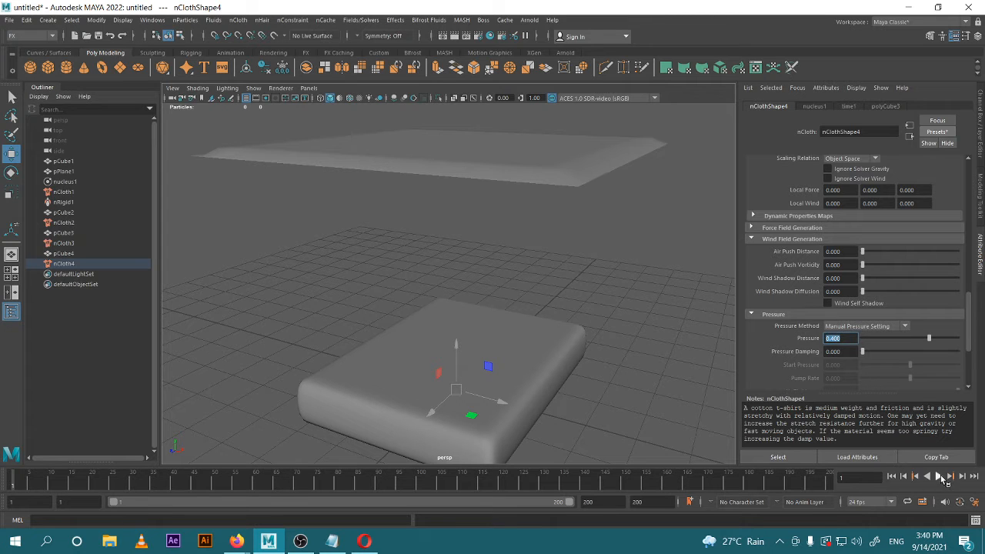
pyautogui.click(939, 476)
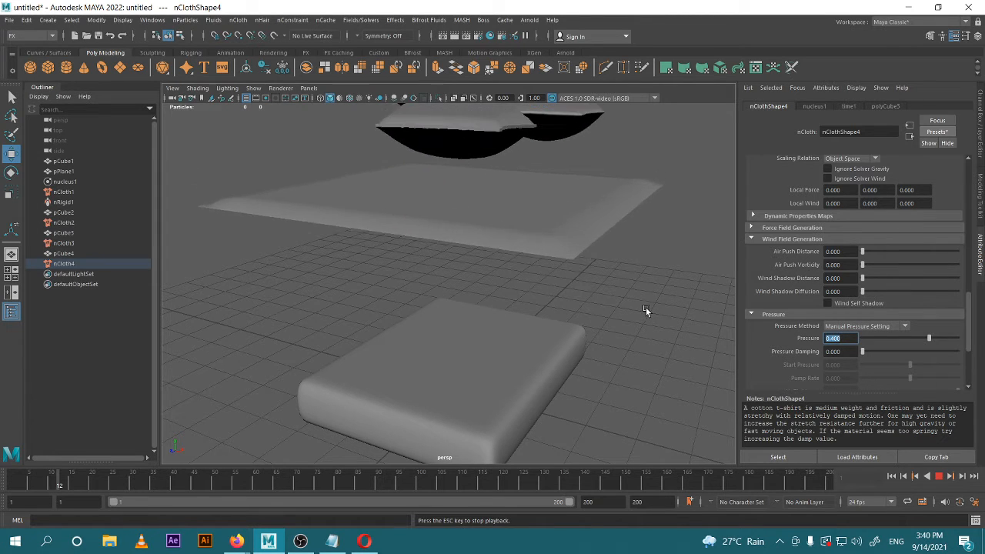
pyautogui.click(939, 475)
pyautogui.click(892, 476)
# - Set the third cushion's nCloth pressure to 0.02 and play the simulation to examine how it settles on the sheet
pyautogui.click(843, 339)
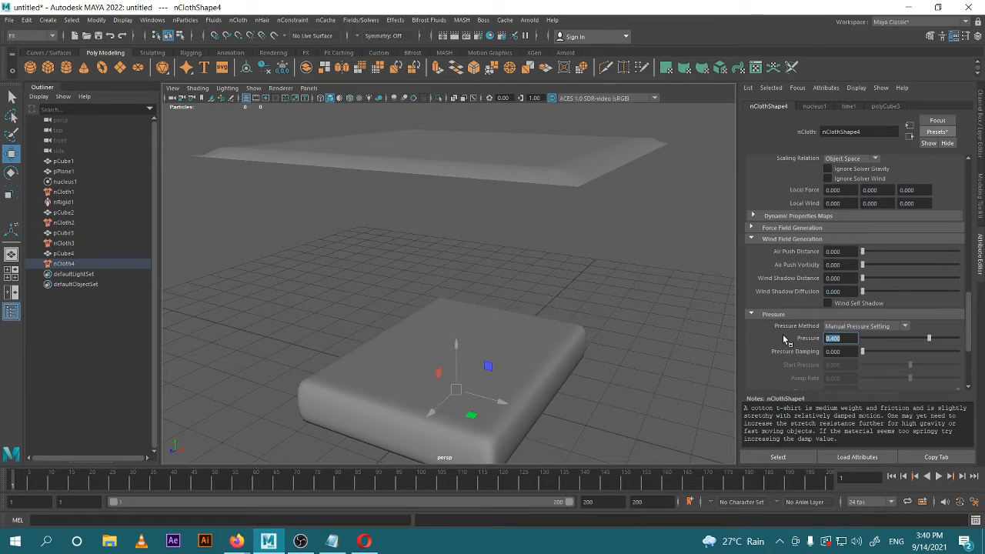
pyautogui.write('0')
pyautogui.press('Return')
pyautogui.click(938, 479)
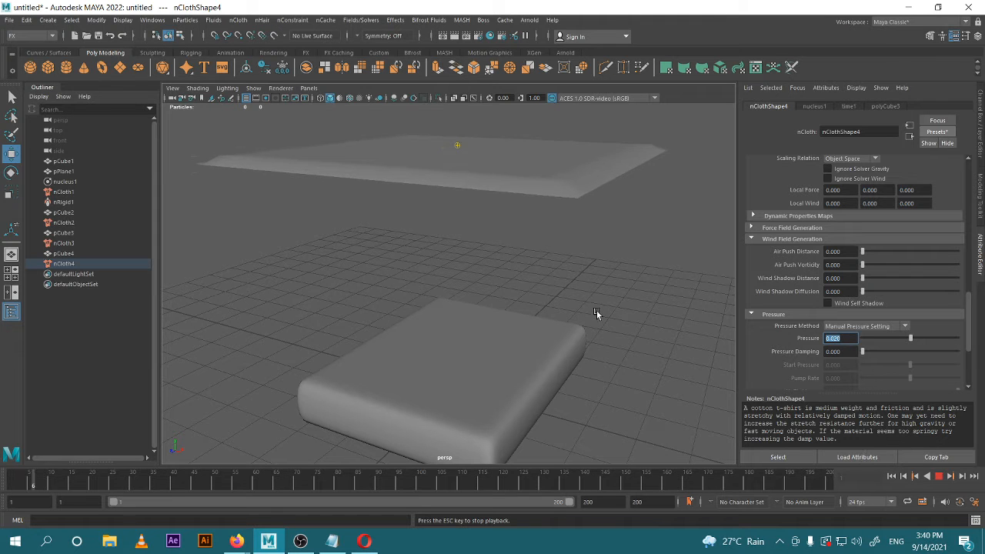
pyautogui.scroll(-4, 608, 370)
pyautogui.keyDown('alt'); pyautogui.moveTo(599, 316); pyautogui.dragTo(608, 364, button='middle'); pyautogui.keyUp('alt')
pyautogui.scroll(5, 609, 357)
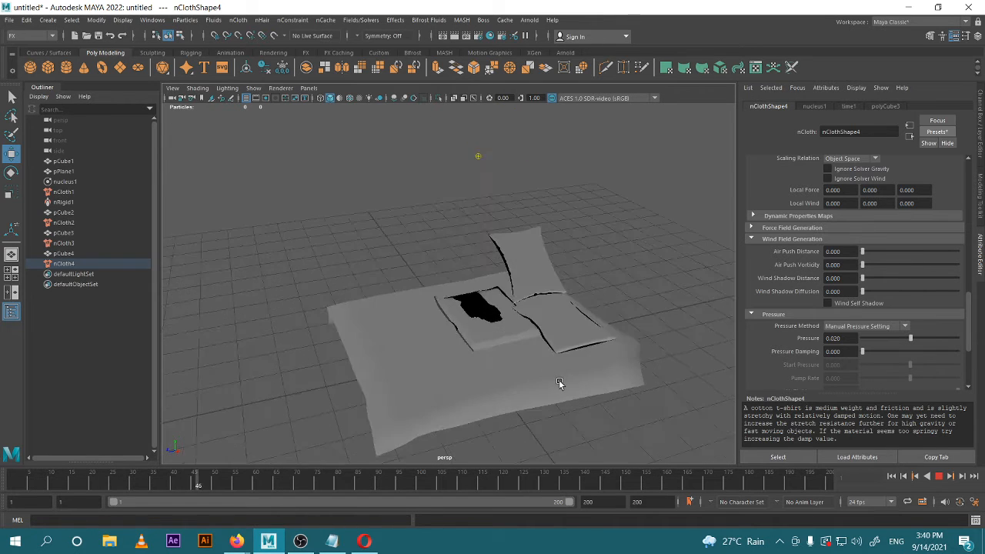
pyautogui.click(939, 477)
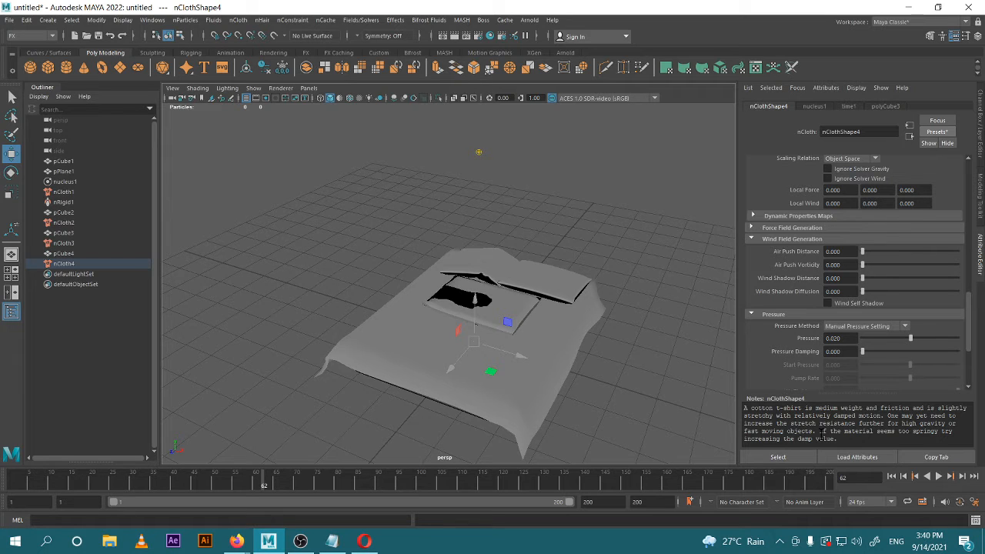
# - Set the third cushion's stretch resistance to 50, play the simulation from the start, and rewind to frame 1
pyautogui.scroll(4, 779, 348)
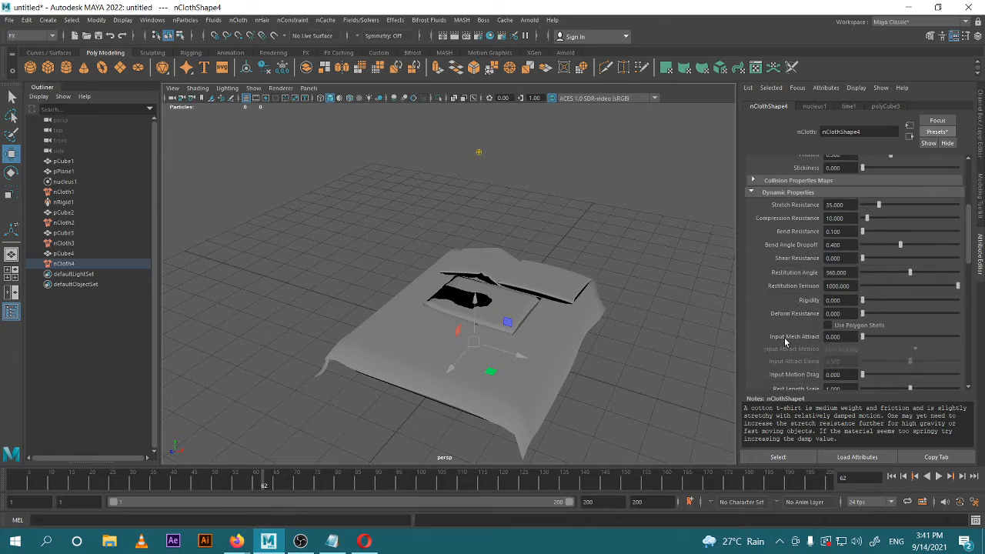
pyautogui.click(838, 205)
pyautogui.click(939, 477)
pyautogui.click(892, 478)
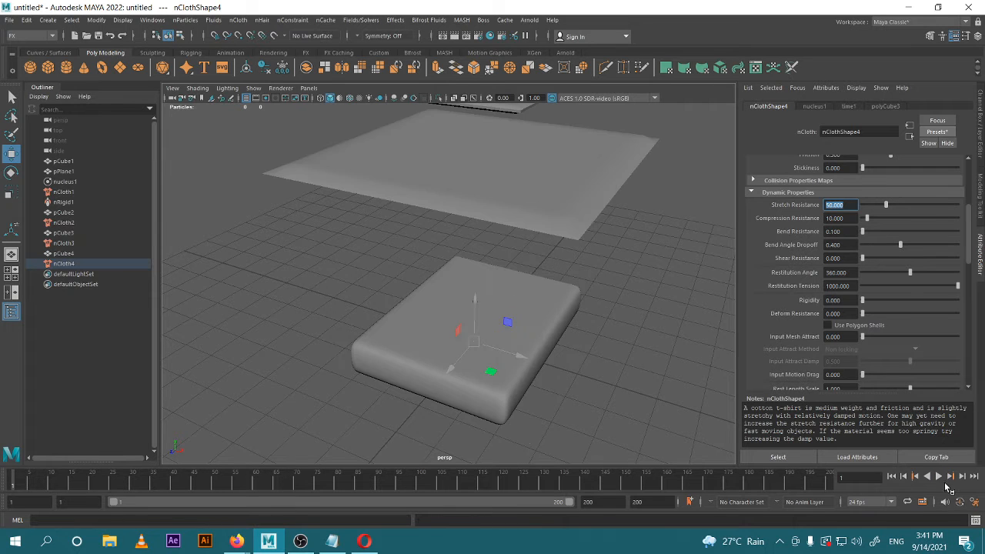
pyautogui.click(940, 478)
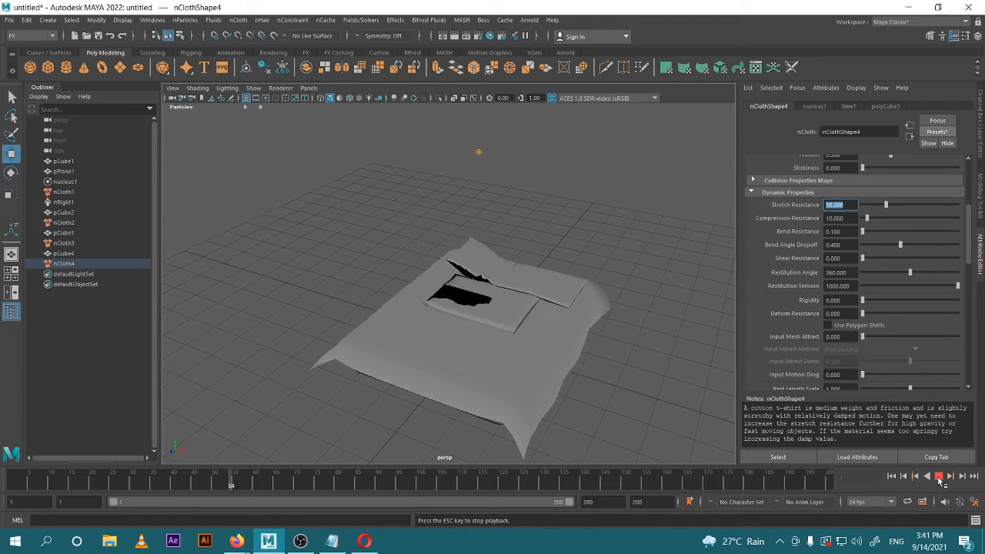
pyautogui.click(940, 477)
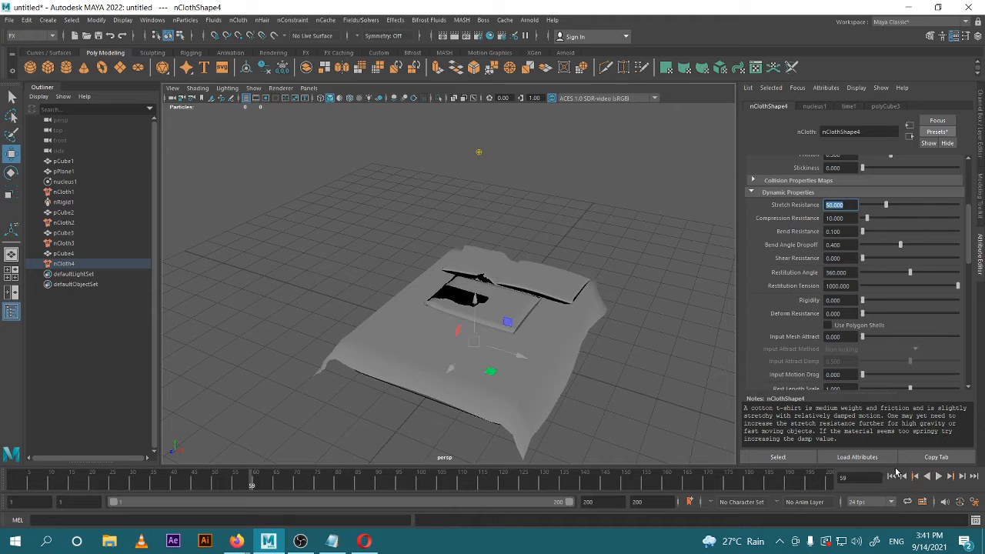
pyautogui.click(893, 477)
# - Set the third cushion's damp to 1, play the simulation while viewing the landed cushions, and rewind to frame 1
pyautogui.scroll(-4, 770, 262)
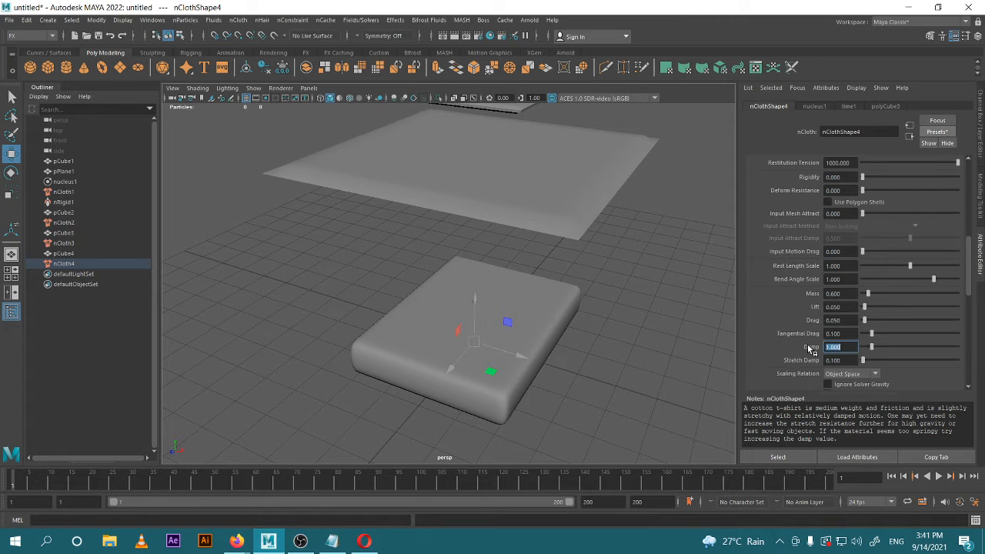
pyautogui.click(938, 477)
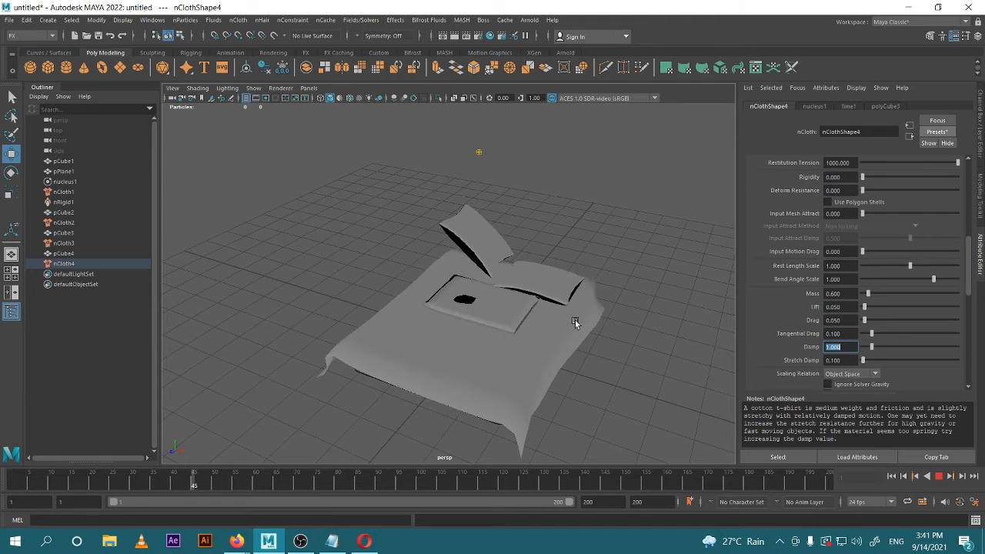
pyautogui.moveTo(575, 319)
pyautogui.keyDown('alt'); pyautogui.mouseDown()
pyautogui.moveTo(497, 293)
pyautogui.moveTo(568, 332)
pyautogui.mouseUp(); pyautogui.keyUp('alt')
pyautogui.click(939, 477)
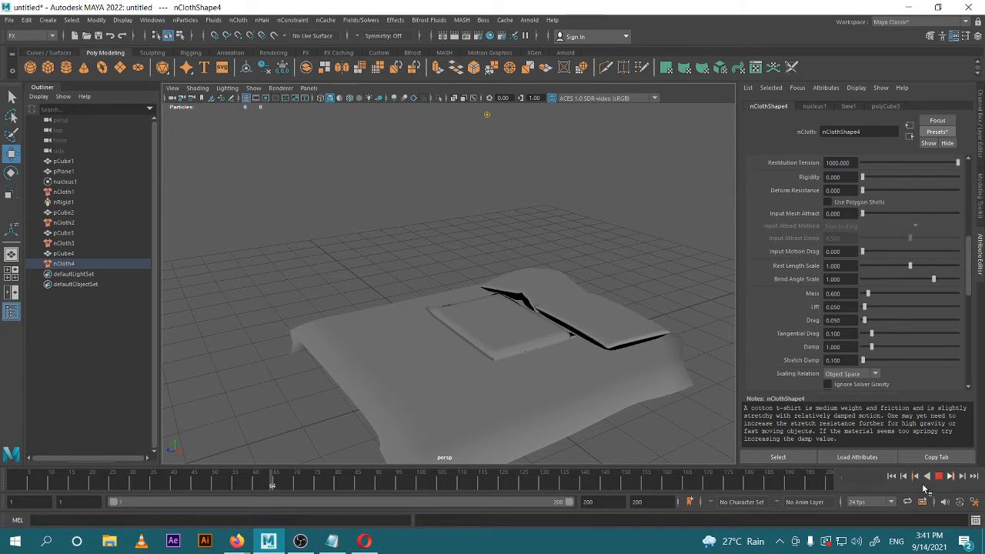
pyautogui.click(891, 476)
# - Compare the third cushion's nCloth dynamic properties with those of the silk pillow pCube2
pyautogui.click(622, 303)
pyautogui.scroll(-3, 623, 302)
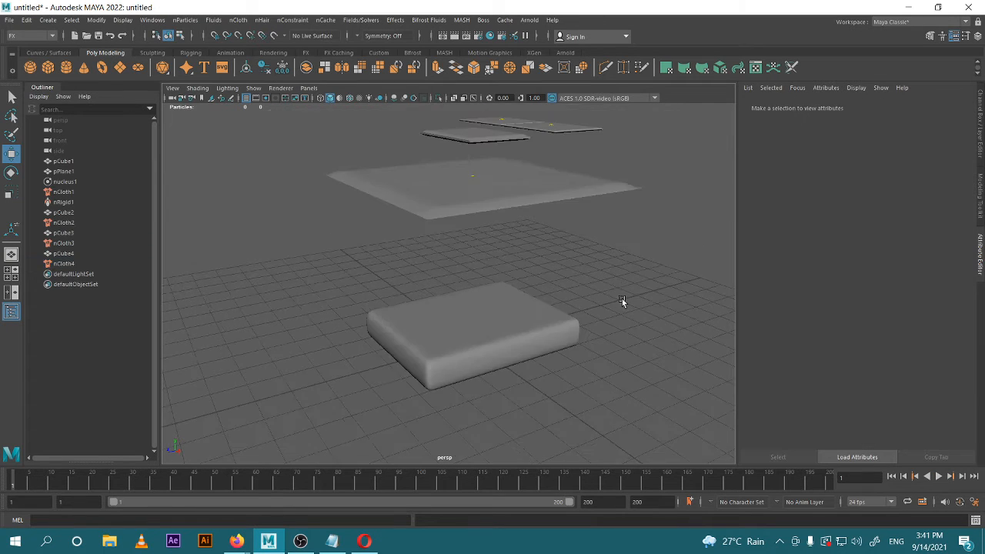
pyautogui.click(492, 138)
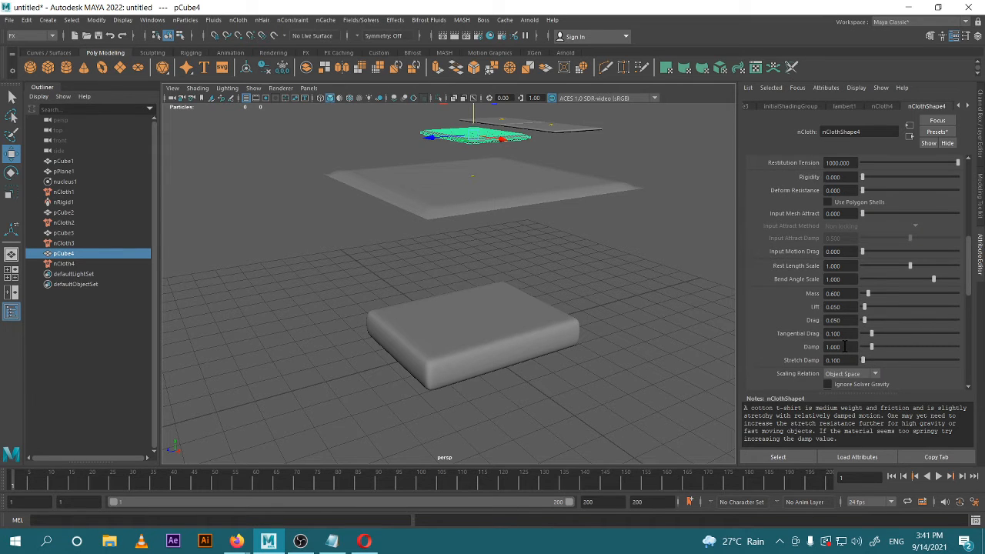
pyautogui.scroll(4, 848, 346)
pyautogui.scroll(-4, 850, 348)
pyautogui.click(570, 130)
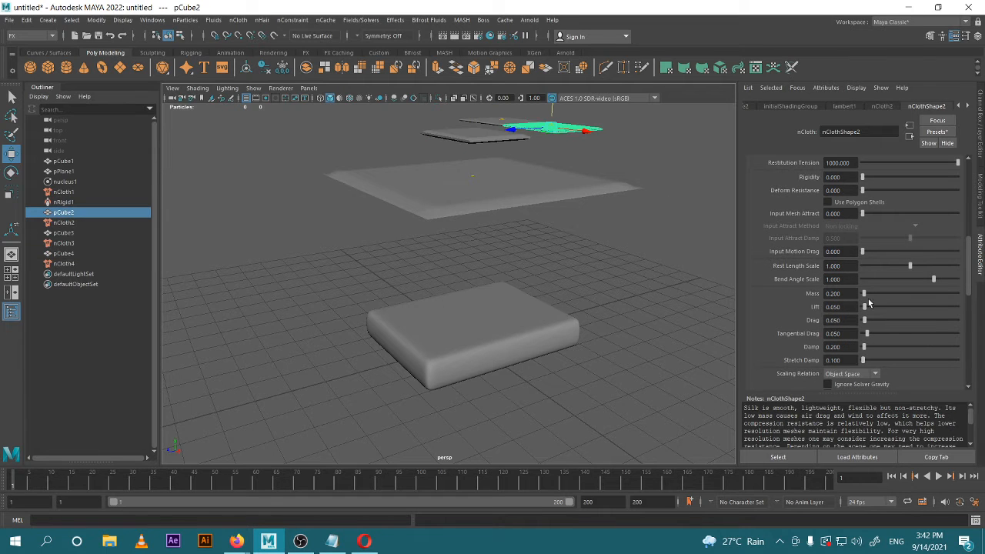
pyautogui.scroll(7, 848, 350)
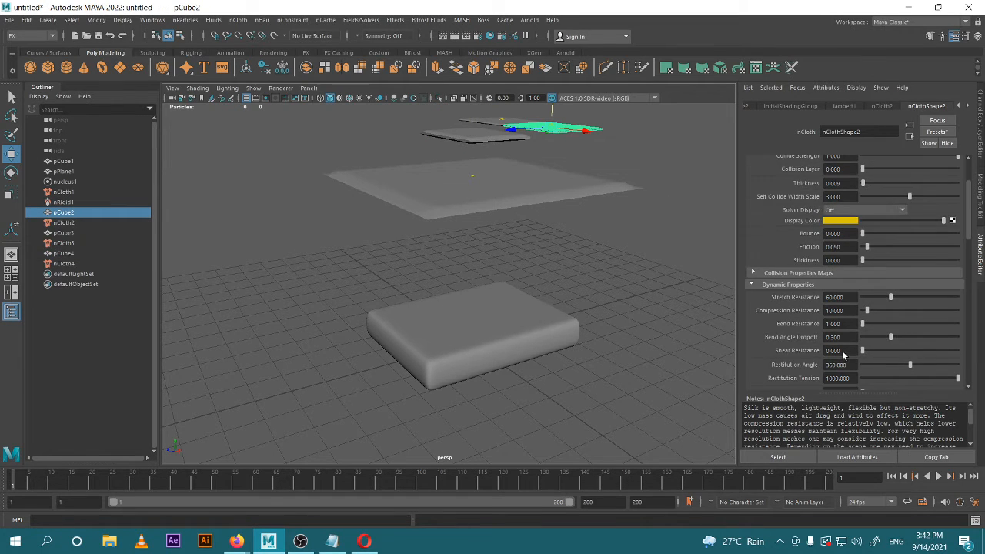
# - Review the nCloth pressure settings of pCube2 and pCube4, and play the cloth simulation
pyautogui.scroll(-12, 847, 352)
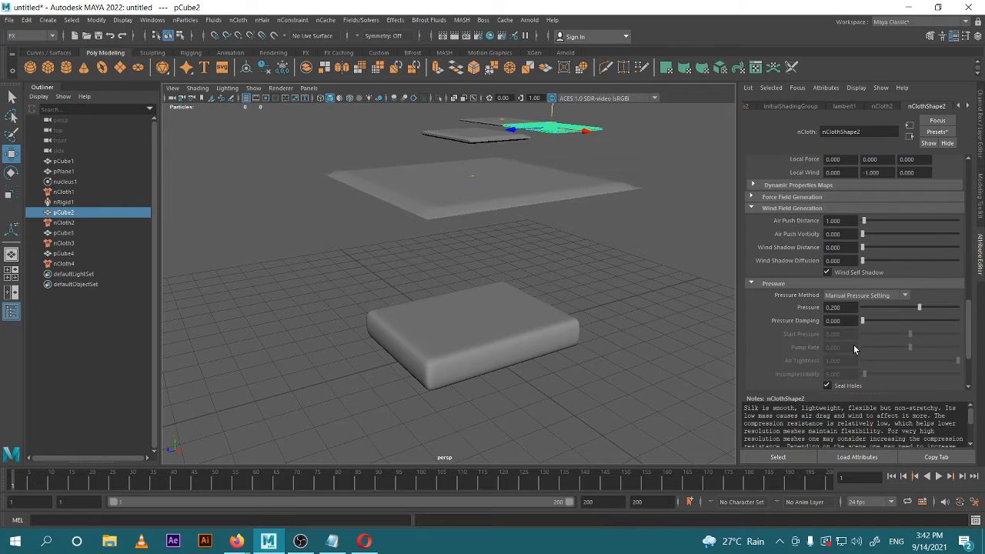
pyautogui.click(468, 133)
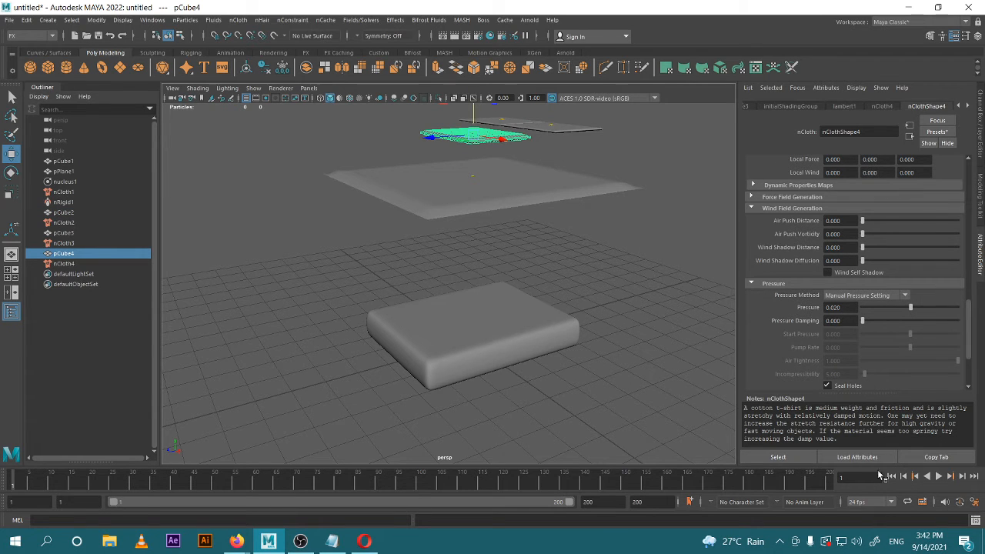
pyautogui.click(938, 476)
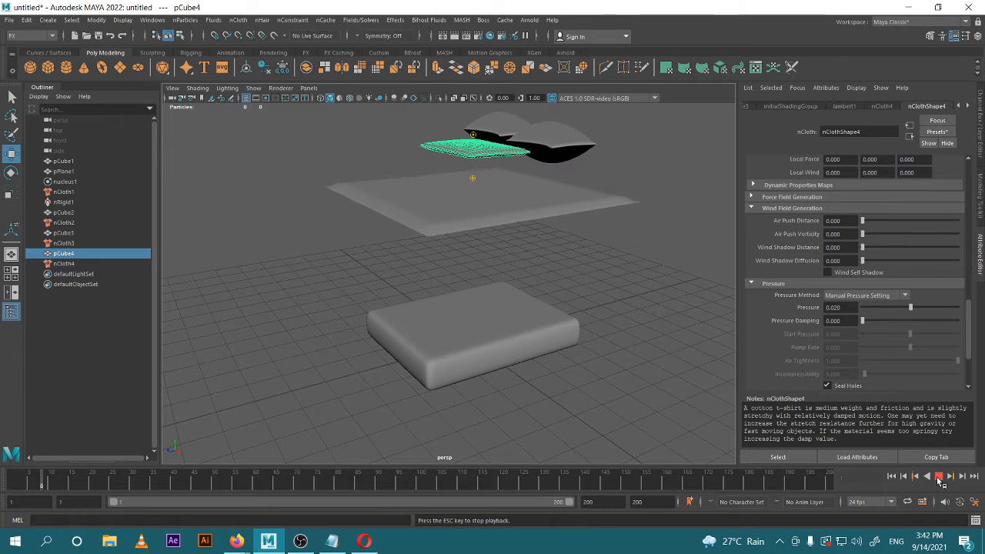
pyautogui.click(605, 362)
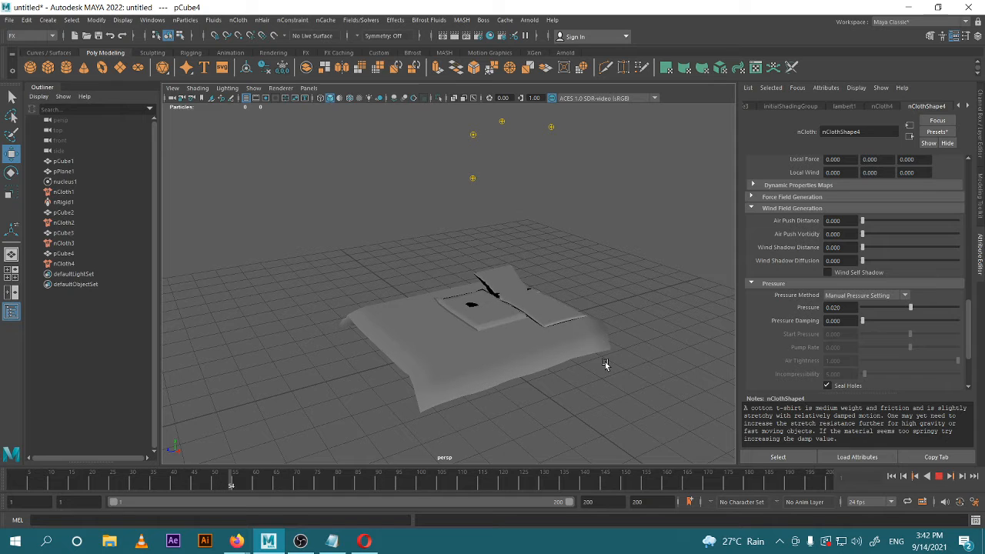
# - Set the Pressure of pCube4's nCloth (nClothShape4) to 0.2 under the manual pressure setting
pyautogui.click(839, 308)
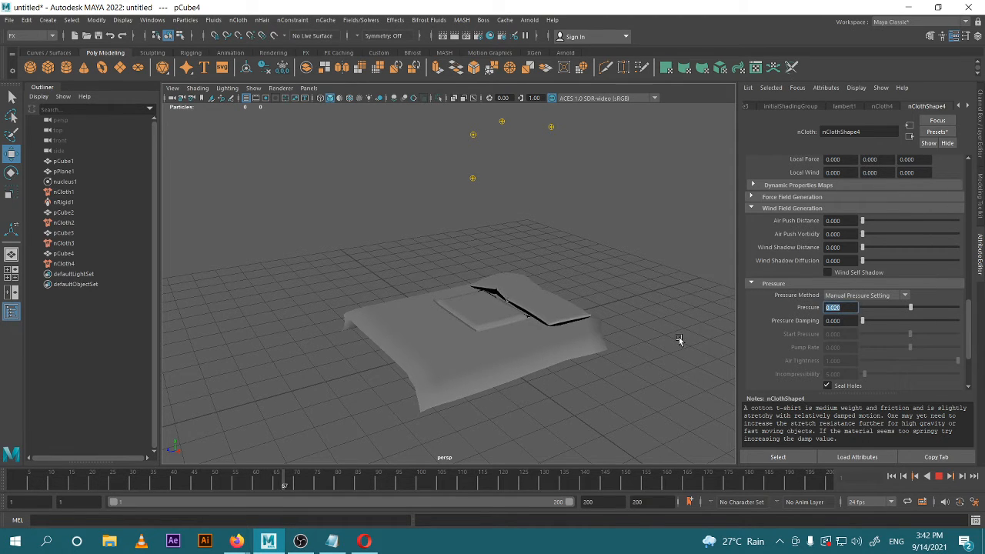
pyautogui.click(551, 316)
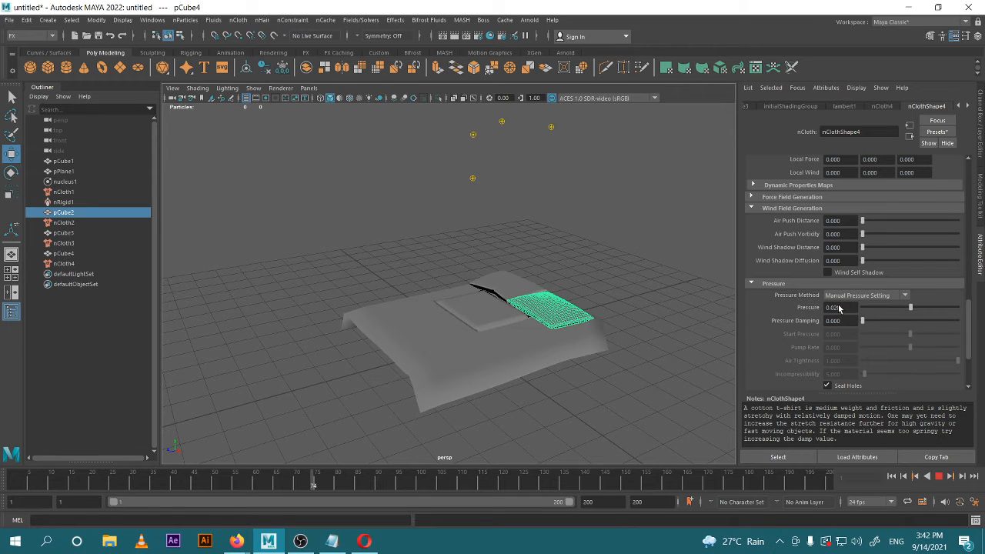
pyautogui.click(840, 308)
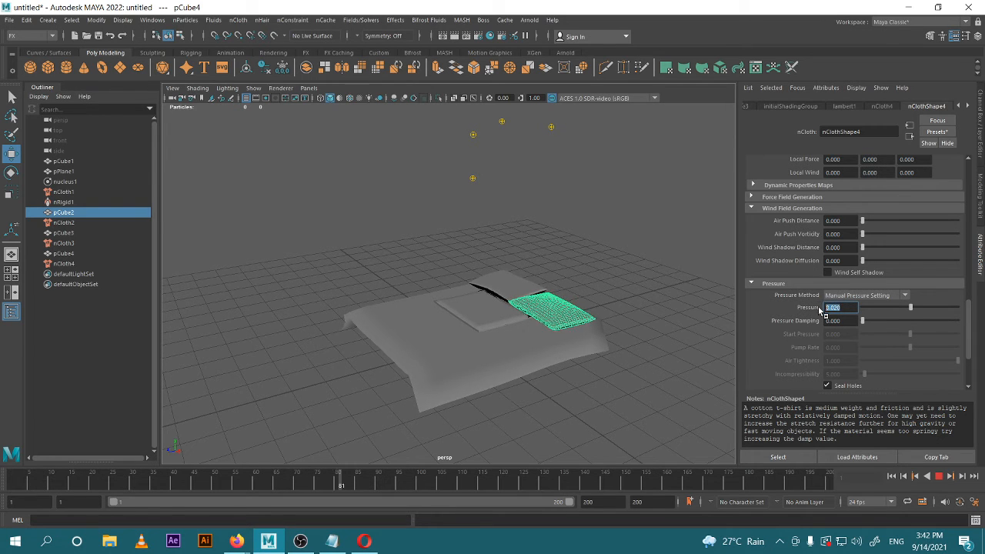
pyautogui.write('0.2')
pyautogui.press('Return')
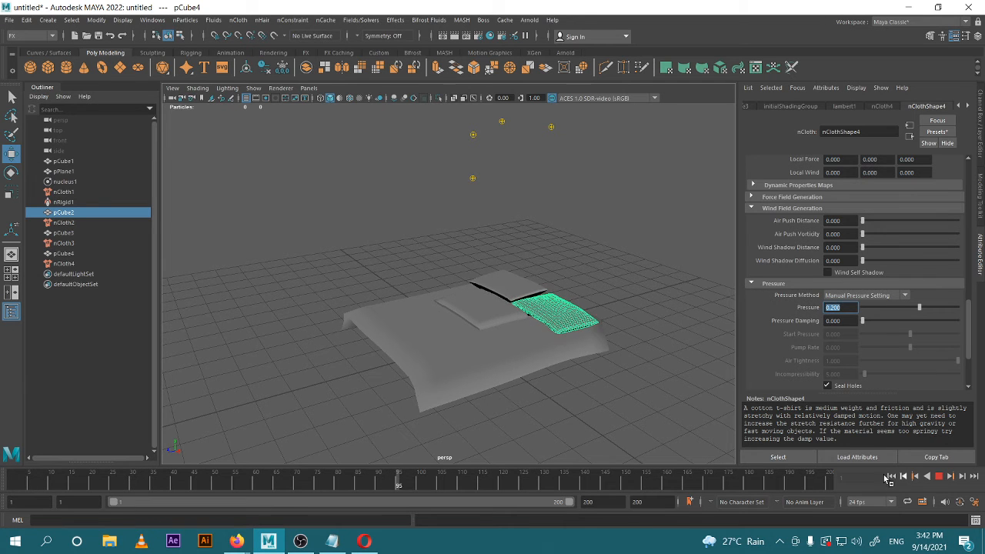
pyautogui.click(629, 356)
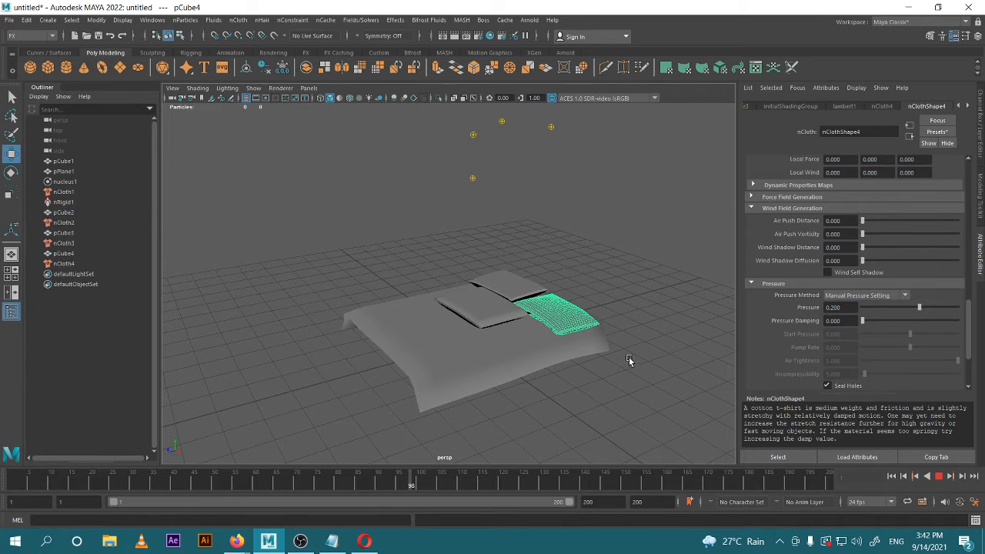
# - Inspect pCube3's pressure, rewind the simulation to the first frame, and replay it to frame 15
pyautogui.click(505, 287)
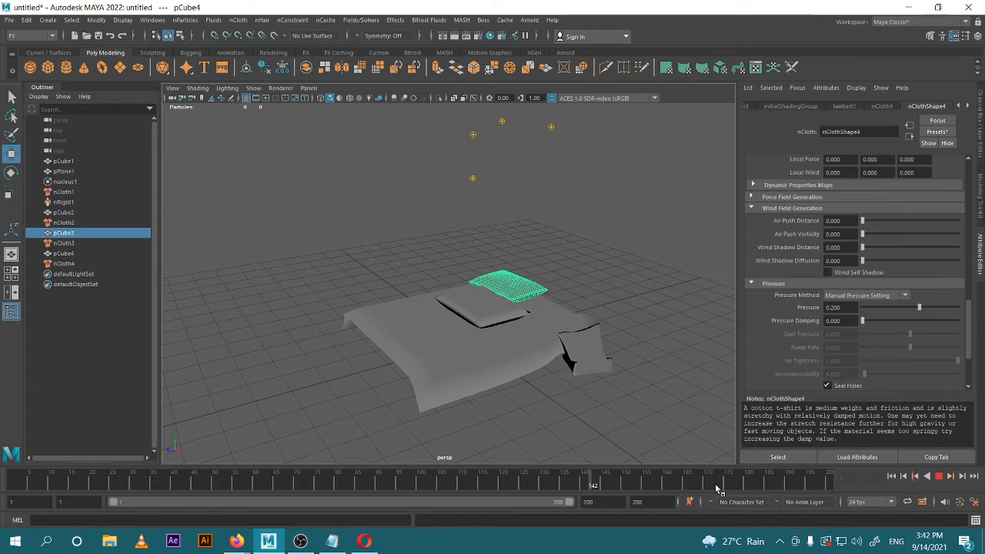
pyautogui.click(830, 307)
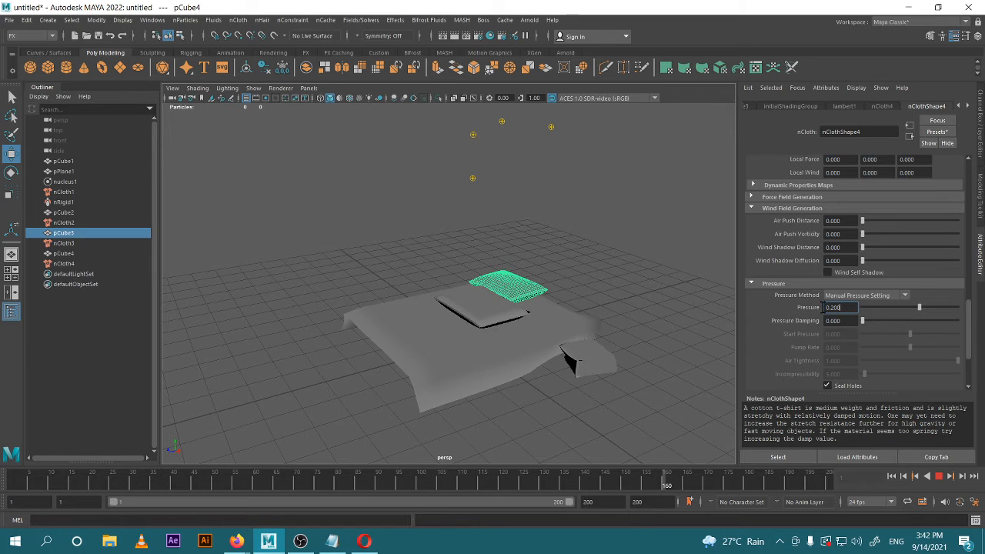
pyautogui.click(938, 475)
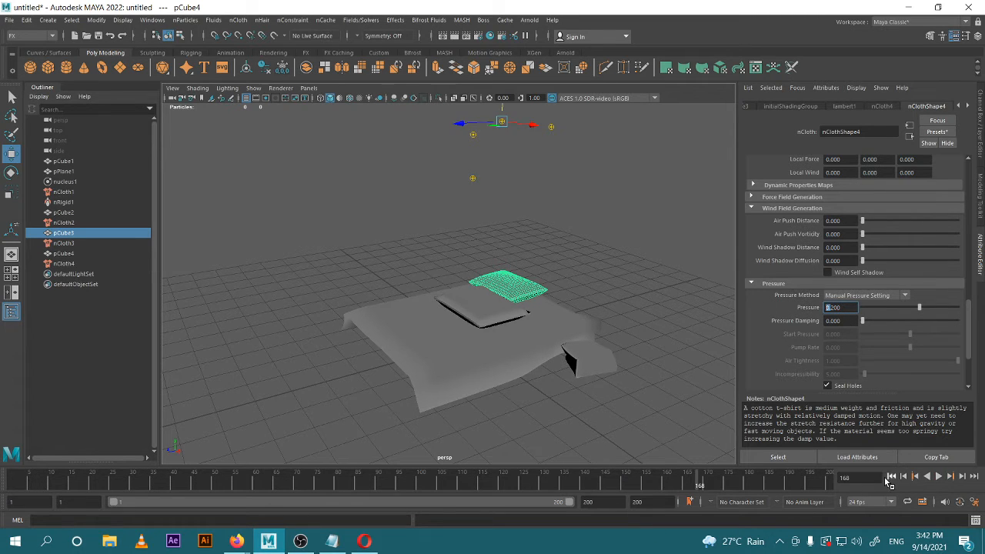
pyautogui.click(891, 476)
pyautogui.click(938, 477)
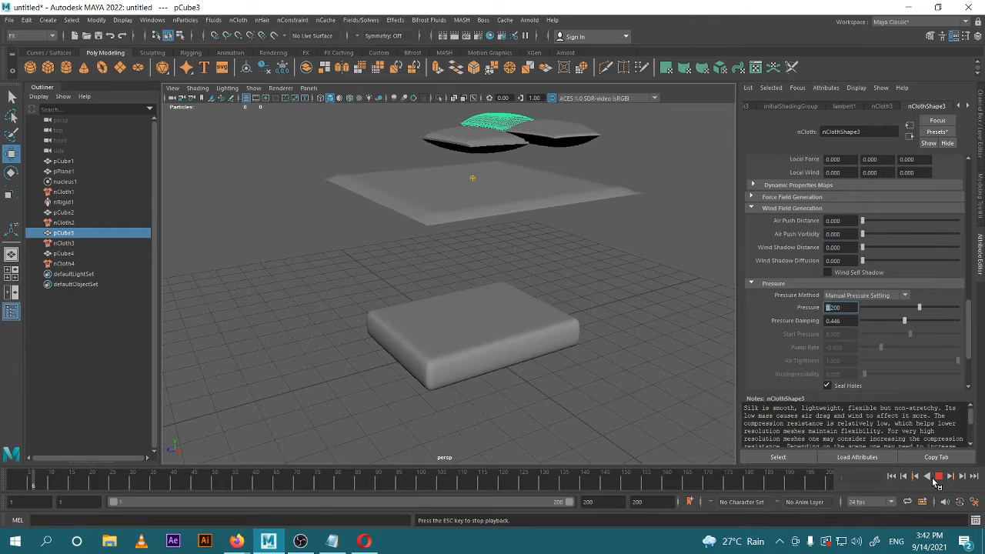
pyautogui.press('Escape')
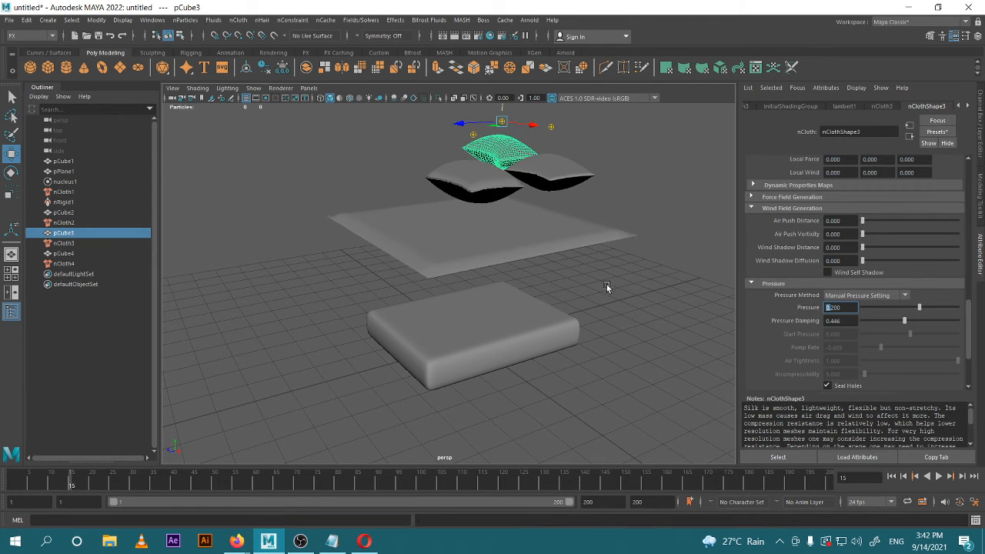
# - Delete the front pillow pCube4 with its nCloth4, and delete the nCloth1 of the large sheet
pyautogui.click(619, 347)
pyautogui.scroll(-5, 590, 292)
pyautogui.scroll(3, 574, 303)
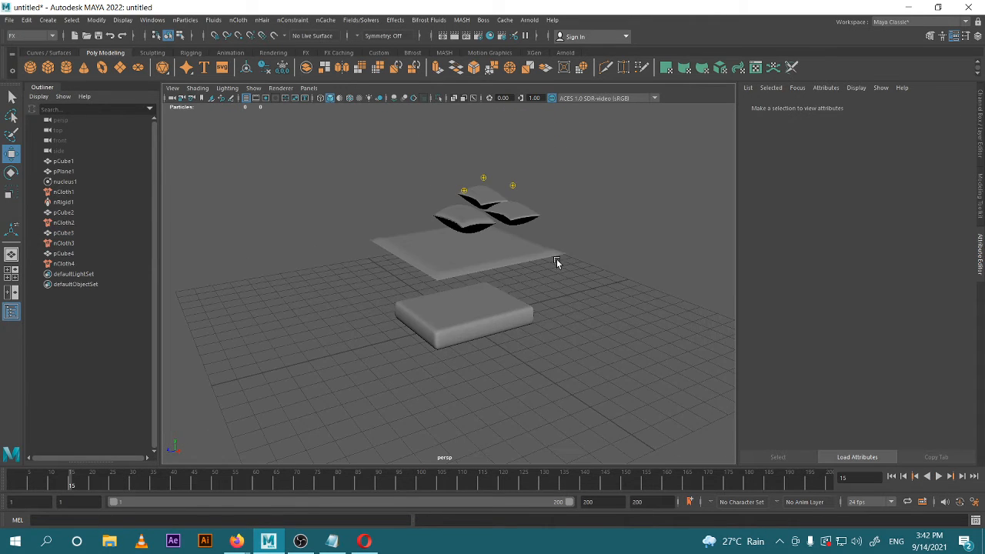
pyautogui.keyDown('alt'); pyautogui.moveTo(545, 250); pyautogui.dragTo(602, 244); pyautogui.keyUp('alt')
pyautogui.scroll(5, 591, 251)
pyautogui.keyDown('alt'); pyautogui.moveTo(531, 251); pyautogui.dragTo(550, 331, button='middle'); pyautogui.keyUp('alt')
pyautogui.keyDown('alt'); pyautogui.moveTo(550, 331); pyautogui.dragTo(534, 324); pyautogui.keyUp('alt')
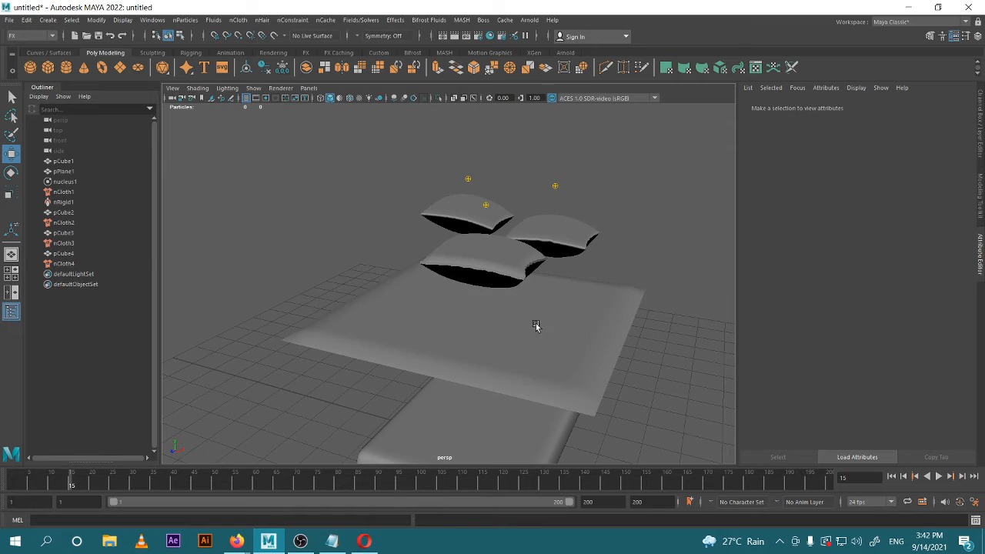
pyautogui.click(513, 273)
pyautogui.press('Delete')
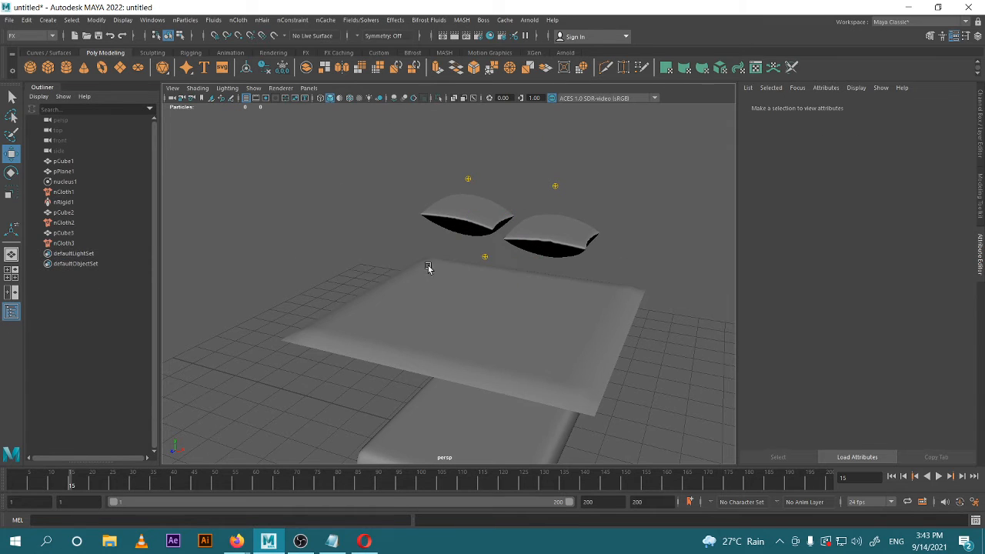
pyautogui.click(531, 278)
pyautogui.press('Delete')
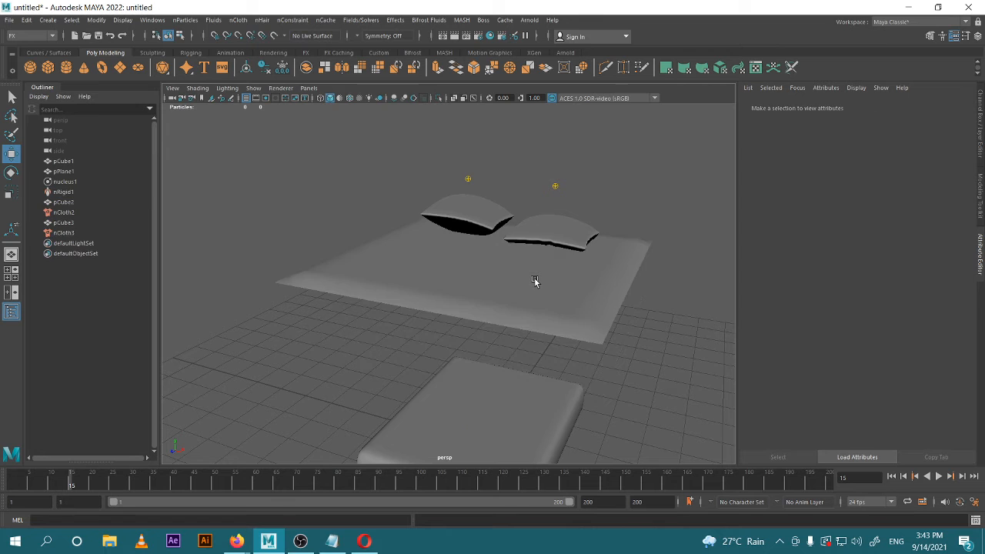
# - Undo the playback and the deletions to restore the front pillow and the large sheet's nCloth
pyautogui.scroll(-3, 593, 332)
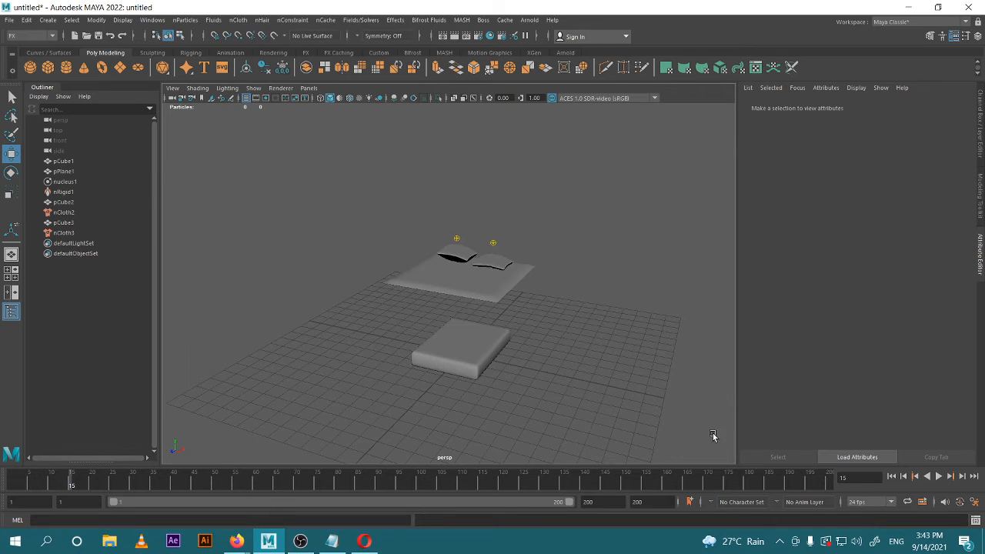
pyautogui.click(939, 476)
pyautogui.click(940, 477)
pyautogui.hotkey('ctrl', 'z')
pyautogui.hotkey('ctrl', 'z')
pyautogui.hotkey('ctrl', 'z')
pyautogui.hotkey('ctrl', 'z')
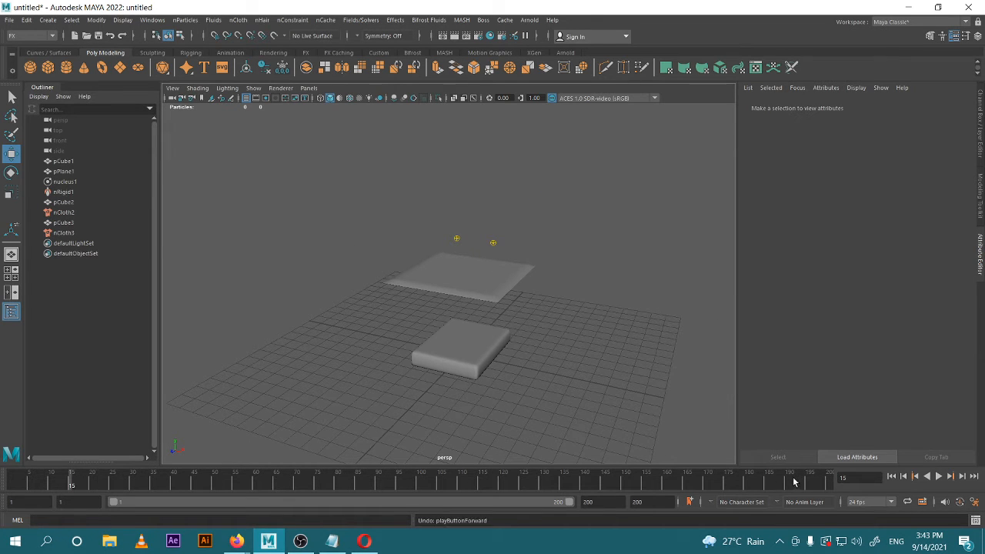
pyautogui.hotkey('ctrl', 'z')
pyautogui.hotkey('ctrl', 'z')
pyautogui.hotkey('ctrl', 'z')
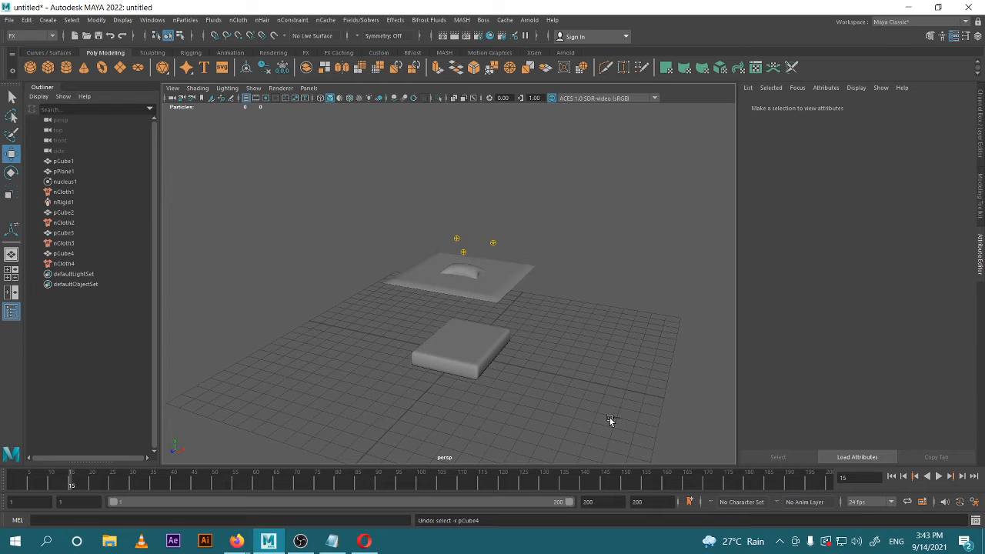
pyautogui.hotkey('ctrl', 'z')
# - Play the cloth simulation from the first frame and stop it at frame 19
pyautogui.click(648, 361)
pyautogui.scroll(3, 565, 339)
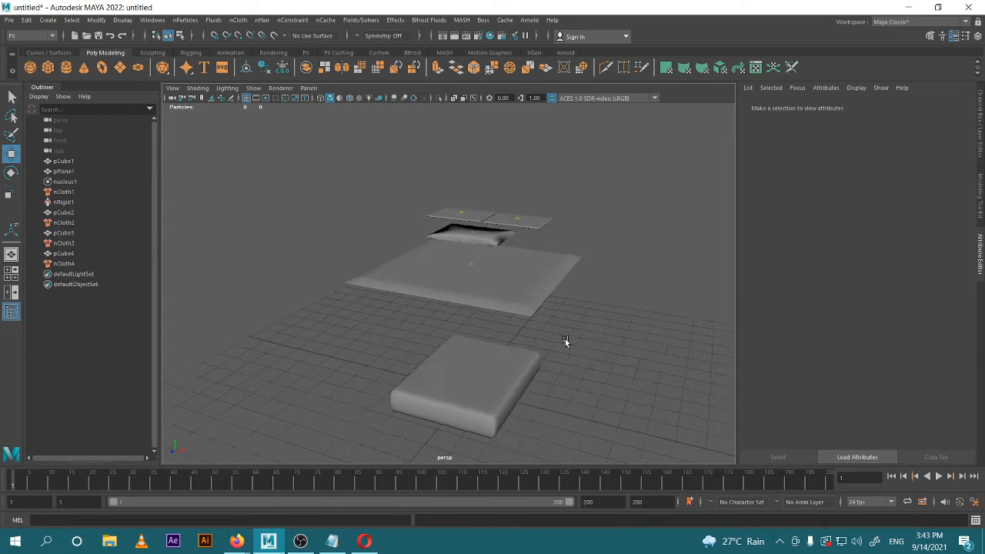
pyautogui.click(939, 477)
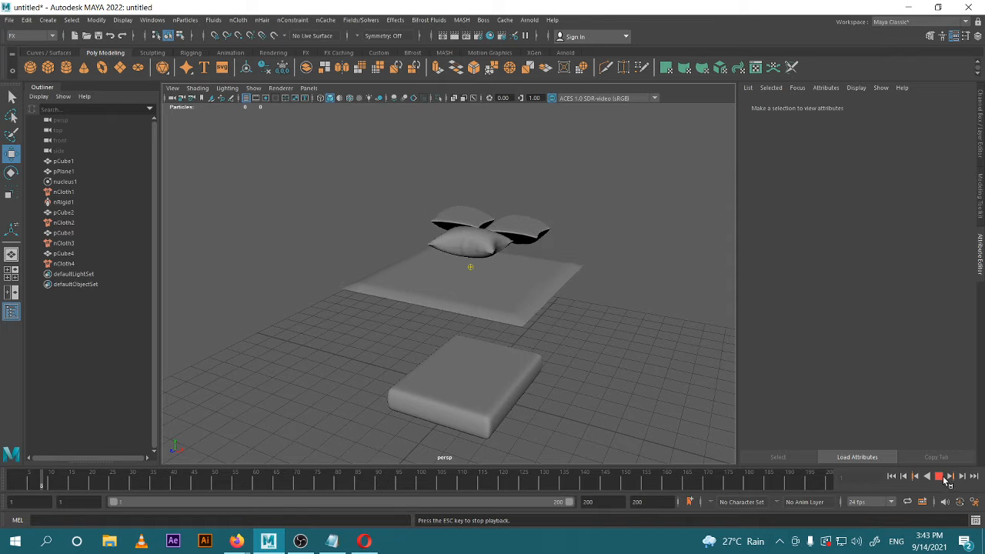
pyautogui.click(940, 477)
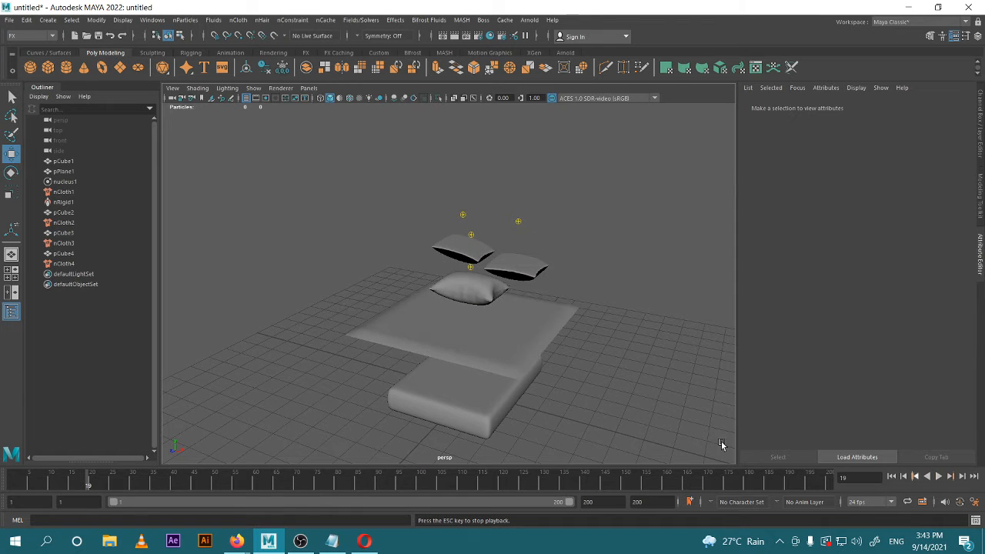
# - Delete the two extra pillows pCube2 and pCube3, keeping pCube4, and return the timeline to frame 1
pyautogui.scroll(6, 564, 312)
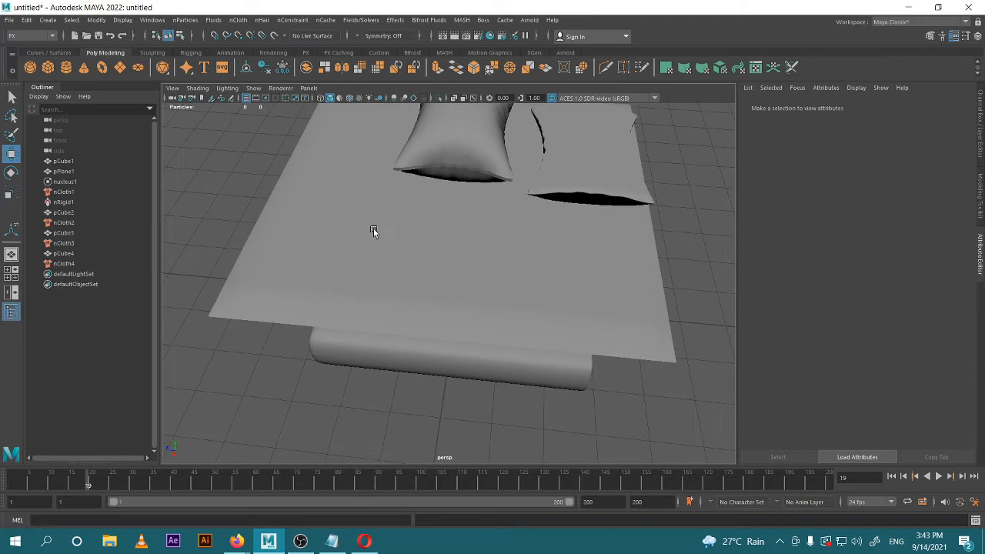
pyautogui.keyDown('alt'); pyautogui.moveTo(373, 228); pyautogui.dragTo(510, 266); pyautogui.keyUp('alt')
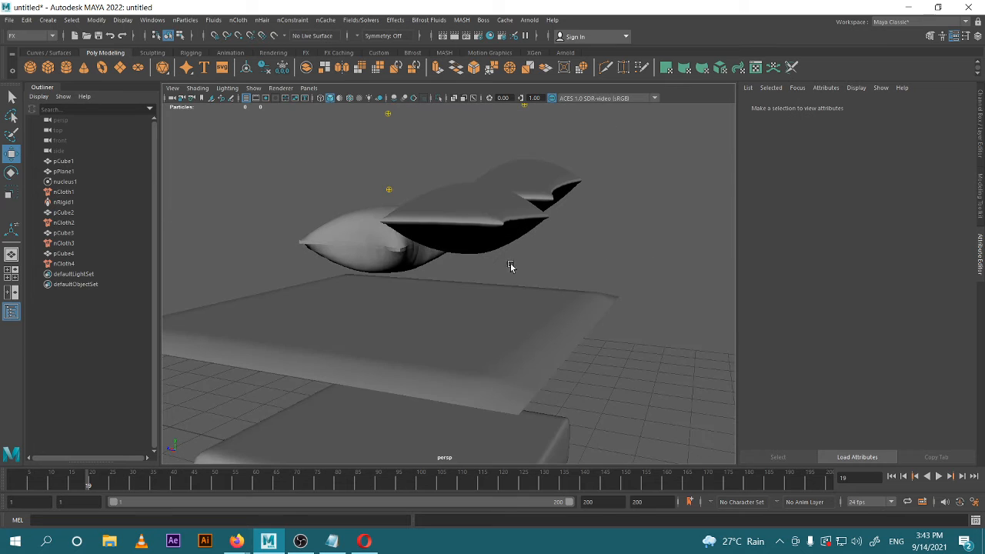
pyautogui.click(511, 266)
pyautogui.press('Delete')
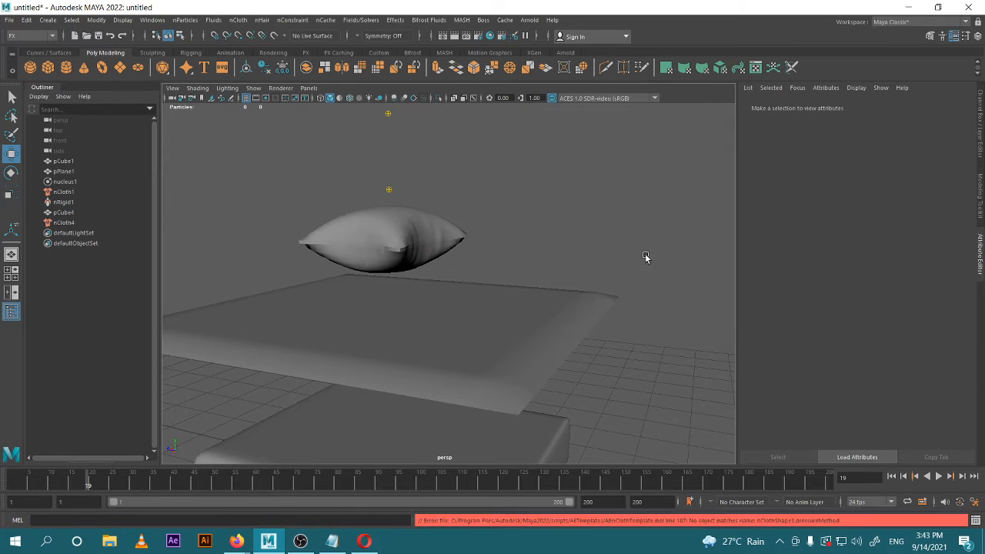
pyautogui.keyDown('alt'); pyautogui.moveTo(646, 257); pyautogui.dragTo(539, 356); pyautogui.keyUp('alt')
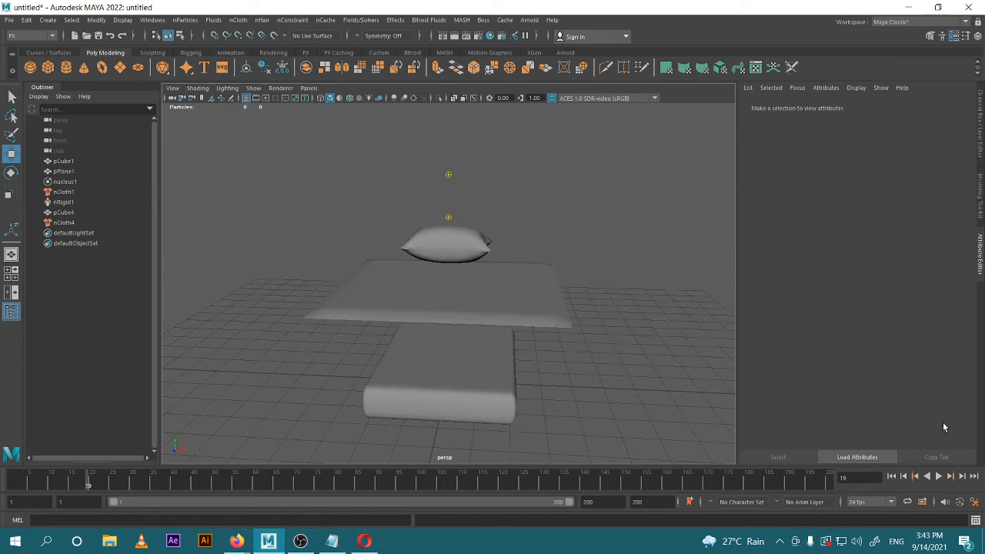
pyautogui.click(893, 476)
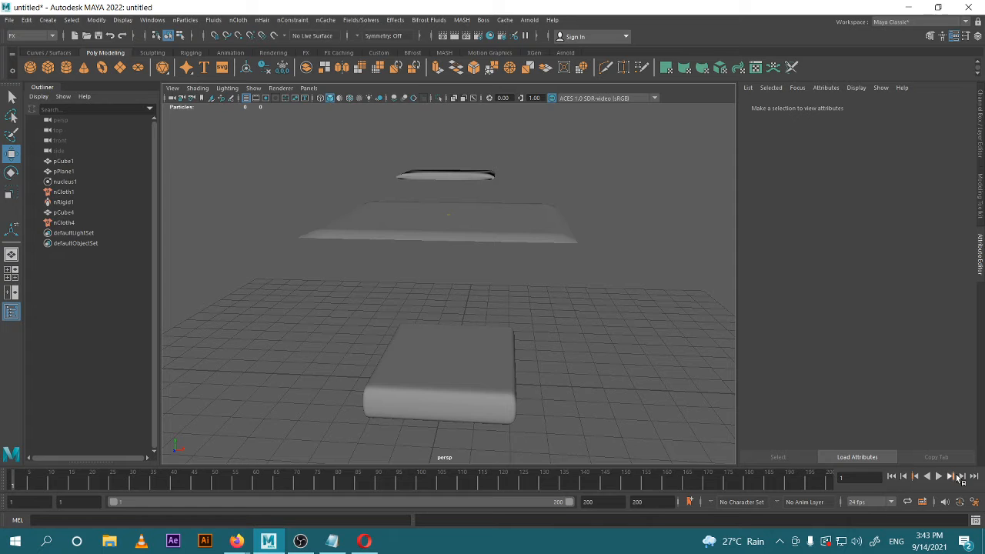
# - Create a polygon cylinder at the origin and rotate it so that it lies horizontally
pyautogui.click(66, 68)
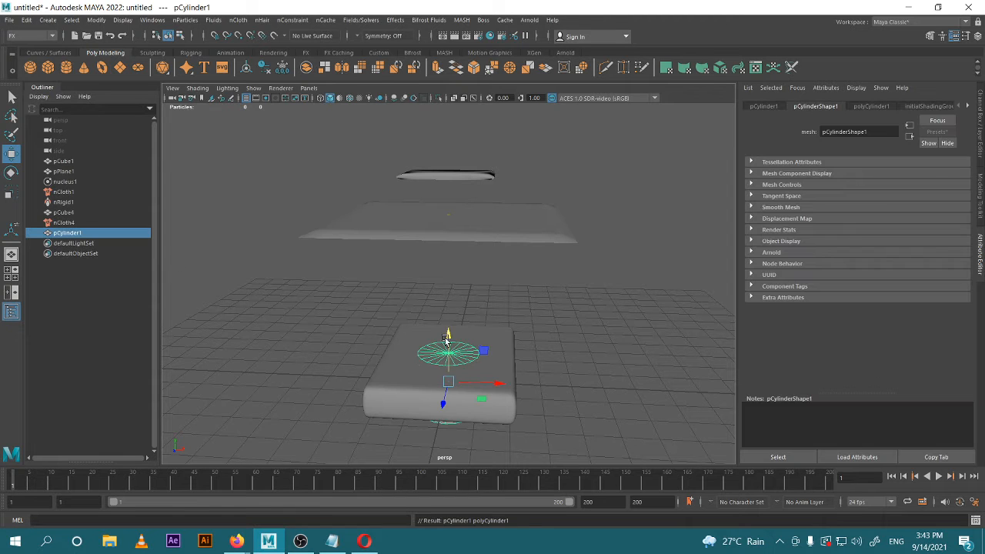
pyautogui.scroll(-2, 440, 353)
pyautogui.press('e')
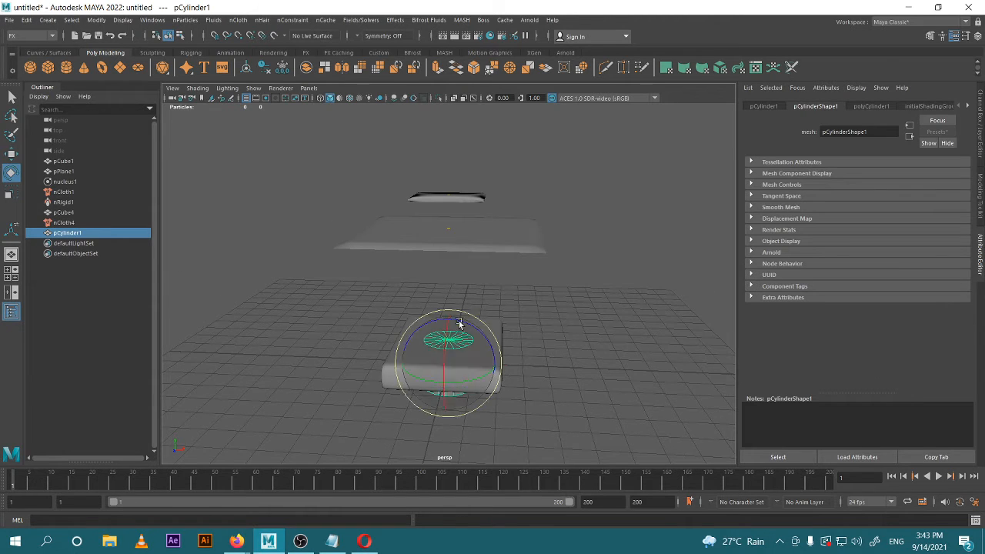
pyautogui.moveTo(447, 328); pyautogui.dragTo(431, 391)
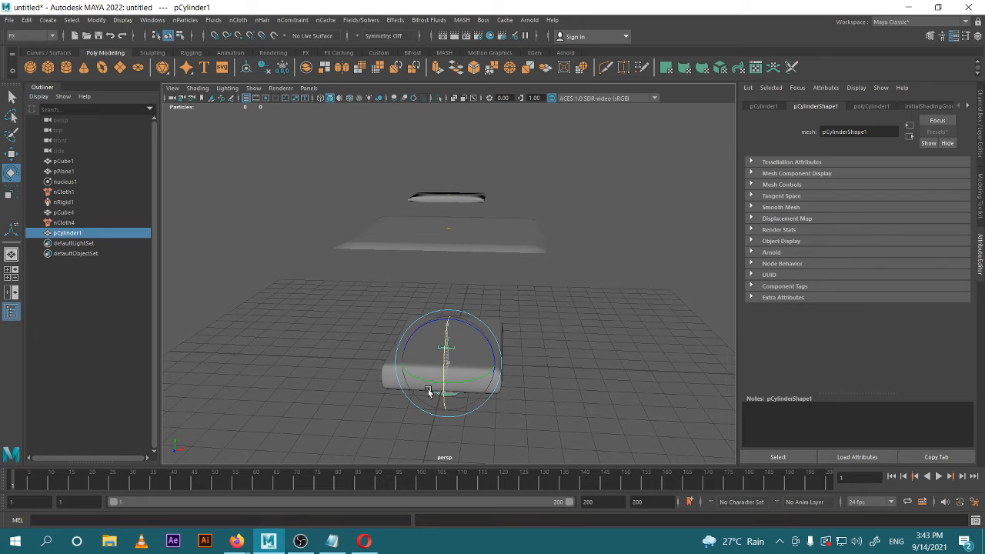
# - Raise the horizontal cylinder to just above the pillow and stretch it along its length
pyautogui.press('w')
pyautogui.moveTo(447, 312); pyautogui.dragTo(445, 222)
pyautogui.keyDown('alt'); pyautogui.moveTo(442, 130); pyautogui.dragTo(441, 292, button='middle'); pyautogui.keyUp('alt')
pyautogui.moveTo(441, 304); pyautogui.dragTo(444, 267)
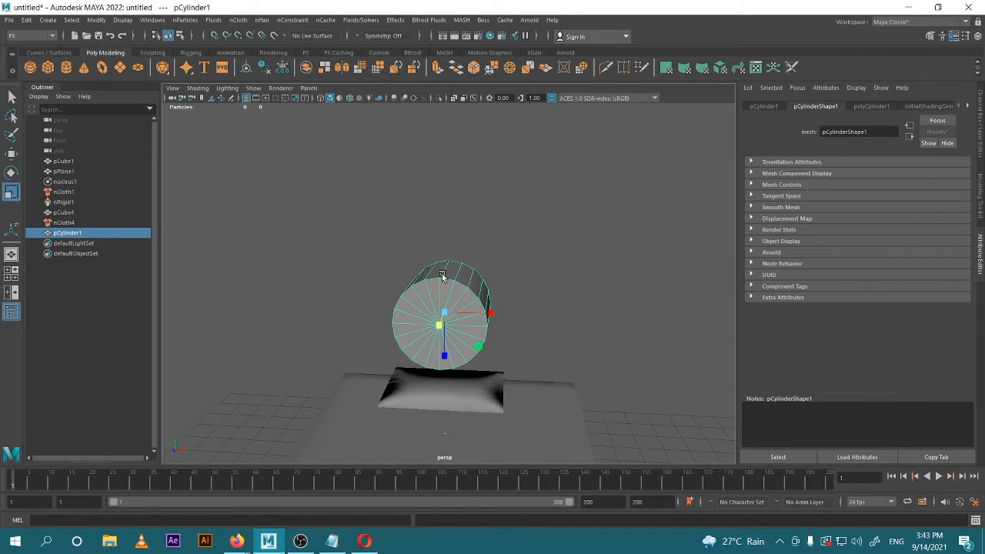
pyautogui.moveTo(436, 329); pyautogui.dragTo(423, 347)
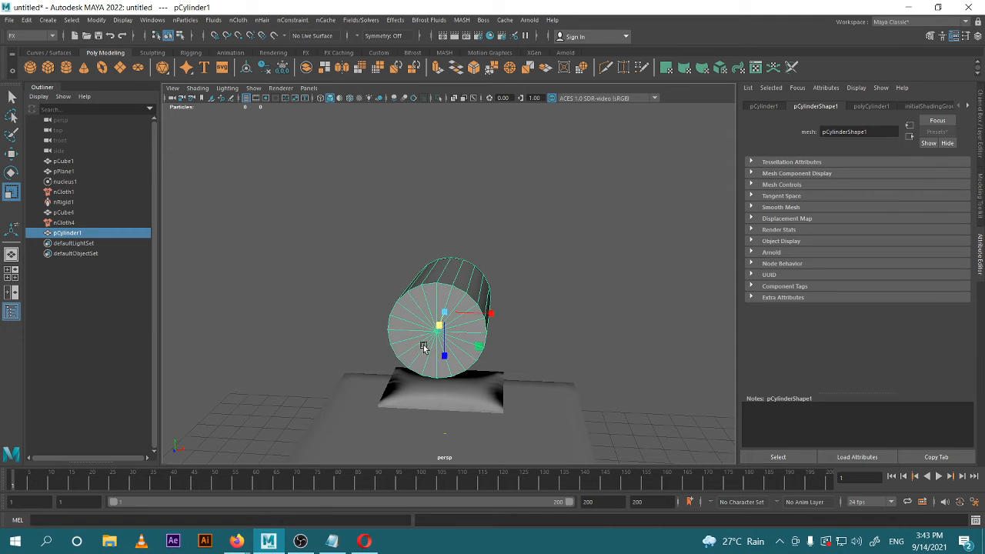
pyautogui.scroll(5, 545, 281)
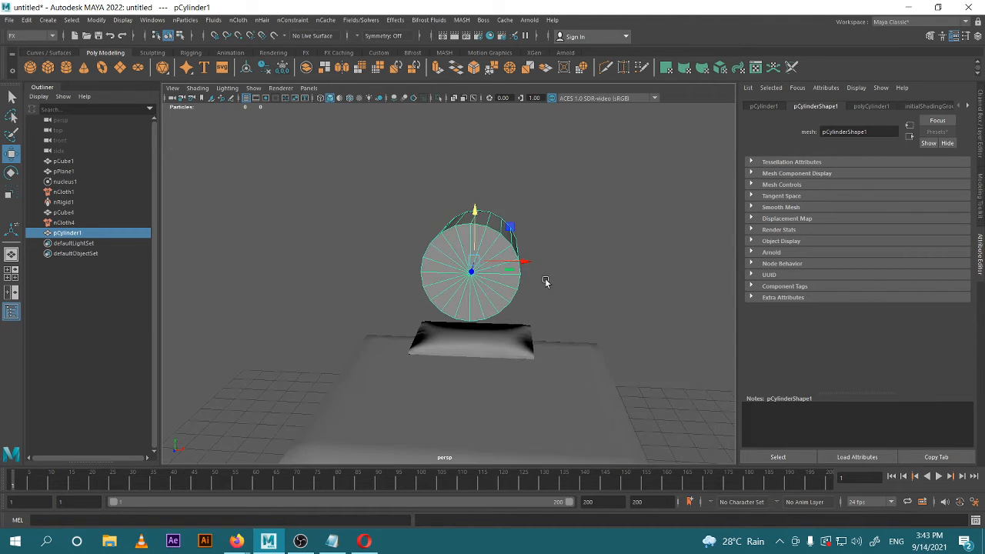
# - Set the cylinder's Subdivisions Caps to 0 and Subdivisions Height to 20
pyautogui.click(874, 106)
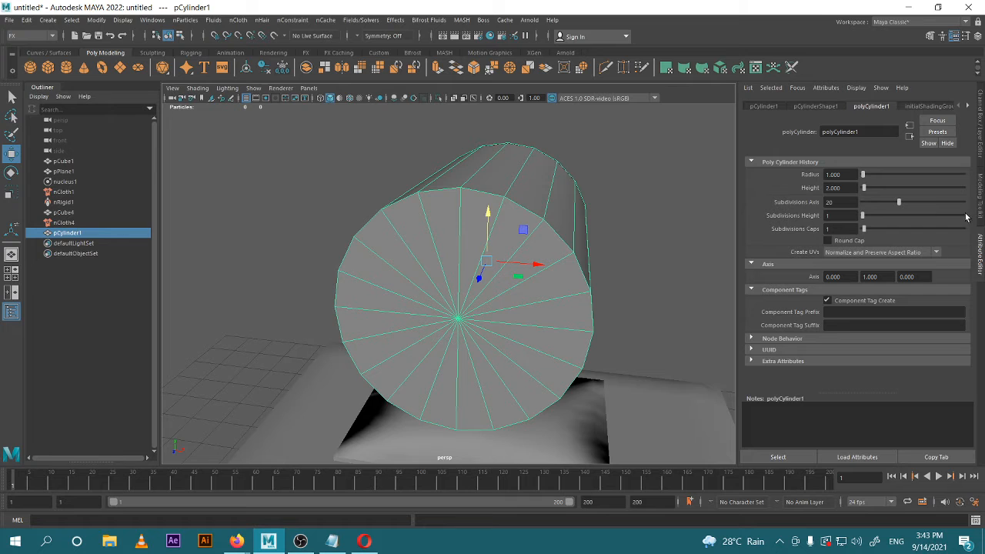
pyautogui.click(979, 123)
pyautogui.click(877, 223)
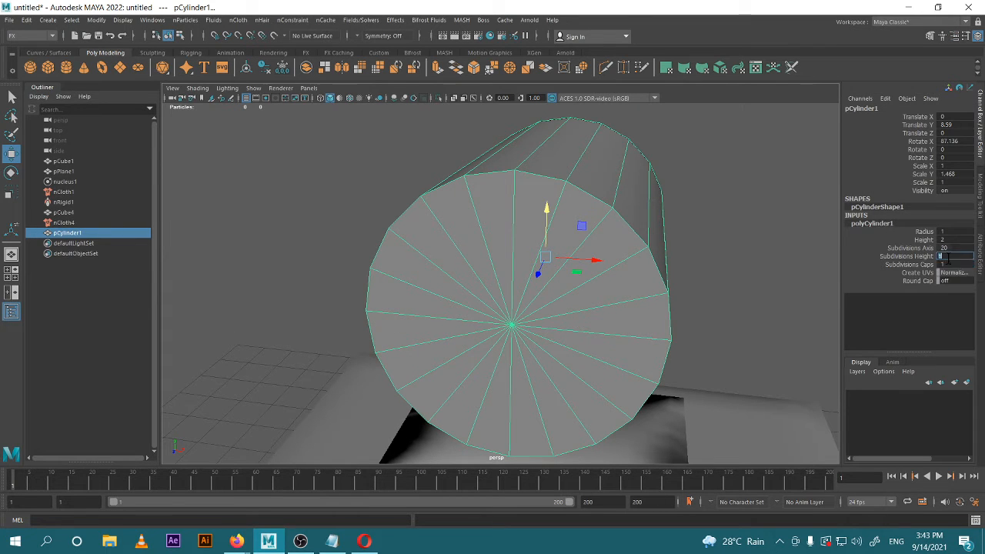
pyautogui.write('0')
pyautogui.press('Return')
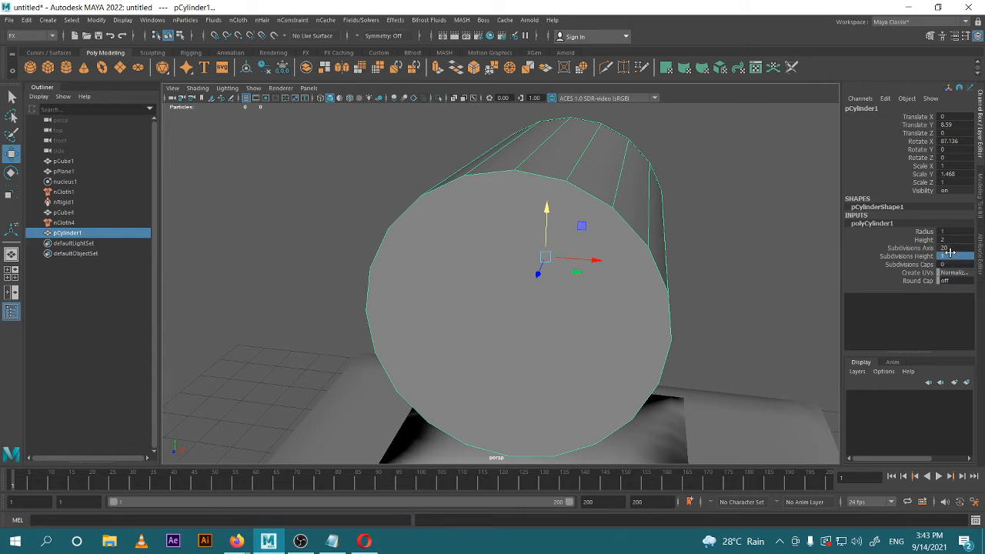
pyautogui.click(952, 256)
pyautogui.write('20')
pyautogui.press('Return')
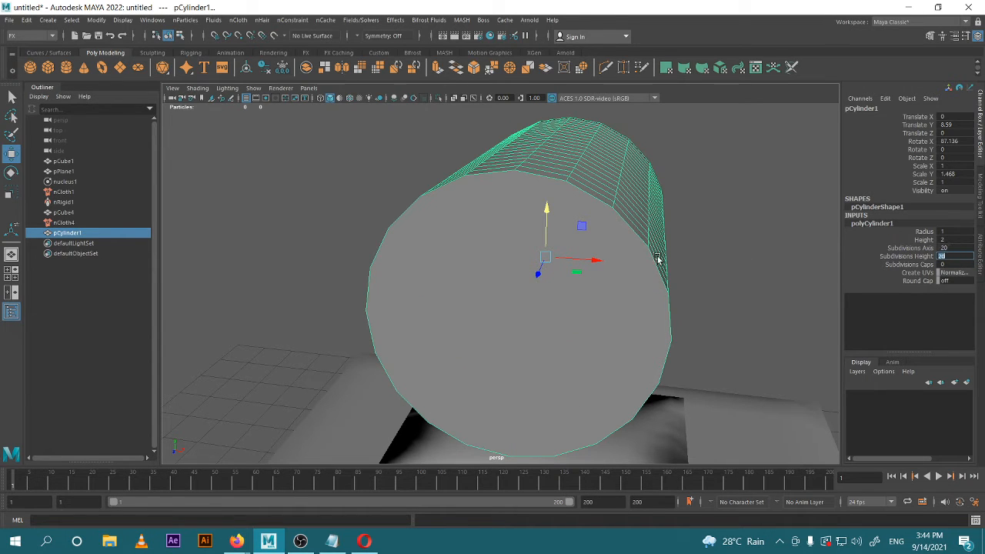
# - Extrude one end cap face of the cylinder, pushing it slightly outward and scaling it down to form a bevelled rim
pyautogui.moveTo(617, 243); pyautogui.dragTo(622, 257, button='right')
pyautogui.click(596, 274)
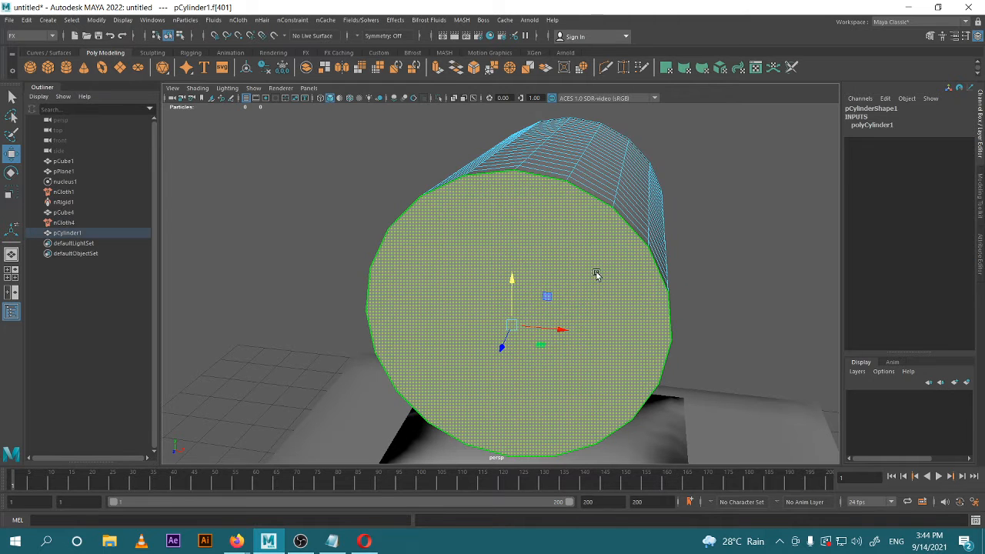
pyautogui.press('r')
pyautogui.hotkey('ctrl', 'e')
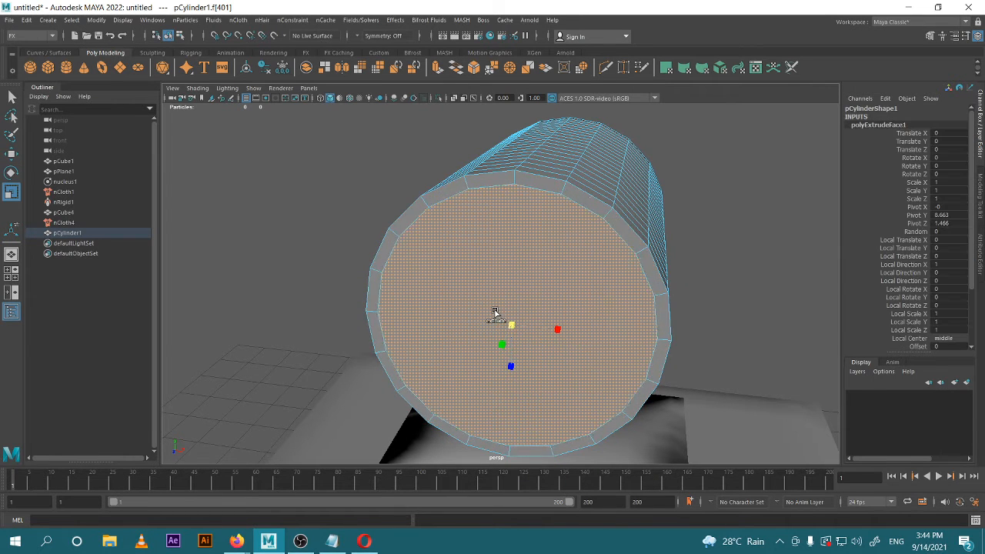
pyautogui.moveTo(496, 313); pyautogui.dragTo(479, 322)
pyautogui.press('w')
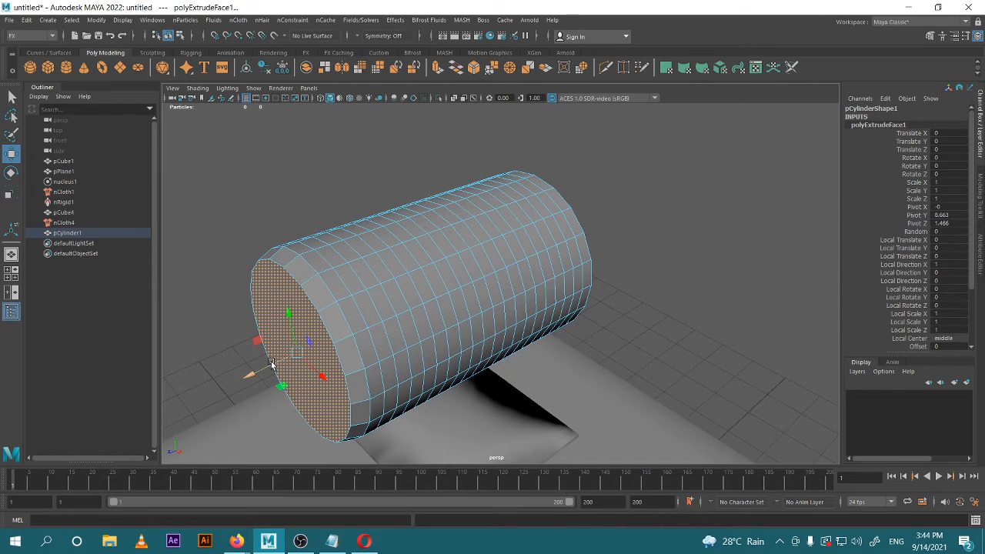
pyautogui.press('r')
pyautogui.moveTo(293, 352); pyautogui.dragTo(273, 346)
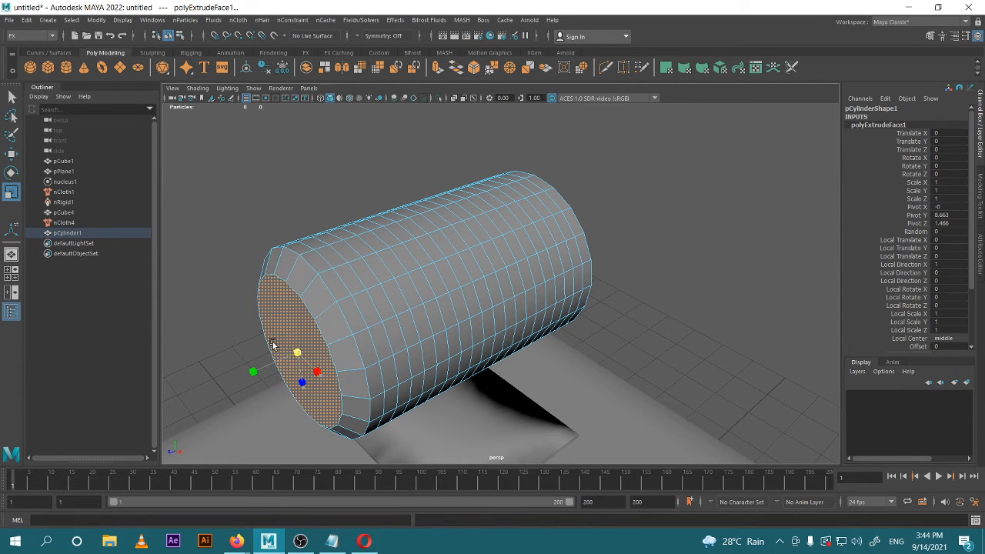
pyautogui.press('w')
# - Extrude the cylinder's opposite end cap into a matching bevelled rim and return to object mode
pyautogui.keyDown('alt'); pyautogui.moveTo(472, 341); pyautogui.dragTo(385, 312); pyautogui.keyUp('alt')
pyautogui.moveTo(440, 228); pyautogui.dragTo(445, 264, button='right')
pyautogui.click(444, 261)
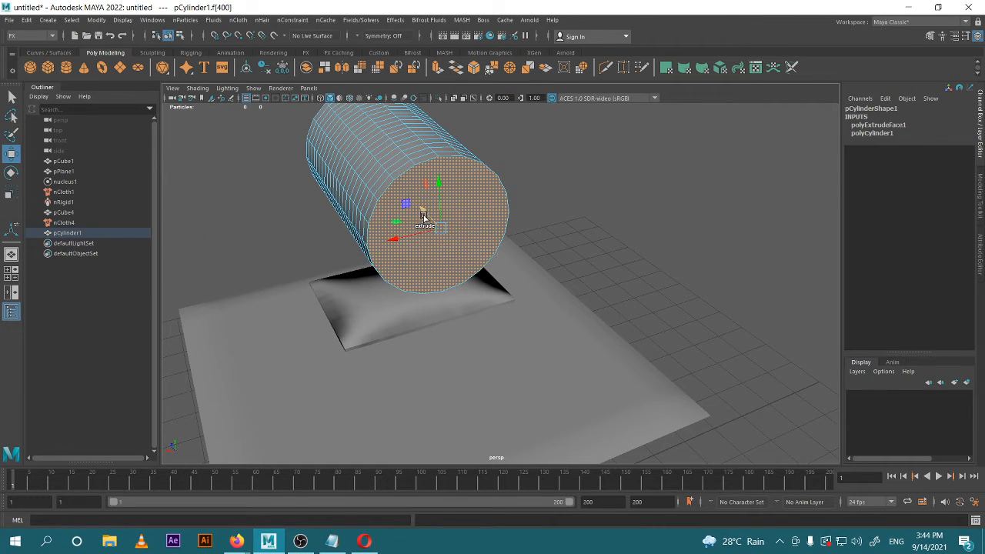
pyautogui.hotkey('ctrl', 'e')
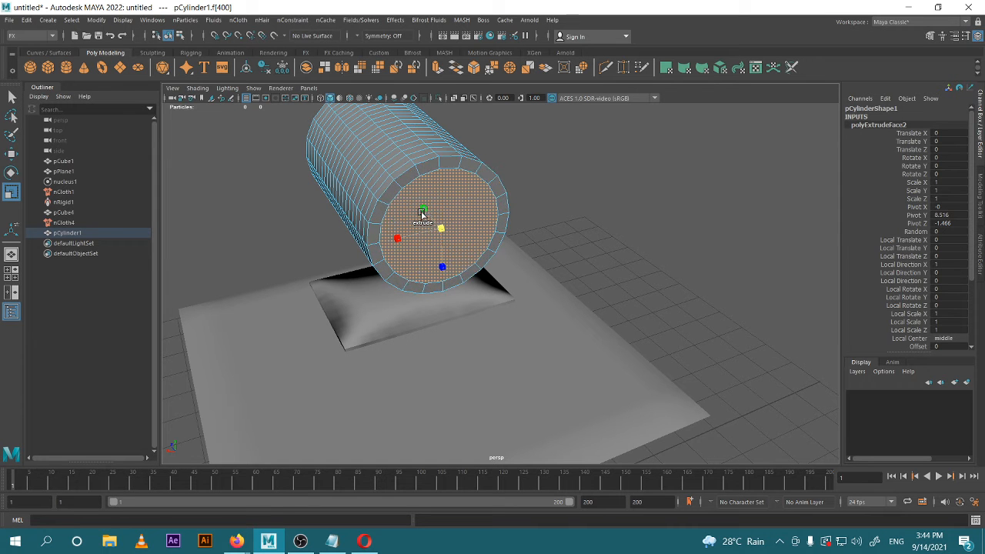
pyautogui.moveTo(425, 218); pyautogui.dragTo(452, 245)
pyautogui.rightClick(453, 245)
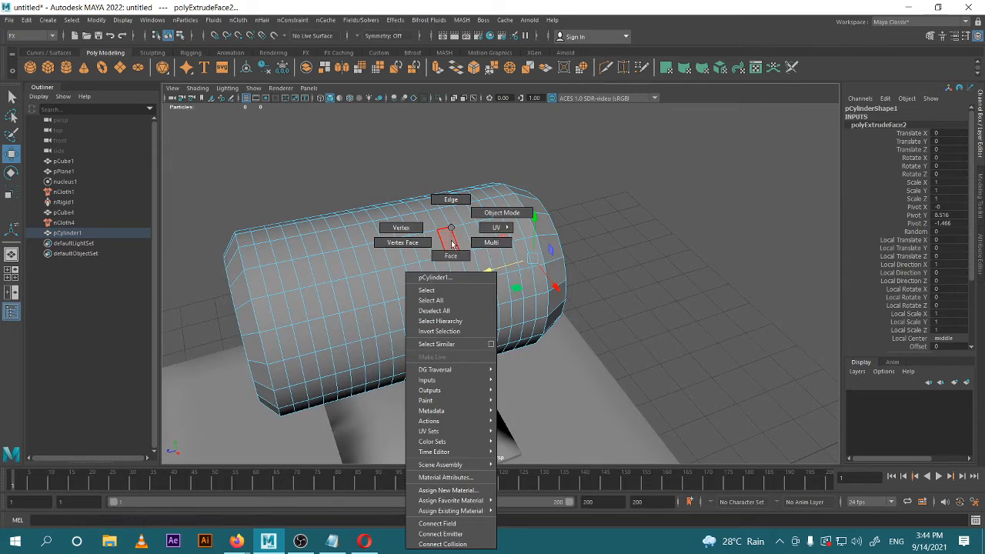
pyautogui.moveTo(514, 218); pyautogui.dragTo(515, 217, button='right')
pyautogui.click(631, 231)
# - Convert the whole cylinder into an nCloth object
pyautogui.keyDown('alt'); pyautogui.moveTo(631, 231); pyautogui.dragTo(539, 244); pyautogui.keyUp('alt')
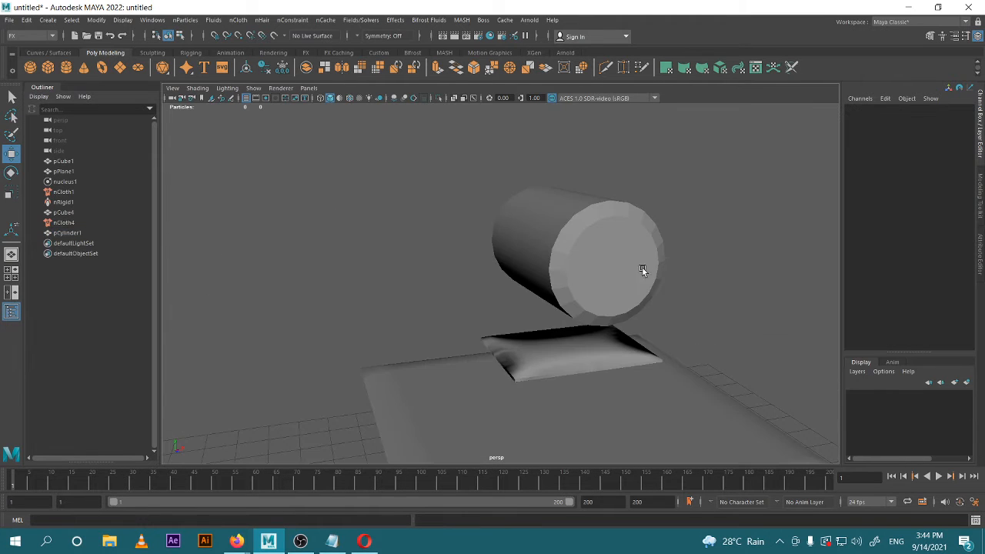
pyautogui.keyDown('alt'); pyautogui.moveTo(607, 247); pyautogui.dragTo(631, 224); pyautogui.keyUp('alt')
pyautogui.click(631, 223)
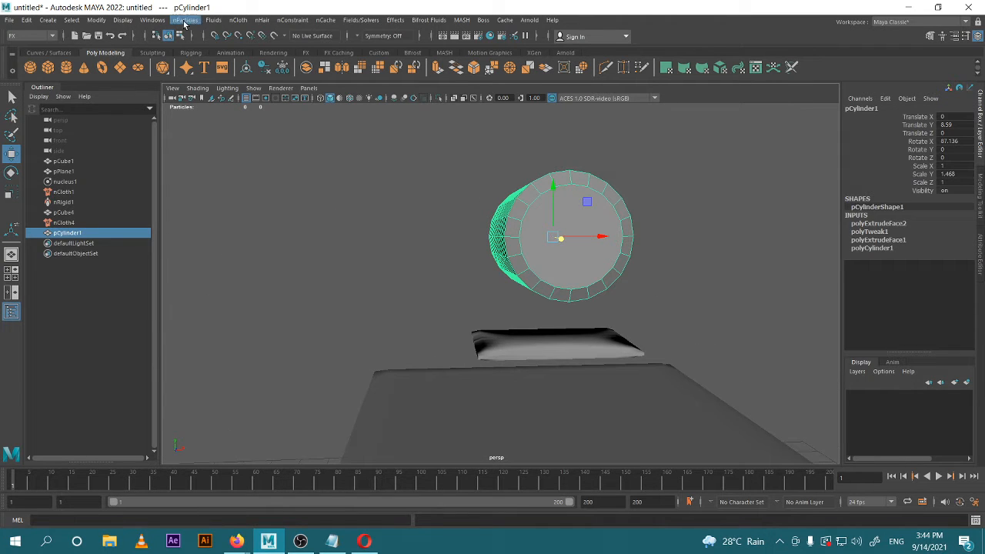
pyautogui.click(234, 20)
pyautogui.click(292, 57)
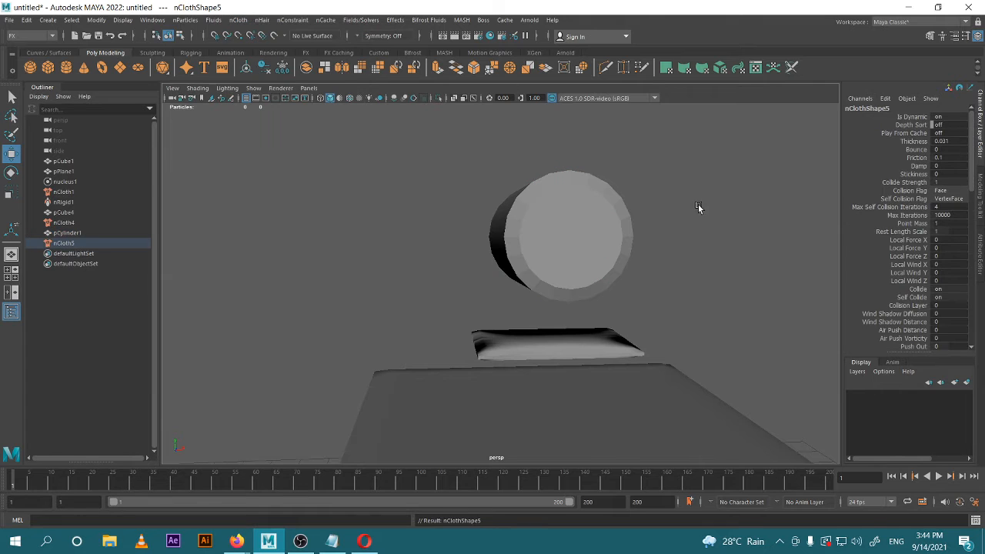
# - Replace the cylinder's nCloth settings with the tshirt preset
pyautogui.click(981, 238)
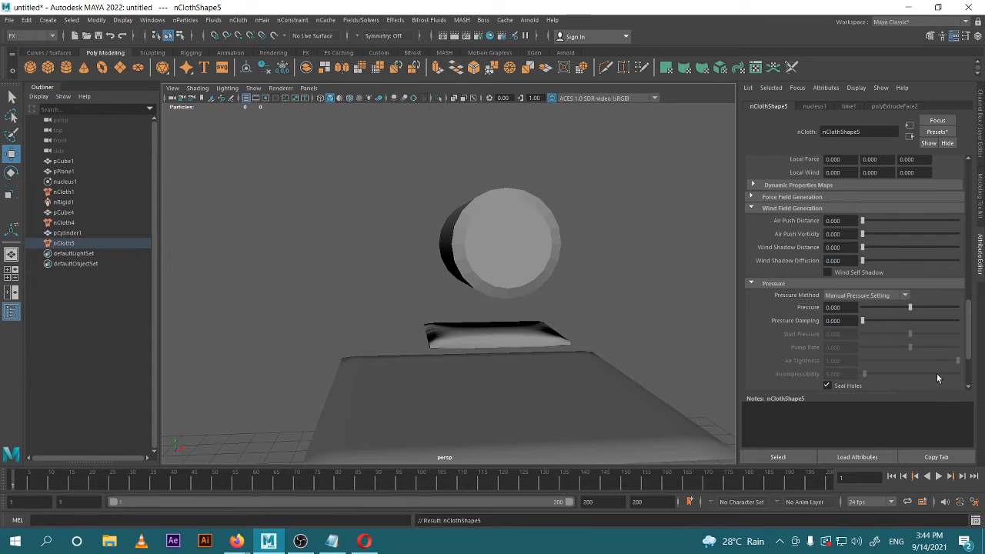
pyautogui.scroll(10, 899, 304)
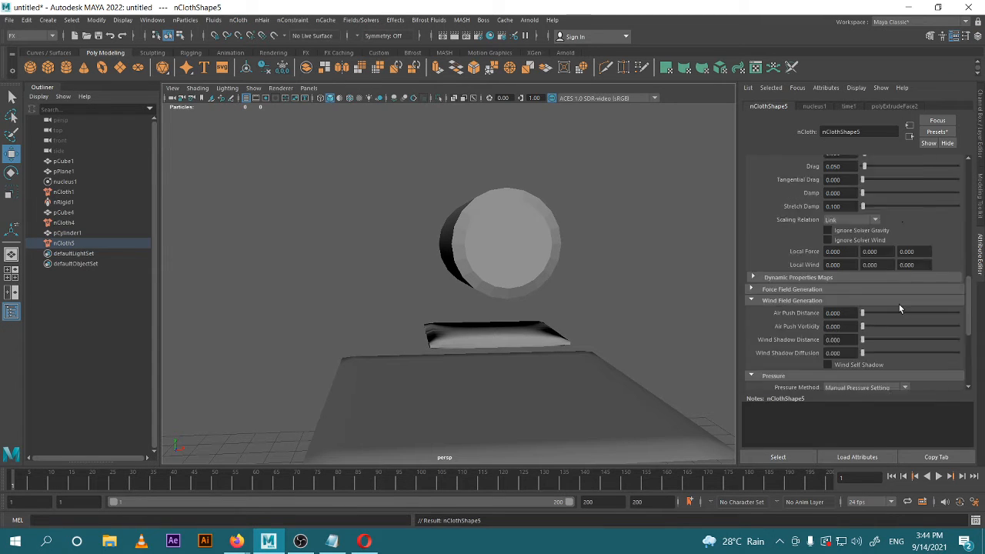
pyautogui.scroll(4, 897, 303)
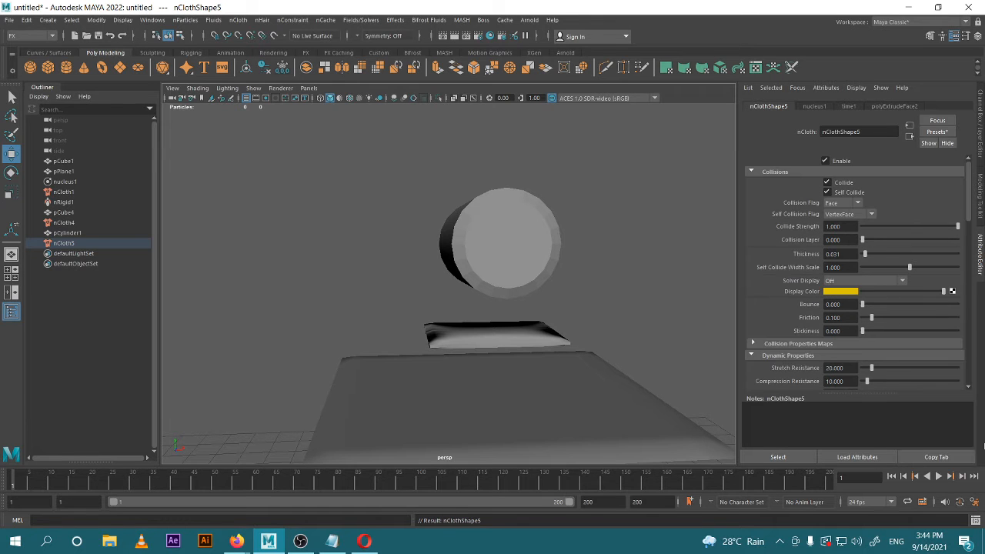
pyautogui.click(937, 132)
pyautogui.moveTo(921, 337)
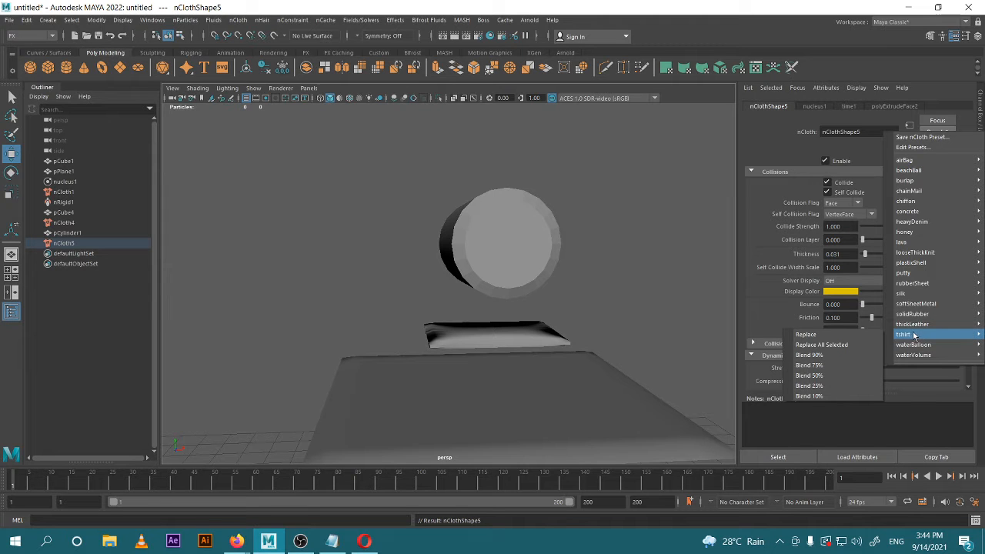
pyautogui.click(847, 336)
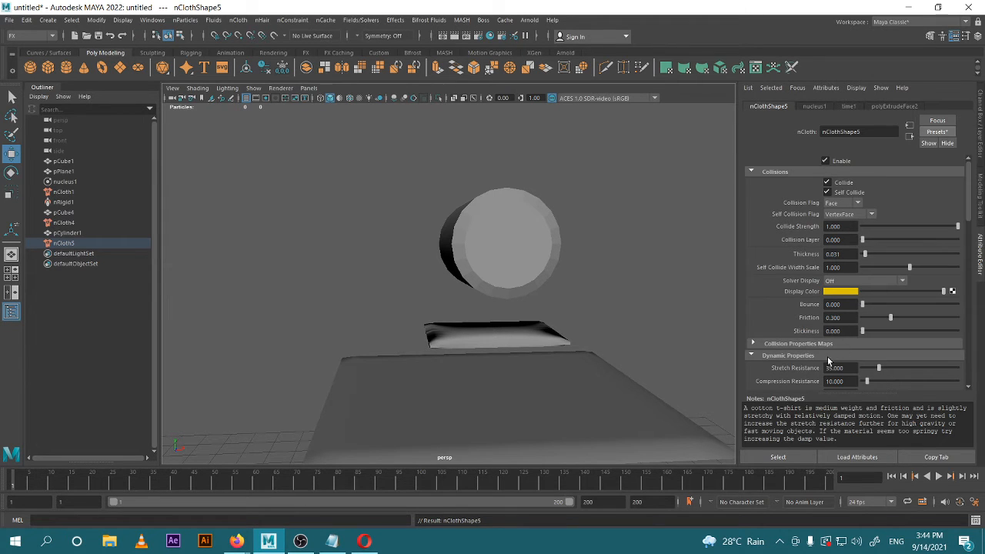
# - Play the cloth simulation to see how the cylinder lands on the bed, stop it and return to the first frame
pyautogui.click(938, 477)
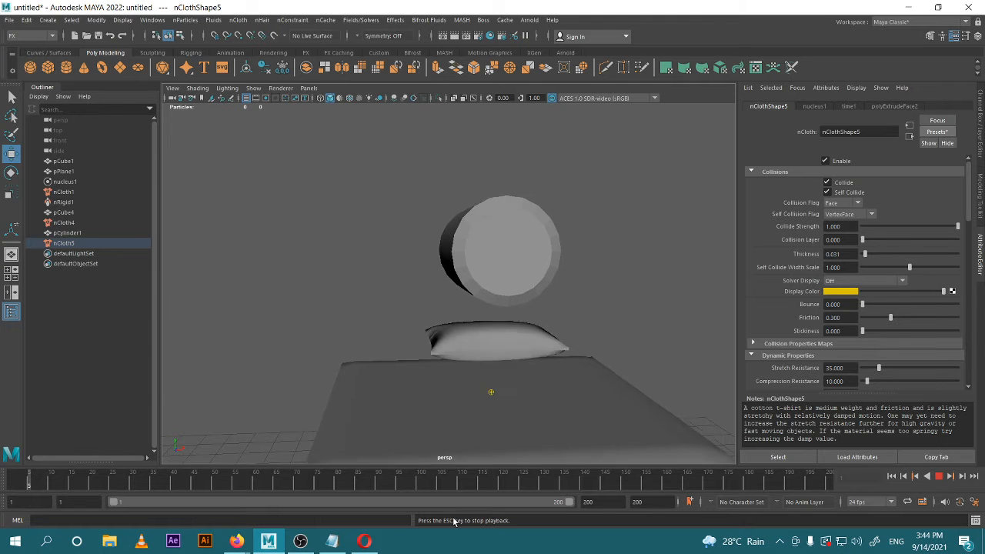
pyautogui.scroll(-10, 605, 253)
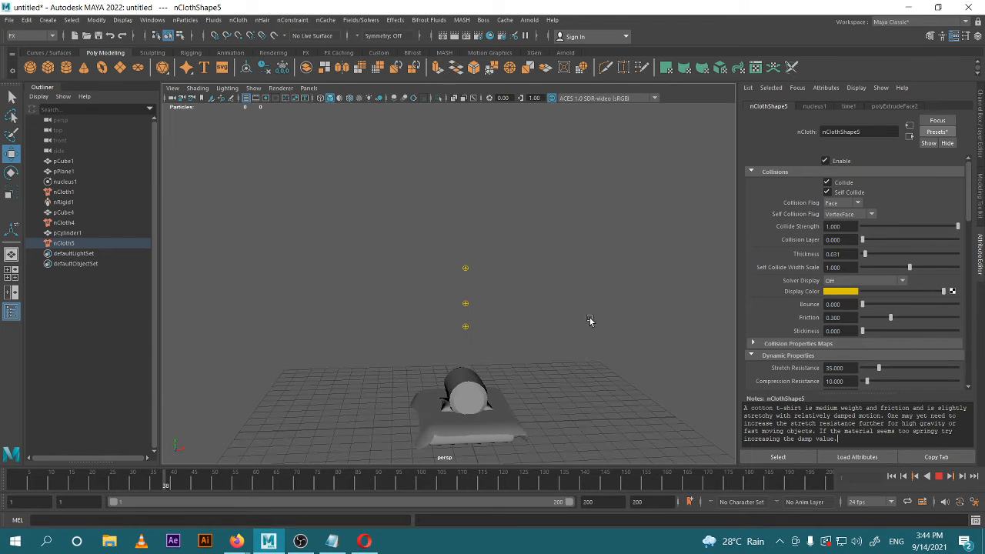
pyautogui.keyDown('alt'); pyautogui.moveTo(589, 323); pyautogui.dragTo(638, 274); pyautogui.keyUp('alt')
pyautogui.scroll(8, 594, 273)
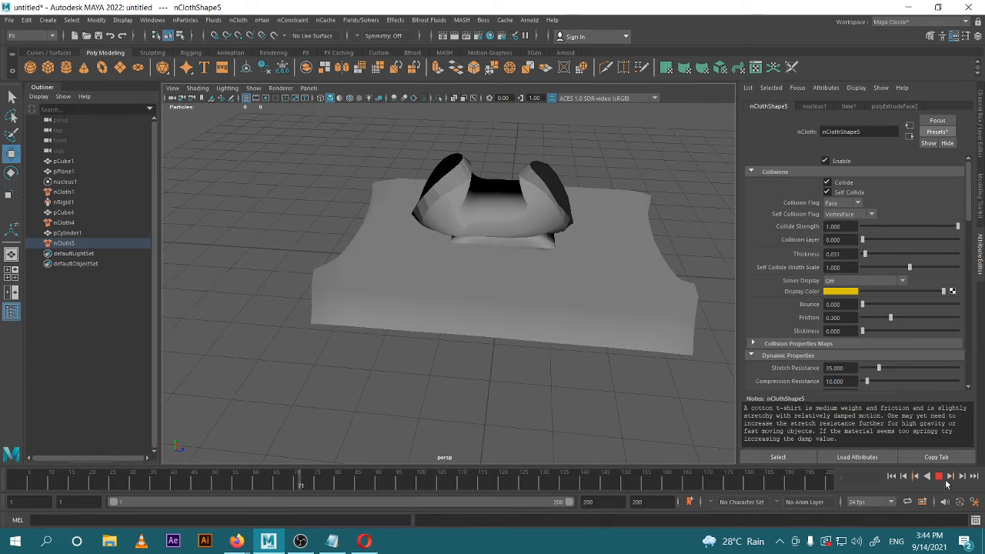
pyautogui.click(937, 476)
pyautogui.click(893, 477)
# - Rotate the cylinder above the pillow to a slanted angle
pyautogui.scroll(-6, 681, 192)
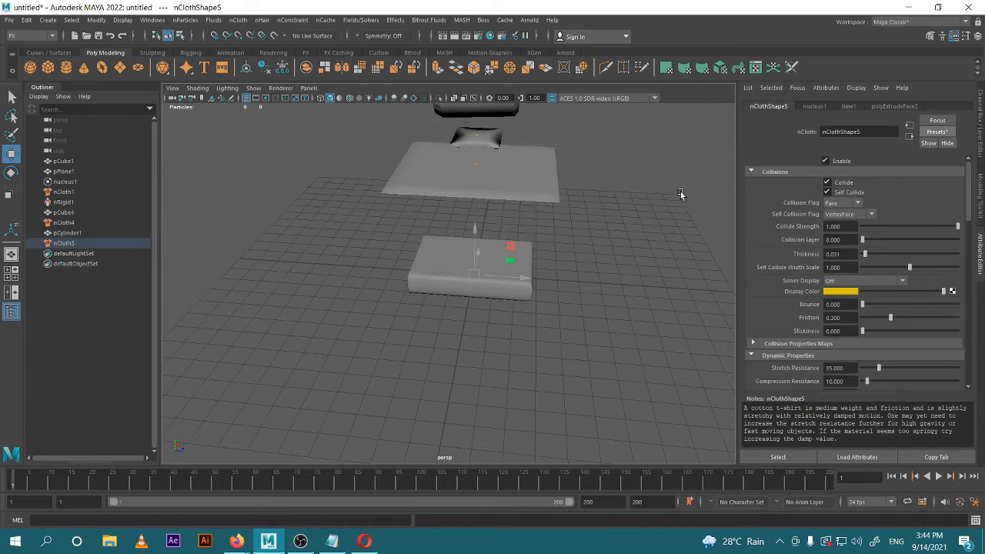
pyautogui.keyDown('alt'); pyautogui.moveTo(680, 192); pyautogui.dragTo(688, 299, button='middle'); pyautogui.keyUp('alt')
pyautogui.keyDown('alt'); pyautogui.moveTo(688, 299); pyautogui.dragTo(495, 242); pyautogui.keyUp('alt')
pyautogui.click(497, 242)
pyautogui.keyDown('alt'); pyautogui.moveTo(544, 294); pyautogui.dragTo(545, 274, button='middle'); pyautogui.keyUp('alt')
pyautogui.keyDown('alt'); pyautogui.moveTo(467, 269); pyautogui.dragTo(544, 265); pyautogui.keyUp('alt')
pyautogui.scroll(3, 498, 265)
pyautogui.press('e')
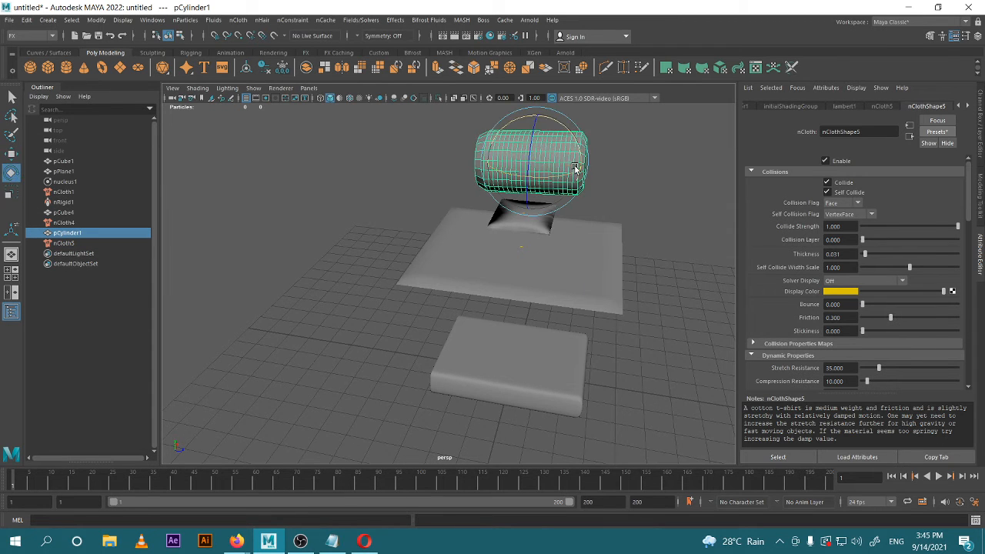
pyautogui.moveTo(579, 140); pyautogui.dragTo(537, 104)
# - Raise the slanted cylinder higher above the pillow and scale it down
pyautogui.press('w')
pyautogui.click(529, 115)
pyautogui.click(546, 135)
pyautogui.keyDown('alt'); pyautogui.moveTo(546, 137); pyautogui.dragTo(530, 231); pyautogui.keyUp('alt')
pyautogui.press('r')
pyautogui.press('w')
pyautogui.scroll(4, 577, 143)
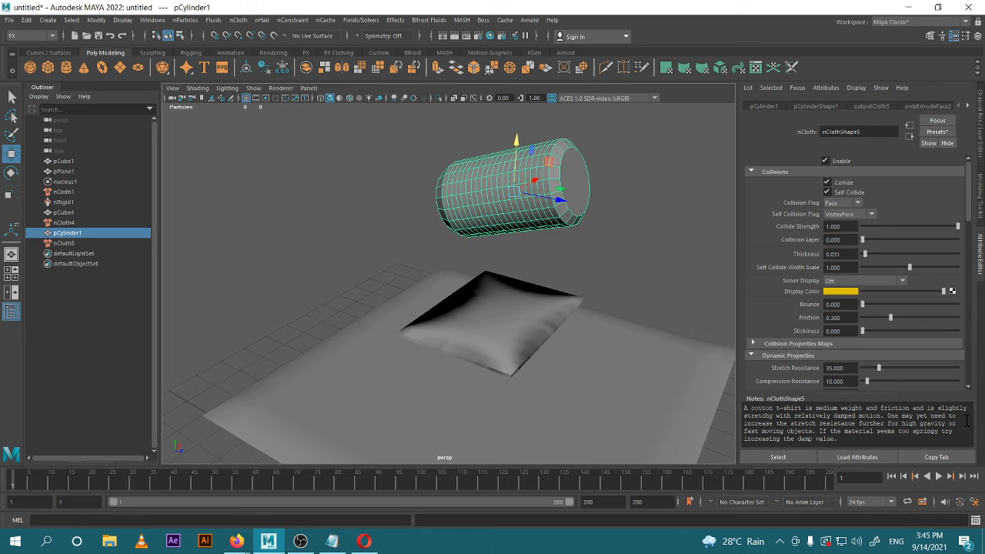
# - Deselect the cylinder, play the cloth simulation from the first frame and stop it at frame 55
pyautogui.click(620, 253)
pyautogui.scroll(-6, 608, 274)
pyautogui.keyDown('alt'); pyautogui.moveTo(598, 292); pyautogui.dragTo(559, 238); pyautogui.keyUp('alt')
pyautogui.scroll(3, 559, 238)
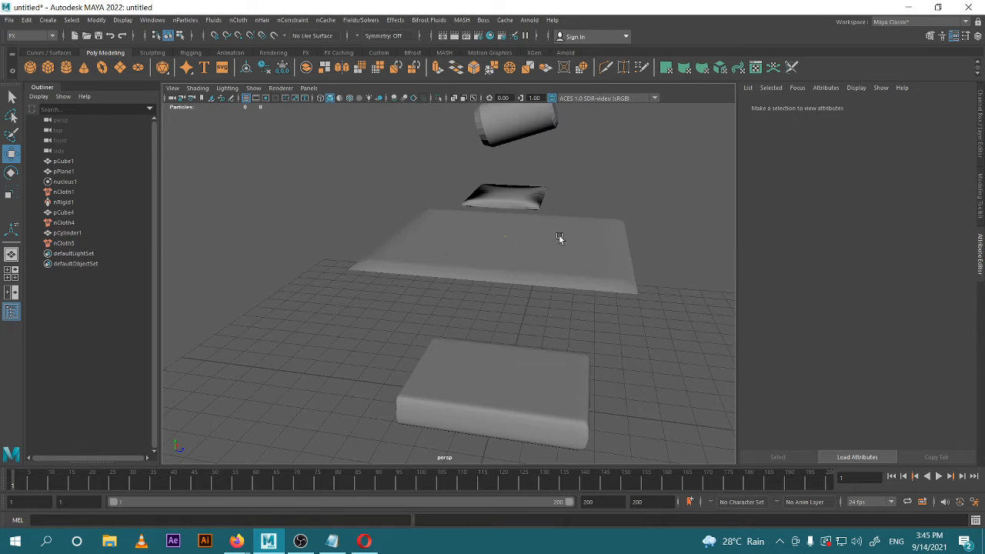
pyautogui.click(938, 477)
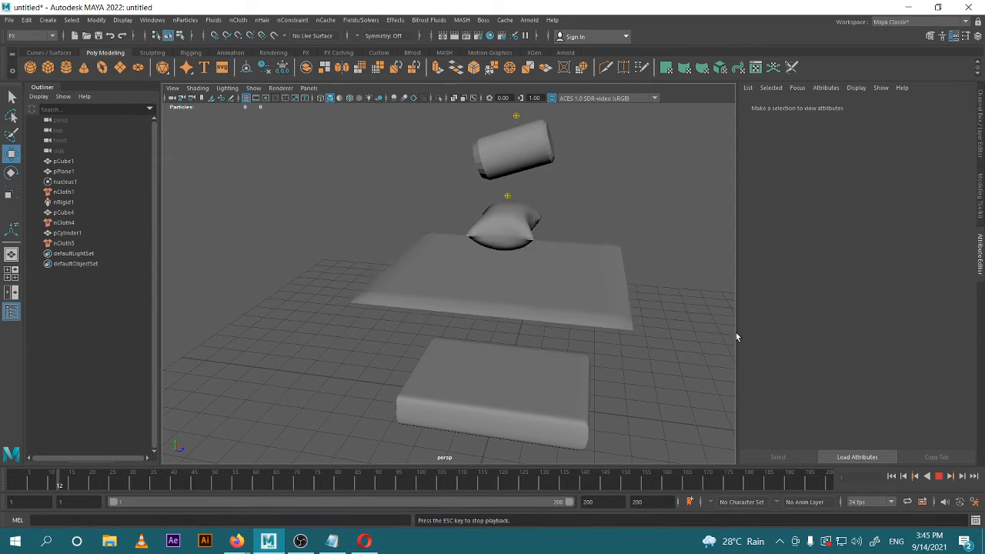
pyautogui.keyDown('alt'); pyautogui.moveTo(651, 344); pyautogui.dragTo(633, 205); pyautogui.keyUp('alt')
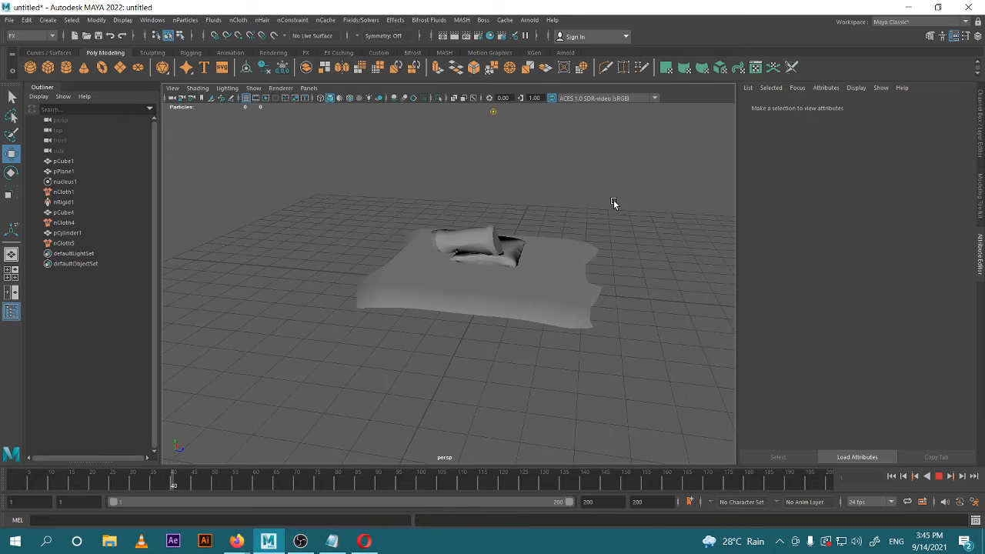
pyautogui.click(939, 477)
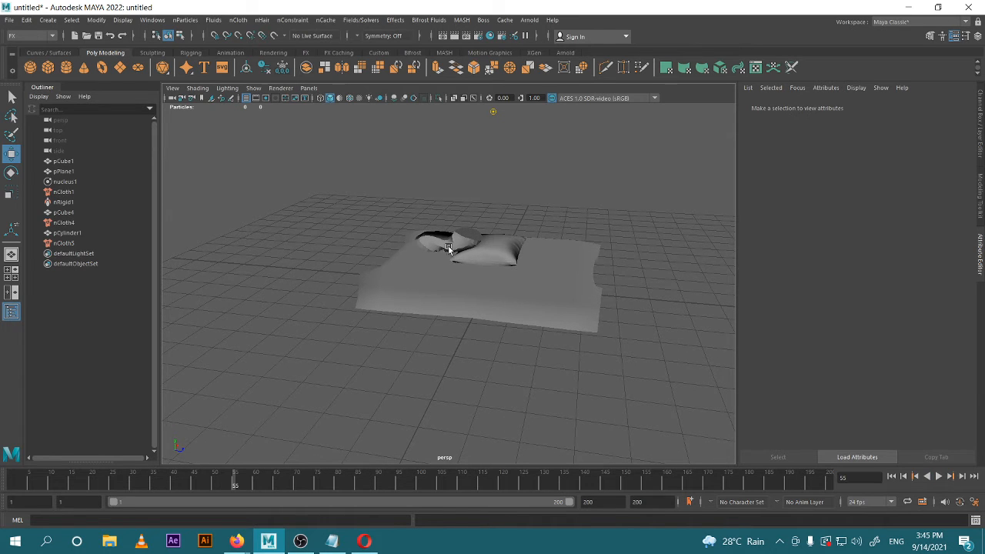
# - Set the cylinder's nCloth Pressure to 0.5 and return the timeline to frame 1
pyautogui.click(483, 282)
pyautogui.scroll(-4, 830, 314)
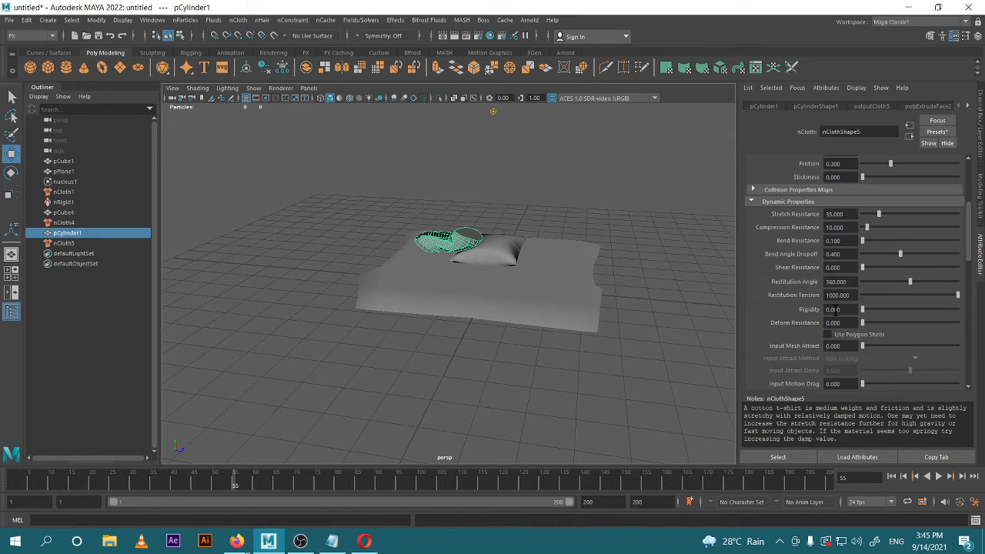
pyautogui.scroll(-10, 834, 315)
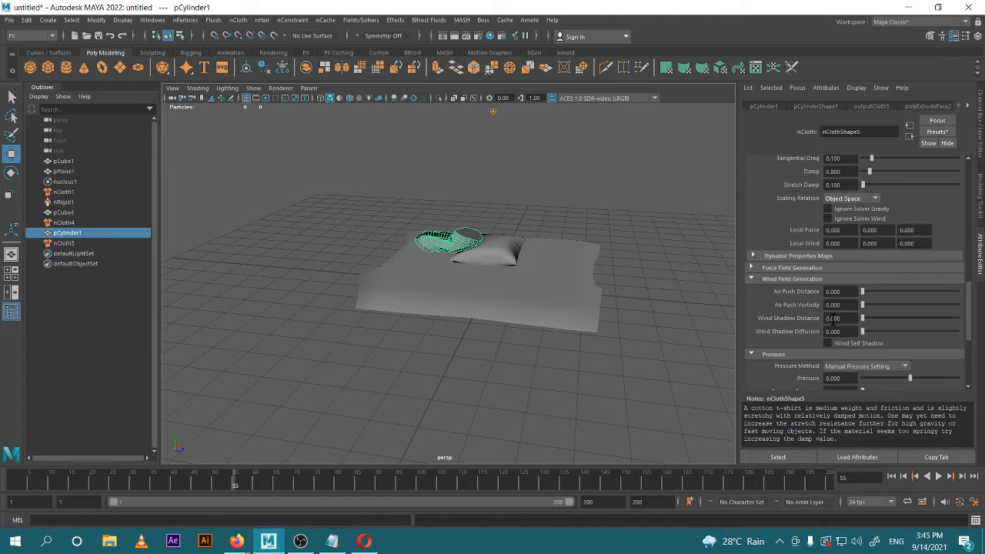
pyautogui.click(892, 476)
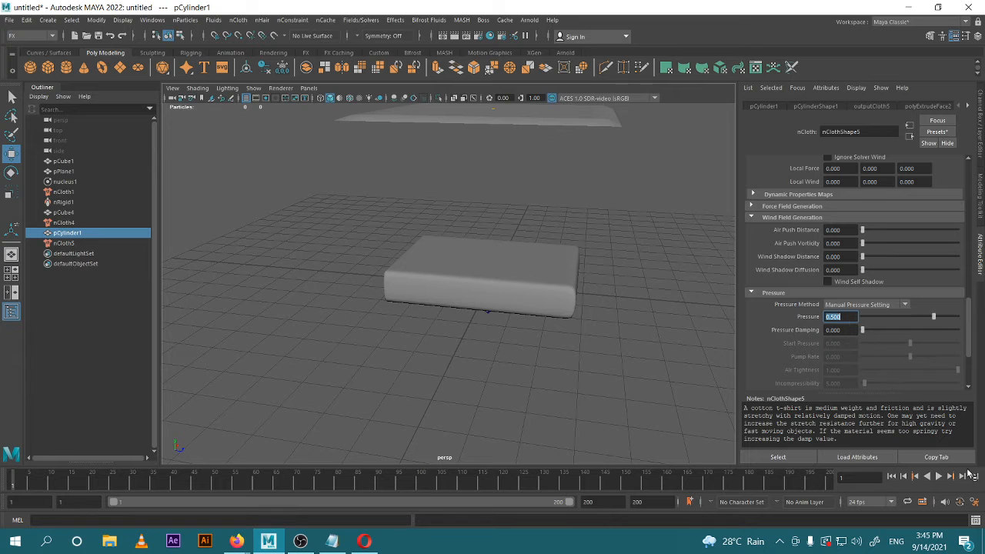
# - Deselect the cylinder and play the cloth simulation to examine how the pressurised cylinder, pillow and sheet land on the mattress
pyautogui.scroll(-3, 636, 331)
pyautogui.keyDown('alt'); pyautogui.moveTo(632, 326); pyautogui.dragTo(649, 385, button='middle'); pyautogui.keyUp('alt')
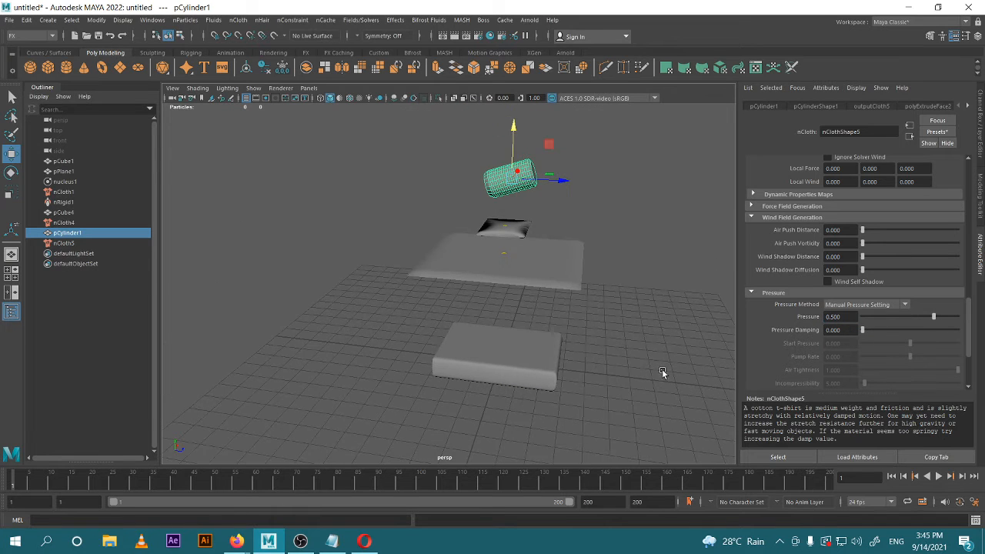
pyautogui.click(662, 372)
pyautogui.click(939, 477)
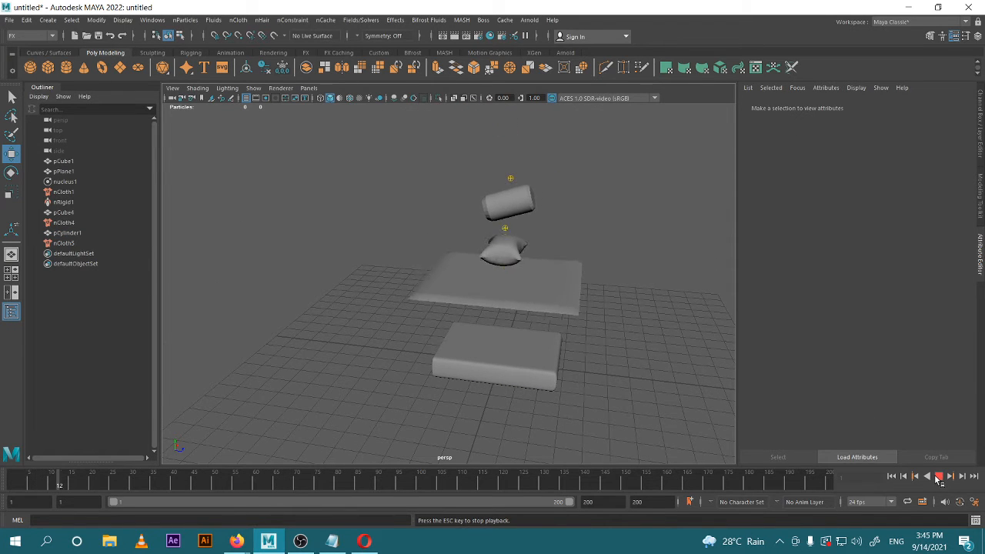
pyautogui.scroll(3, 653, 408)
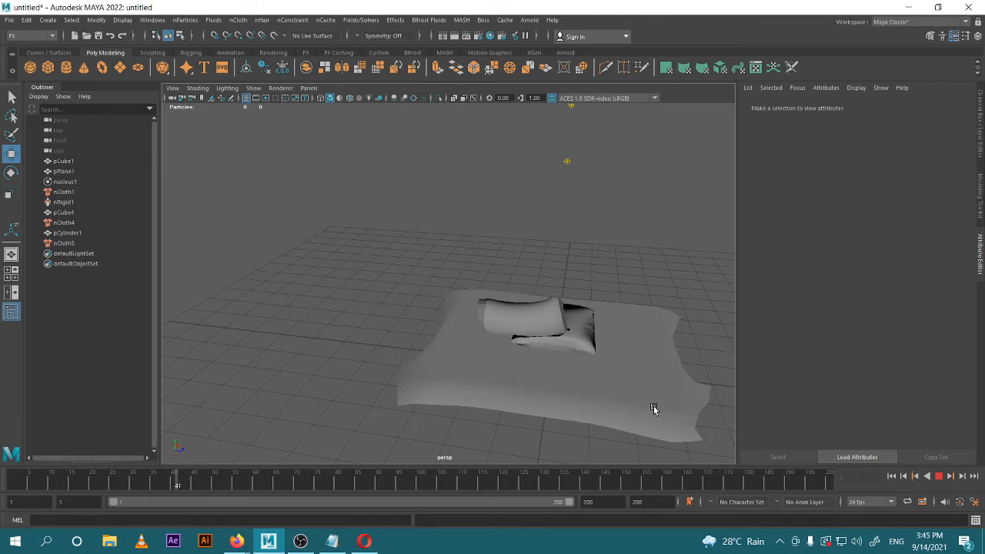
pyautogui.keyDown('alt'); pyautogui.moveTo(559, 397); pyautogui.dragTo(631, 423); pyautogui.keyUp('alt')
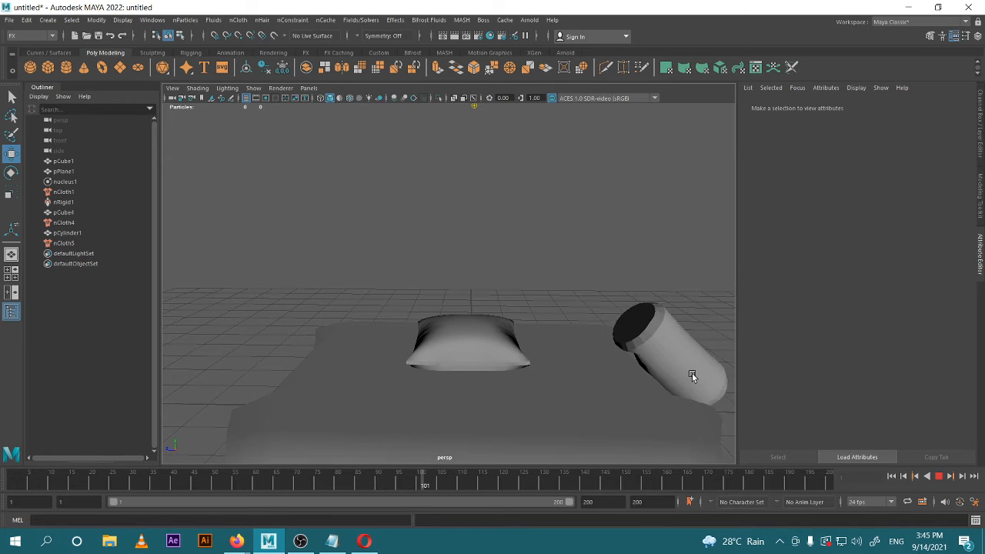
# - Replay the cloth simulation from the start and return the timeline to frame 1
pyautogui.click(895, 476)
pyautogui.click(941, 477)
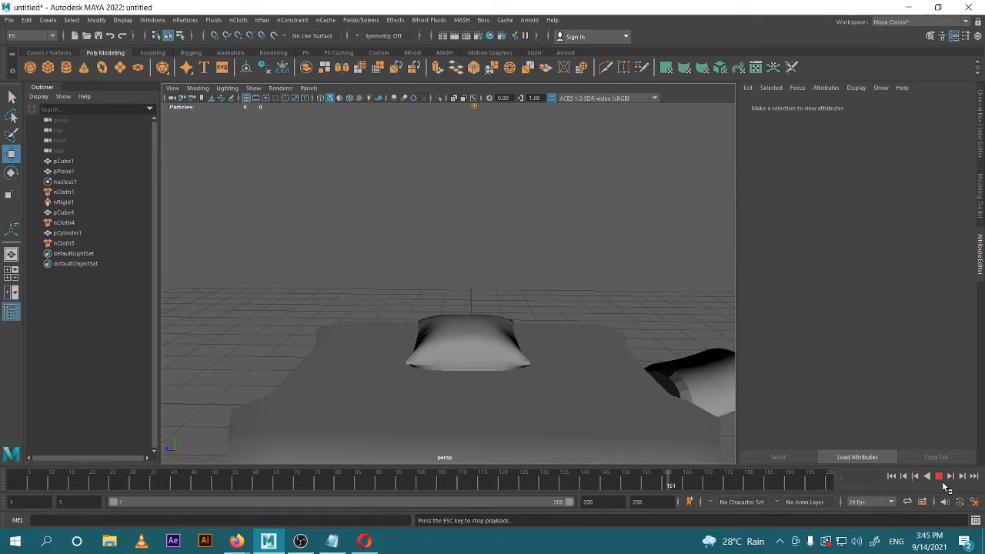
pyautogui.click(891, 477)
pyautogui.click(935, 478)
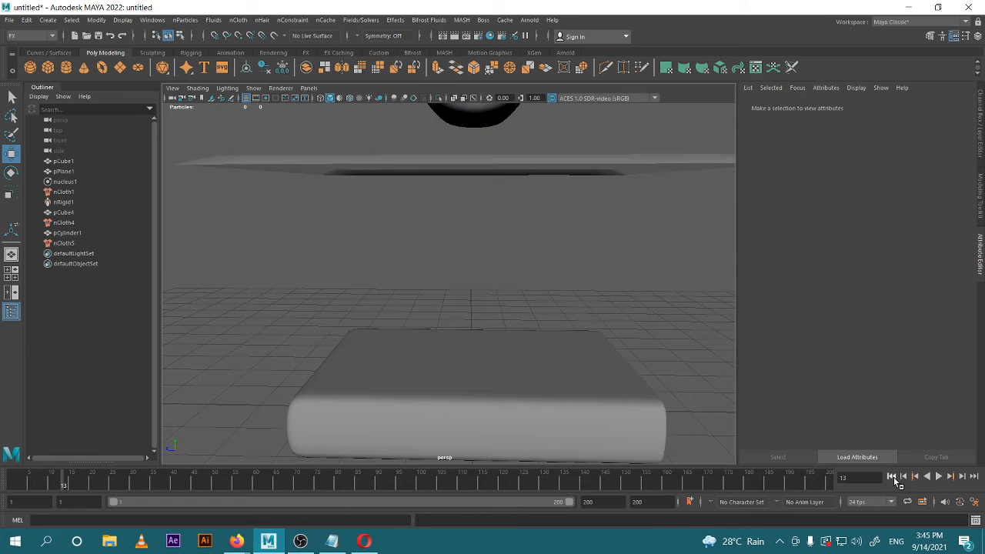
pyautogui.click(892, 478)
# - Create a polygon sphere and raise it above the pillow to about the cylinder's height
pyautogui.scroll(-5, 523, 223)
pyautogui.scroll(4, 483, 235)
pyautogui.keyDown('alt'); pyautogui.moveTo(487, 211); pyautogui.dragTo(487, 318); pyautogui.keyUp('alt')
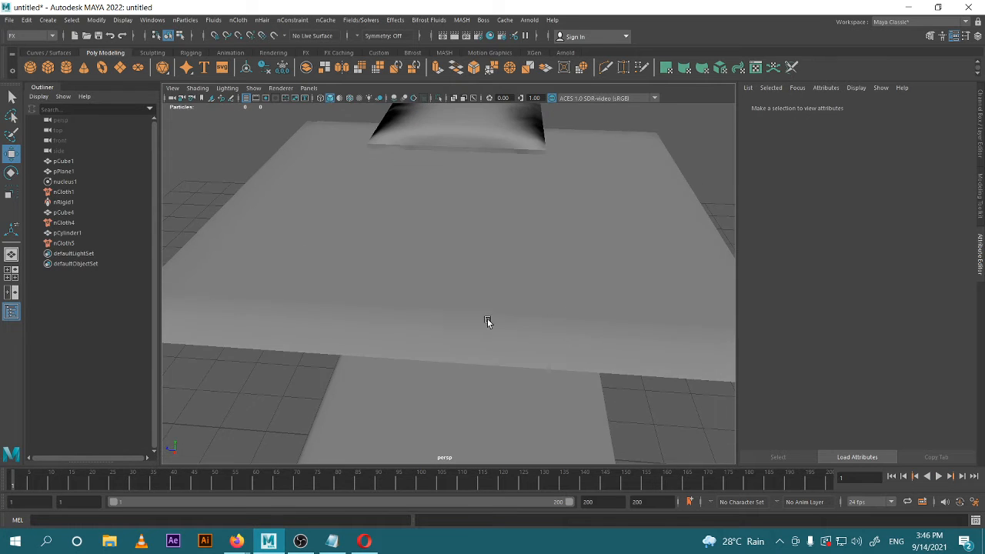
pyautogui.scroll(-8, 488, 319)
pyautogui.scroll(3, 542, 291)
pyautogui.keyDown('alt'); pyautogui.moveTo(541, 291); pyautogui.dragTo(539, 258); pyautogui.keyUp('alt')
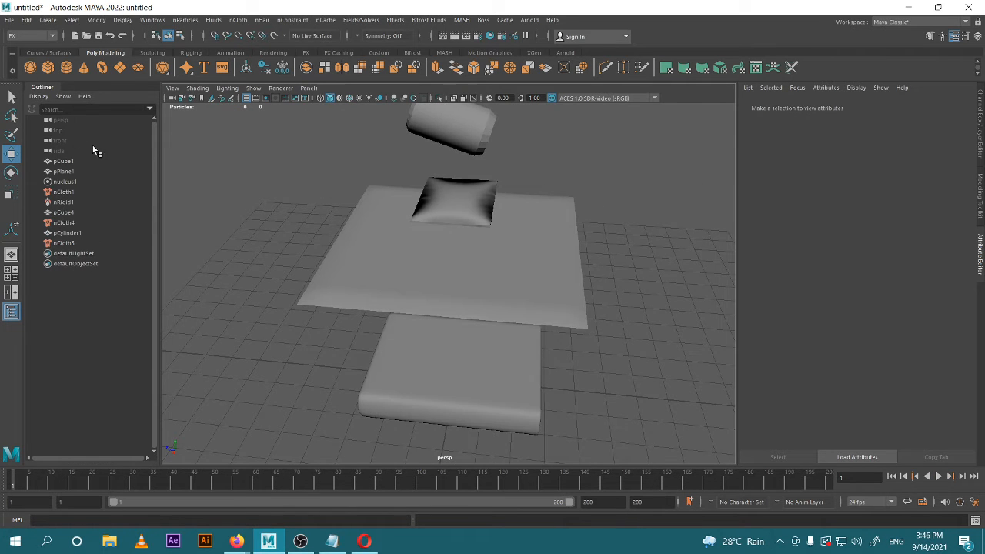
pyautogui.click(30, 68)
pyautogui.moveTo(455, 347); pyautogui.dragTo(463, 141)
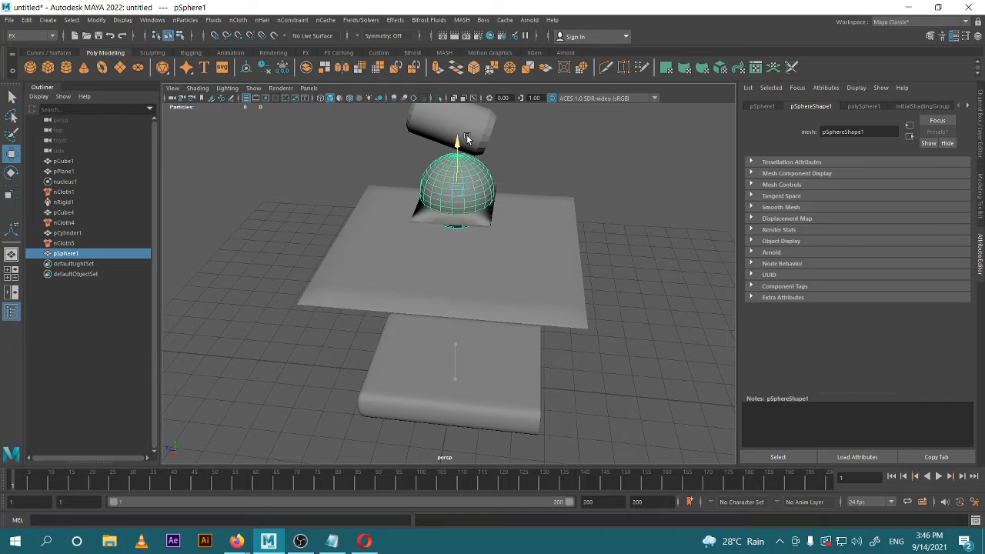
pyautogui.keyDown('alt'); pyautogui.moveTo(508, 168); pyautogui.dragTo(351, 211); pyautogui.keyUp('alt')
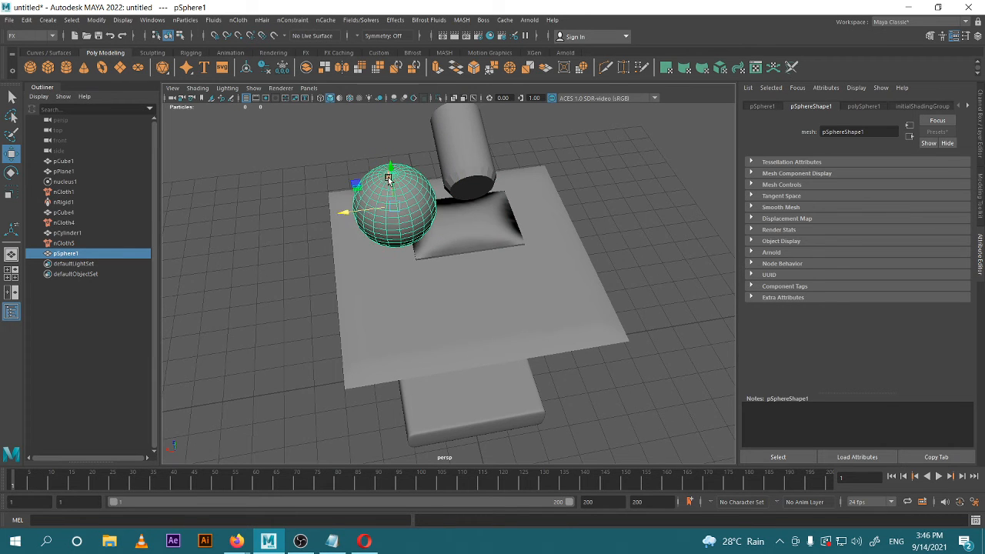
pyautogui.moveTo(391, 177); pyautogui.dragTo(390, 133)
# - Make the sphere an nCloth object and replace its settings with the concrete preset
pyautogui.scroll(4, 404, 183)
pyautogui.keyDown('alt'); pyautogui.moveTo(406, 187); pyautogui.dragTo(446, 175); pyautogui.keyUp('alt')
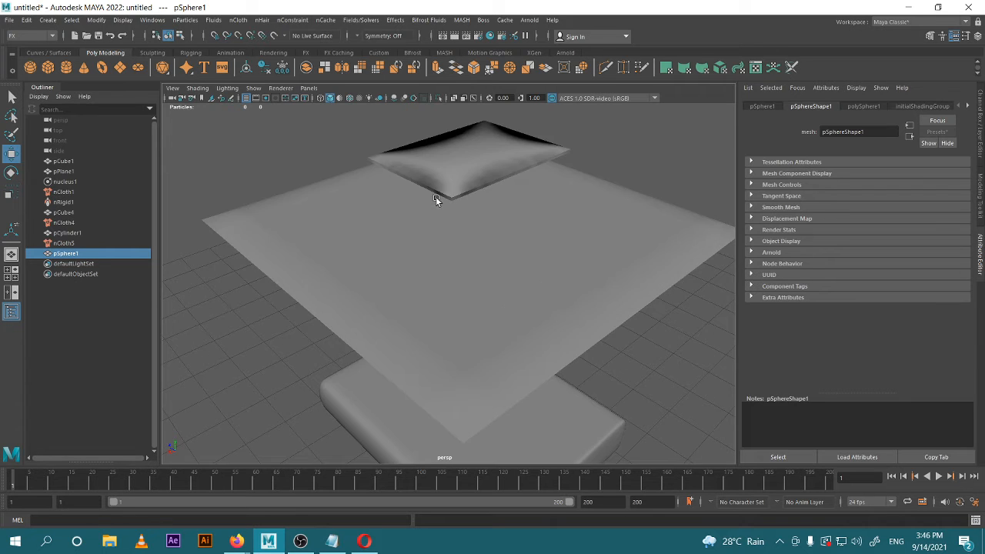
pyautogui.keyDown('alt'); pyautogui.moveTo(436, 198); pyautogui.dragTo(449, 229); pyautogui.keyUp('alt')
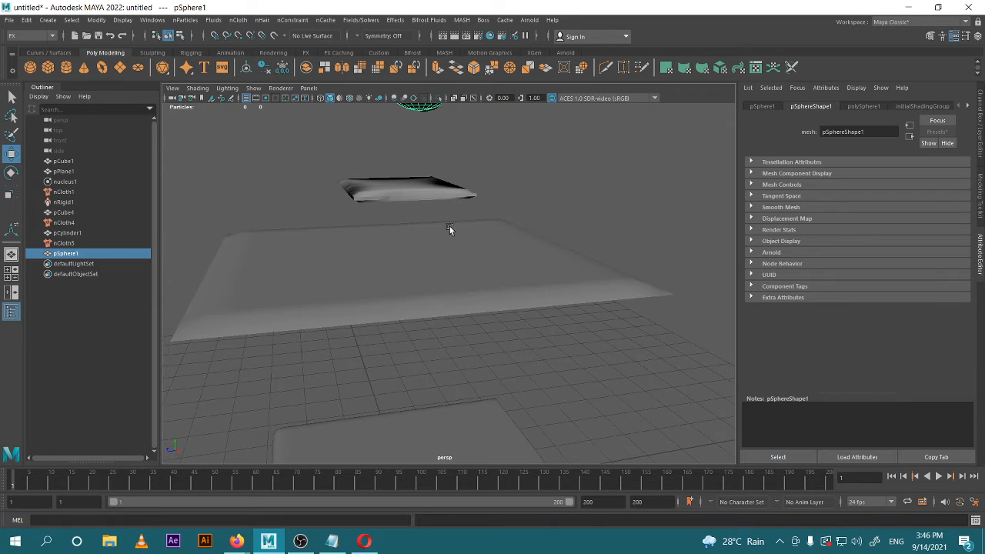
pyautogui.click(236, 20)
pyautogui.click(264, 57)
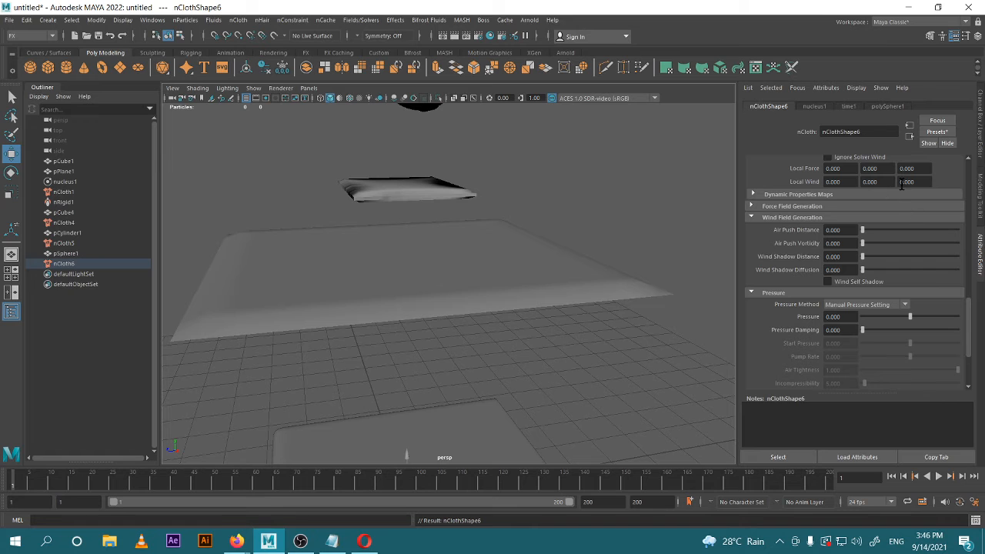
pyautogui.click(936, 132)
pyautogui.moveTo(943, 185)
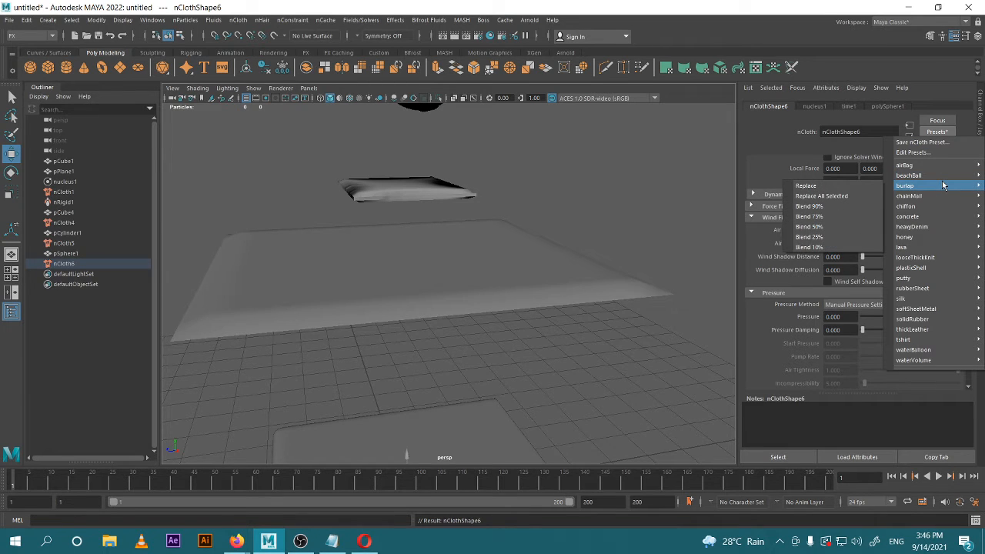
pyautogui.moveTo(919, 219)
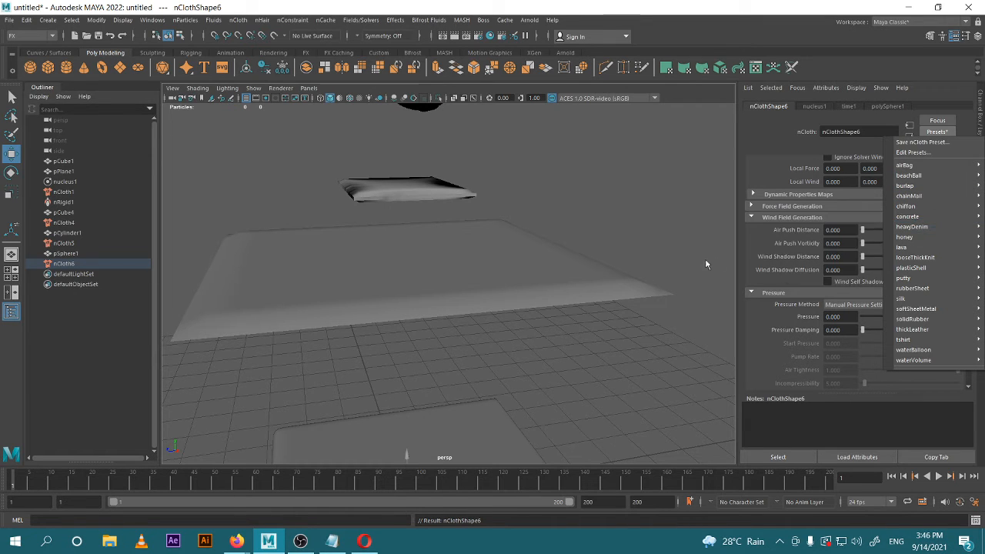
pyautogui.click(862, 219)
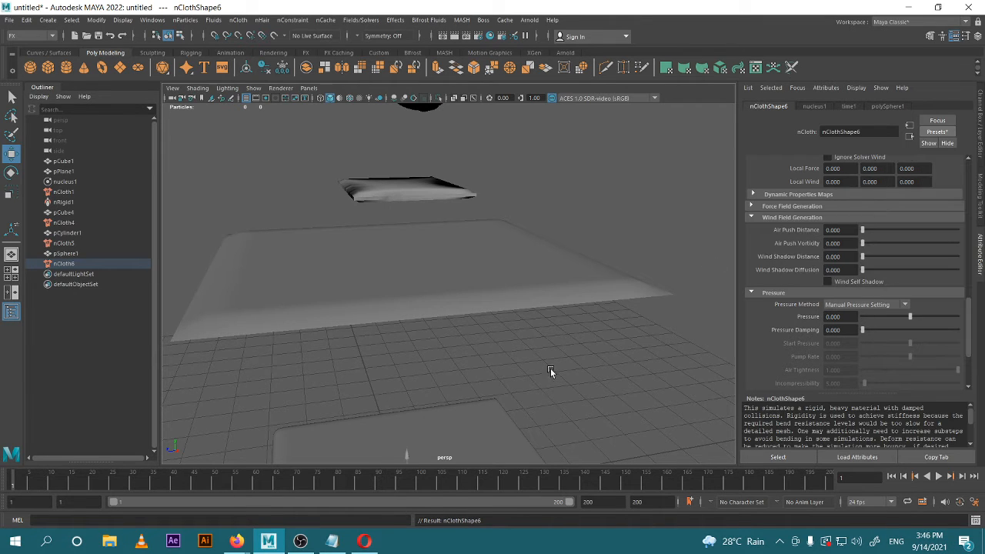
# - Play the simulation and examine how the concrete sphere collides with the pillow, sheet and mattress
pyautogui.scroll(-5, 557, 324)
pyautogui.keyDown('alt'); pyautogui.moveTo(560, 303); pyautogui.dragTo(578, 290); pyautogui.keyUp('alt')
pyautogui.scroll(3, 502, 307)
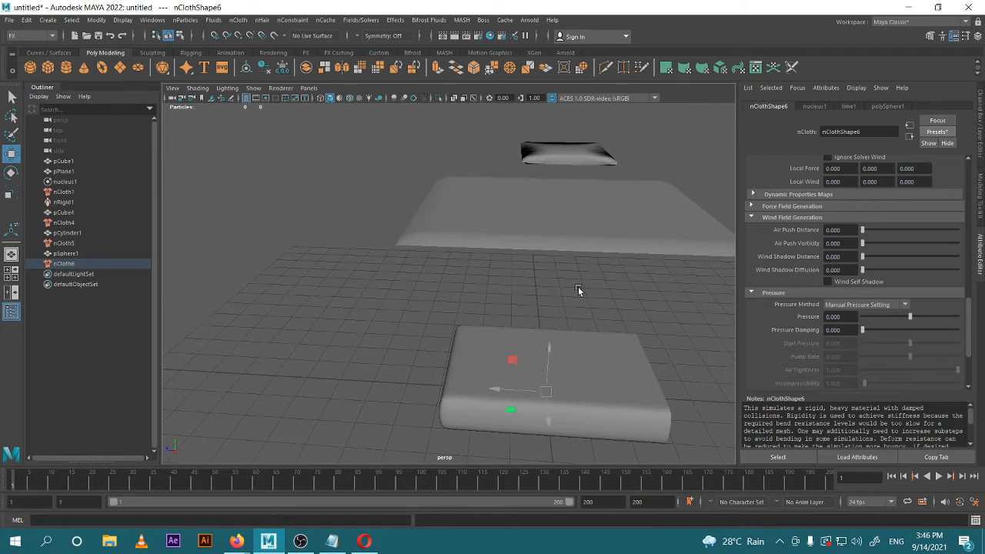
pyautogui.click(937, 476)
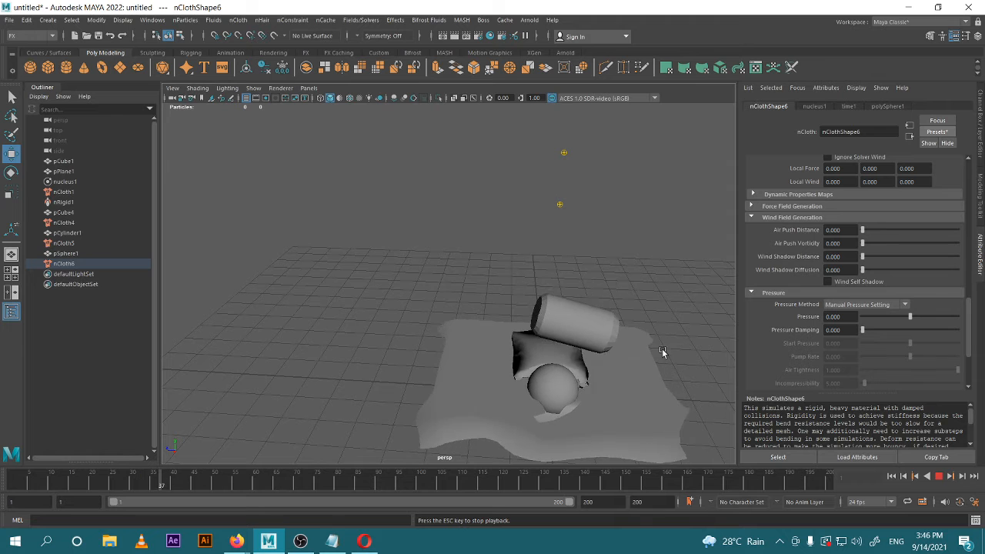
pyautogui.keyDown('alt'); pyautogui.moveTo(588, 294); pyautogui.dragTo(584, 235); pyautogui.keyUp('alt')
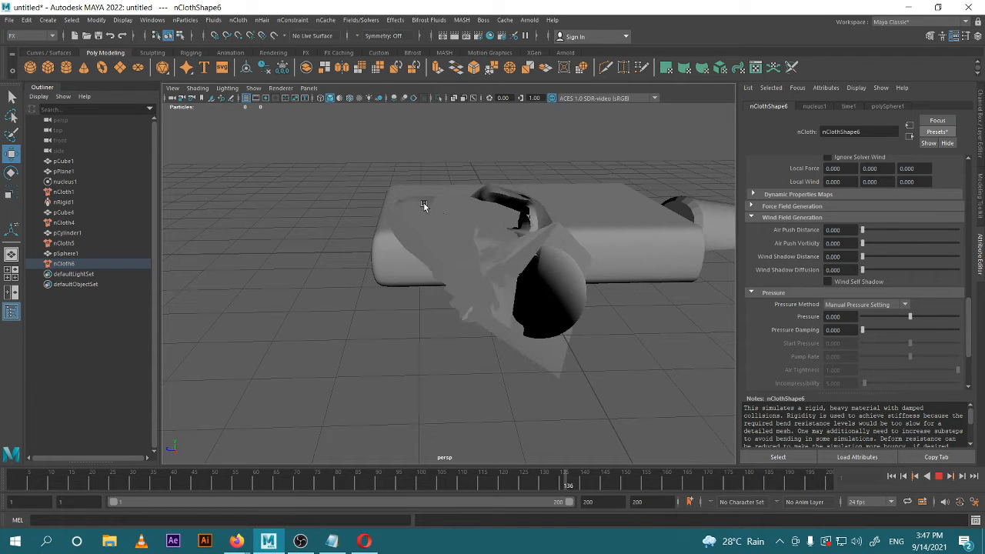
# - Close the Maya Help browser window and check the Google Meet call before returning to Maya
pyautogui.click(377, 544)
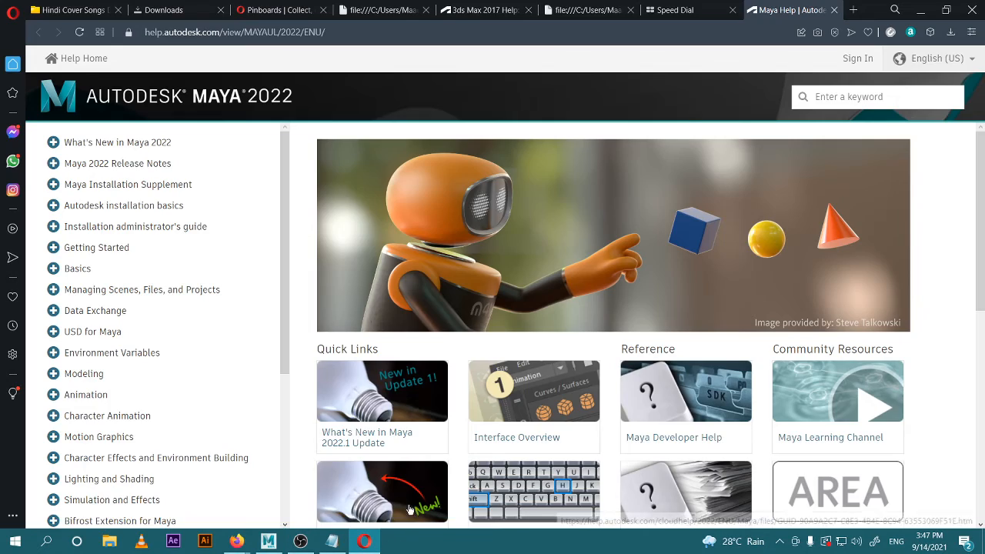
pyautogui.click(973, 9)
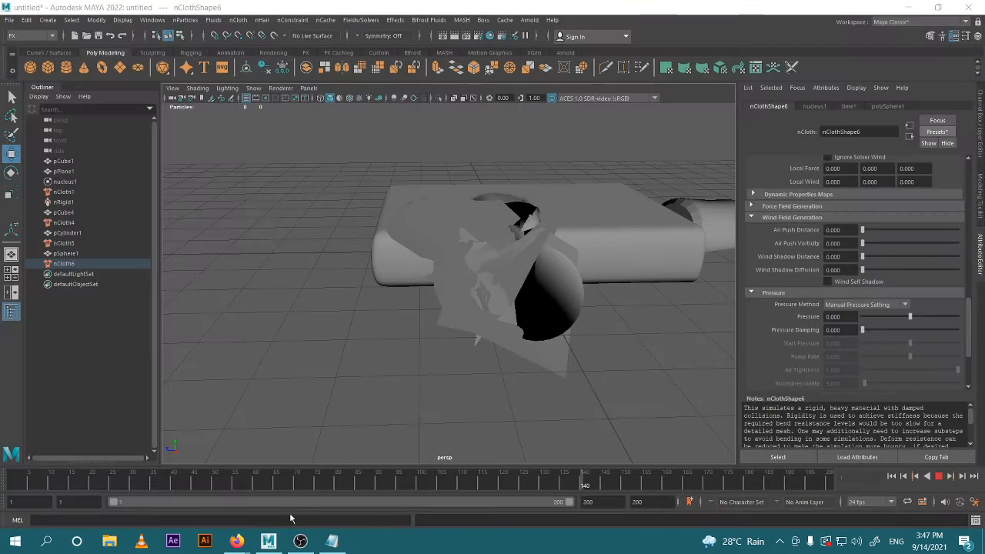
pyautogui.click(237, 541)
pyautogui.click(169, 473)
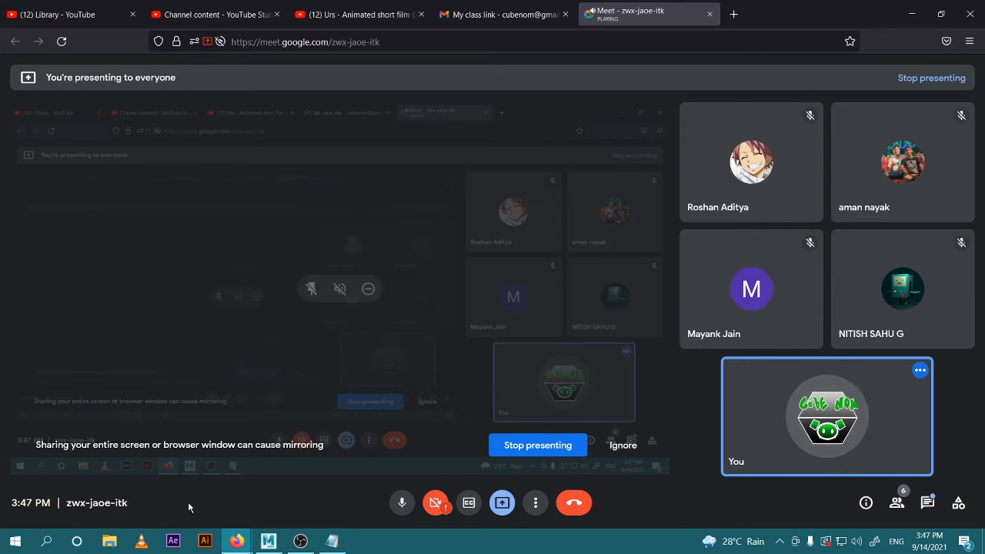
pyautogui.click(268, 541)
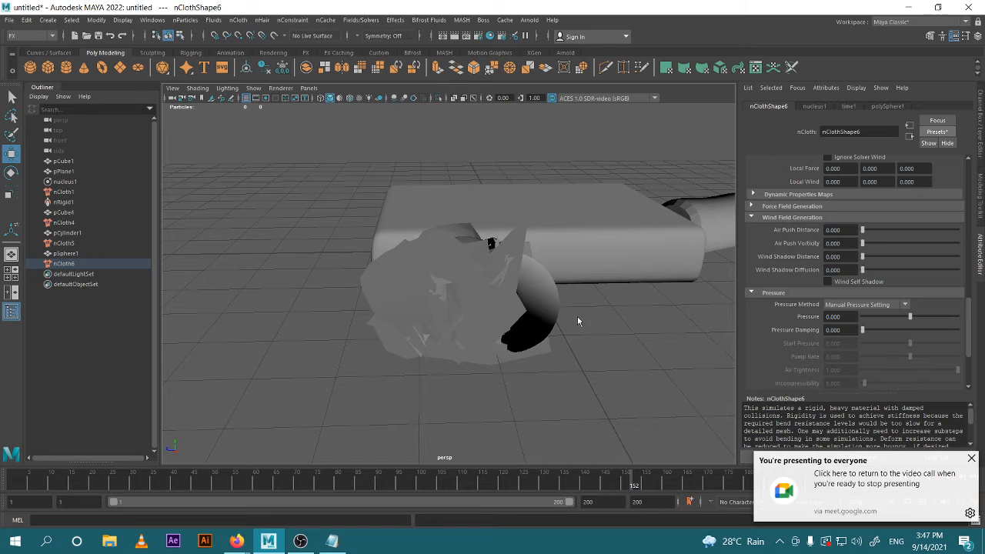
pyautogui.click(971, 459)
# - Frame the whole scene, replay the start of the simulation and rewind the timeline to frame 1
pyautogui.press('a')
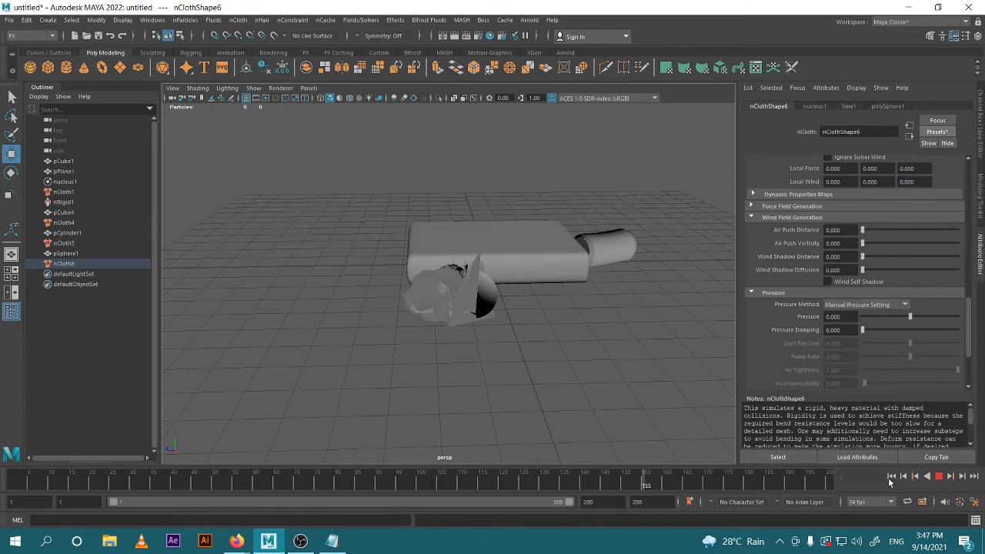
pyautogui.click(892, 476)
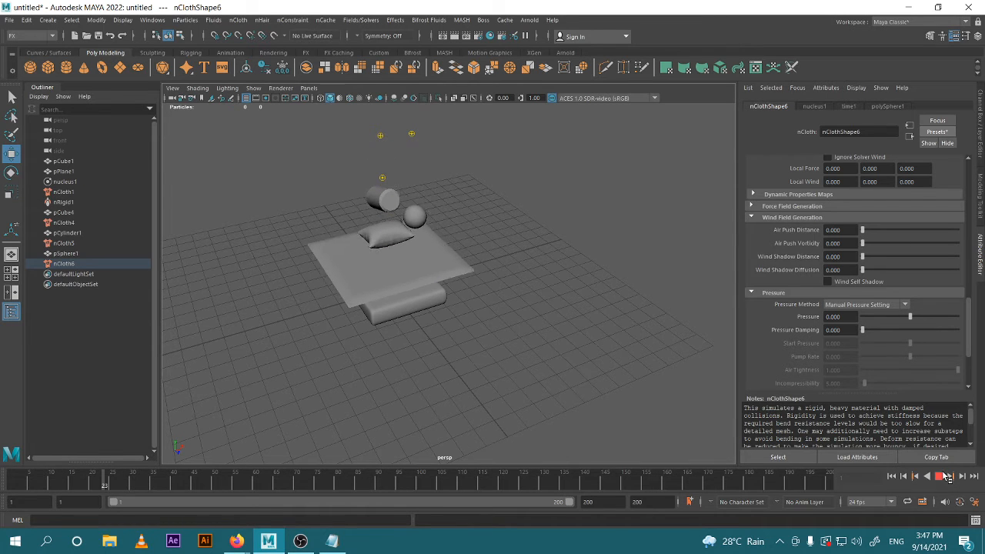
pyautogui.click(892, 476)
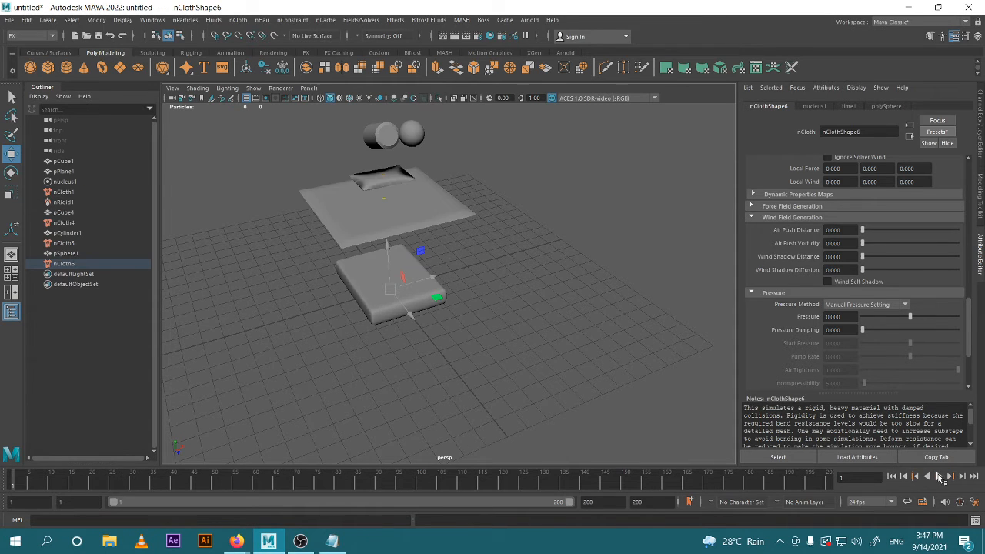
pyautogui.click(939, 476)
pyautogui.click(939, 477)
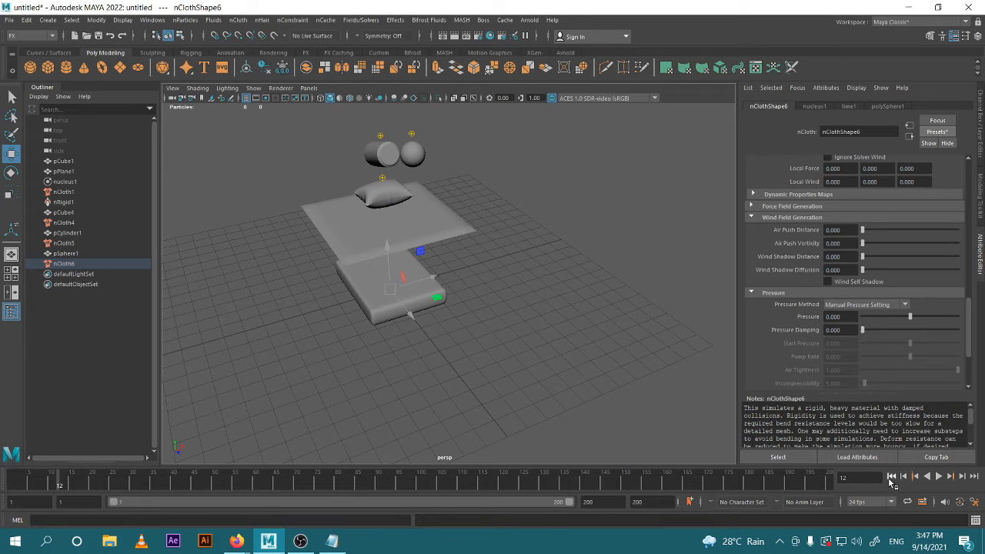
pyautogui.click(891, 477)
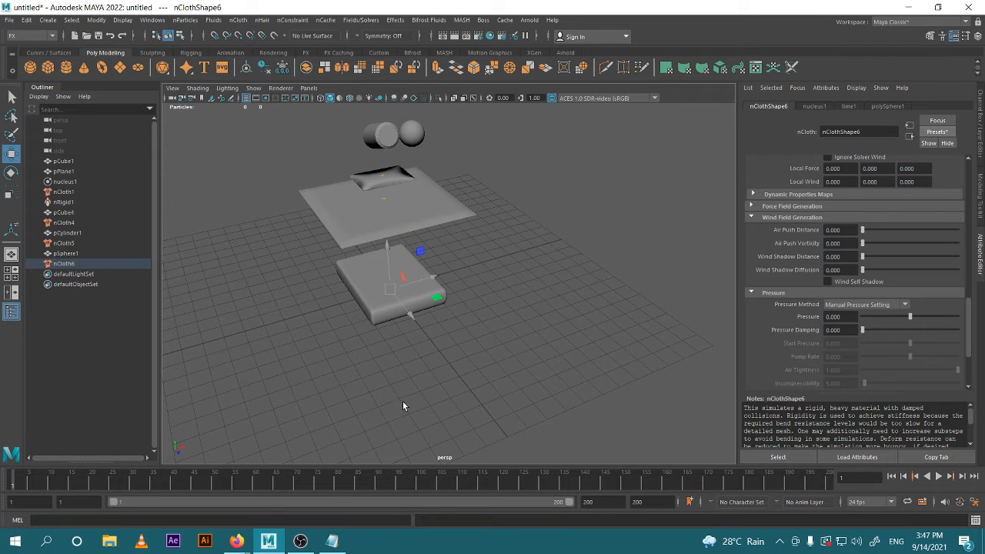
# - Save the scene as ncloth in Maya Binary format in the default project's scenes folder and clear the selection
pyautogui.hotkey('ctrl', 's')
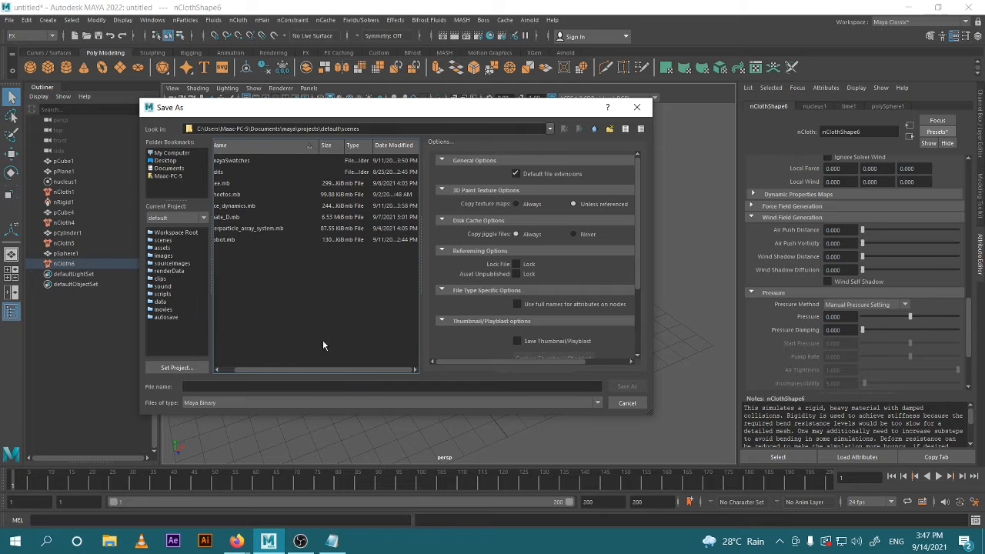
pyautogui.moveTo(320, 370); pyautogui.dragTo(179, 368)
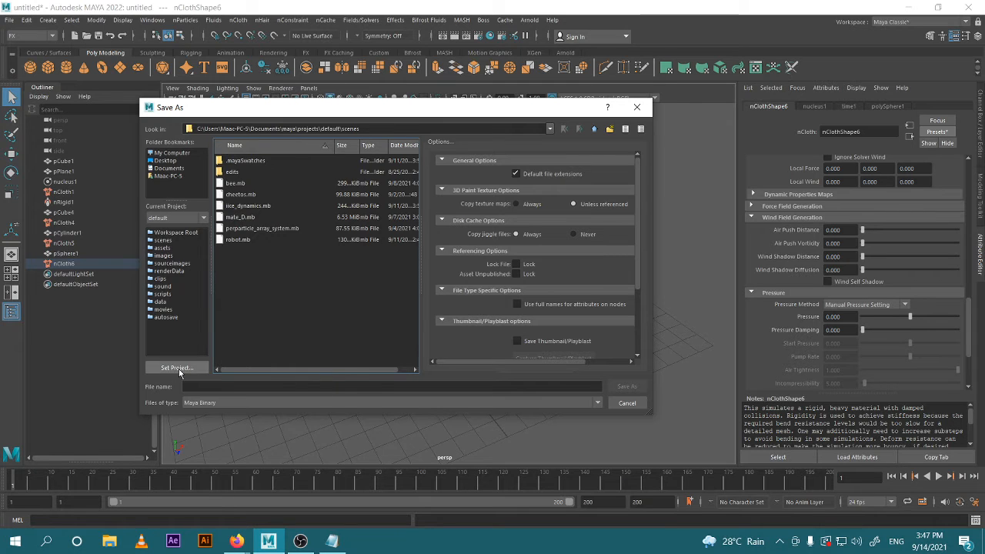
pyautogui.click(263, 387)
pyautogui.write('nclot')
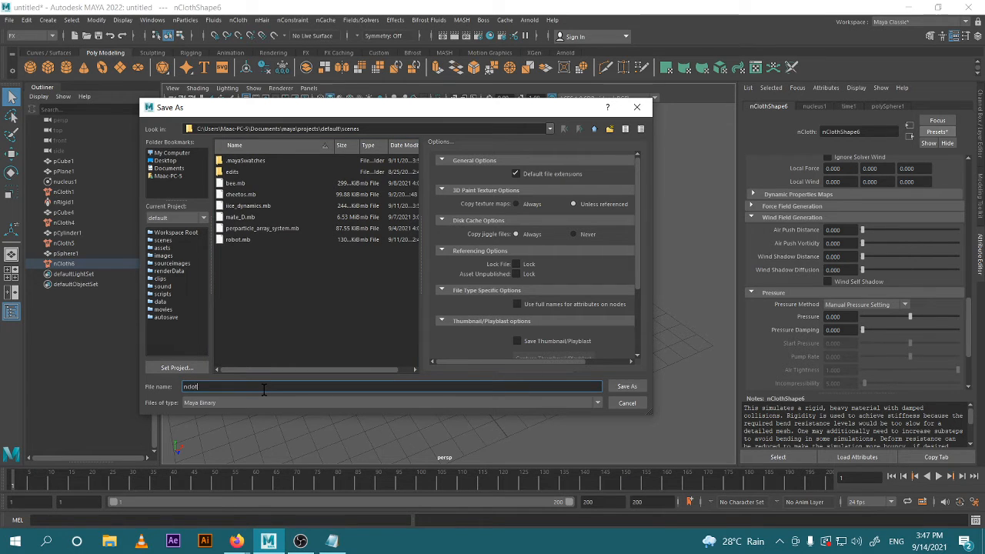
pyautogui.write('h')
pyautogui.press('Return')
pyautogui.click(389, 334)
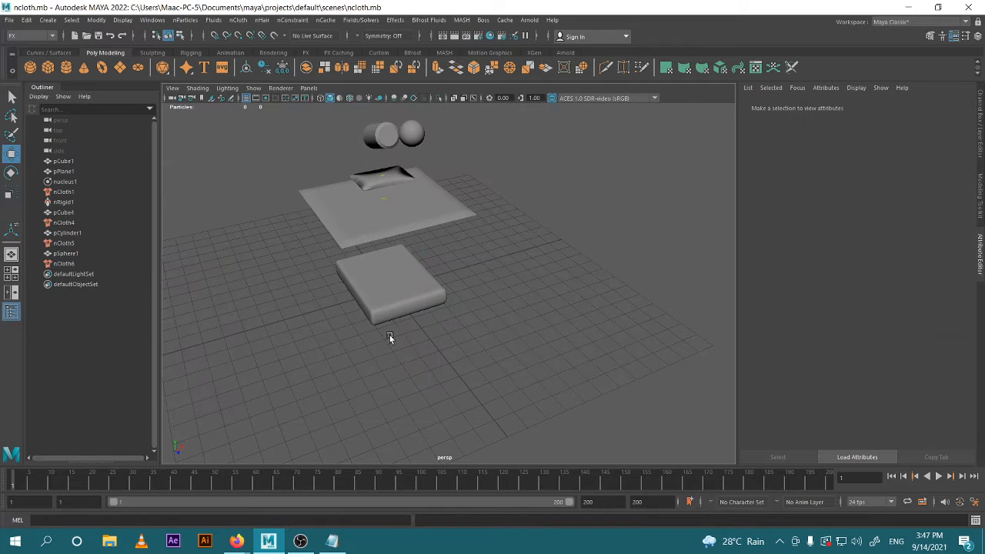
# - Start a new scene and create a 3D fluid container with an emitter
pyautogui.click(9, 20)
pyautogui.click(23, 29)
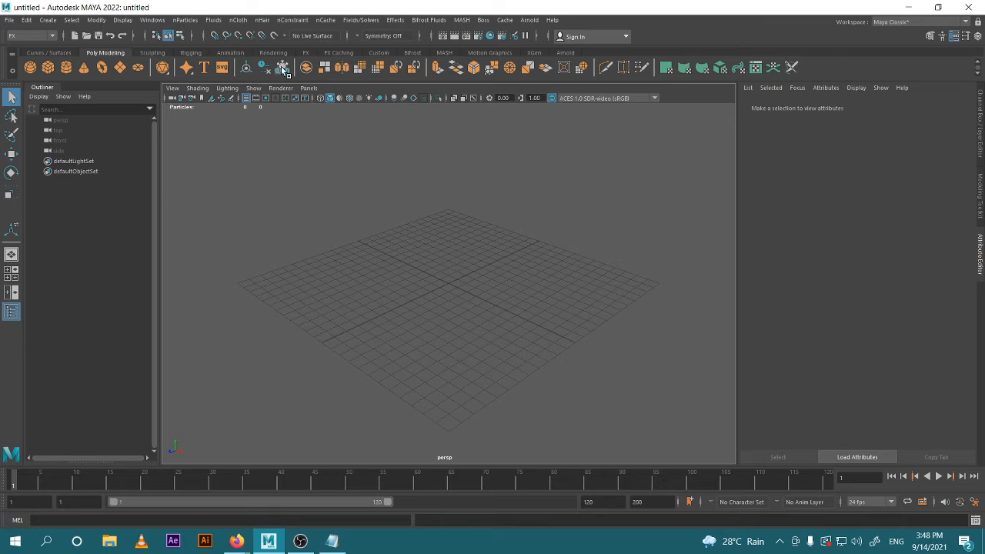
pyautogui.click(214, 21)
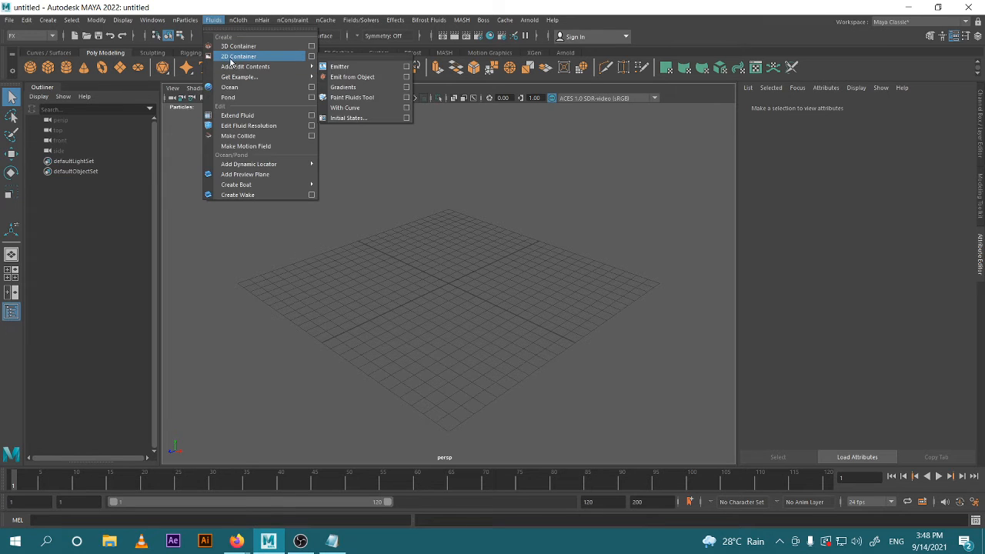
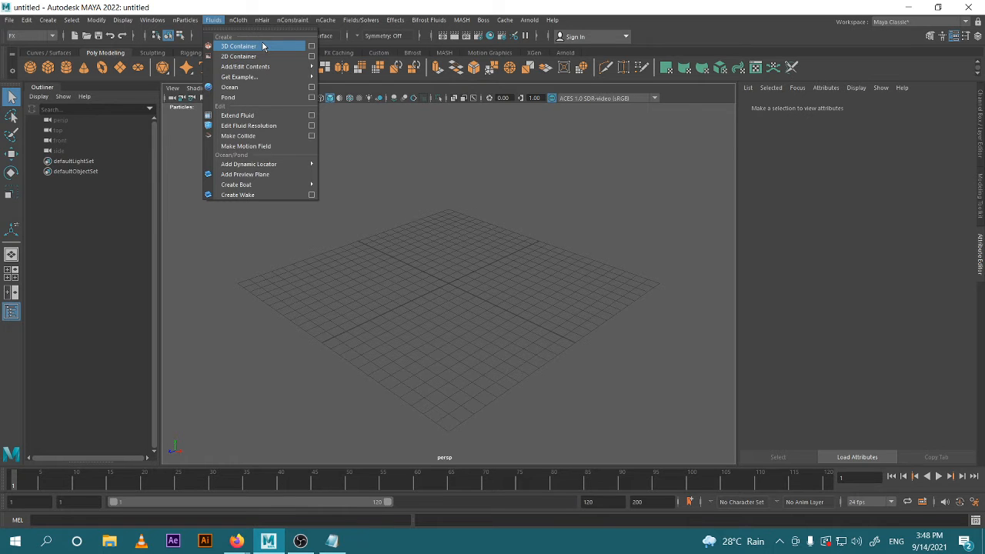
pyautogui.click(264, 48)
pyautogui.scroll(5, 546, 266)
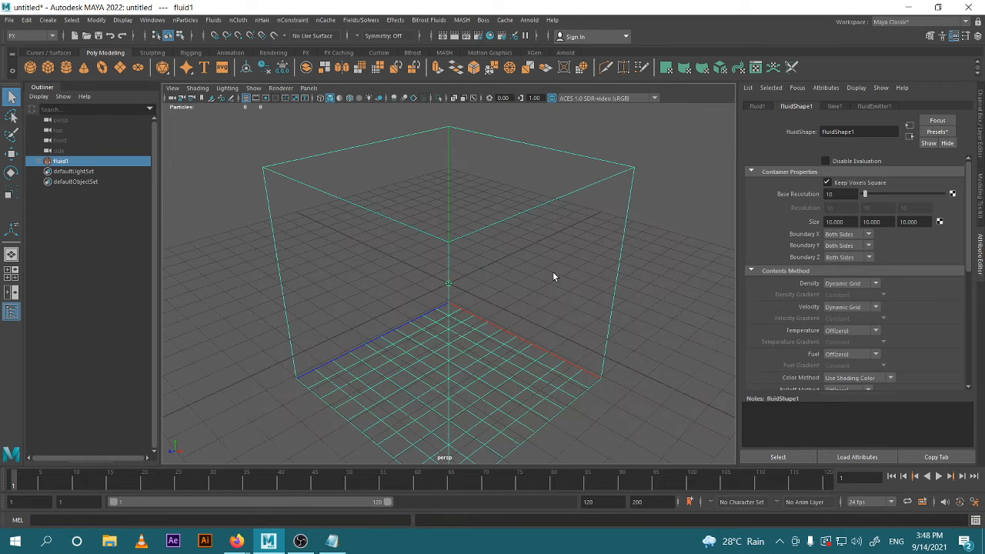
# - Raise the fluid container in the front view until its base rests on the ground grid, and deselect it
pyautogui.keyDown('alt'); pyautogui.moveTo(457, 255); pyautogui.dragTo(405, 178, button='middle'); pyautogui.keyUp('alt')
pyautogui.keyDown('alt'); pyautogui.moveTo(405, 177); pyautogui.dragTo(419, 233); pyautogui.keyUp('alt')
pyautogui.keyDown('alt'); pyautogui.moveTo(420, 250); pyautogui.dragTo(429, 214, button='middle'); pyautogui.keyUp('alt')
pyautogui.scroll(3, 439, 215)
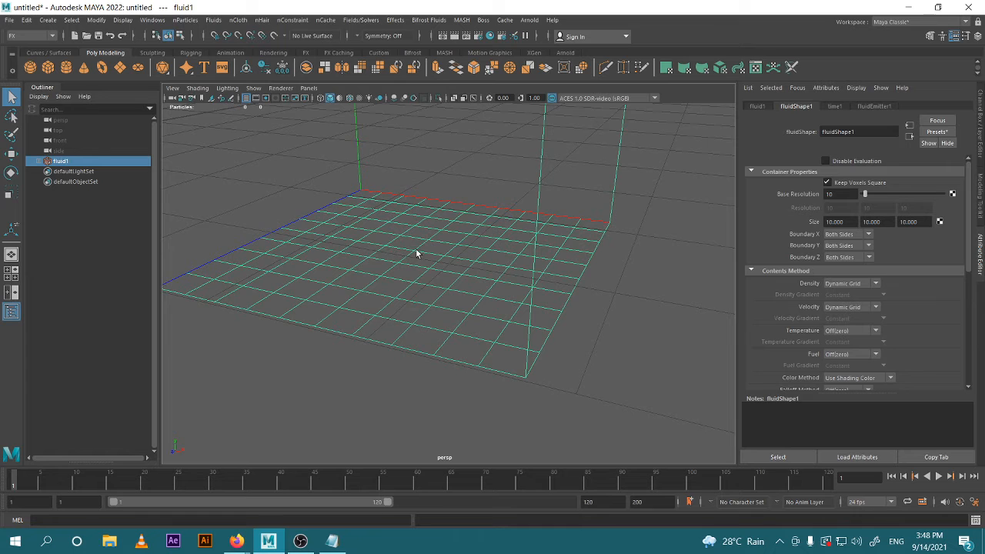
pyautogui.press('f')
pyautogui.press('w')
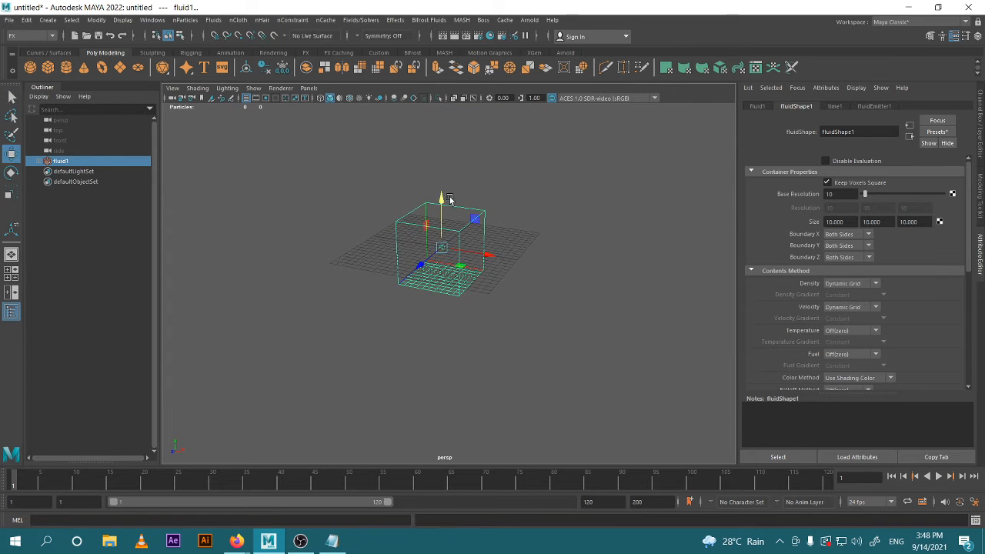
pyautogui.press('space')
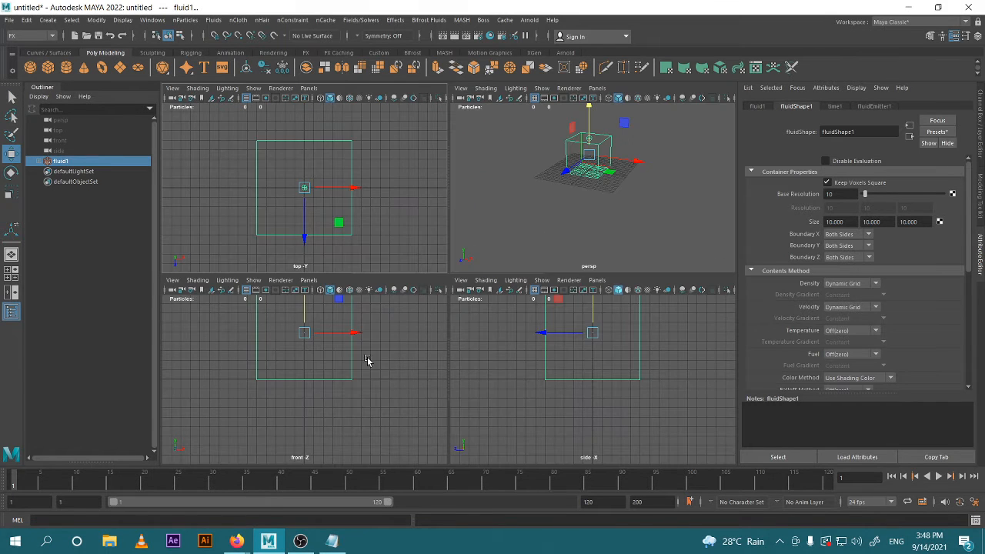
pyautogui.press('space')
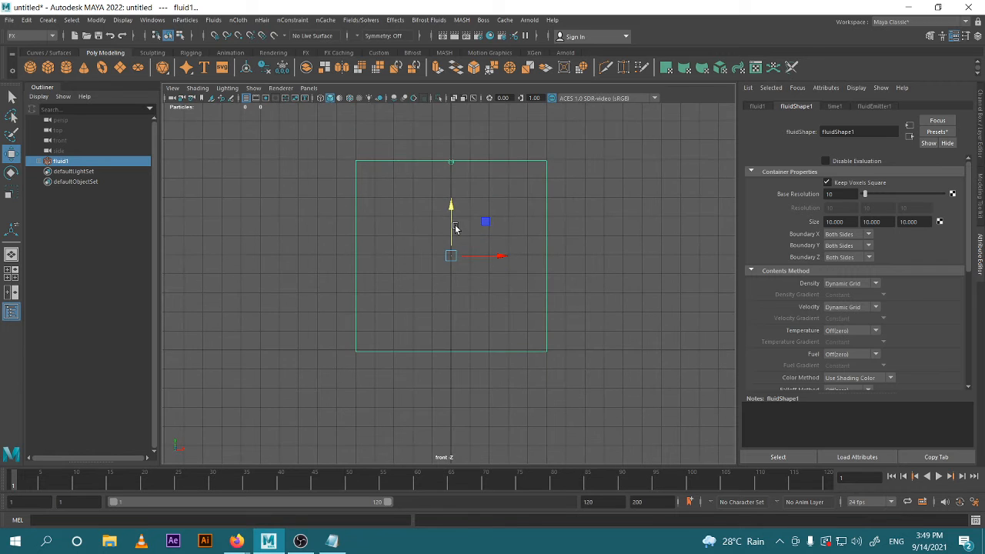
pyautogui.moveTo(453, 211); pyautogui.dragTo(451, 224)
pyautogui.click(463, 175)
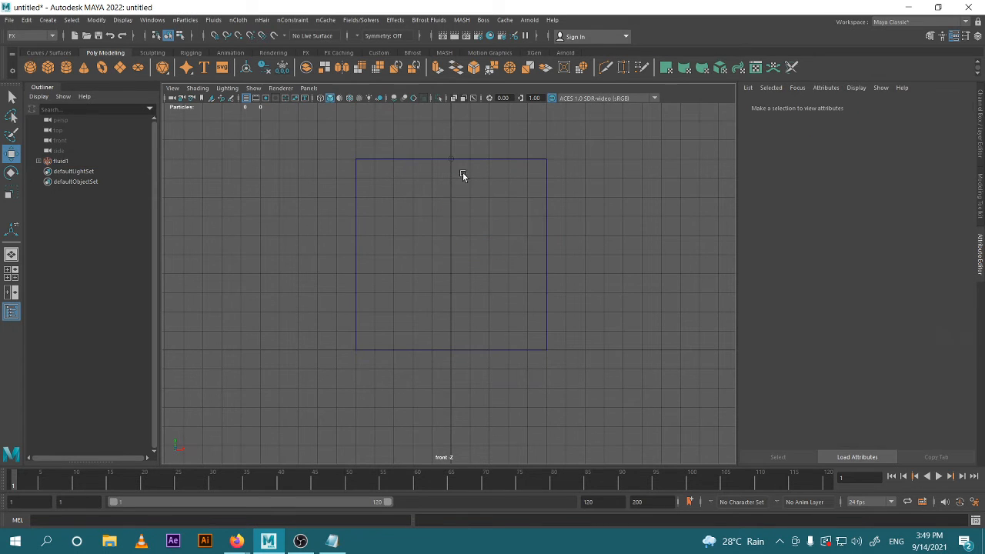
# - Move the fluid emitter down from the container's top edge to its centre and clear the selection
pyautogui.click(448, 159)
pyautogui.click(481, 164)
pyautogui.click(445, 159)
pyautogui.moveTo(526, 223); pyautogui.dragTo(653, 231)
pyautogui.press('Down')
pyautogui.moveTo(453, 121); pyautogui.dragTo(460, 220)
pyautogui.click(688, 269)
pyautogui.scroll(1, 510, 281)
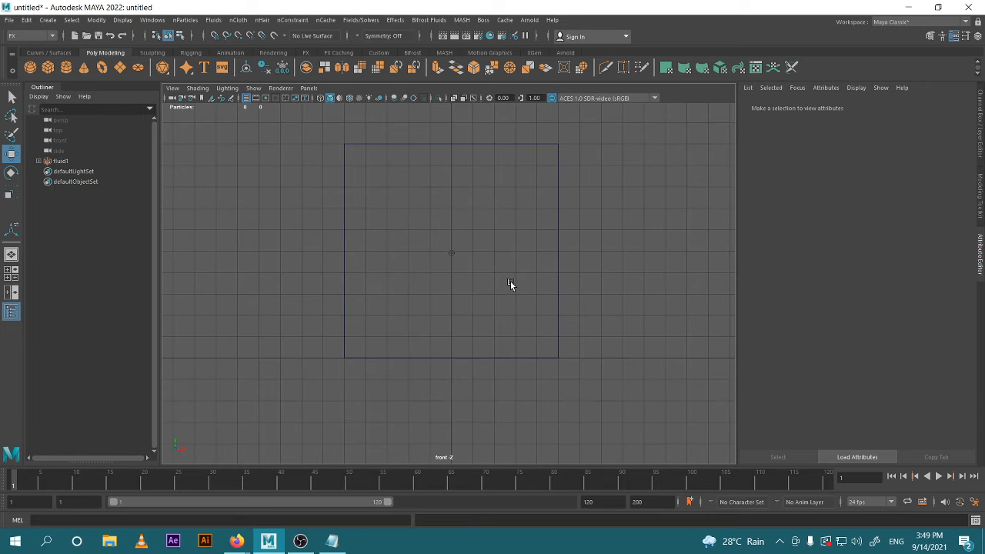
# - Return to the perspective view, play the fluid simulation to check the rising smoke, and stop playback
pyautogui.press('space')
pyautogui.press('space')
pyautogui.scroll(4, 571, 245)
pyautogui.keyDown('alt'); pyautogui.moveTo(565, 251); pyautogui.dragTo(506, 296); pyautogui.keyUp('alt')
pyautogui.scroll(4, 475, 307)
pyautogui.scroll(-3, 620, 292)
pyautogui.keyDown('alt'); pyautogui.moveTo(620, 292); pyautogui.dragTo(610, 329, button='middle'); pyautogui.keyUp('alt')
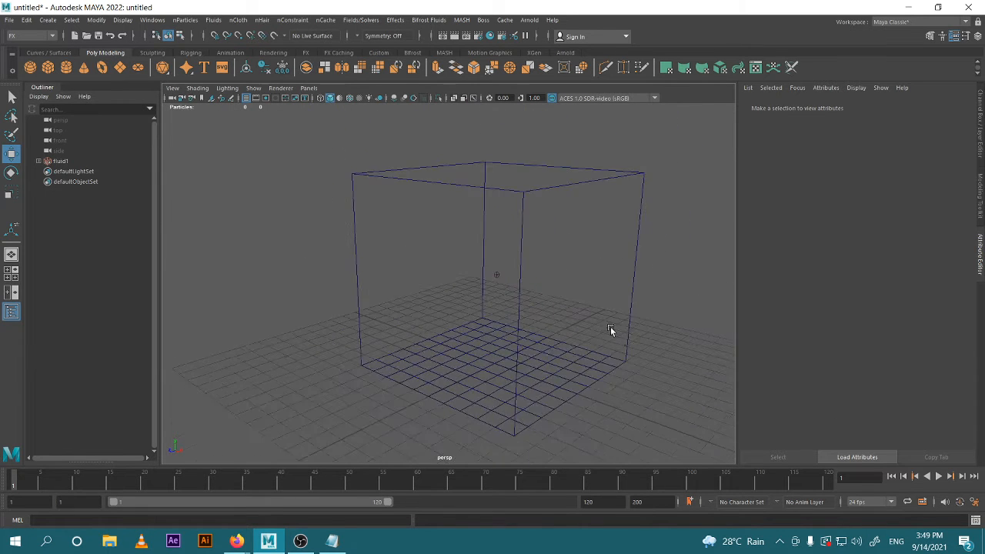
pyautogui.keyDown('alt'); pyautogui.moveTo(610, 329); pyautogui.dragTo(613, 353); pyautogui.keyUp('alt')
pyautogui.keyDown('alt'); pyautogui.moveTo(613, 353); pyautogui.dragTo(554, 321, button='middle'); pyautogui.keyUp('alt')
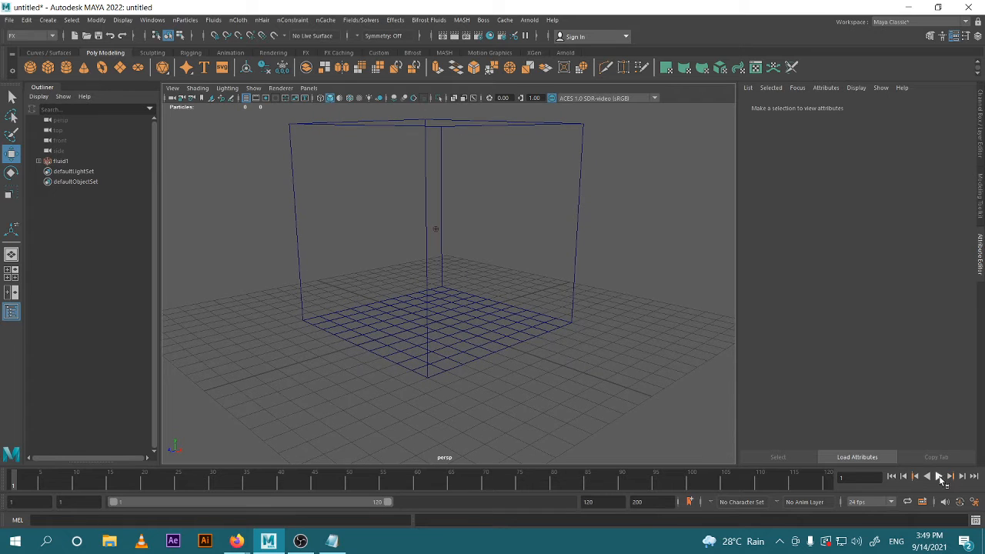
pyautogui.click(939, 476)
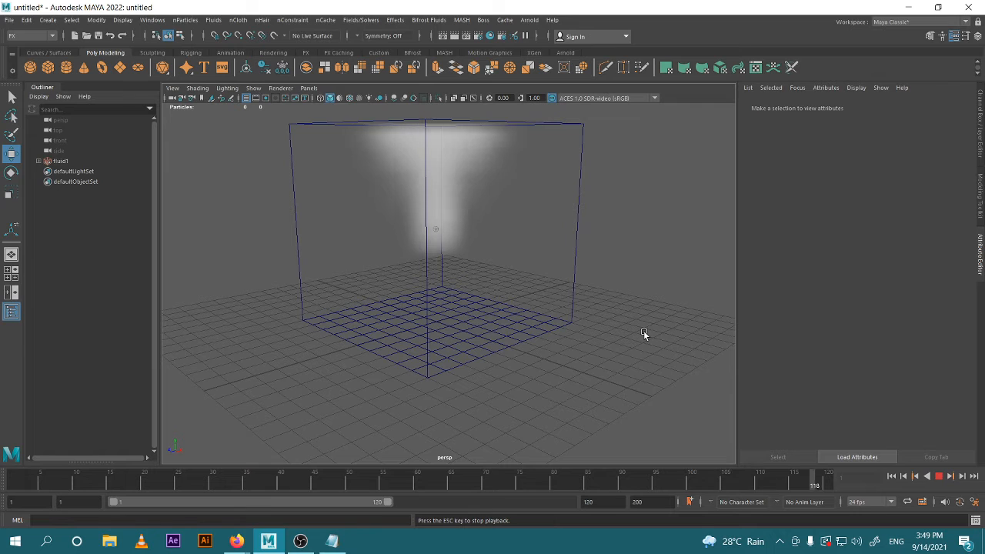
pyautogui.click(939, 476)
# - Set the playback end frame to 200 and run the fluid simulation over the longer range
pyautogui.doubleClick(596, 501)
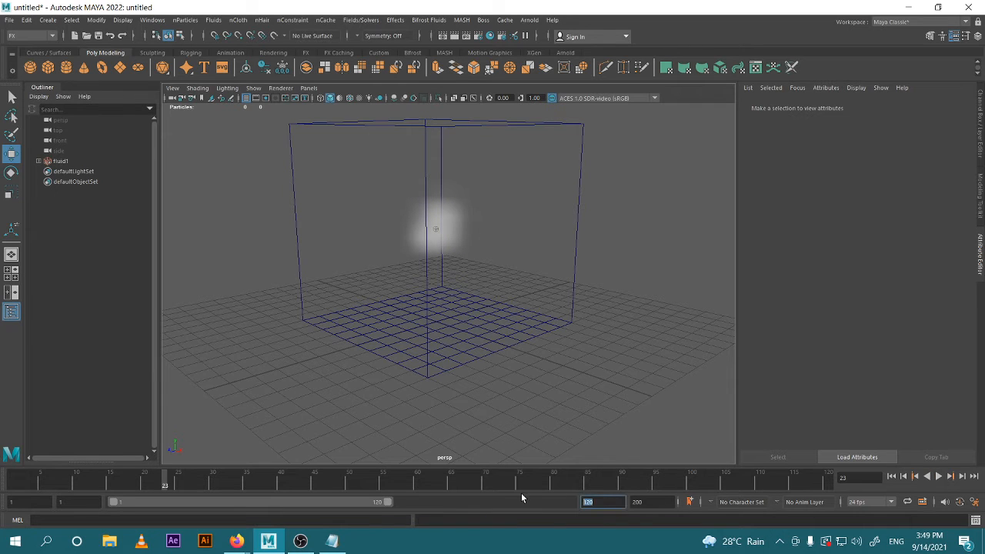
pyautogui.write('200')
pyautogui.press('Return')
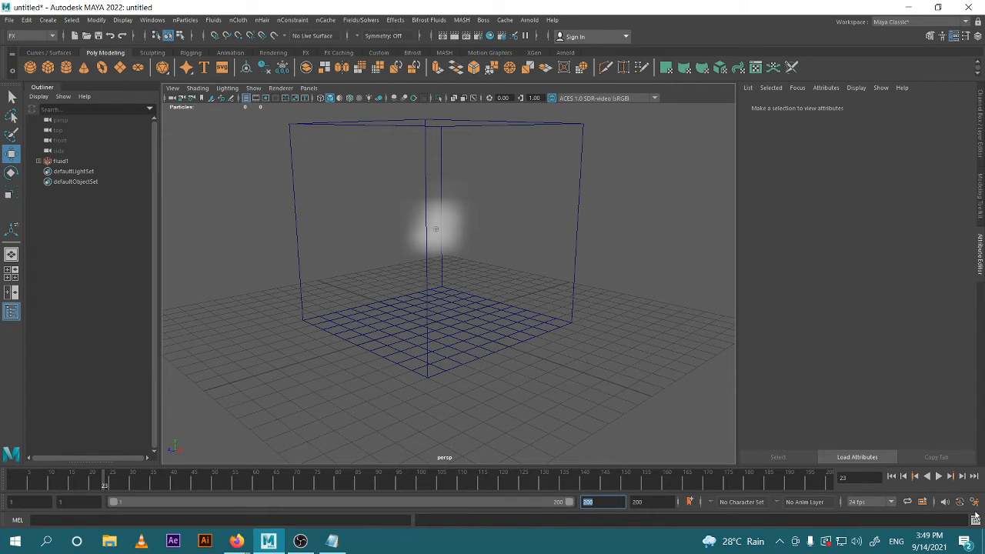
pyautogui.click(939, 477)
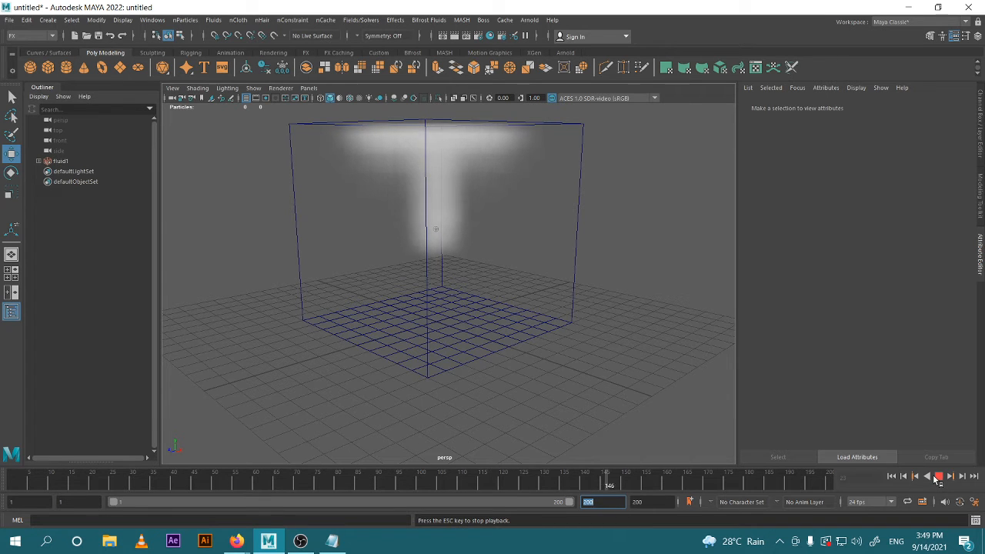
pyautogui.click(939, 477)
# - Examine the smoke's shape and the container's base grid from several angles, and rewind to frame 1
pyautogui.scroll(-3, 538, 264)
pyautogui.keyDown('alt'); pyautogui.moveTo(539, 266); pyautogui.dragTo(508, 299); pyautogui.keyUp('alt')
pyautogui.scroll(5, 489, 284)
pyautogui.scroll(-3, 501, 299)
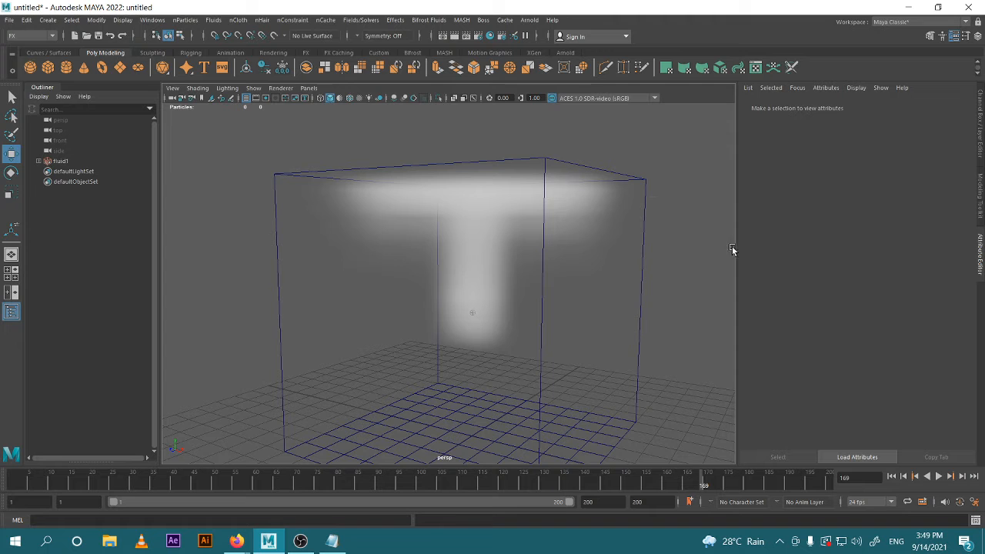
pyautogui.scroll(-3, 449, 308)
pyautogui.keyDown('alt'); pyautogui.moveTo(485, 320); pyautogui.dragTo(506, 324); pyautogui.keyUp('alt')
pyautogui.scroll(4, 539, 353)
pyautogui.keyDown('alt'); pyautogui.moveTo(541, 354); pyautogui.dragTo(484, 239); pyautogui.keyUp('alt')
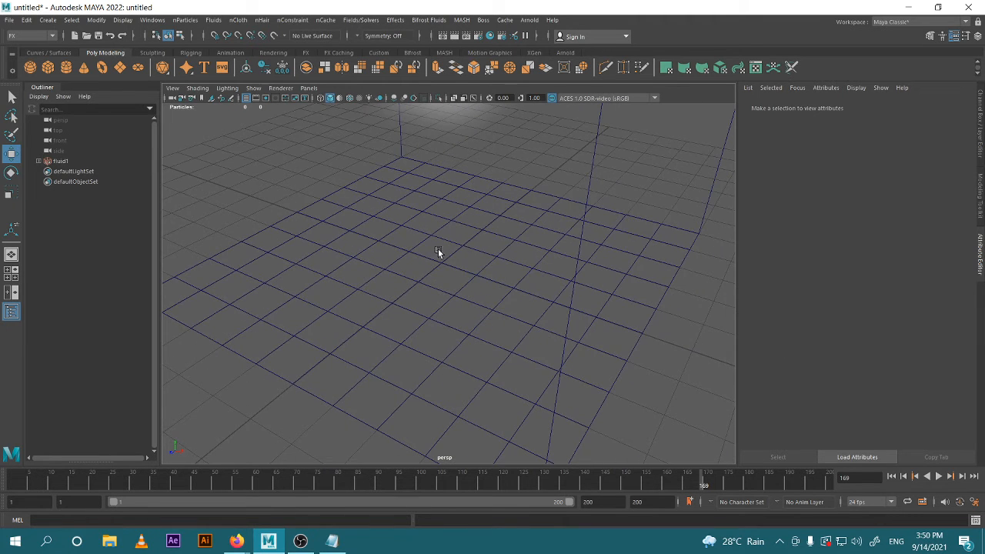
pyautogui.scroll(-3, 504, 274)
pyautogui.keyDown('alt'); pyautogui.moveTo(509, 276); pyautogui.dragTo(505, 283); pyautogui.keyUp('alt')
pyautogui.click(891, 476)
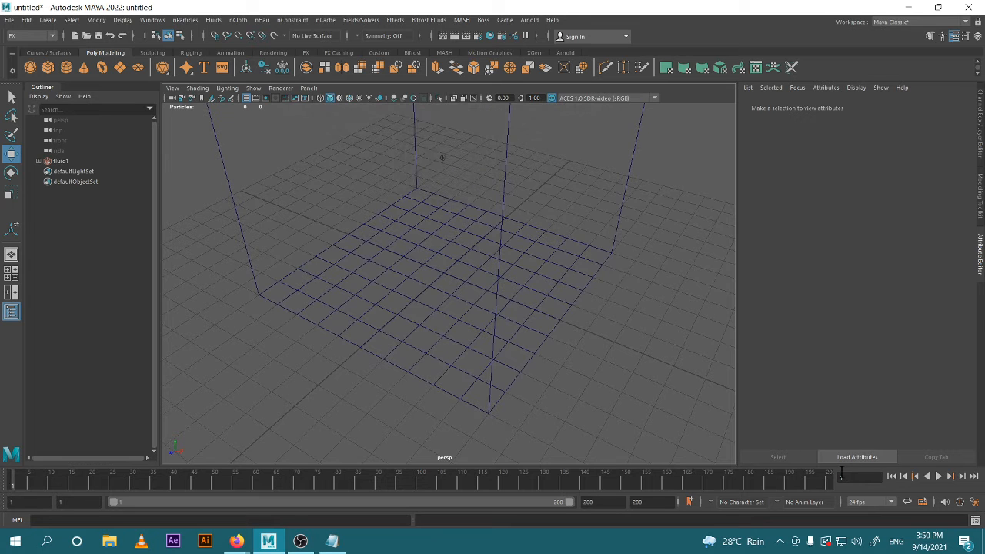
# - Select the fluid container and set its Base Resolution to 20
pyautogui.click(458, 306)
pyautogui.scroll(-3, 570, 324)
pyautogui.keyDown('alt'); pyautogui.moveTo(575, 359); pyautogui.dragTo(521, 335); pyautogui.keyUp('alt')
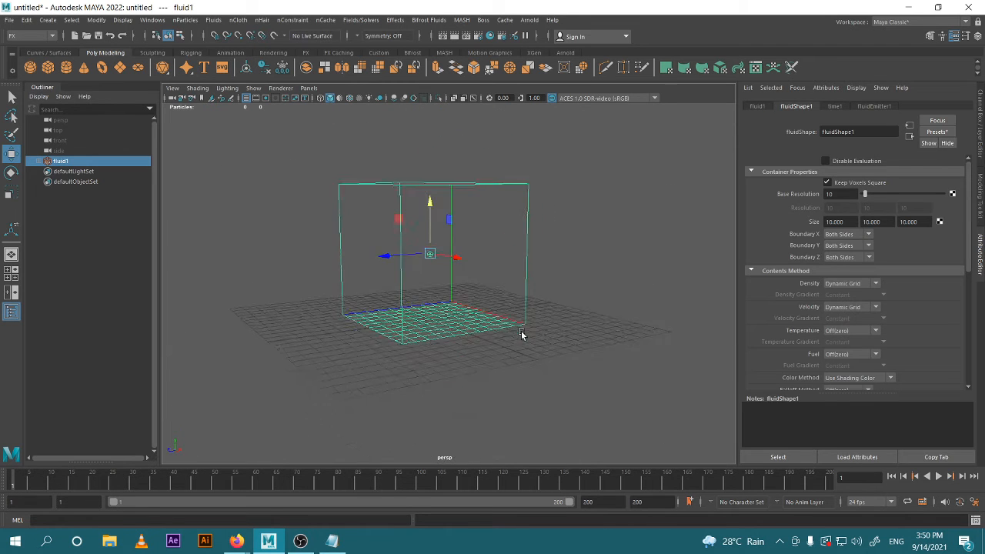
pyautogui.press('f')
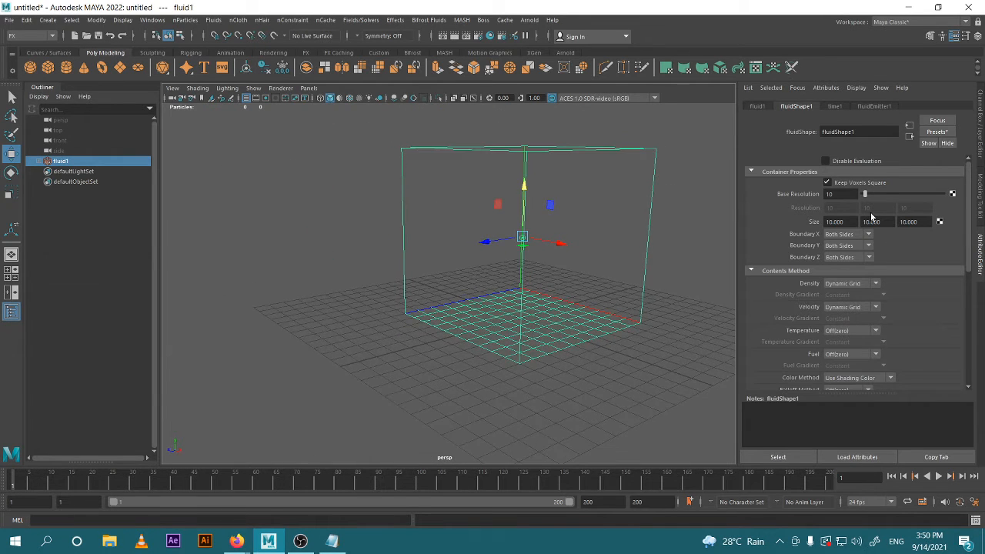
pyautogui.click(839, 195)
pyautogui.moveTo(841, 197); pyautogui.dragTo(786, 206)
pyautogui.write('20')
pyautogui.press('Return')
pyautogui.scroll(3, 523, 336)
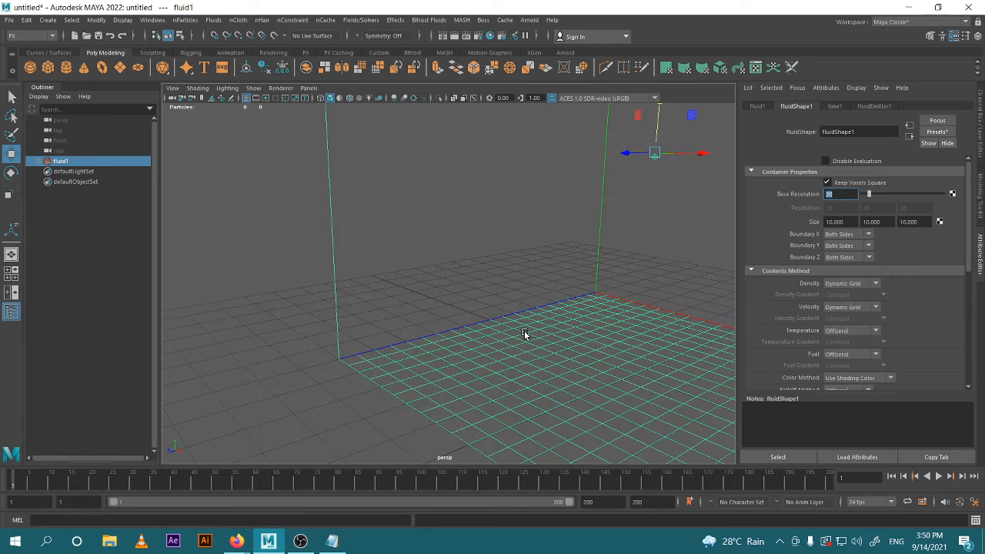
# - Inspect the container's denser grid, play the simulation to examine the smoke at the new resolution, and rewind to frame 1
pyautogui.scroll(3, 575, 389)
pyautogui.keyDown('alt'); pyautogui.moveTo(575, 387); pyautogui.dragTo(442, 294, button='middle'); pyautogui.keyUp('alt')
pyautogui.scroll(-4, 442, 295)
pyautogui.keyDown('alt'); pyautogui.moveTo(442, 295); pyautogui.dragTo(447, 306); pyautogui.keyUp('alt')
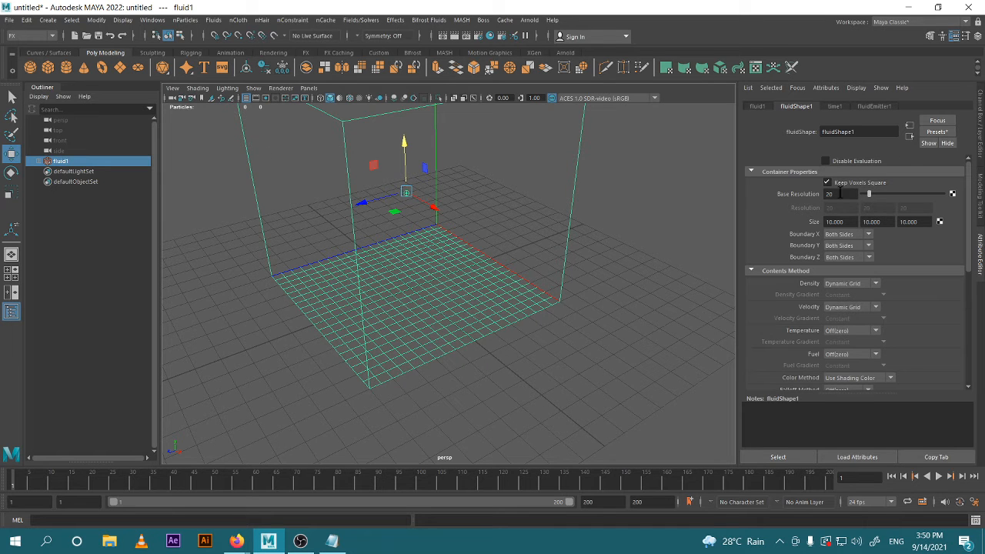
pyautogui.scroll(-2, 334, 200)
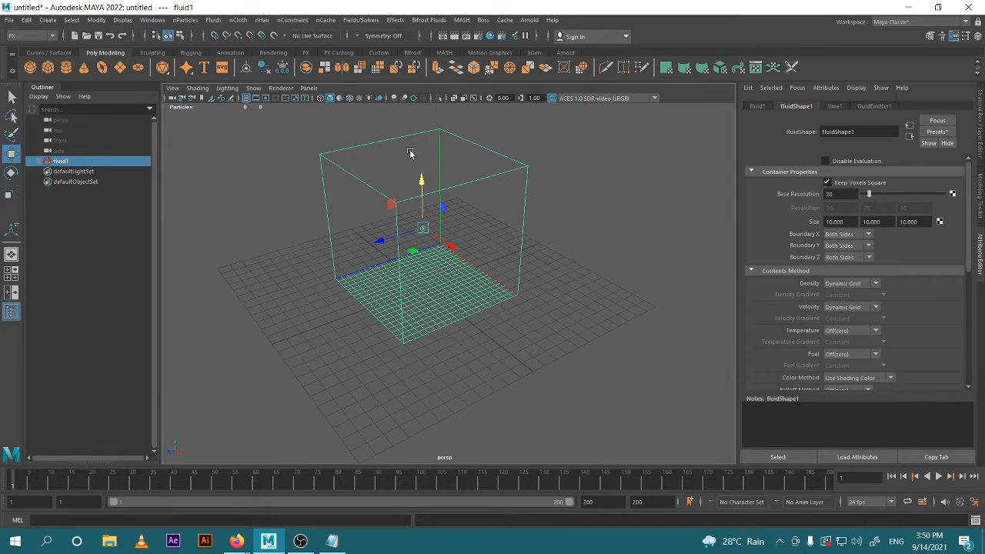
pyautogui.scroll(2, 412, 154)
pyautogui.click(939, 476)
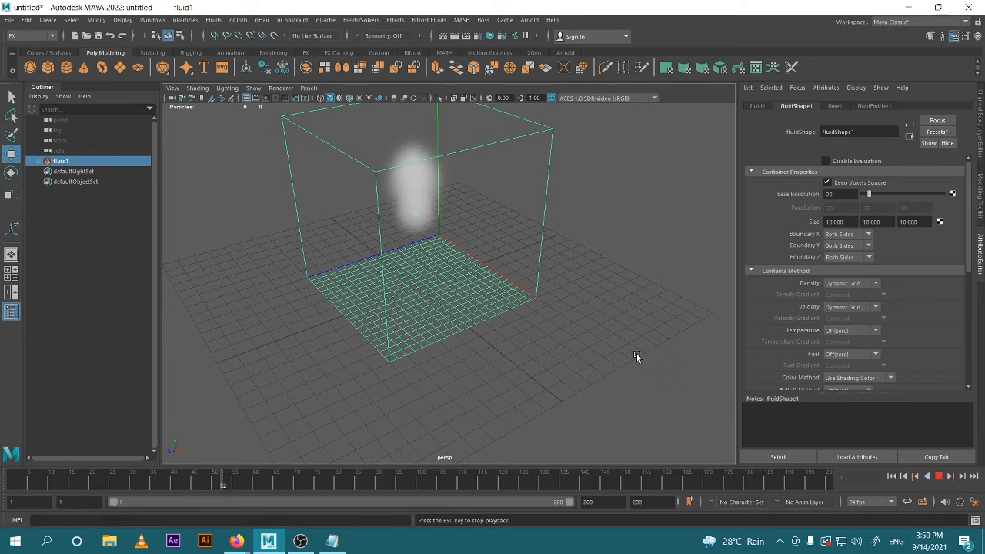
pyautogui.click(939, 476)
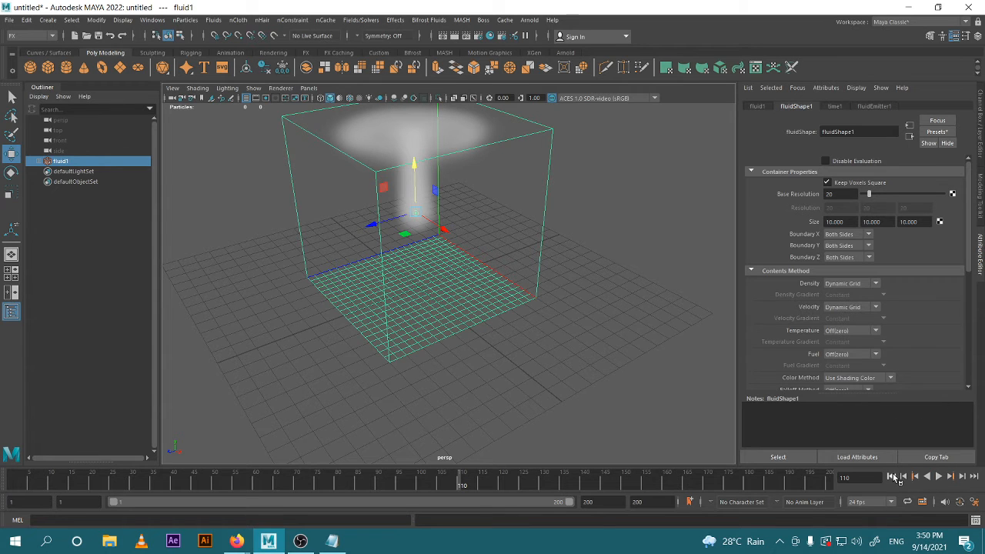
pyautogui.scroll(3, 467, 215)
pyautogui.scroll(-5, 561, 224)
pyautogui.scroll(5, 548, 292)
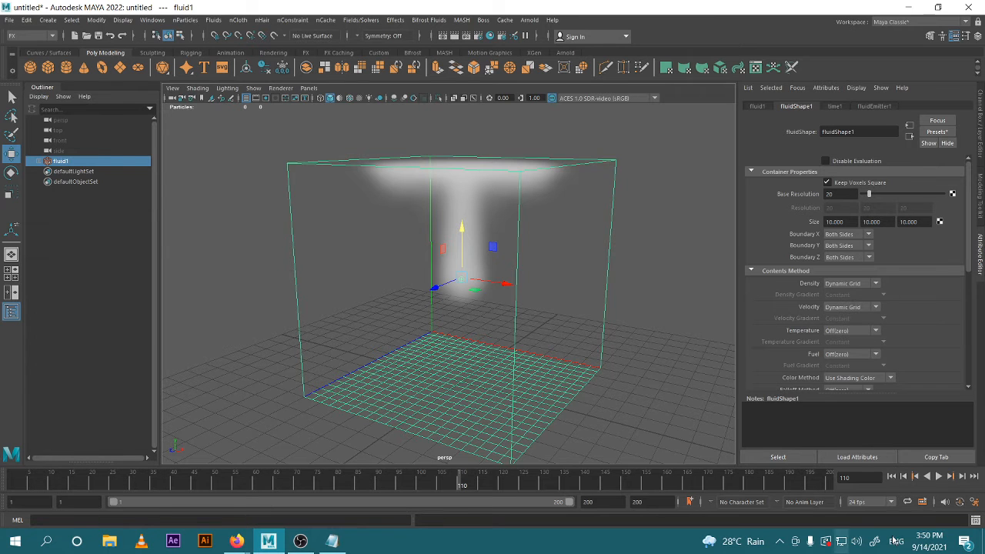
pyautogui.click(893, 477)
# - Review the fluid container's Contents Method settings and the extent of its voxel grid
pyautogui.keyDown('alt'); pyautogui.moveTo(589, 344); pyautogui.dragTo(690, 338); pyautogui.keyUp('alt')
pyautogui.scroll(-4, 902, 302)
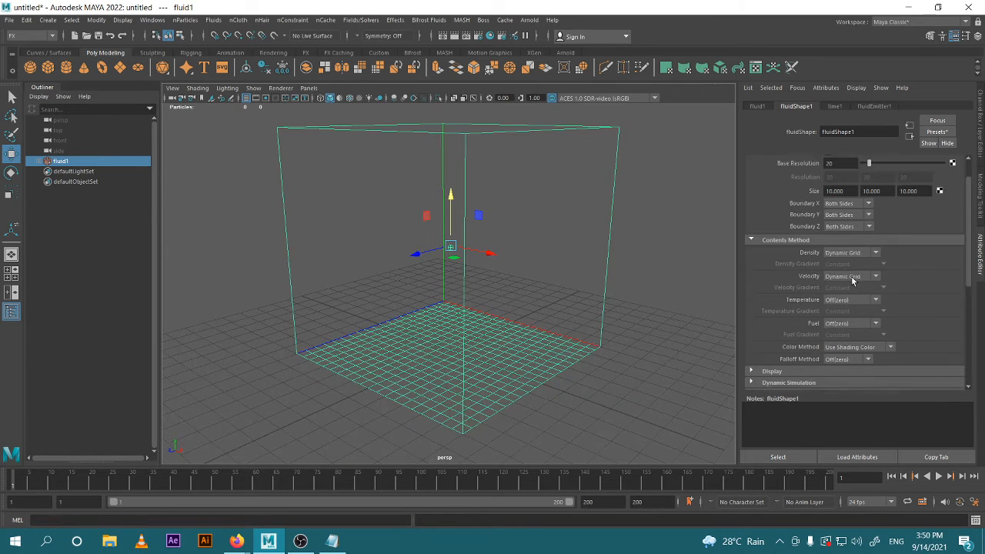
pyautogui.scroll(2, 903, 302)
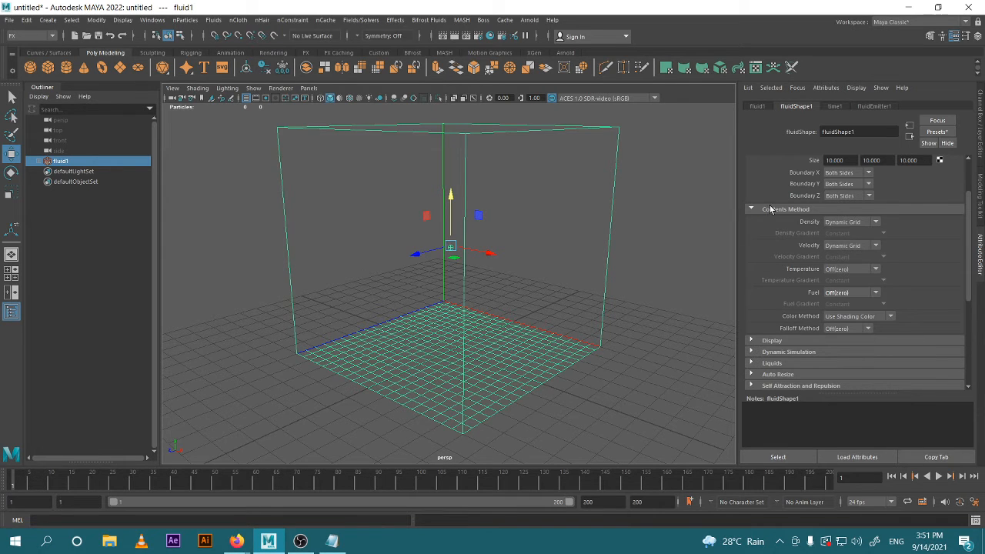
pyautogui.keyDown('alt'); pyautogui.moveTo(636, 308); pyautogui.dragTo(479, 264); pyautogui.keyUp('alt')
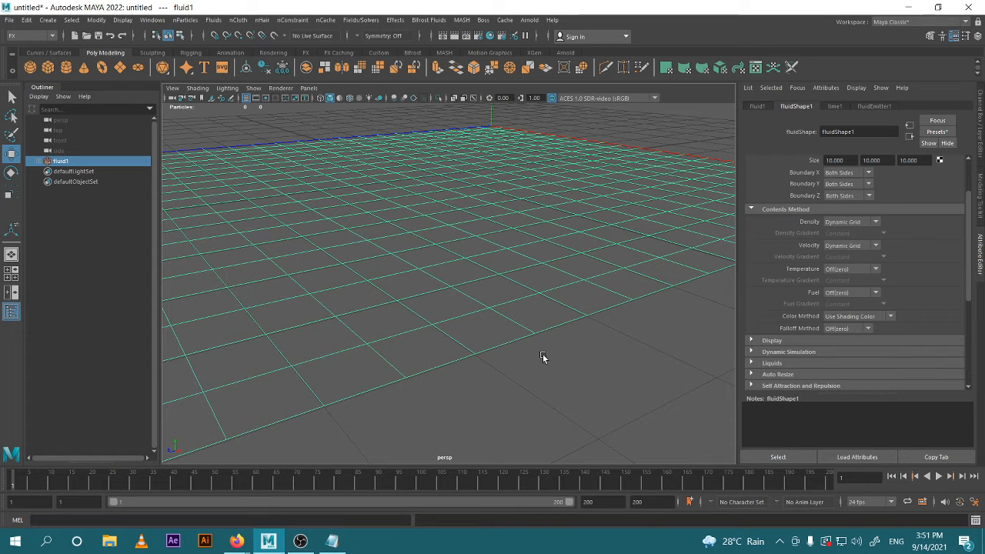
pyautogui.scroll(-5, 542, 357)
pyautogui.scroll(1, 497, 311)
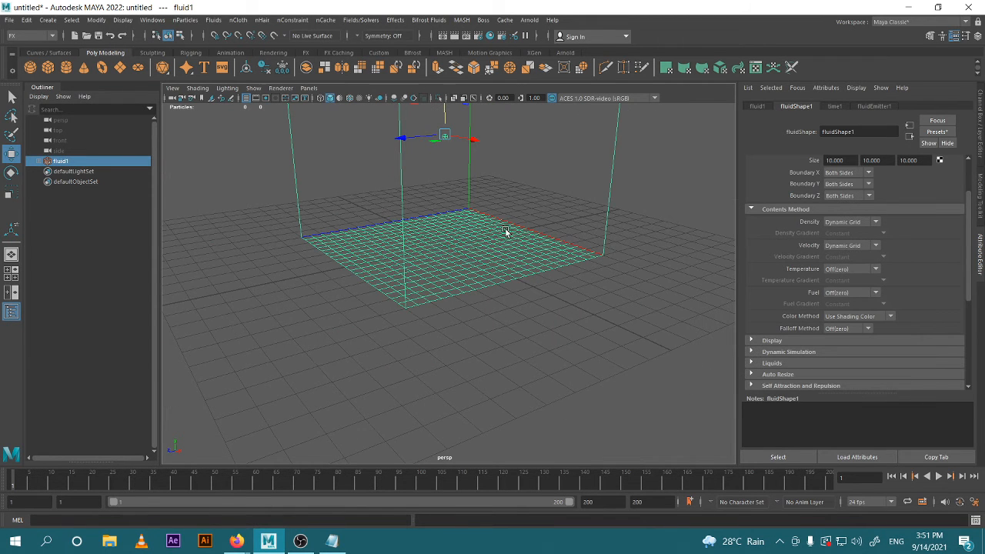
pyautogui.press('f')
# - Check the content method choices, keeping Temperature at Off(zero) and Density at Dynamic Grid, and replay the simulation briefly
pyautogui.click(846, 271)
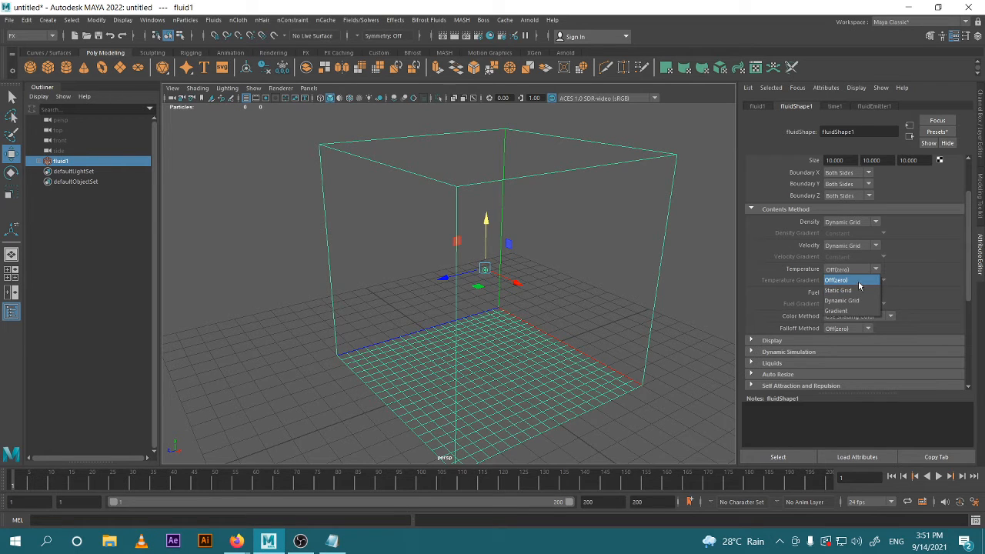
pyautogui.click(859, 282)
pyautogui.click(876, 223)
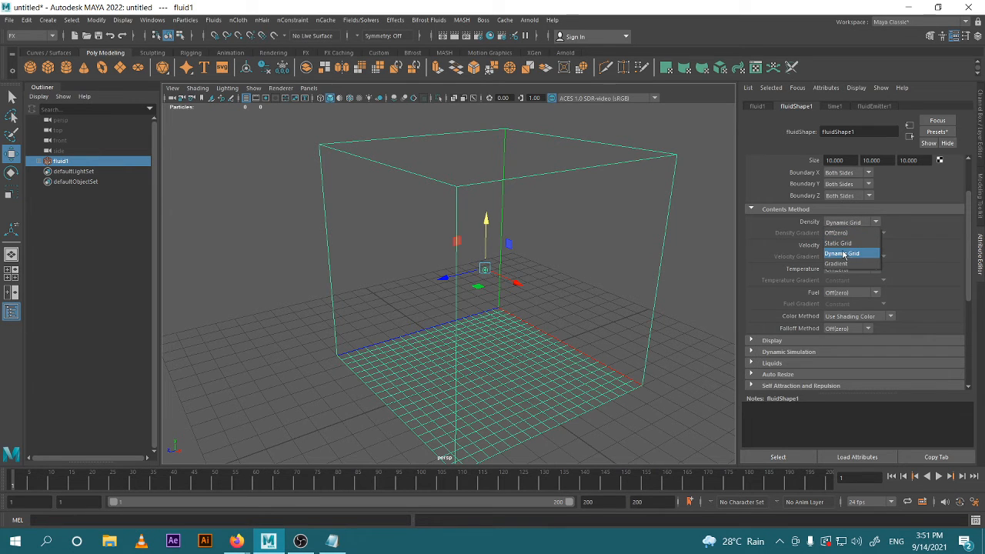
pyautogui.click(845, 254)
pyautogui.click(939, 477)
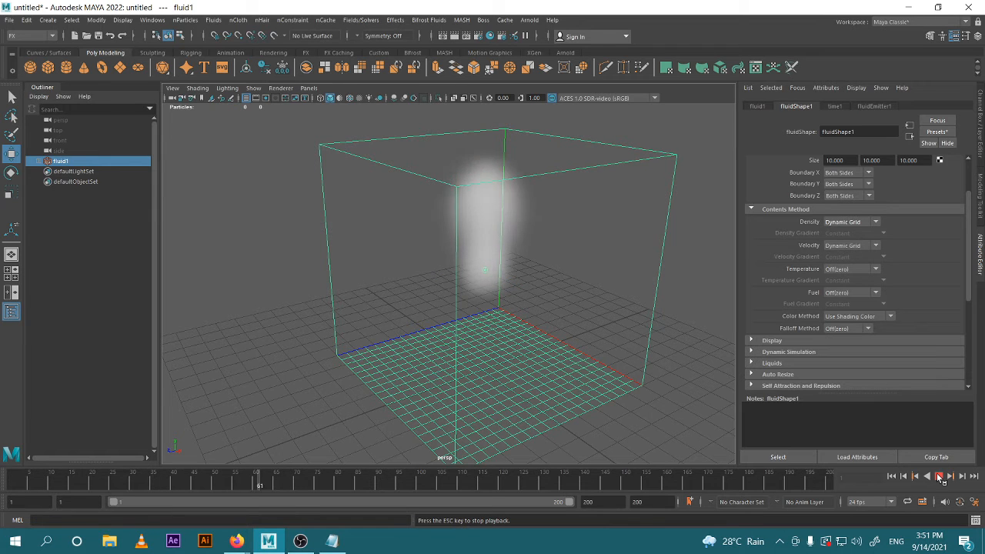
pyautogui.click(939, 476)
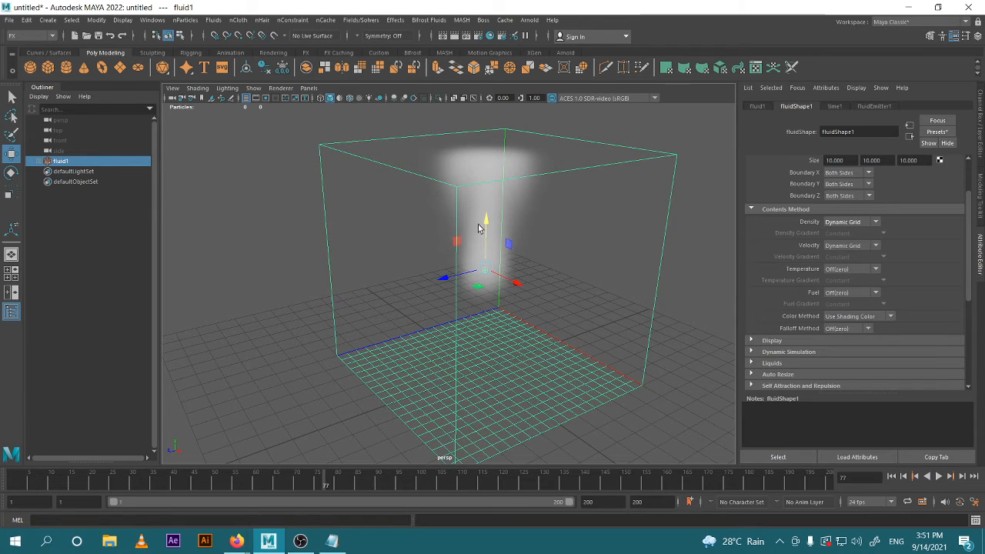
# - Rewind to frame 1 and review the fluid container's Dynamic Simulation settings, such as Gravity, Viscosity and Friction
pyautogui.click(892, 478)
pyautogui.scroll(-2, 862, 291)
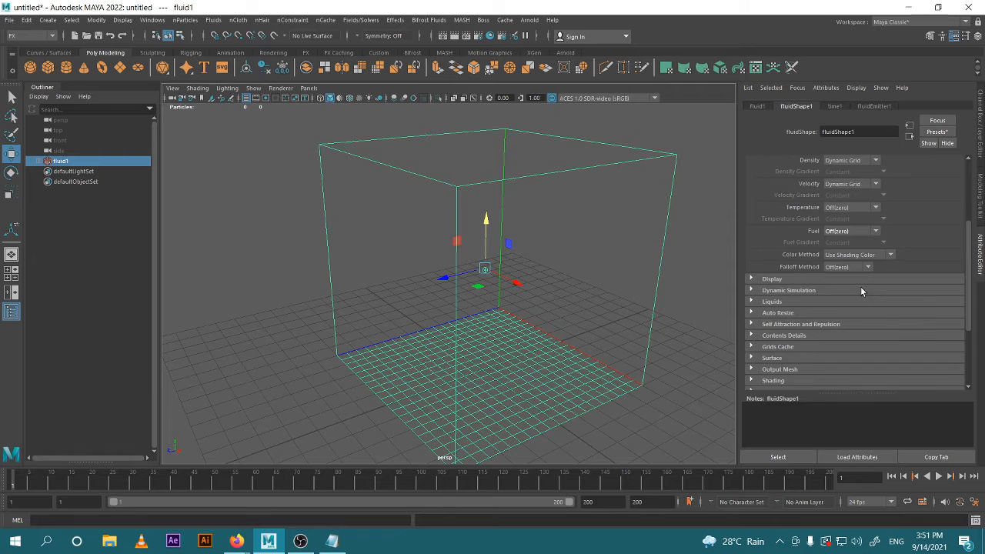
pyautogui.click(801, 290)
pyautogui.scroll(-1, 839, 298)
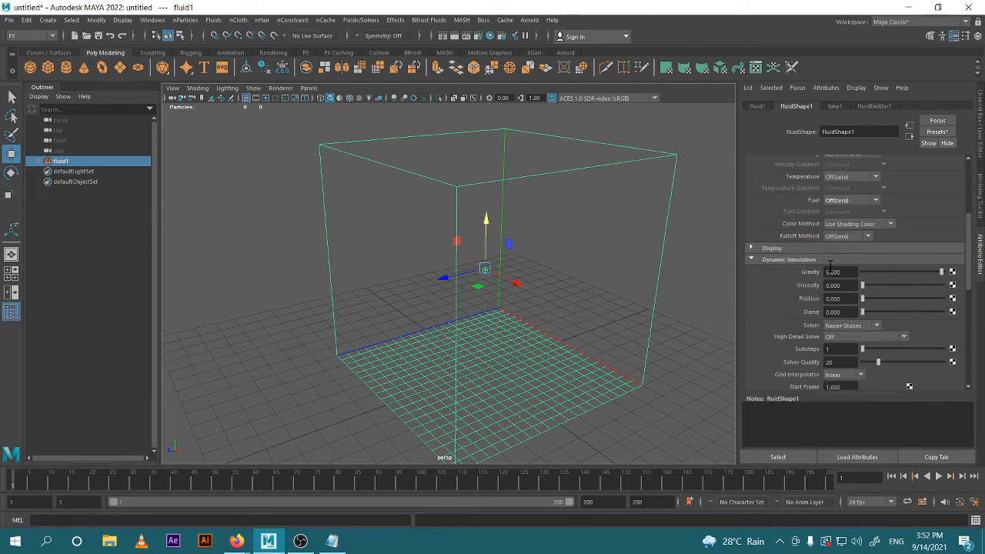
pyautogui.scroll(-2, 830, 265)
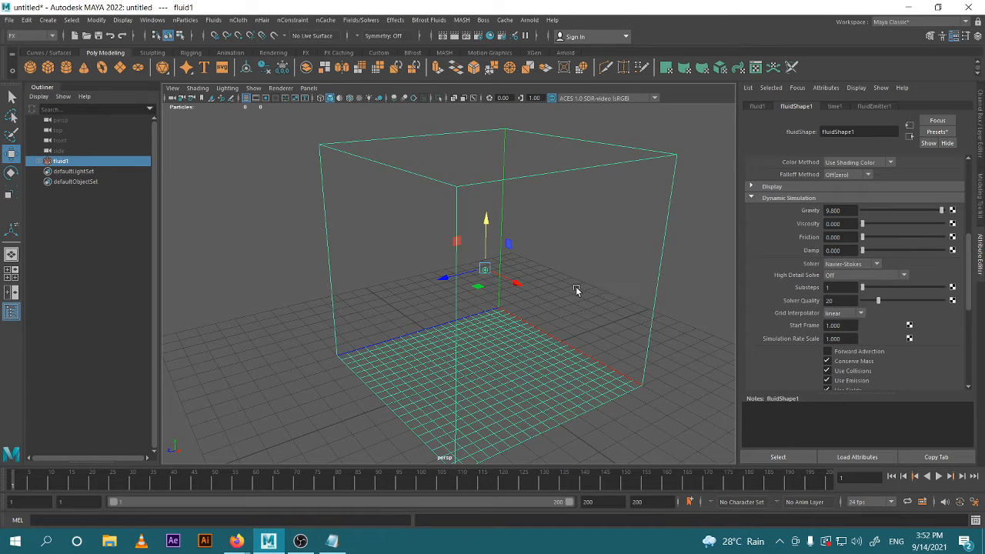
pyautogui.scroll(-4, 797, 285)
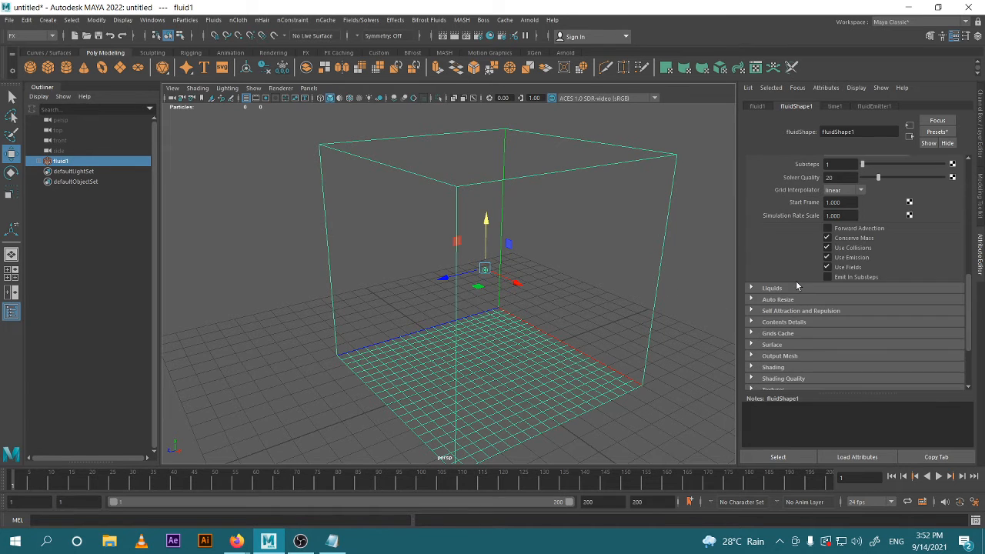
pyautogui.scroll(5, 808, 266)
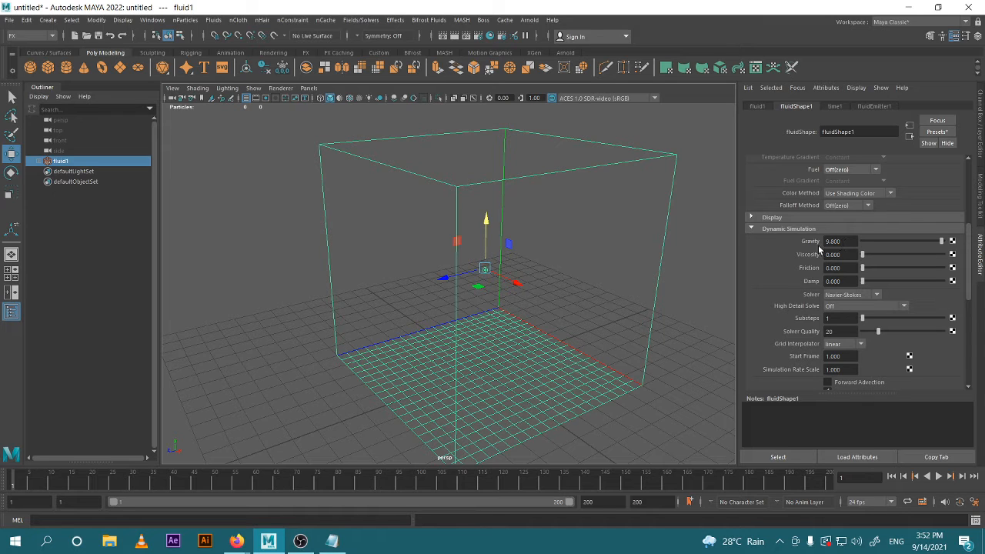
pyautogui.click(768, 229)
# - Look through the container's Output Mesh, Surface and Grids Cache settings, closing each one again
pyautogui.scroll(-1, 837, 239)
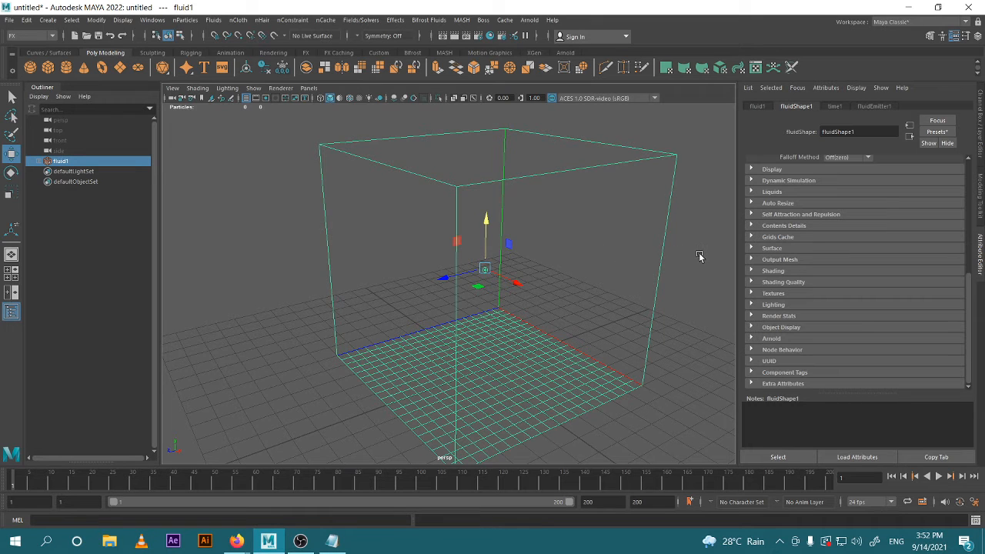
pyautogui.click(817, 260)
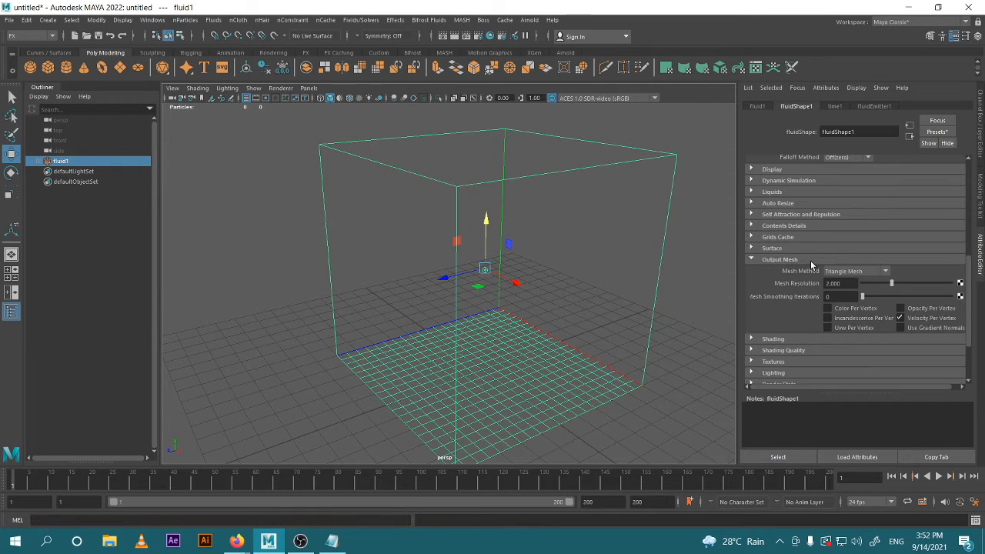
pyautogui.click(810, 260)
pyautogui.click(792, 248)
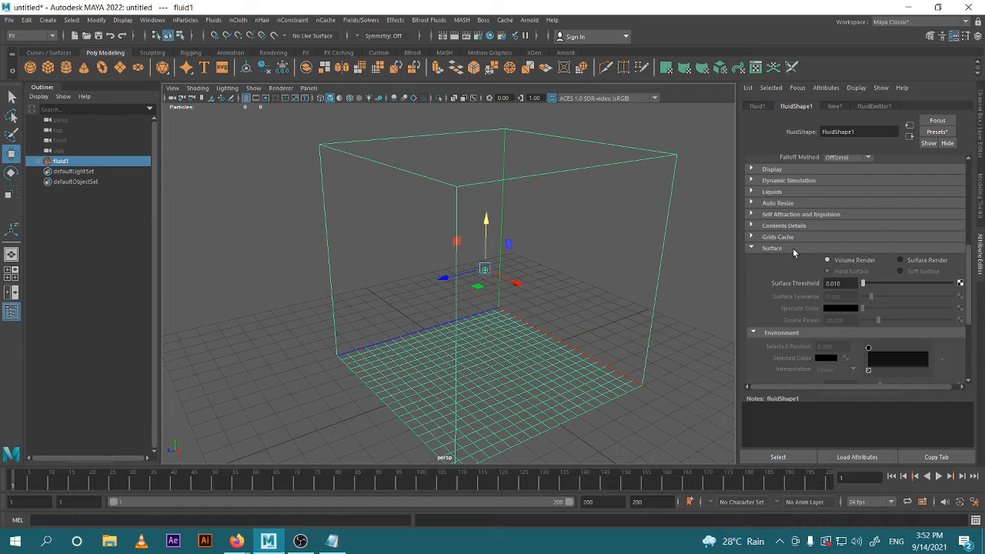
pyautogui.click(792, 249)
pyautogui.click(785, 237)
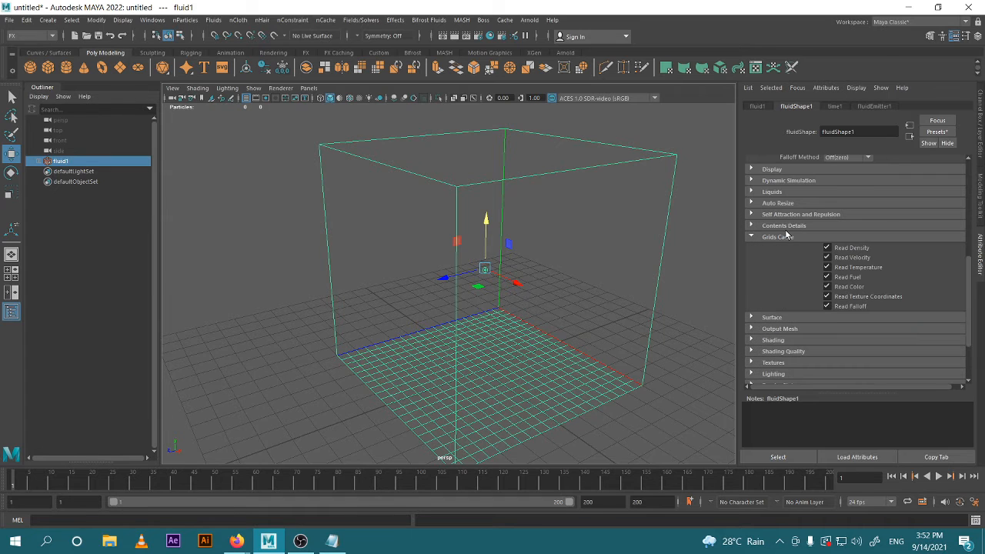
pyautogui.click(784, 237)
# - Show the Density settings in the container's Contents Details and review them
pyautogui.click(788, 226)
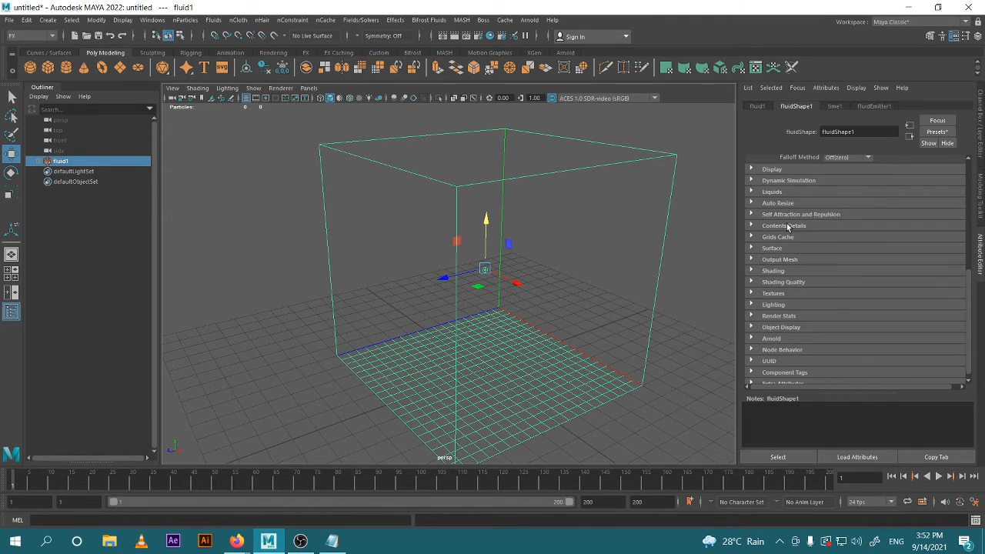
pyautogui.click(769, 239)
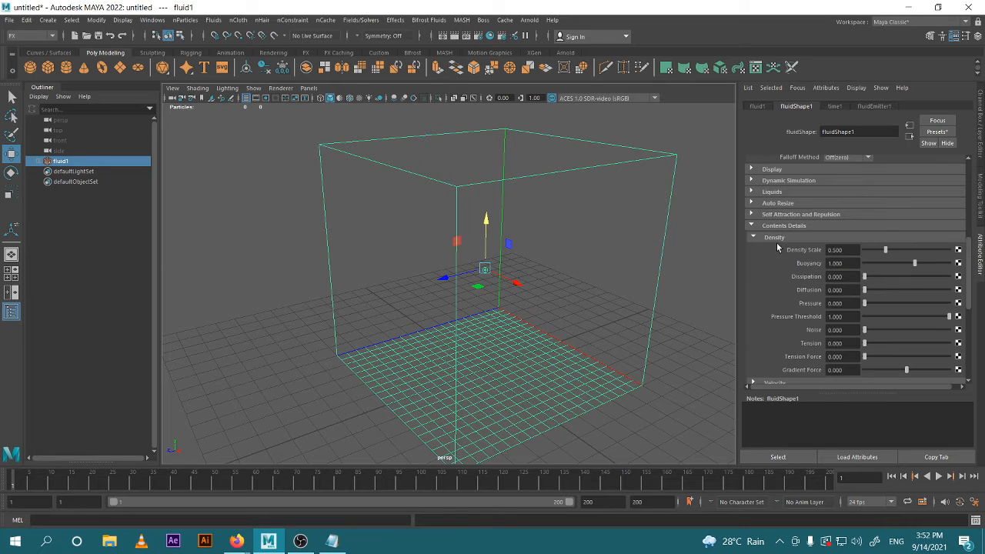
pyautogui.scroll(-1, 839, 262)
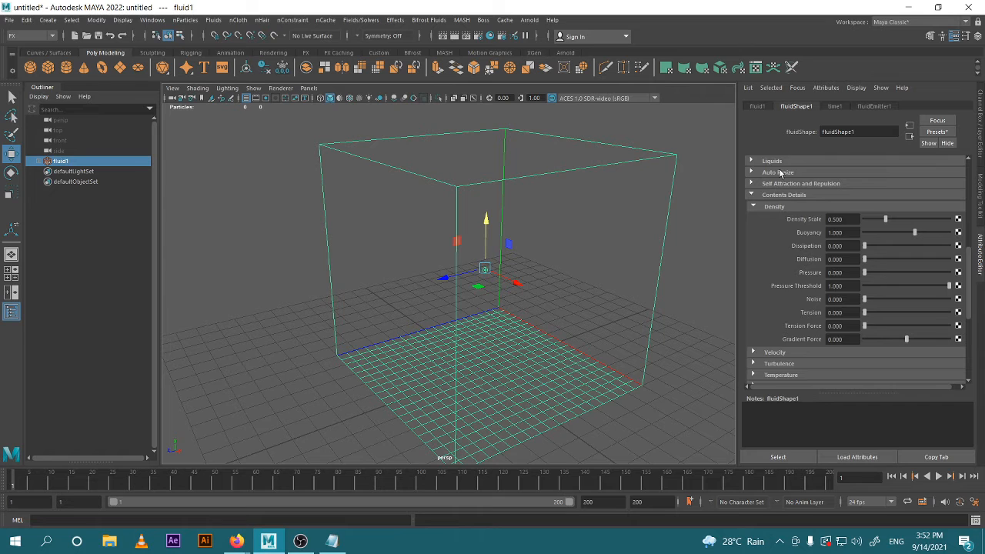
pyautogui.scroll(8, 842, 247)
pyautogui.scroll(-8, 846, 266)
# - Play the simulation partway, stop it, set the Density Scale to 1, and examine the smoke up close
pyautogui.click(833, 220)
pyautogui.moveTo(844, 220); pyautogui.dragTo(811, 222)
pyautogui.click(939, 476)
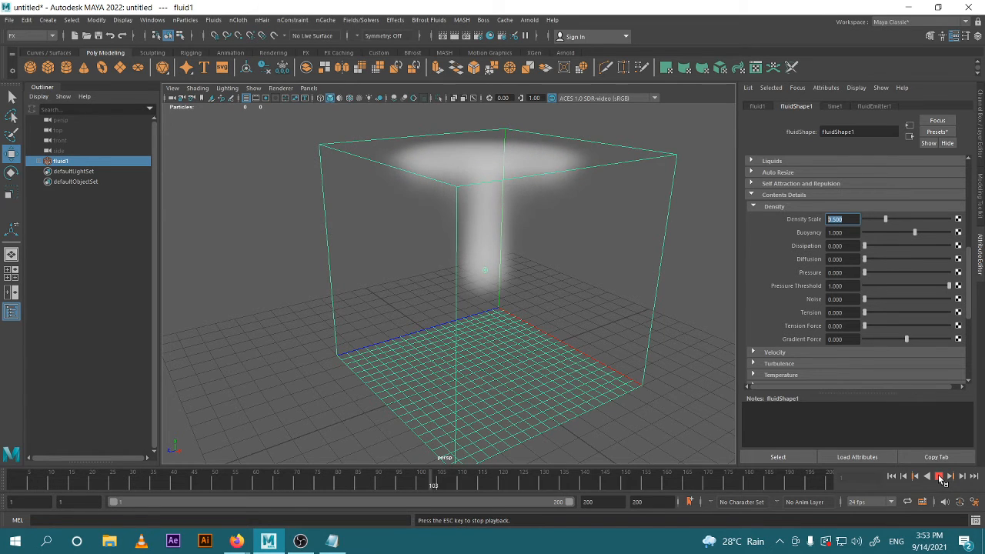
pyautogui.click(939, 476)
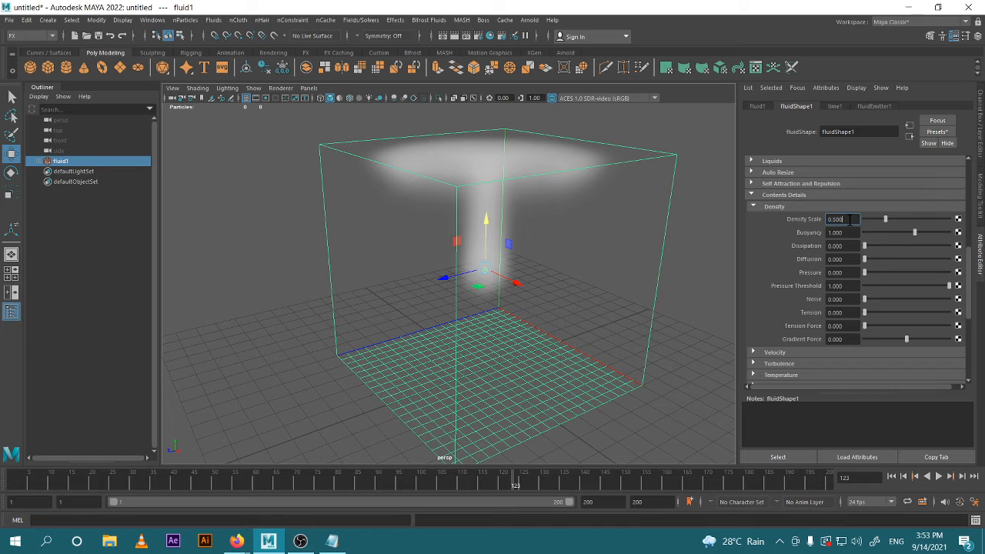
pyautogui.write('1')
pyautogui.press('Return')
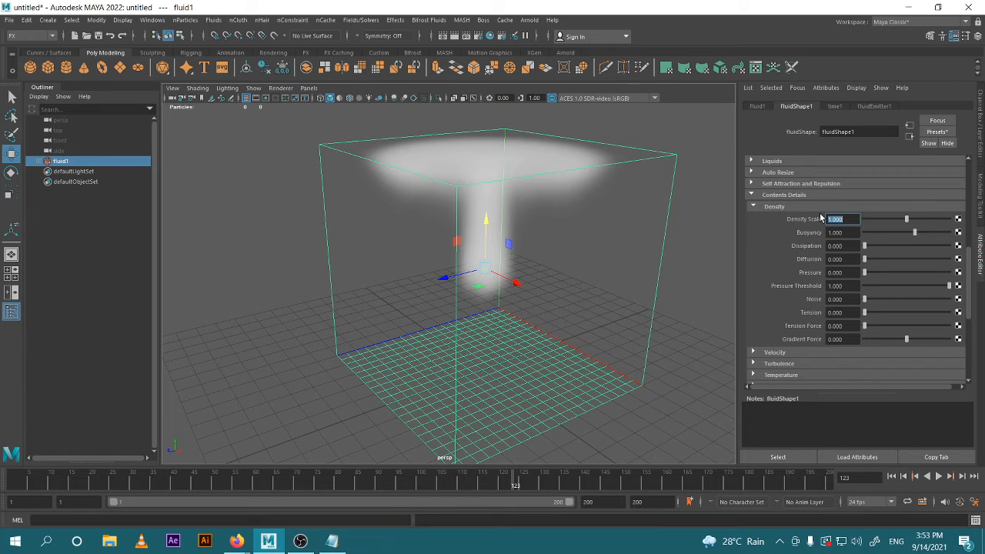
pyautogui.scroll(3, 506, 173)
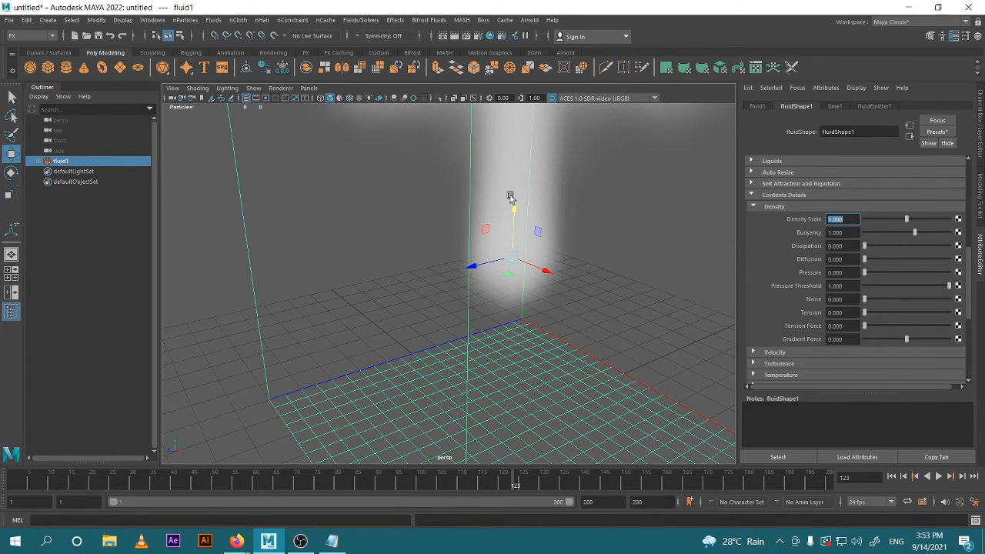
pyautogui.scroll(-3, 510, 193)
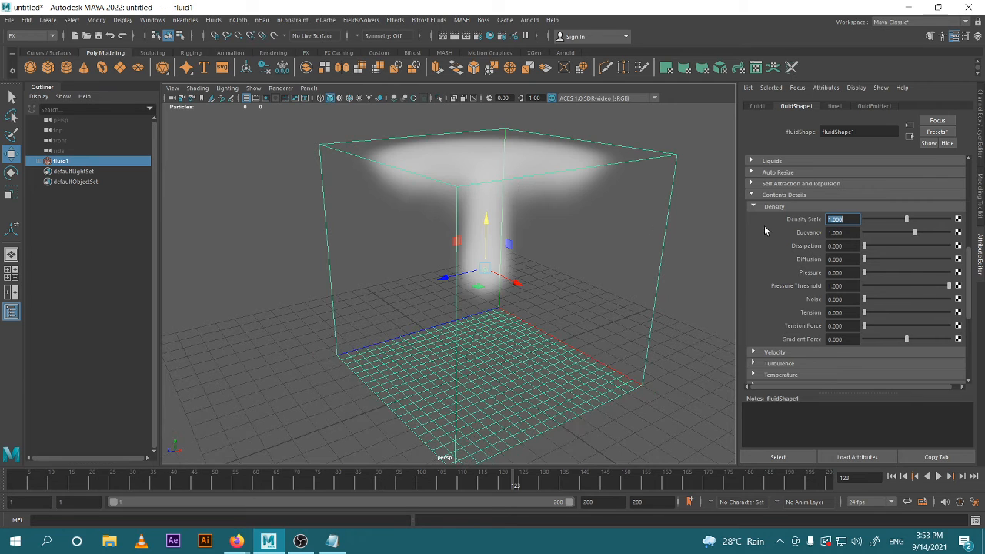
# - Raise the Density Scale to about 1.166 and replay the simulation briefly
pyautogui.moveTo(908, 221)
pyautogui.mouseDown()
pyautogui.moveTo(955, 225)
pyautogui.moveTo(913, 232)
pyautogui.mouseUp()
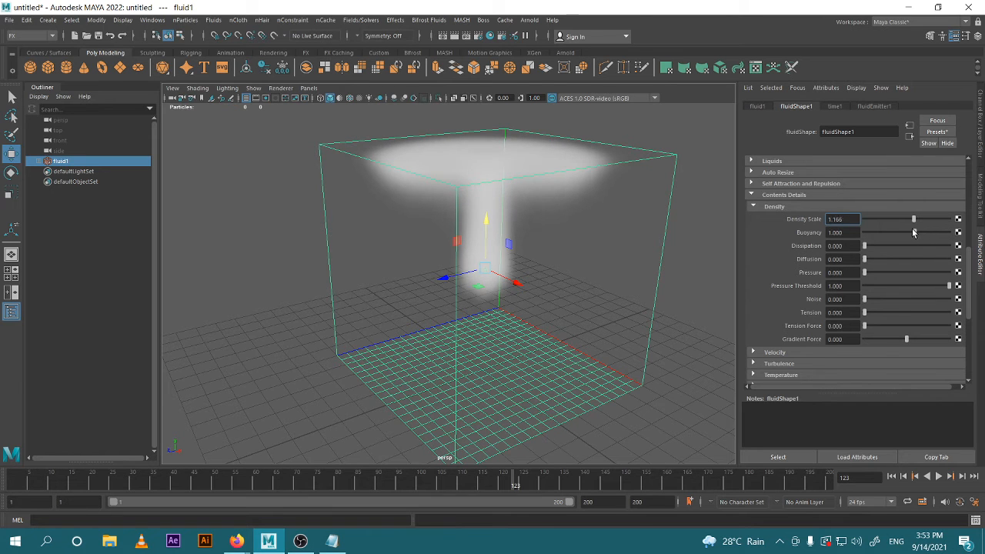
pyautogui.click(940, 477)
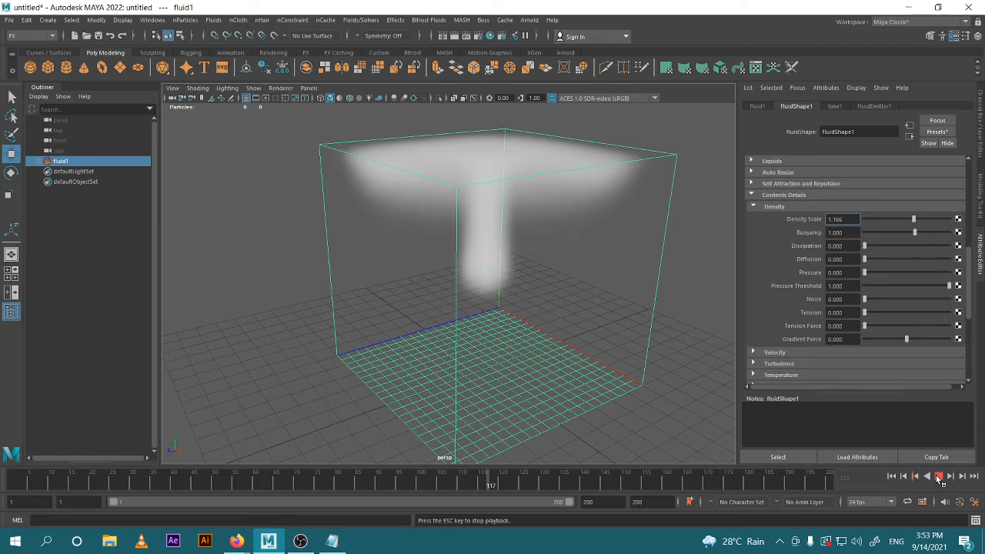
pyautogui.click(939, 477)
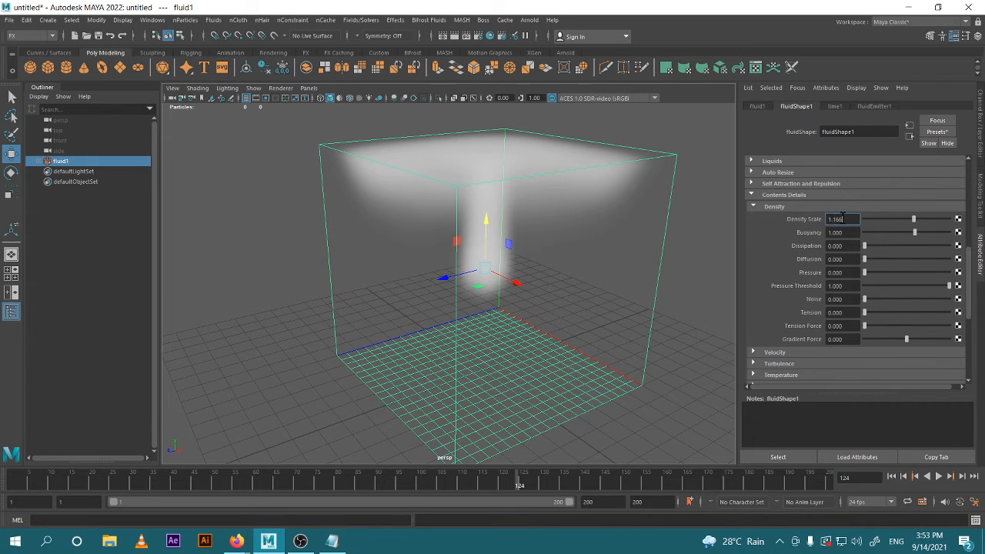
# - Set the container's Density Scale to 0.5
pyautogui.moveTo(842, 219); pyautogui.dragTo(797, 222)
pyautogui.press('Return')
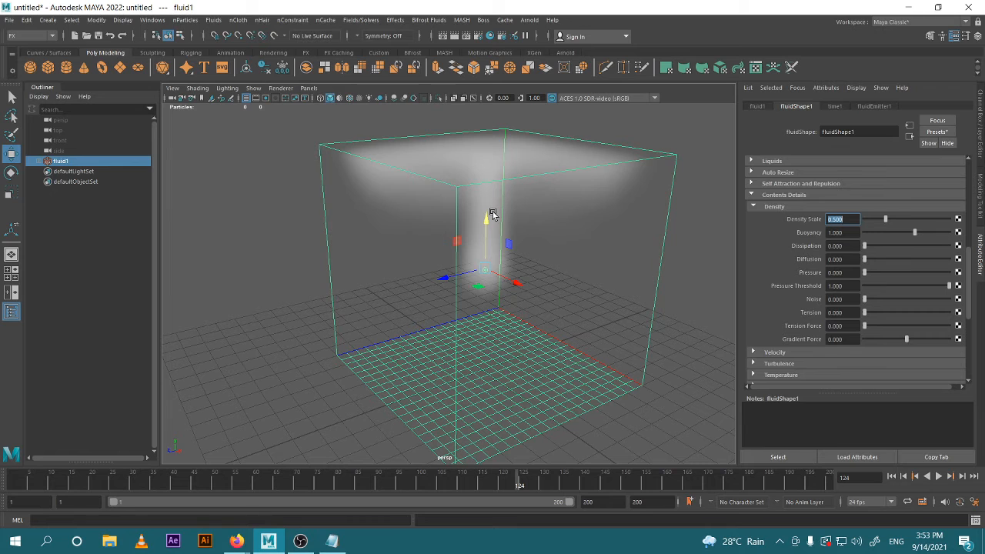
pyautogui.keyDown('alt'); pyautogui.moveTo(496, 212); pyautogui.dragTo(560, 298); pyautogui.keyUp('alt')
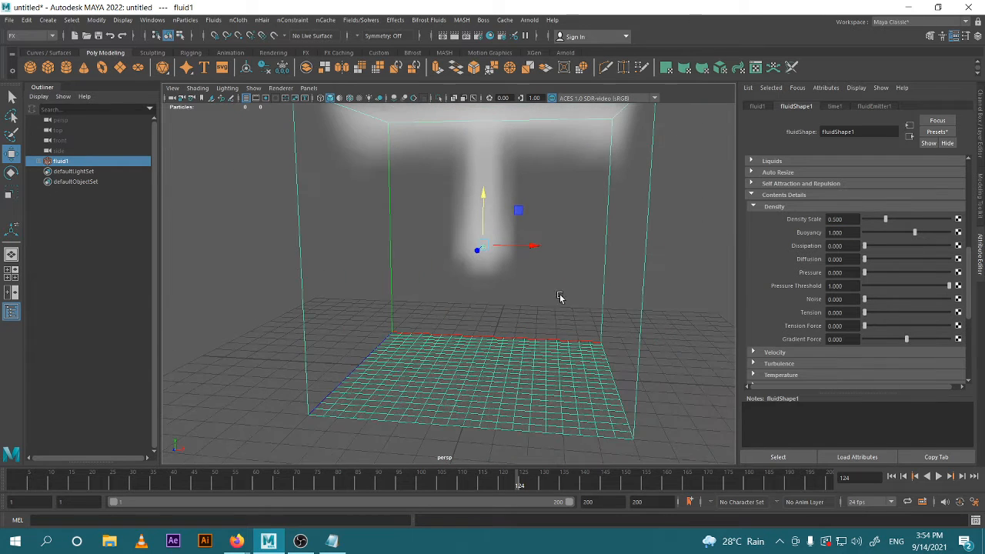
# - Rewind to frame 1 and move the fluid emitter down near the container floor, to about -4.35 in Translate Y
pyautogui.click(891, 476)
pyautogui.click(646, 321)
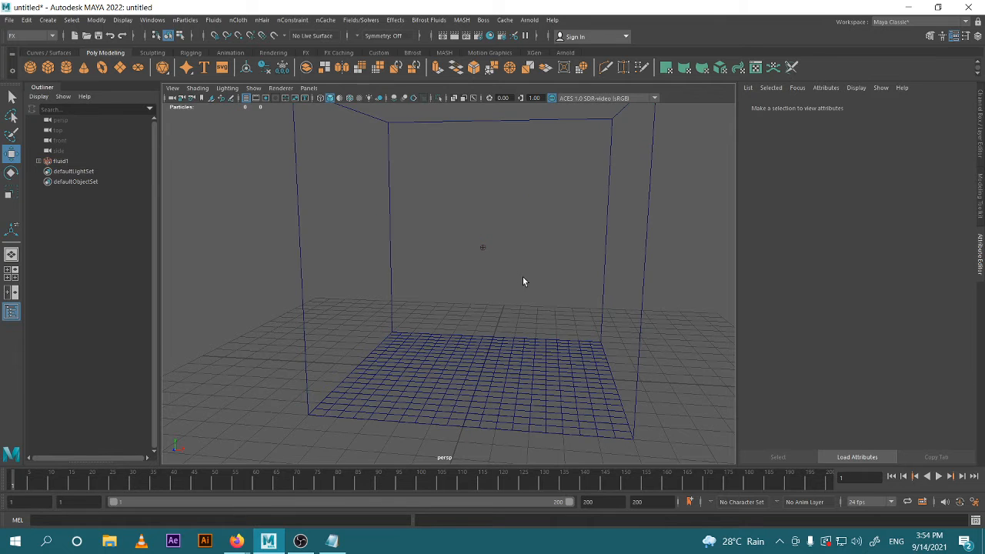
pyautogui.press('g')
pyautogui.scroll(-2, 497, 257)
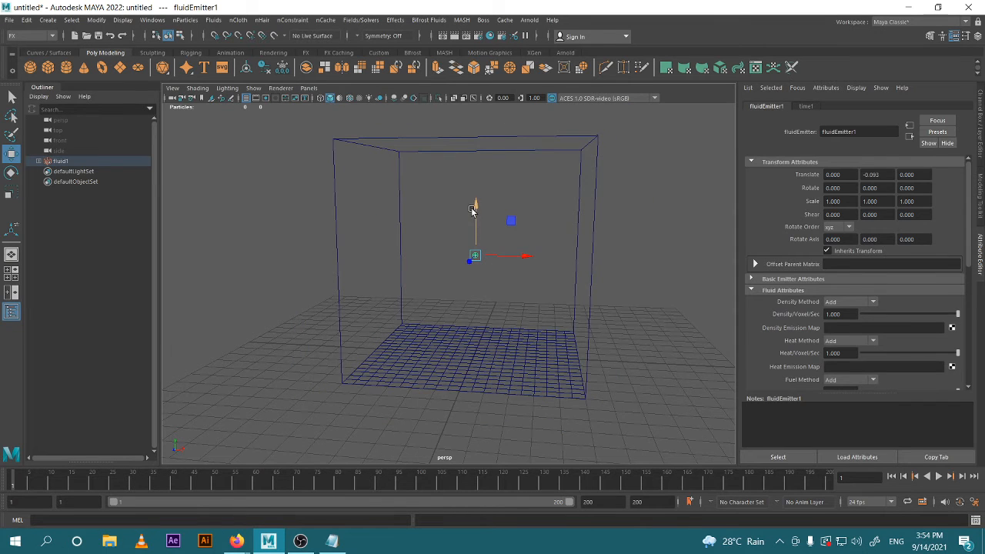
pyautogui.moveTo(472, 210); pyautogui.dragTo(474, 297)
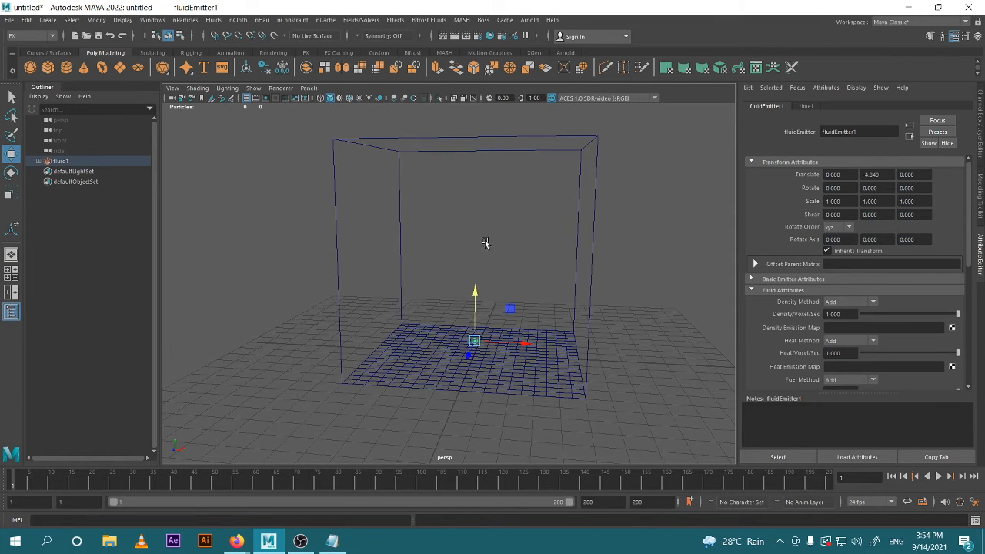
# - Play the simulation to examine the smoke rising from the lowered emitter, and rewind to frame 1
pyautogui.moveTo(486, 243)
pyautogui.keyDown('alt'); pyautogui.mouseDown()
pyautogui.moveTo(516, 240)
pyautogui.moveTo(483, 240)
pyautogui.mouseUp(); pyautogui.keyUp('alt')
pyautogui.scroll(2, 500, 269)
pyautogui.keyDown('alt'); pyautogui.moveTo(500, 269); pyautogui.dragTo(491, 299, button='middle'); pyautogui.keyUp('alt')
pyautogui.keyDown('alt'); pyautogui.moveTo(490, 299); pyautogui.dragTo(512, 285); pyautogui.keyUp('alt')
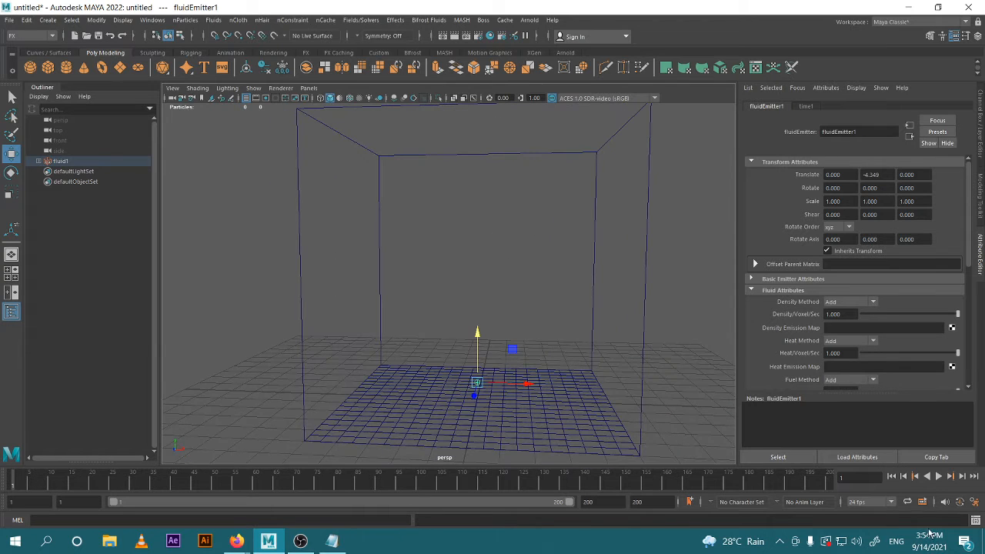
pyautogui.click(939, 478)
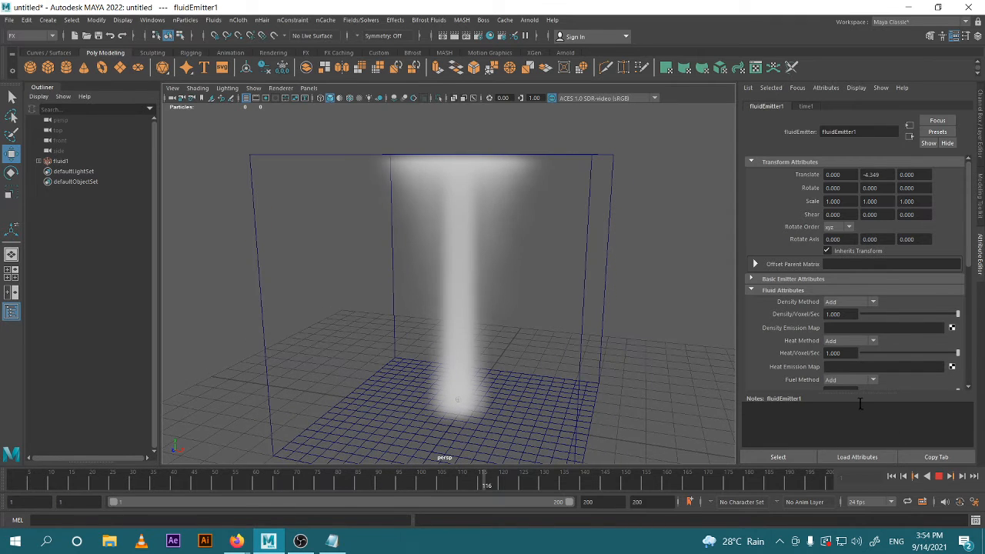
pyautogui.click(942, 476)
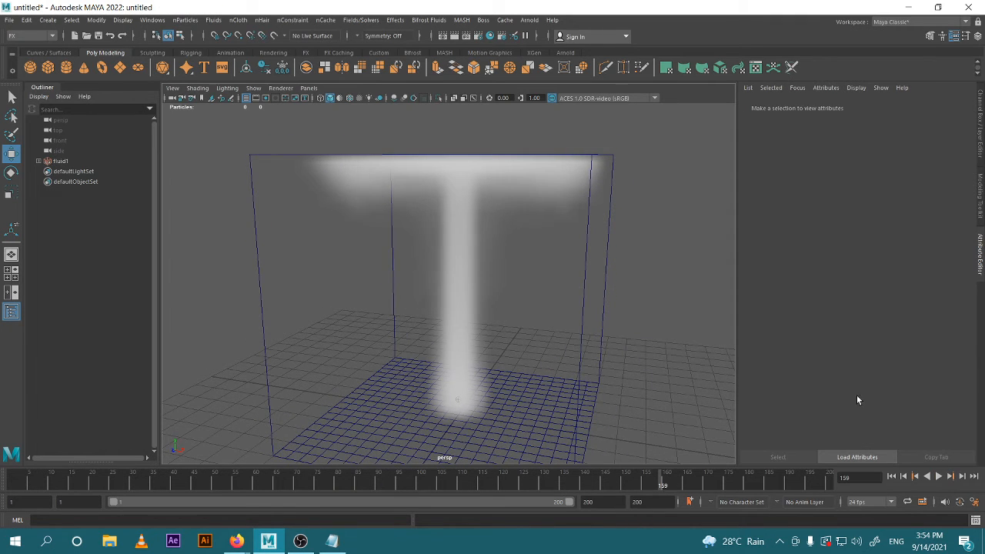
pyautogui.click(904, 477)
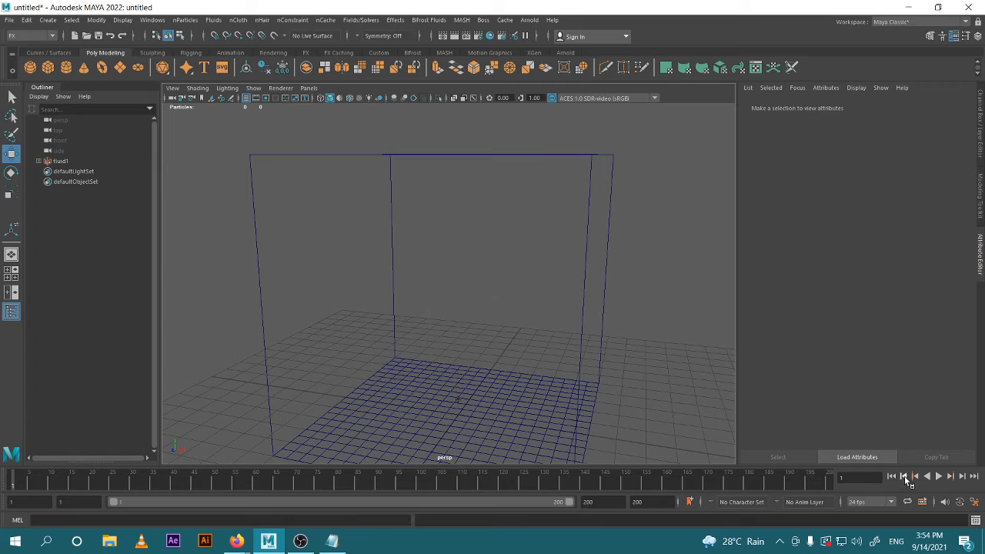
# - Select the fluid container and set its Buoyancy to 5 in the Density settings
pyautogui.click(464, 398)
pyautogui.moveTo(643, 347); pyautogui.dragTo(592, 389)
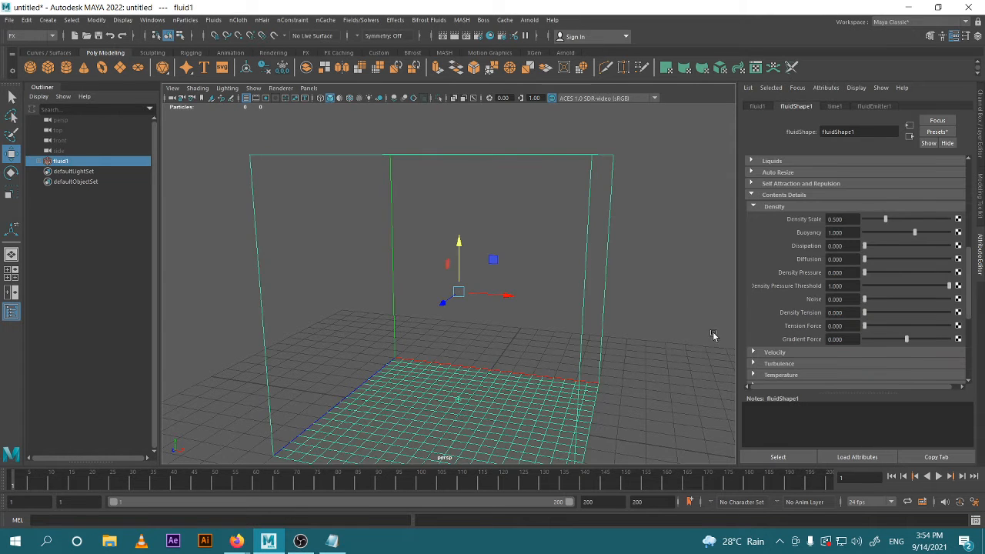
pyautogui.scroll(-4, 578, 311)
pyautogui.scroll(6, 545, 315)
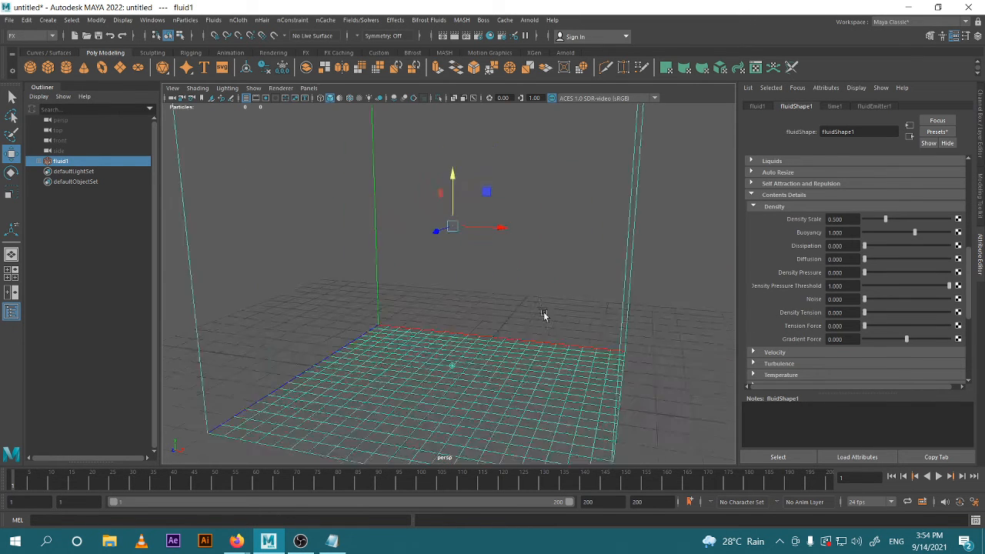
pyautogui.keyDown('alt'); pyautogui.moveTo(545, 315); pyautogui.dragTo(543, 380); pyautogui.keyUp('alt')
pyautogui.keyDown('alt'); pyautogui.moveTo(544, 380); pyautogui.dragTo(533, 255, button='middle'); pyautogui.keyUp('alt')
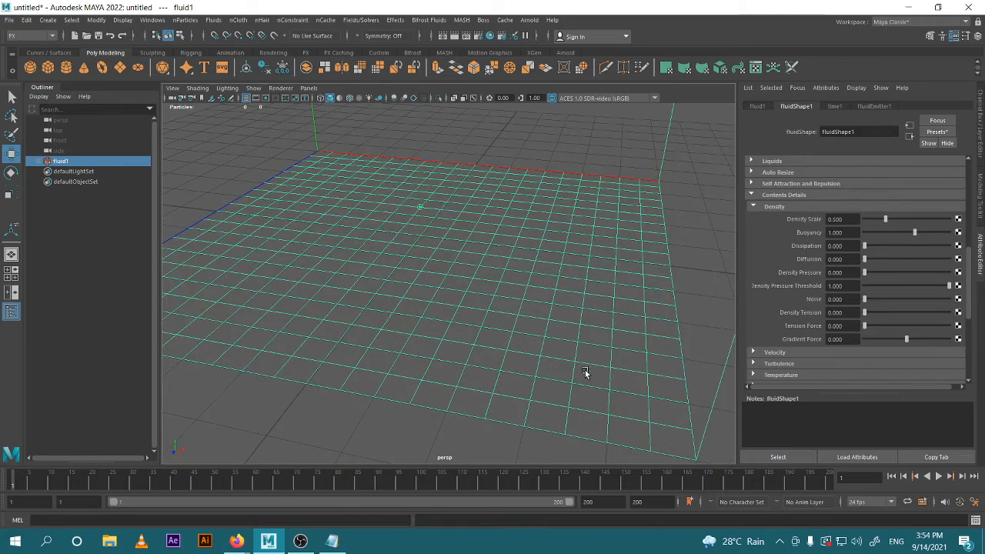
pyautogui.keyDown('alt'); pyautogui.moveTo(585, 373); pyautogui.dragTo(580, 330); pyautogui.keyUp('alt')
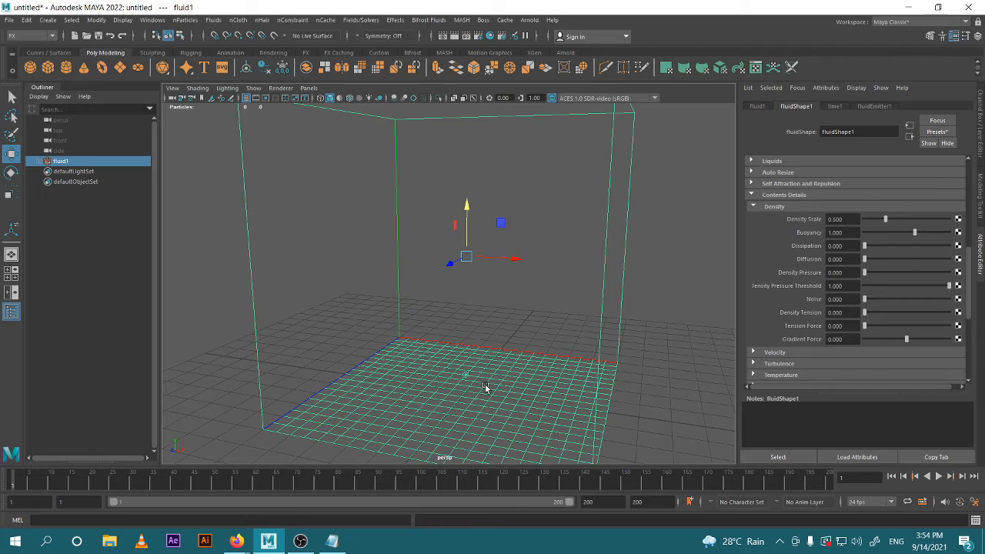
pyautogui.keyDown('alt'); pyautogui.moveTo(510, 387); pyautogui.dragTo(686, 371); pyautogui.keyUp('alt')
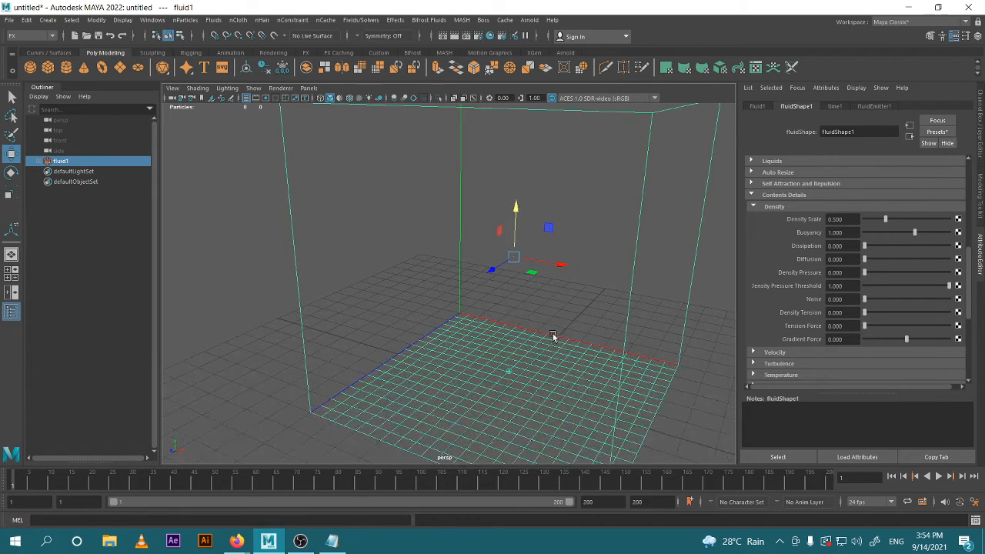
pyautogui.keyDown('alt'); pyautogui.moveTo(552, 336); pyautogui.dragTo(591, 322); pyautogui.keyUp('alt')
pyautogui.click(830, 233)
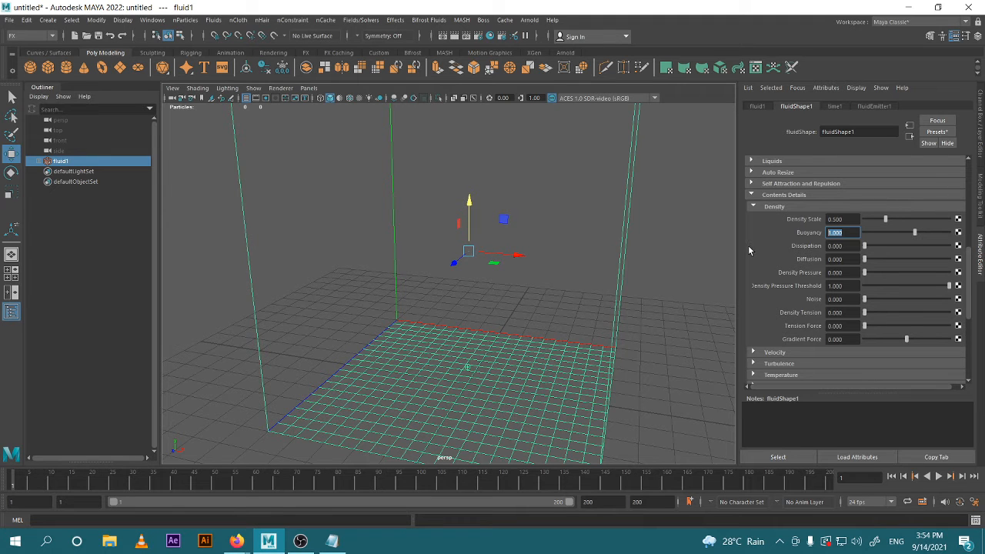
pyautogui.write('5')
pyautogui.press('Return')
# - Frame the container, play the simulation to examine how the smoke rises, and rewind to frame 1
pyautogui.press('f')
pyautogui.click(939, 477)
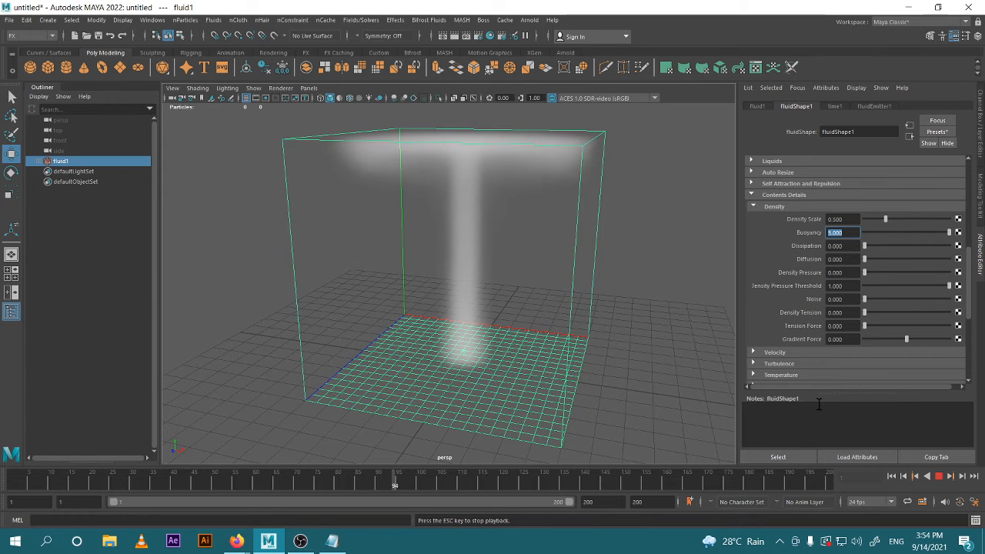
pyautogui.click(939, 477)
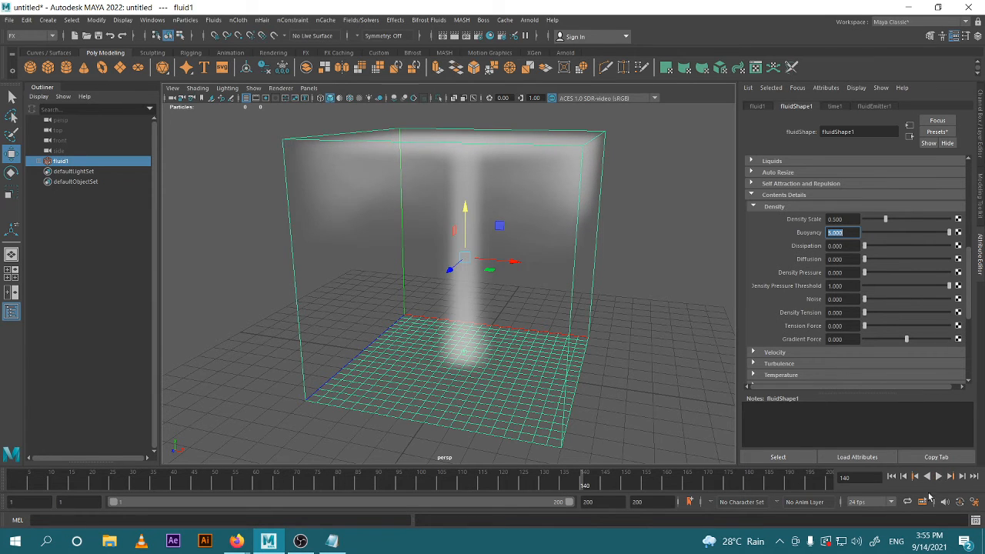
pyautogui.click(892, 477)
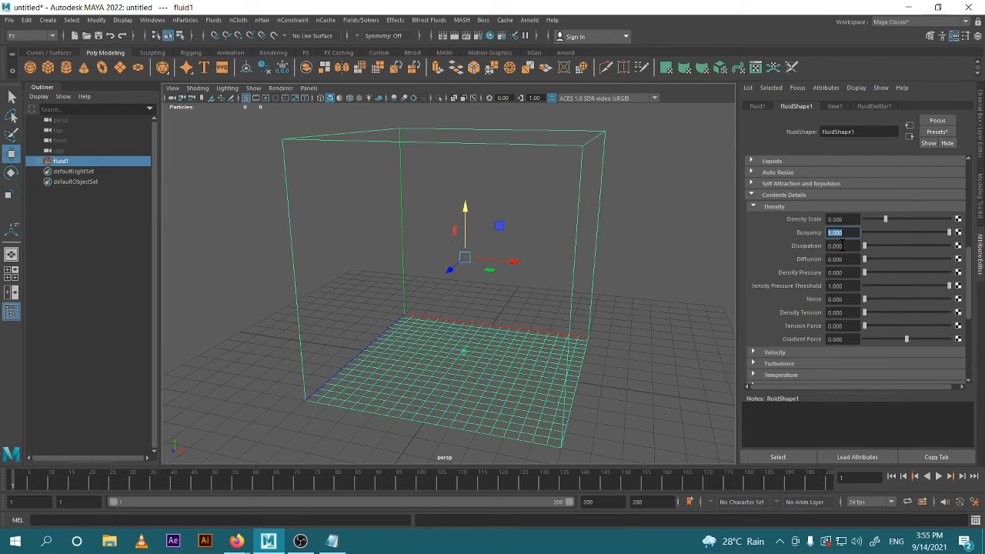
# - Set the container's density Dissipation to 0.2 and play the simulation
pyautogui.click(847, 247)
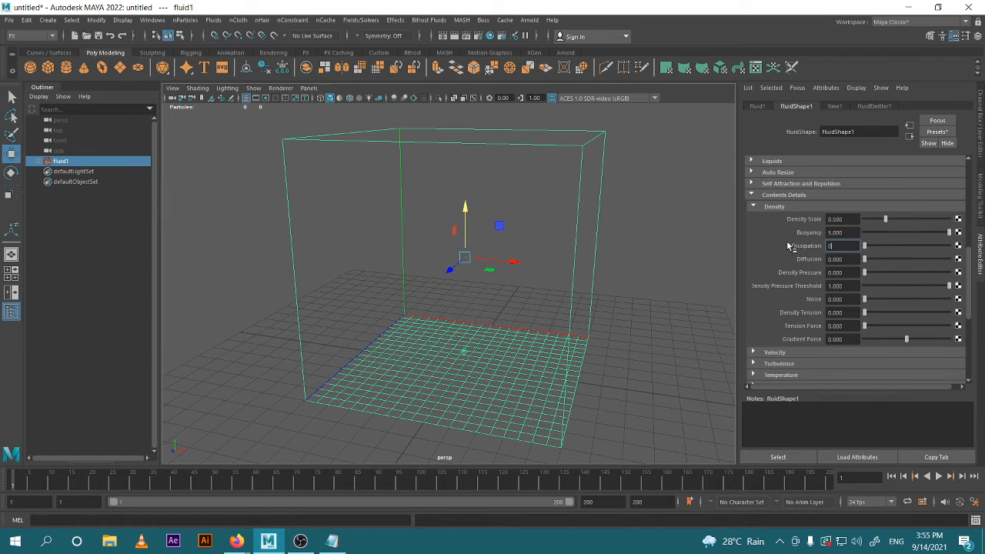
pyautogui.write('.2')
pyautogui.press('Return')
pyautogui.click(939, 476)
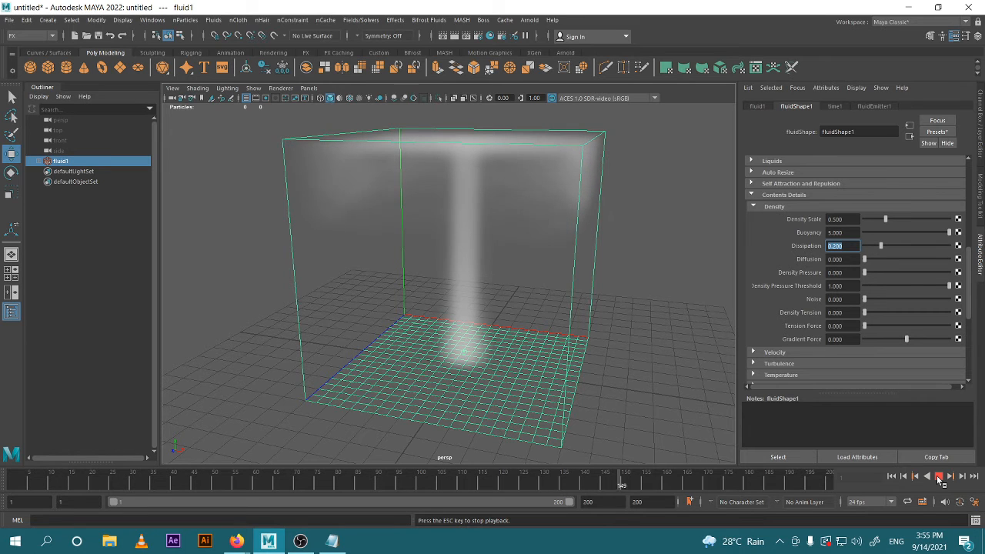
pyautogui.click(938, 477)
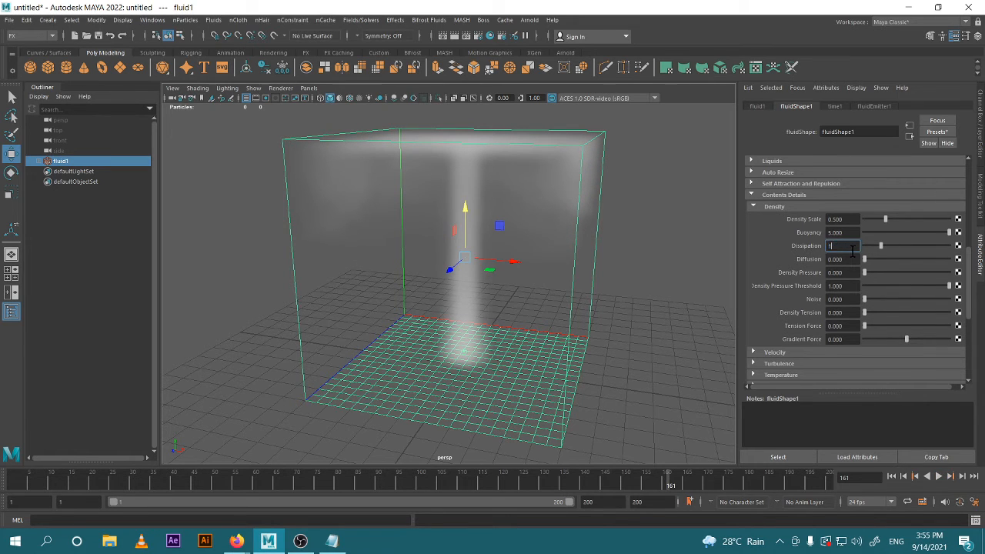
# - Raise the density Dissipation to 1, replay the simulation from frame 1, and rewind
pyautogui.click(891, 476)
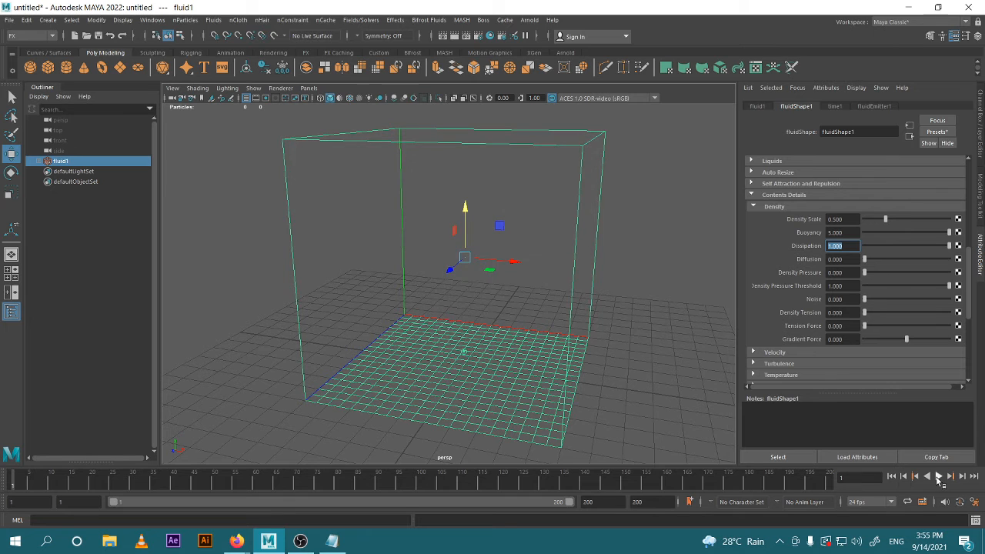
pyautogui.click(938, 476)
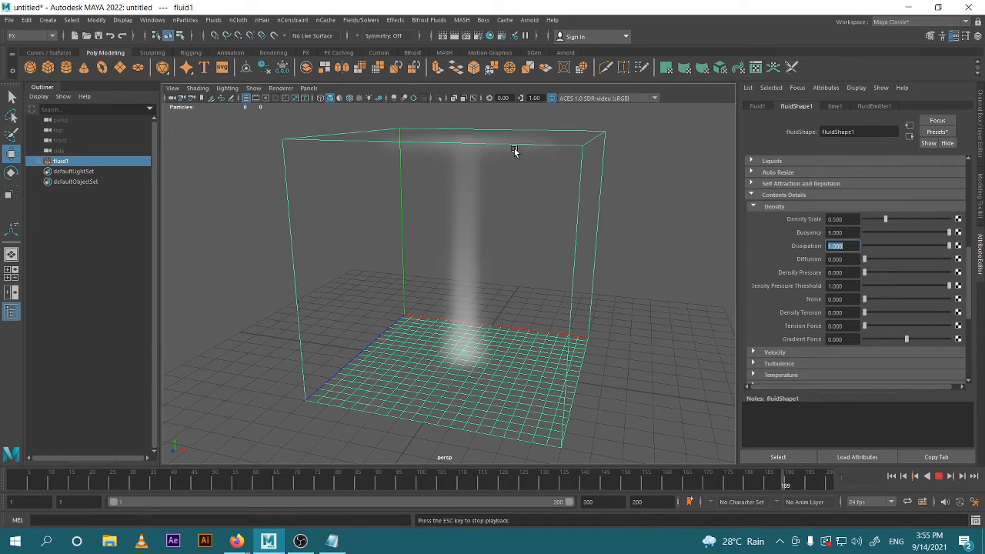
pyautogui.click(938, 477)
pyautogui.click(891, 477)
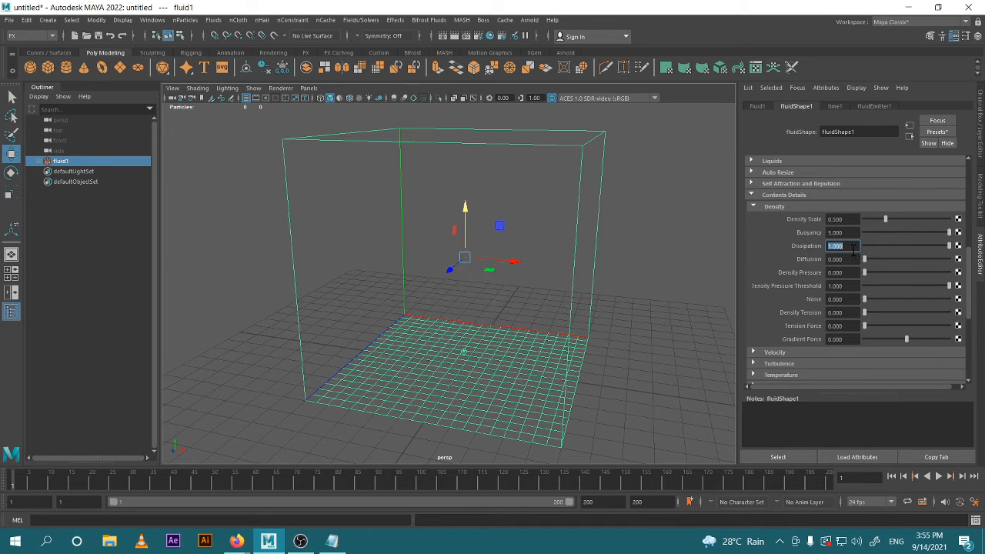
# - Set the density Dissipation to 0.8 and examine the playing smoke from several angles
pyautogui.moveTo(856, 244); pyautogui.dragTo(792, 250)
pyautogui.click(939, 476)
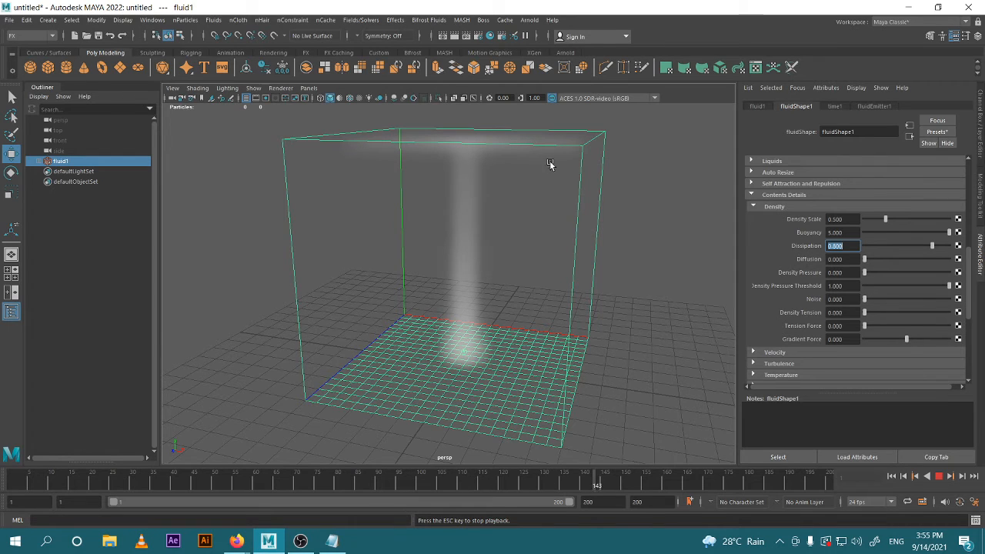
pyautogui.scroll(-5, 612, 290)
pyautogui.keyDown('alt'); pyautogui.moveTo(612, 289); pyautogui.dragTo(580, 290); pyautogui.keyUp('alt')
pyautogui.scroll(8, 564, 304)
pyautogui.scroll(-4, 579, 290)
pyautogui.keyDown('alt'); pyautogui.moveTo(607, 288); pyautogui.dragTo(669, 283, button='middle'); pyautogui.keyUp('alt')
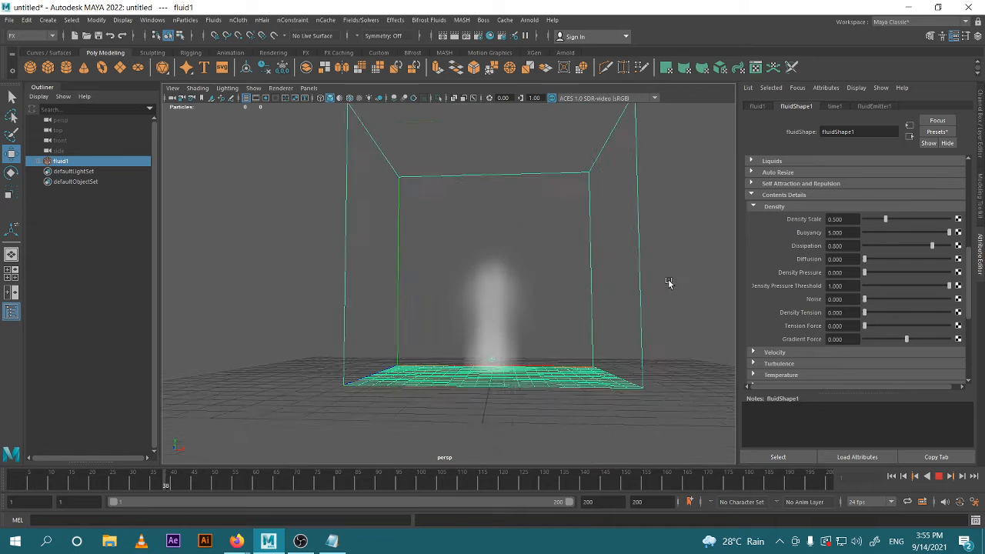
pyautogui.keyDown('alt'); pyautogui.moveTo(669, 284); pyautogui.dragTo(638, 308); pyautogui.keyUp('alt')
# - Set the density Diffusion to 0.5, replay the simulation from frame 1, and rewind
pyautogui.click(838, 259)
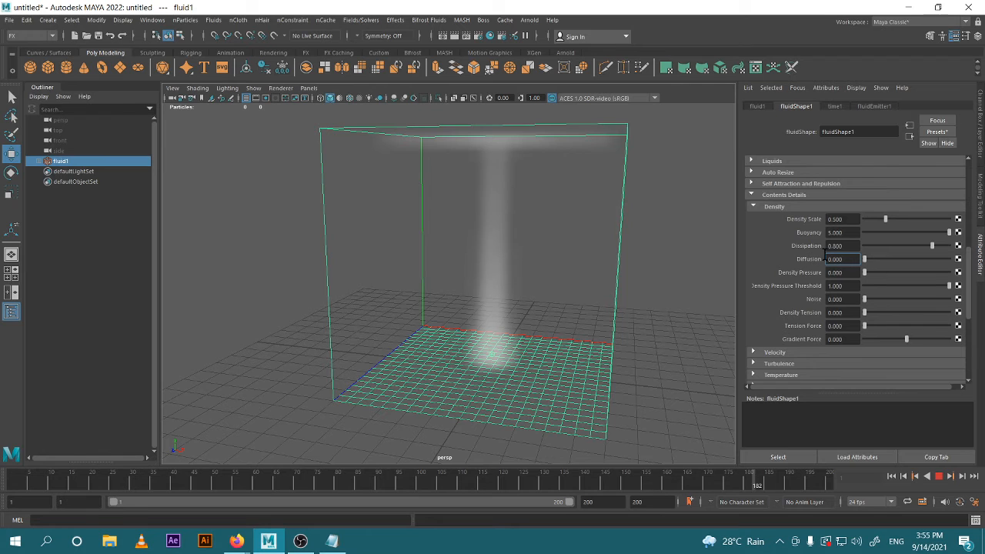
pyautogui.write('0.5')
pyautogui.press('Return')
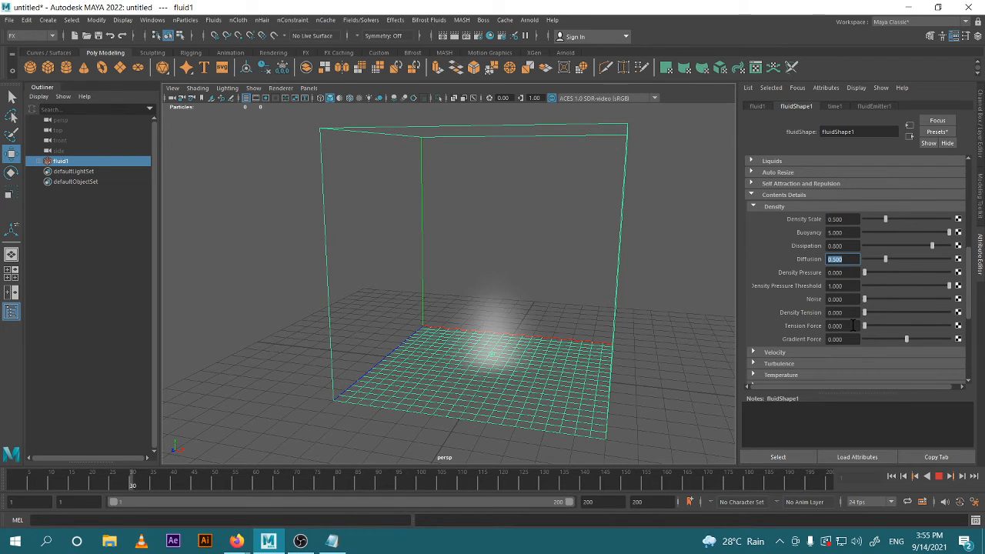
pyautogui.click(939, 477)
pyautogui.click(892, 476)
pyautogui.click(938, 477)
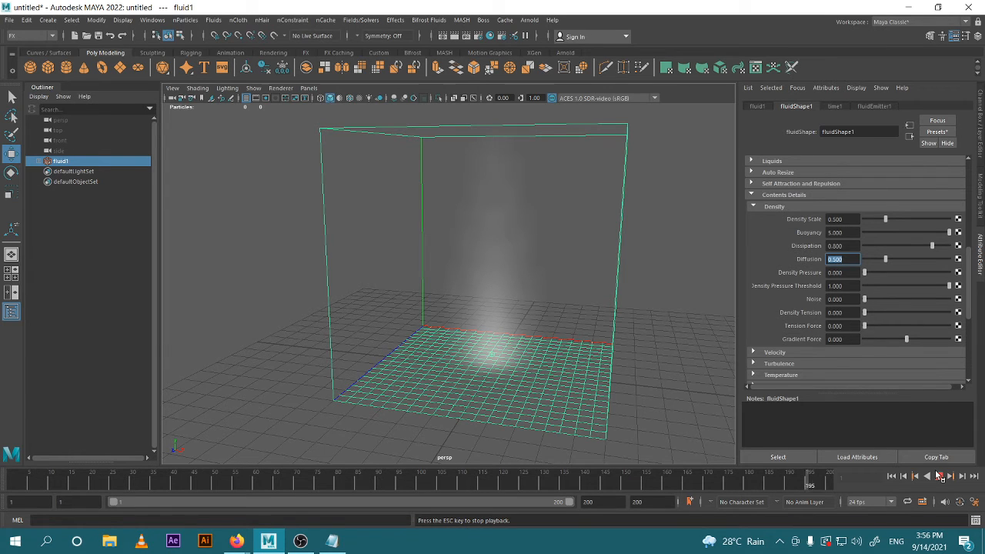
pyautogui.click(939, 476)
pyautogui.click(893, 477)
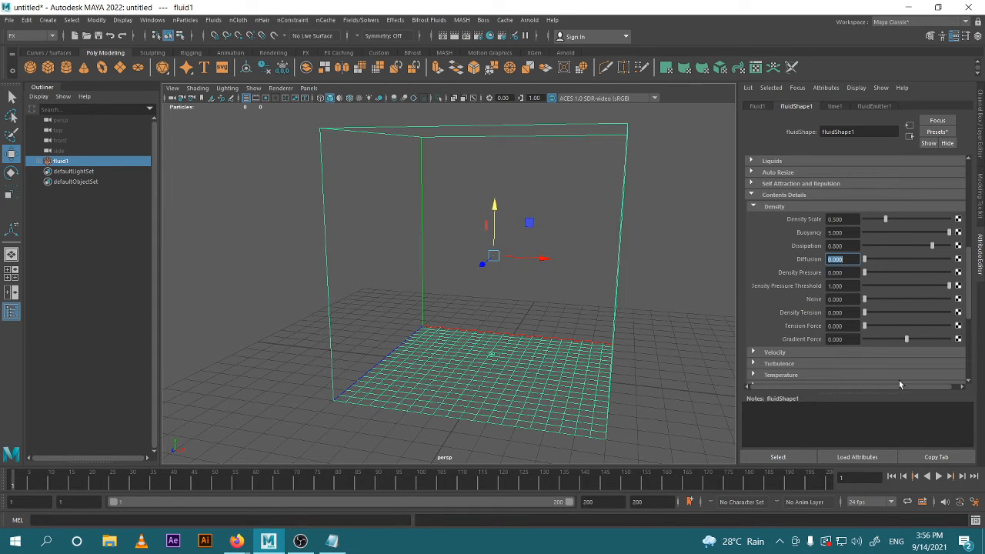
# - Compare the smoke with Diffusion at 0 and at 1, playing the simulation from frame 1 for each value
pyautogui.click(939, 477)
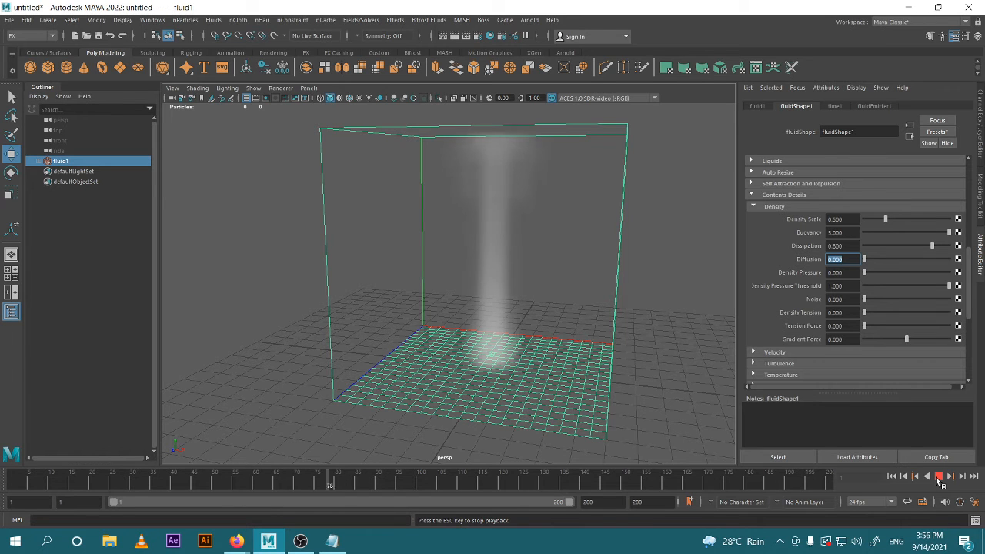
pyautogui.click(939, 477)
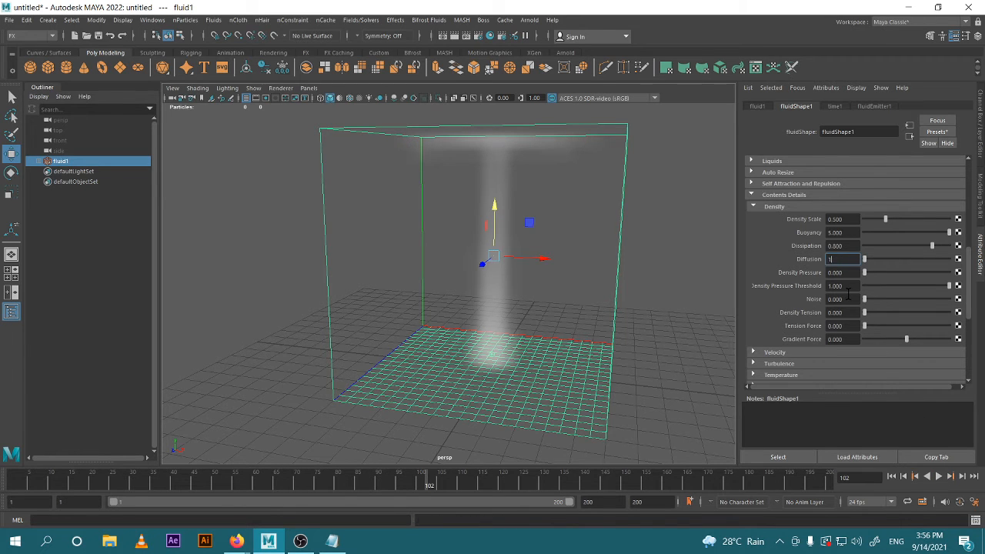
pyautogui.click(891, 476)
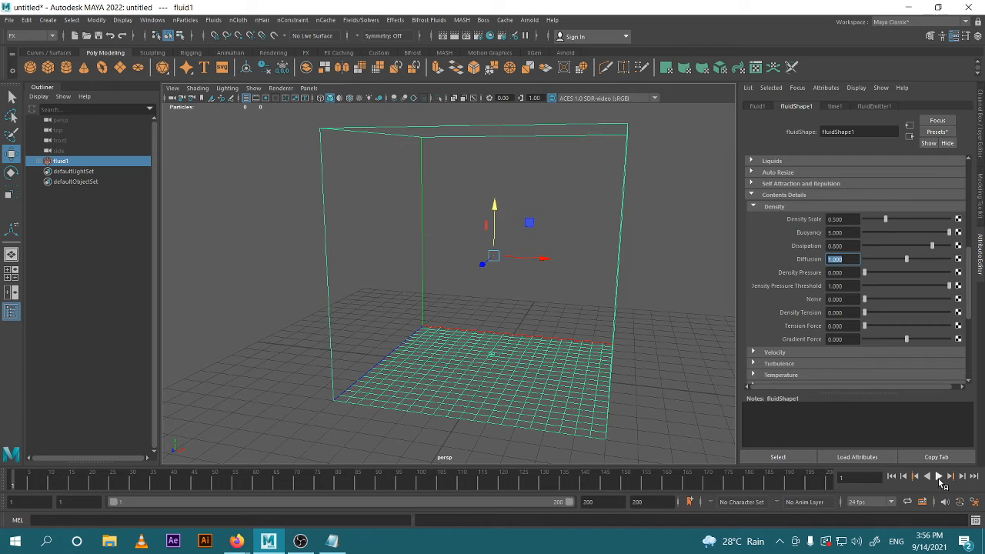
pyautogui.click(939, 477)
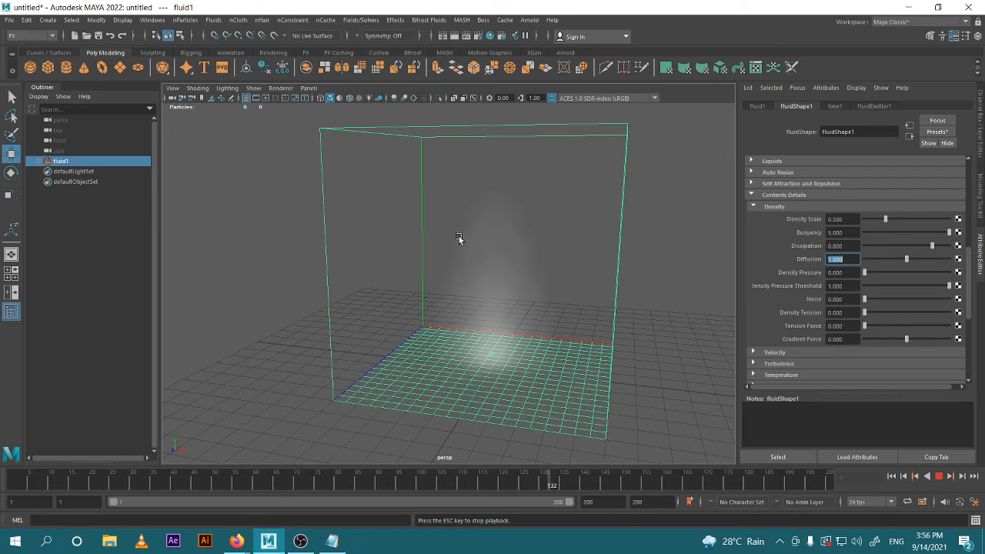
pyautogui.click(939, 477)
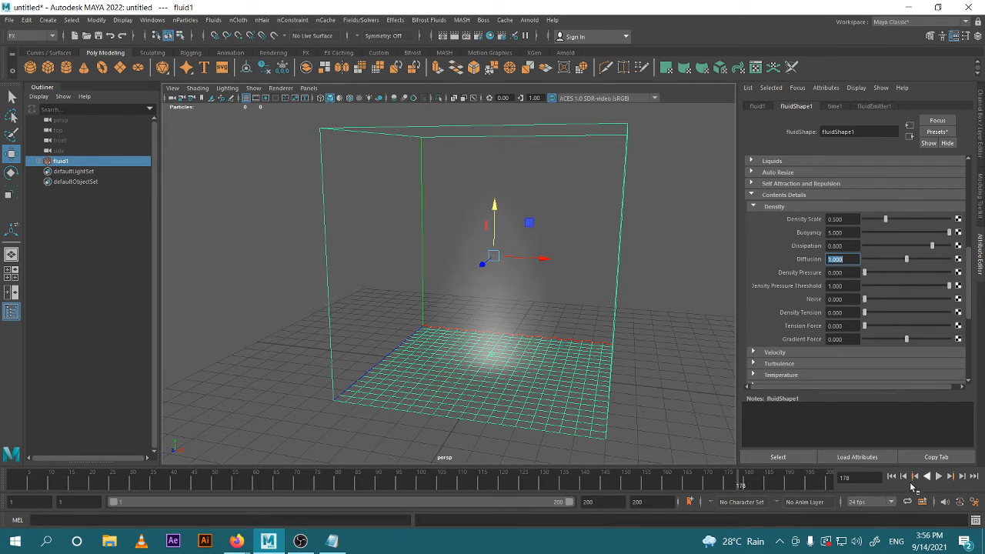
pyautogui.click(893, 477)
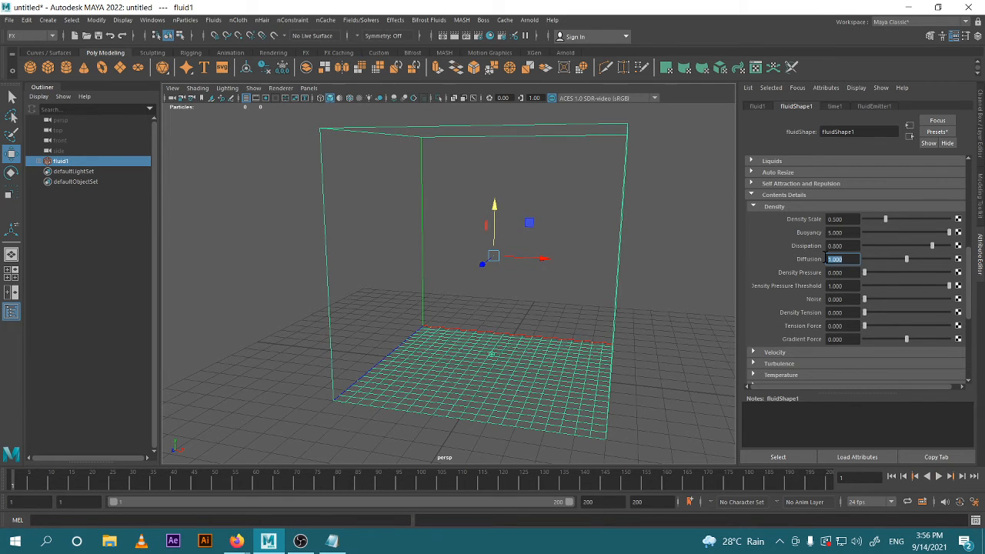
# - Set Diffusion to 0.1 and Density Pressure to 0.5, and play the simulation
pyautogui.write('0.')
pyautogui.click(855, 246)
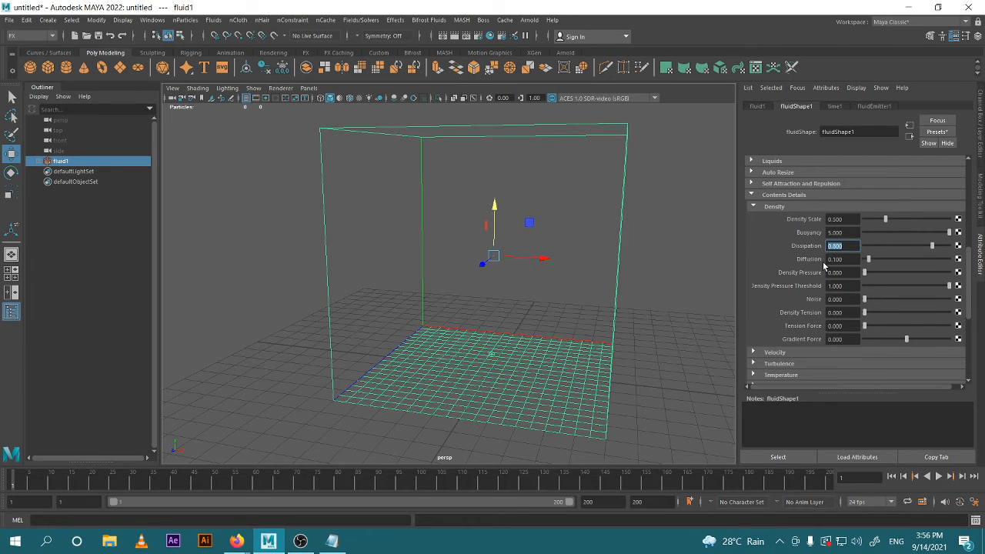
pyautogui.click(844, 273)
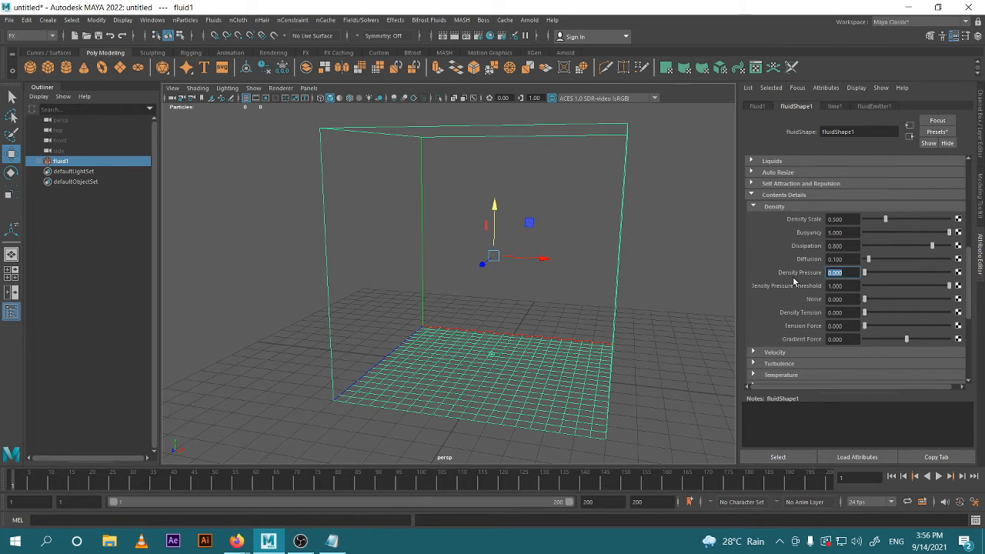
pyautogui.write('0.5')
pyautogui.press('Return')
pyautogui.click(939, 477)
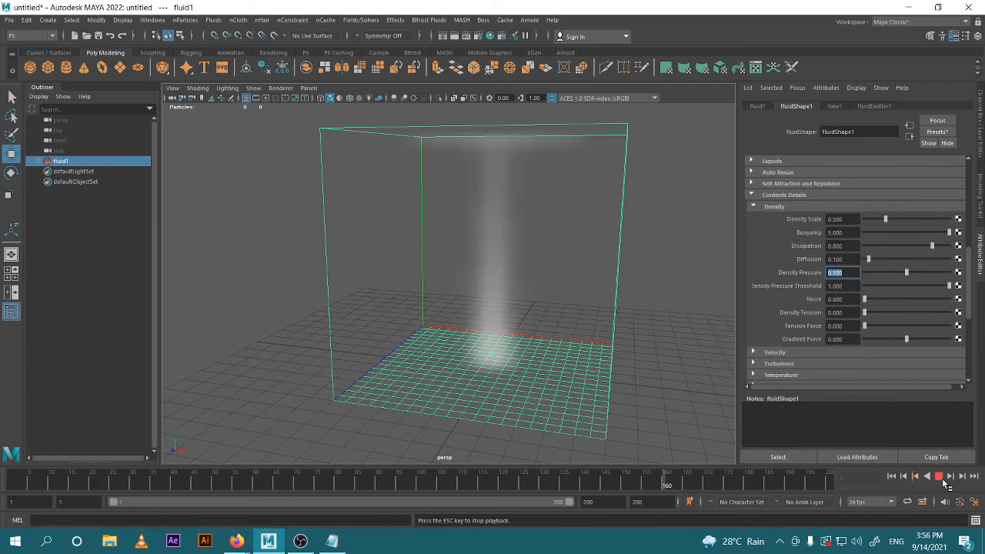
pyautogui.press('Escape')
# - Set both Diffusion and Dissipation to 0, play the simulation briefly, and rewind to frame 1
pyautogui.doubleClick(830, 260)
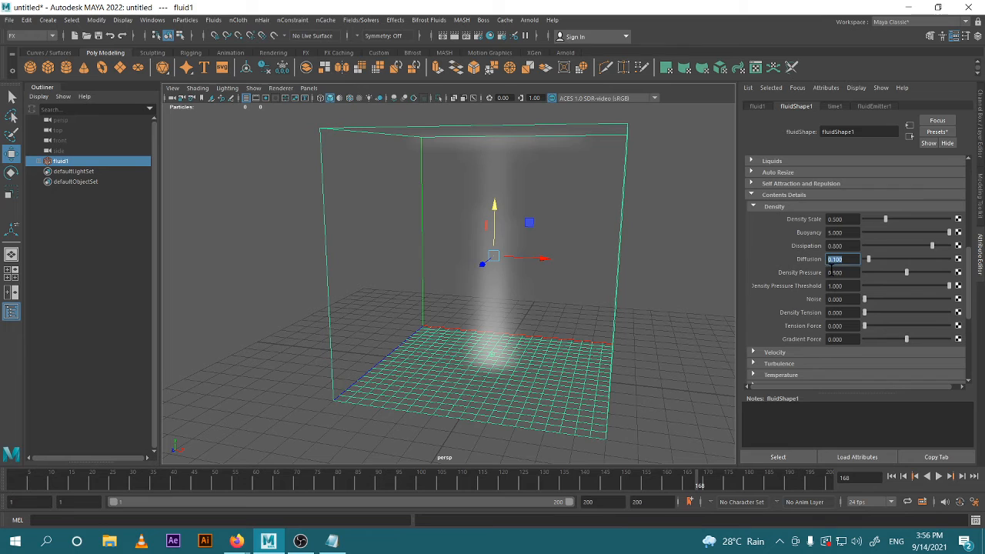
pyautogui.click(850, 246)
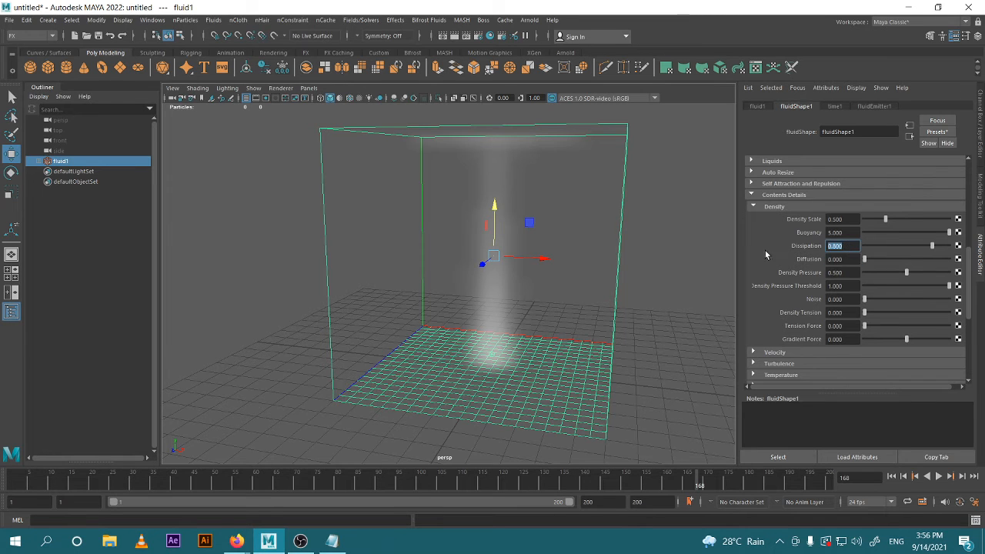
pyautogui.write('0')
pyautogui.press('Return')
pyautogui.click(940, 476)
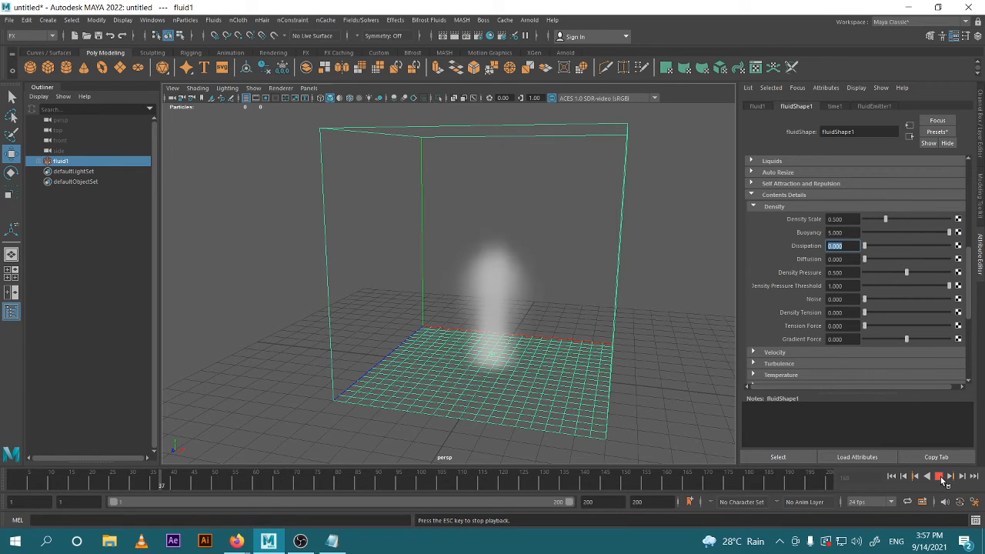
pyautogui.press('Escape')
pyautogui.click(904, 476)
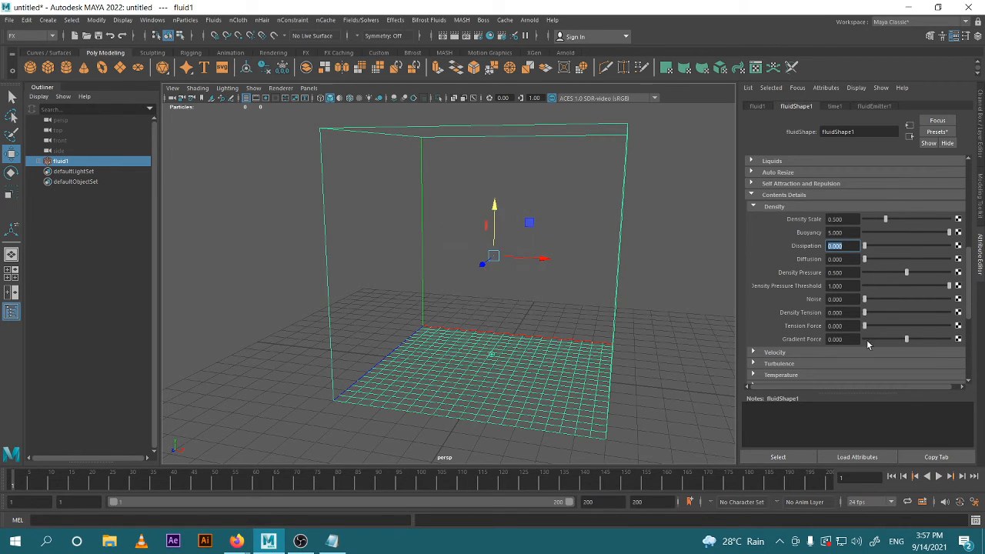
# - Set the density Buoyancy to 20, play the simulation, and rewind to frame 1
pyautogui.click(845, 232)
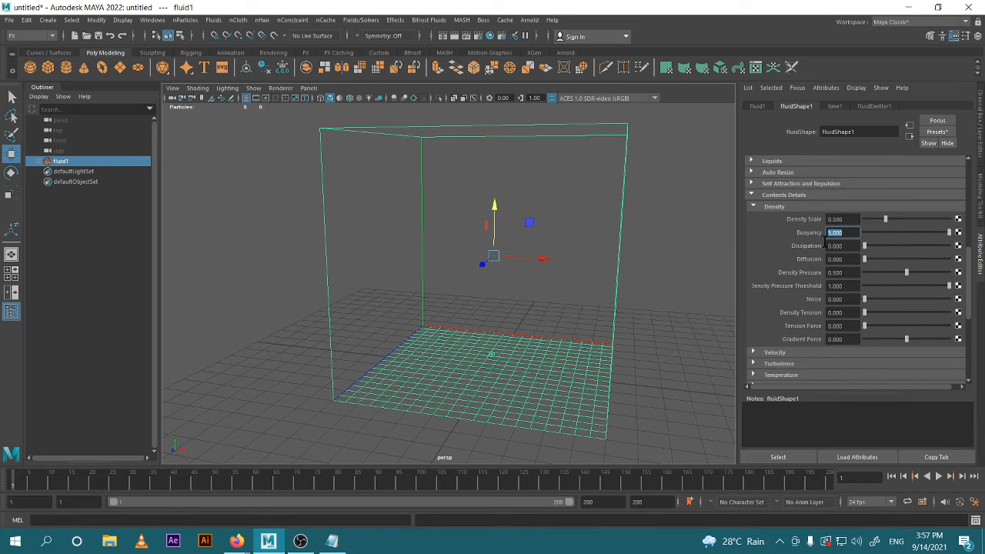
pyautogui.write('20')
pyautogui.press('Return')
pyautogui.click(939, 476)
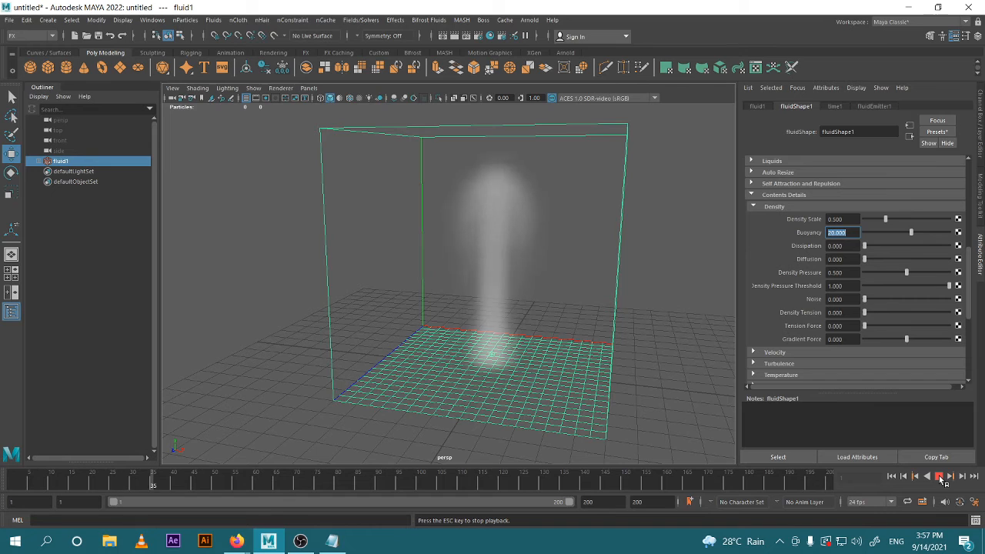
pyautogui.click(940, 478)
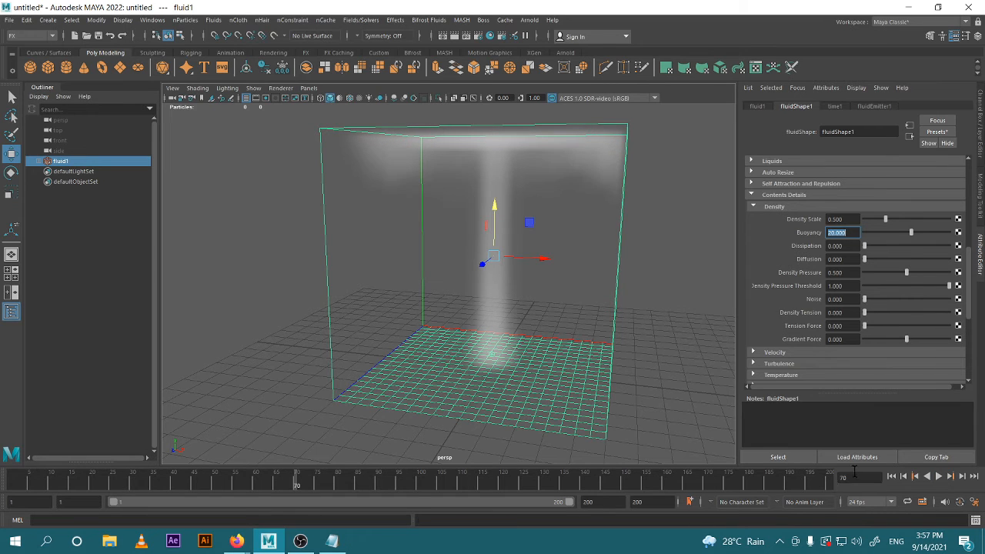
pyautogui.click(828, 326)
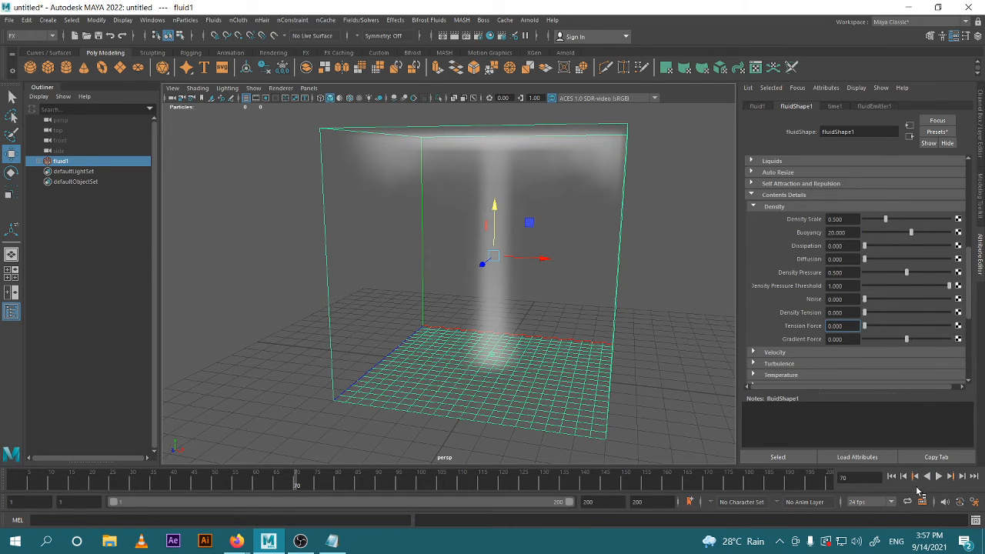
pyautogui.click(892, 476)
# - Set the density Noise to 0.5 and play the simulation to check the smoke
pyautogui.click(839, 313)
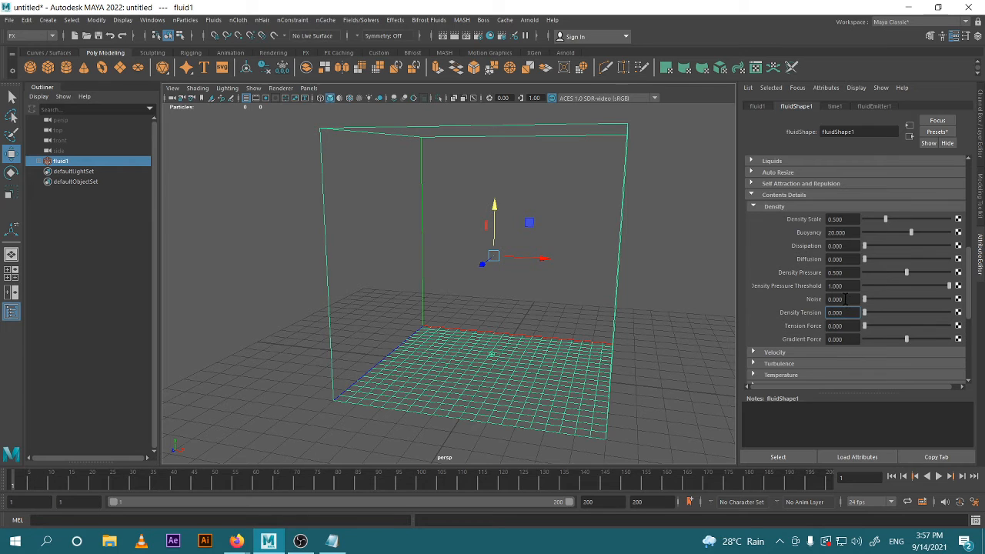
pyautogui.moveTo(846, 298); pyautogui.dragTo(816, 300)
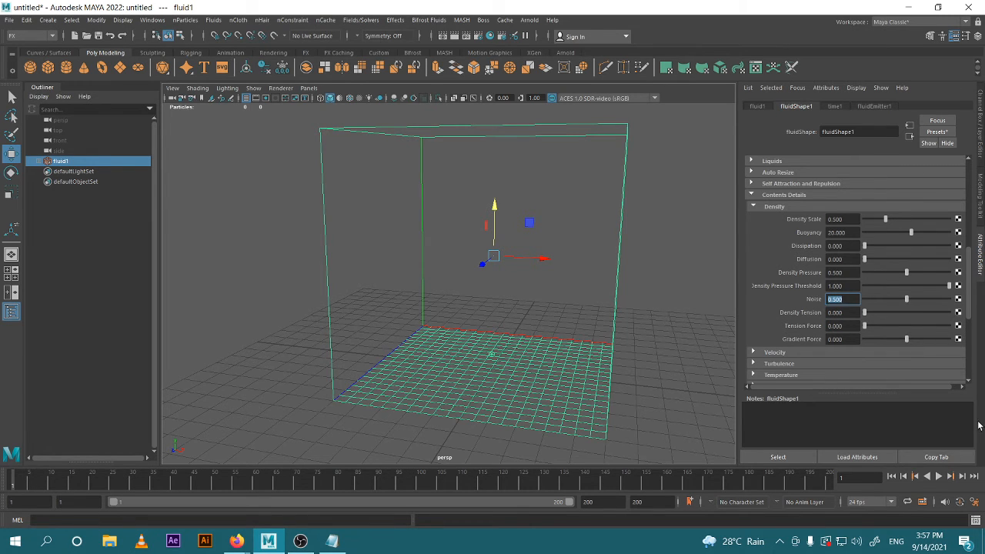
pyautogui.click(939, 479)
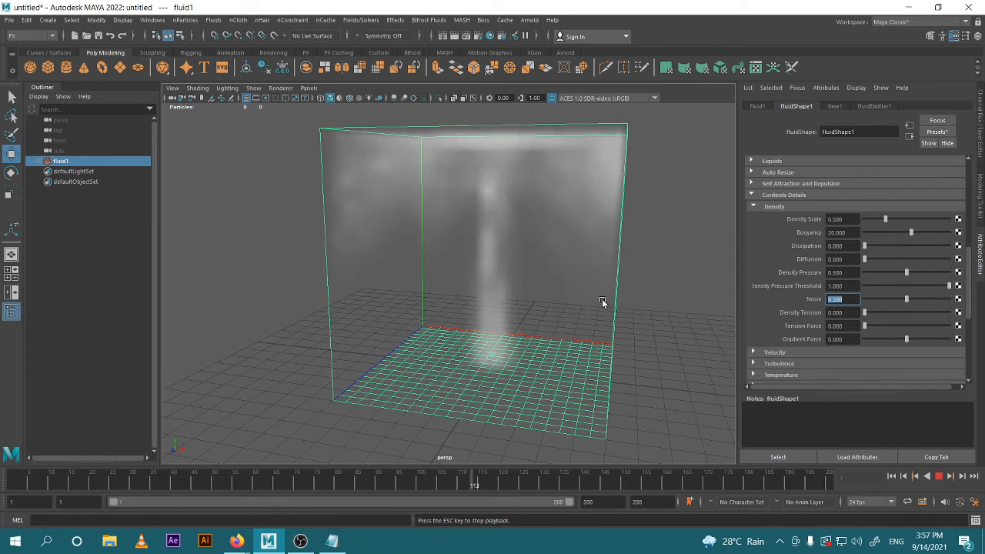
pyautogui.press('Escape')
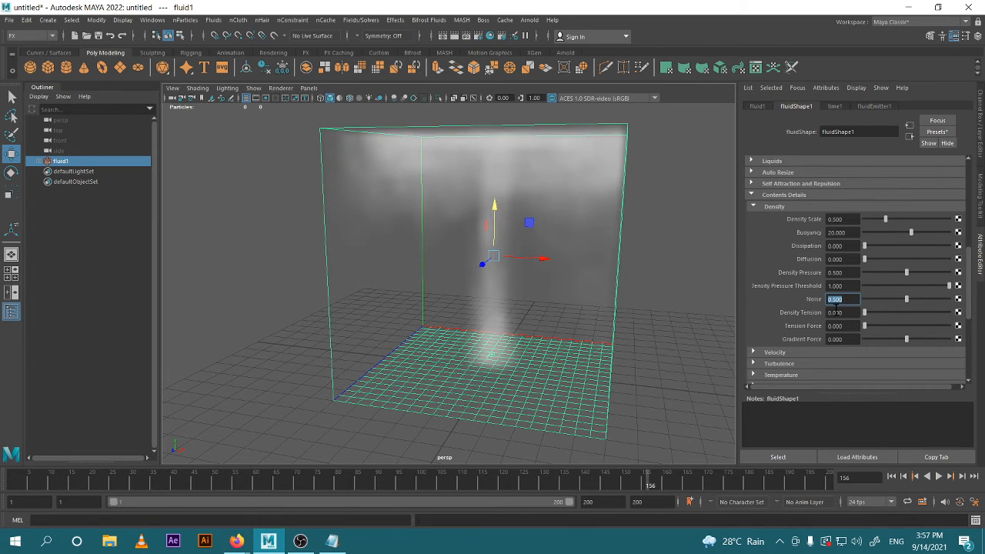
# - Set the density Noise to 0.2, replay the simulation from frame 1, and rewind
pyautogui.click(852, 302)
pyautogui.click(939, 477)
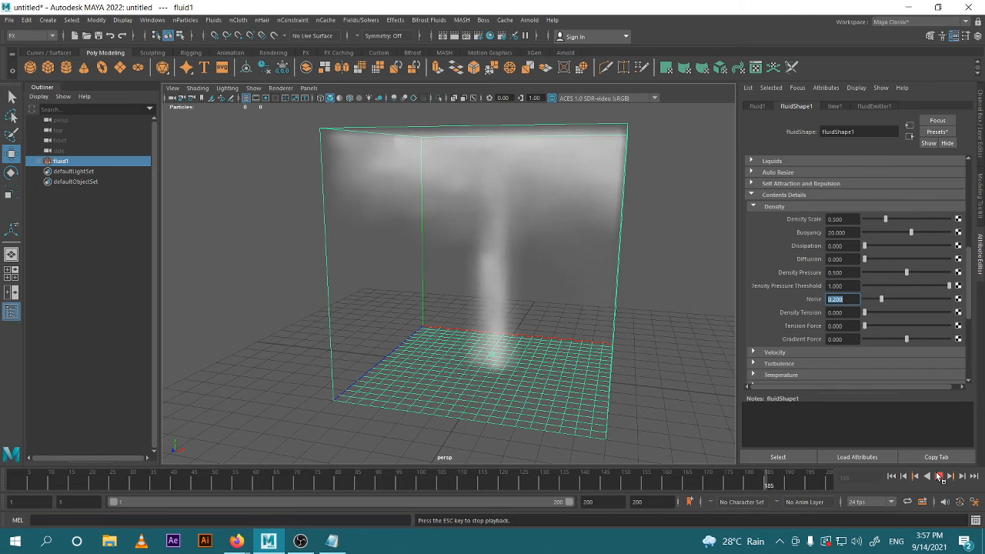
pyautogui.click(939, 476)
pyautogui.click(892, 476)
pyautogui.click(938, 476)
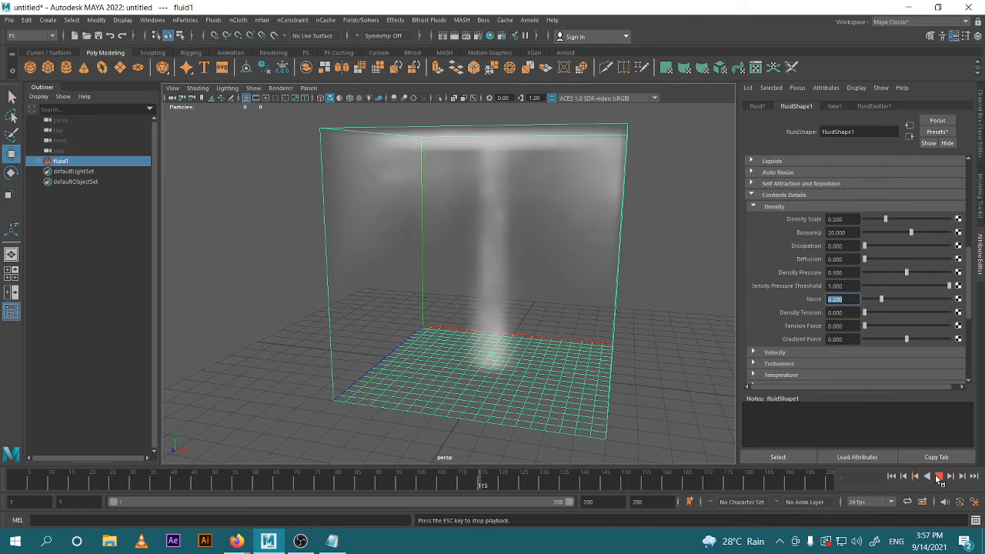
pyautogui.click(939, 476)
pyautogui.click(891, 476)
pyautogui.click(835, 313)
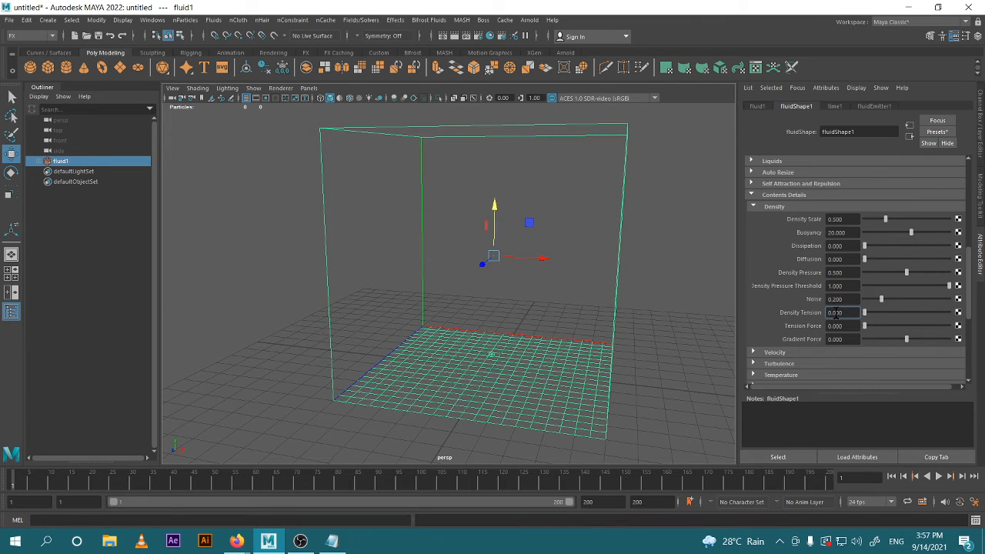
pyautogui.scroll(-2, 785, 309)
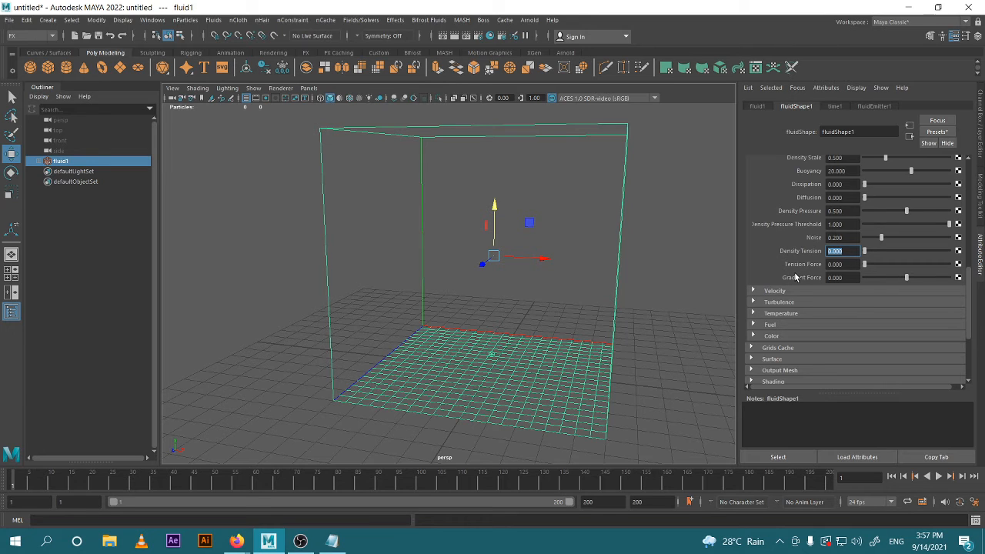
pyautogui.click(837, 266)
pyautogui.click(839, 252)
# - Expand the fluid's Velocity settings, set Swirl to 0.5, play the simulation, and return to frame 1
pyautogui.click(773, 292)
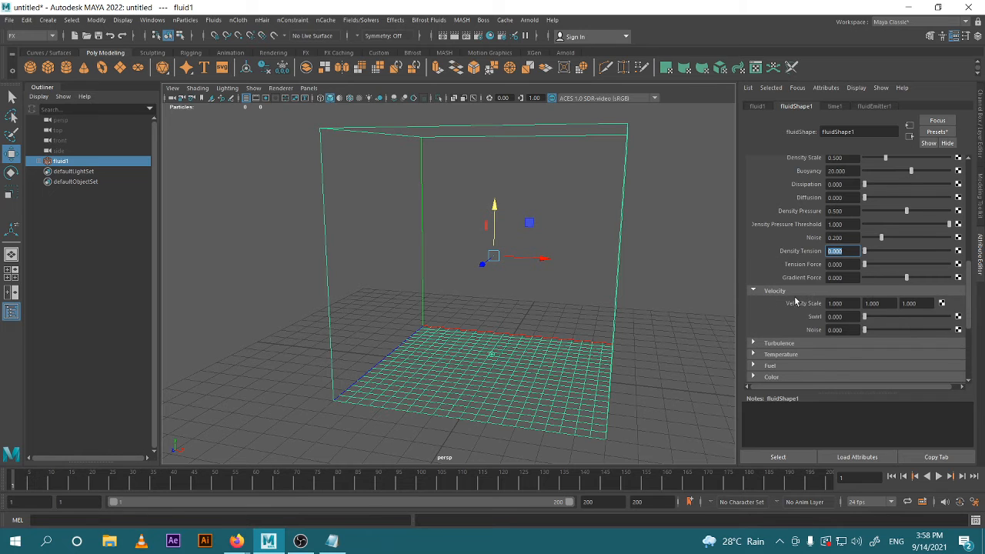
pyautogui.scroll(-2, 766, 256)
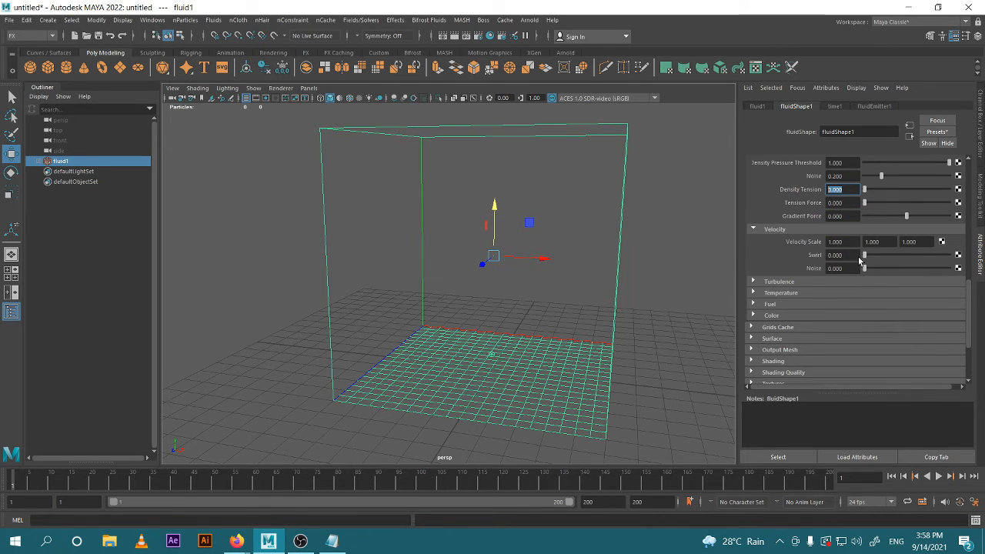
pyautogui.click(847, 256)
pyautogui.write('0.')
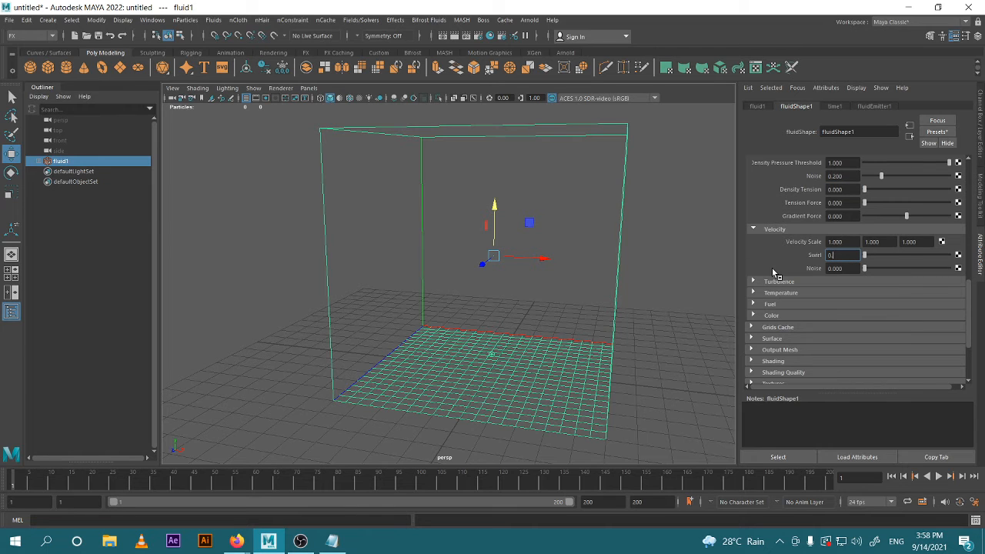
pyautogui.write('5')
pyautogui.press('Return')
pyautogui.click(938, 476)
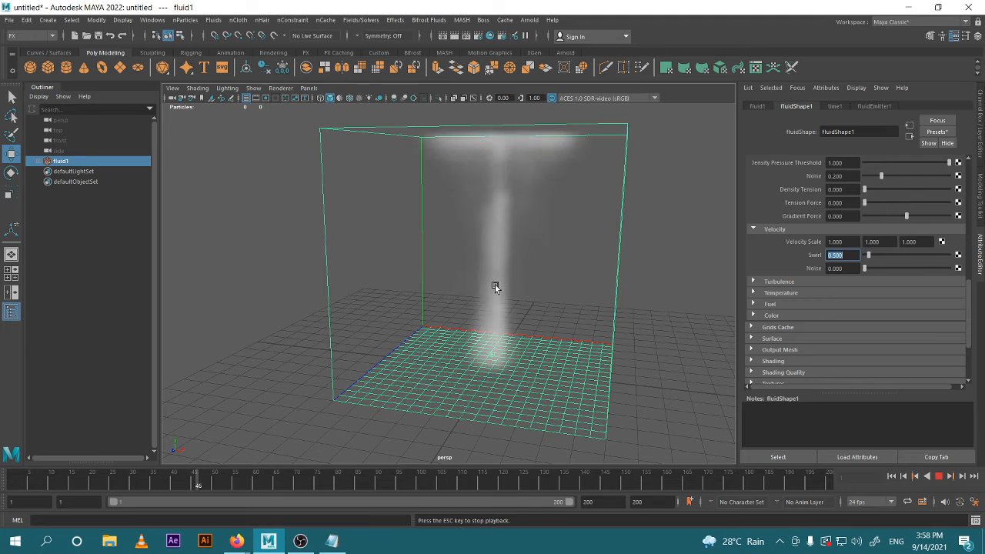
pyautogui.scroll(2, 523, 269)
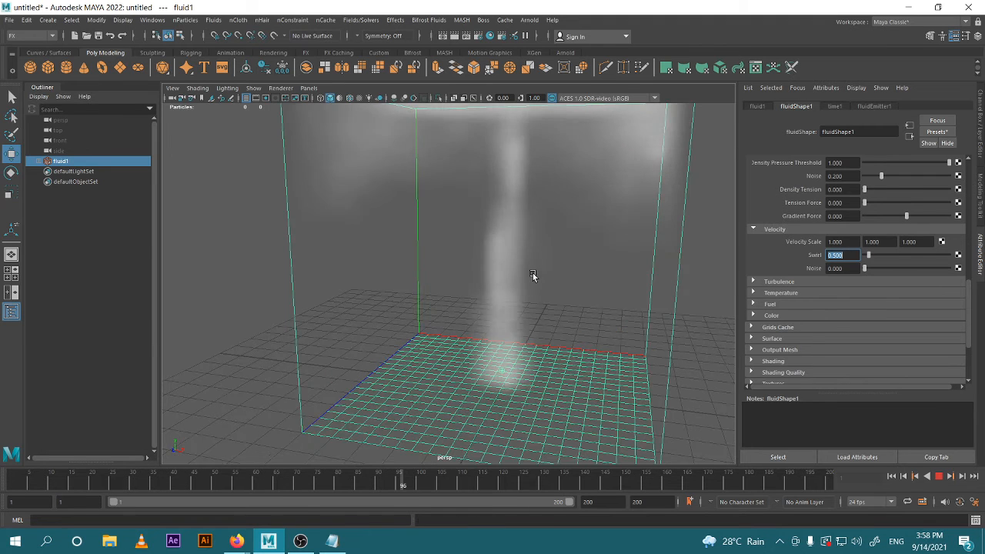
pyautogui.press('Escape')
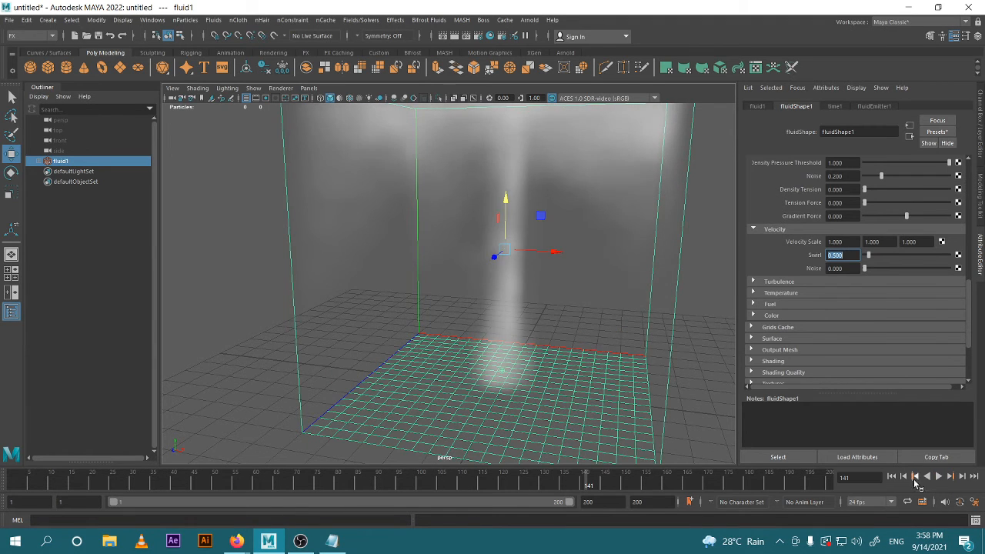
pyautogui.click(915, 476)
# - Set the container's Base Resolution to 40, play the simulation from frame 1, and rewind
pyautogui.scroll(10, 851, 178)
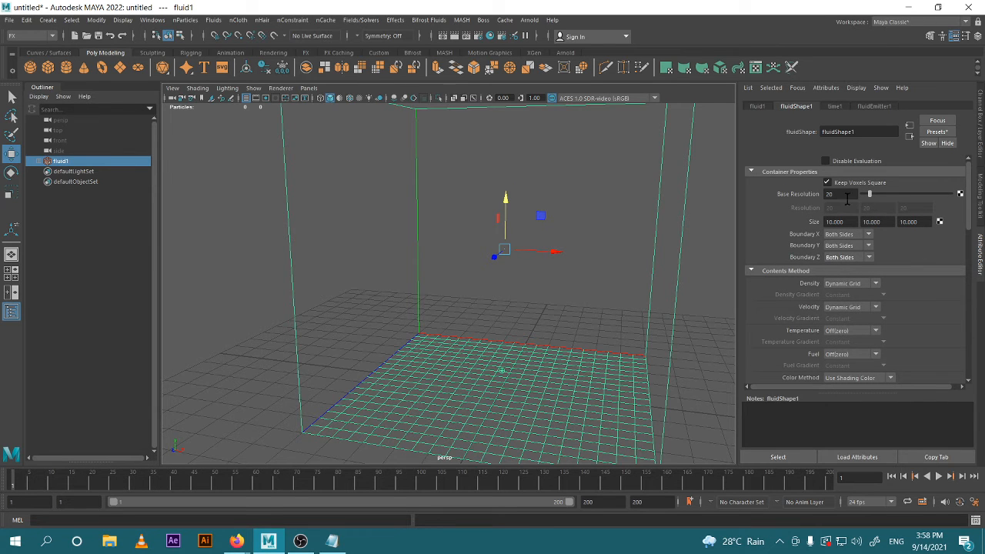
pyautogui.doubleClick(846, 197)
pyautogui.press('Return')
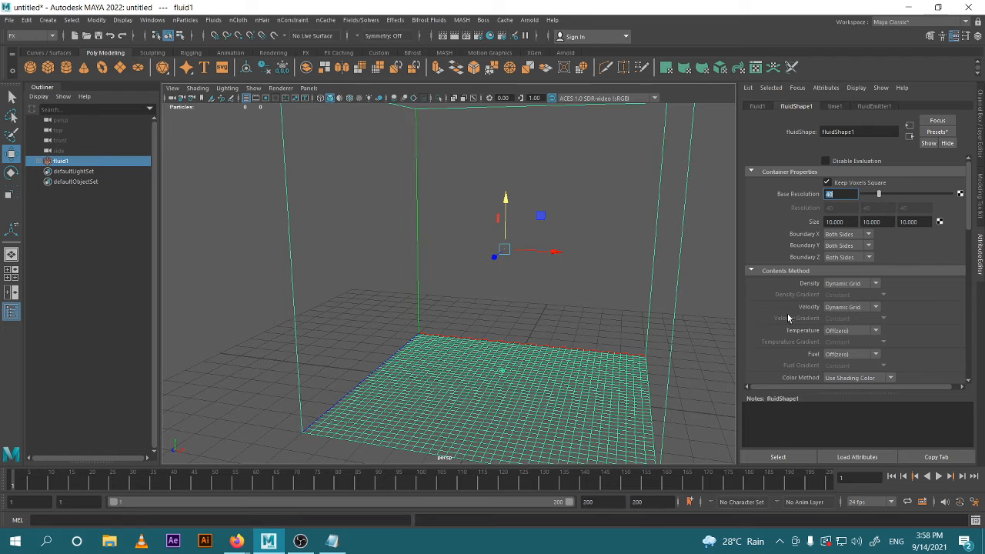
pyautogui.click(936, 476)
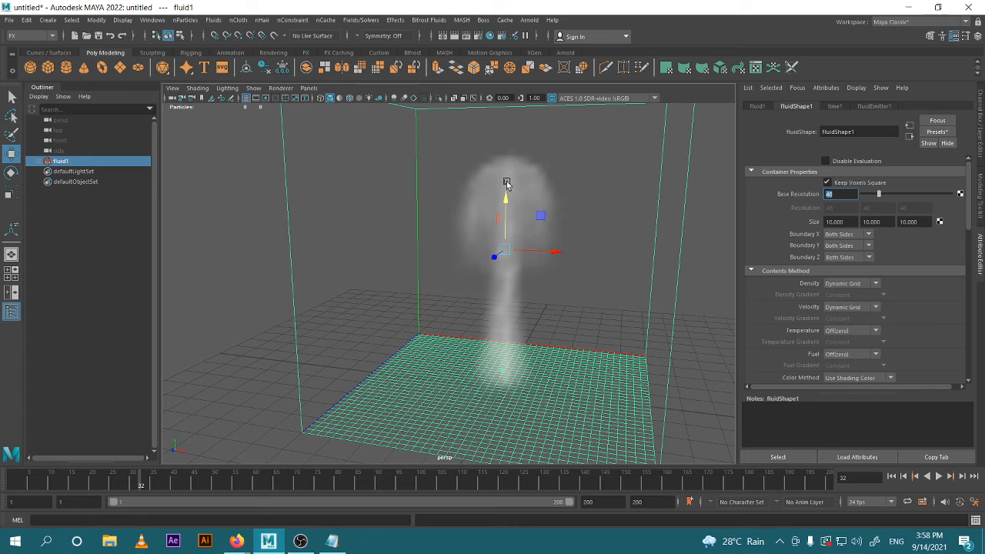
pyautogui.click(891, 476)
pyautogui.click(938, 476)
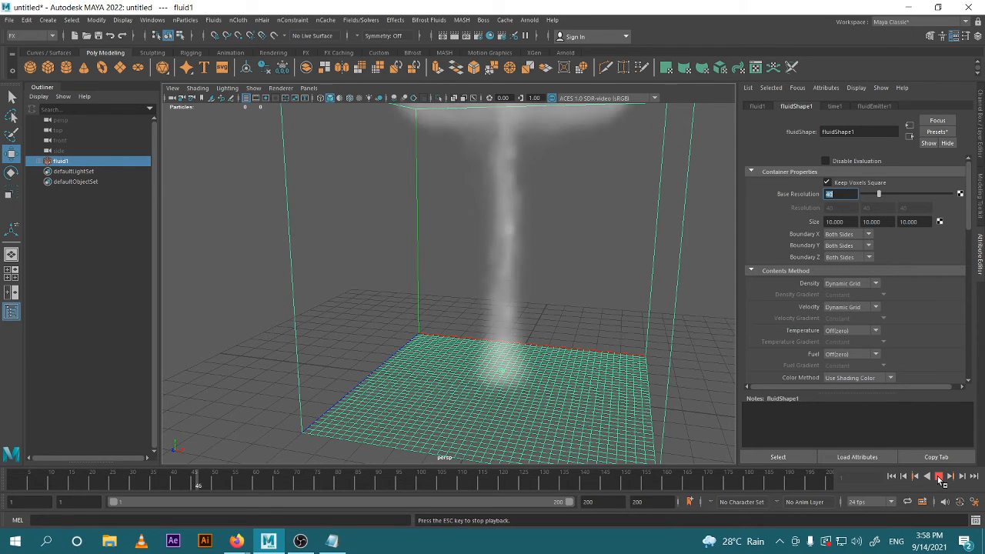
pyautogui.scroll(-3, 616, 277)
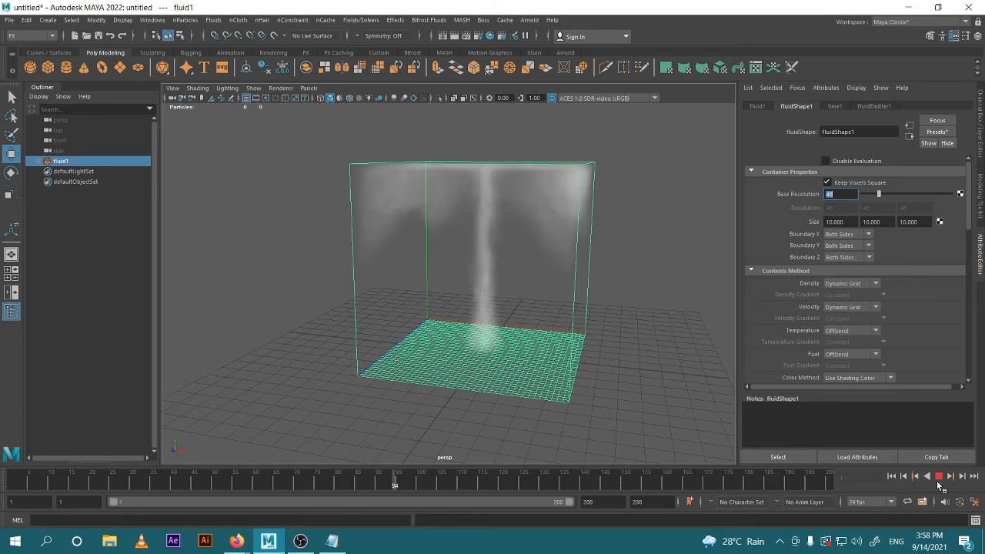
pyautogui.click(939, 478)
pyautogui.scroll(-3, 642, 350)
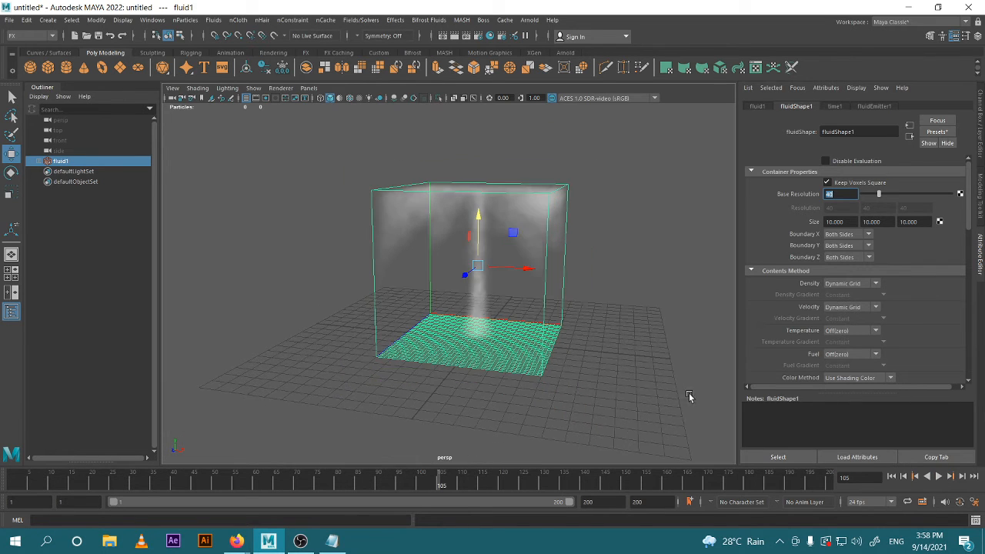
pyautogui.click(893, 477)
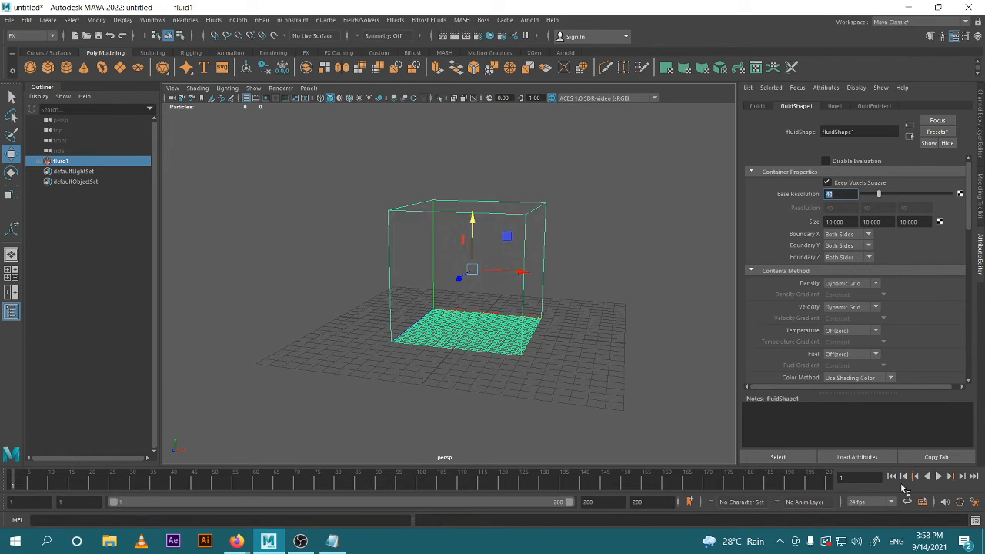
# - Deselect the fluid container and play the simulation twice from frame 1 to examine the smoke
pyautogui.click(677, 413)
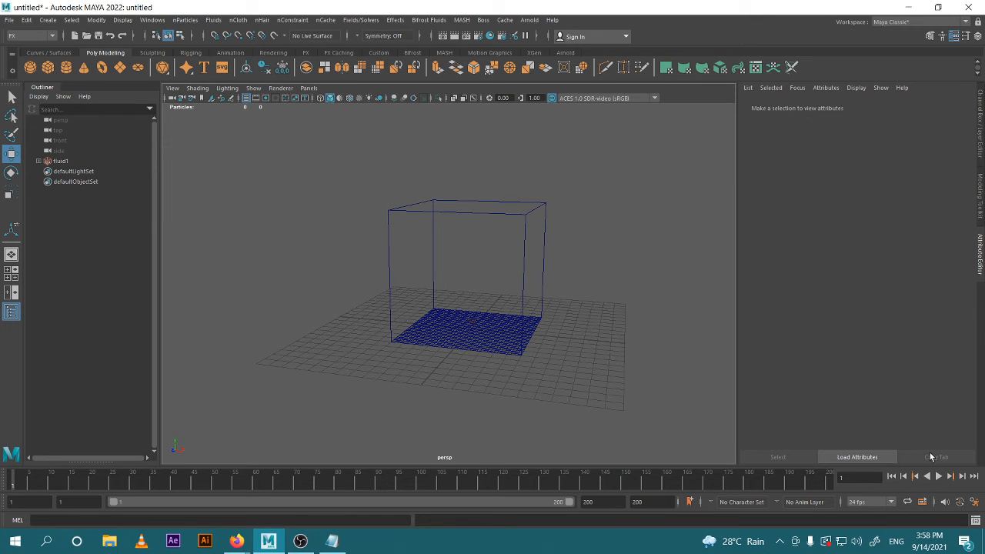
pyautogui.click(939, 476)
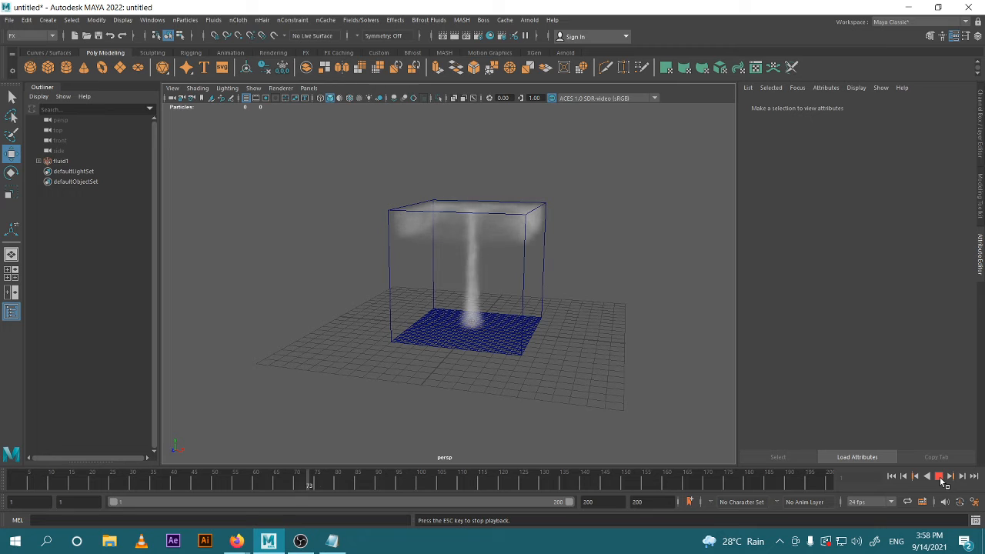
pyautogui.click(940, 477)
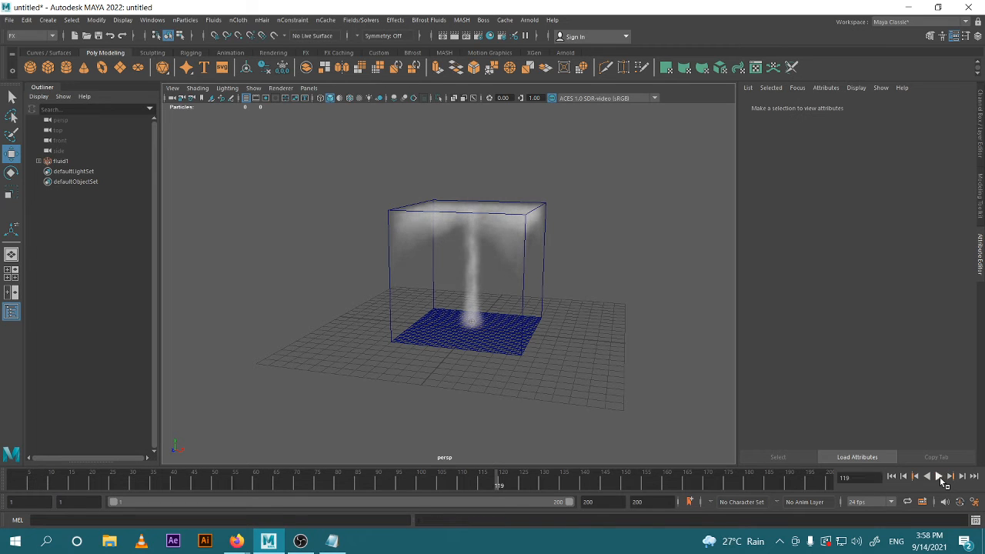
pyautogui.click(891, 476)
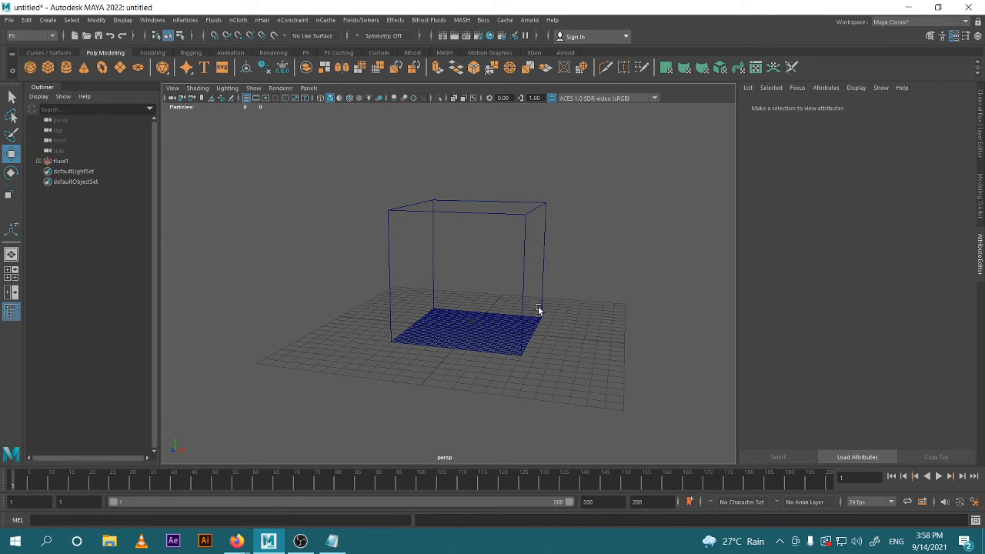
pyautogui.click(939, 476)
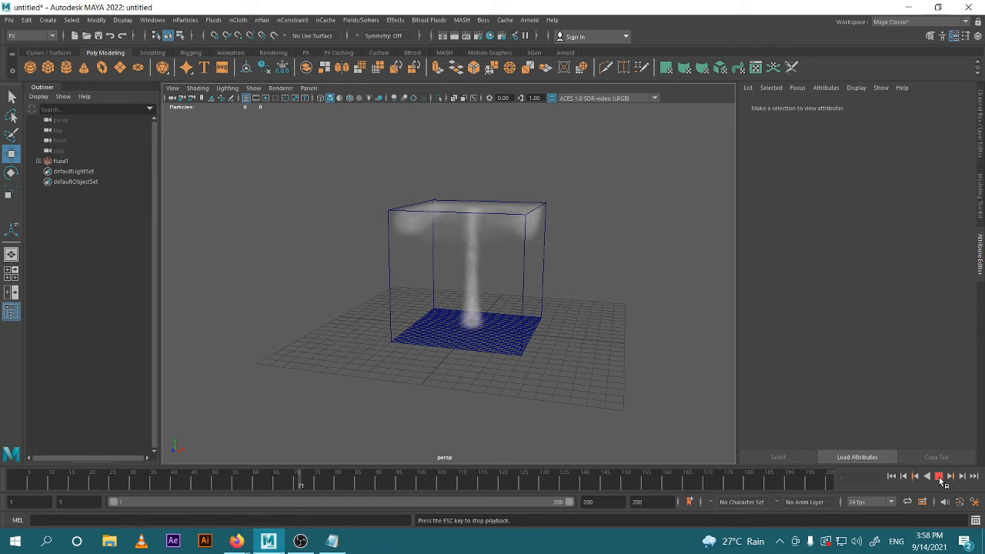
pyautogui.click(939, 478)
# - Select the fluid container, set its velocity Swirl to 5, play the deselected simulation from frame 1, and rewind
pyautogui.click(543, 305)
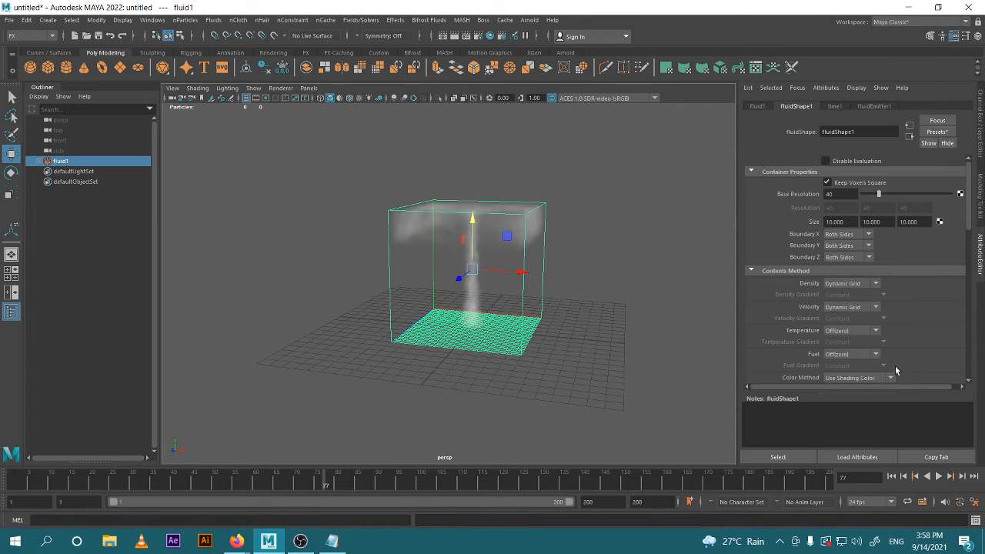
pyautogui.scroll(-10, 893, 287)
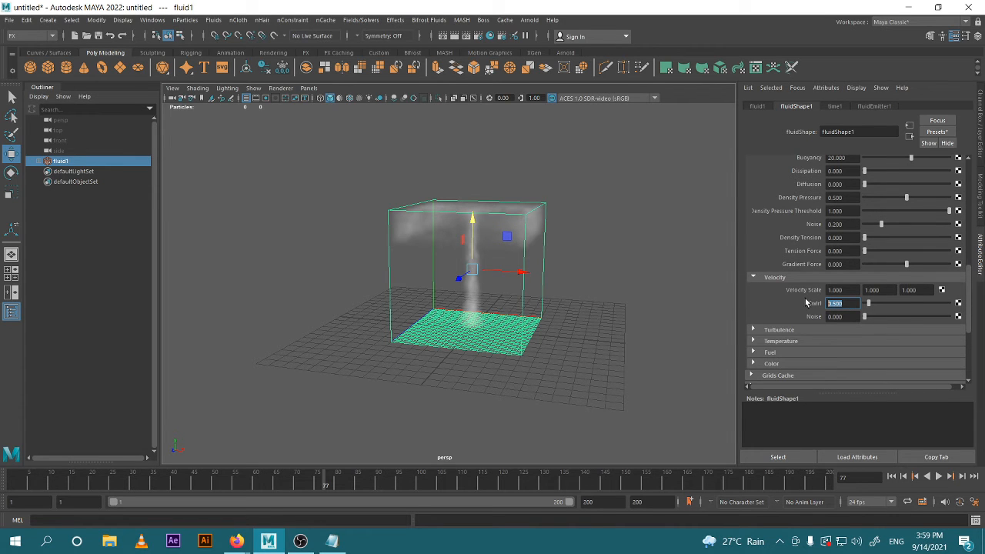
pyautogui.write('5')
pyautogui.press('Return')
pyautogui.click(891, 476)
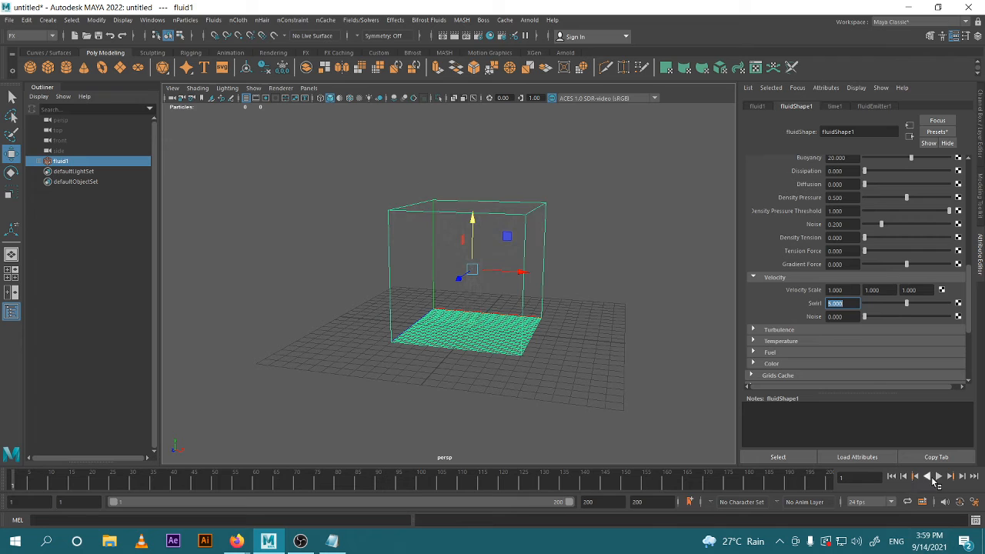
pyautogui.click(939, 476)
pyautogui.click(651, 374)
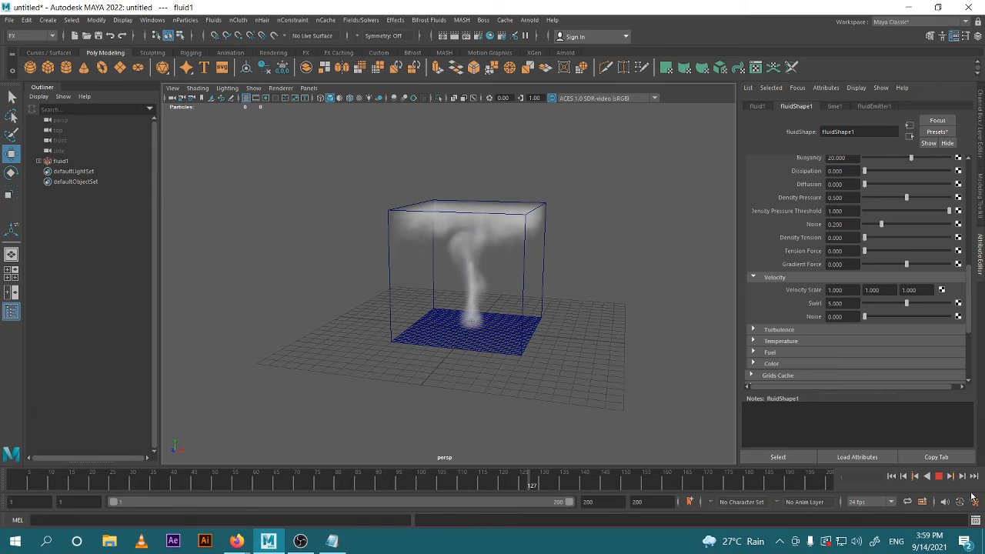
pyautogui.click(939, 476)
pyautogui.click(892, 477)
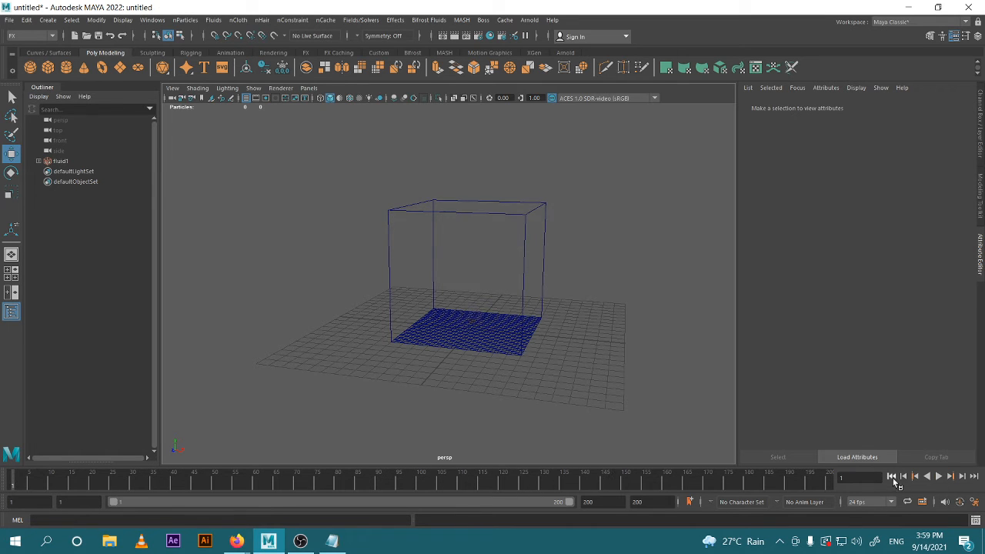
# - Select the fluid container, expand its Turbulence settings, and set the turbulence Strength to 0.5
pyautogui.click(521, 275)
pyautogui.click(835, 317)
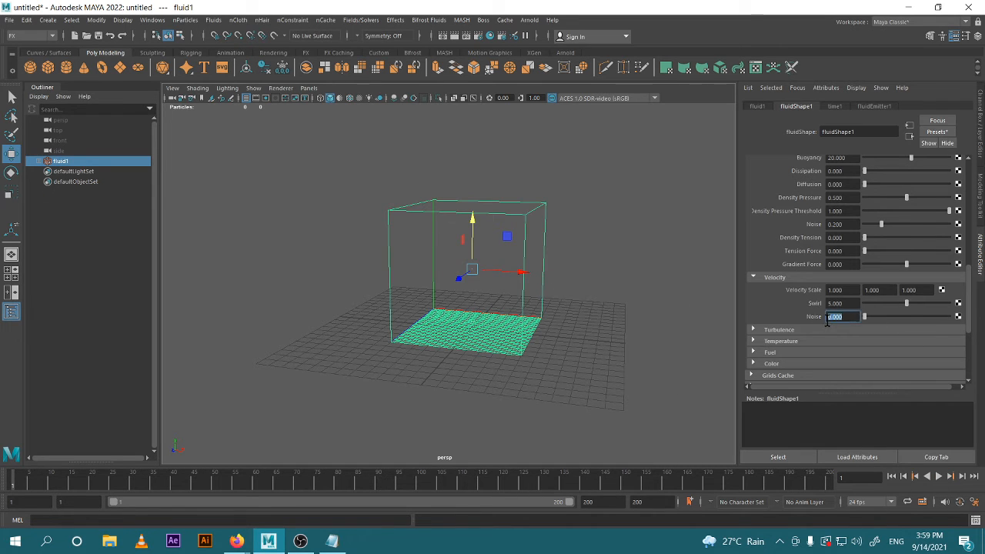
pyautogui.scroll(-2, 835, 344)
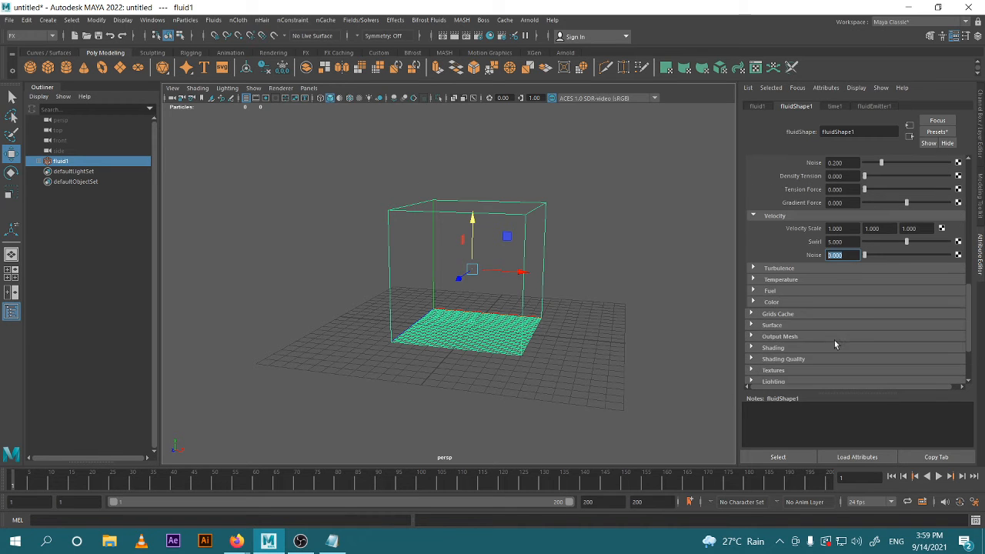
pyautogui.click(774, 269)
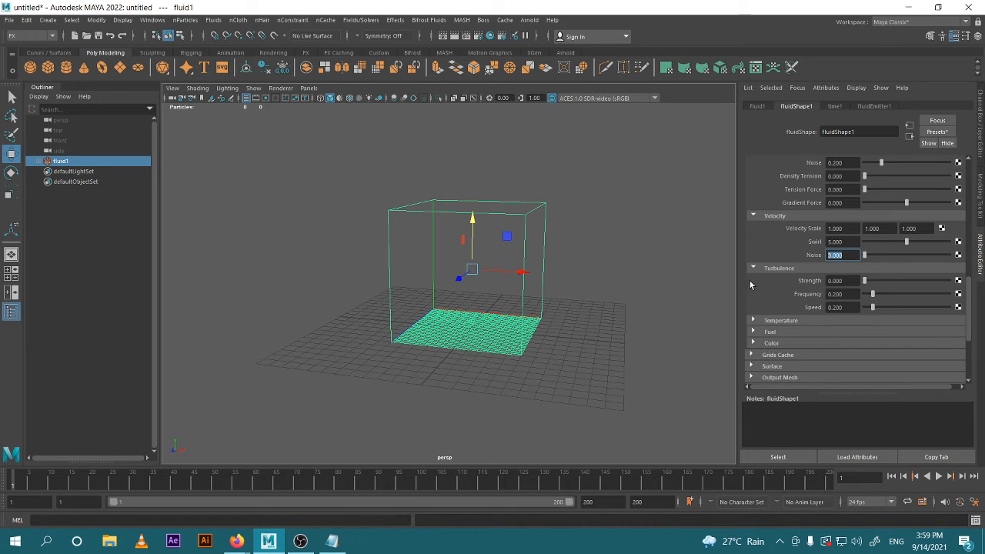
pyautogui.click(840, 281)
pyautogui.write('0.5')
pyautogui.press('Return')
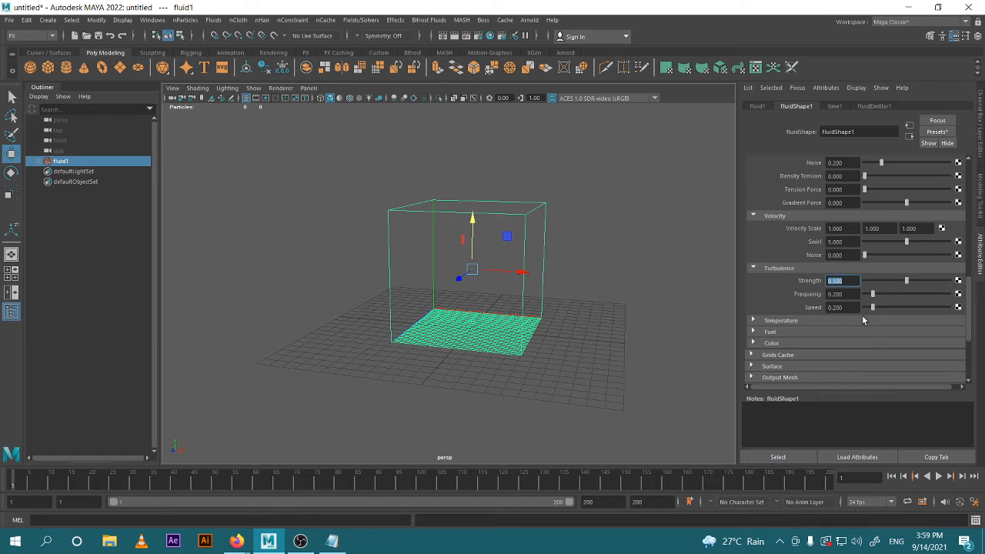
# - Play the simulation with the container deselected to examine the turbulence, stop it, and reselect the container
pyautogui.click(938, 477)
pyautogui.click(682, 419)
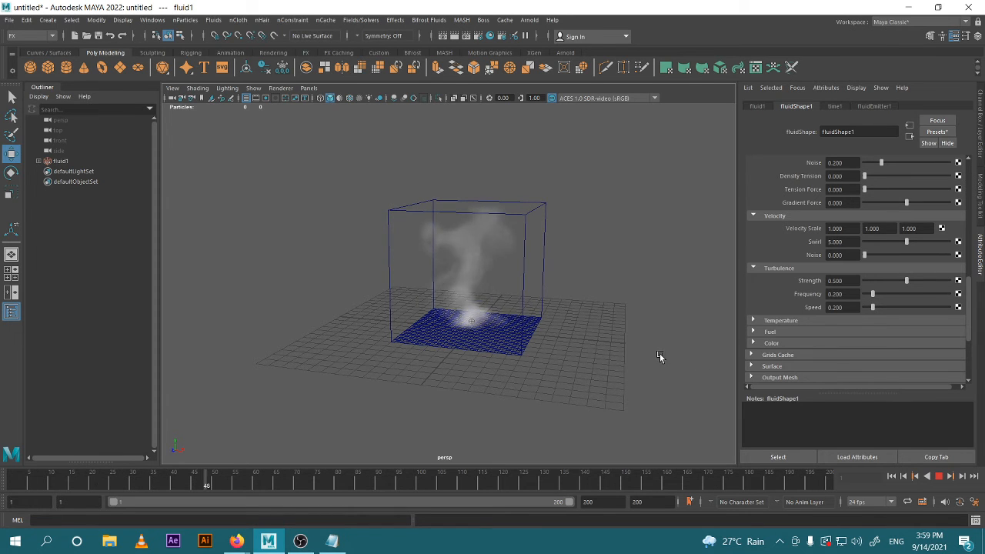
pyautogui.click(941, 478)
pyautogui.click(546, 277)
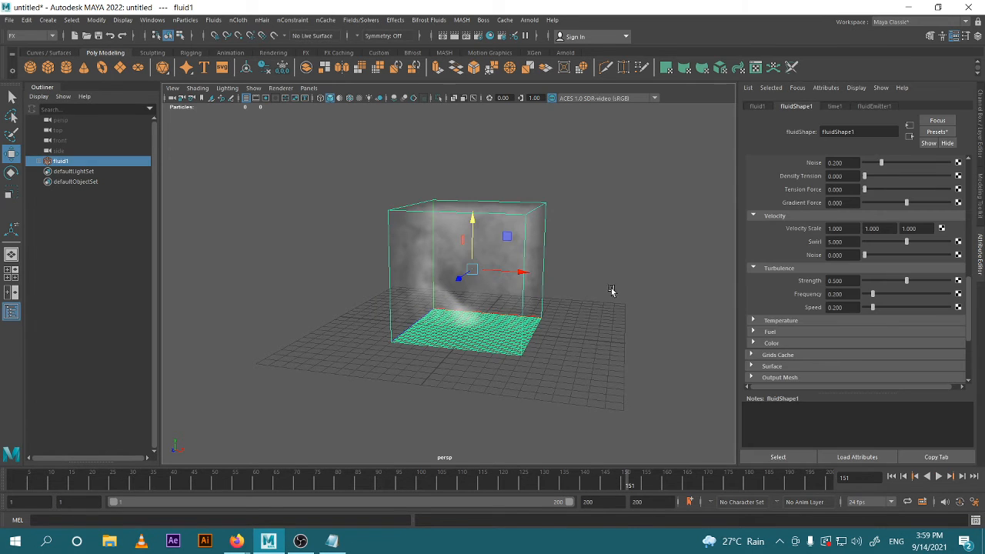
# - Set the fluid's turbulence Strength to 0.2 and its Frequency to 1
pyautogui.click(850, 294)
pyautogui.doubleClick(852, 280)
pyautogui.press('Tab')
pyautogui.write('1')
pyautogui.press('Return')
# - Play the simulation from the start with the container deselected, stop it, and return to frame 1
pyautogui.click(904, 476)
pyautogui.click(939, 476)
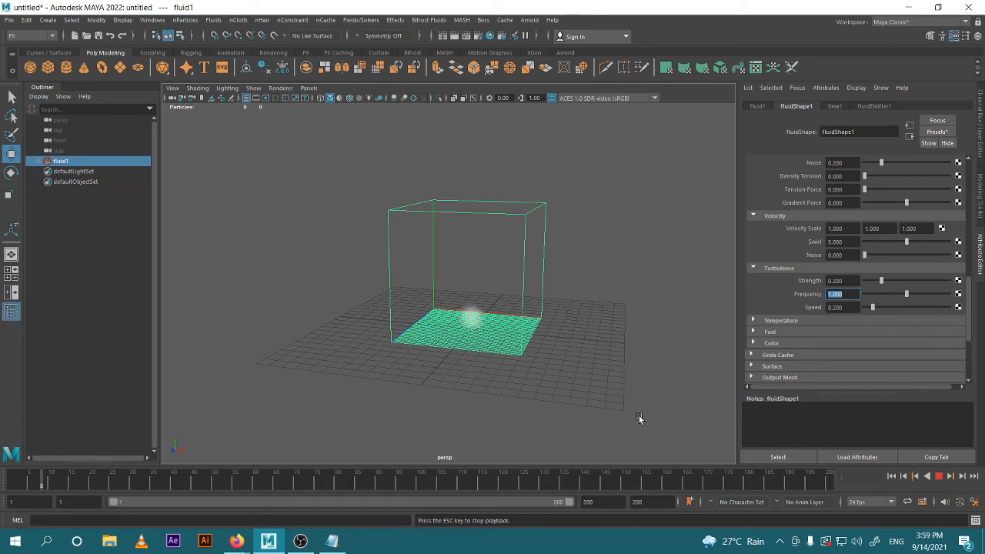
pyautogui.click(642, 420)
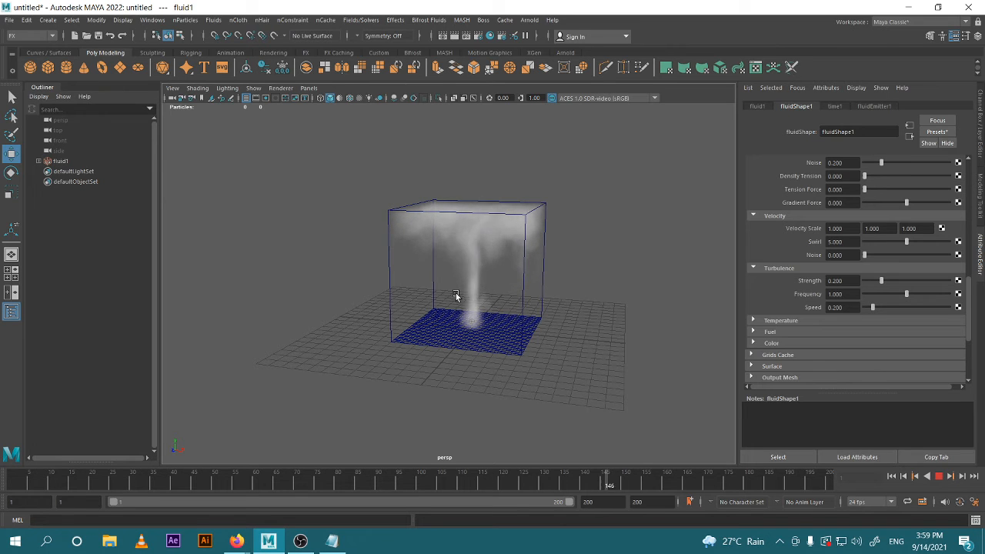
pyautogui.click(938, 477)
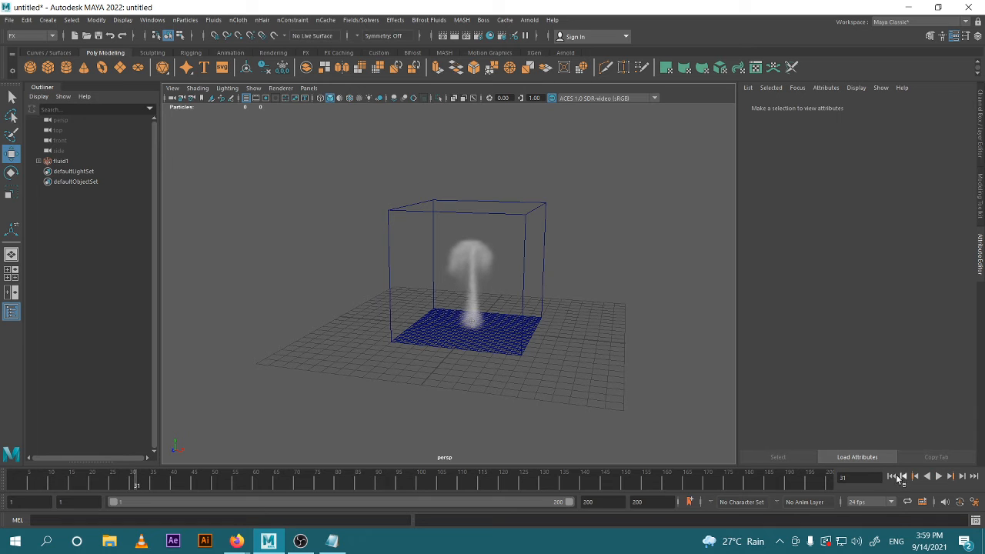
pyautogui.click(892, 476)
# - Select the fluid container, expand its Temperature settings, and check the Temperature and Fuel options under Contents Method
pyautogui.click(541, 314)
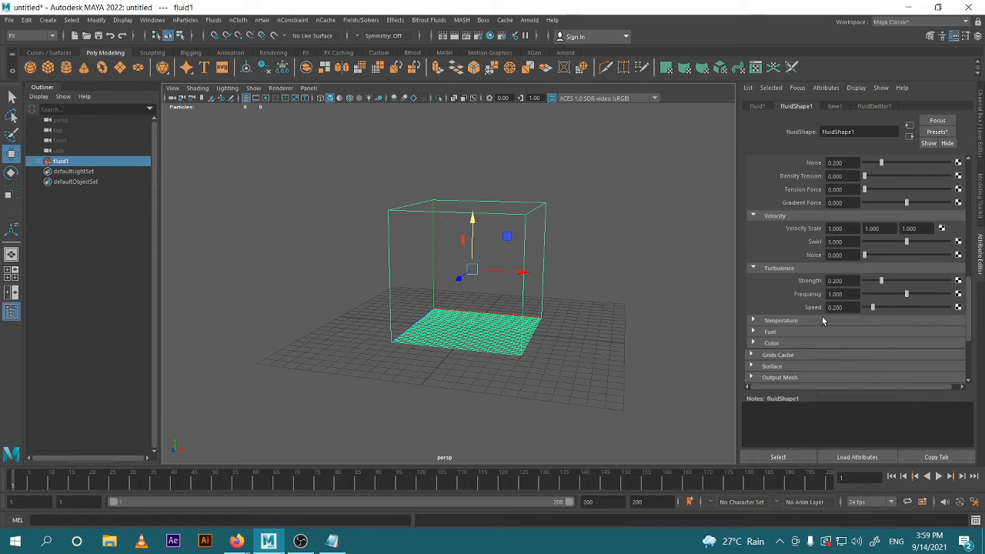
pyautogui.scroll(-2, 822, 317)
pyautogui.click(798, 258)
pyautogui.scroll(-1, 845, 286)
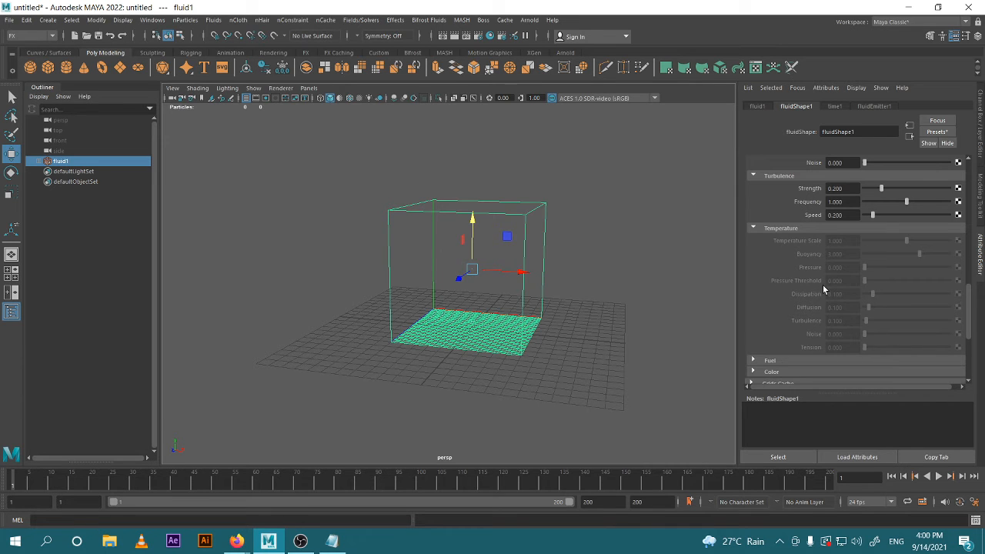
pyautogui.scroll(10, 823, 284)
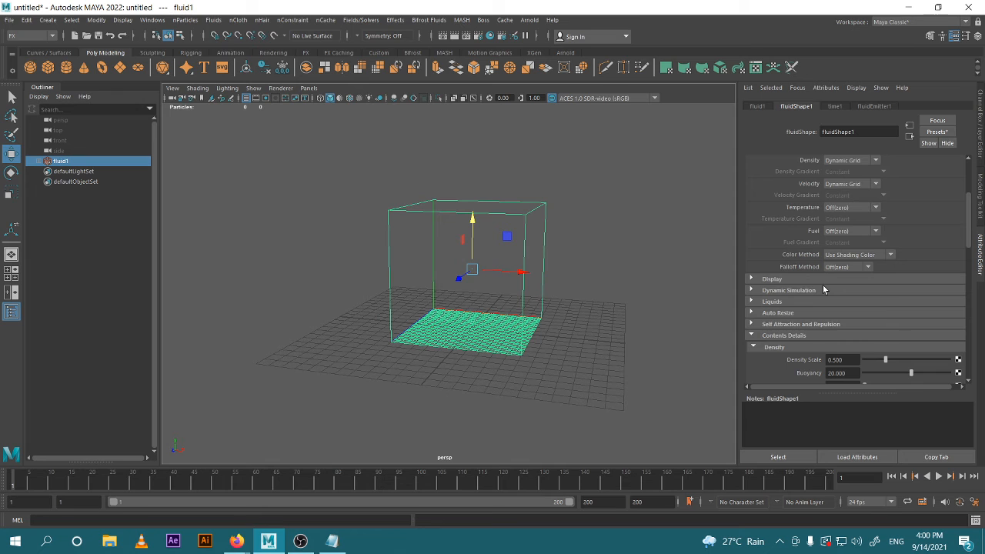
pyautogui.scroll(3, 823, 289)
pyautogui.scroll(-8, 822, 285)
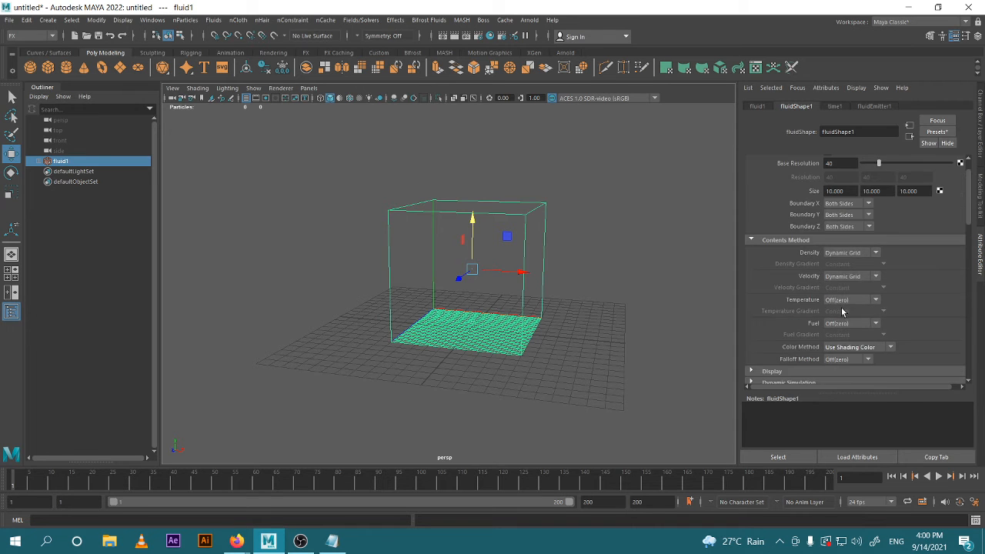
pyautogui.scroll(-3, 835, 293)
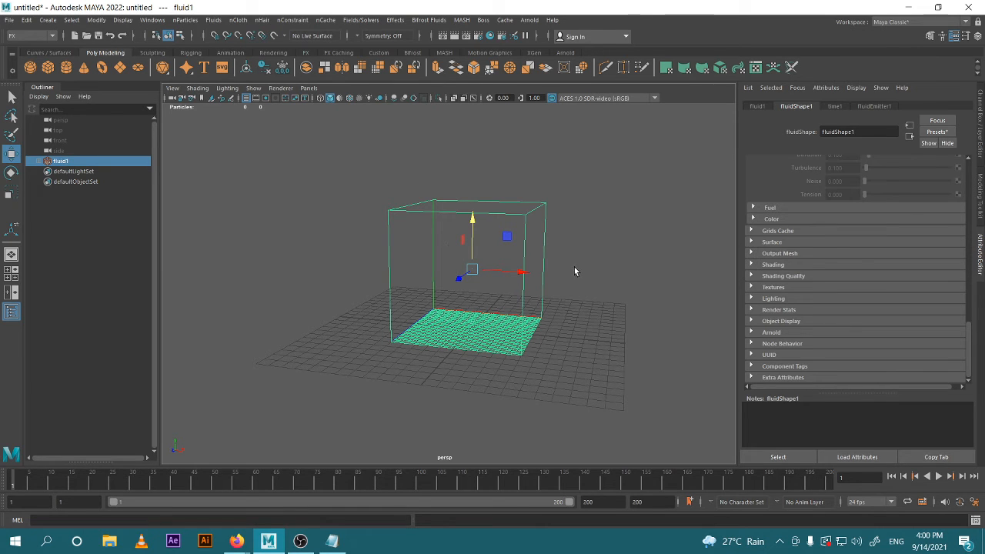
# - Expand the fluid's Shading settings, review the Color and Incandescence ramps, and play the simulation to about frame 119
pyautogui.click(774, 265)
pyautogui.scroll(-2, 788, 201)
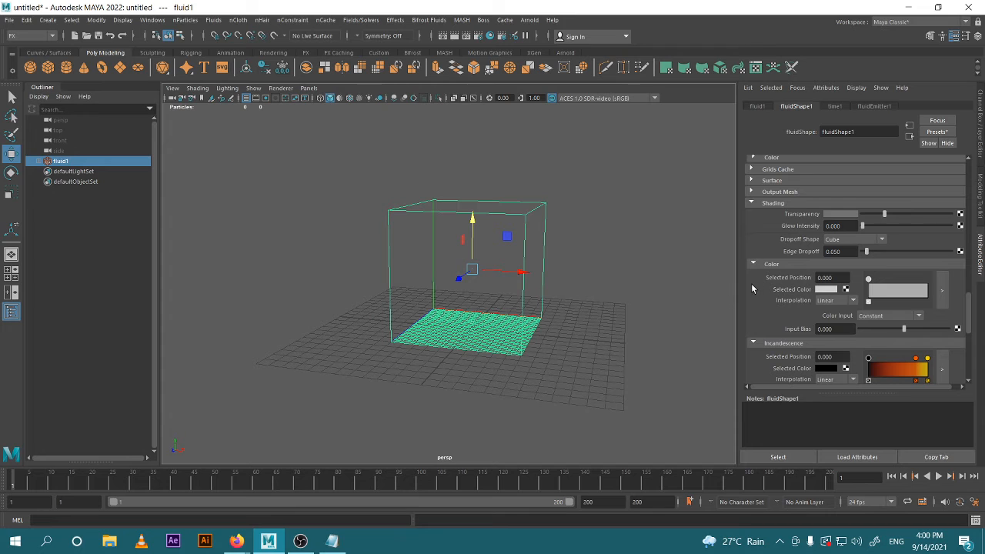
pyautogui.scroll(-3, 814, 280)
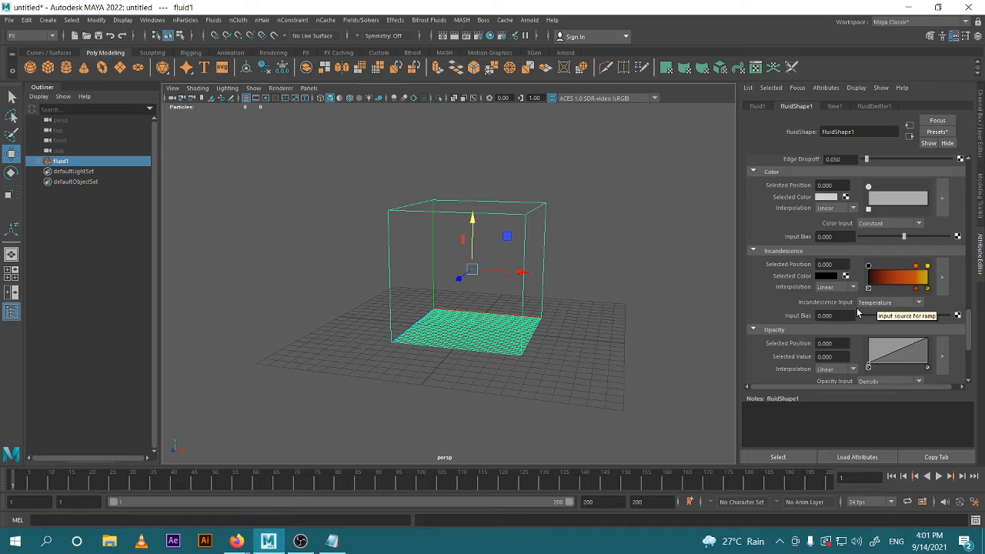
pyautogui.click(940, 477)
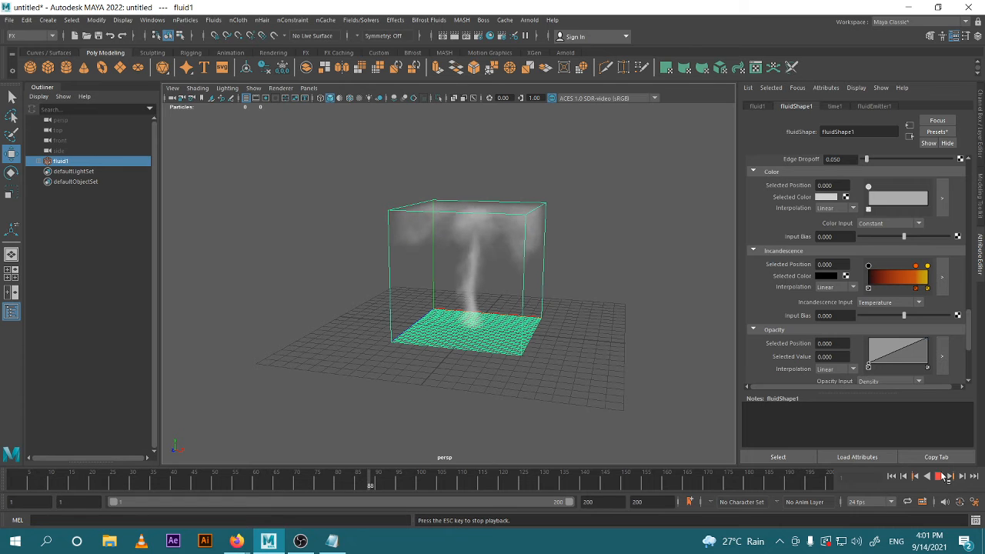
pyautogui.click(942, 477)
pyautogui.scroll(2, 628, 341)
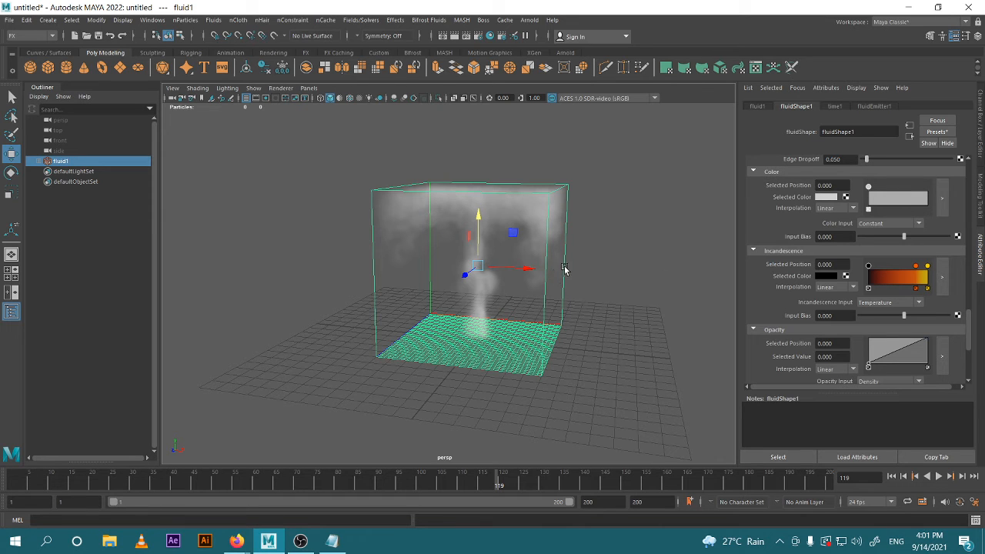
# - Set the Incandescence Input to Density with Linear interpolation, and replay the simulation from frame 1 to about frame 50
pyautogui.click(923, 306)
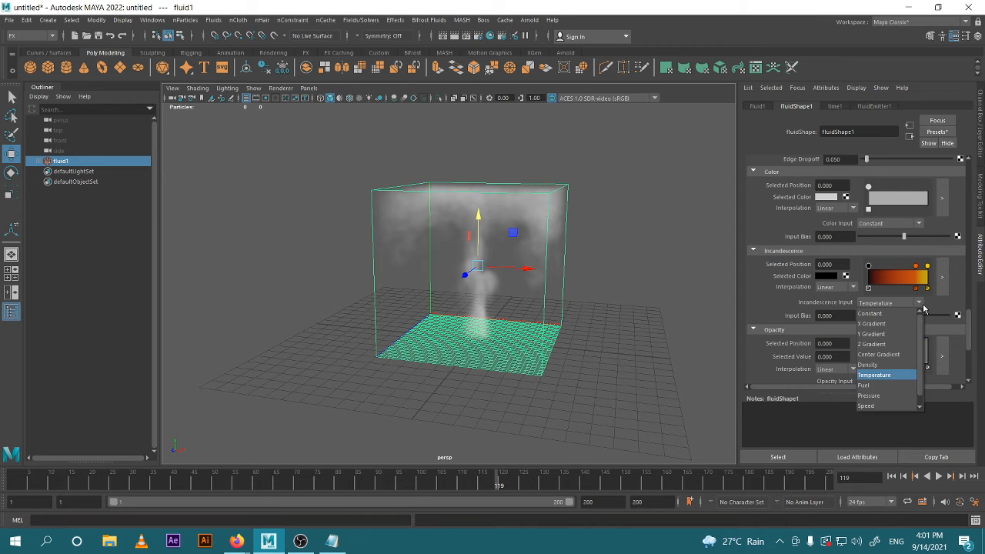
pyautogui.click(896, 365)
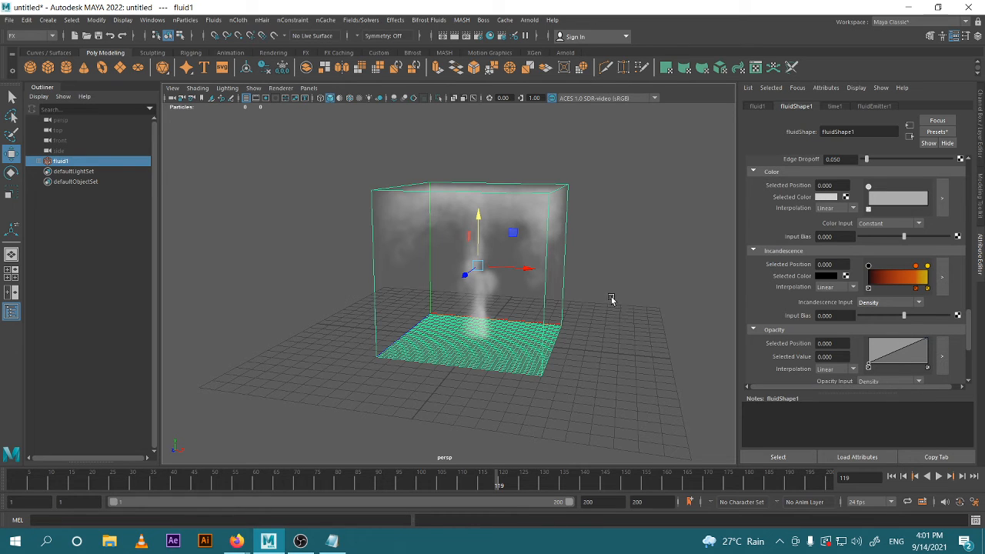
pyautogui.click(853, 288)
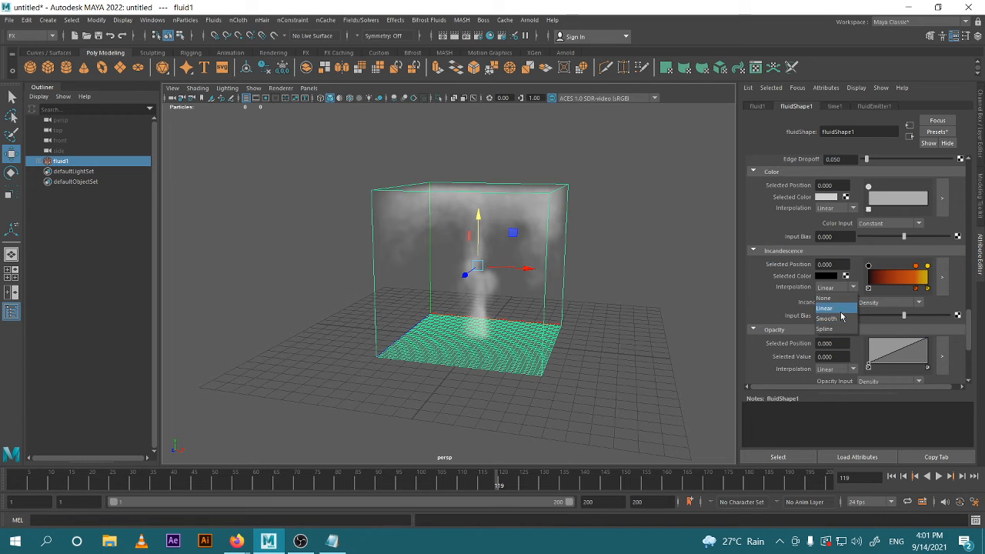
pyautogui.click(847, 308)
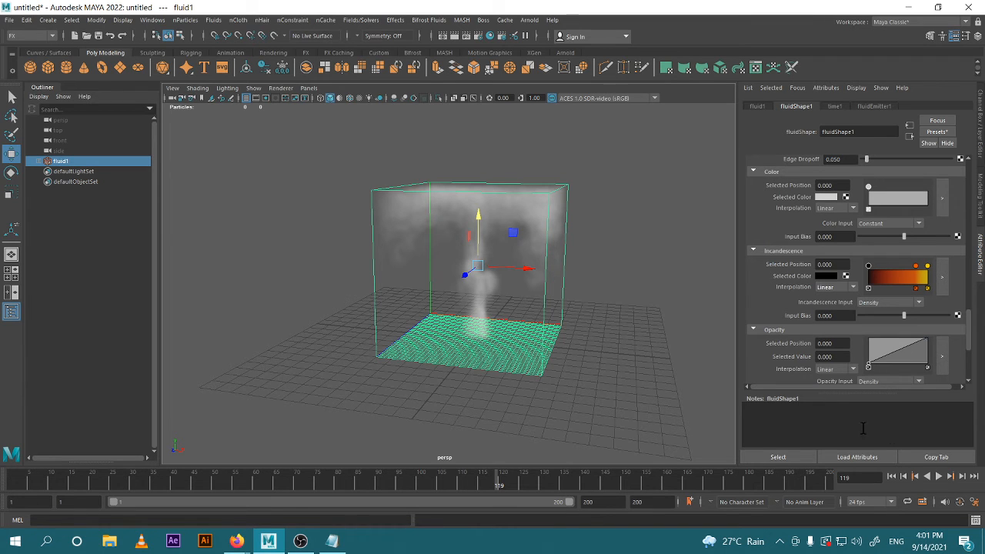
pyautogui.click(892, 476)
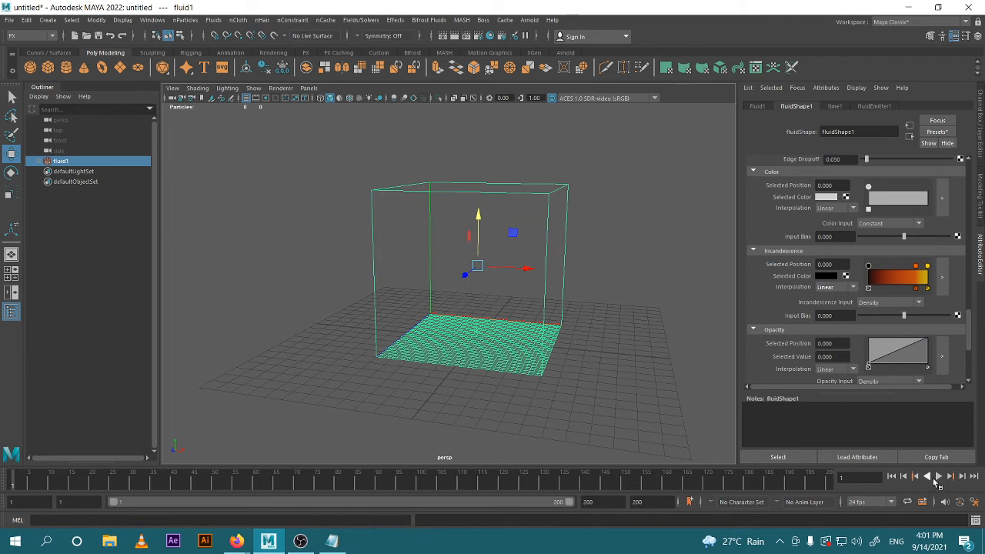
pyautogui.click(937, 476)
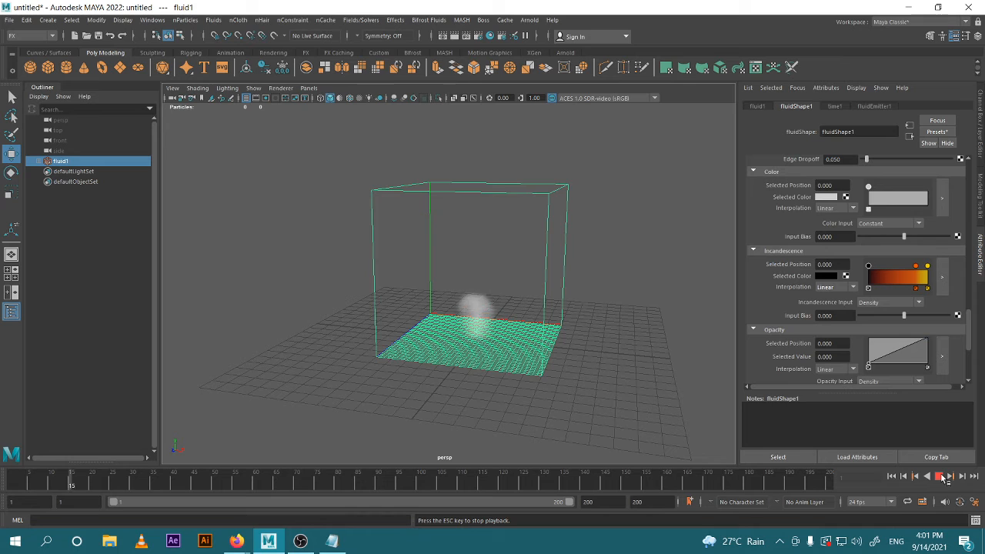
pyautogui.click(940, 476)
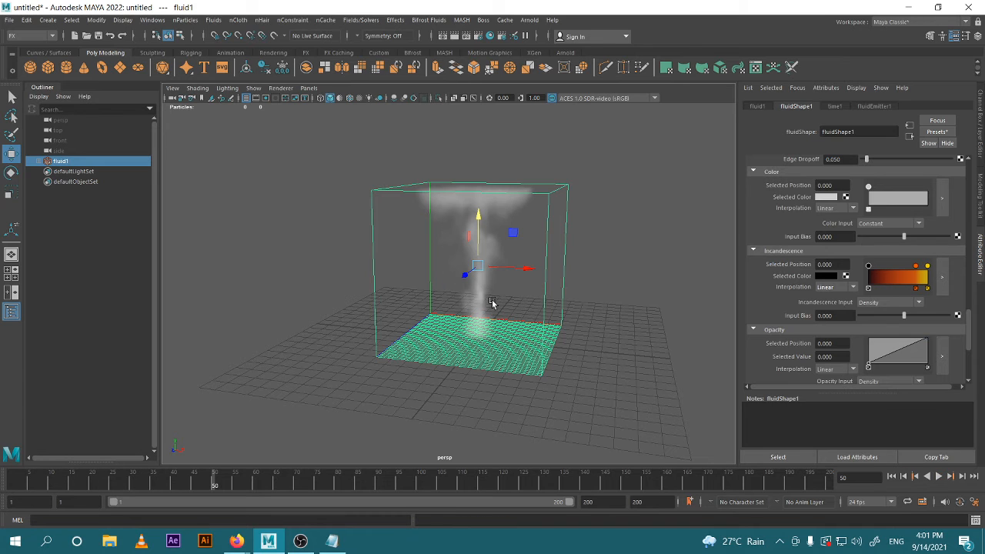
# - Set the shading Color Input to Density and change the color ramp's selected color to dark orange-brown
pyautogui.click(919, 225)
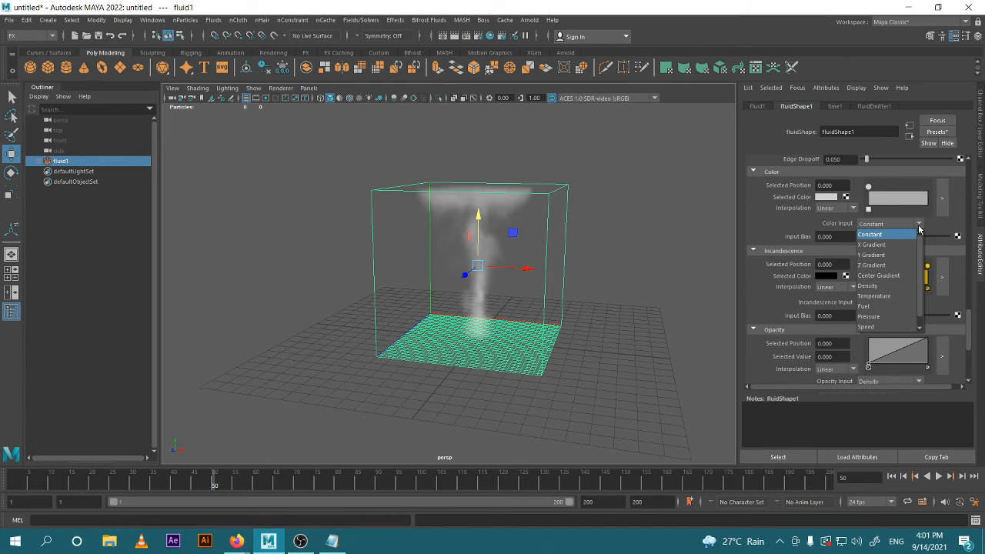
pyautogui.click(886, 290)
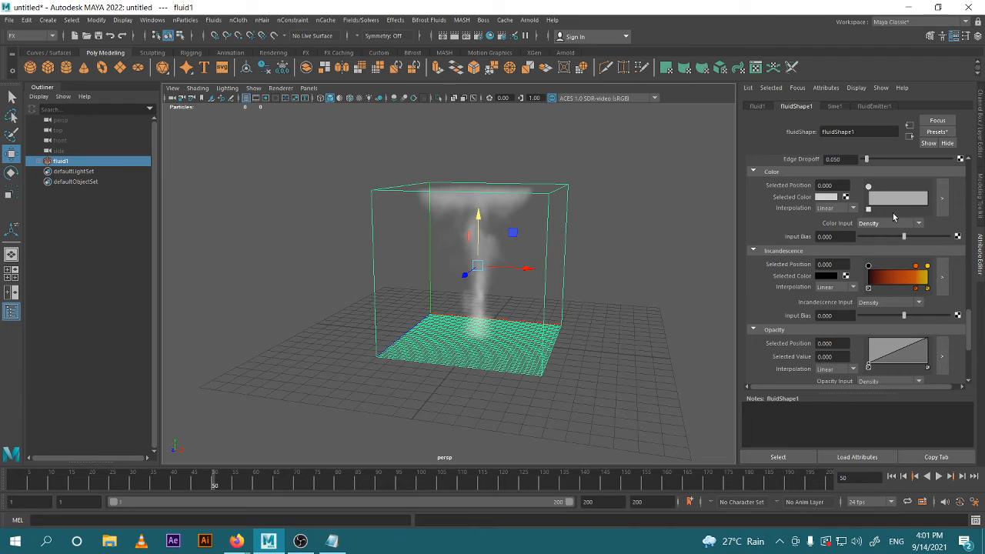
pyautogui.scroll(1, 909, 204)
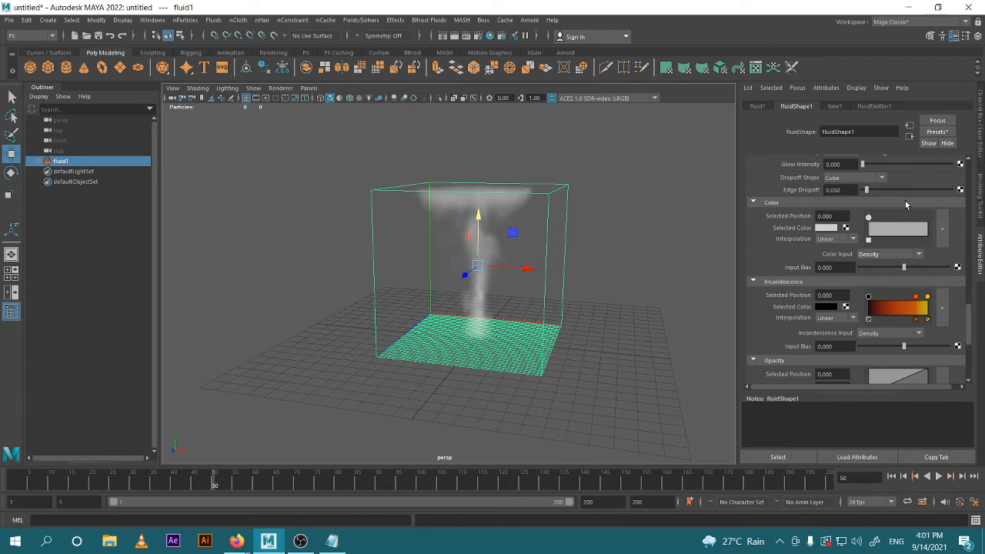
pyautogui.click(828, 227)
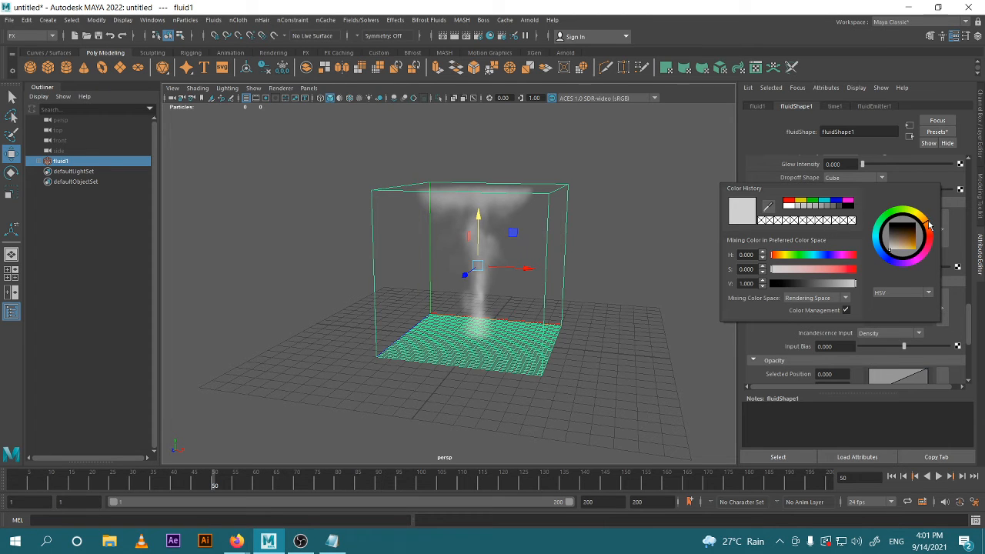
pyautogui.moveTo(901, 241); pyautogui.dragTo(906, 237)
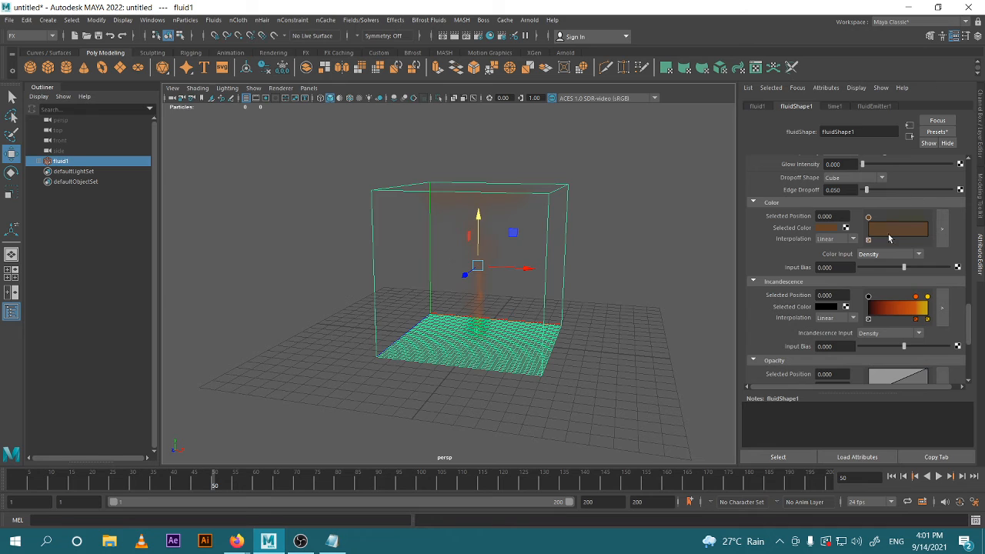
# - Add a yellow marker at the high end of the Color ramp and make the marker at about position 0.017 black
pyautogui.click(835, 230)
pyautogui.moveTo(922, 219); pyautogui.dragTo(923, 255)
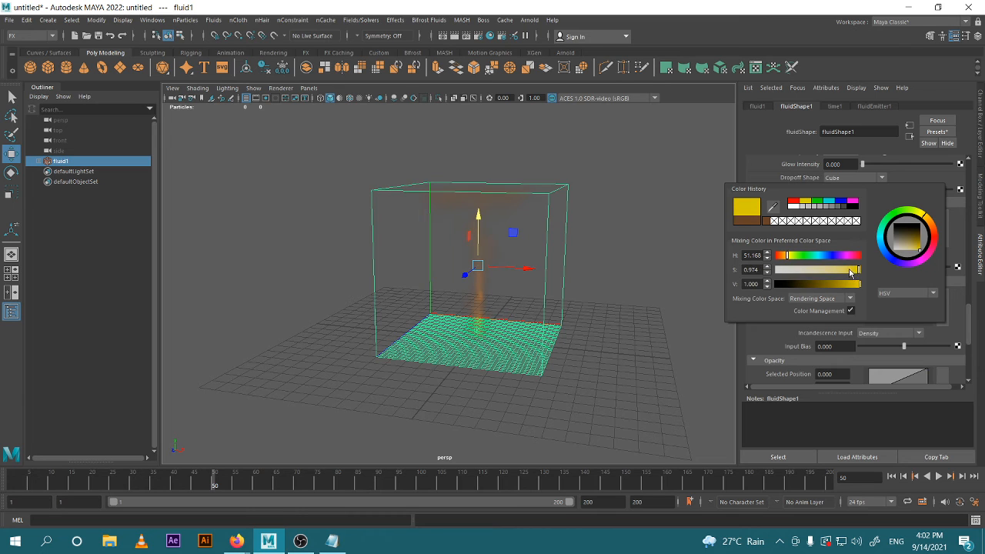
pyautogui.click(785, 257)
pyautogui.moveTo(785, 257); pyautogui.dragTo(789, 258)
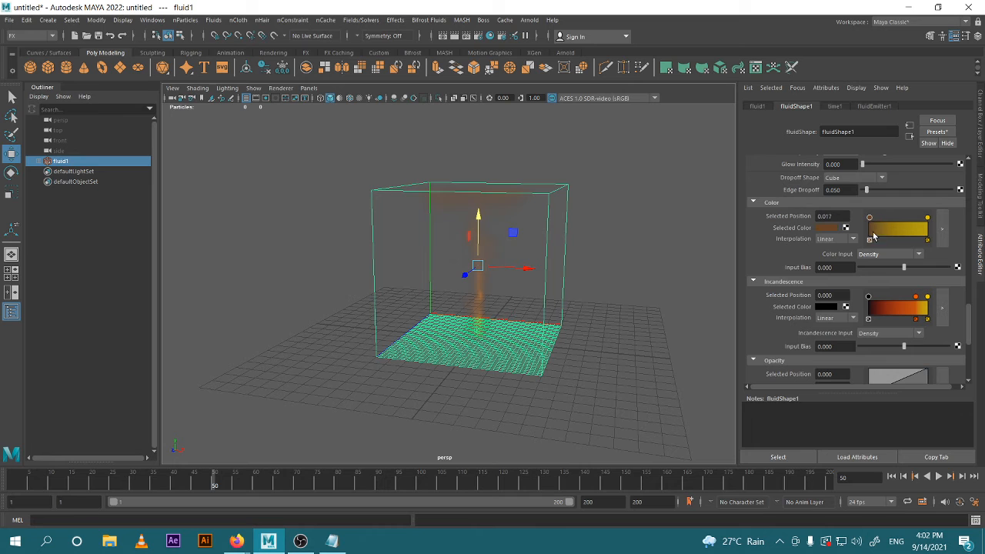
pyautogui.click(830, 230)
pyautogui.moveTo(798, 285); pyautogui.dragTo(776, 285)
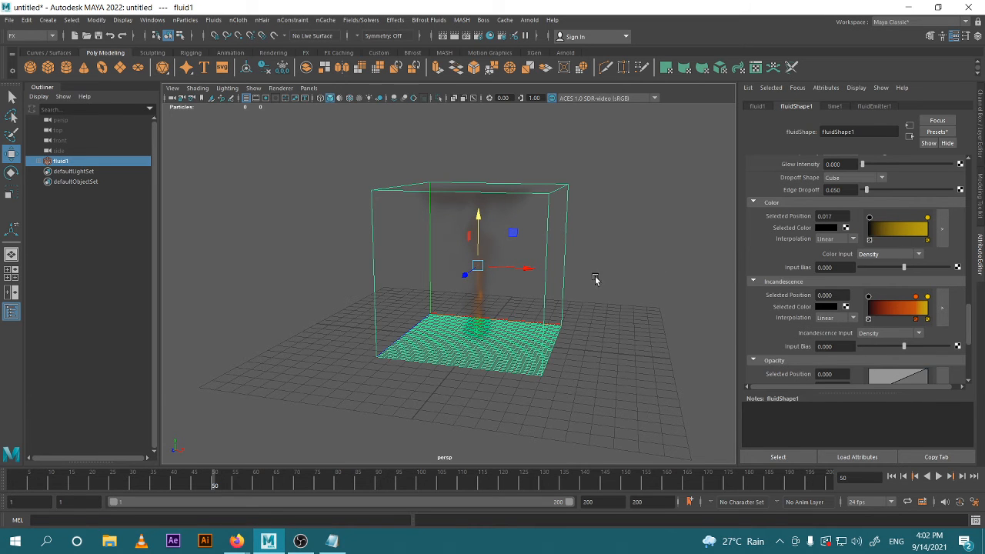
# - Add a marker at about position 0.713 on the fluid's Color ramp and make it orange
pyautogui.scroll(3, 583, 285)
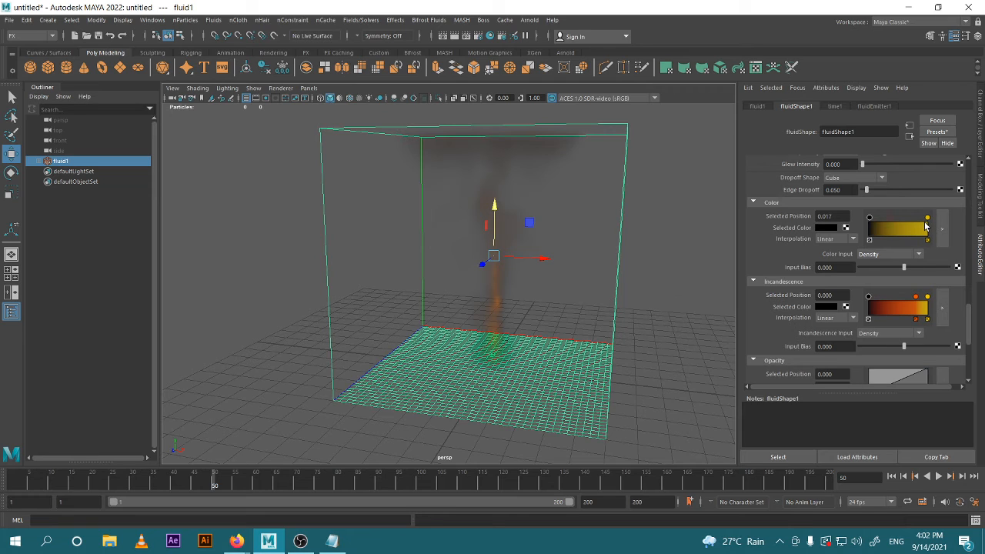
pyautogui.click(909, 232)
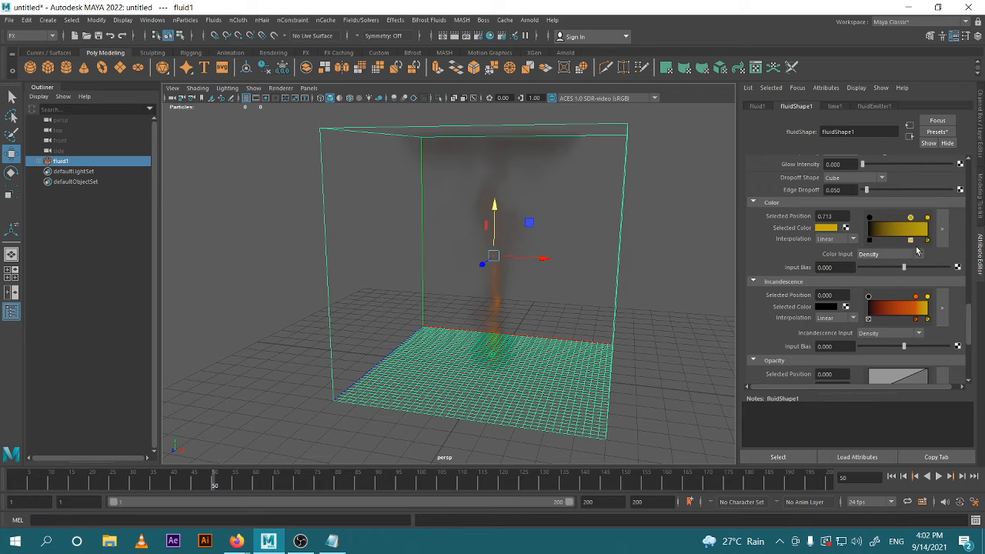
pyautogui.click(826, 229)
pyautogui.moveTo(781, 261); pyautogui.dragTo(775, 260)
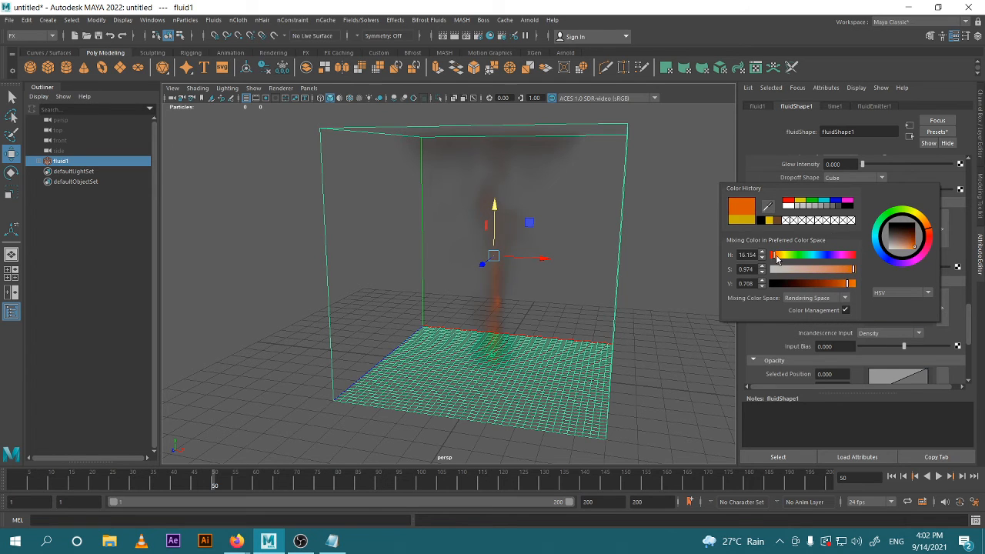
pyautogui.click(915, 247)
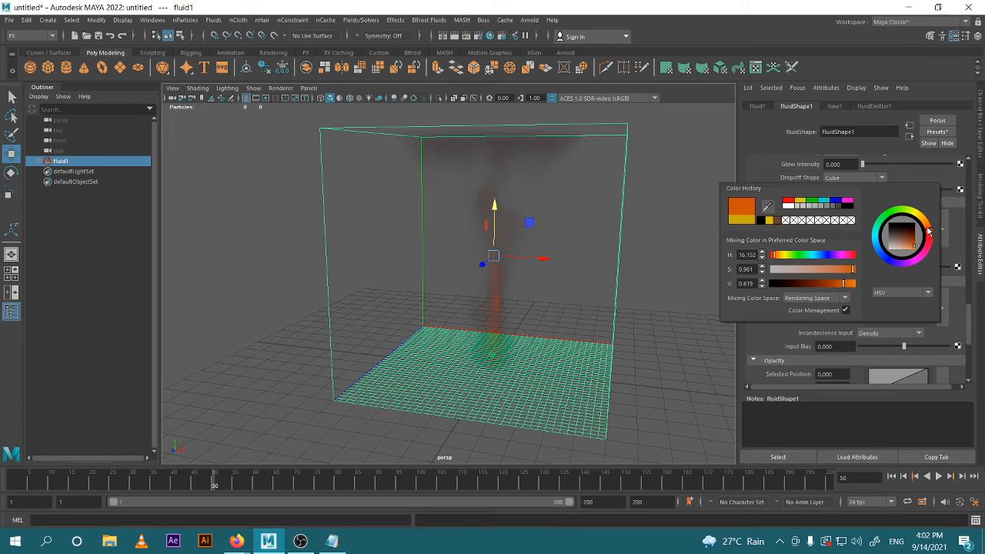
pyautogui.click(929, 232)
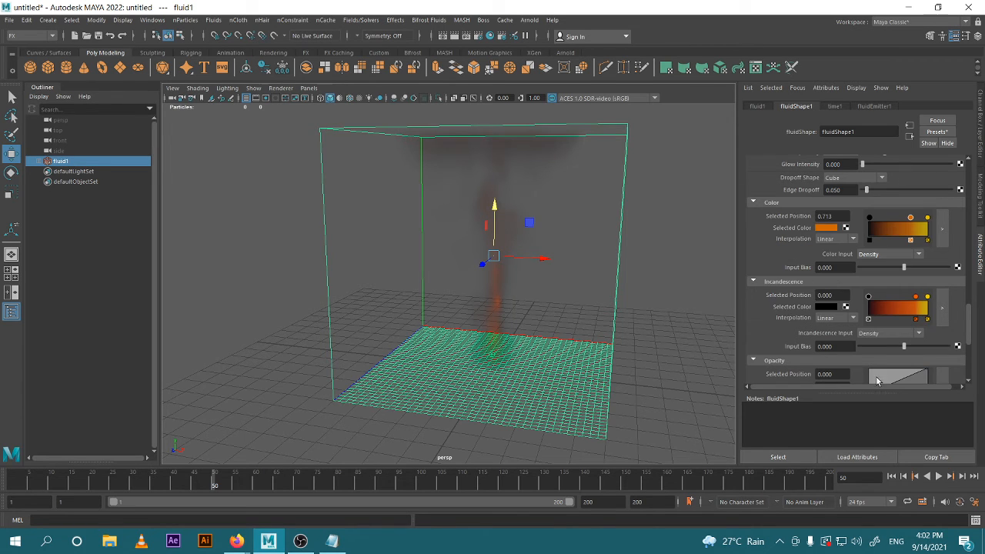
# - Deselect the fluid and replay the simulation from frame 1 to about frame 51
pyautogui.click(700, 301)
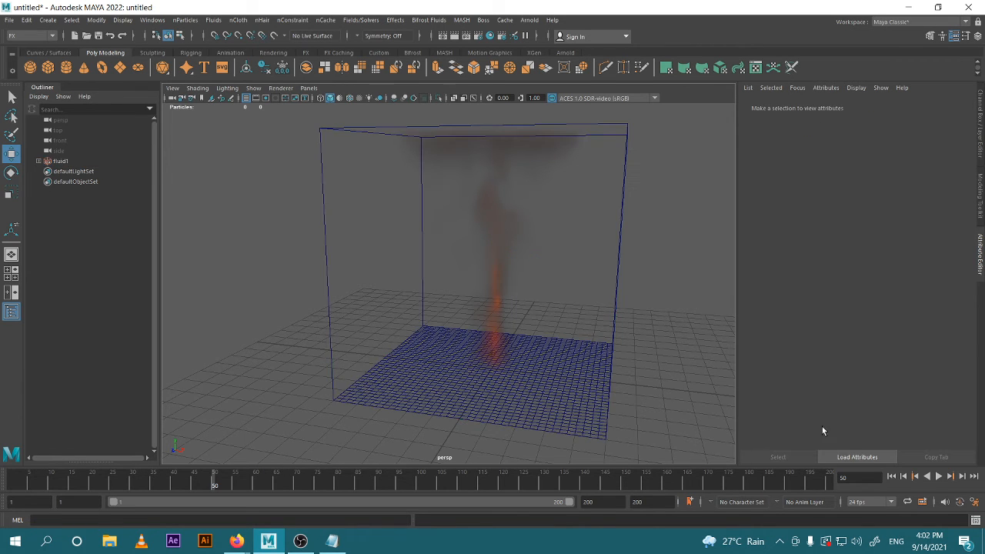
pyautogui.click(891, 477)
pyautogui.click(939, 476)
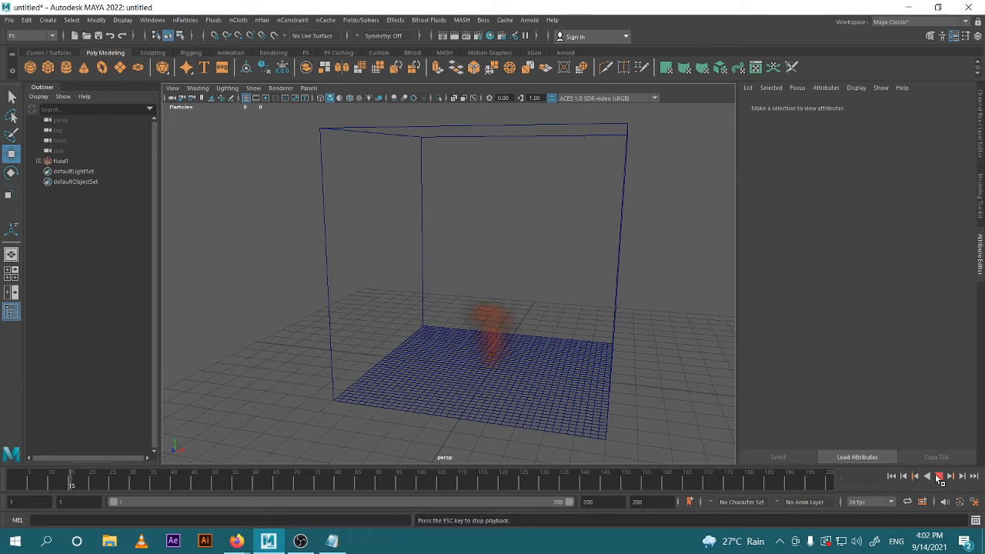
pyautogui.click(939, 476)
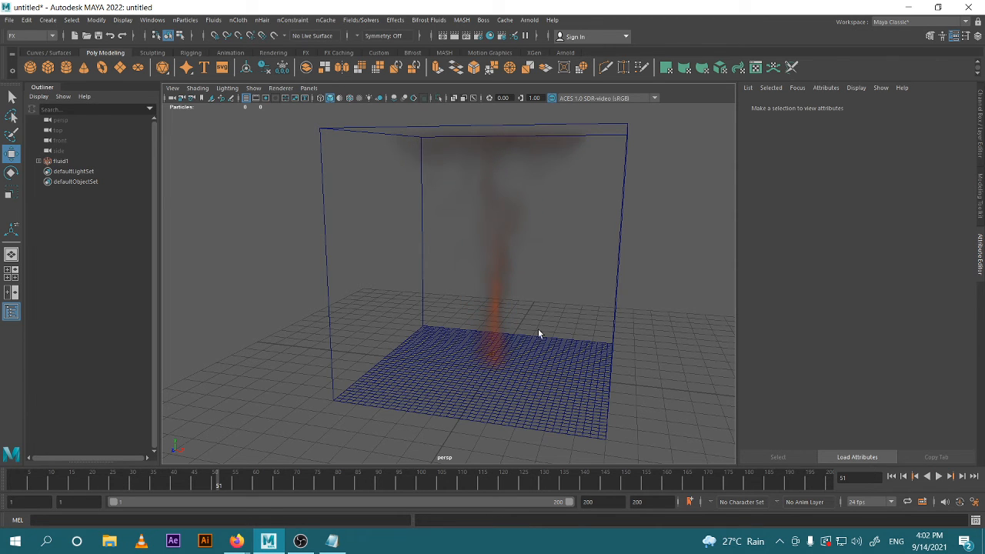
# - Select the fluid container and set its Turbulence Frequency to 0
pyautogui.click(492, 354)
pyautogui.click(624, 359)
pyautogui.click(617, 277)
pyautogui.scroll(10, 886, 225)
pyautogui.scroll(3, 885, 225)
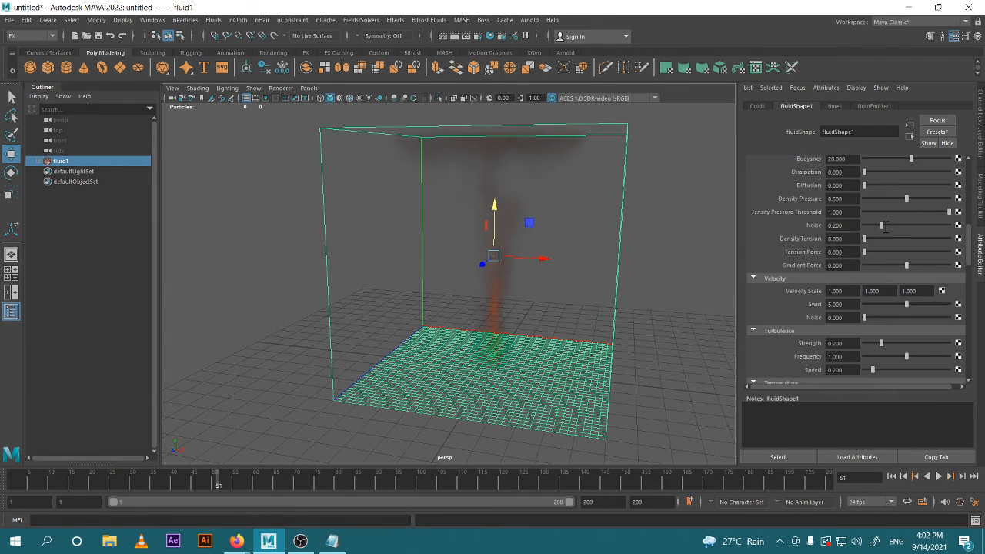
pyautogui.click(847, 357)
pyautogui.moveTo(844, 356); pyautogui.dragTo(822, 355)
pyautogui.write('0')
pyautogui.press('Return')
# - Raise the fluid's Density Scale to 2 and replay the simulation from frame 1 to about frame 157
pyautogui.scroll(2, 845, 328)
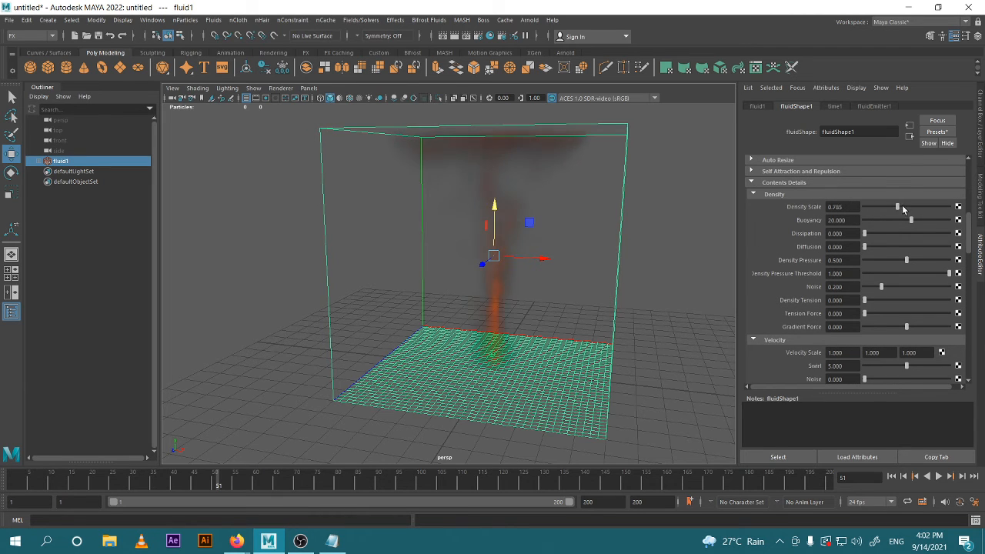
pyautogui.moveTo(902, 206); pyautogui.dragTo(953, 208)
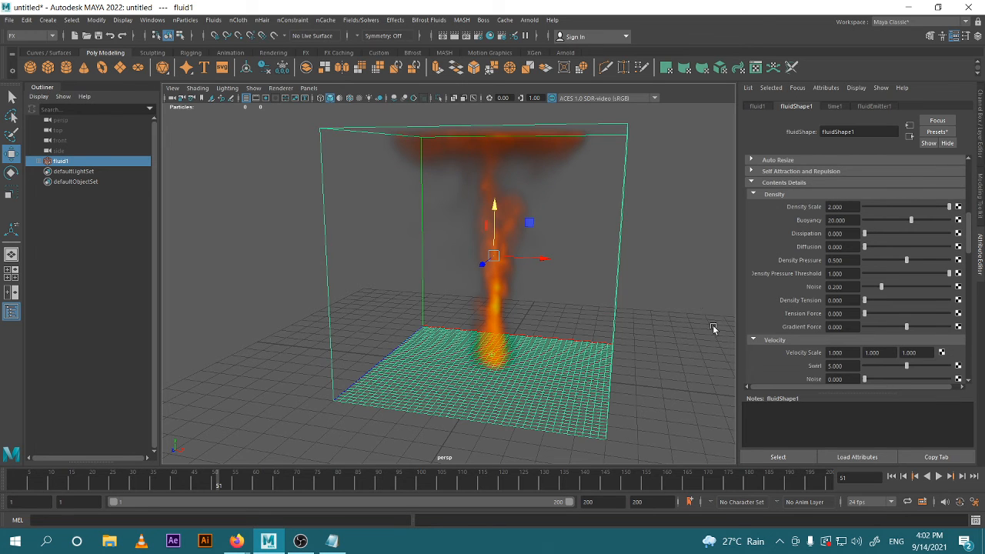
pyautogui.click(688, 367)
pyautogui.click(891, 476)
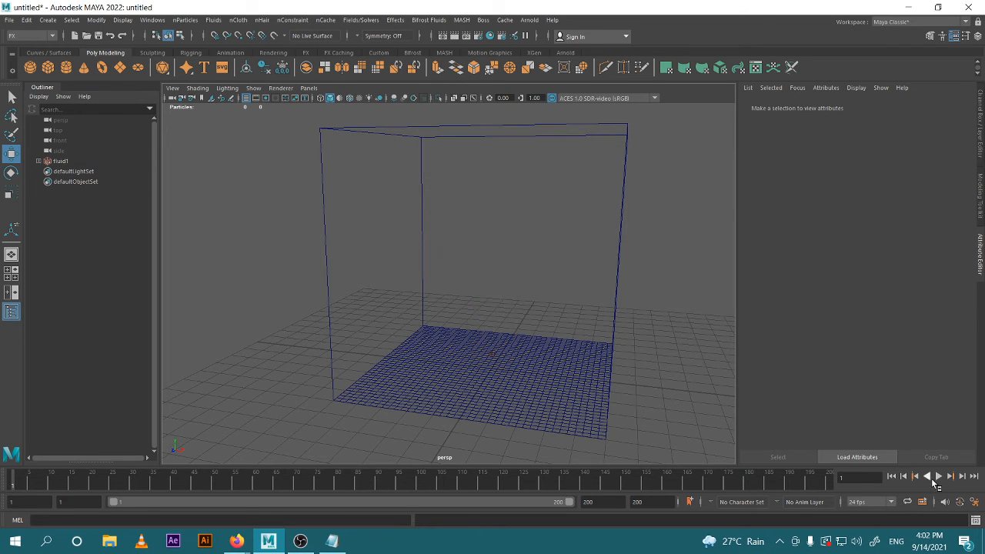
pyautogui.click(939, 476)
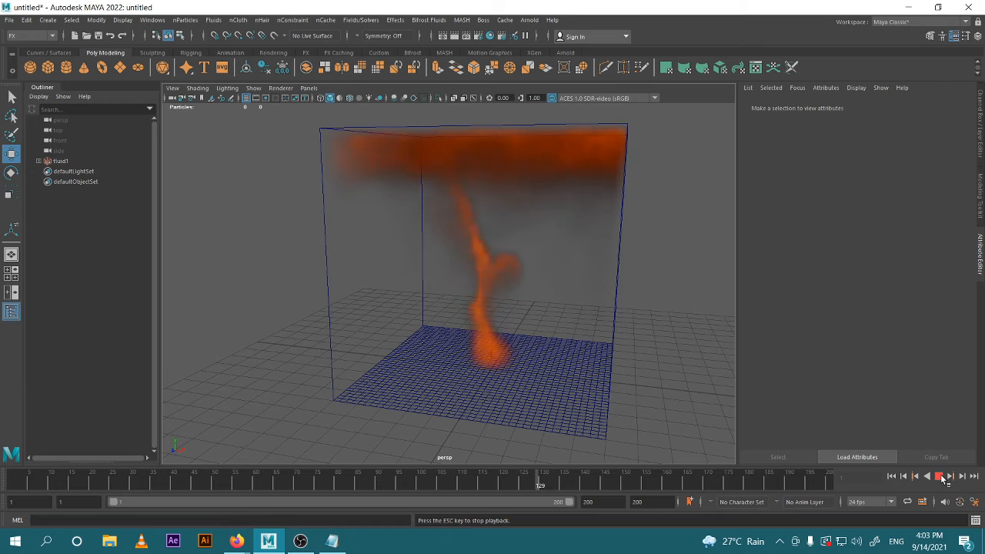
pyautogui.click(941, 477)
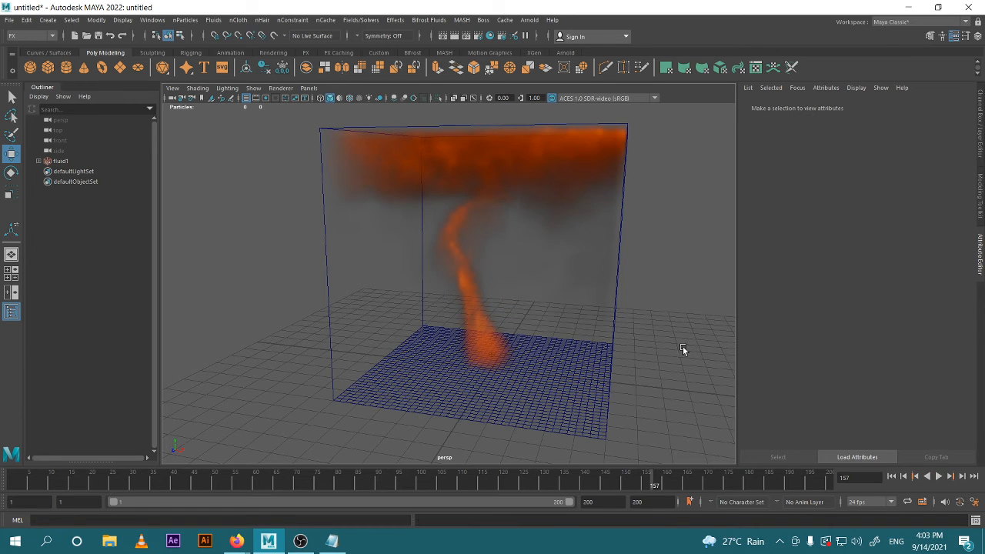
# - Select the fluid and try the Color Input with Constant and with Temperature
pyautogui.click(601, 353)
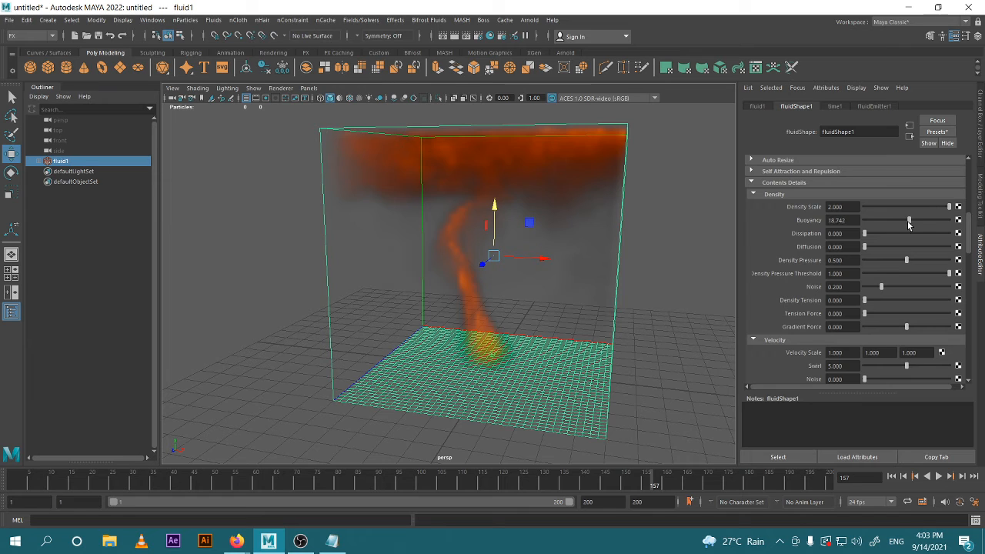
pyautogui.scroll(-8, 851, 272)
pyautogui.scroll(-5, 852, 272)
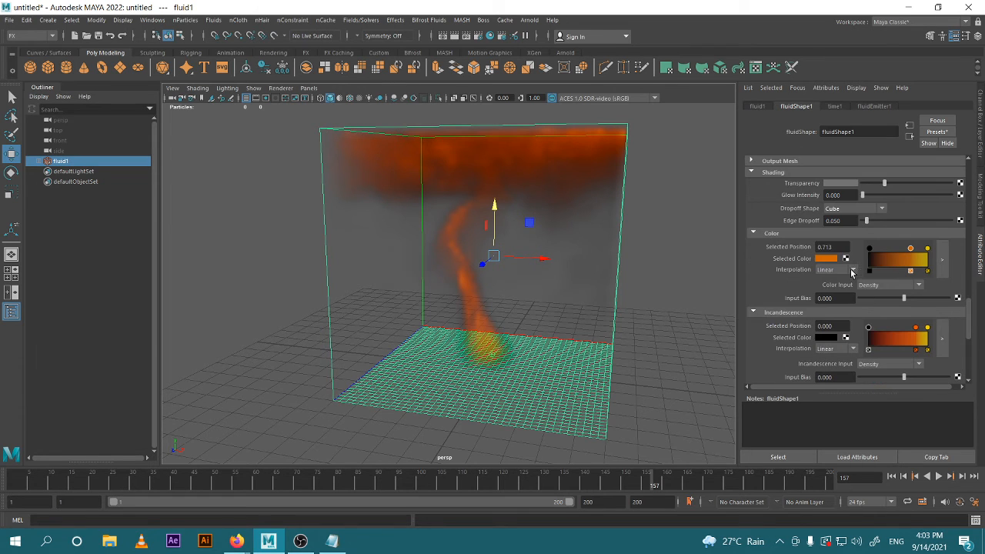
pyautogui.click(885, 287)
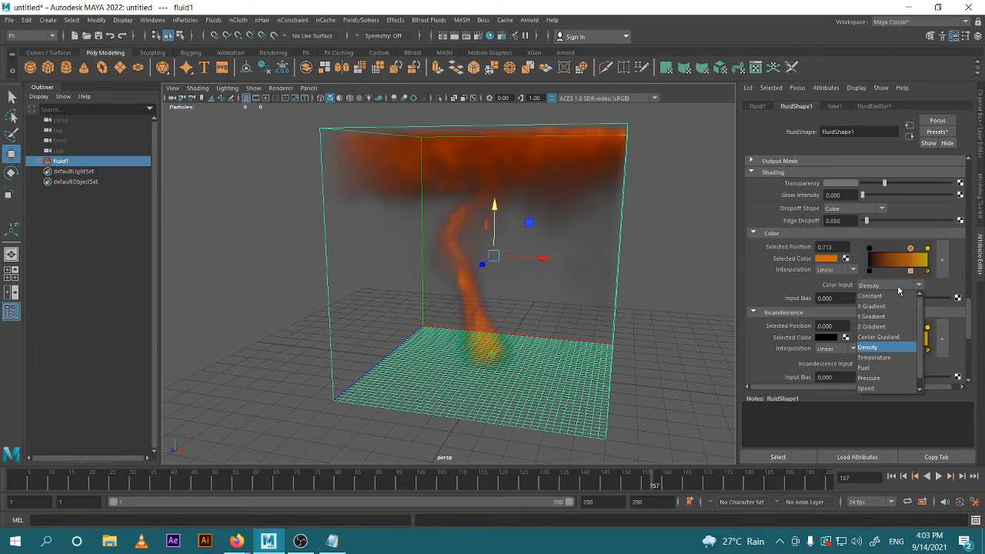
pyautogui.click(891, 296)
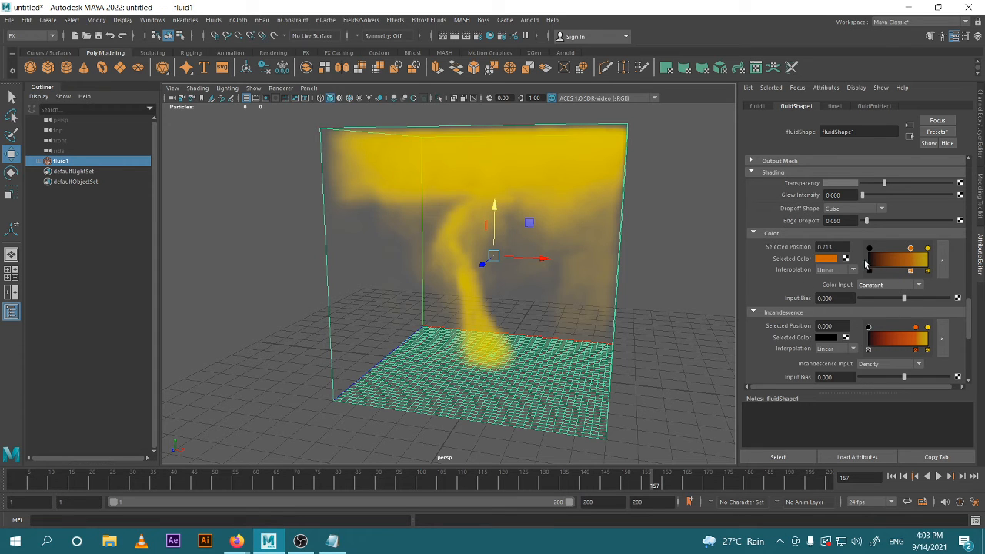
pyautogui.scroll(-2, 894, 289)
pyautogui.click(900, 224)
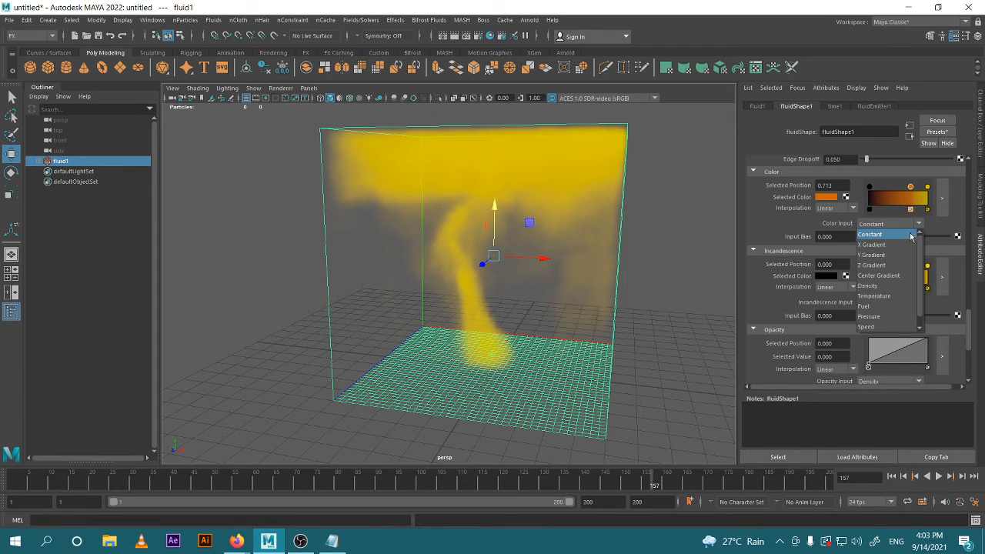
pyautogui.click(896, 296)
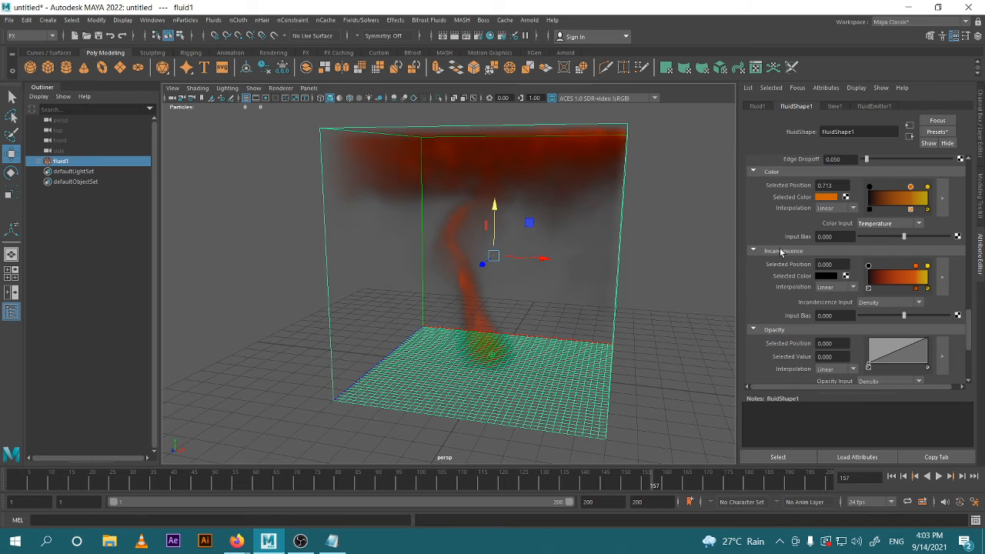
# - Reselect Density as the Incandescence Input and set the Color Input to Speed
pyautogui.click(902, 302)
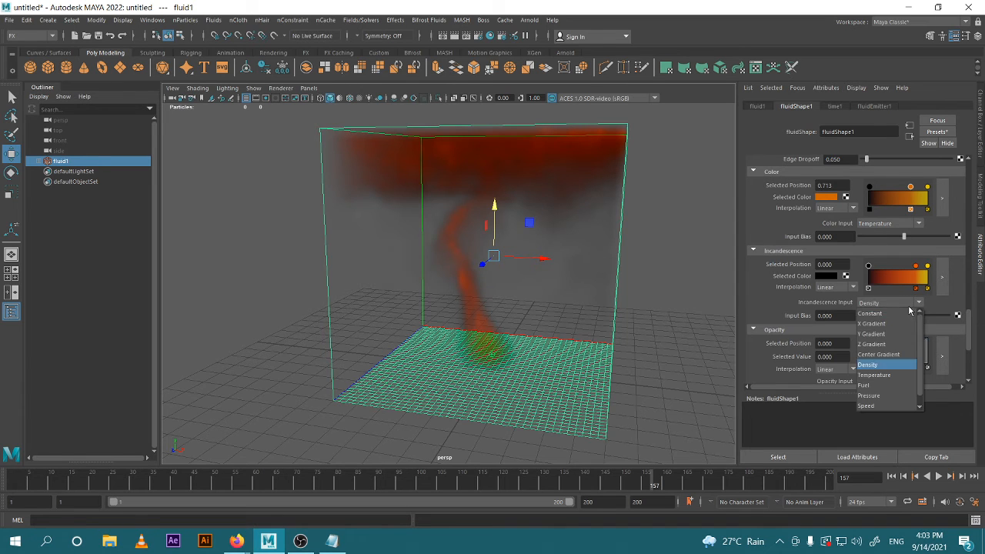
pyautogui.click(898, 363)
pyautogui.scroll(-1, 901, 279)
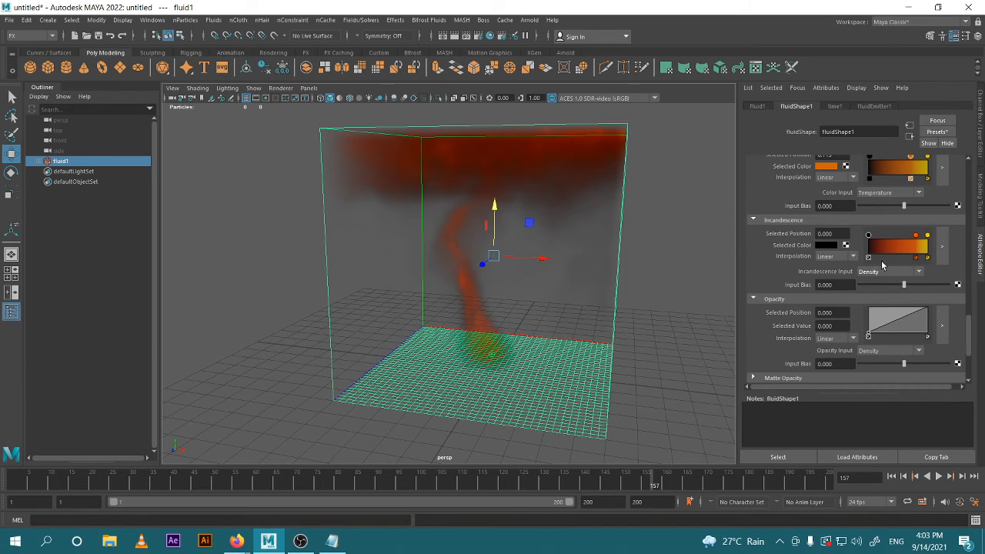
pyautogui.scroll(1, 860, 204)
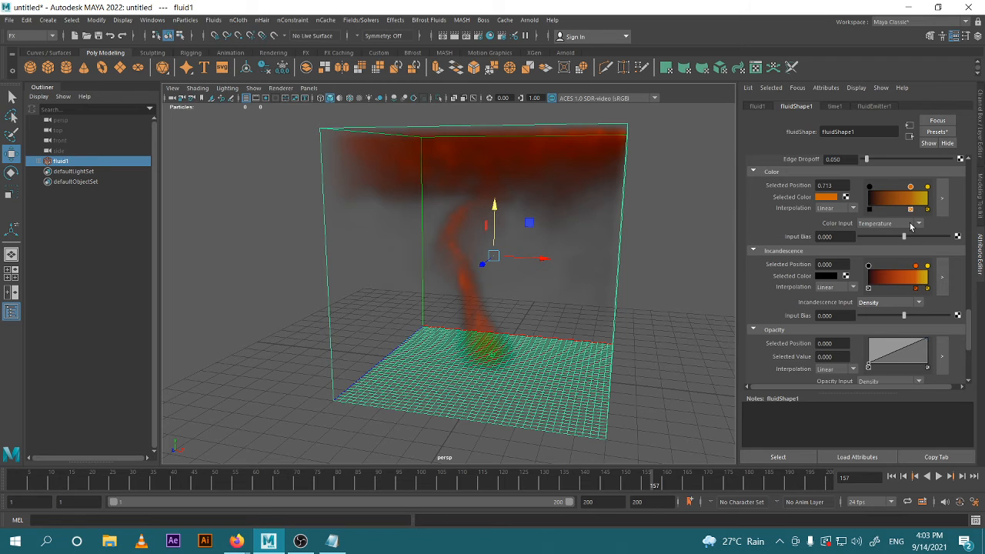
pyautogui.click(917, 224)
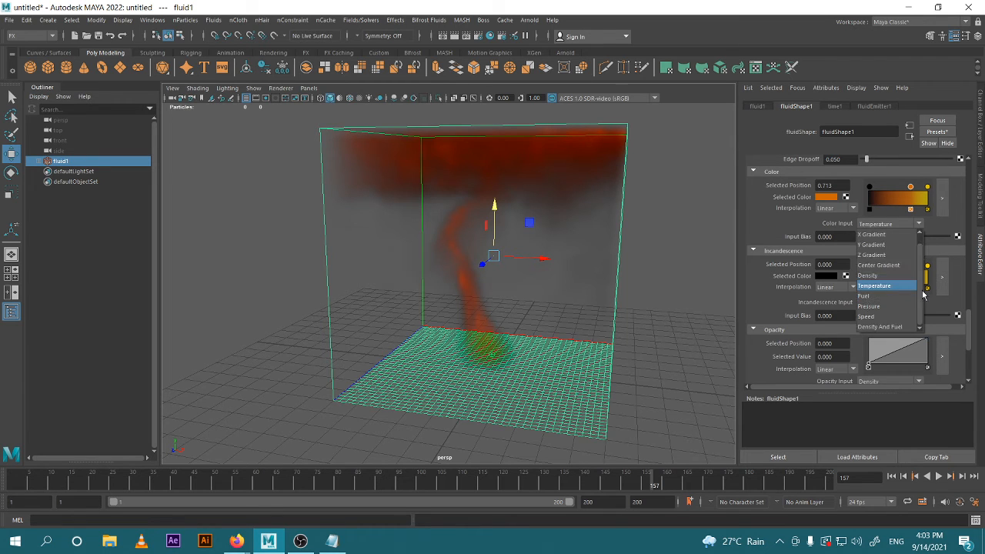
pyautogui.click(893, 323)
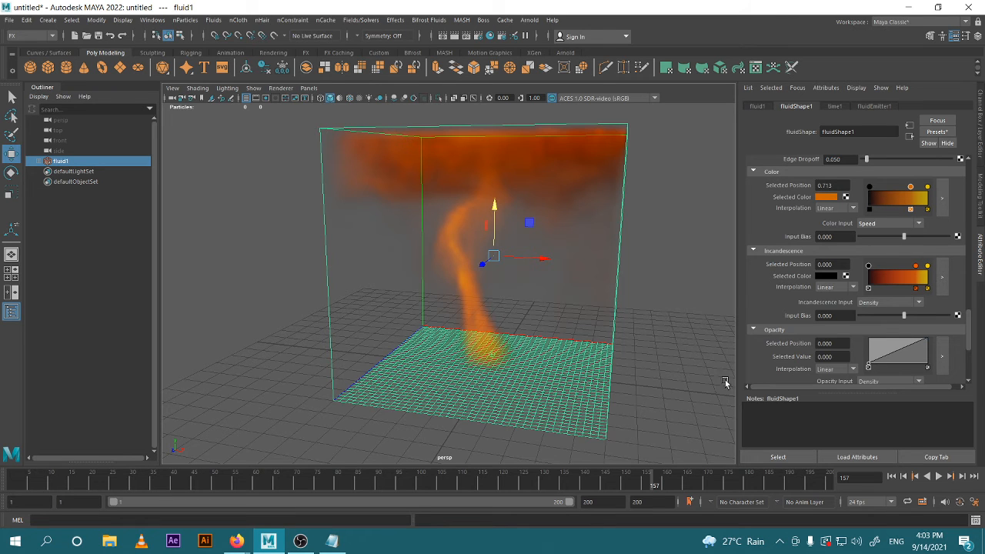
# - Replay the simulation from frame 1 to about frame 87 to check the speed-driven color
pyautogui.click(891, 477)
pyautogui.click(939, 476)
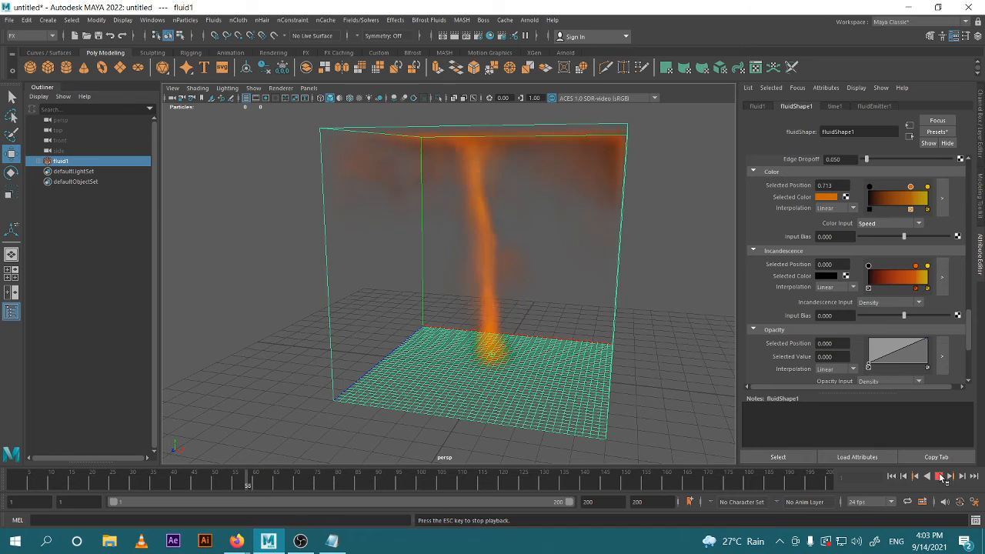
pyautogui.click(941, 477)
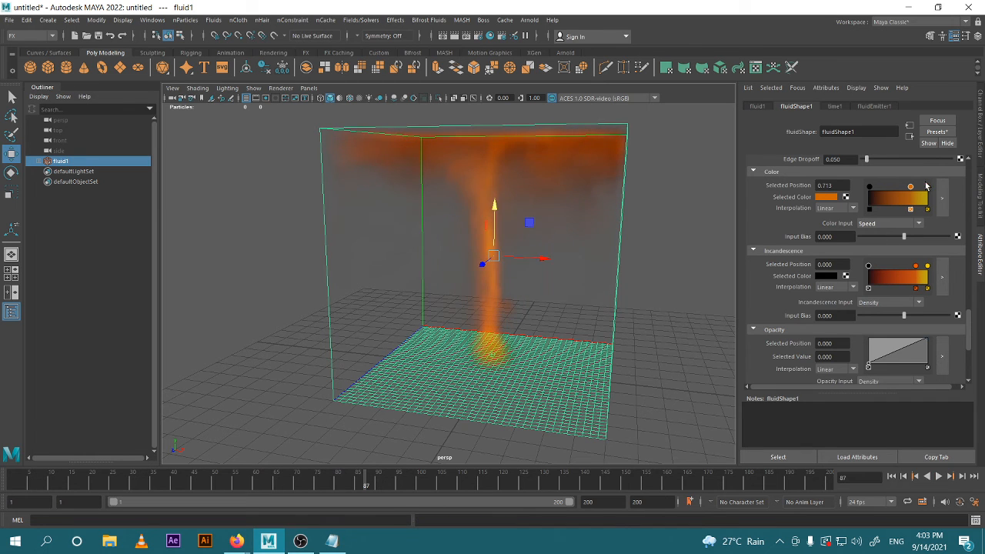
# - On the Color ramp, move the orange marker to position 0.400 and place a new black marker at about position 0.765
pyautogui.moveTo(911, 187); pyautogui.dragTo(892, 187)
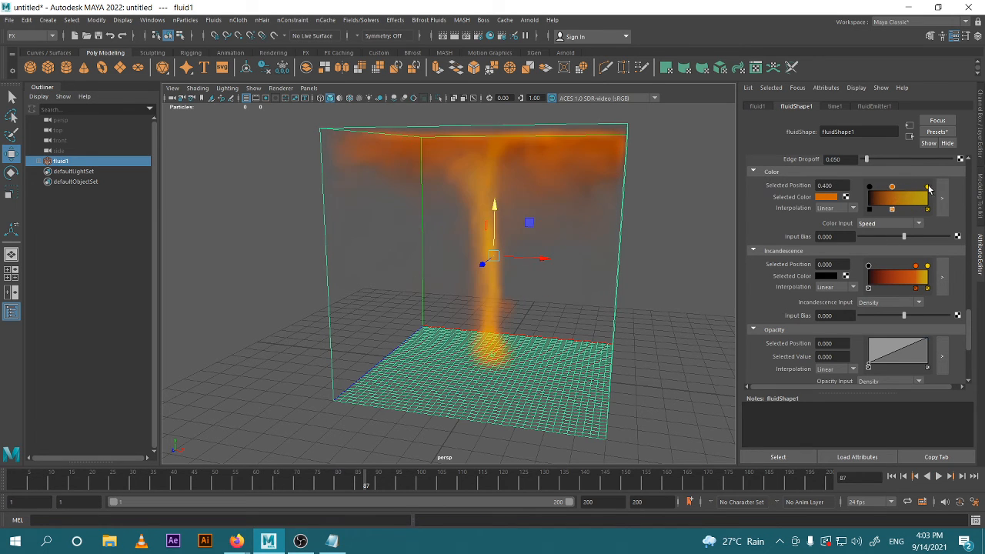
pyautogui.click(928, 193)
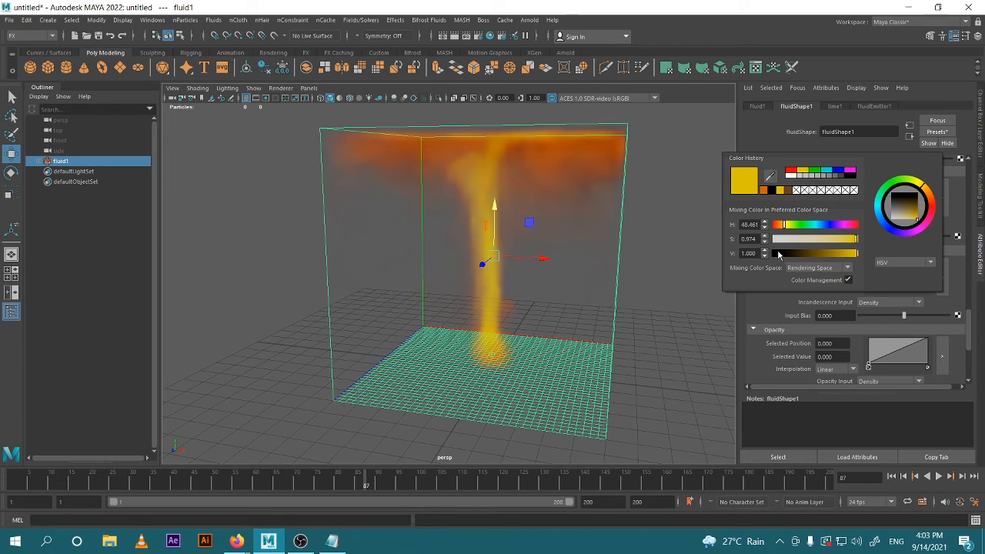
pyautogui.moveTo(779, 255); pyautogui.dragTo(770, 255)
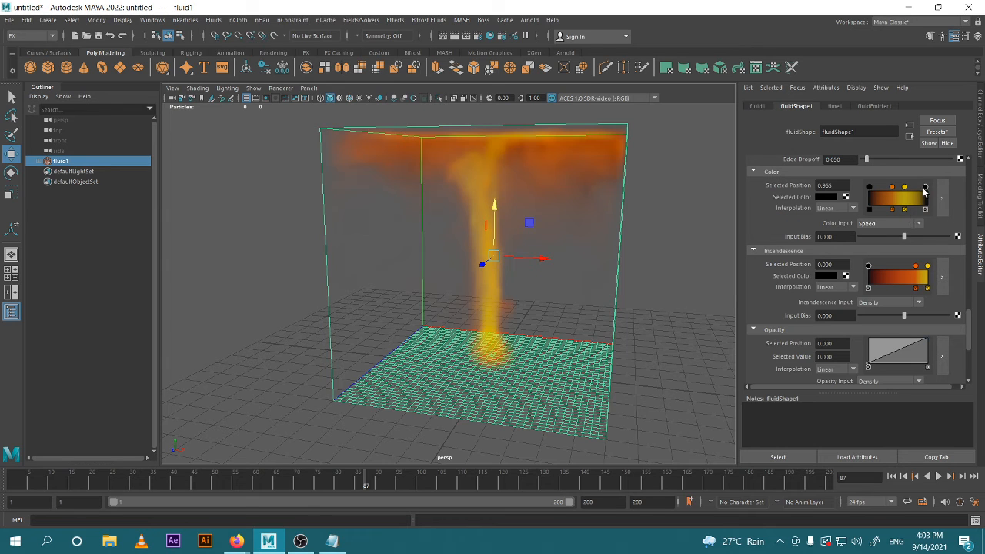
pyautogui.moveTo(925, 191)
pyautogui.mouseDown()
pyautogui.moveTo(905, 192)
pyautogui.moveTo(941, 192)
pyautogui.moveTo(914, 193)
pyautogui.mouseUp()
pyautogui.click(905, 188)
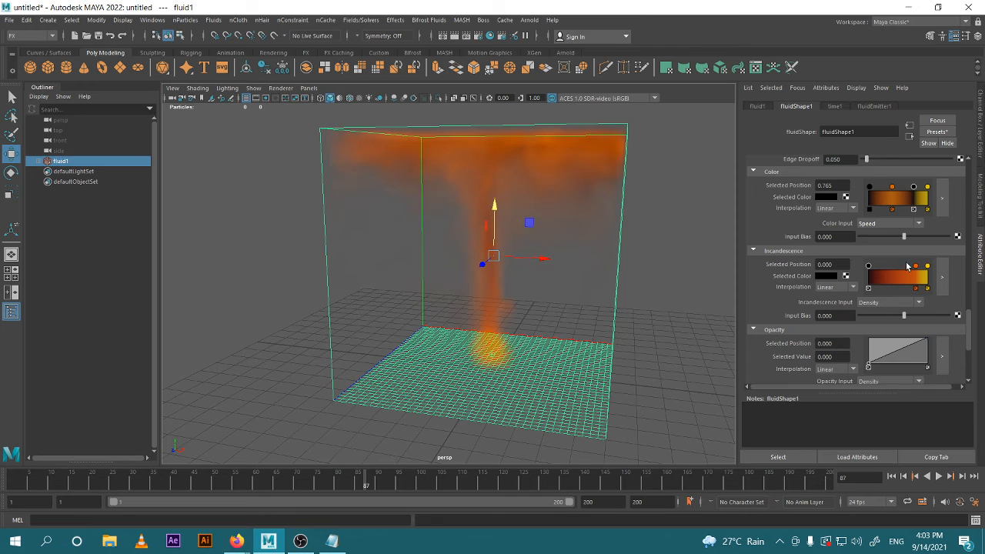
# - On the Incandescence ramp, place a yellow marker at about position 0.809 and make a new marker at about 0.974 near-black
pyautogui.moveTo(915, 267); pyautogui.dragTo(916, 266)
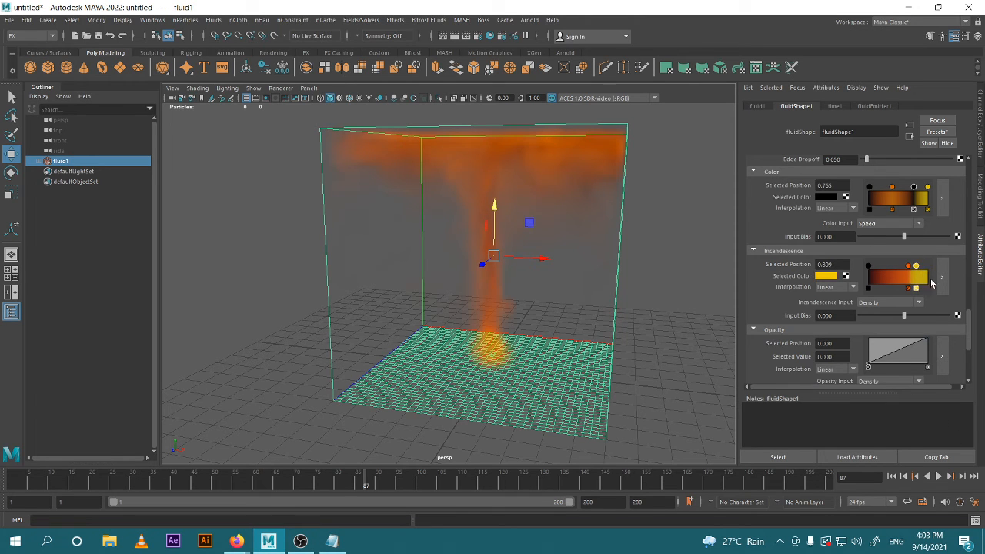
pyautogui.click(927, 280)
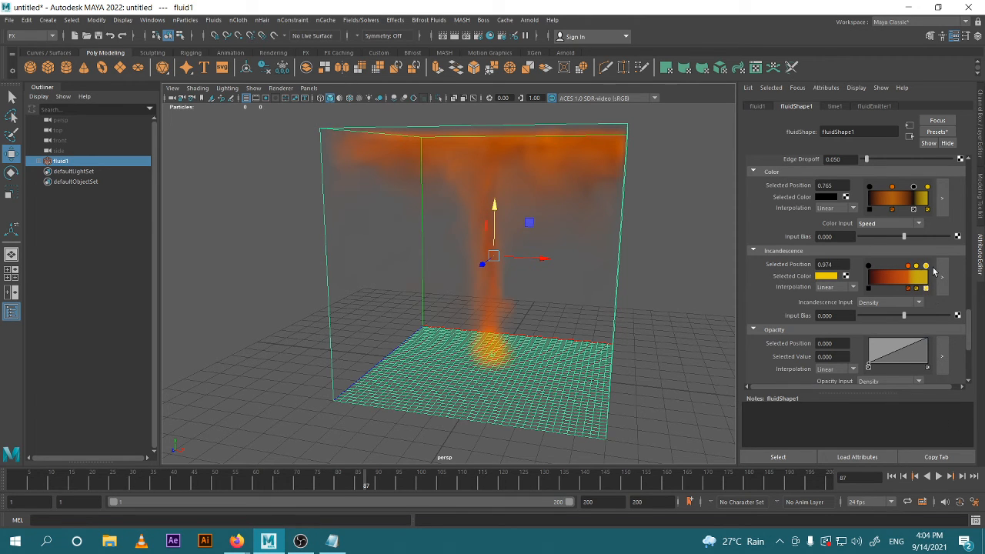
pyautogui.click(846, 277)
pyautogui.click(832, 276)
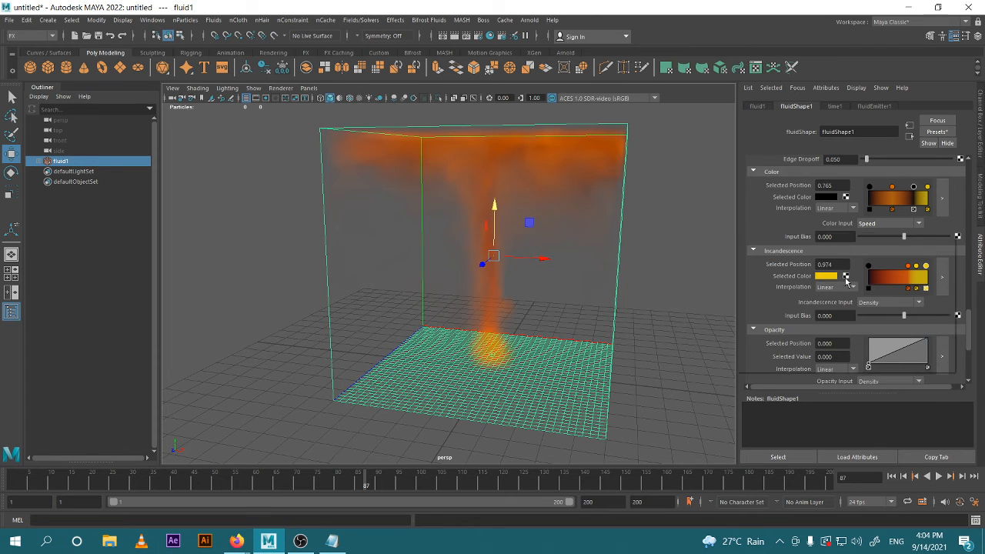
pyautogui.moveTo(914, 281); pyautogui.dragTo(913, 276)
pyautogui.click(910, 281)
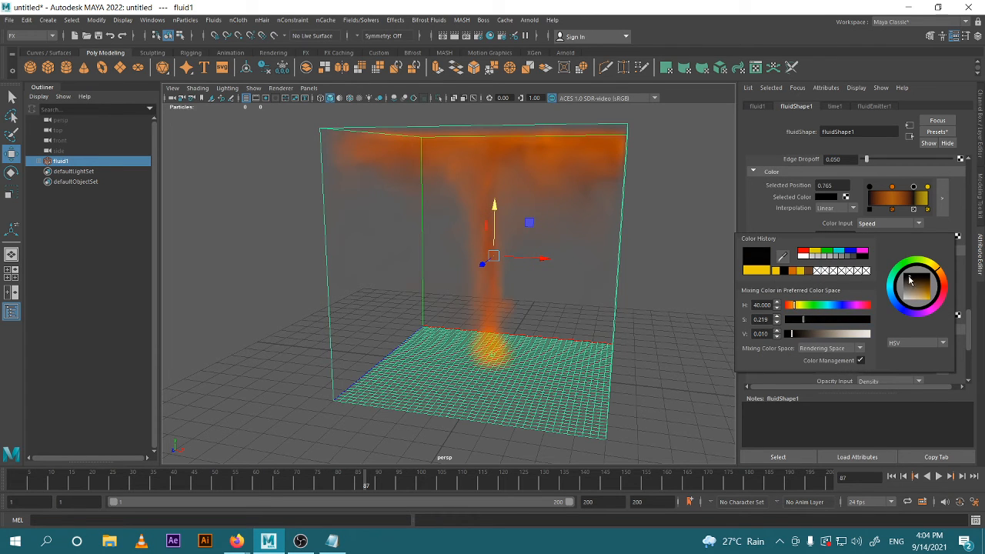
# - Move the Incandescence ramp's orange marker to position 0.670 and replay the simulation from frame 1 to about frame 115
pyautogui.click(905, 266)
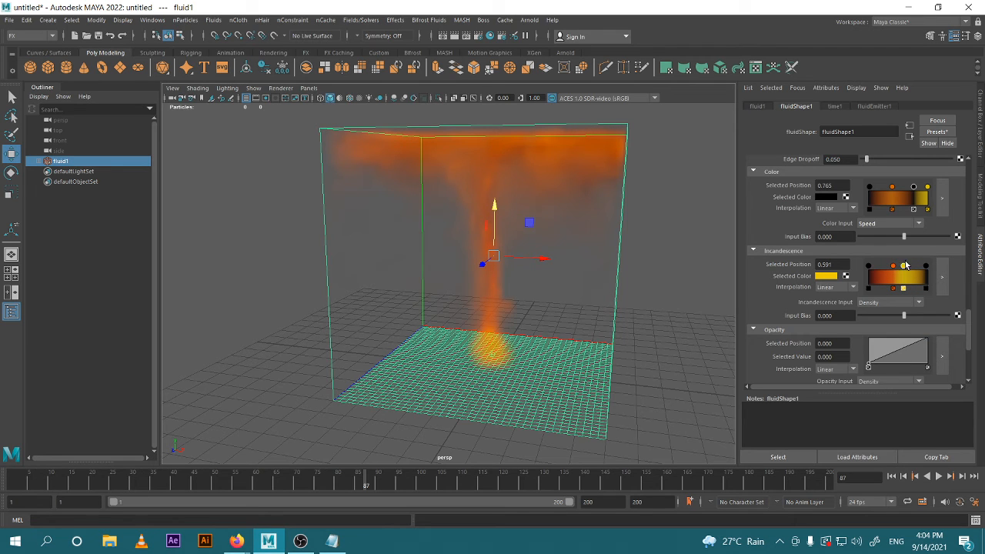
pyautogui.moveTo(909, 266); pyautogui.dragTo(908, 266)
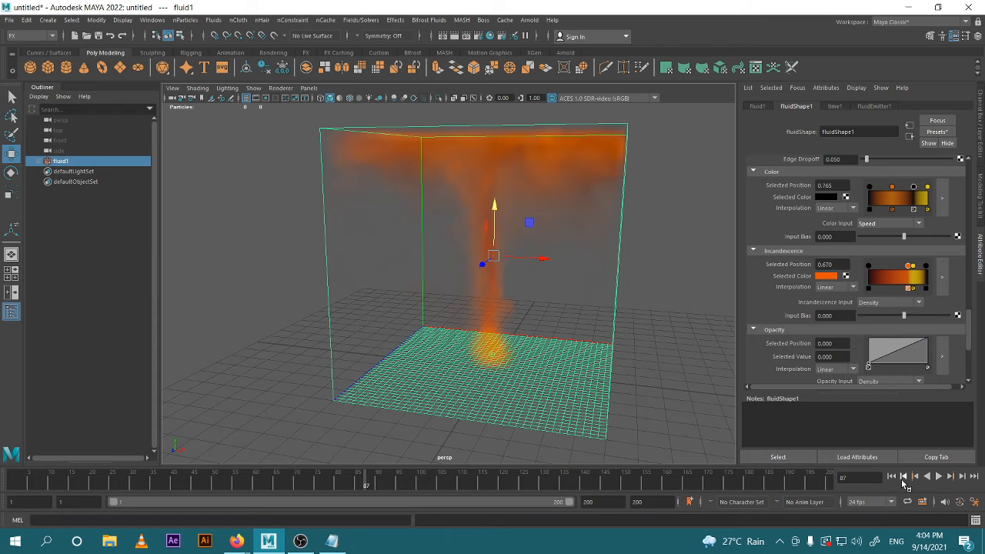
pyautogui.click(891, 477)
pyautogui.click(938, 477)
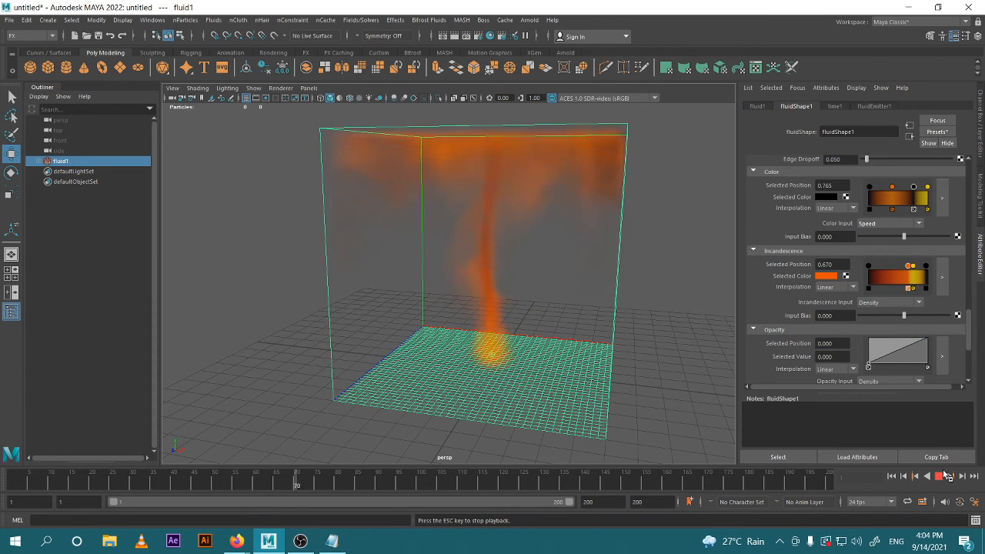
pyautogui.click(939, 476)
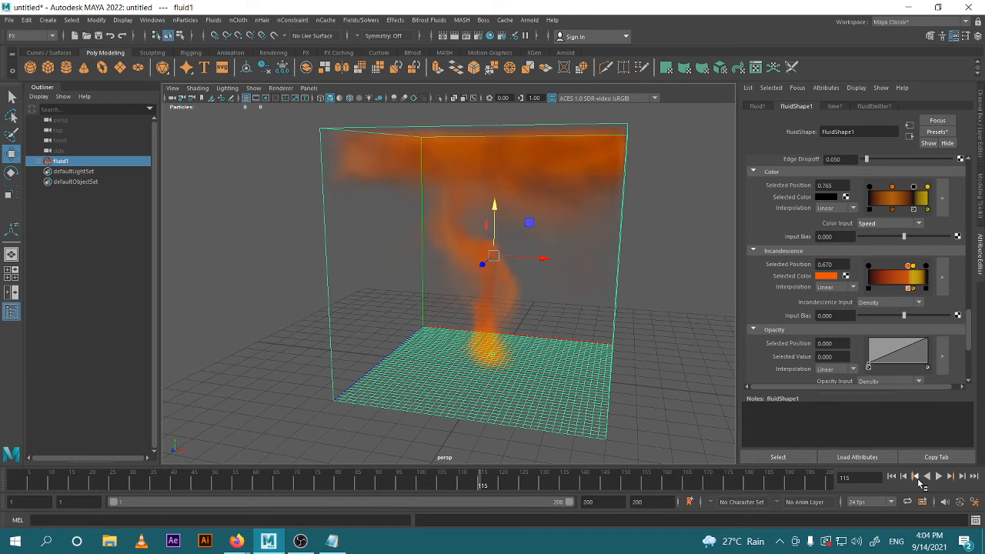
pyautogui.click(892, 476)
# - Expand the fluid's Lighting settings and play the simulation from frame 1 to about frame 42
pyautogui.scroll(-4, 838, 314)
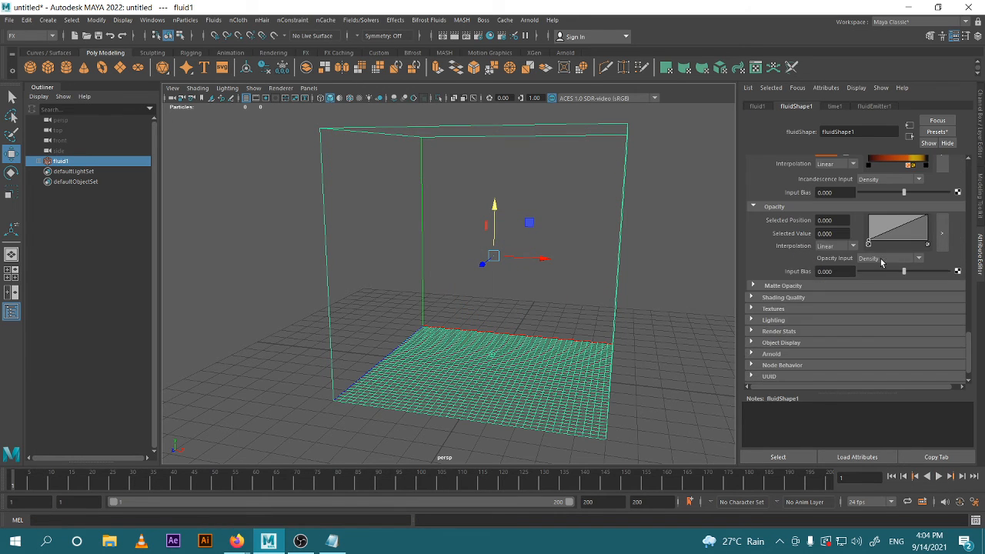
pyautogui.scroll(4, 861, 231)
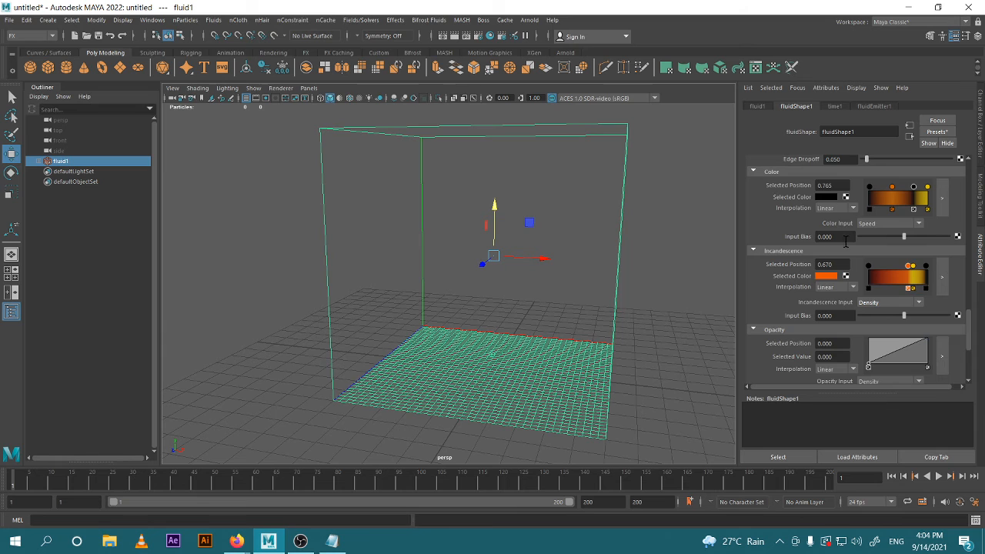
pyautogui.scroll(3, 863, 315)
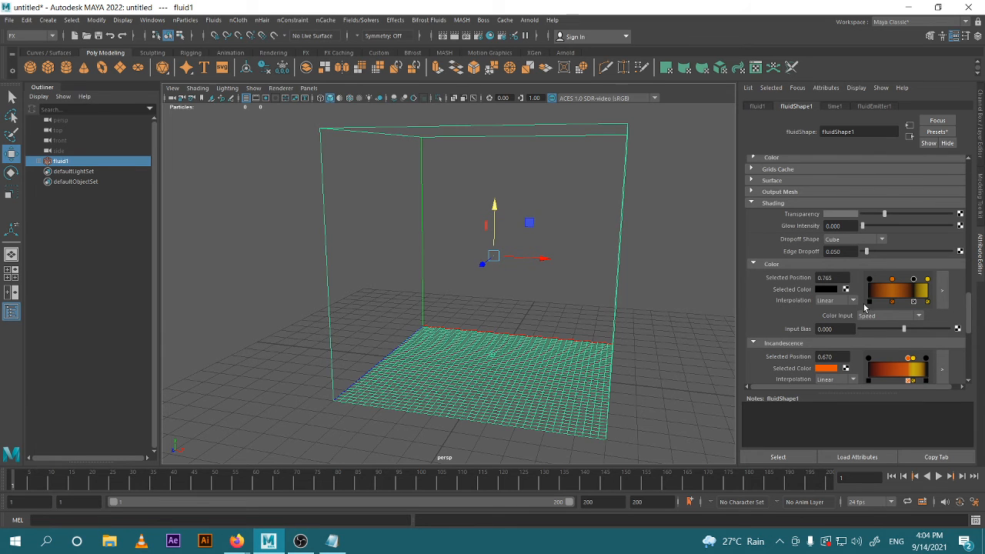
pyautogui.scroll(-7, 857, 295)
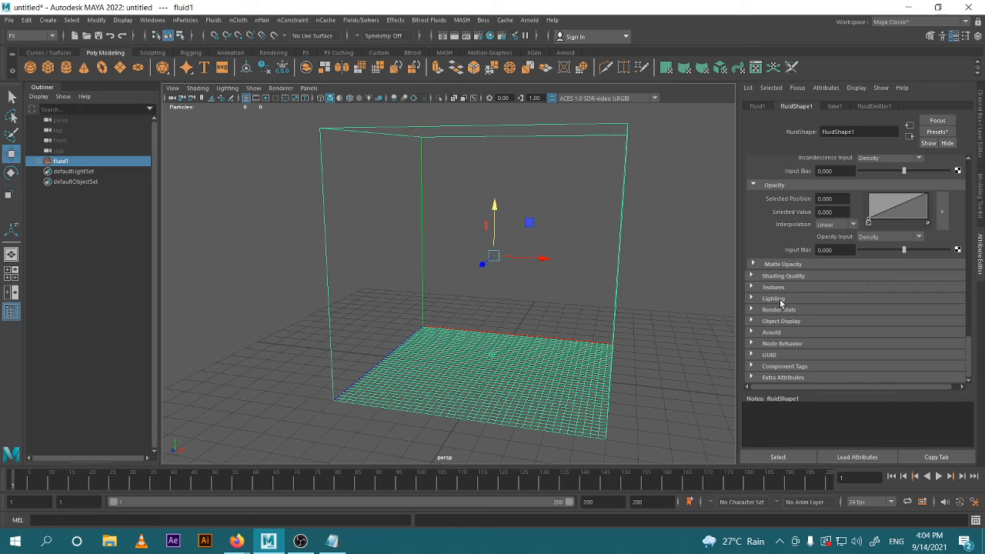
pyautogui.click(773, 299)
pyautogui.scroll(-3, 844, 282)
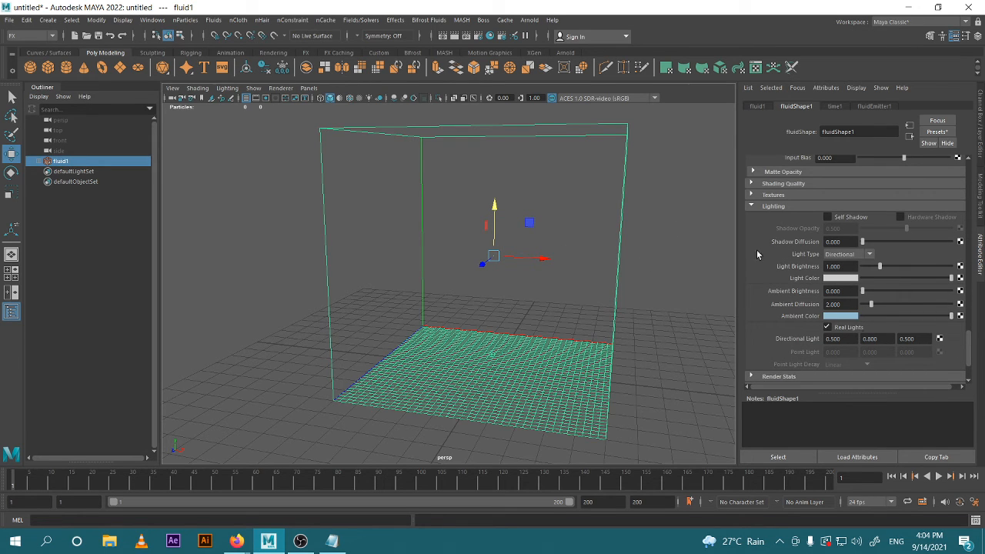
pyautogui.click(939, 477)
pyautogui.click(939, 477)
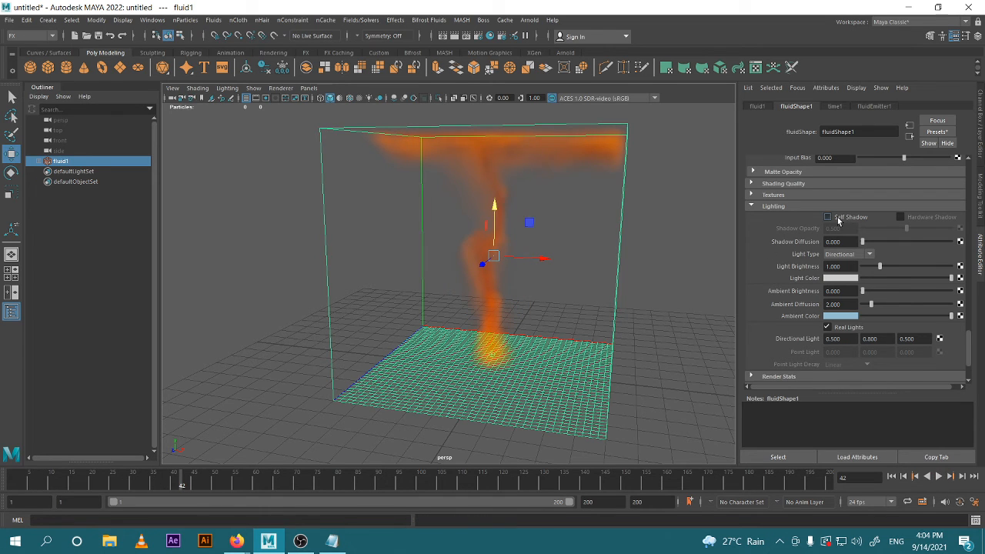
# - Keep the Light Type at Directional and enable Self Shadow with a Shadow Opacity of 1.000
pyautogui.click(871, 254)
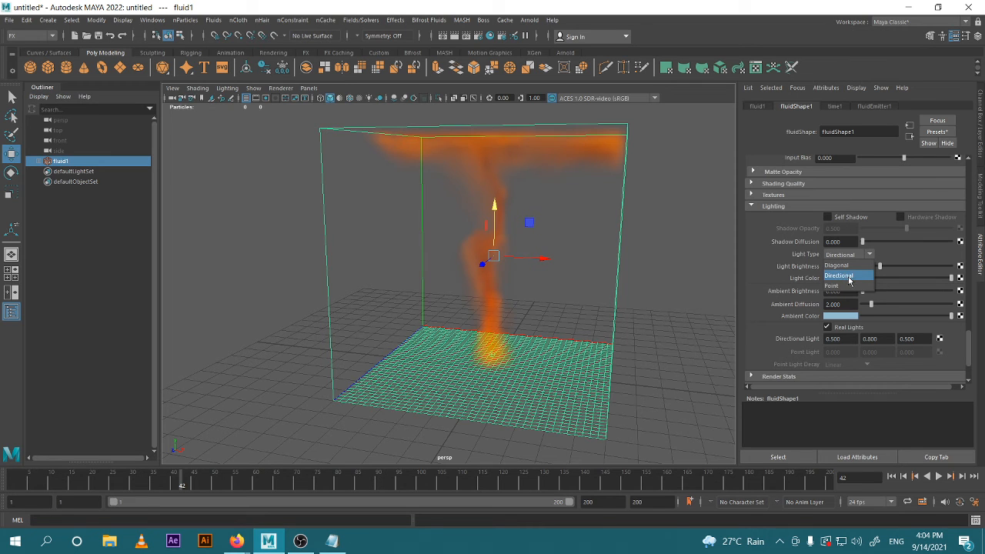
pyautogui.click(847, 276)
pyautogui.click(827, 218)
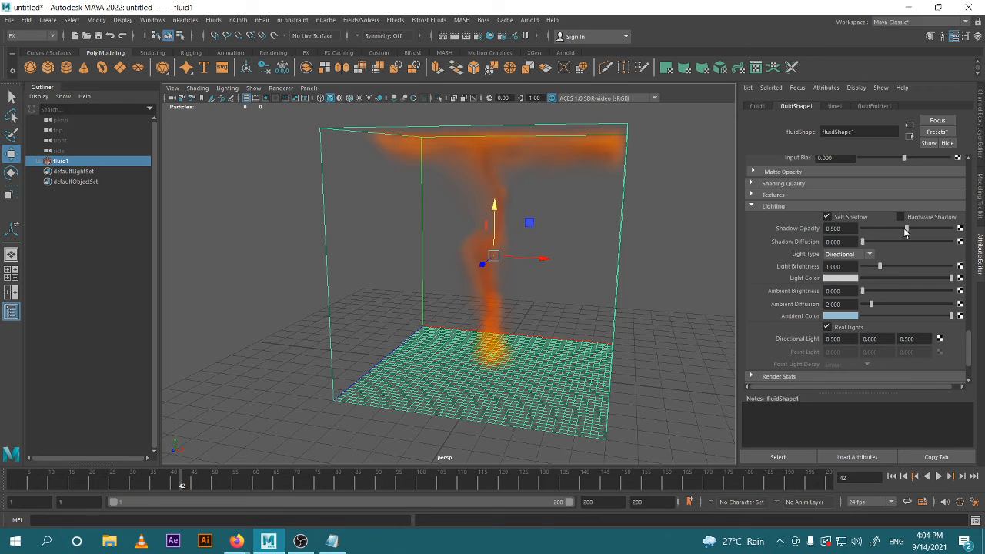
pyautogui.moveTo(913, 232); pyautogui.dragTo(982, 232)
# - Set Light Brightness to 0.585, Ambient Brightness to 0.088 and Ambient Diffusion to 5.848, keep Shadow Diffusion at 0.000, and enable Hardware Shadow
pyautogui.moveTo(864, 245); pyautogui.dragTo(825, 243)
pyautogui.moveTo(882, 267)
pyautogui.mouseDown()
pyautogui.moveTo(932, 266)
pyautogui.moveTo(874, 271)
pyautogui.mouseUp()
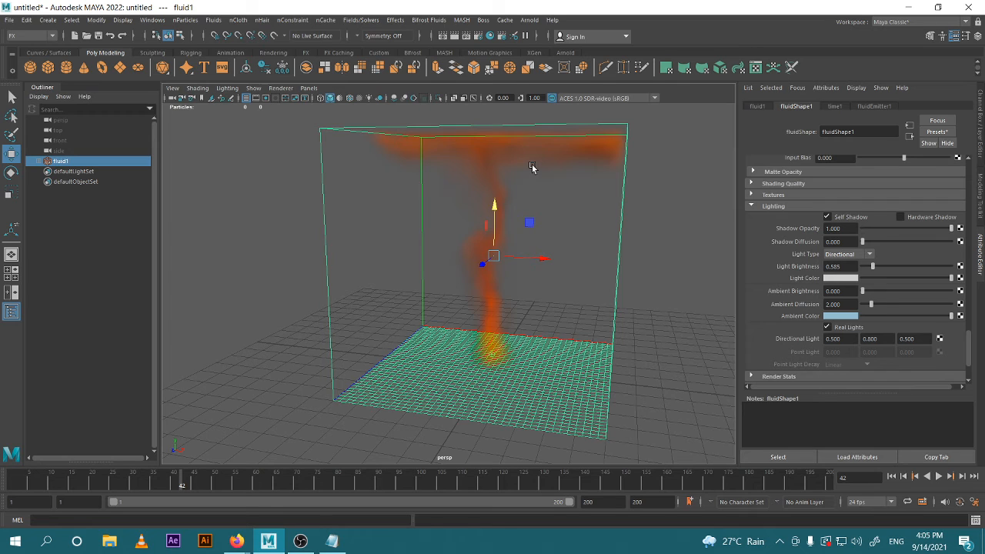
pyautogui.moveTo(863, 292); pyautogui.dragTo(879, 304)
# - Deselect the fluid and replay the simulation from frame 1 to check the new lighting, then rewind it
pyautogui.click(653, 357)
pyautogui.click(938, 477)
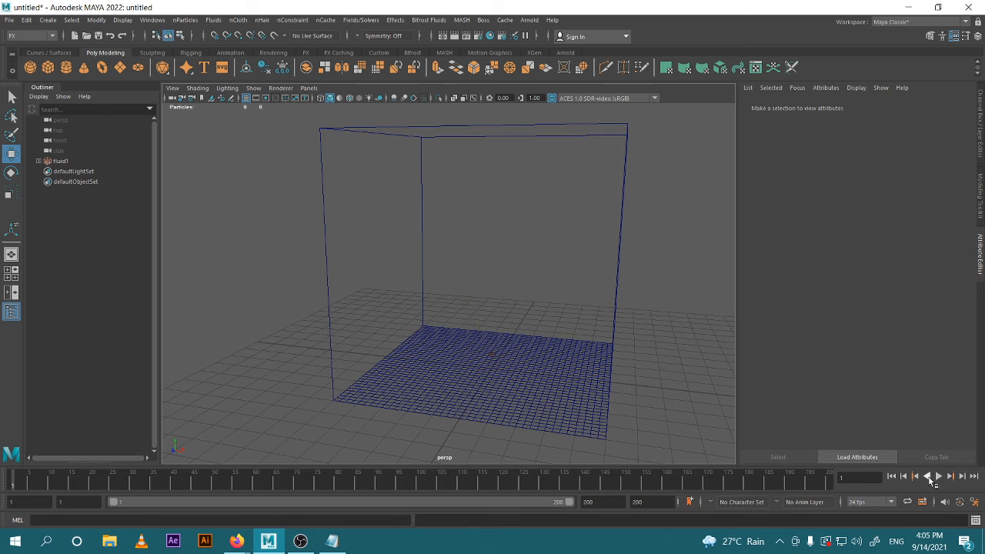
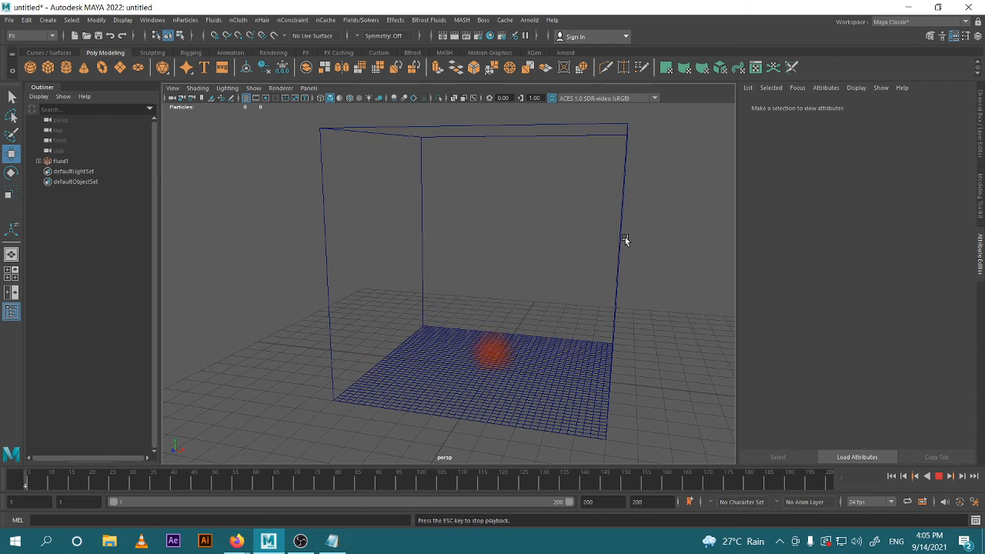
pyautogui.keyDown('alt'); pyautogui.moveTo(607, 213); pyautogui.dragTo(606, 322); pyautogui.keyUp('alt')
pyautogui.scroll(5, 482, 261)
pyautogui.scroll(-3, 538, 277)
pyautogui.click(939, 476)
pyautogui.click(892, 477)
# - Reselect the fluid container and look through its Lighting and Shading attributes
pyautogui.scroll(-3, 543, 311)
pyautogui.moveTo(590, 284); pyautogui.dragTo(550, 295)
pyautogui.keyDown('alt'); pyautogui.moveTo(527, 357); pyautogui.dragTo(577, 344); pyautogui.keyUp('alt')
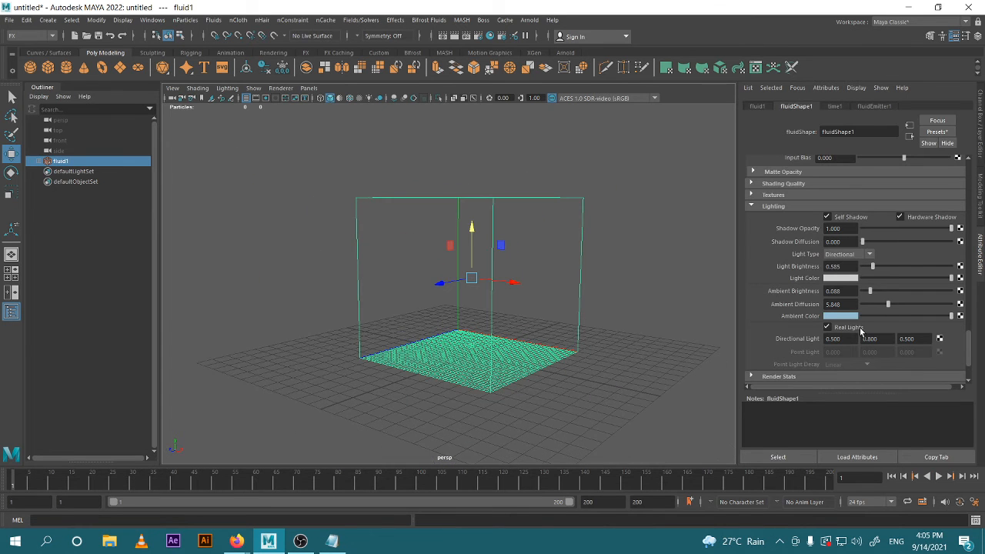
pyautogui.scroll(-2, 893, 312)
pyautogui.scroll(-1, 893, 316)
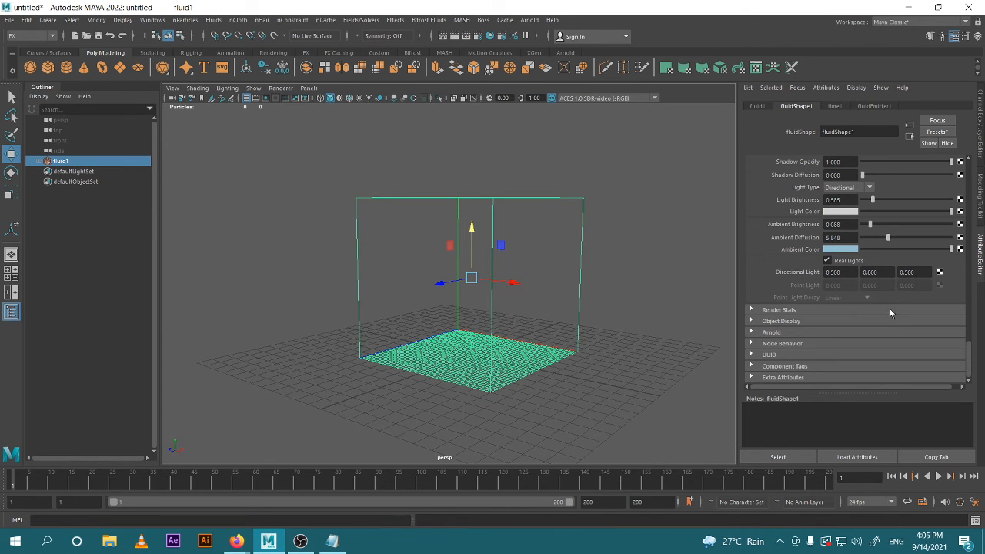
pyautogui.scroll(2, 872, 284)
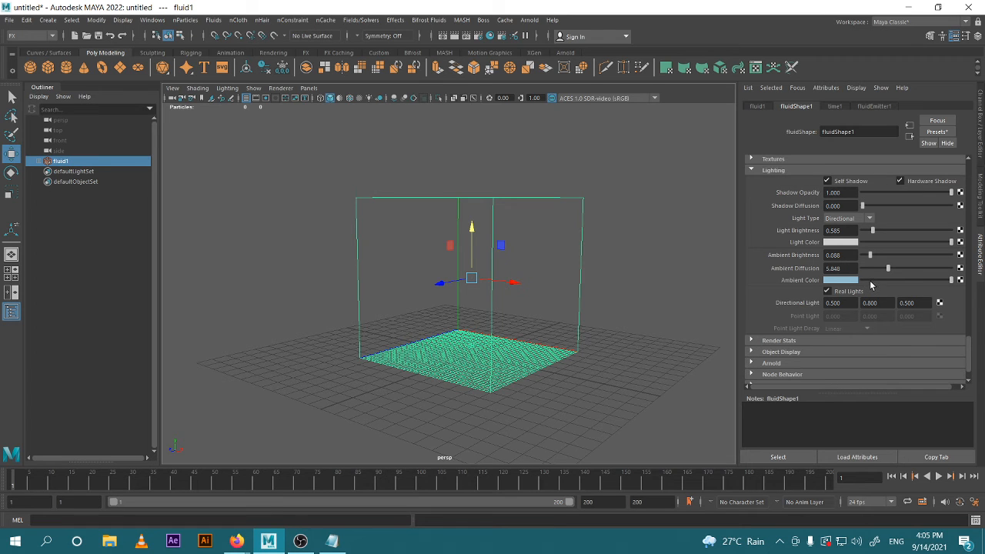
pyautogui.scroll(-2, 809, 264)
pyautogui.scroll(15, 796, 237)
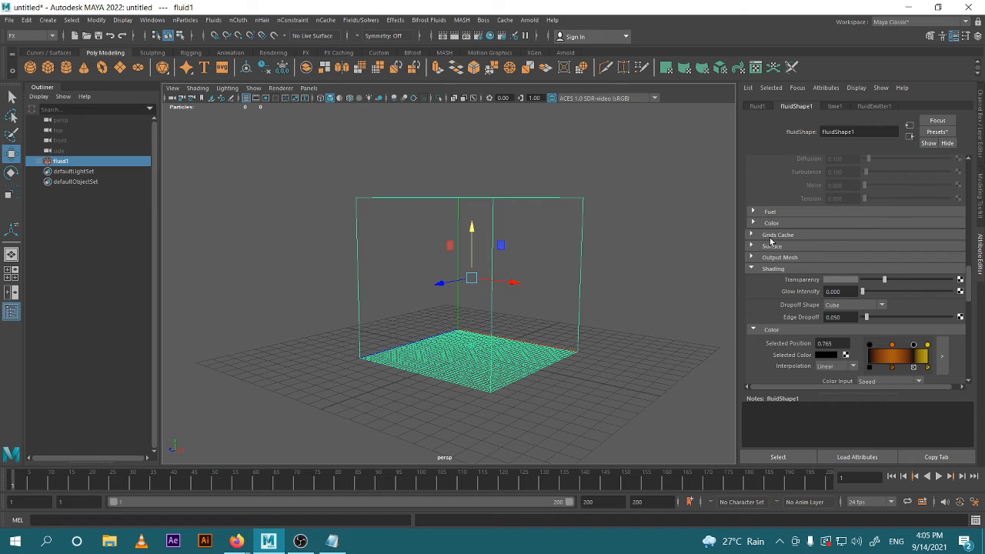
pyautogui.scroll(-12, 793, 240)
pyautogui.scroll(-12, 781, 242)
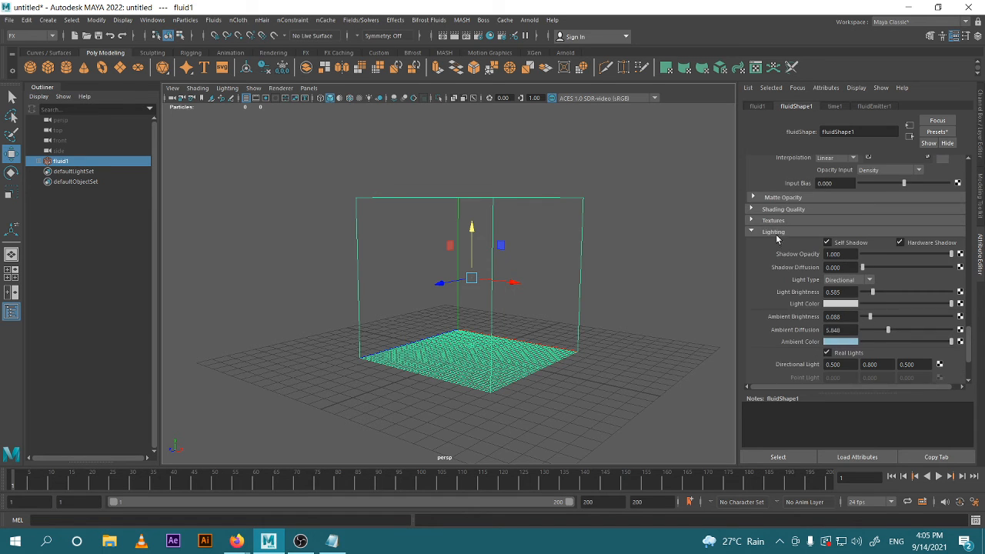
pyautogui.scroll(15, 770, 239)
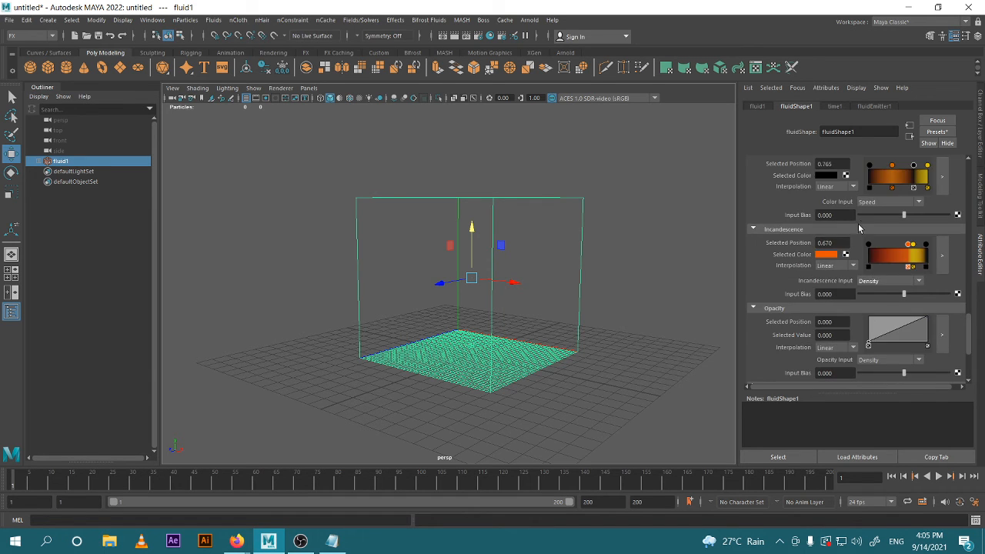
pyautogui.scroll(2, 787, 240)
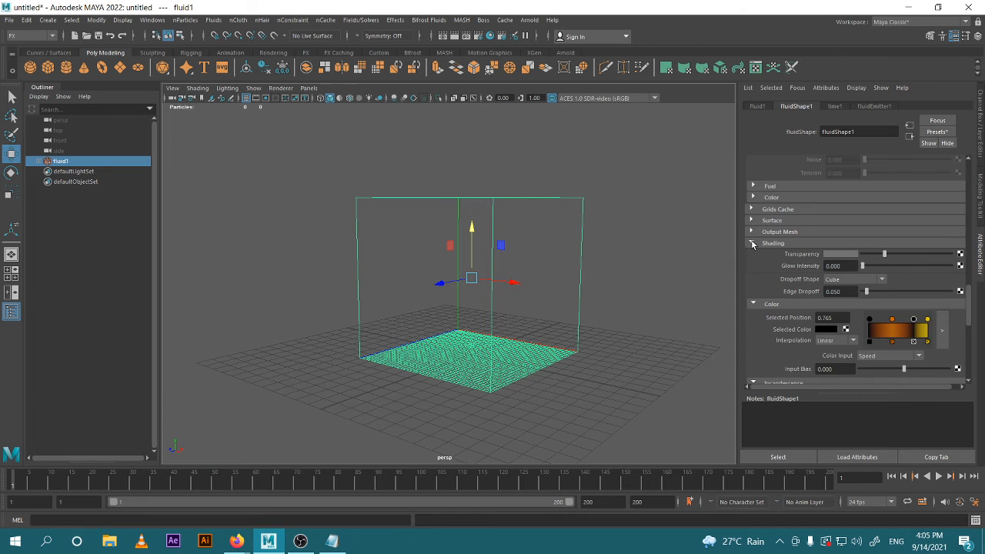
# - Collapse the fluid's Shading settings and turn on Auto Resize for the container
pyautogui.click(753, 244)
pyautogui.scroll(8, 810, 211)
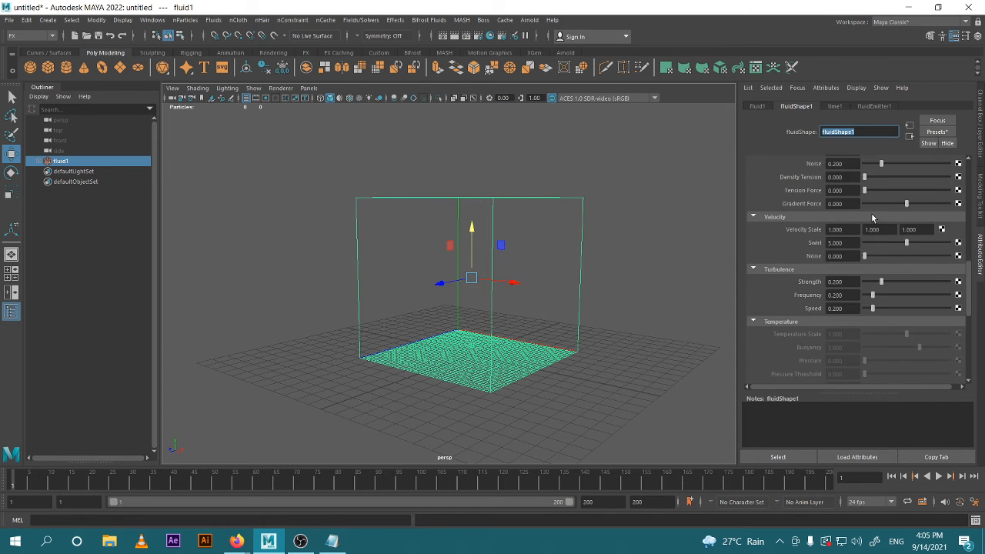
pyautogui.scroll(8, 871, 214)
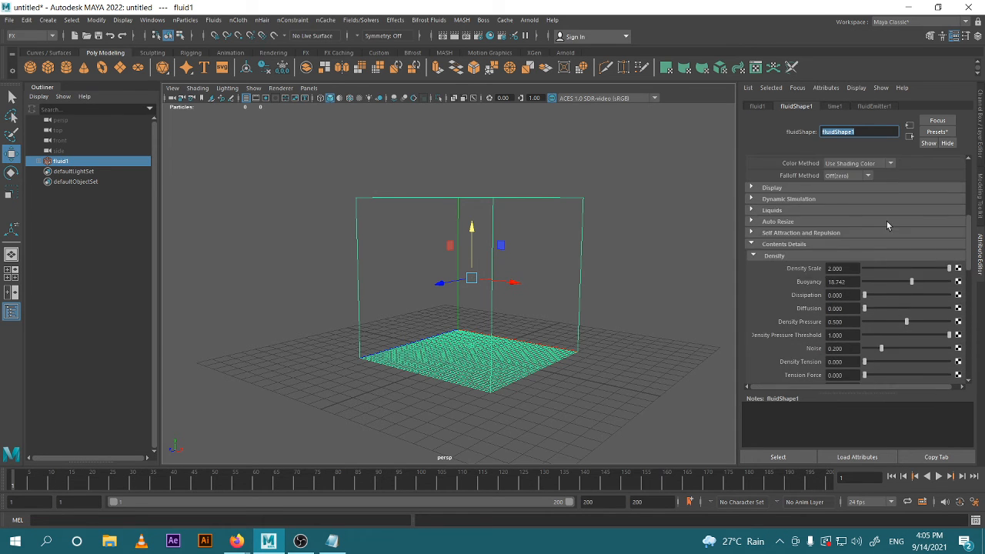
pyautogui.scroll(2, 886, 221)
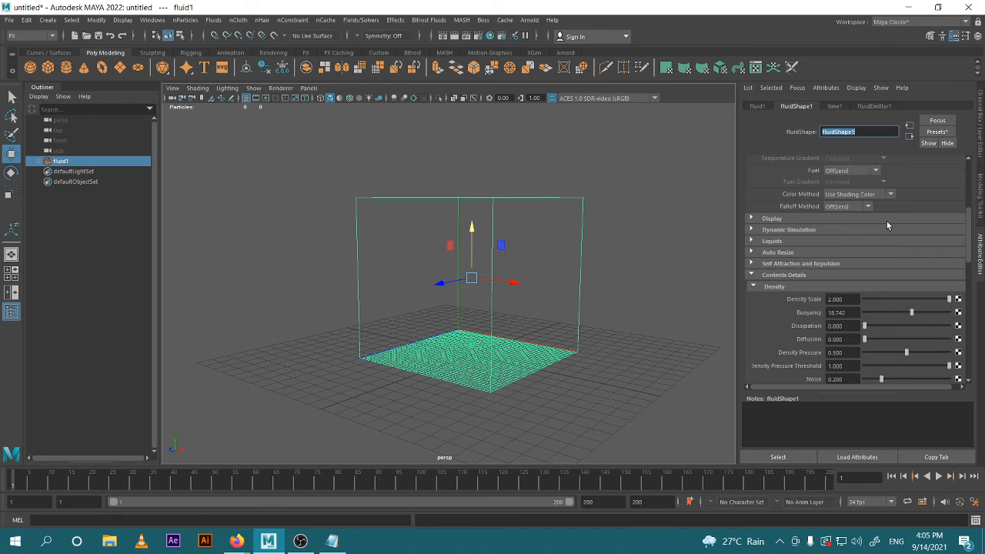
pyautogui.click(779, 253)
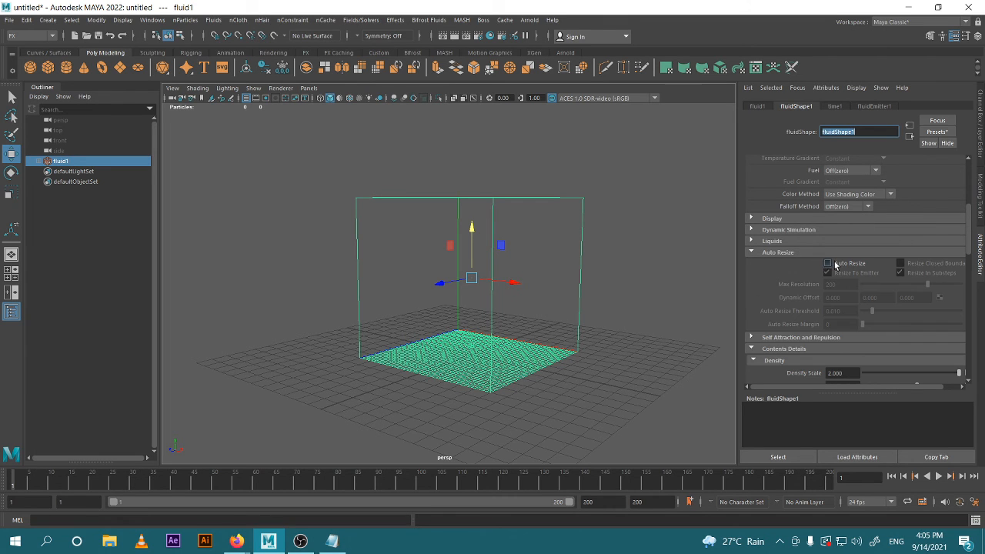
pyautogui.click(828, 263)
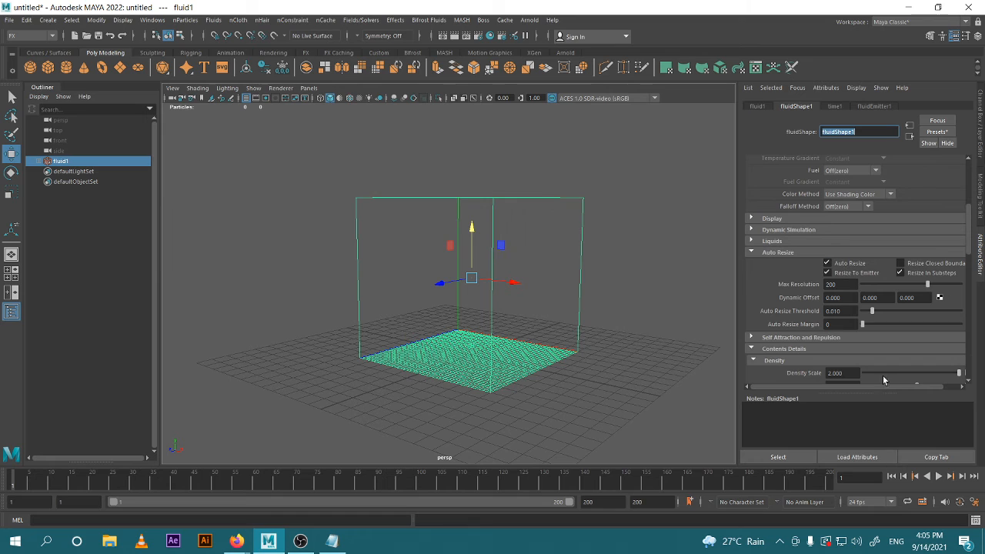
pyautogui.click(828, 264)
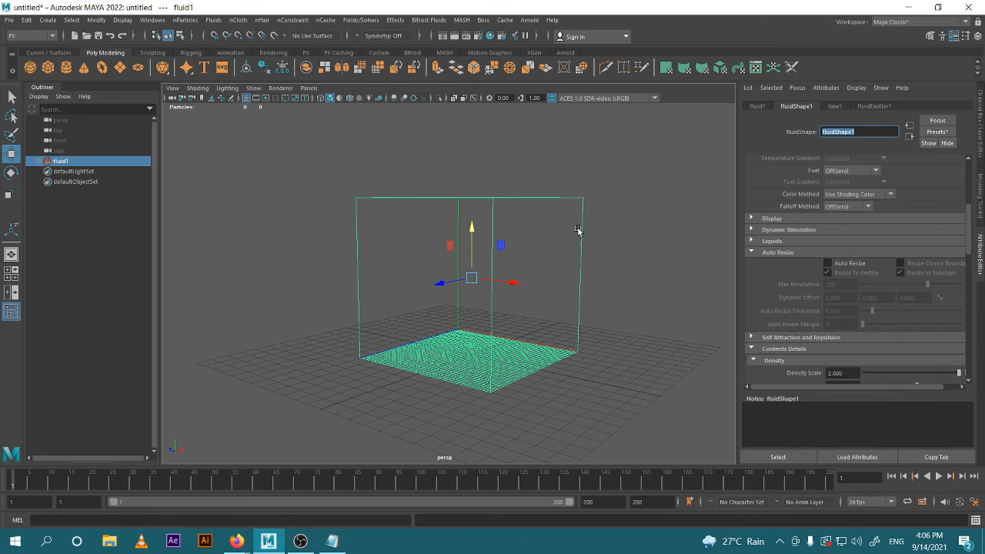
pyautogui.click(827, 264)
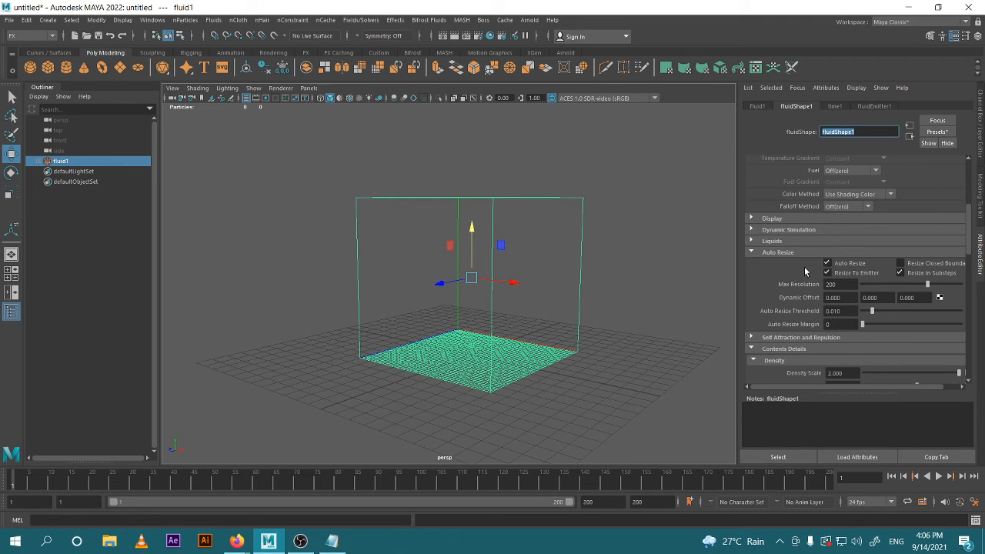
# - Deselect the container, play the simulation to about frame 161 to check the auto-resizing, and return to frame 1
pyautogui.click(611, 314)
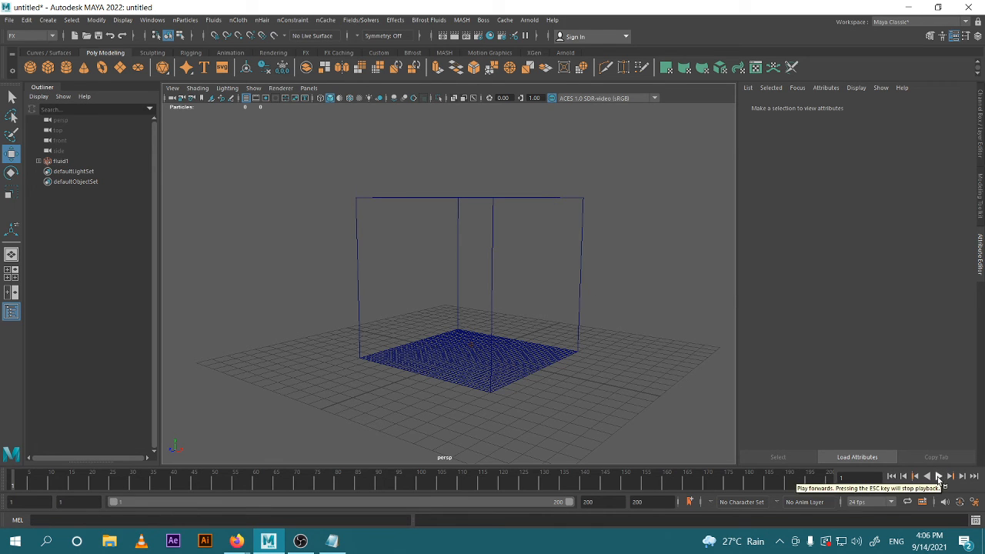
pyautogui.click(939, 477)
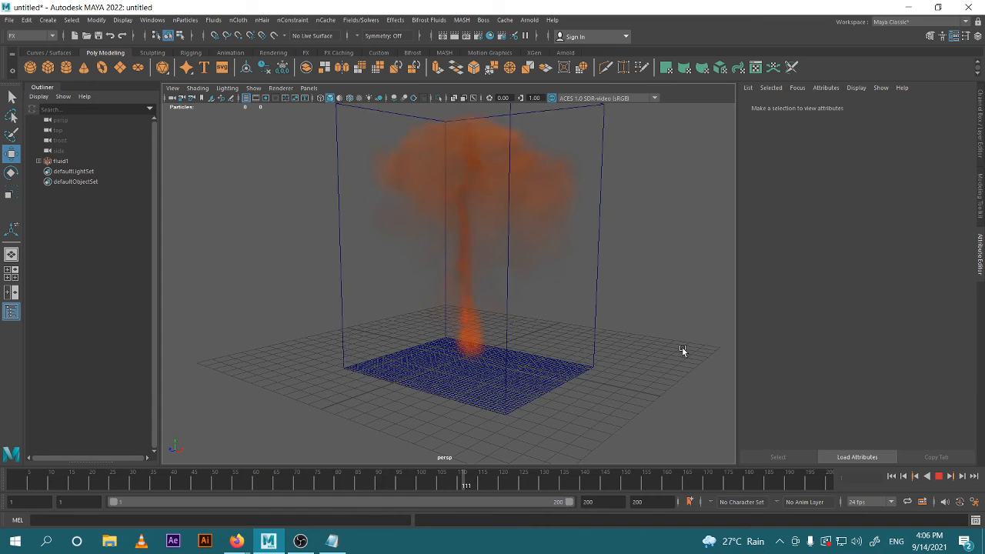
pyautogui.scroll(-2, 633, 321)
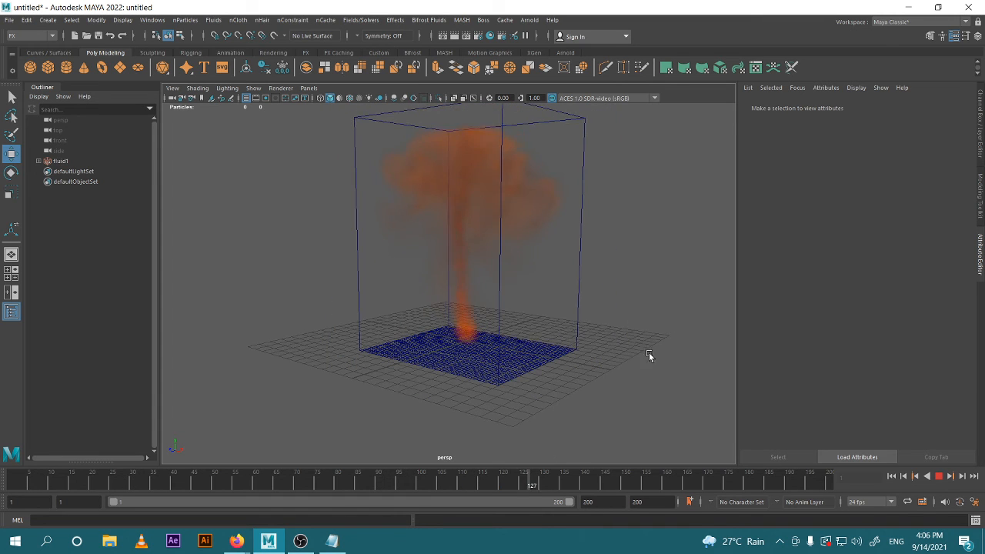
pyautogui.keyDown('alt'); pyautogui.moveTo(583, 270); pyautogui.dragTo(616, 328, button='middle'); pyautogui.keyUp('alt')
pyautogui.keyDown('alt'); pyautogui.moveTo(616, 328); pyautogui.dragTo(554, 204); pyautogui.keyUp('alt')
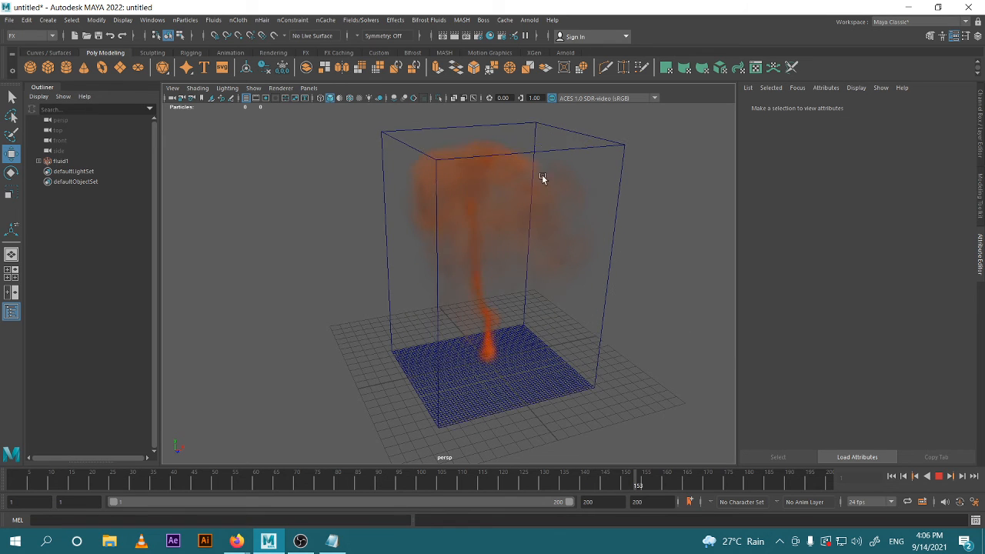
pyautogui.click(939, 478)
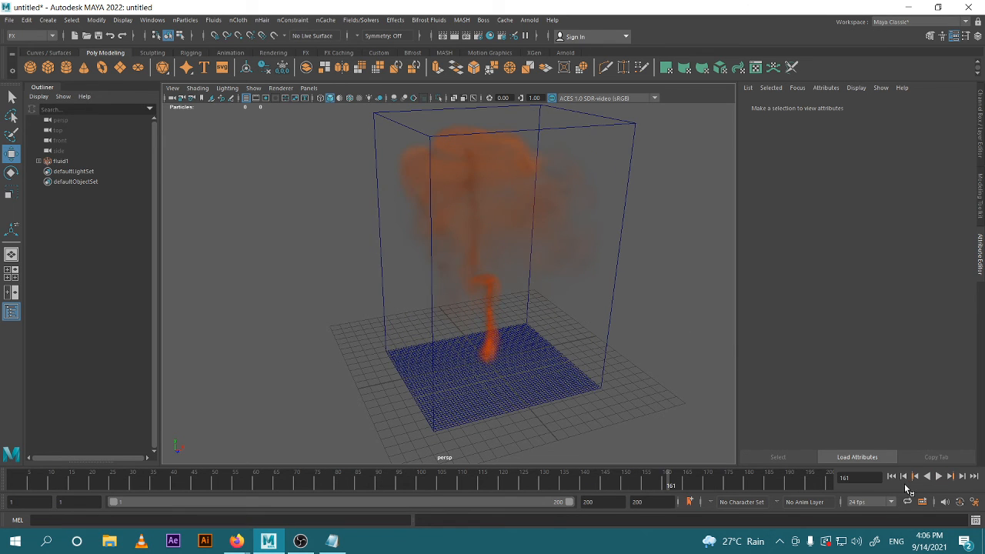
pyautogui.click(892, 477)
pyautogui.keyDown('alt'); pyautogui.moveTo(671, 353); pyautogui.dragTo(661, 336); pyautogui.keyUp('alt')
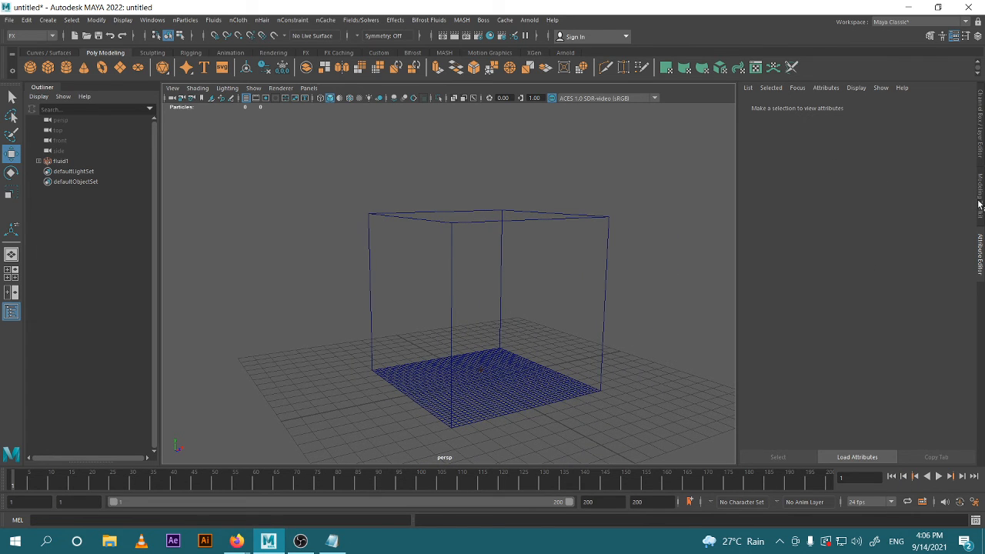
pyautogui.click(982, 138)
pyautogui.click(980, 215)
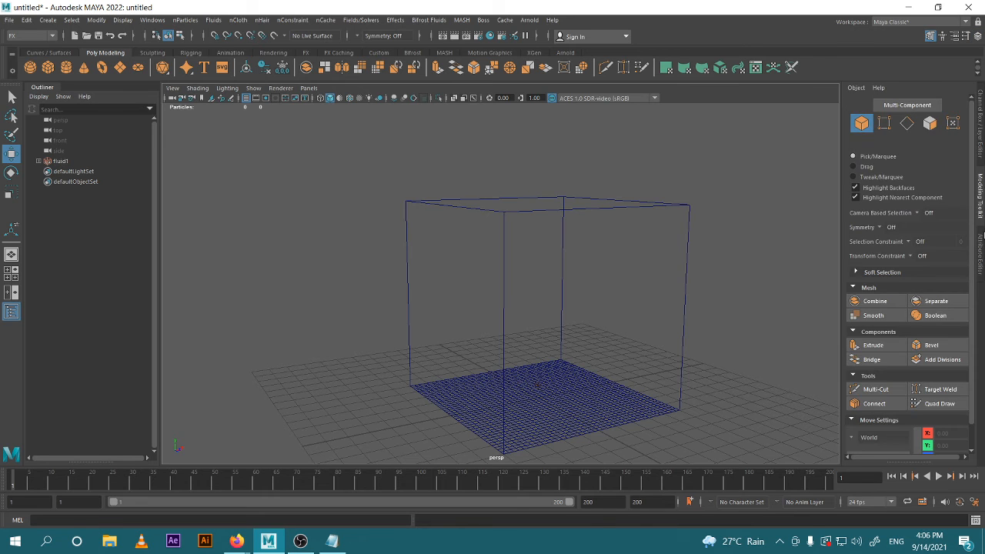
pyautogui.click(979, 258)
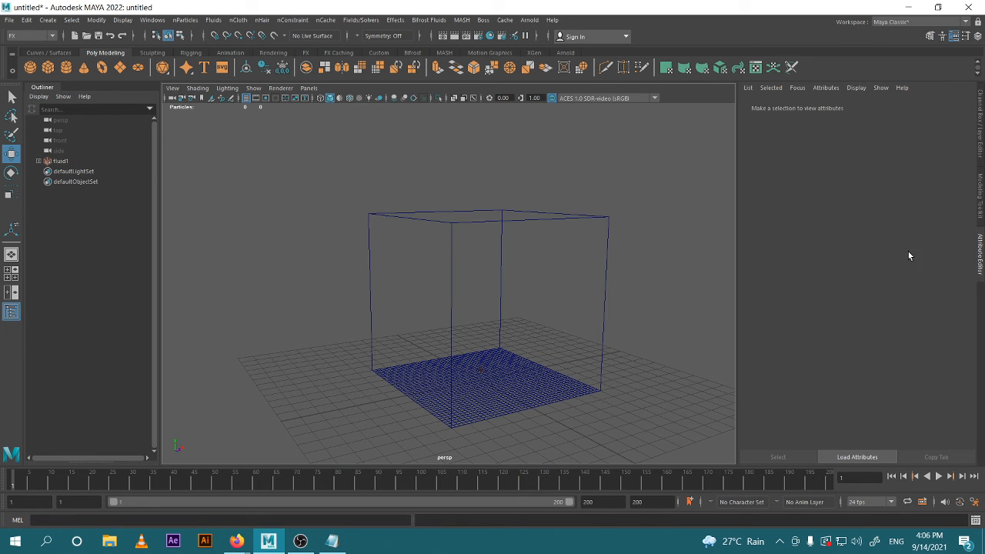
# - Select the fluid container, set its density Dissipation to 0.2 and play the simulation to about frame 138
pyautogui.click(604, 283)
pyautogui.scroll(5, 833, 264)
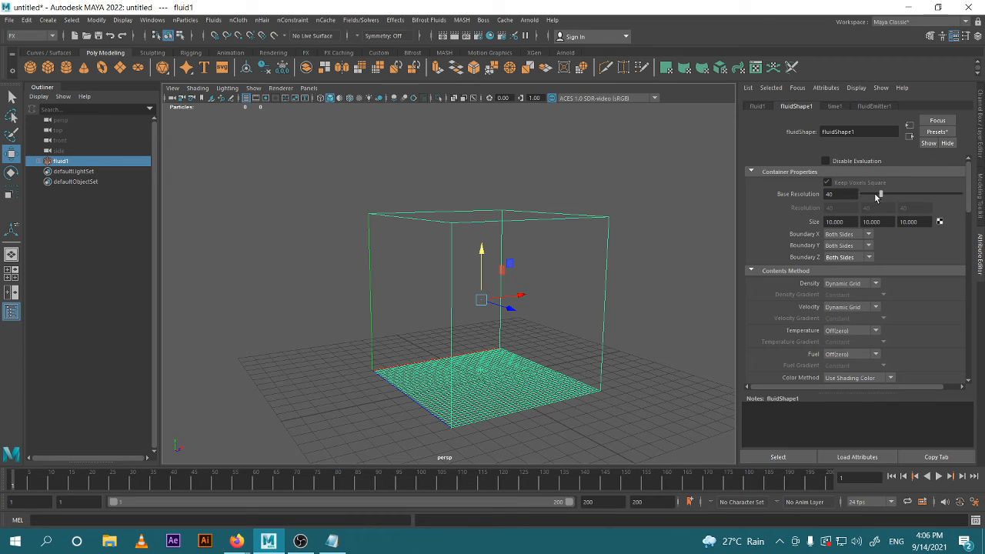
pyautogui.scroll(-5, 877, 217)
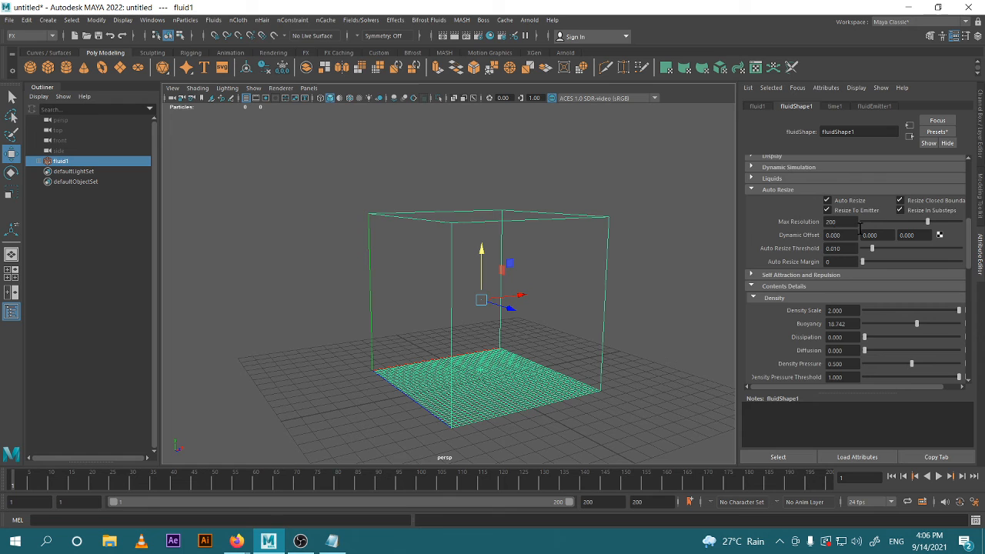
pyautogui.scroll(-2, 856, 222)
pyautogui.scroll(-2, 865, 280)
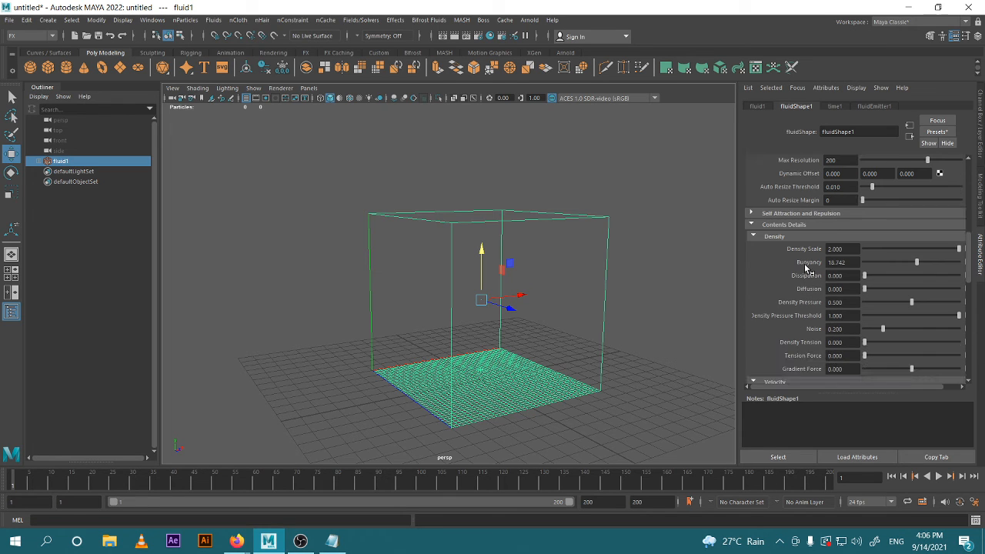
pyautogui.click(847, 276)
pyautogui.write('0.2')
pyautogui.press('Return')
pyautogui.click(938, 478)
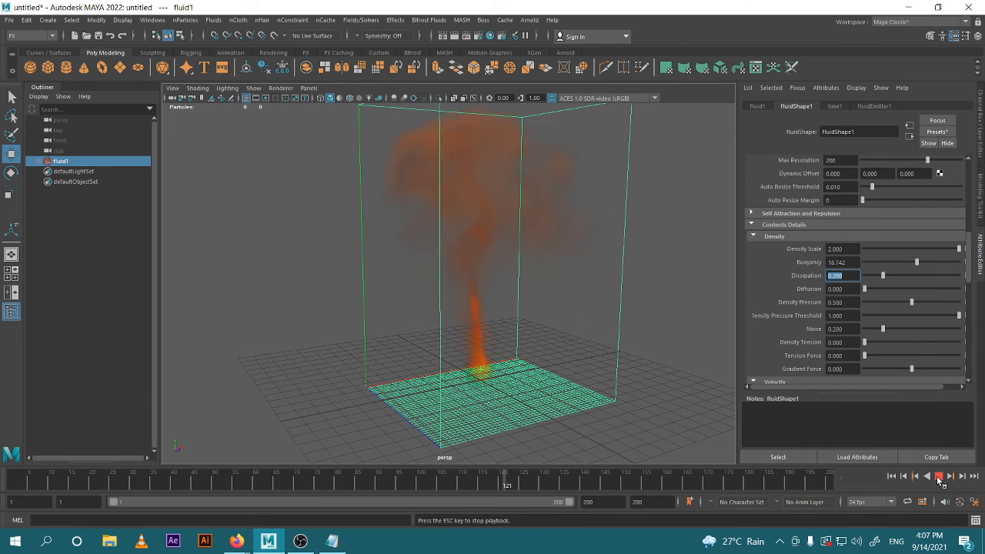
pyautogui.click(939, 477)
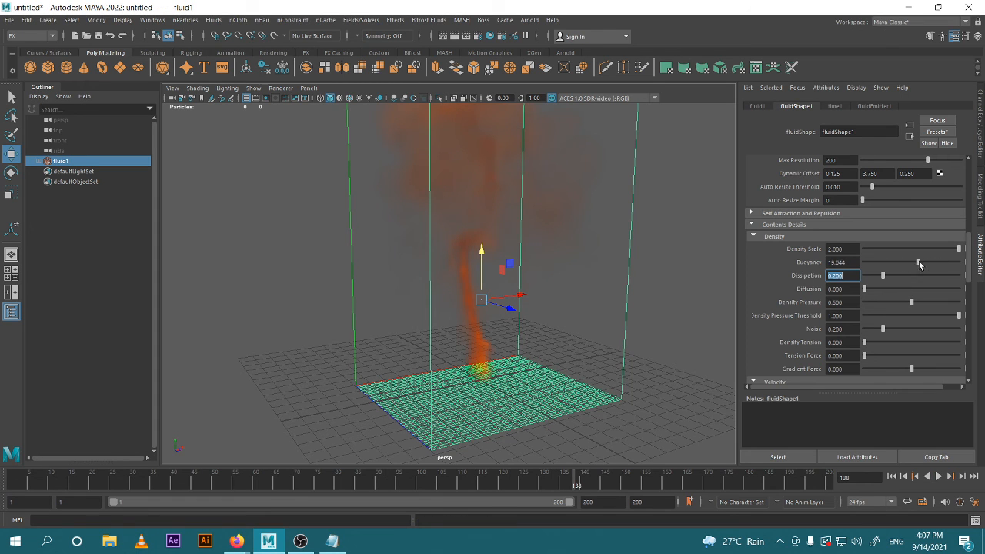
# - Lower the fluid's Buoyancy to about 13.44 and set its Density Scale to 12, trying 15 first
pyautogui.moveTo(907, 264); pyautogui.dragTo(905, 263)
pyautogui.moveTo(959, 249); pyautogui.dragTo(956, 249)
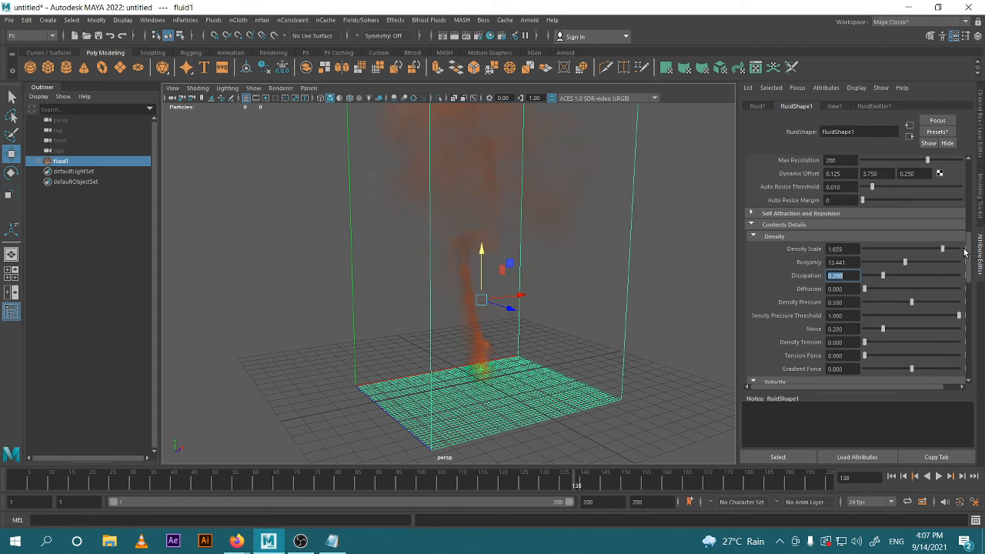
pyautogui.click(832, 249)
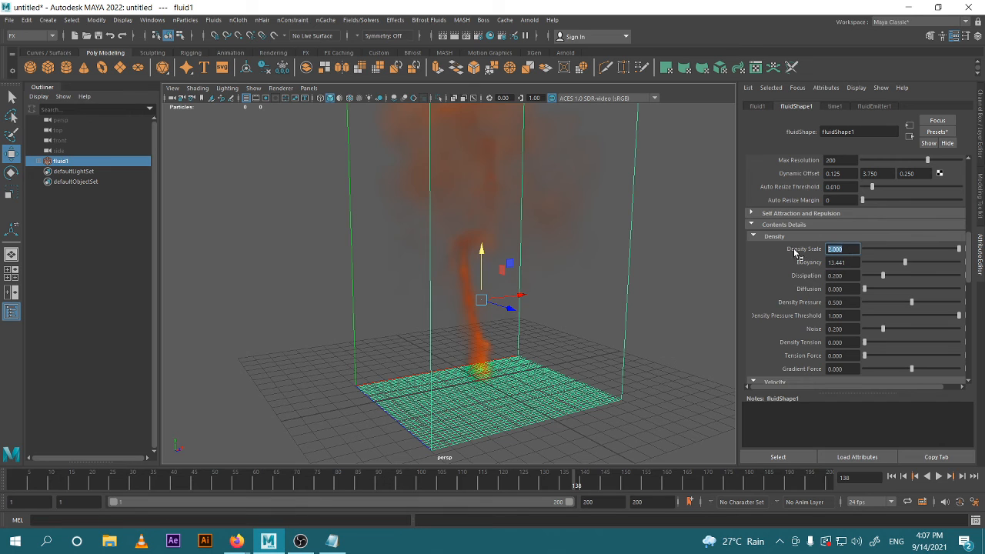
pyautogui.press('Return')
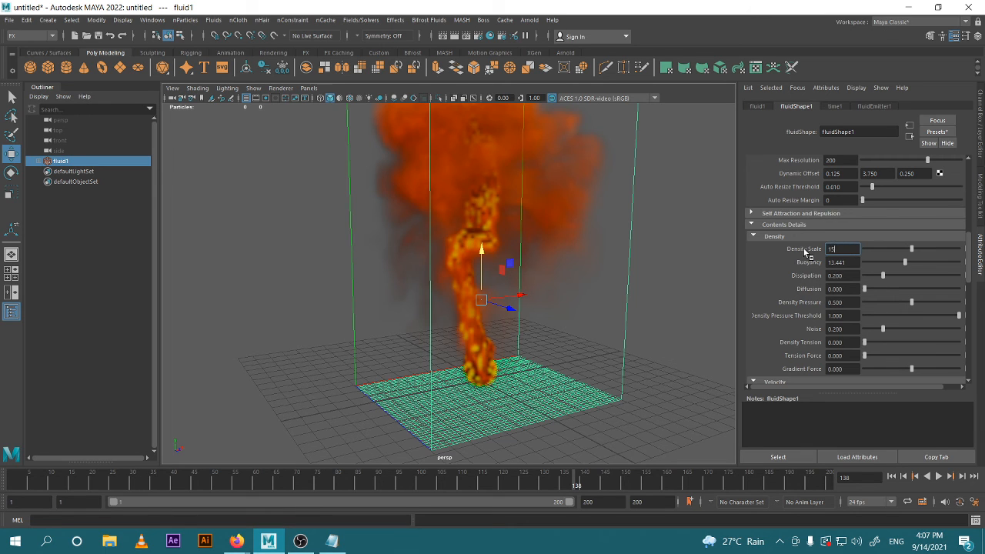
pyautogui.write('15')
pyautogui.press('Return')
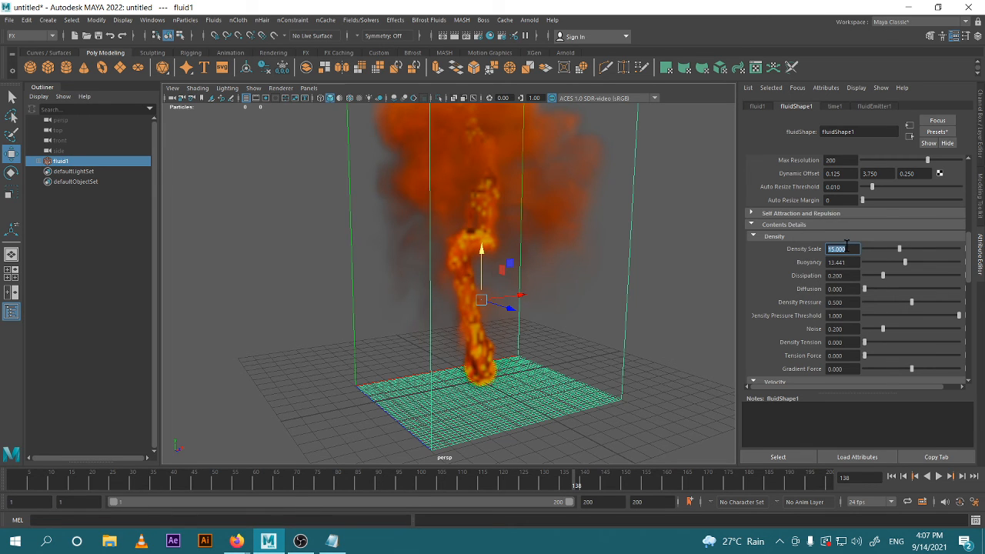
pyautogui.write('12')
pyautogui.press('Return')
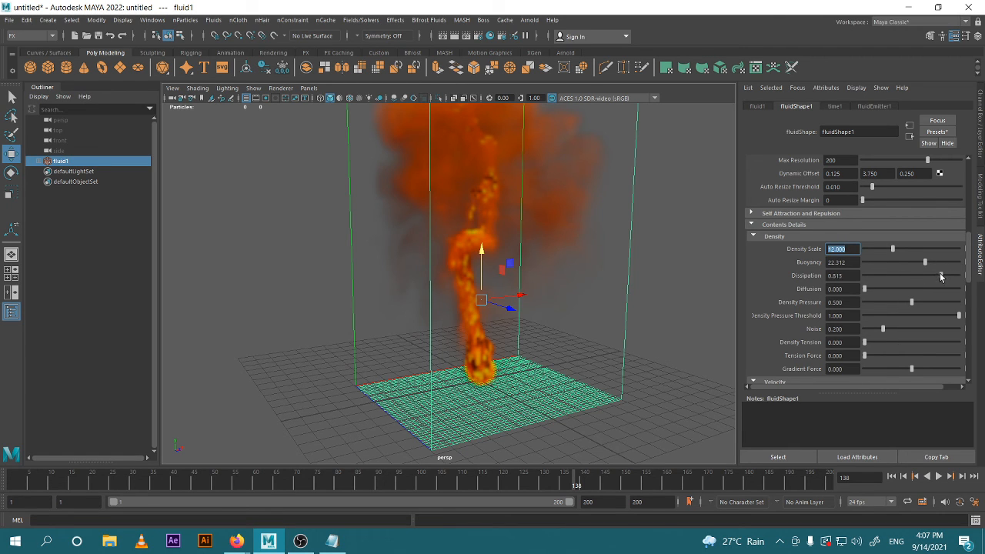
# - Raise Buoyancy to about 22.3 and Dissipation to 10, replaying from frame 1 to about frame 61 with the fluid deselected
pyautogui.moveTo(940, 275); pyautogui.dragTo(960, 276)
pyautogui.moveTo(851, 275); pyautogui.dragTo(801, 275)
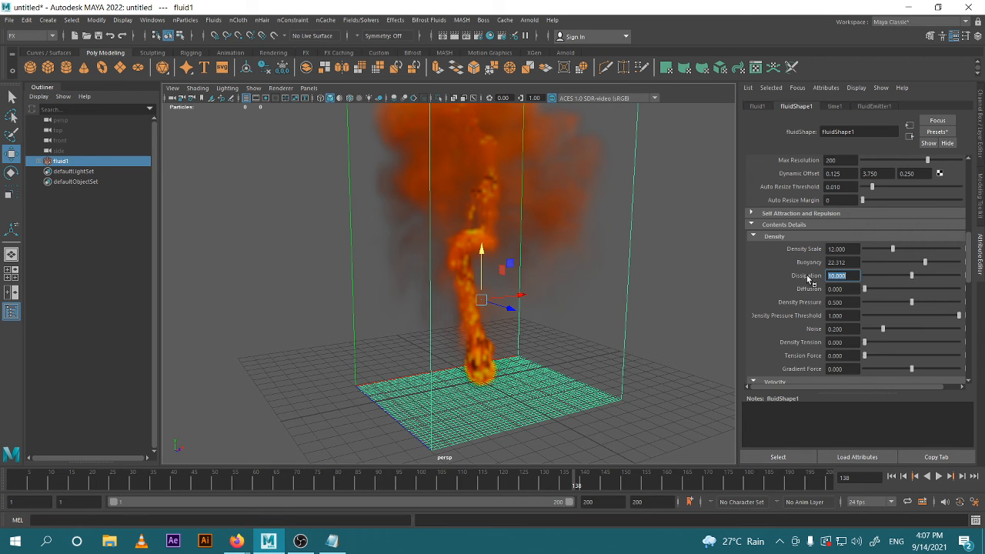
pyautogui.click(892, 477)
pyautogui.click(939, 476)
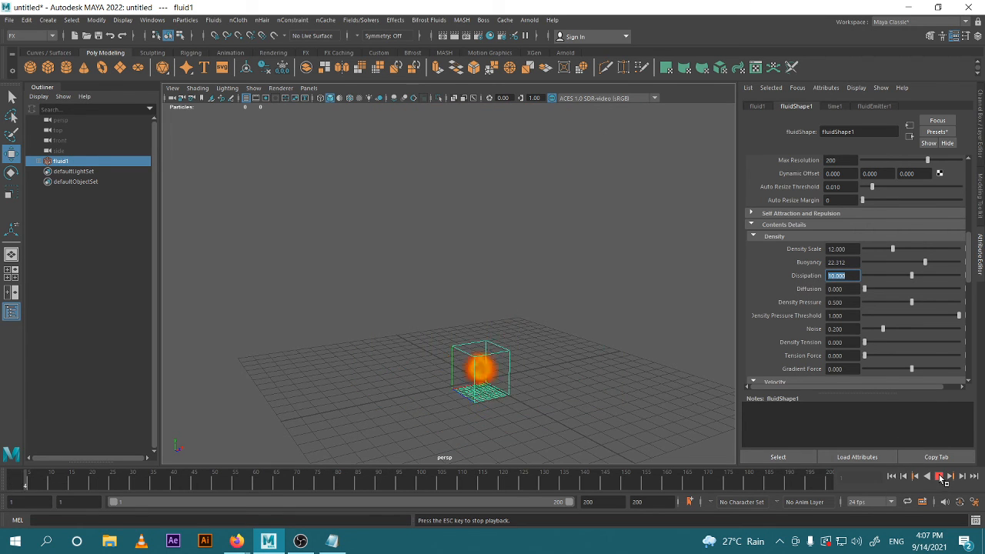
pyautogui.click(679, 400)
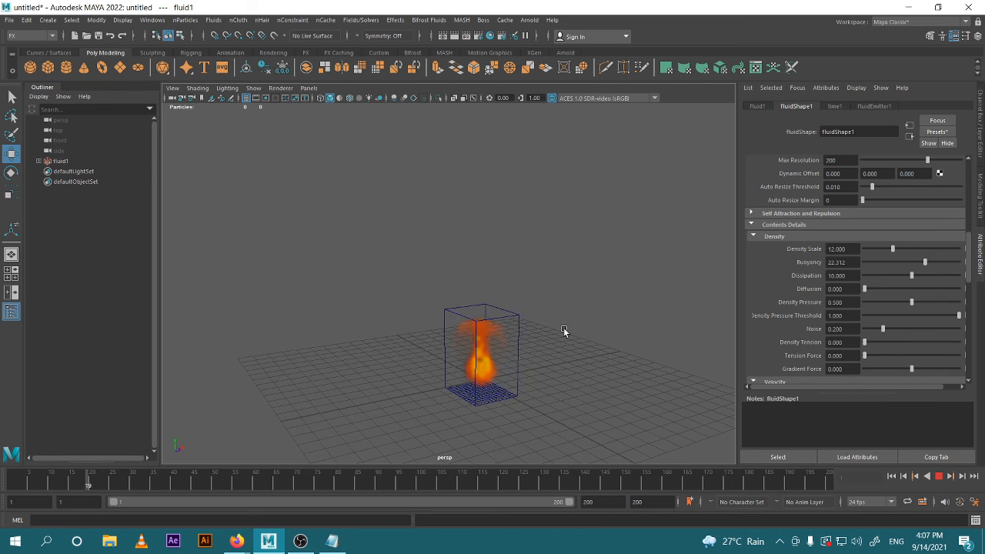
pyautogui.click(939, 476)
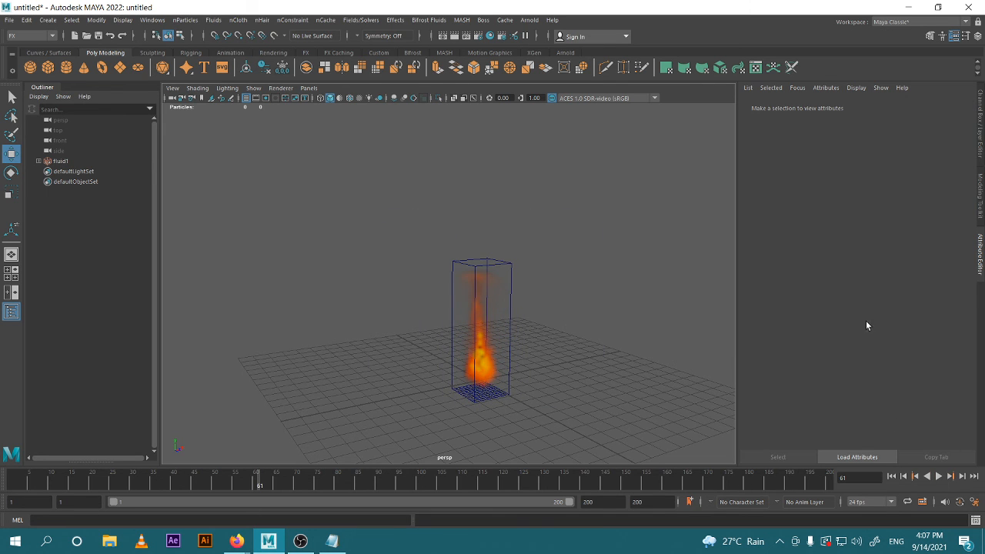
# - Try a density Dissipation of 5 on the fluid and replay the simulation from frame 1 to about frame 145
pyautogui.click(494, 313)
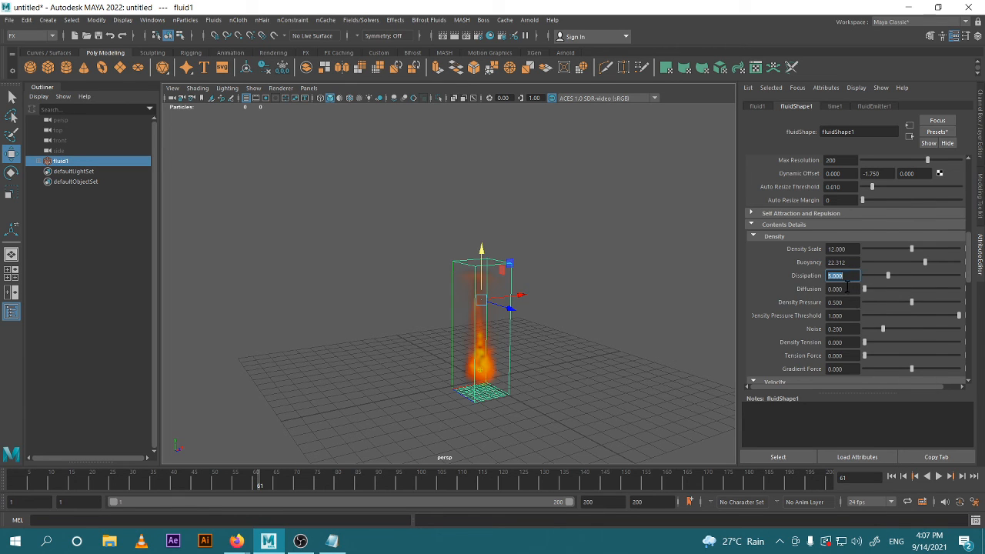
pyautogui.click(893, 477)
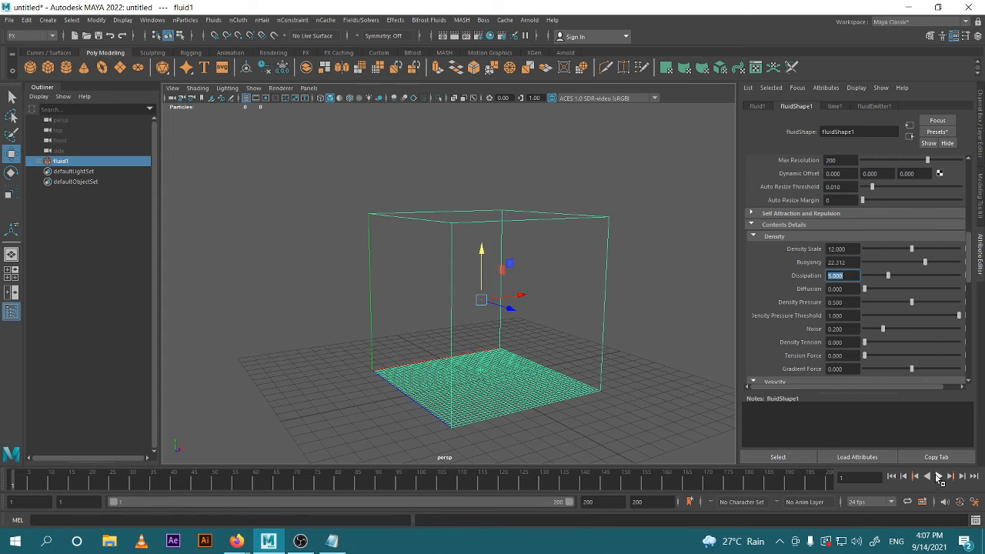
pyautogui.click(939, 477)
pyautogui.click(670, 389)
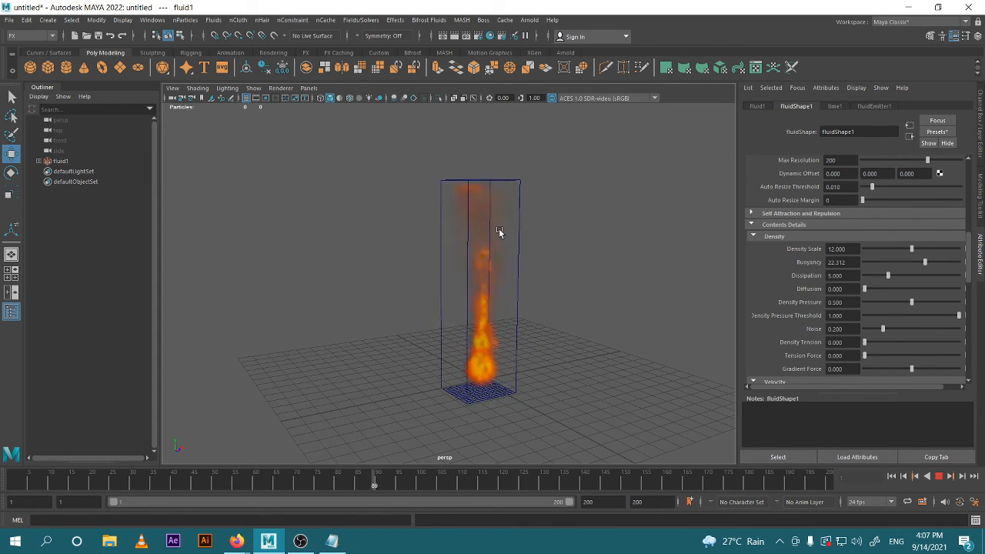
pyautogui.click(939, 477)
# - Reselect the fluid, set its density Dissipation back to 0.2 and replay from frame 1 to about frame 102
pyautogui.click(479, 331)
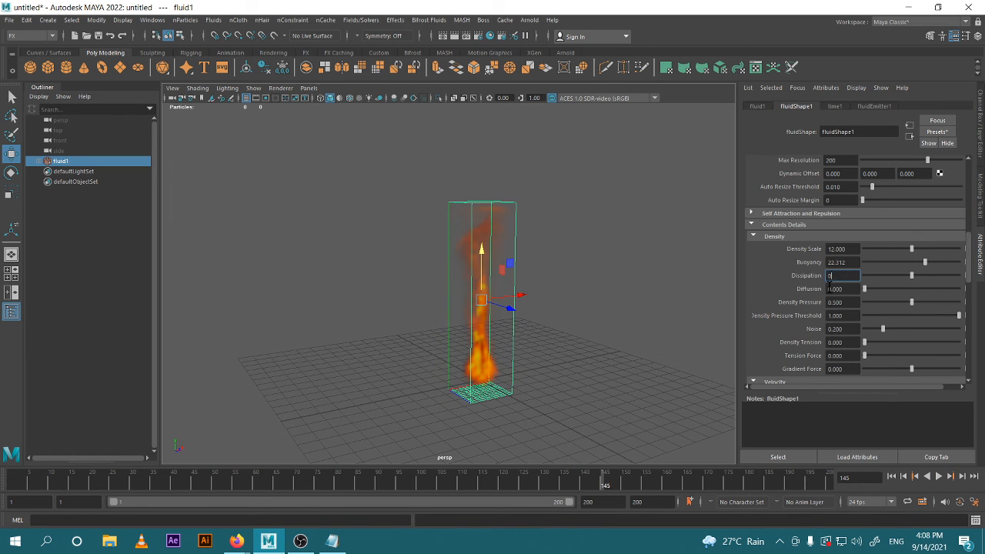
pyautogui.click(892, 477)
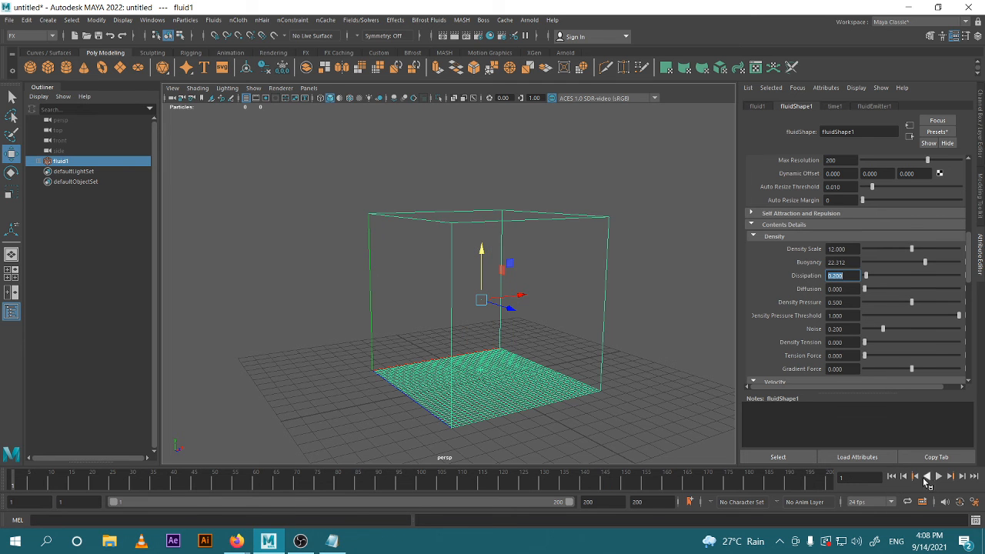
pyautogui.click(939, 477)
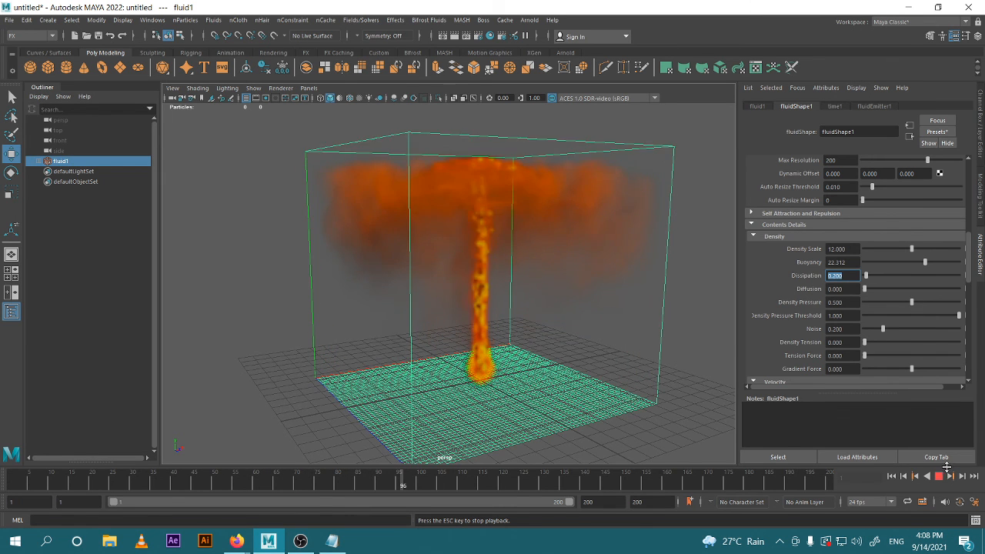
pyautogui.click(939, 477)
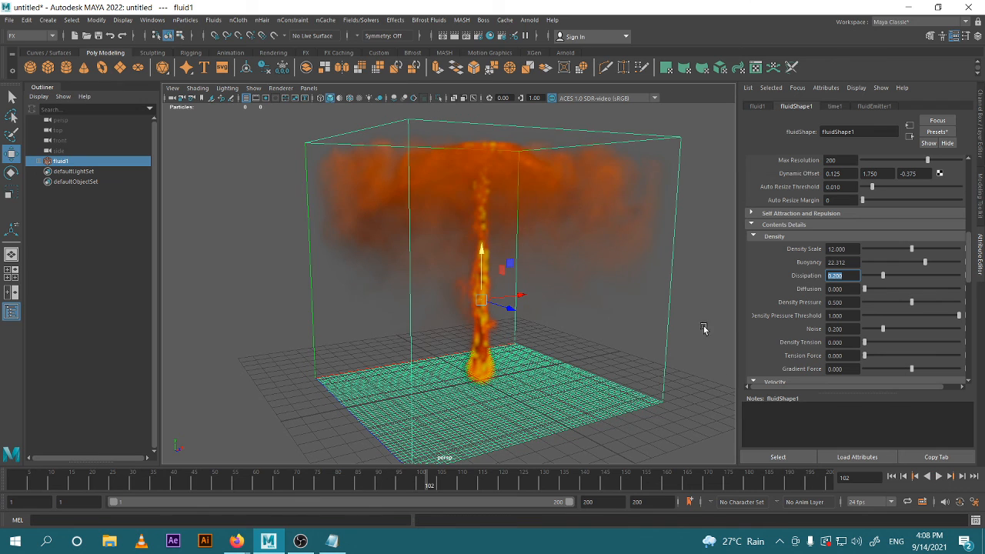
# - Set the fluid's Density Pressure to 1 and replay the simulation from frame 1 to about frame 87
pyautogui.click(844, 302)
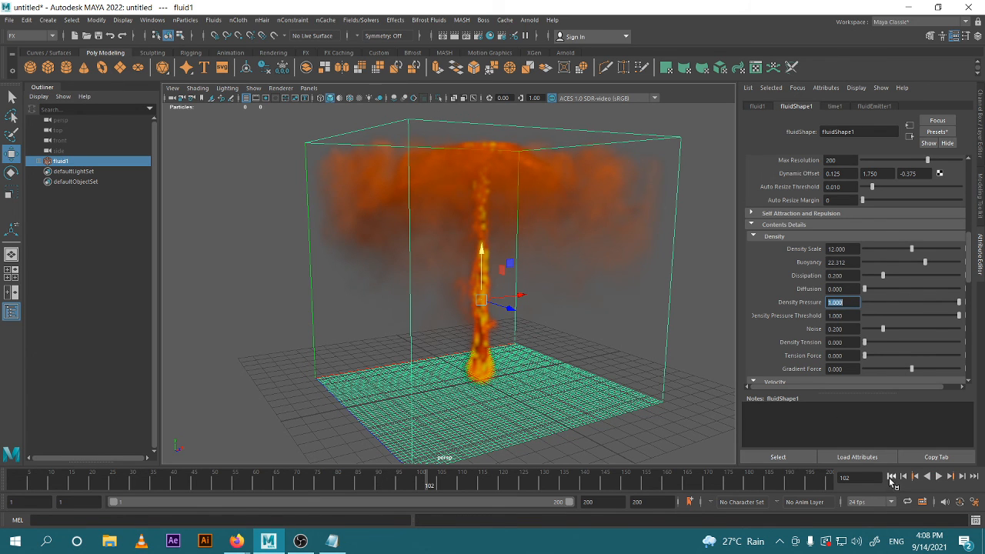
pyautogui.click(892, 477)
pyautogui.click(939, 477)
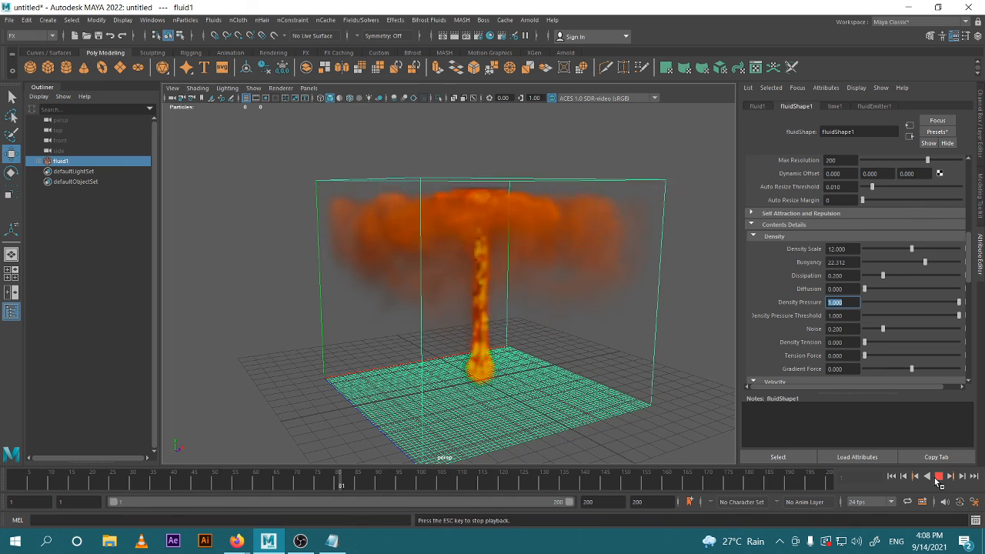
pyautogui.click(939, 477)
# - Set the fluid's Tension Force to 0.5 and replay the simulation from frame 1 to about frame 111
pyautogui.click(835, 342)
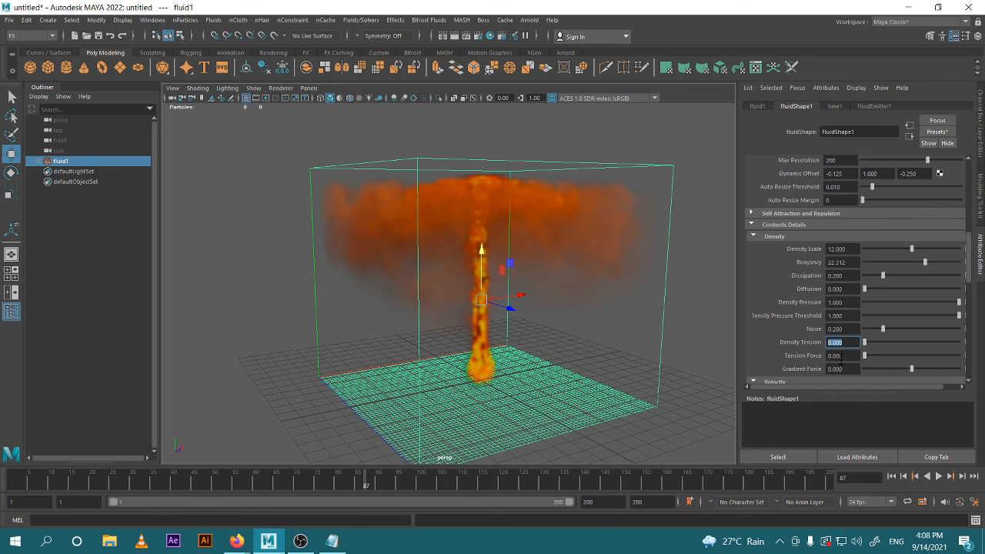
pyautogui.click(842, 356)
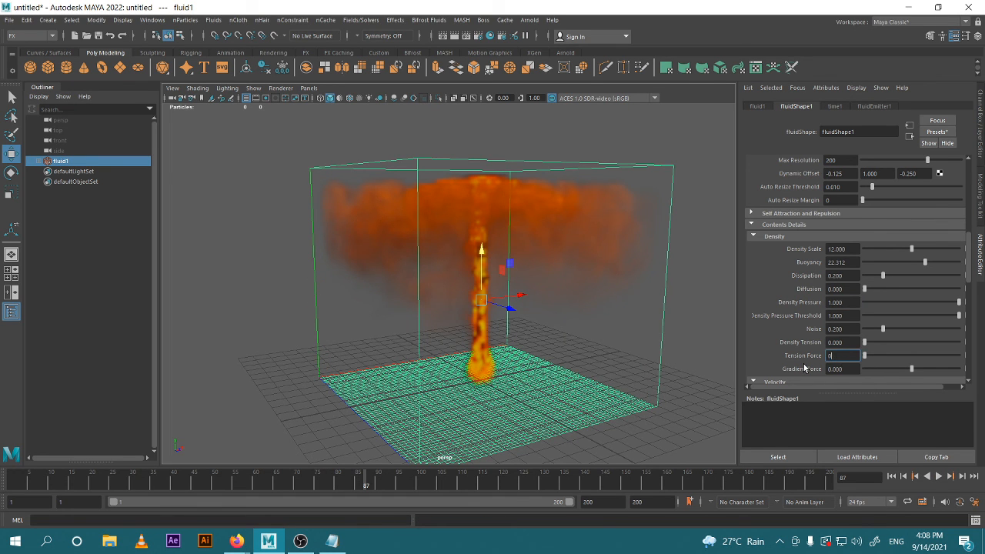
pyautogui.click(892, 477)
pyautogui.click(939, 478)
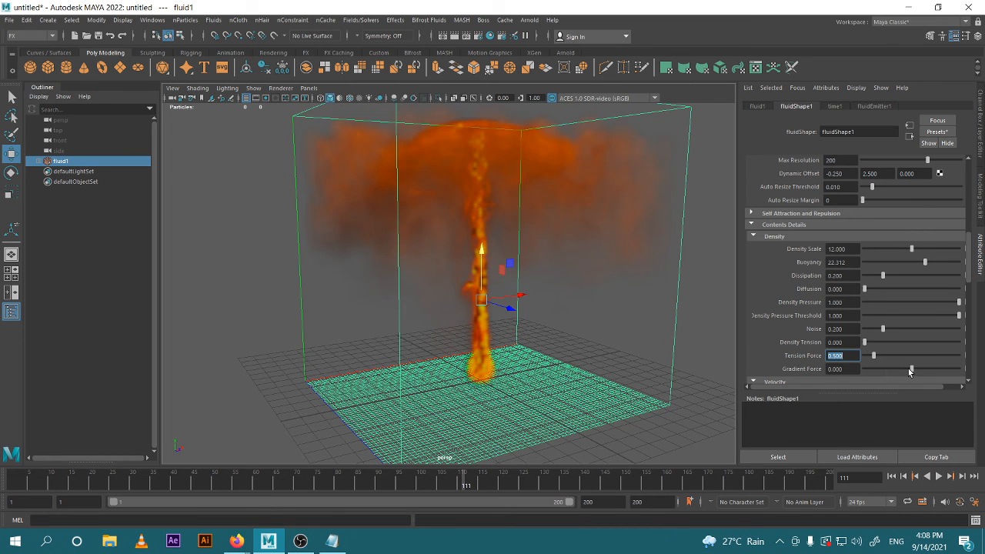
# - Lower the fluid's Gradient Force to about -0.165 and look through its remaining attribute sections
pyautogui.scroll(-3, 615, 350)
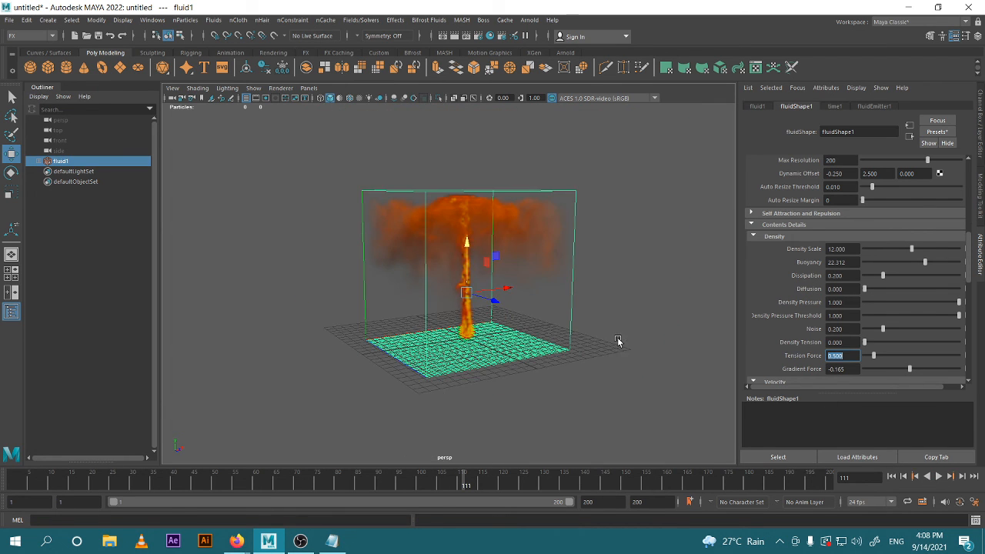
pyautogui.scroll(2, 617, 339)
pyautogui.keyDown('alt'); pyautogui.moveTo(554, 369); pyautogui.dragTo(761, 352); pyautogui.keyUp('alt')
pyautogui.scroll(-10, 760, 352)
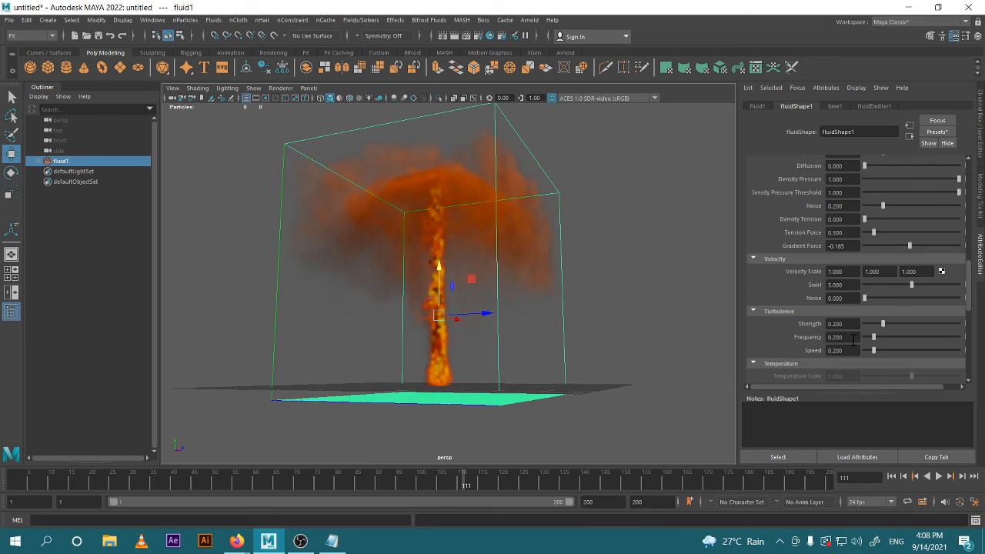
pyautogui.scroll(-4, 850, 327)
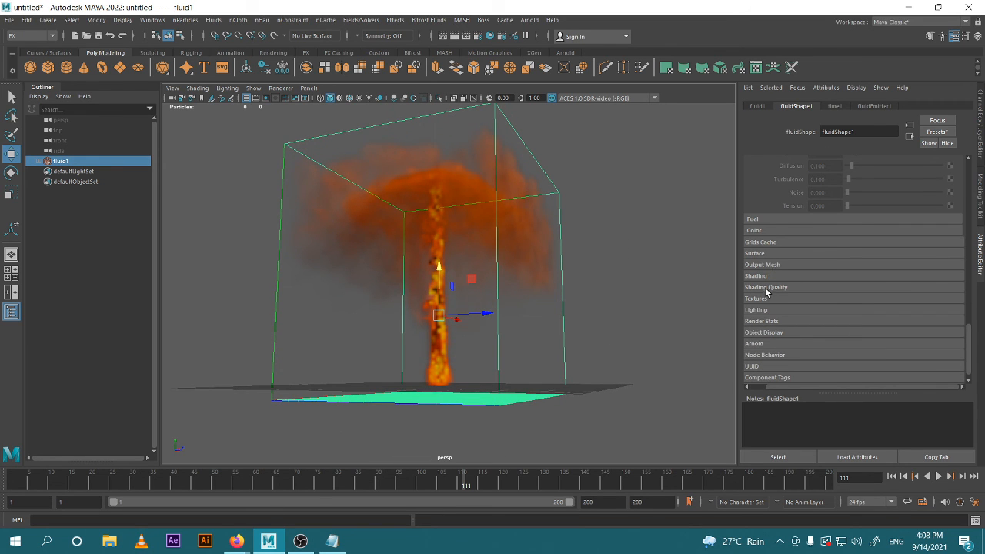
# - Test-render the smoke column at frame 111 with the Maya Hardware 2.0 renderer, and close the render window
pyautogui.keyDown('alt'); pyautogui.moveTo(626, 293); pyautogui.dragTo(494, 307); pyautogui.keyUp('alt')
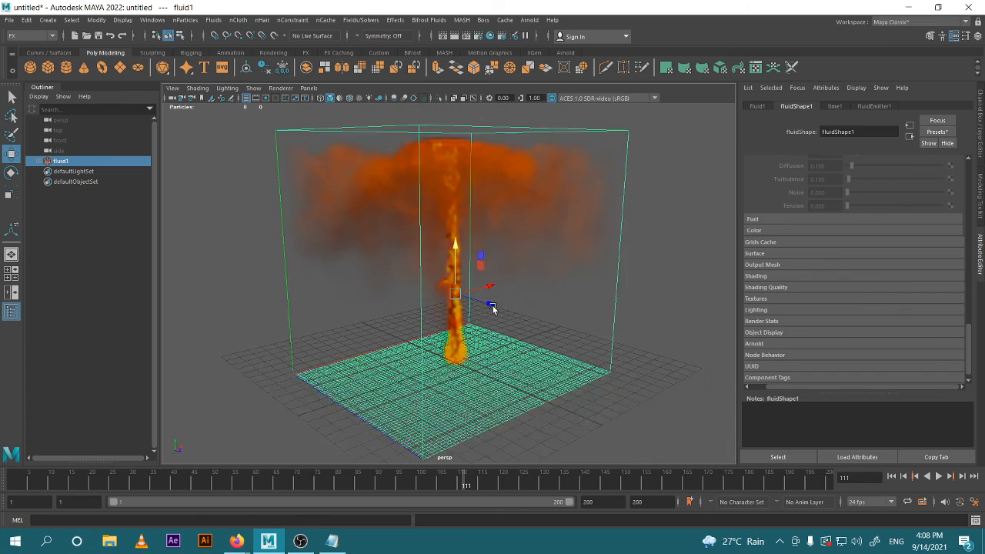
pyautogui.scroll(5, 493, 308)
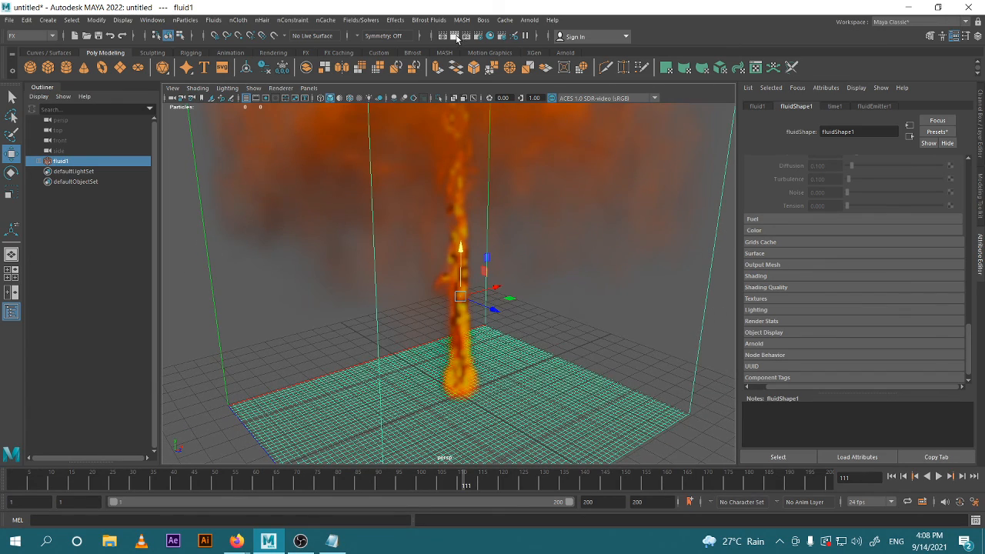
pyautogui.click(455, 36)
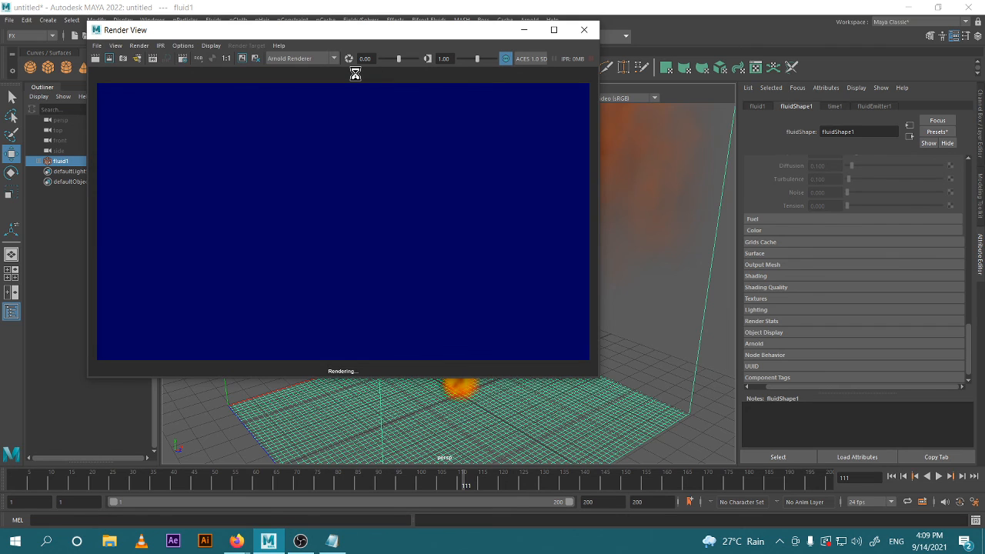
pyautogui.click(331, 62)
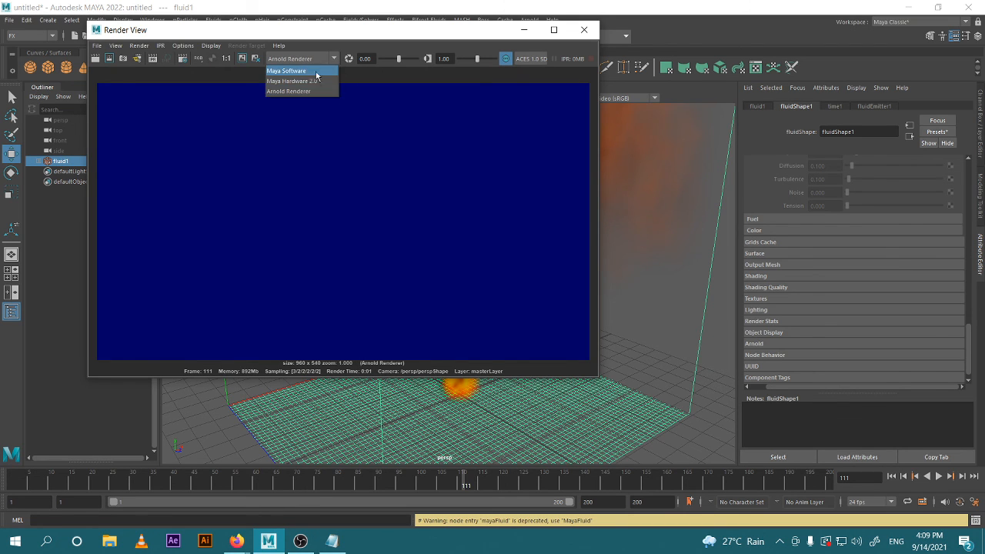
pyautogui.click(317, 81)
pyautogui.click(96, 60)
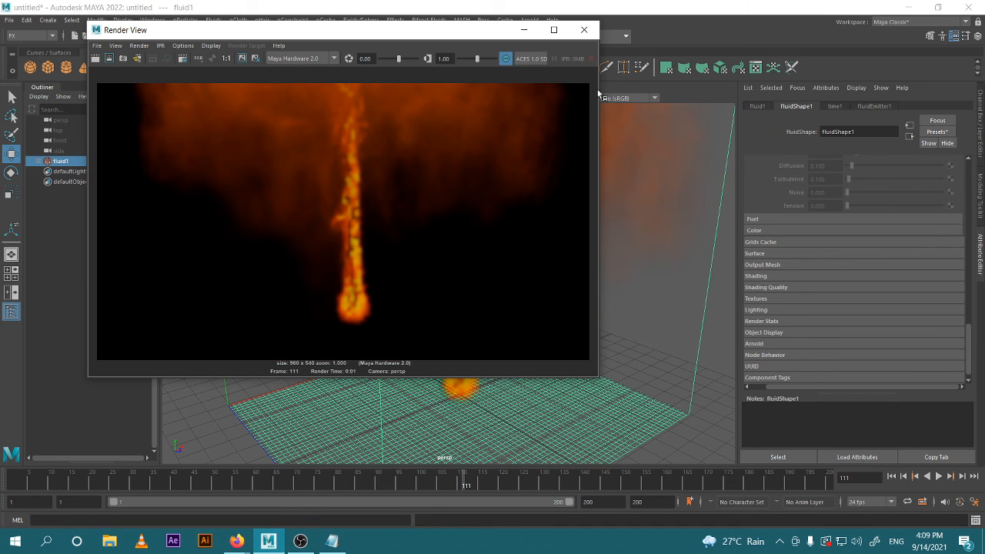
pyautogui.click(583, 31)
# - Lower the fluid's shading Transparency to a near-black value and raise its Glow Intensity to 0.211
pyautogui.scroll(-4, 602, 265)
pyautogui.scroll(-1, 827, 322)
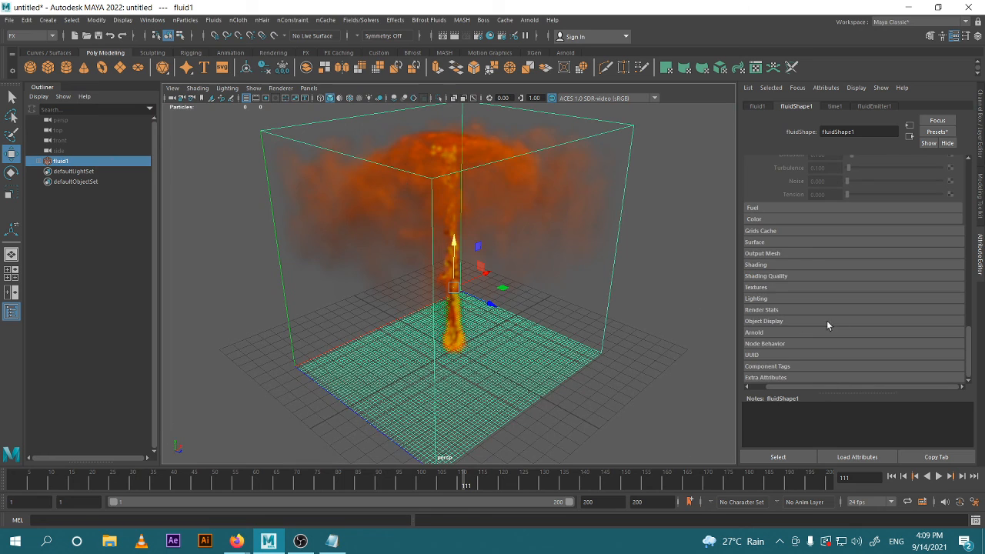
pyautogui.click(779, 266)
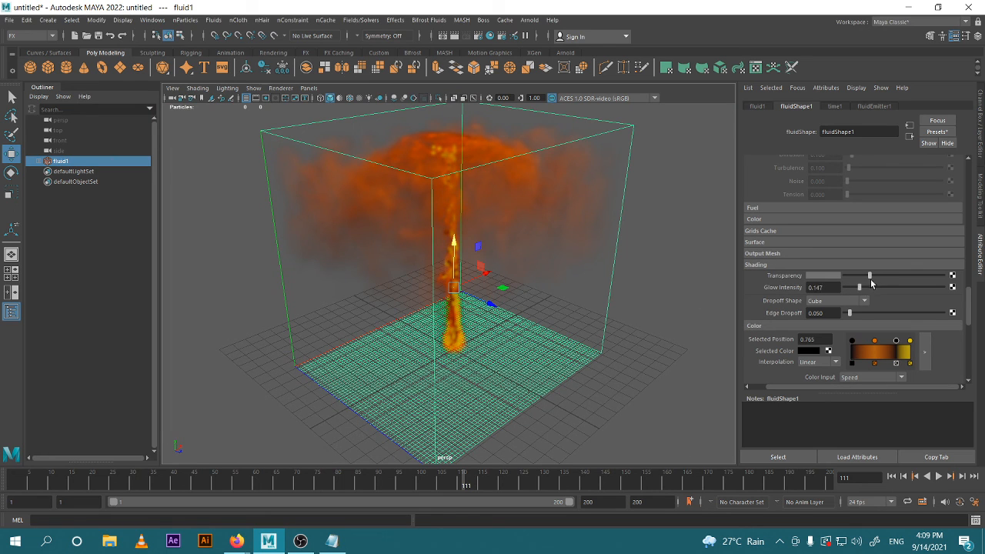
pyautogui.moveTo(870, 277)
pyautogui.mouseDown()
pyautogui.moveTo(909, 273)
pyautogui.moveTo(832, 277)
pyautogui.moveTo(850, 275)
pyautogui.mouseUp()
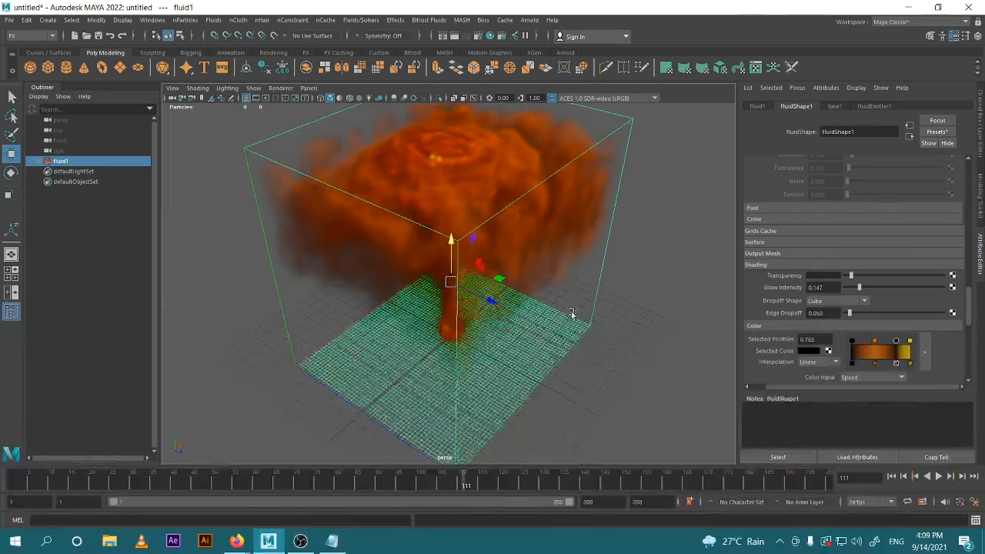
pyautogui.scroll(5, 570, 298)
pyautogui.keyDown('alt'); pyautogui.moveTo(566, 299); pyautogui.dragTo(554, 314); pyautogui.keyUp('alt')
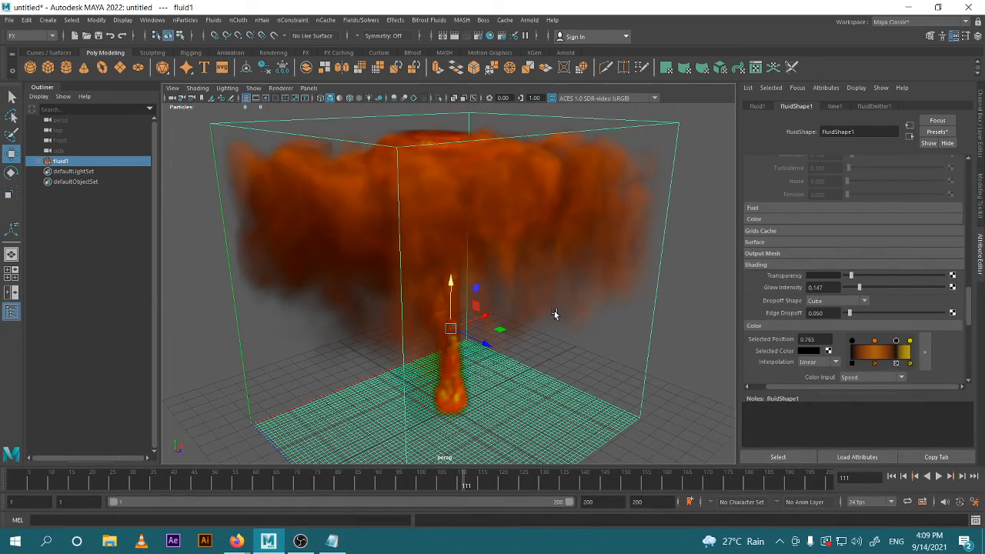
# - Try Sphere, Cone, Double Cone and Use Falloff Grid as the fluid's Dropoff Shape
pyautogui.click(864, 301)
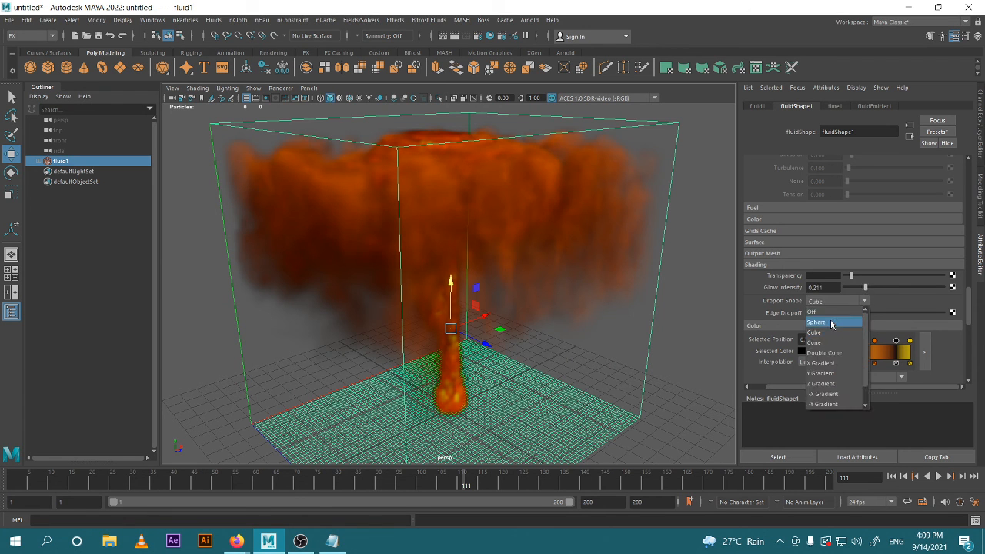
pyautogui.click(831, 322)
pyautogui.keyDown('alt'); pyautogui.moveTo(678, 327); pyautogui.dragTo(531, 302); pyautogui.keyUp('alt')
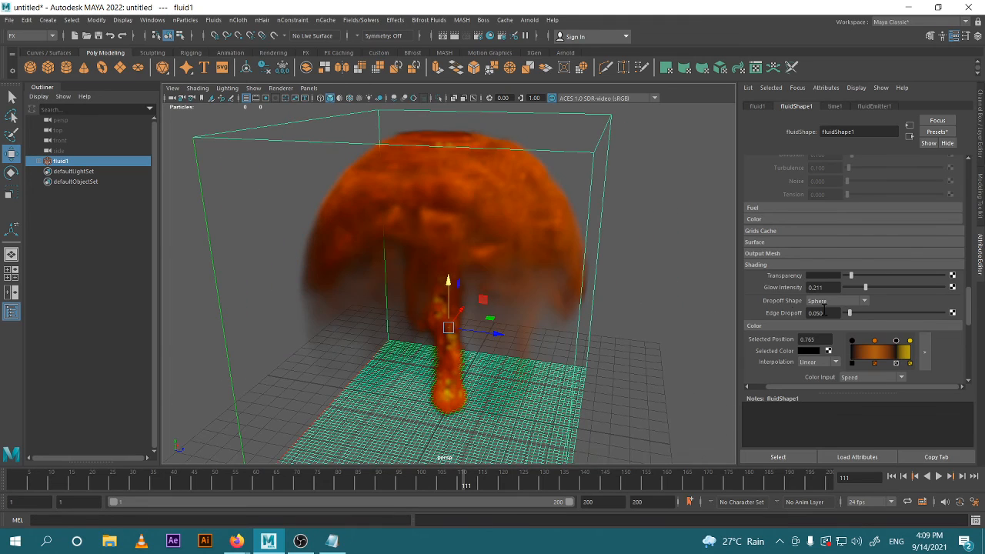
pyautogui.click(864, 301)
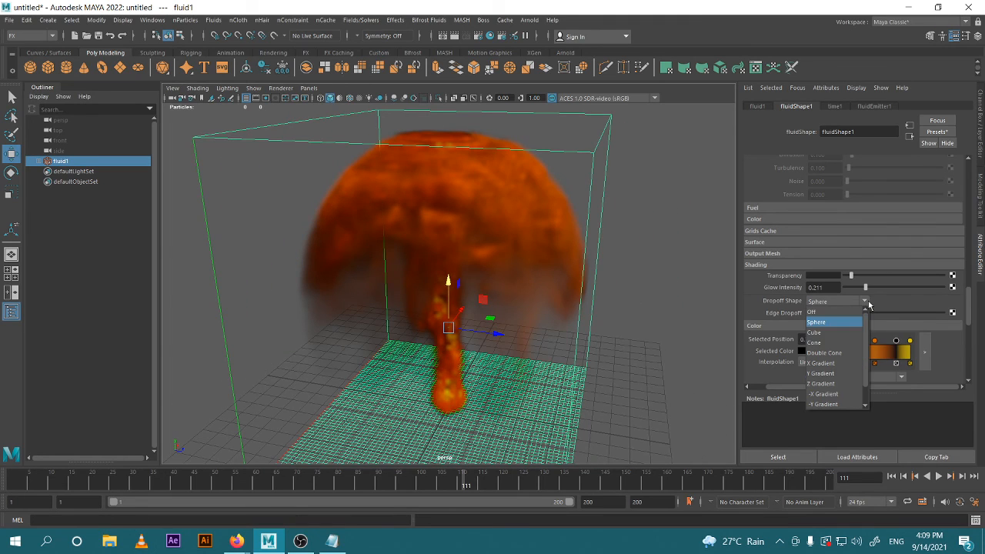
pyautogui.click(843, 341)
pyautogui.keyDown('alt'); pyautogui.moveTo(643, 347); pyautogui.dragTo(821, 335); pyautogui.keyUp('alt')
pyautogui.click(865, 301)
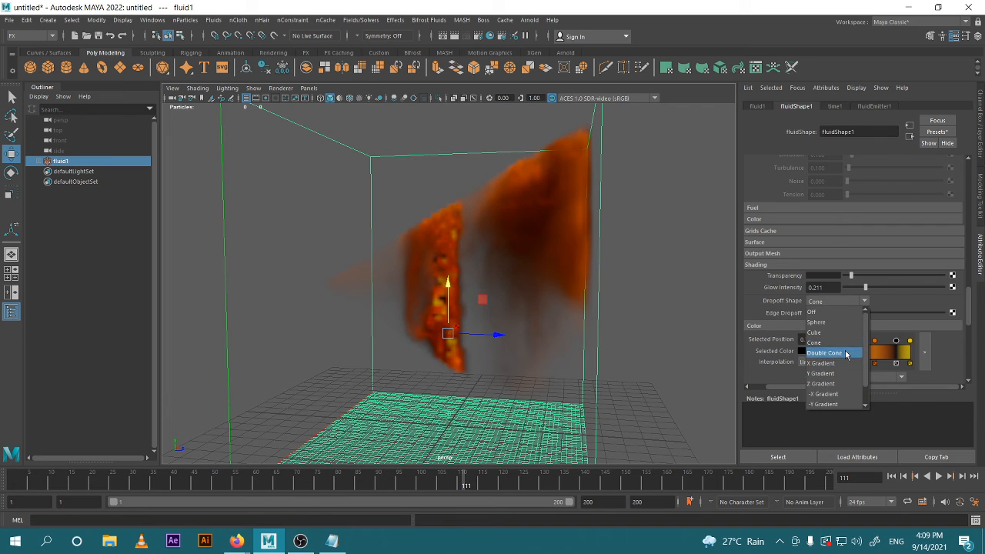
pyautogui.click(842, 352)
pyautogui.click(862, 301)
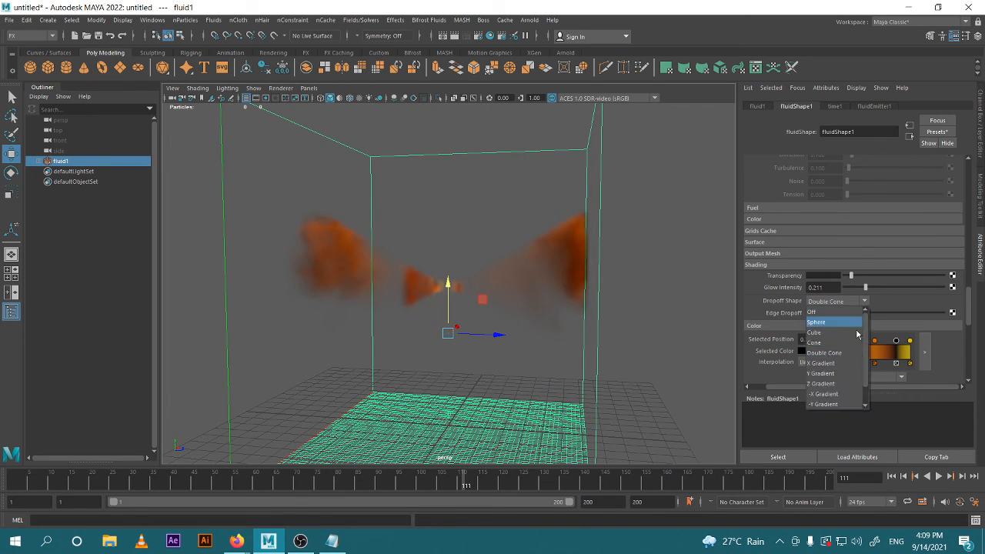
pyautogui.scroll(-1, 859, 366)
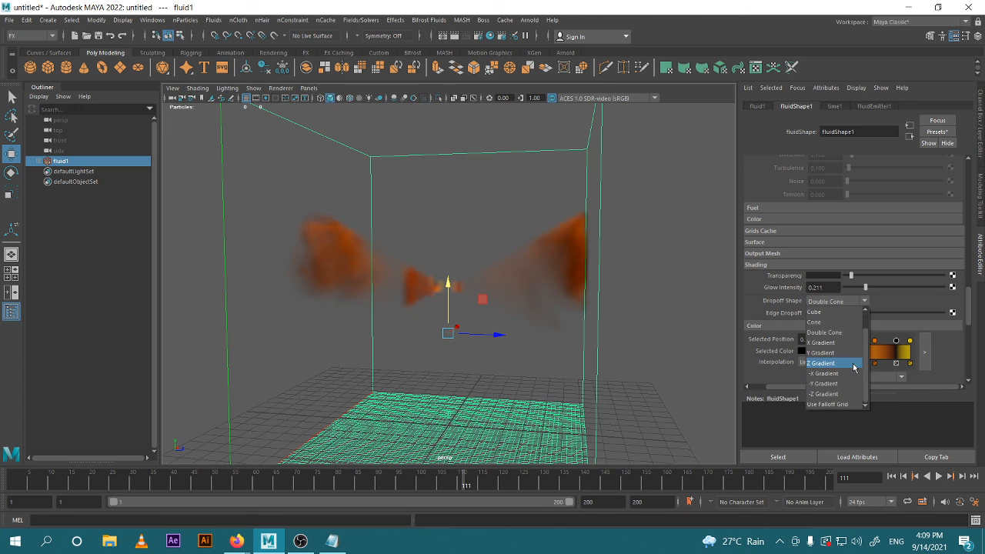
pyautogui.click(831, 404)
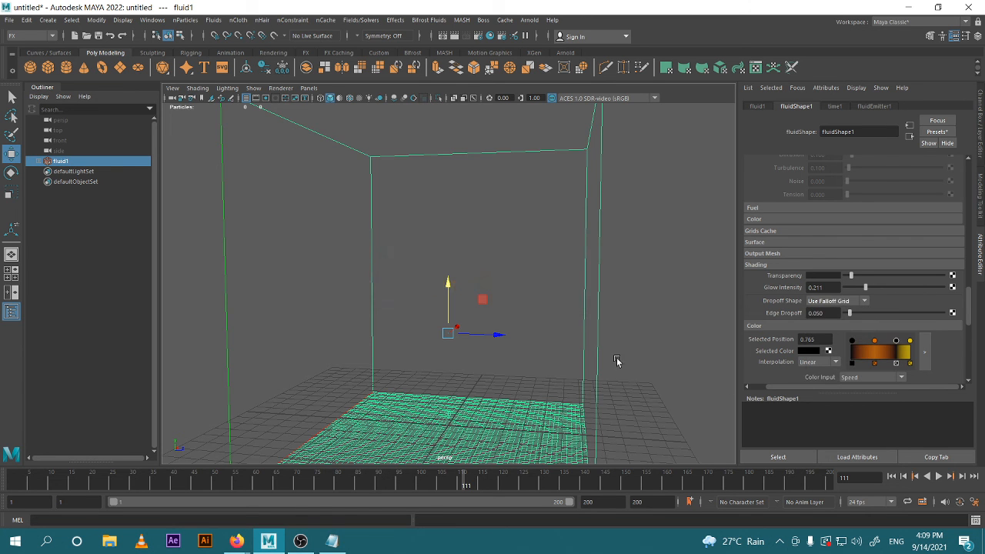
# - Set the fluid's Dropoff Shape back to Sphere, trying Cone once more on the way
pyautogui.scroll(-3, 620, 354)
pyautogui.click(831, 301)
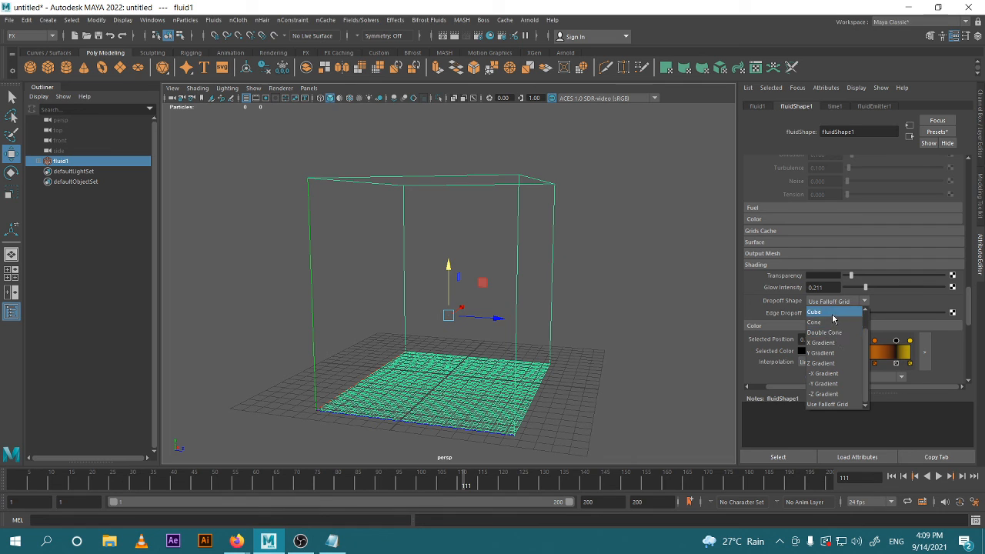
pyautogui.click(837, 321)
pyautogui.click(866, 301)
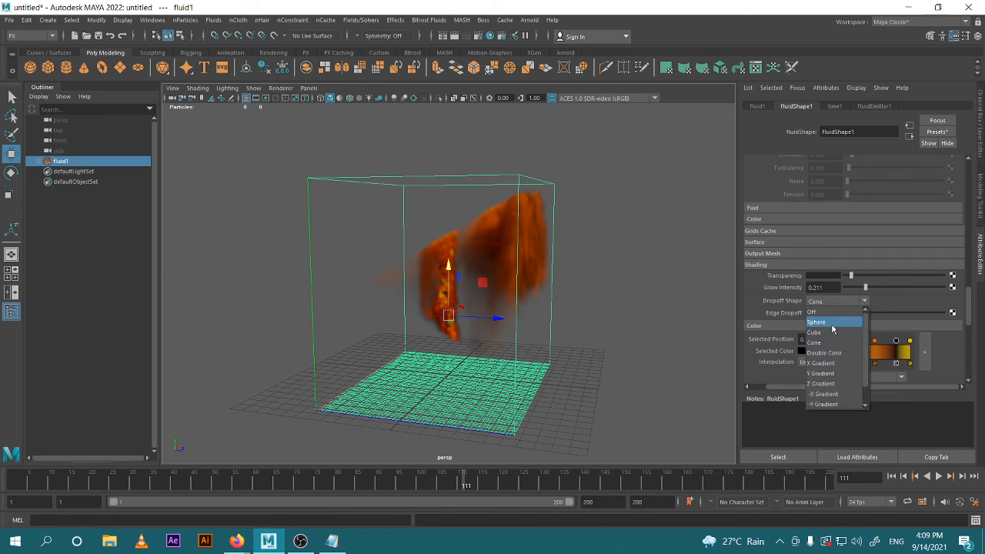
pyautogui.click(836, 323)
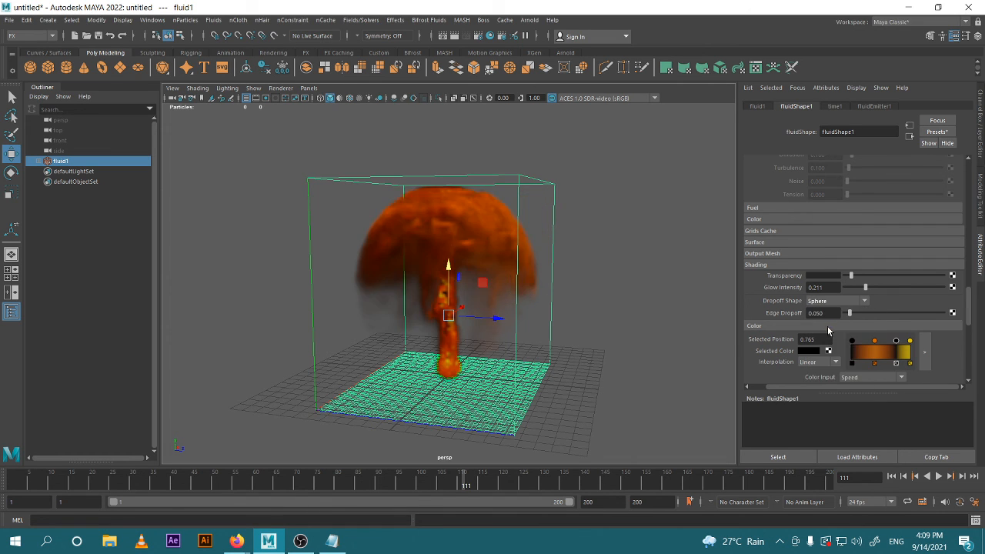
# - Replay the simulation from frame 1 to about frame 123 and inspect the resulting cloud from several angles
pyautogui.click(892, 476)
pyautogui.click(939, 477)
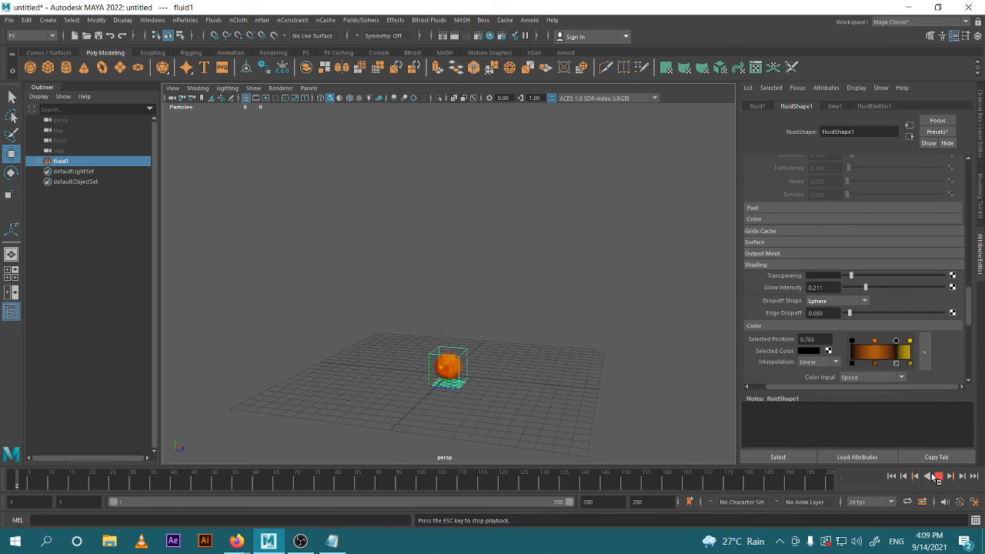
pyautogui.click(632, 361)
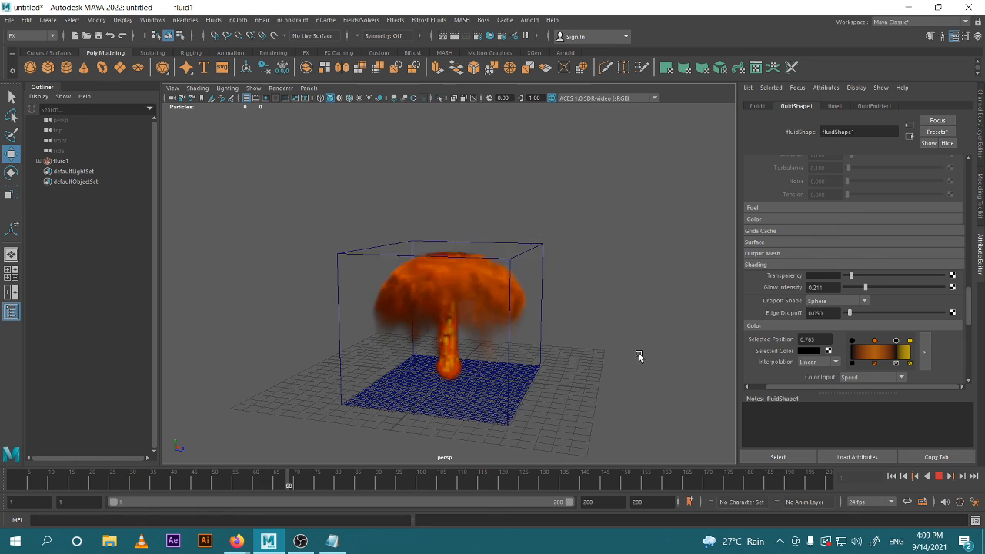
pyautogui.scroll(3, 639, 356)
pyautogui.scroll(4, 639, 356)
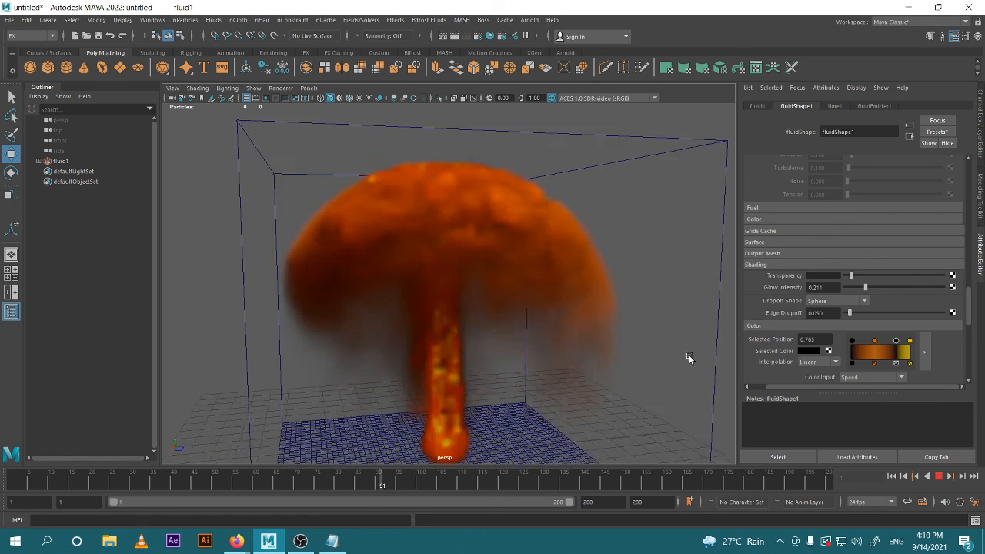
pyautogui.keyDown('alt'); pyautogui.moveTo(689, 357); pyautogui.dragTo(605, 363); pyautogui.keyUp('alt')
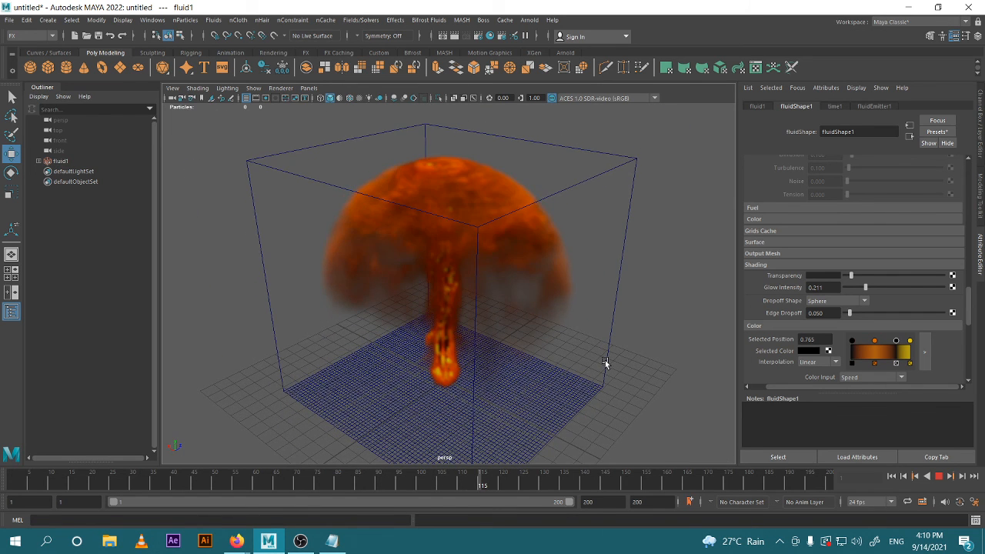
pyautogui.click(940, 477)
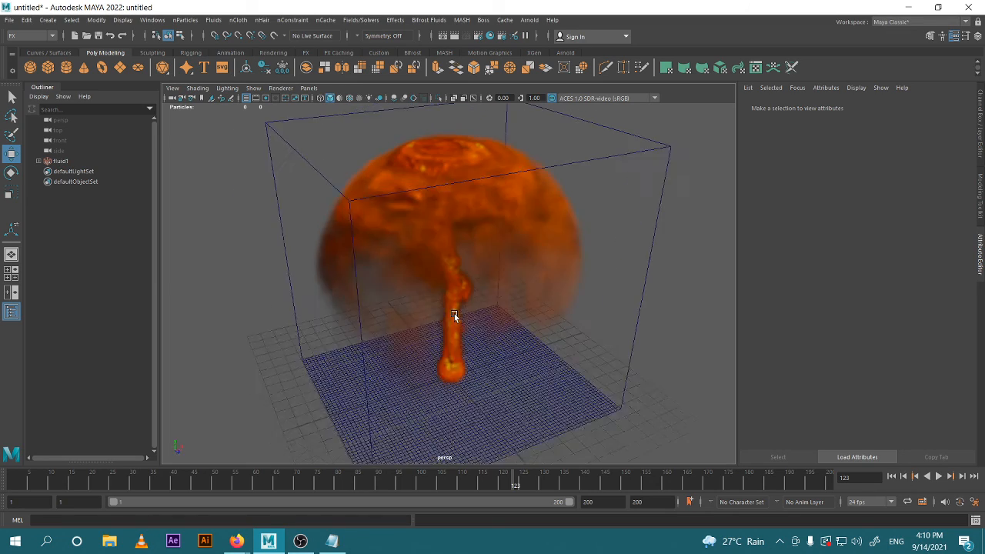
pyautogui.scroll(-5, 560, 323)
pyautogui.keyDown('alt'); pyautogui.moveTo(618, 301); pyautogui.dragTo(585, 332); pyautogui.keyUp('alt')
pyautogui.scroll(3, 553, 309)
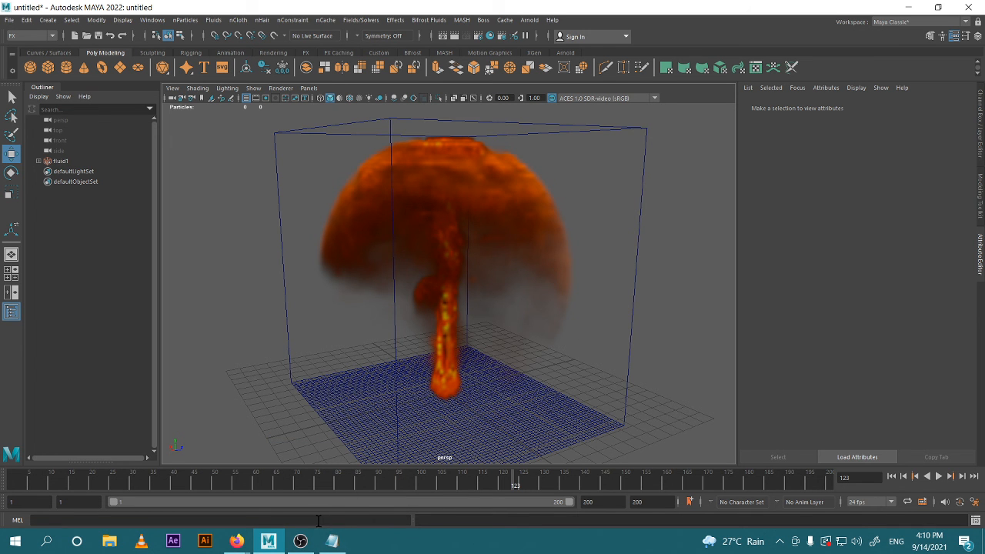
pyautogui.click(301, 541)
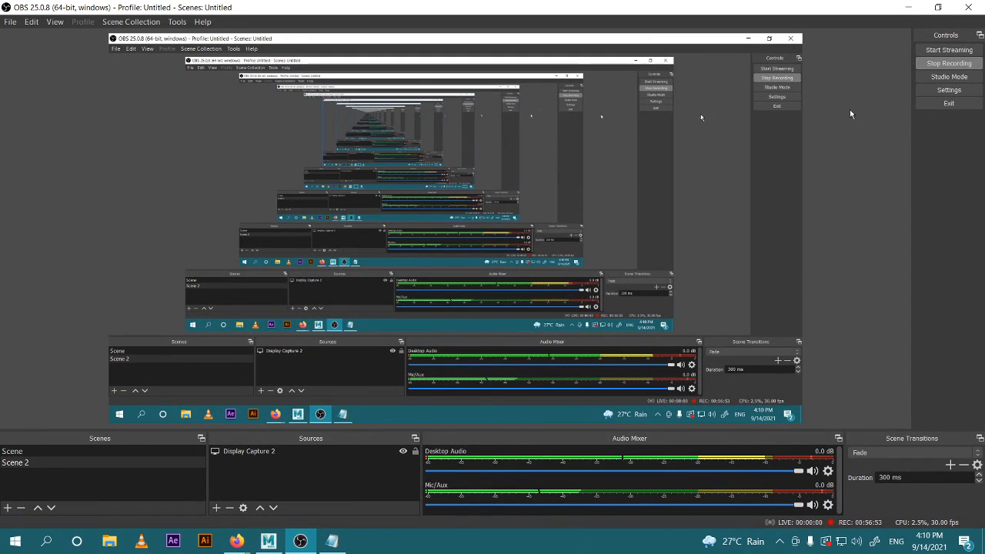